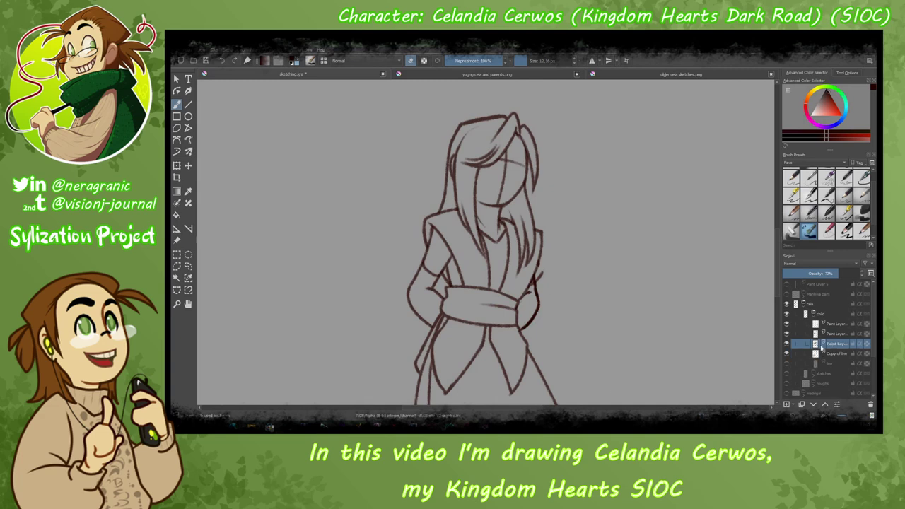
Redraw the outer line of the far arm and shoulder on the upper paint layers and clean up the overlapping strokes.
click(837, 325)
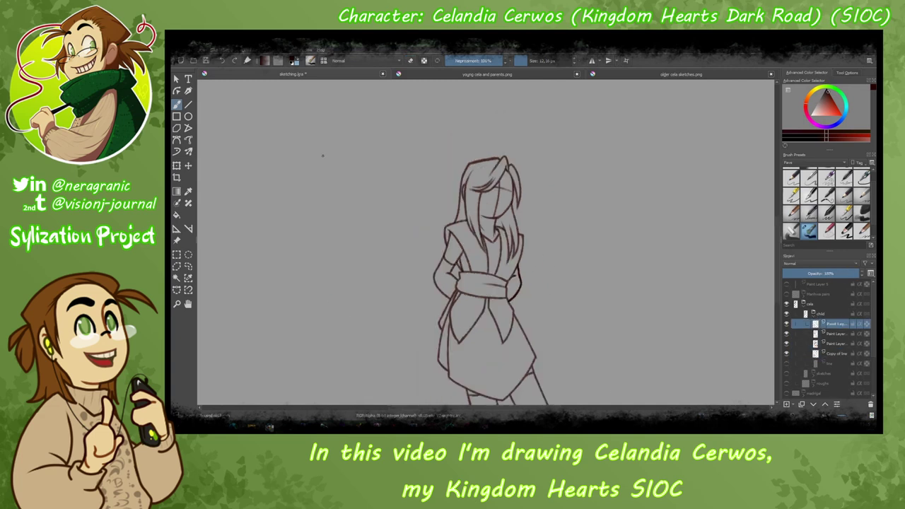
drag(528, 252, 520, 290)
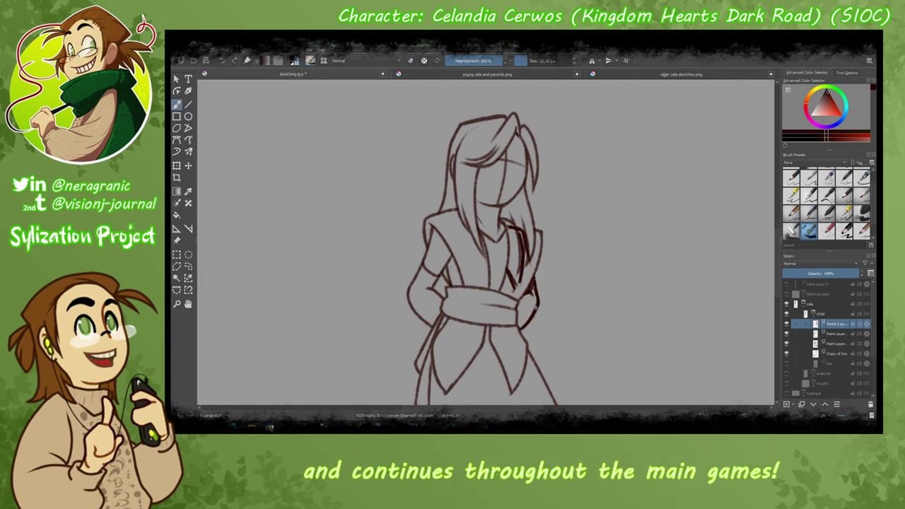
key(ctrl+r)
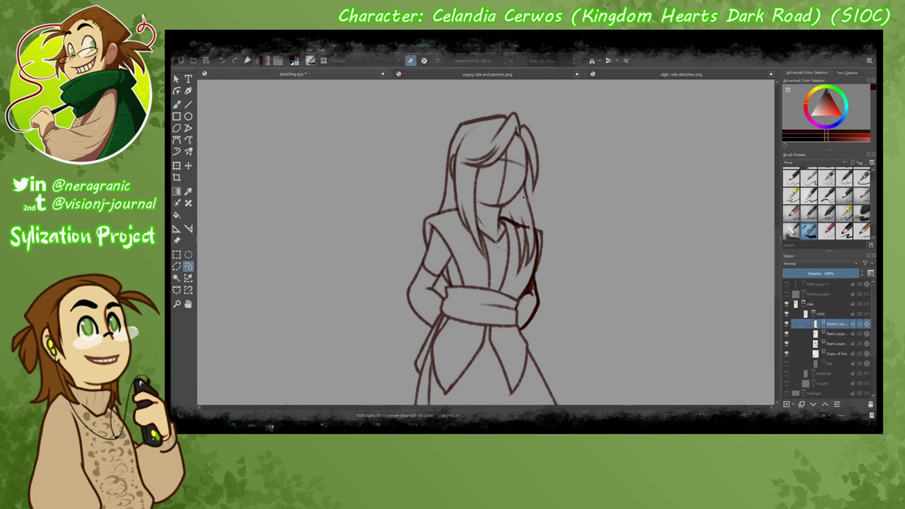
key(b)
click(792, 333)
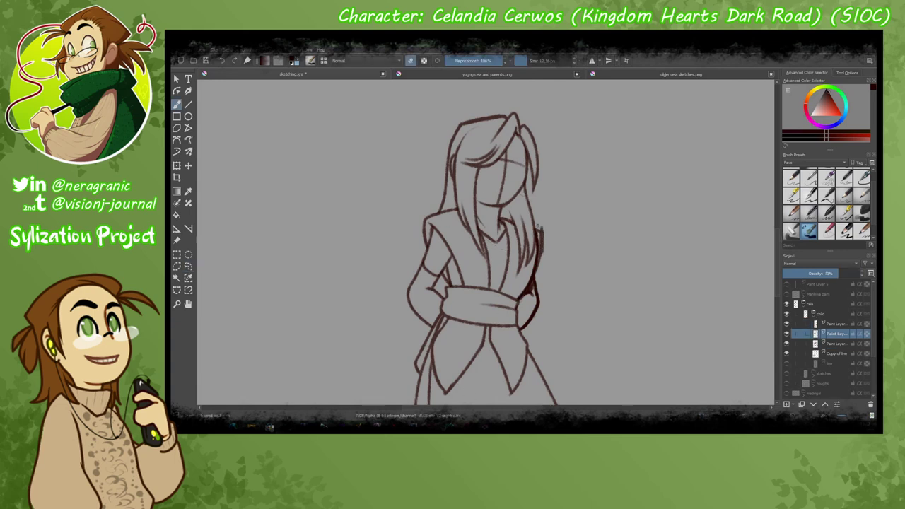
click(838, 323)
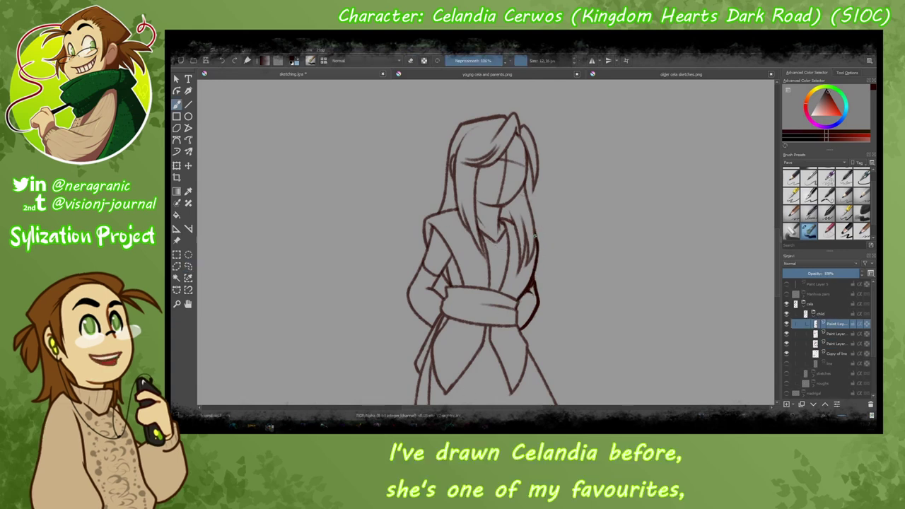
Merge the paint layers above the figure's line art down into the Copy of line layer.
key(ctrl+e)
key(ctrl+e)
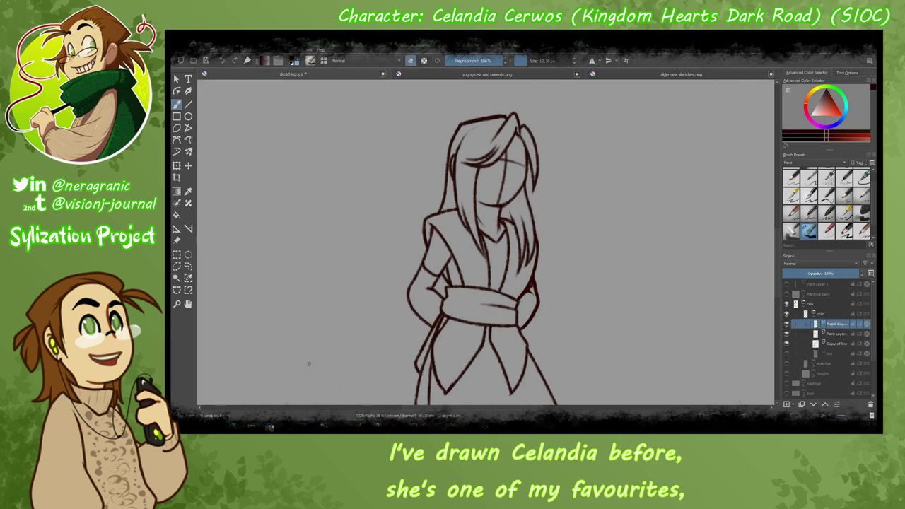
drag(371, 259, 336, 191)
scroll(336, 191, down, 3)
scroll(328, 324, up, 3)
Fade the merged line art and sketch two round eyes on the face on a new paint layer.
drag(327, 323, 535, 188)
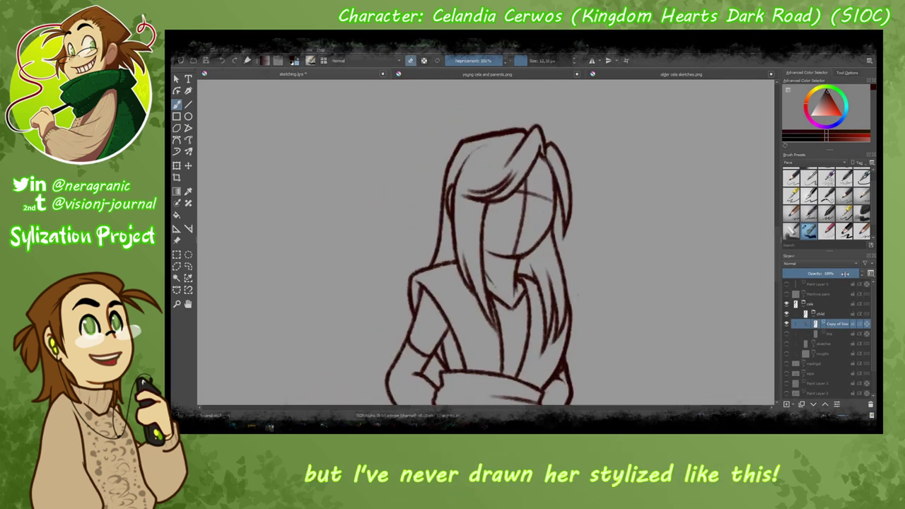
drag(536, 187, 553, 191)
mouse_move(553, 198)
mouse_down()
mouse_move(516, 183)
mouse_move(489, 185)
mouse_up()
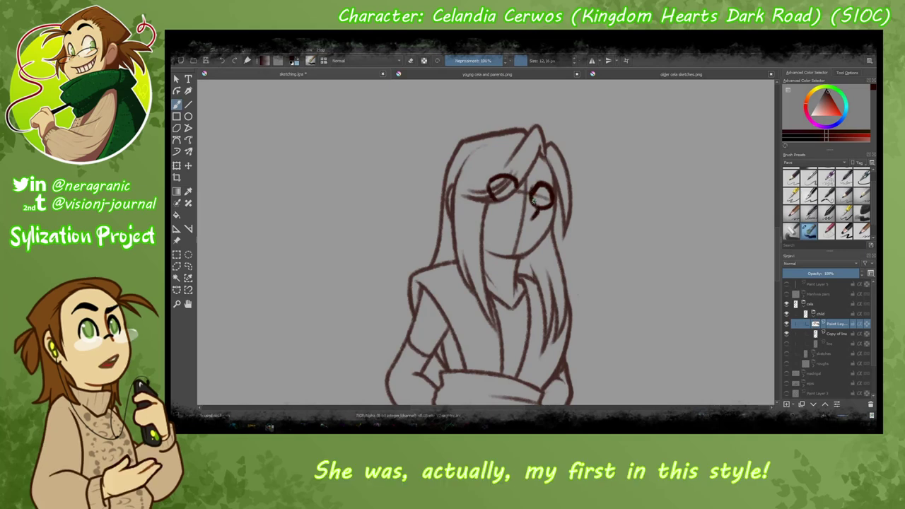
scroll(500, 366, down, 3)
scroll(499, 365, up, 2)
mouse_move(500, 366)
mouse_down()
mouse_move(332, 241)
mouse_move(317, 249)
mouse_up()
scroll(499, 396, up, 3)
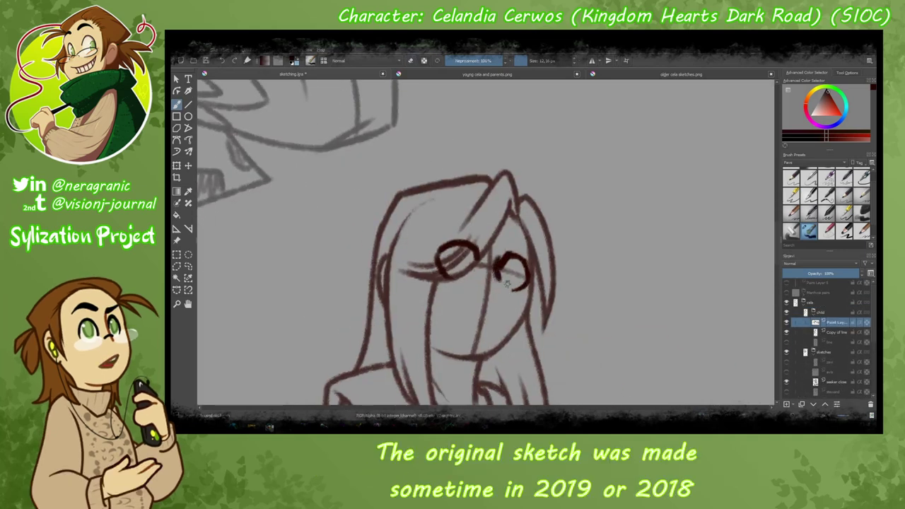
Sketch the nose and the full lips on the face below the eyes.
scroll(415, 323, up, 5)
scroll(424, 297, down, 5)
drag(433, 272, 460, 269)
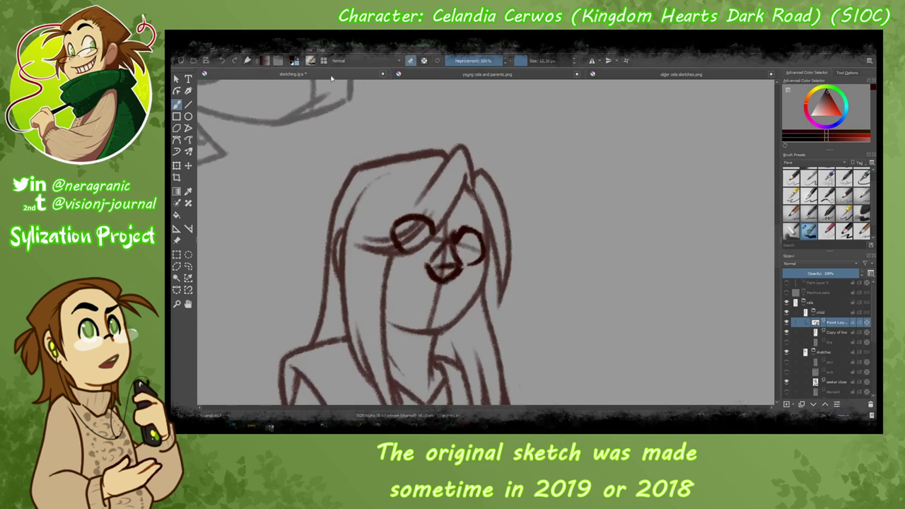
mouse_move(450, 301)
mouse_down()
mouse_move(423, 299)
mouse_move(418, 226)
mouse_move(438, 297)
mouse_move(478, 250)
mouse_up()
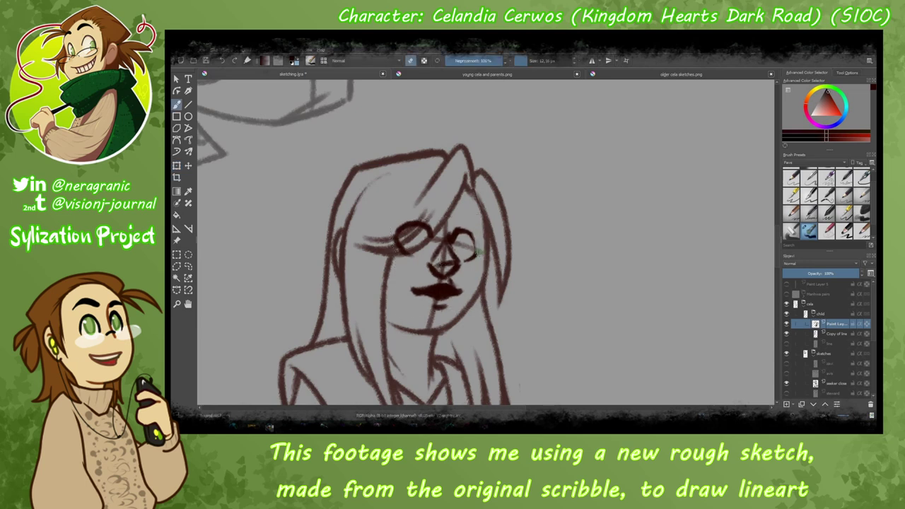
Erase the round eyes and replace them with arched eyebrows and eyes with irises.
drag(452, 212, 481, 237)
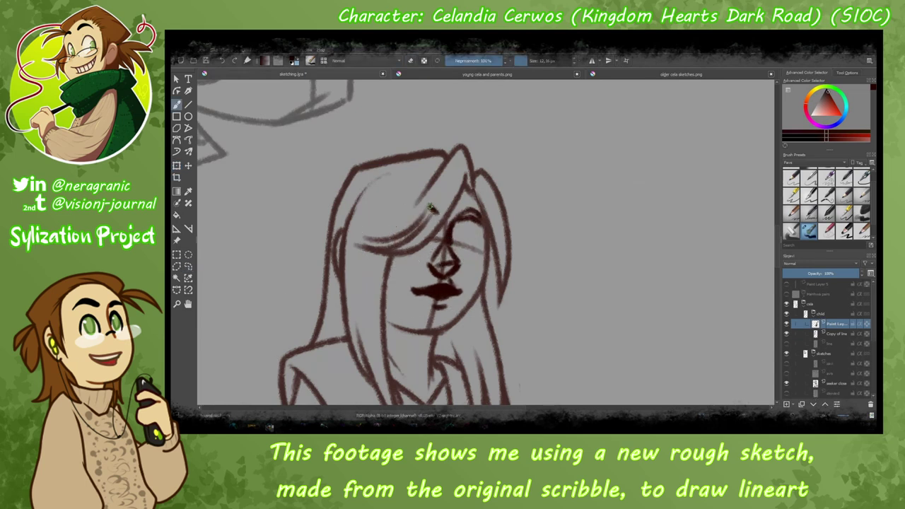
key(e)
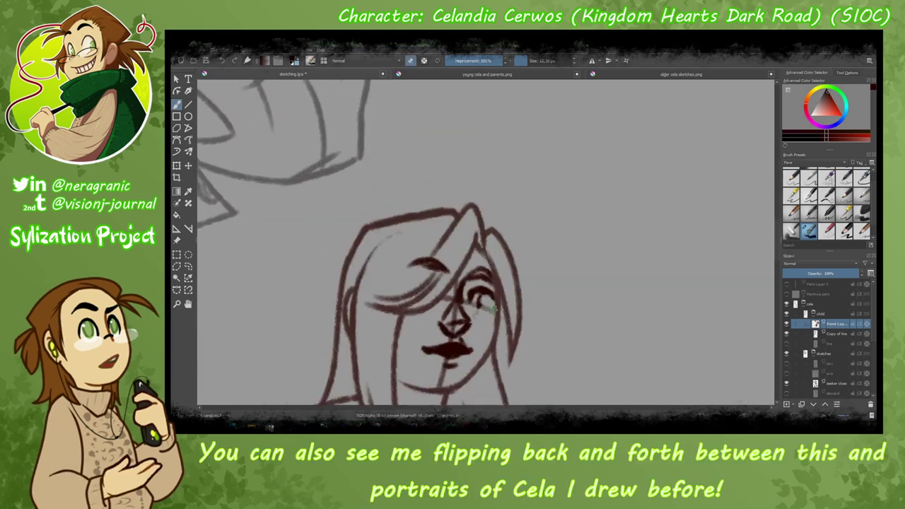
Transform the sketched facial features, rotating them slightly clockwise to fit the tilt of the head.
key(ctrl+t)
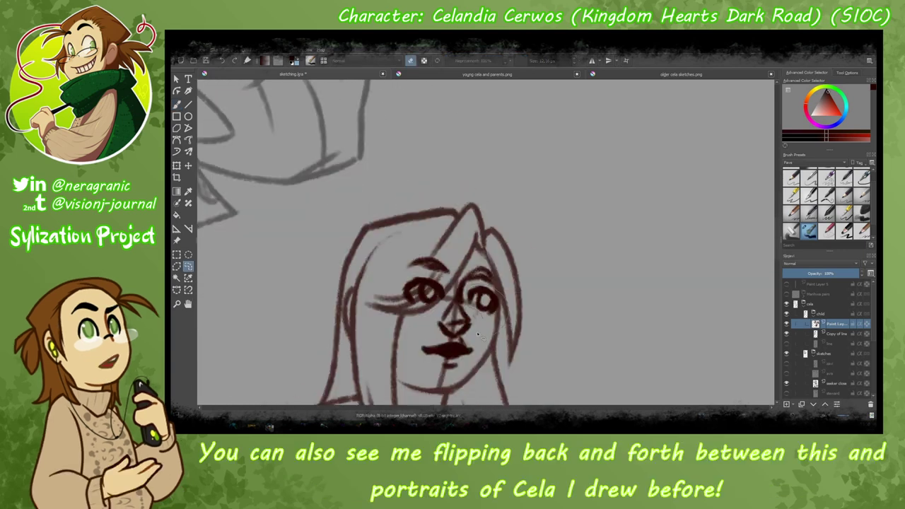
drag(467, 287, 496, 332)
key(ctrl+shift+a)
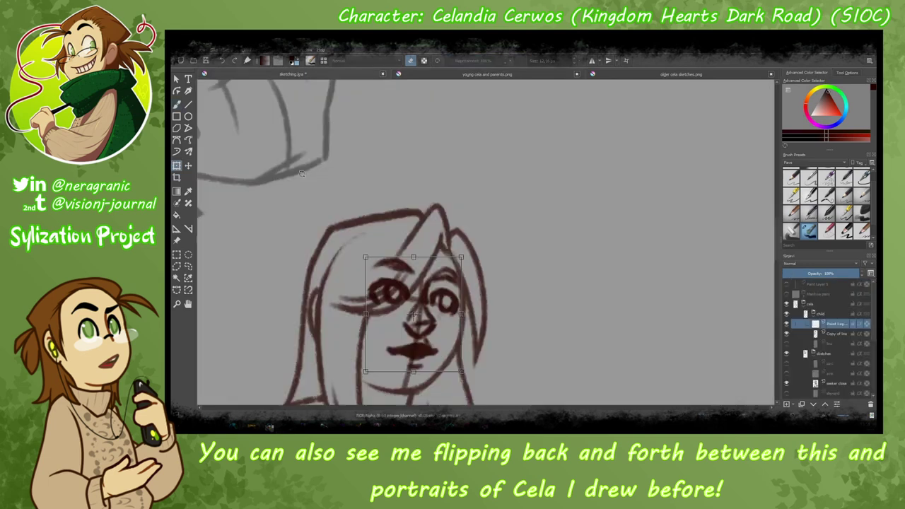
drag(350, 296, 314, 260)
key(Return)
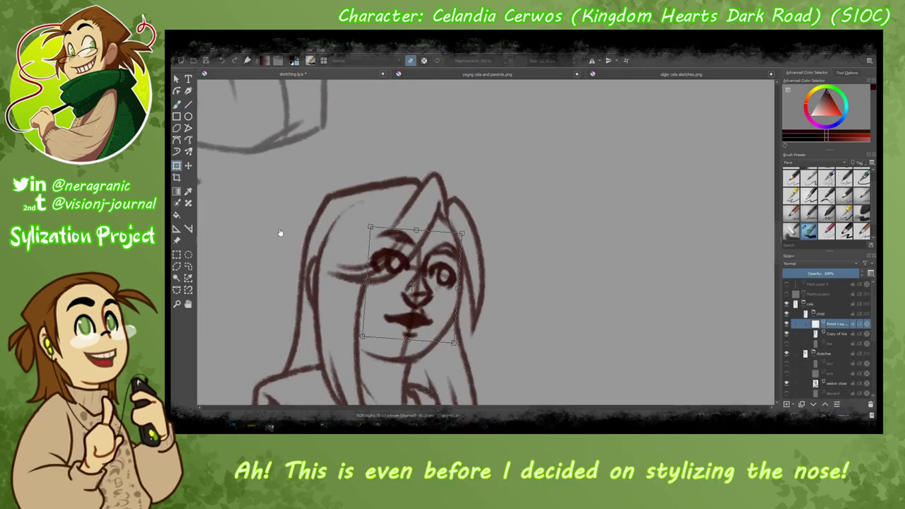
Erase the facial guidelines from the Copy of line layer and return to the face layer.
key(Page_Down)
key(b)
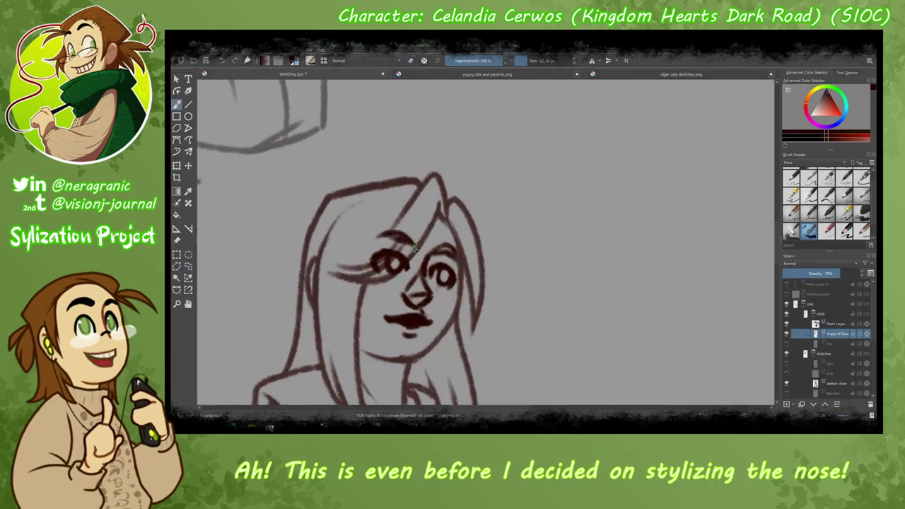
key(Page_Up)
Redraw the nose with a cleaner outline and add freckles to both cheeks.
key(e)
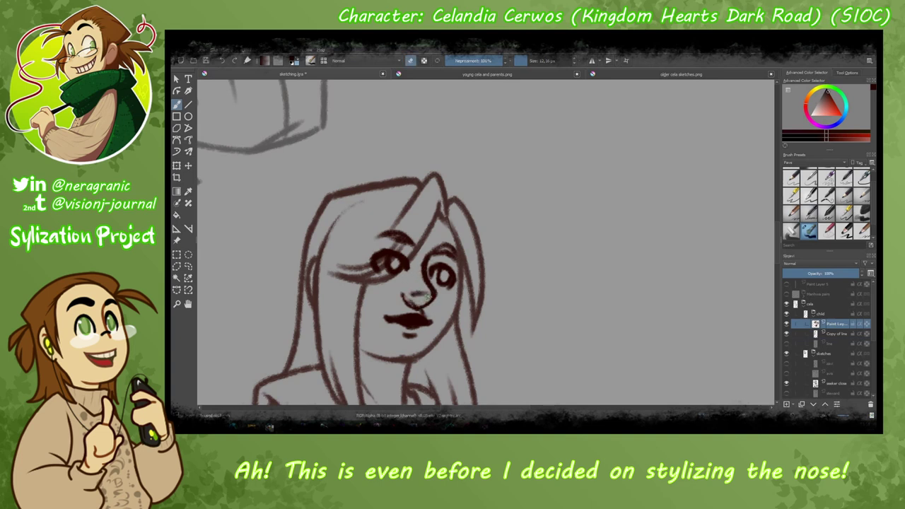
mouse_move(424, 262)
mouse_down()
mouse_move(396, 322)
mouse_move(424, 318)
mouse_up()
key(e)
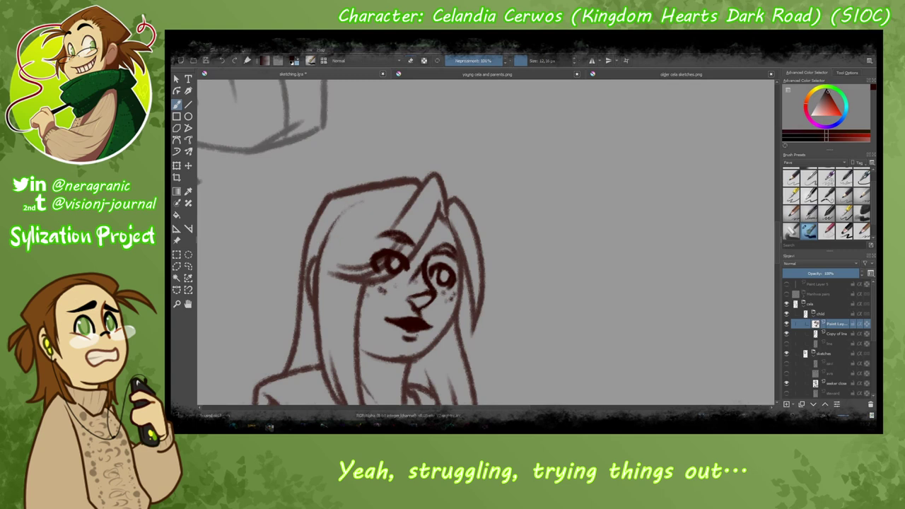
key(e)
Hide the sketch of the other character and transform the selected part of the face.
scroll(323, 248, down, 4)
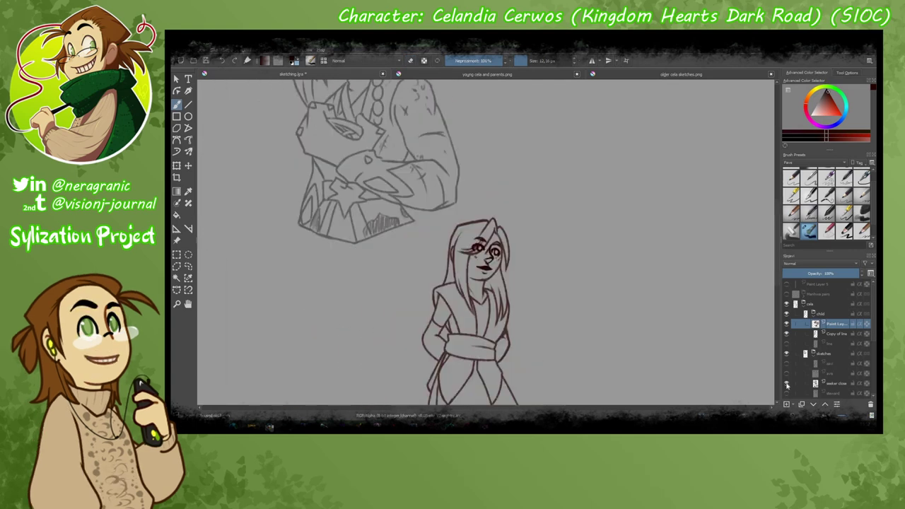
scroll(470, 273, up, 2)
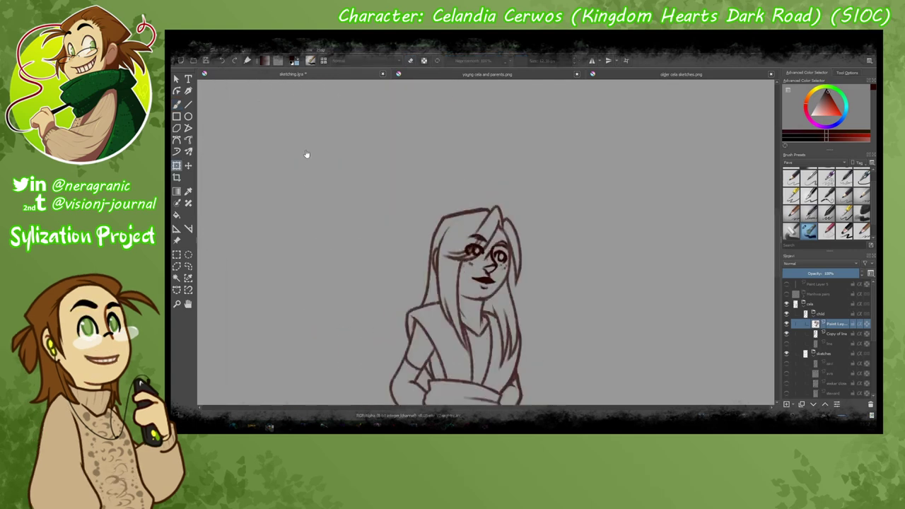
drag(480, 274, 481, 290)
key(ctrl+t)
key(Return)
key(ctrl+shift+a)
Redraw the jaw line and the hair edge beside the face, erasing overlapping old lines on the Copy of line layer.
key(b)
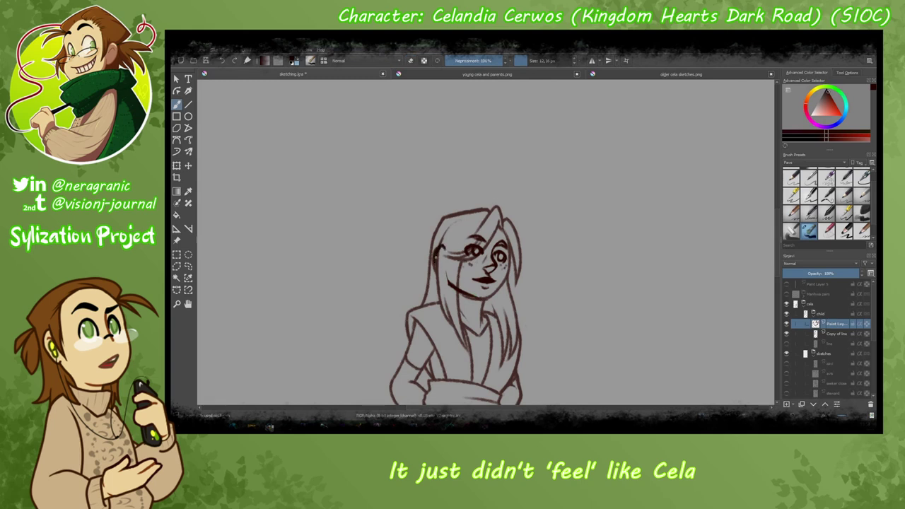
key(e)
key(Page_Down)
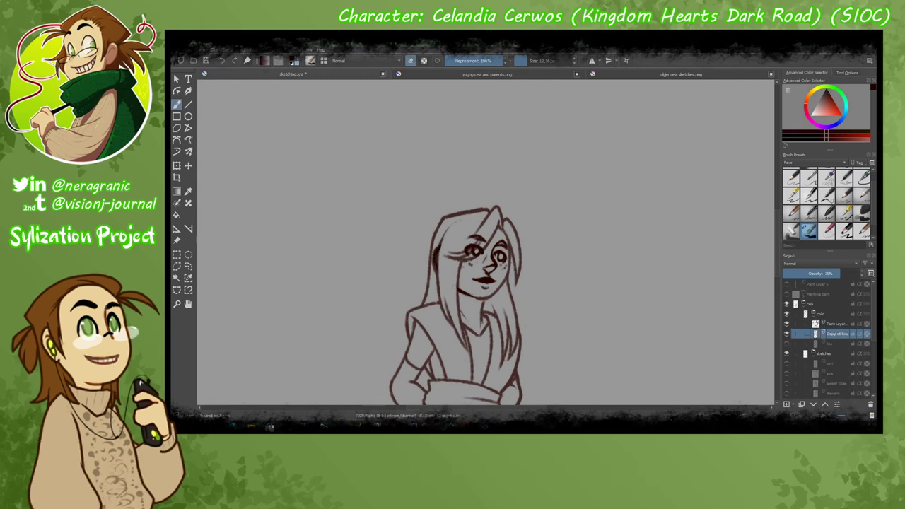
key(Page_Up)
Select the eye under the fringe and adjust it with a transform, judging the face within the whole figure.
key(minus)
key(minus)
key(minus)
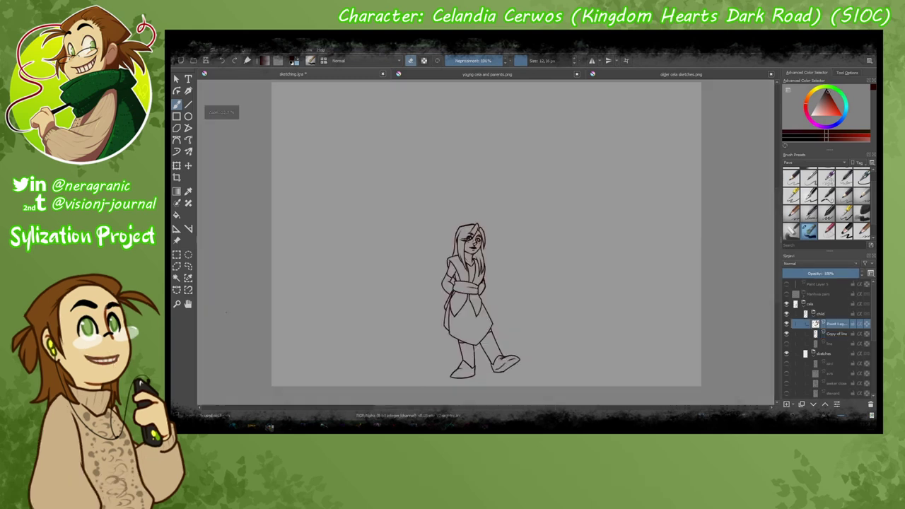
key(plus)
key(plus)
key(plus)
key(ctrl+t)
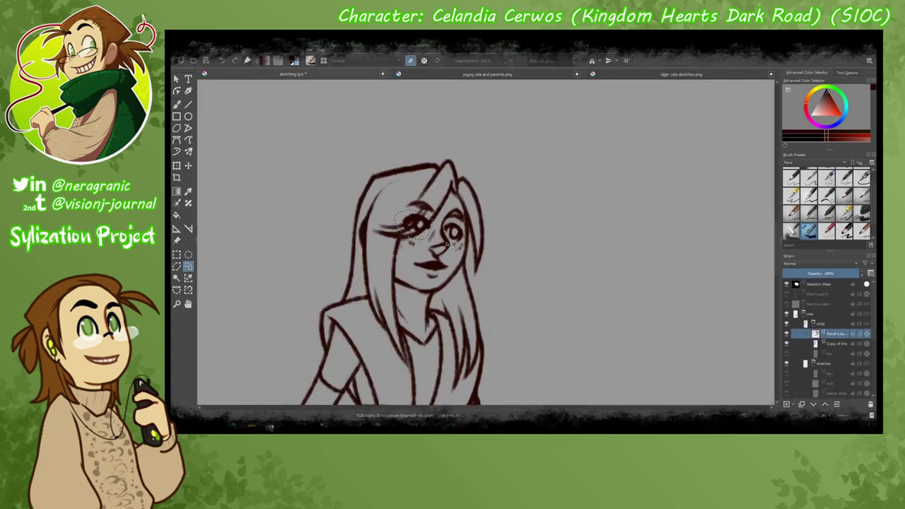
key(minus)
key(minus)
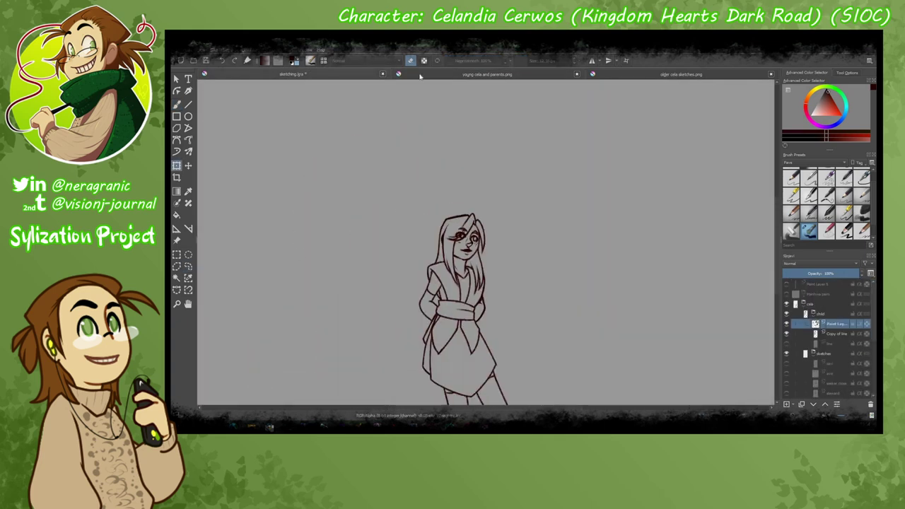
key(plus)
key(plus)
key(plus)
key(Return)
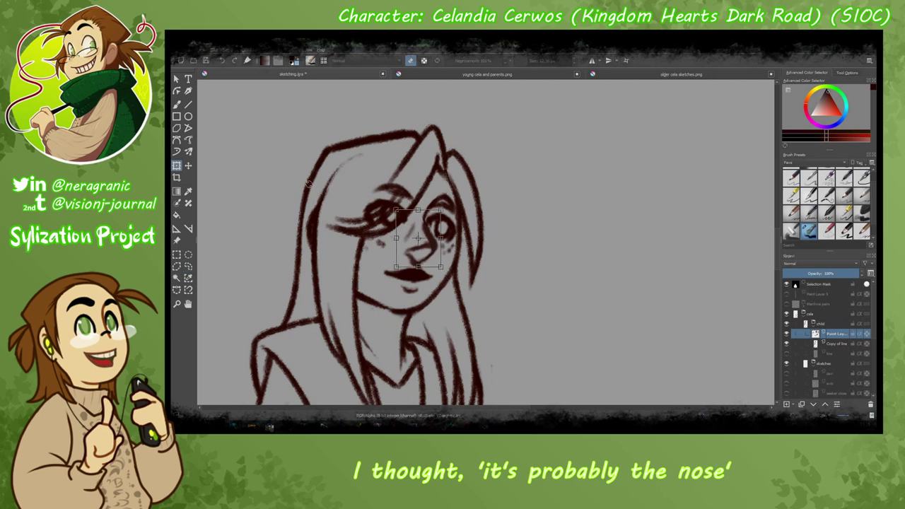
Rework the nose by redrawing its tip and nostrils and cleaning up the bridge, using the other open portraits as reference.
key(ctrl+Tab)
key(ctrl+shift+Tab)
key(plus)
key(plus)
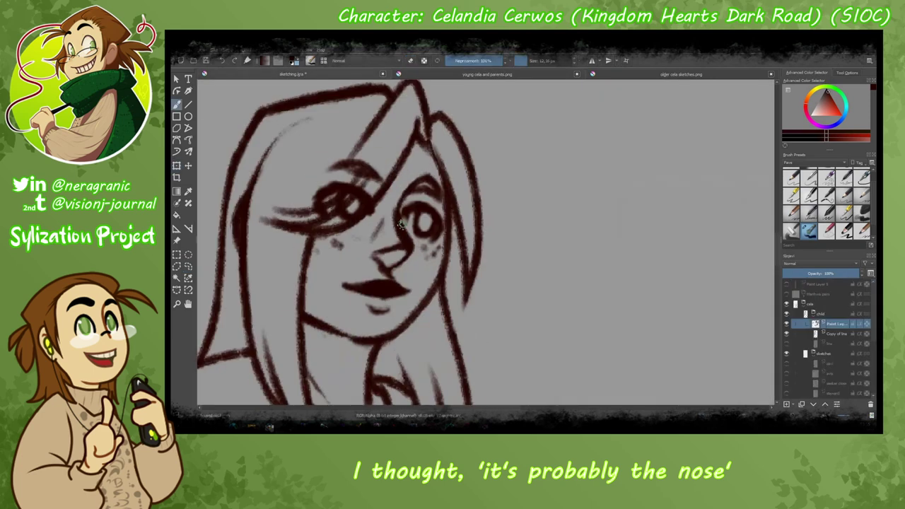
key(b)
mouse_move(409, 259)
mouse_down()
mouse_move(407, 234)
mouse_move(425, 261)
mouse_up()
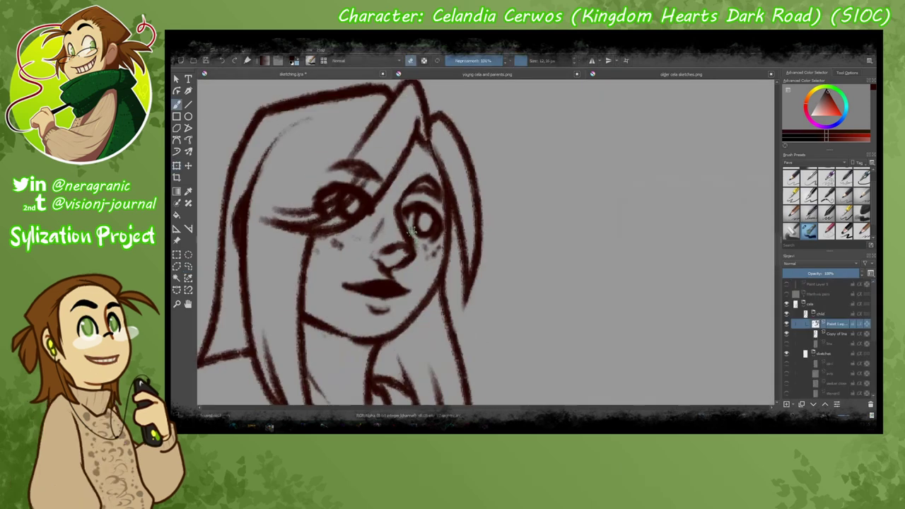
key(ctrl+Tab)
key(ctrl+shift+Tab)
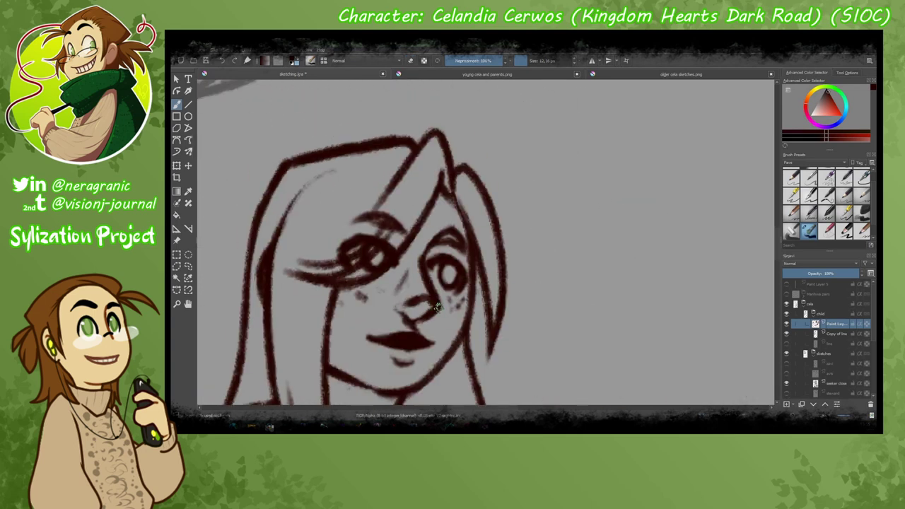
key(minus)
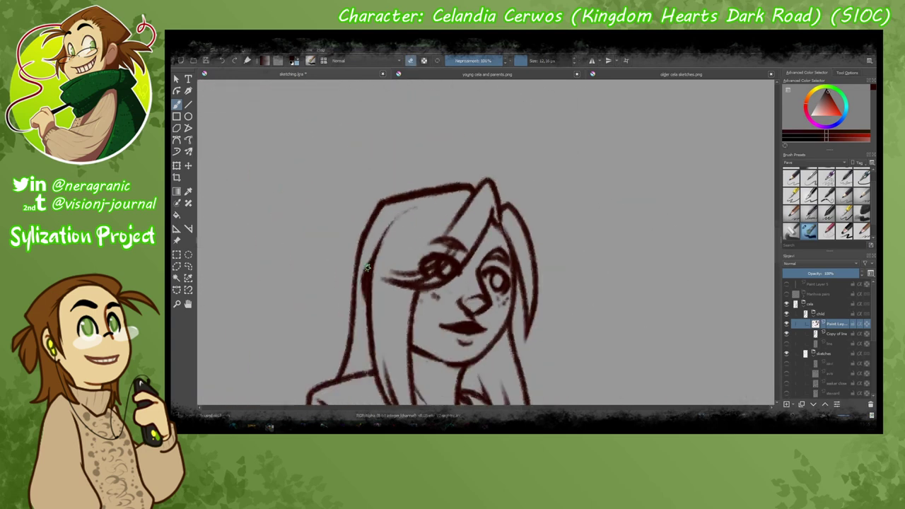
key(ctrl+Tab)
key(minus)
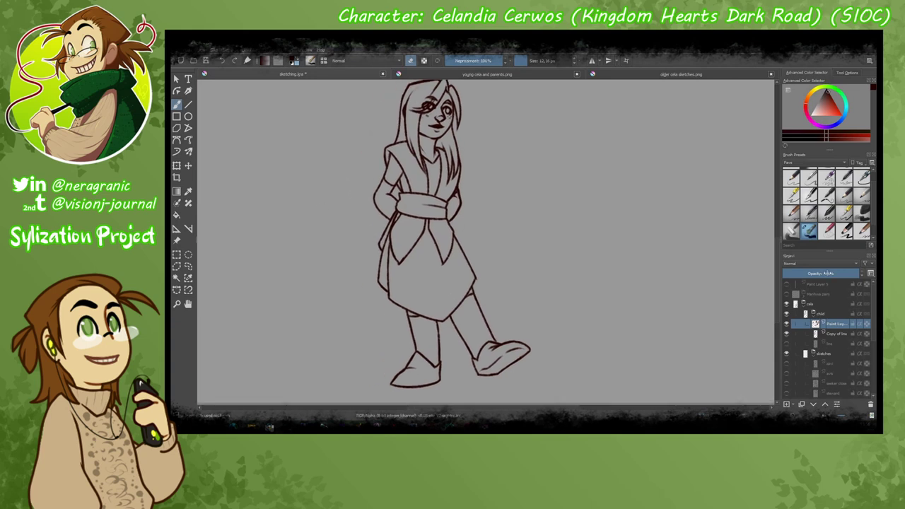
Fade the line art and sketch the outstretched leg from hip to ankle beneath the skirt on a new layer.
key(plus)
click(786, 343)
key(e)
mouse_move(424, 210)
mouse_down()
mouse_move(392, 245)
mouse_move(396, 312)
mouse_move(392, 244)
mouse_move(397, 347)
mouse_up()
key(ctrl+z)
drag(396, 346, 354, 304)
drag(421, 244, 389, 343)
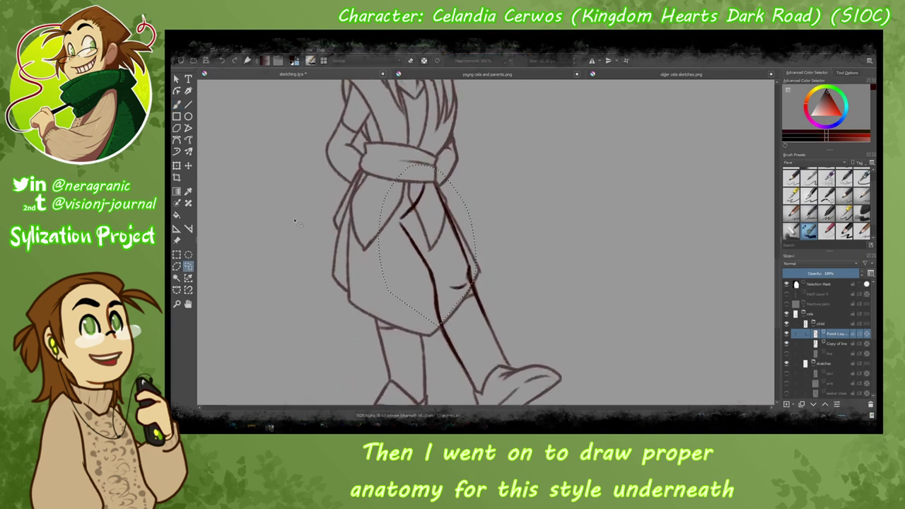
Select the thigh lines under the skirt, cut them to a new layer and clear the selection.
key(j)
drag(382, 159, 481, 262)
key(ctrl+shift+j)
key(ctrl+shift+a)
key(b)
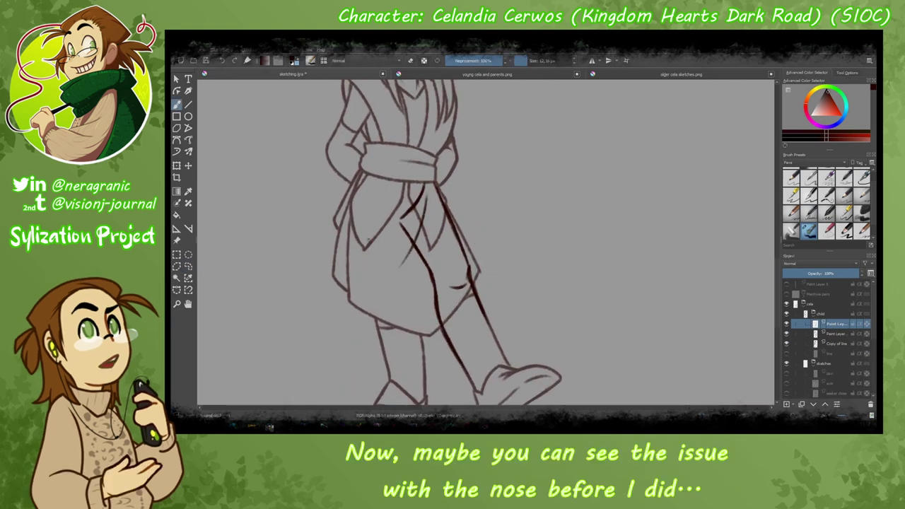
Merge the redrawn leg lines into the line art copy and erase the eye hidden beneath the fringe.
key(Page_Down)
key(Page_Down)
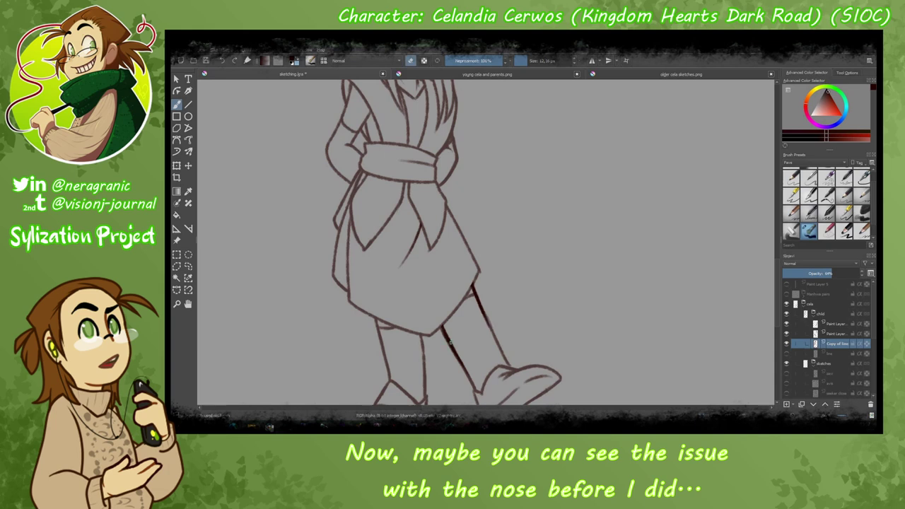
key(ctrl+e)
scroll(304, 219, up, 5)
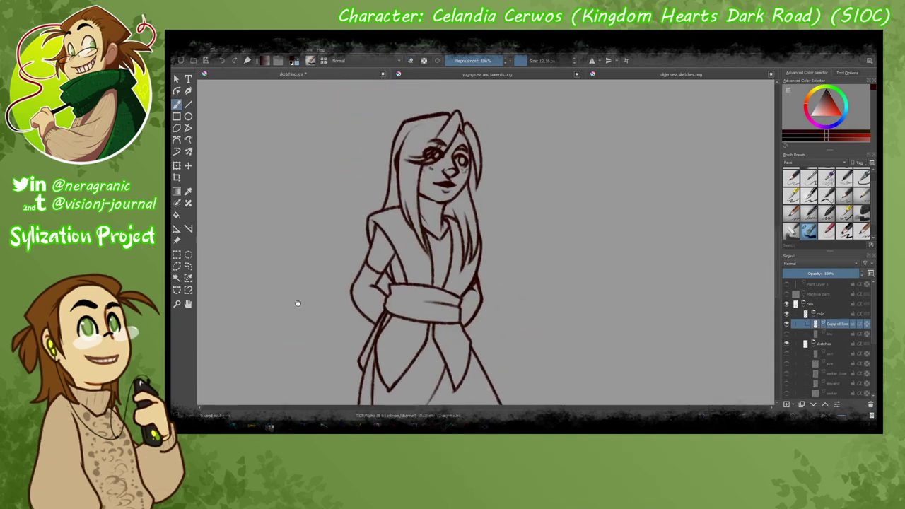
scroll(317, 257, down, 1)
scroll(317, 205, up, 2)
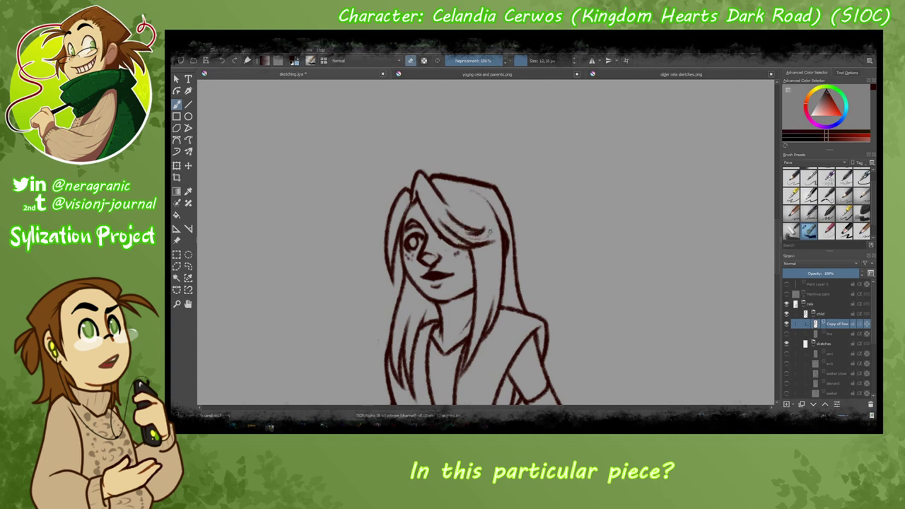
Select the line art in mirrored view, adjust it with a transform, and clear the selection.
key(ctrl+r)
key(ctrl+a)
scroll(423, 209, down, 3)
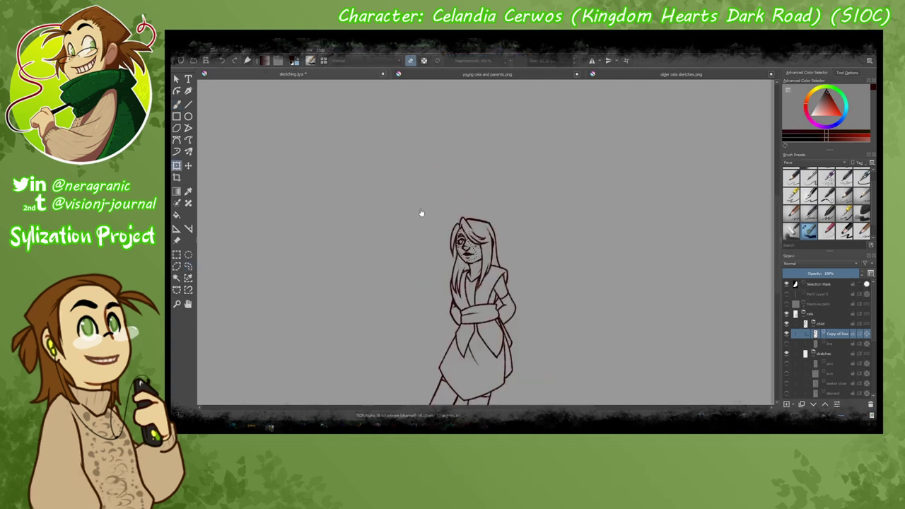
key(ctrl+shift+a)
key(b)
scroll(421, 213, up, 4)
key(m)
scroll(346, 196, down, 3)
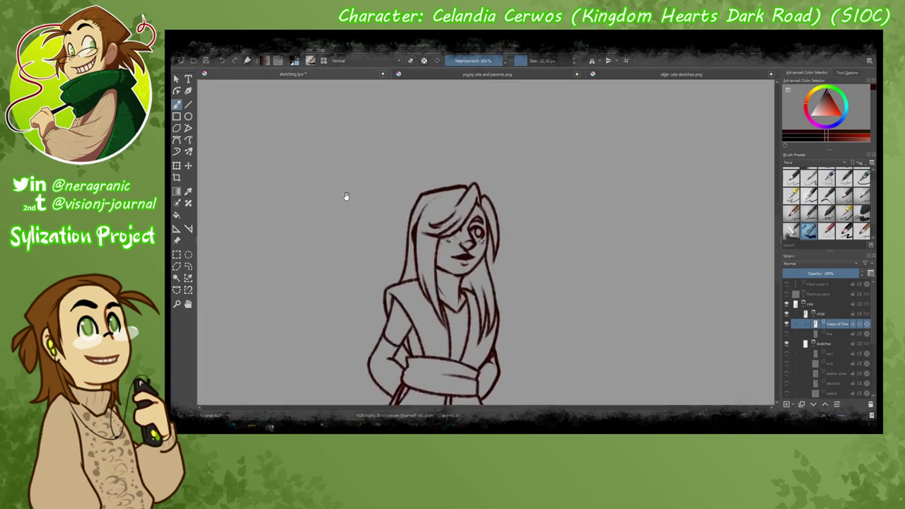
Add a layer over the faded line art and ink the fringe's peak, the far hair lock and the jaw.
key(Insert)
scroll(424, 212, up, 3)
drag(439, 194, 472, 248)
drag(424, 173, 347, 233)
key(ctrl+z)
key(ctrl+z)
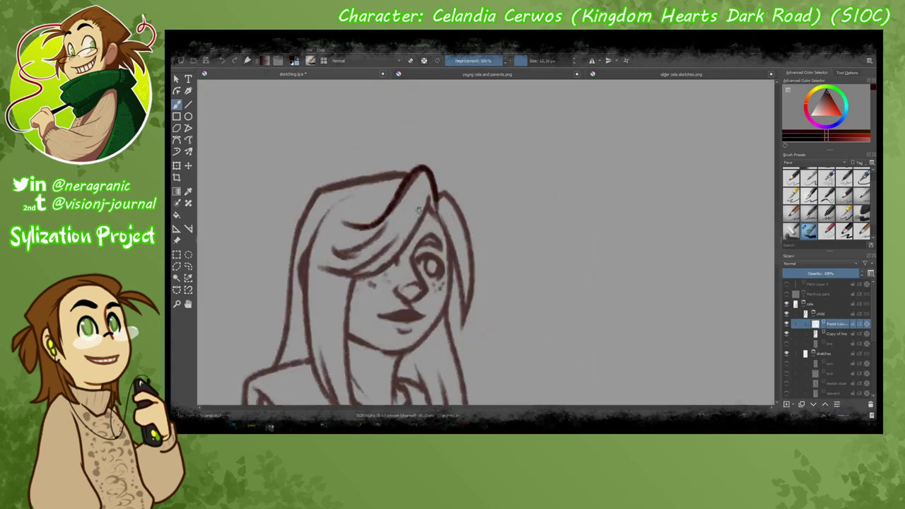
key(ctrl+z)
drag(433, 191, 472, 322)
mouse_move(433, 212)
mouse_down()
mouse_move(453, 281)
mouse_move(346, 332)
mouse_move(335, 323)
mouse_up()
Ink the long strands of hair on the far side together with the collar and the tunic's front edge.
key(e)
scroll(457, 331, down, 3)
drag(432, 201, 456, 354)
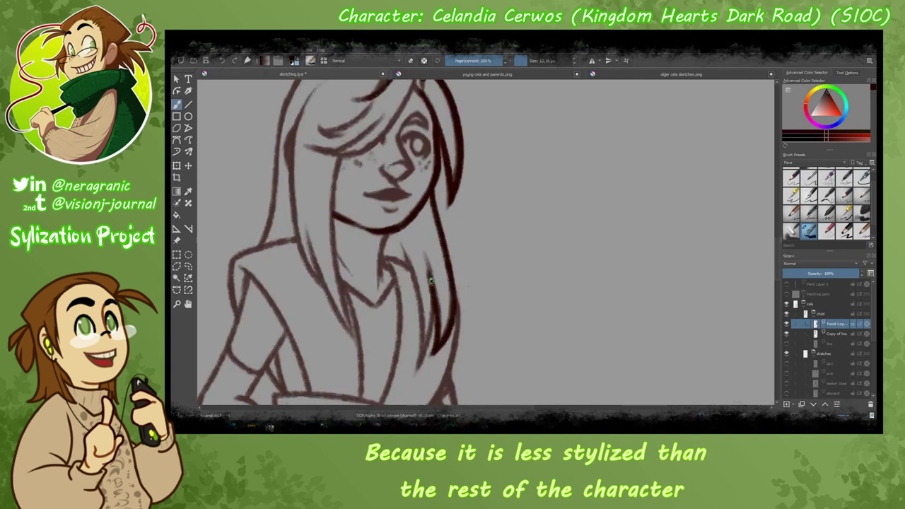
drag(400, 240, 417, 368)
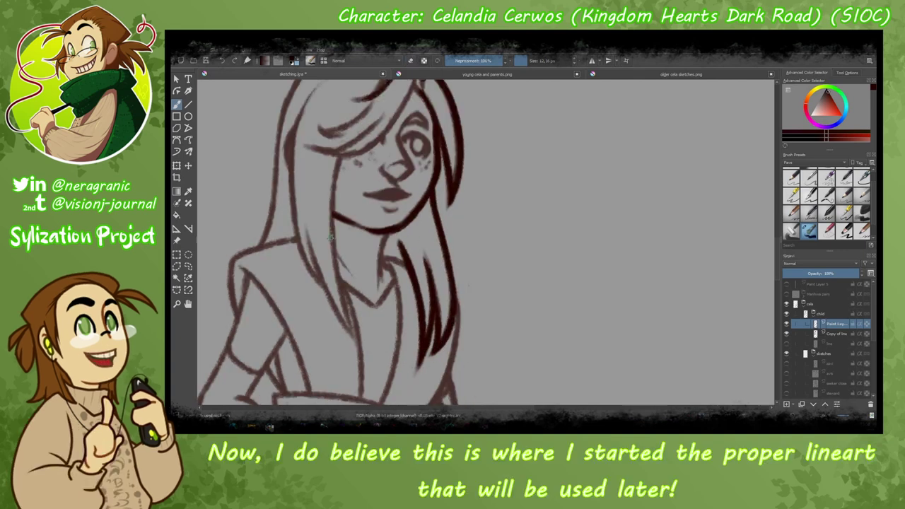
drag(384, 240, 426, 278)
scroll(415, 281, down, 2)
drag(438, 234, 436, 330)
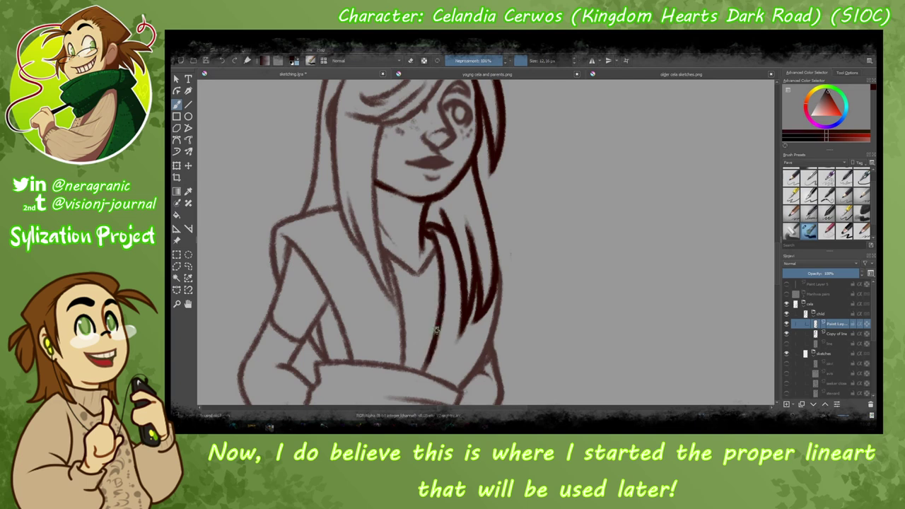
drag(426, 228, 442, 222)
drag(501, 263, 458, 387)
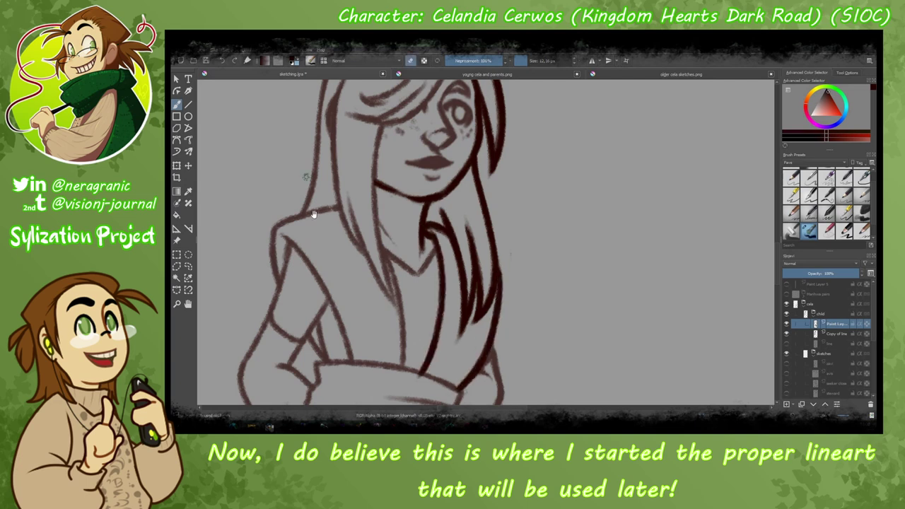
Ink the crown, the swept fringe, the facial features and the long hair on the near side.
drag(313, 214, 331, 375)
drag(463, 226, 375, 283)
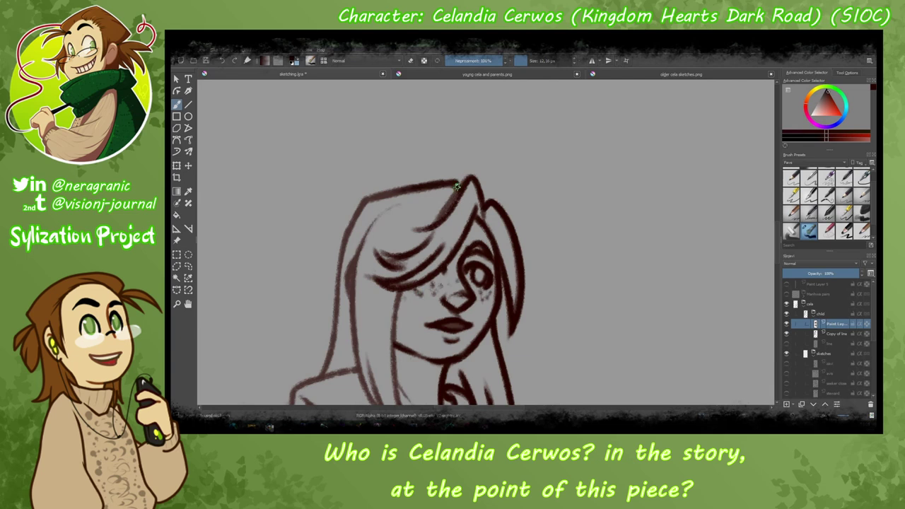
mouse_move(456, 186)
mouse_down()
mouse_move(361, 204)
mouse_move(319, 379)
mouse_up()
mouse_move(388, 291)
mouse_down()
mouse_move(382, 217)
mouse_move(405, 385)
mouse_move(357, 293)
mouse_up()
drag(367, 330, 341, 241)
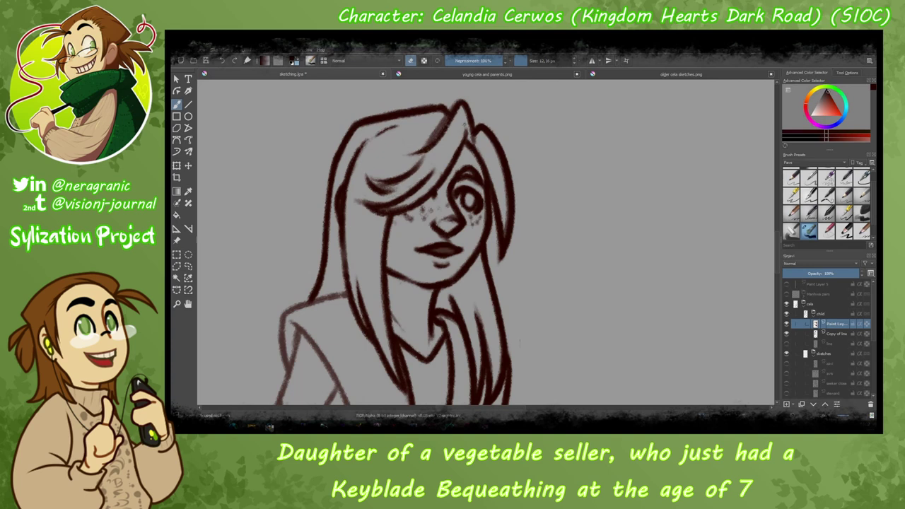
Ink the tunic's shoulder and sleeve, both bent arms and the waist sash.
drag(341, 323, 394, 206)
mouse_move(343, 234)
mouse_down()
mouse_move(385, 239)
mouse_move(318, 254)
mouse_up()
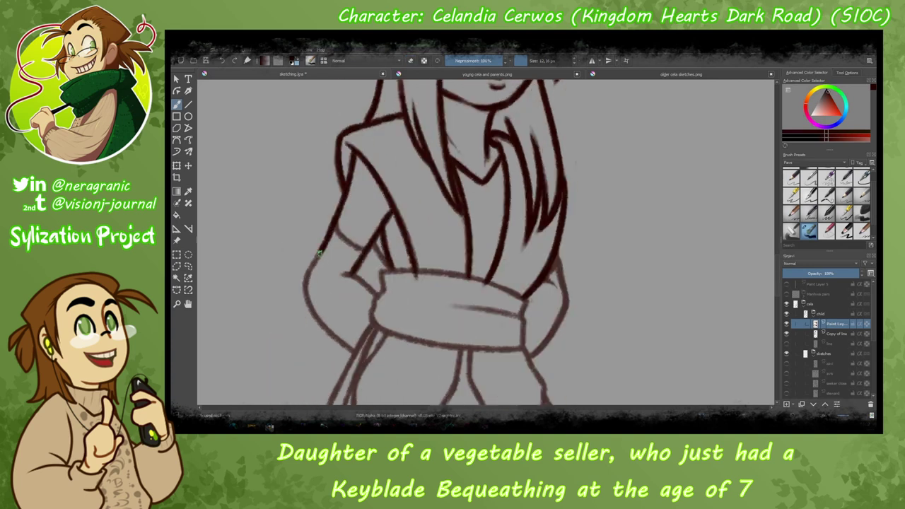
drag(335, 218, 223, 184)
key(e)
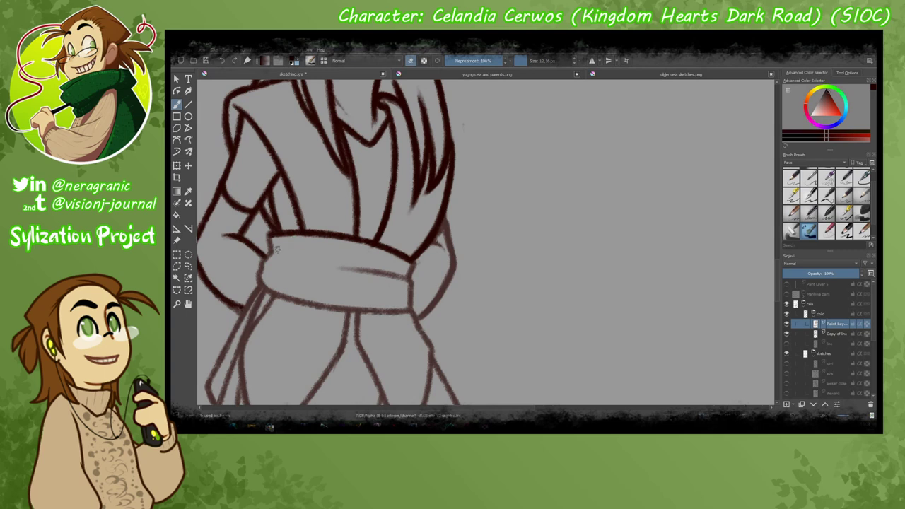
drag(262, 285, 414, 313)
drag(444, 244, 417, 321)
drag(438, 228, 566, 106)
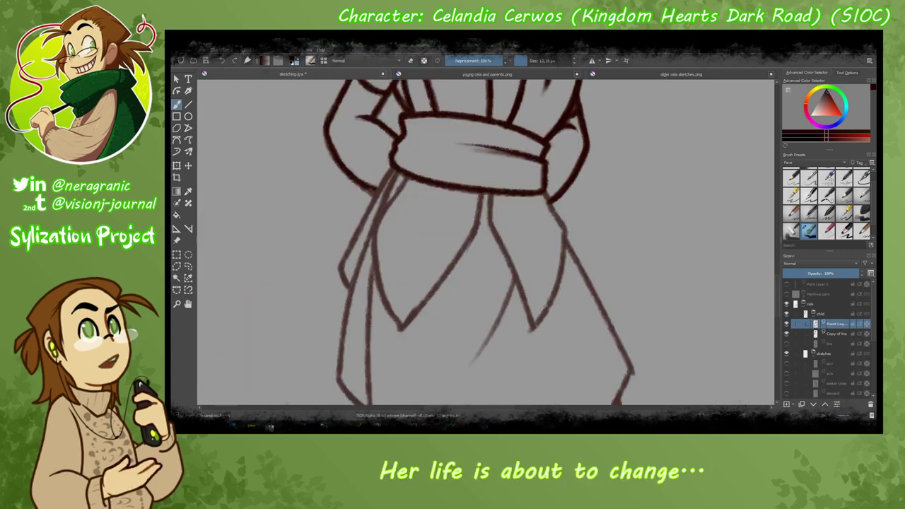
Ink the two pointed flaps below the sash and the cloth tail hanging behind them.
mouse_move(487, 194)
mouse_down()
mouse_move(534, 340)
mouse_move(400, 333)
mouse_up()
drag(407, 177, 379, 232)
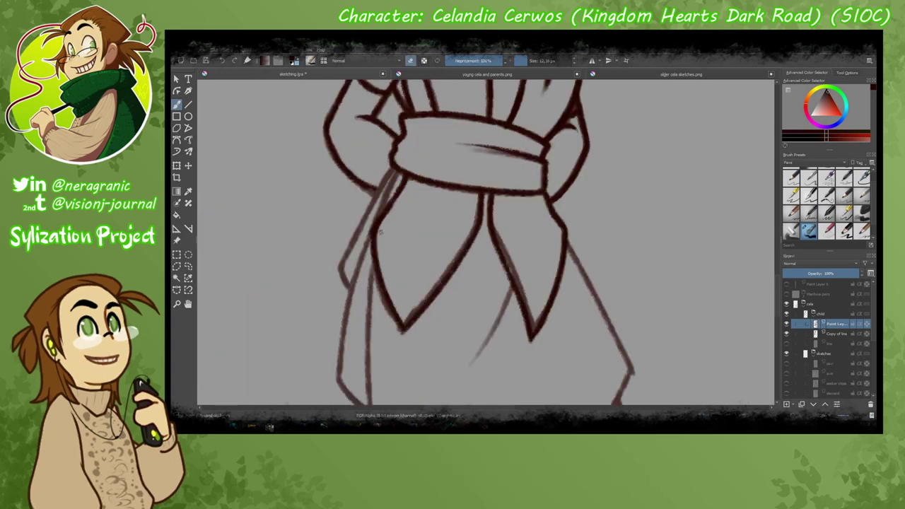
drag(398, 171, 343, 285)
key(e)
Ink the skirt's centre fold, its side edges and the angular hem.
drag(358, 329, 291, 240)
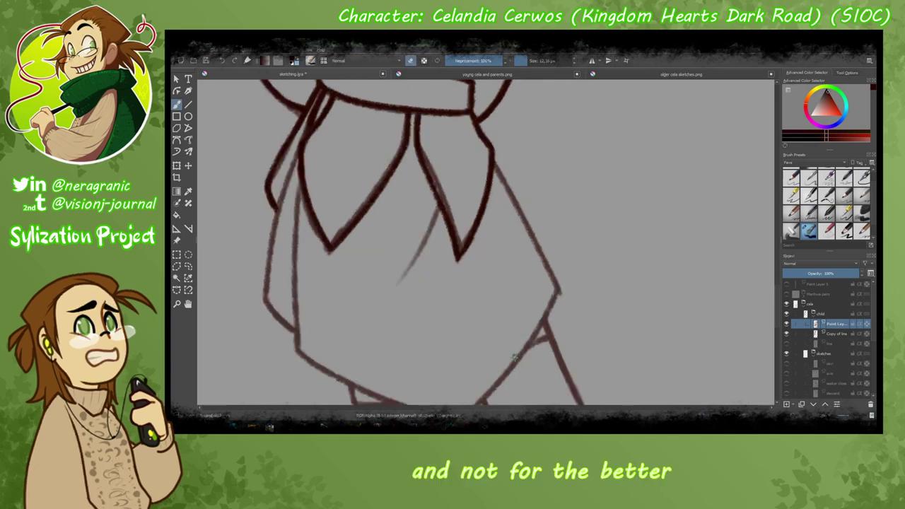
drag(390, 293, 413, 207)
drag(591, 192, 515, 297)
key(ctrl+z)
drag(488, 324, 591, 159)
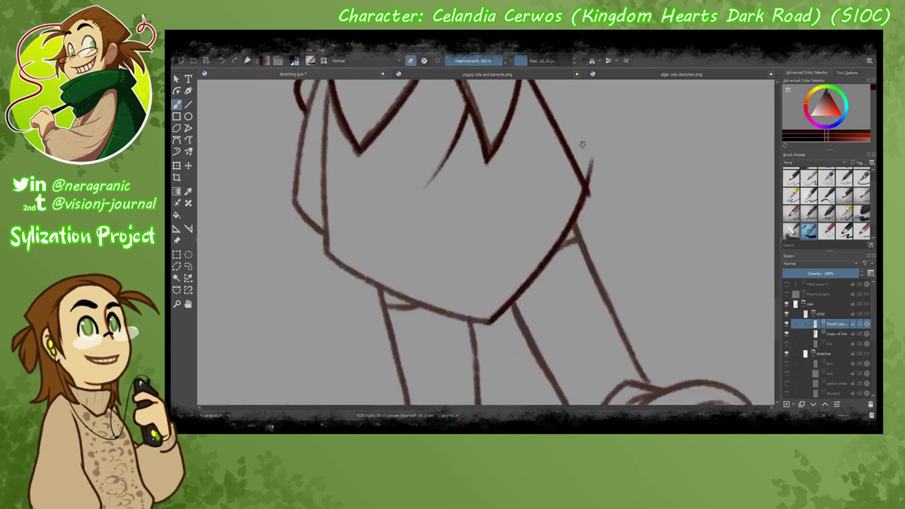
mouse_move(494, 322)
mouse_down()
mouse_move(459, 185)
mouse_move(425, 375)
mouse_up()
Ink the standing leg and its pointed shoe on a new layer.
mouse_move(452, 106)
mouse_down()
mouse_move(453, 382)
mouse_move(390, 256)
mouse_move(474, 170)
mouse_up()
key(ctrl+z)
drag(397, 166, 428, 290)
drag(413, 186, 440, 186)
drag(452, 340, 458, 283)
mouse_move(488, 263)
mouse_down()
mouse_move(508, 322)
mouse_move(429, 234)
mouse_move(355, 336)
mouse_up()
drag(396, 284, 442, 288)
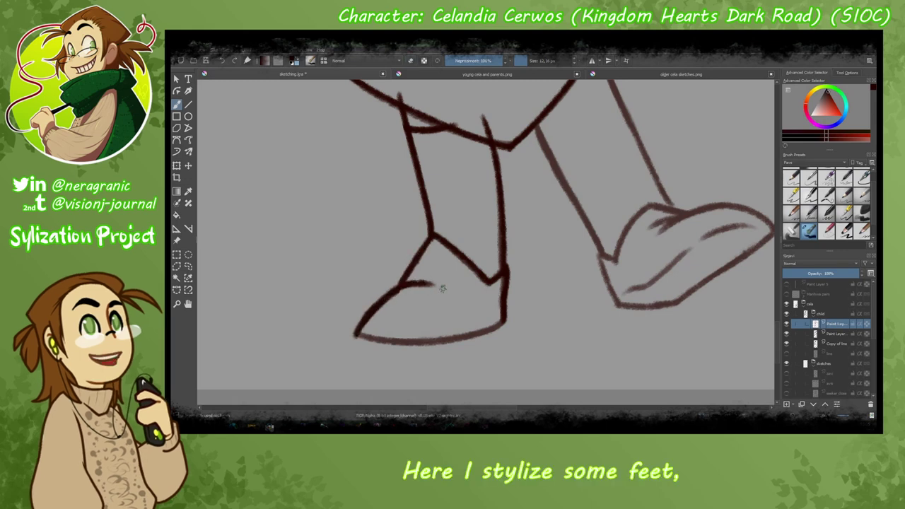
mouse_move(504, 322)
mouse_down()
mouse_move(427, 344)
mouse_move(354, 335)
mouse_up()
Ink both contours of the outstretched leg from the skirt's hem to the ankle.
drag(568, 192, 430, 249)
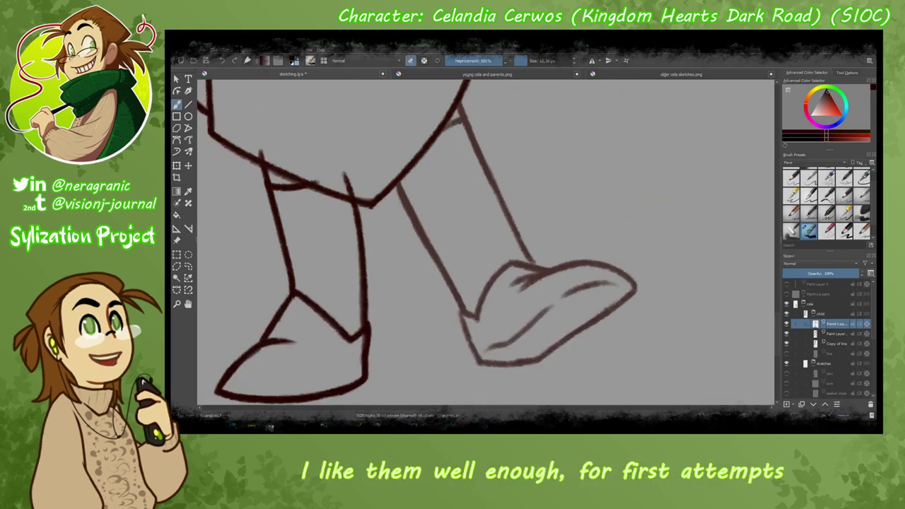
drag(396, 174, 467, 318)
key(ctrl+z)
drag(393, 166, 468, 324)
mouse_move(454, 89)
mouse_down()
mouse_move(532, 262)
mouse_move(456, 95)
mouse_move(509, 162)
mouse_up()
Select the leg line ends overlapping the skirt, remove them and clear the selection.
click(188, 266)
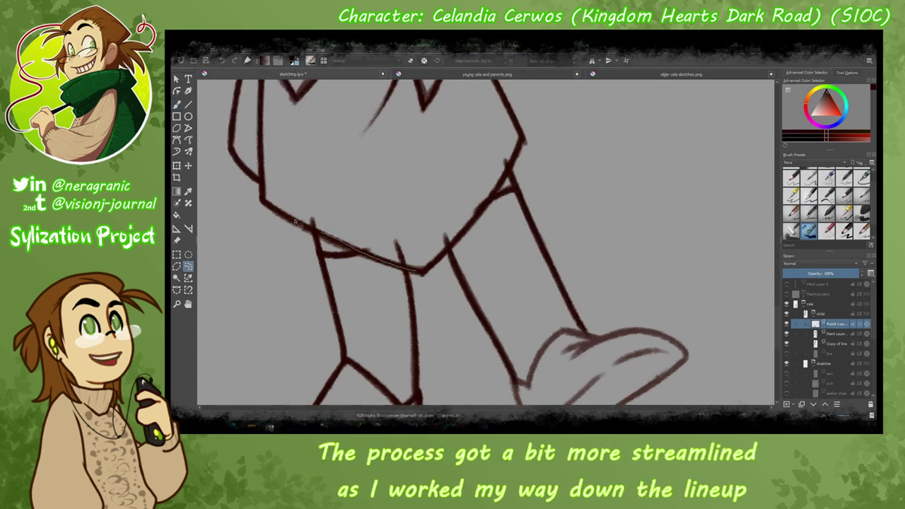
drag(282, 201, 429, 227)
key(ctrl+shift+a)
key(b)
Ink the raised shoe's outline and the creases across its surface.
mouse_move(608, 276)
mouse_down()
mouse_move(550, 330)
mouse_move(435, 316)
mouse_move(445, 313)
mouse_up()
key(e)
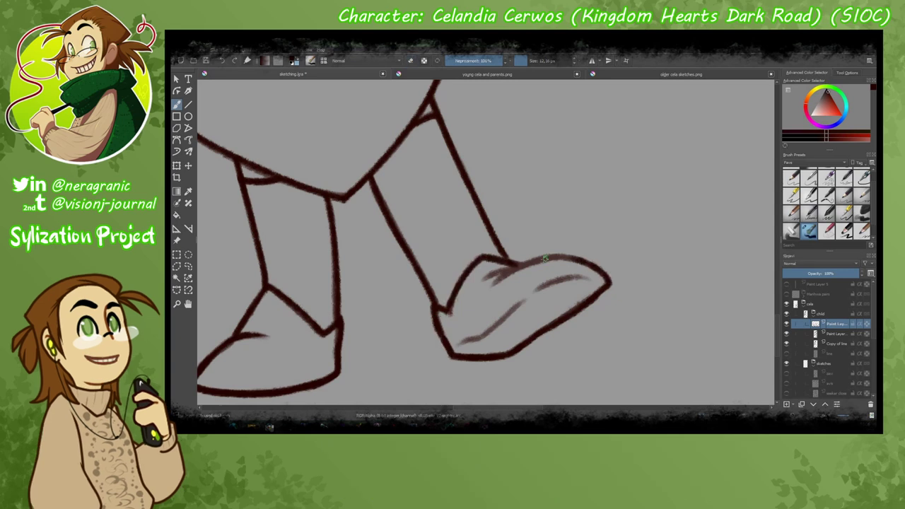
key(e)
mouse_move(504, 263)
mouse_down()
mouse_move(568, 250)
mouse_move(460, 343)
mouse_up()
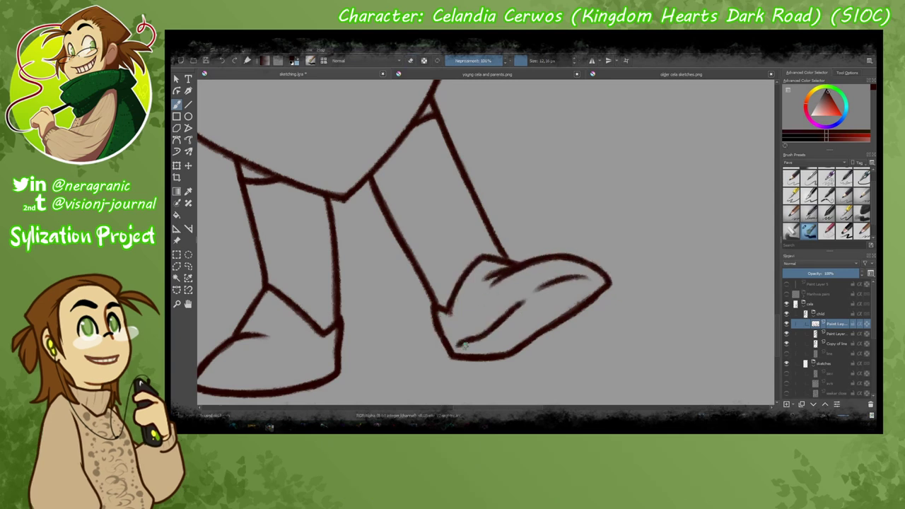
Merge the inked legs and shoes with the rest of the inking and hide the rough line copy.
scroll(340, 289, down, 5)
click(788, 333)
scroll(392, 143, up, 5)
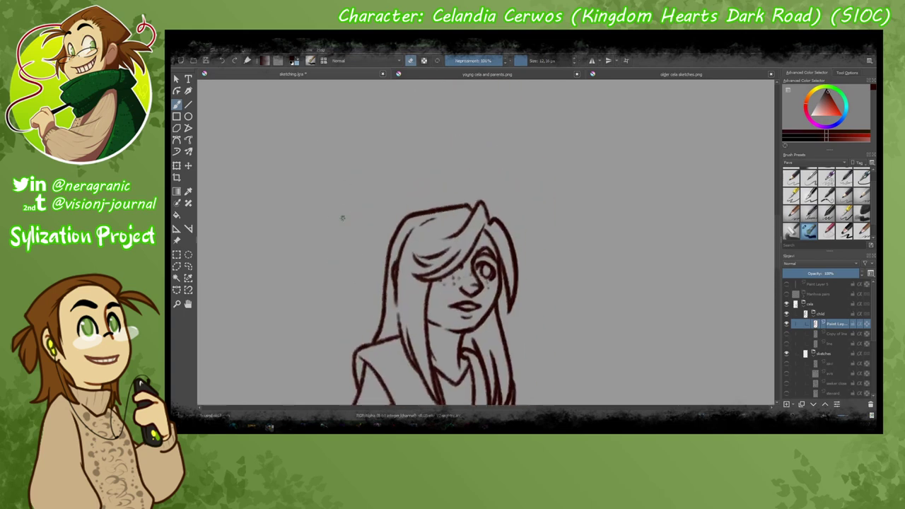
Thicken the figure's outer contour from the hair to the skirt on a new layer named outline.
key(Insert)
scroll(424, 283, down, 10)
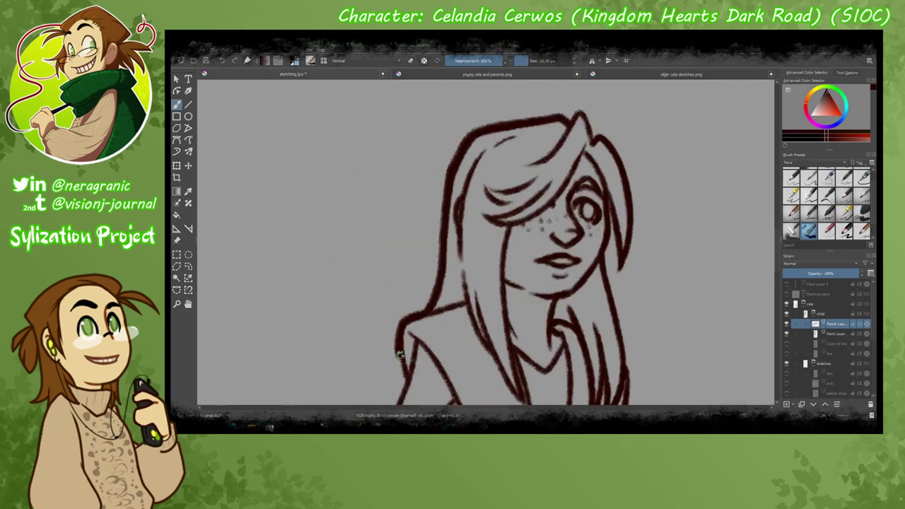
scroll(512, 273, down, 10)
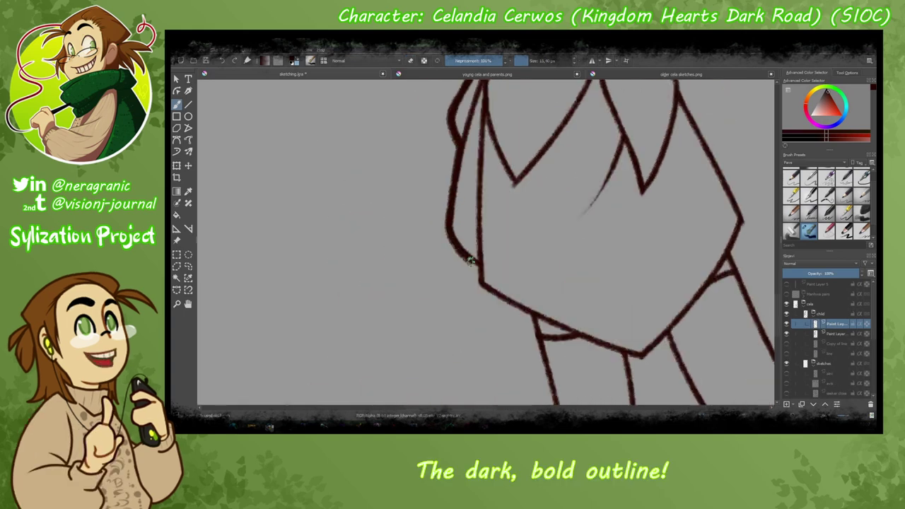
key(ctrl+r)
key(Return)
scroll(424, 212, down, 5)
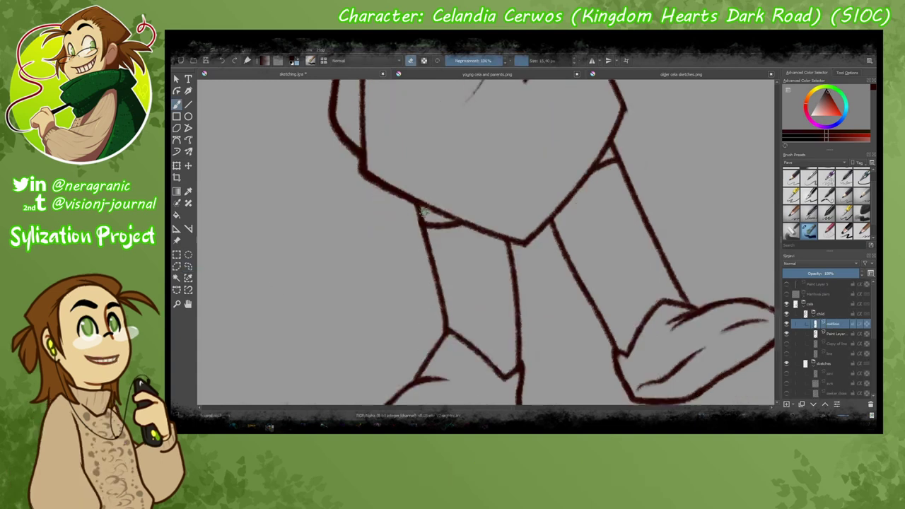
Thicken the outer contour of the standing leg and of both shoes with bold strokes.
key(b)
scroll(495, 283, down, 3)
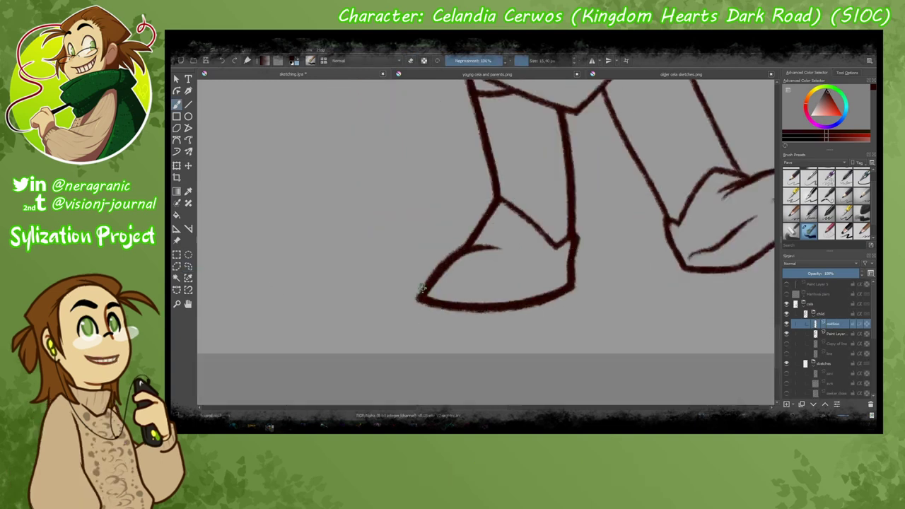
scroll(423, 276, up, 3)
mouse_move(447, 243)
mouse_down()
mouse_move(363, 226)
mouse_move(339, 177)
mouse_up()
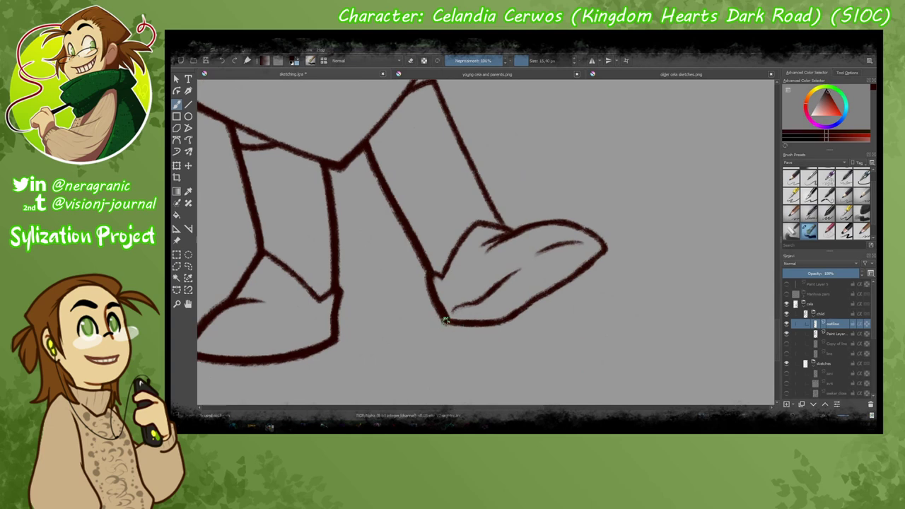
mouse_move(586, 263)
mouse_down()
mouse_move(505, 324)
mouse_move(456, 295)
mouse_up()
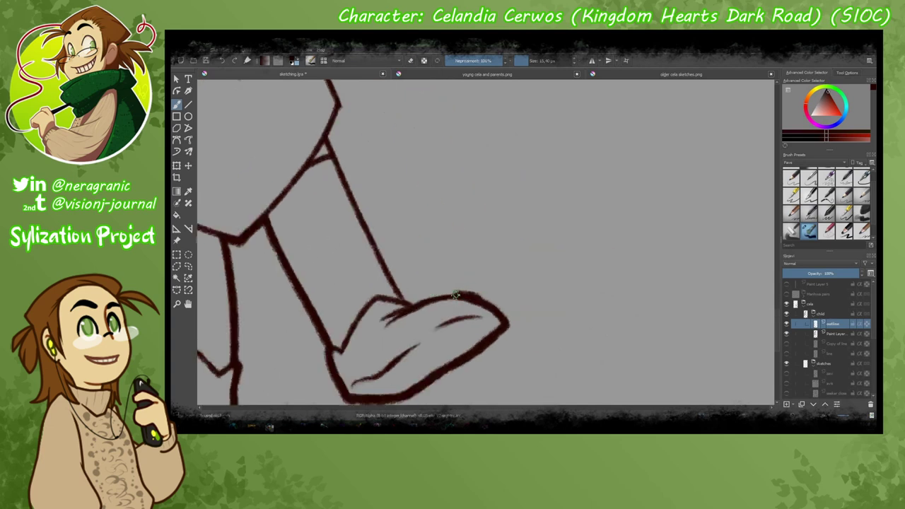
Carry the bold outline up the front of the outstretched leg, the skirt's edge and the far arm.
drag(326, 138, 389, 269)
scroll(389, 269, up, 3)
drag(413, 346, 349, 227)
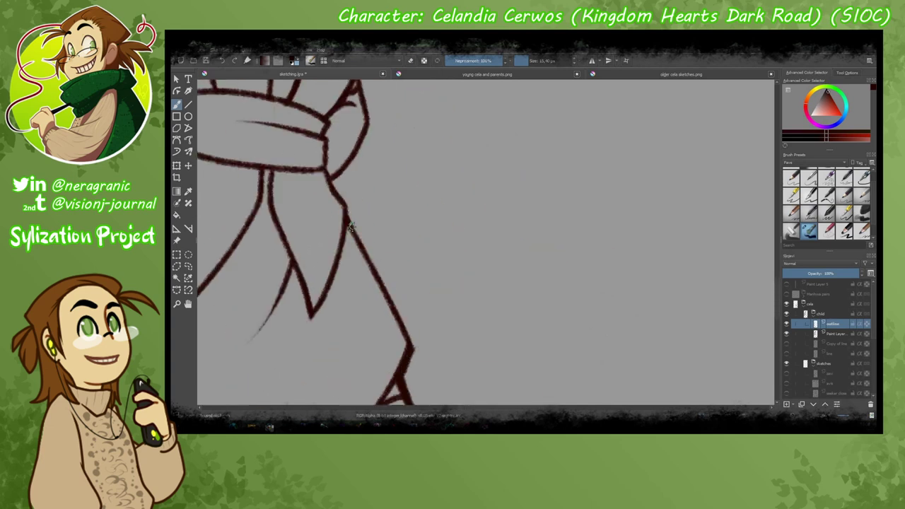
scroll(388, 293, up, 3)
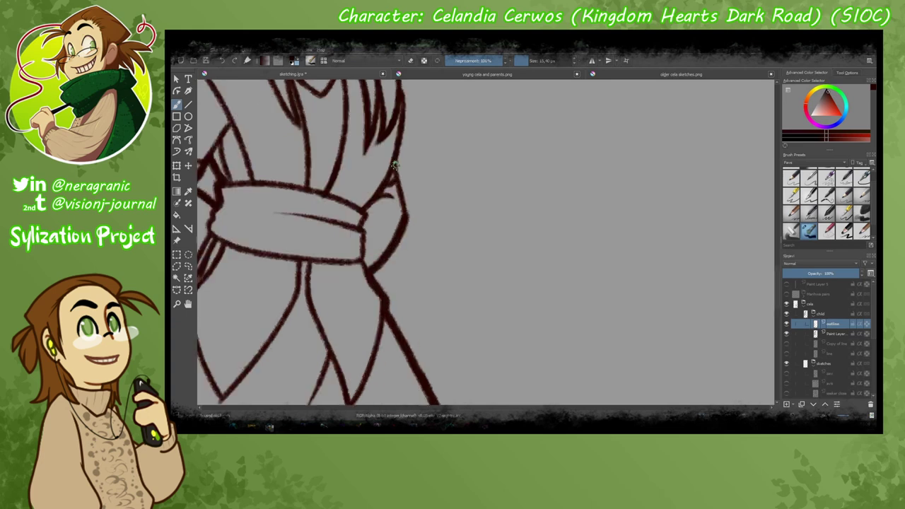
scroll(411, 312, up, 2)
Draw the student figure's rounded skull, jaw, ear and neck line over its rough sketch on a separate layer.
scroll(410, 312, up, 4)
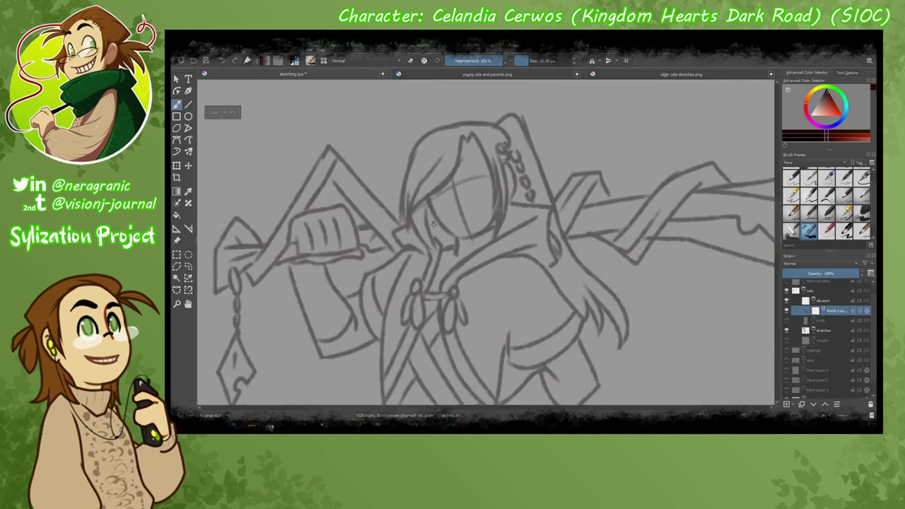
scroll(434, 225, up, 2)
drag(414, 127, 446, 276)
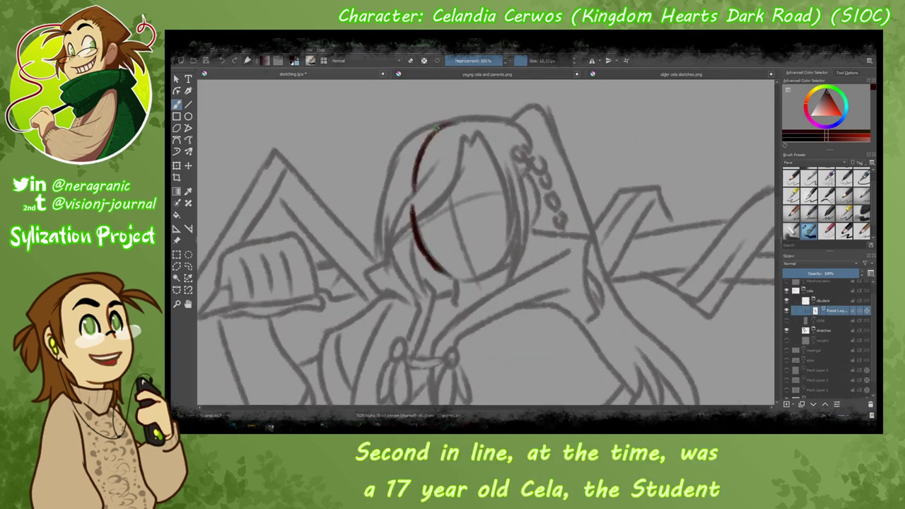
key(ctrl+z)
mouse_move(413, 212)
mouse_down()
mouse_move(460, 282)
mouse_move(522, 218)
mouse_up()
drag(513, 173, 525, 227)
drag(407, 212, 527, 170)
drag(521, 230, 514, 283)
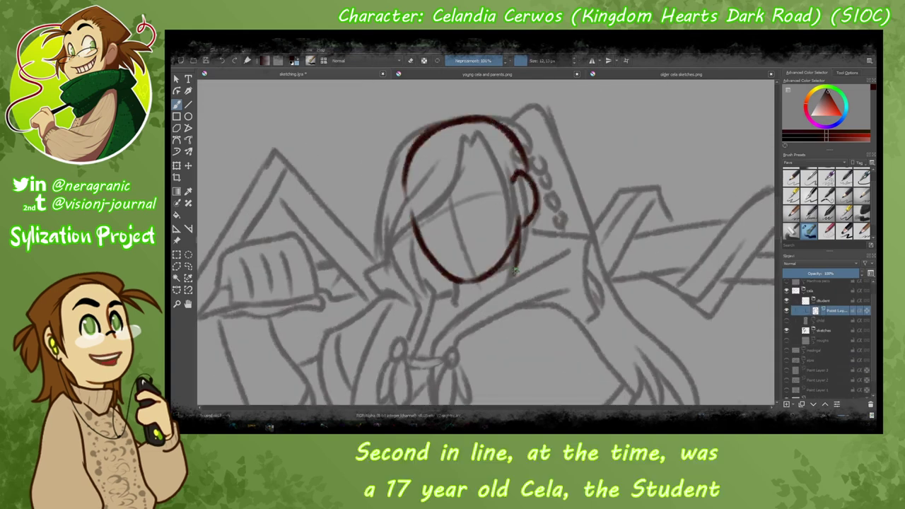
Draw the student figure's neck and collar lines, and the far shoulder running down the outer arm to the elbow.
drag(456, 284, 458, 334)
drag(511, 295, 469, 325)
drag(327, 338, 458, 285)
drag(415, 306, 454, 338)
drag(389, 244, 354, 124)
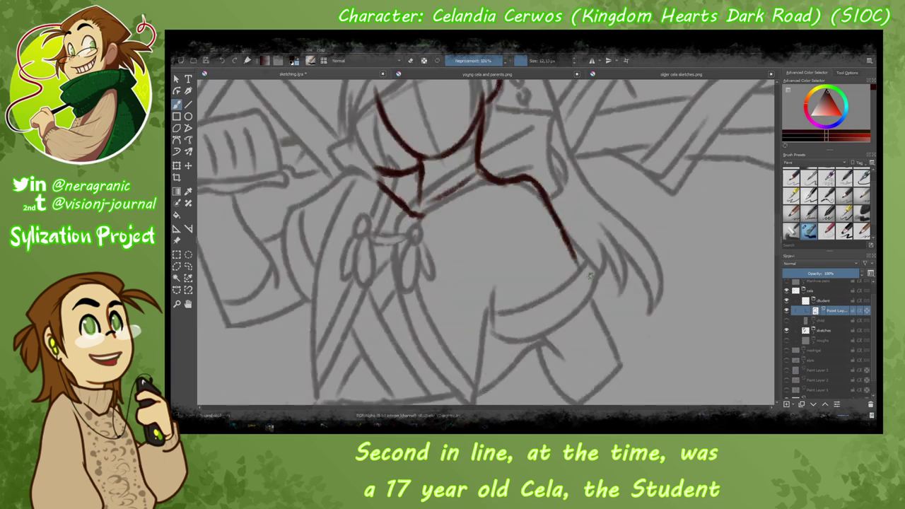
drag(484, 177, 587, 276)
drag(505, 195, 609, 361)
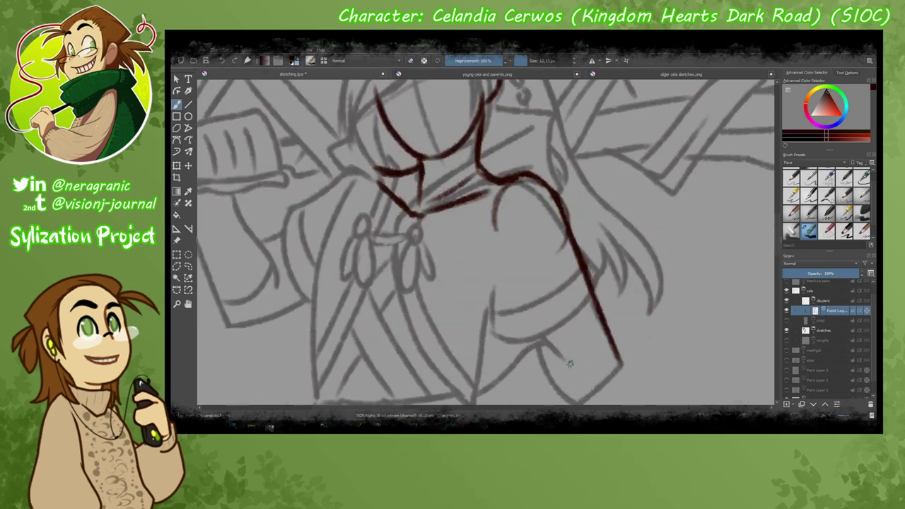
Draw the bent arm's inner contour and both sides of the torso down to the waist.
drag(570, 244, 502, 367)
mouse_move(368, 188)
mouse_down()
mouse_move(322, 286)
mouse_move(367, 209)
mouse_up()
drag(402, 146, 369, 308)
drag(507, 214, 481, 322)
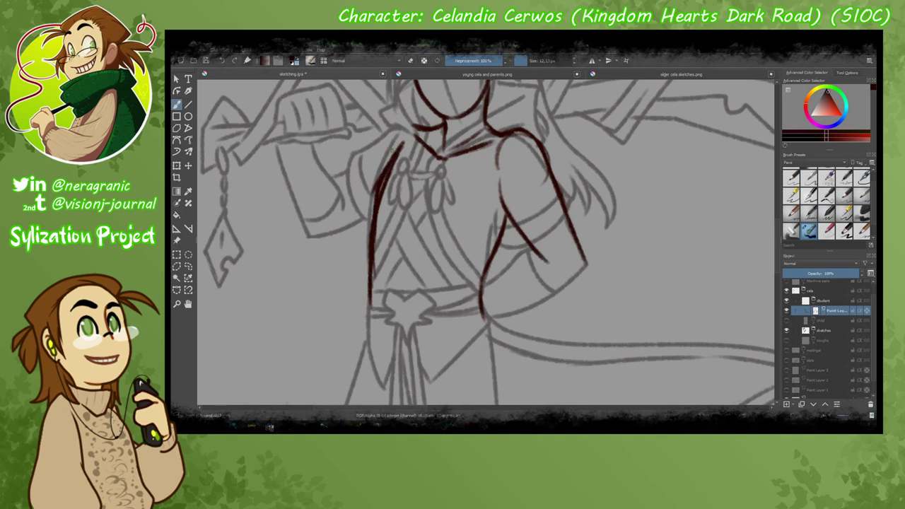
Draw the raised arm from the shoulder through the elbow and up toward the fist over the rough sketch.
scroll(453, 241, down, 3)
drag(417, 214, 347, 269)
drag(387, 297, 327, 328)
drag(325, 249, 297, 325)
drag(362, 234, 327, 303)
scroll(497, 236, up, 3)
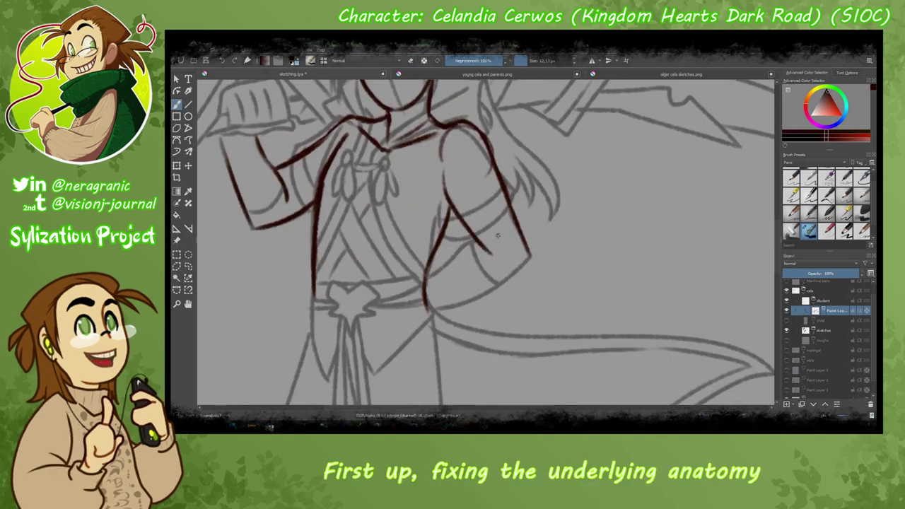
Draw the bent arm's forearm from the elbow back to the waist and rework the chest and shoulder lines.
drag(485, 240, 428, 273)
drag(519, 231, 529, 259)
scroll(290, 297, up, 2)
scroll(488, 241, down, 2)
scroll(488, 240, up, 3)
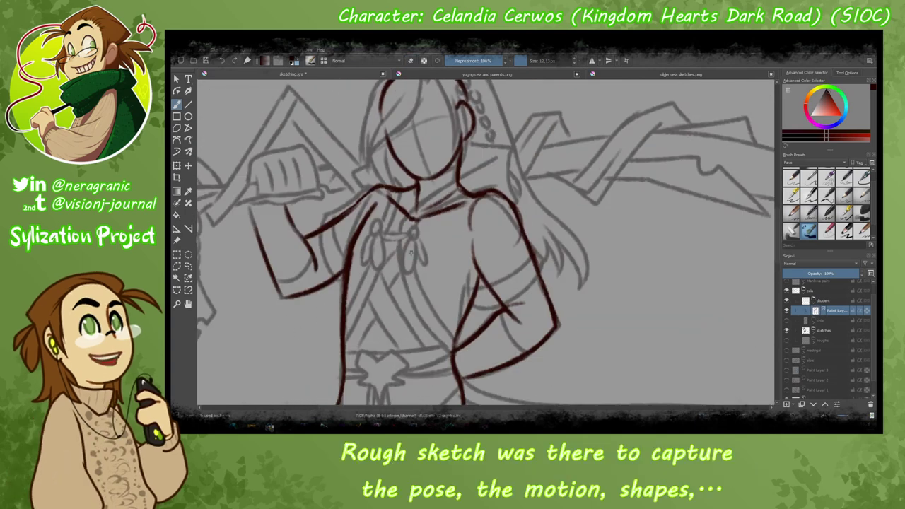
key(ctrl+z)
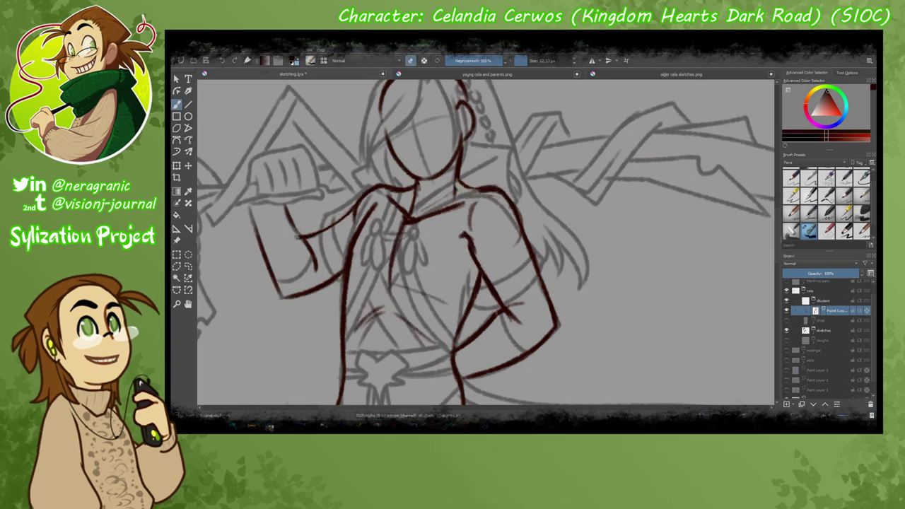
Draw the anatomy of both legs from the hips through the knees and calves down to the feet.
scroll(296, 155, down, 5)
scroll(295, 156, down, 2)
scroll(452, 341, down, 2)
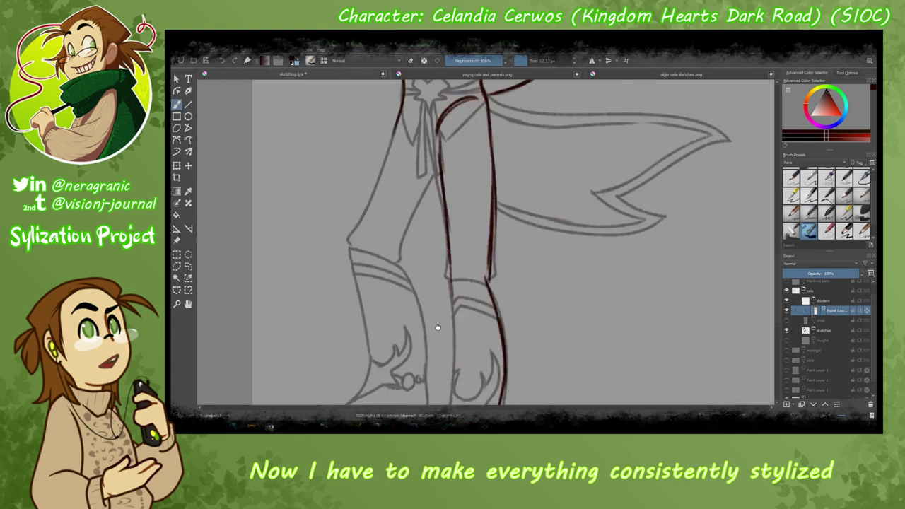
drag(393, 206, 425, 348)
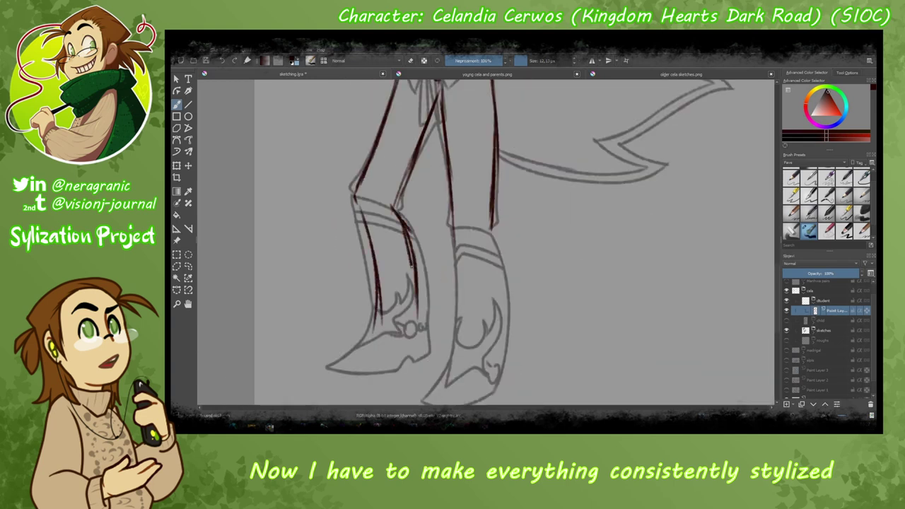
drag(332, 368, 428, 350)
drag(456, 233, 462, 369)
drag(431, 400, 495, 382)
scroll(317, 182, down, 5)
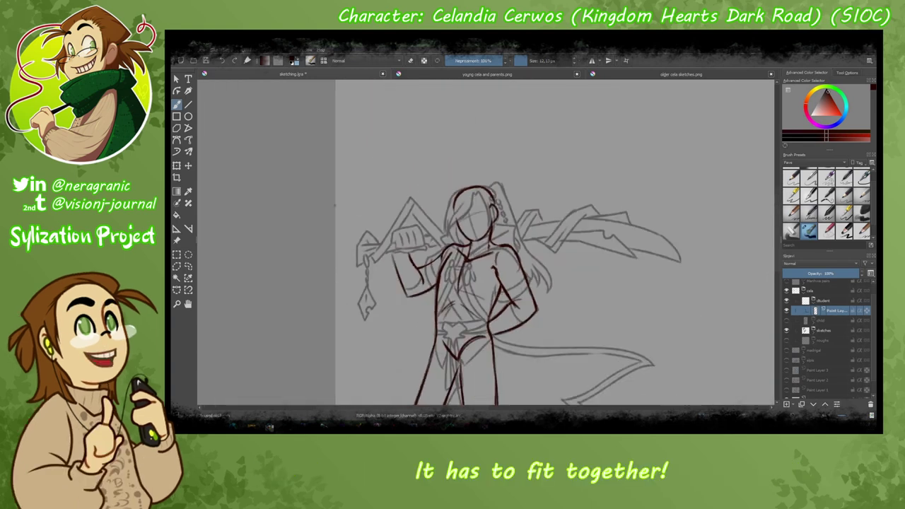
Draw the open front edges of the hooded jacket from the collar to the waist on a new layer.
scroll(485, 209, up, 5)
drag(486, 209, 505, 375)
drag(509, 255, 527, 375)
key(ctrl+z)
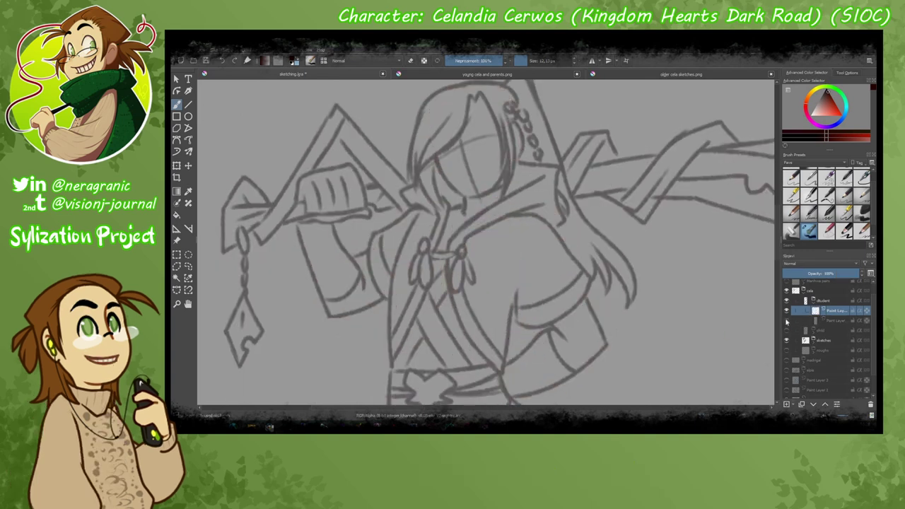
mouse_move(462, 232)
mouse_down()
mouse_move(467, 290)
mouse_move(504, 376)
mouse_up()
drag(444, 242, 380, 374)
drag(396, 289, 388, 364)
key(ctrl+z)
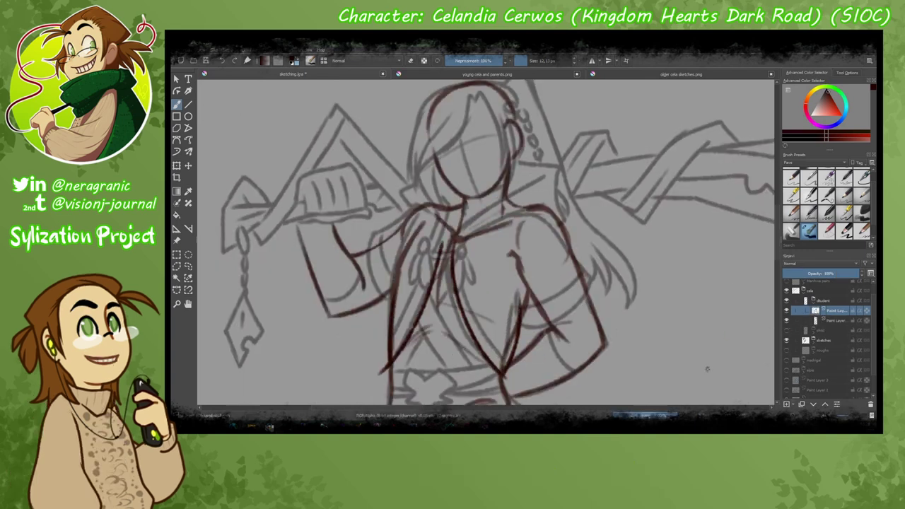
Draw the jacket's side contour and double its front edges into a trim band.
drag(419, 219, 393, 303)
key(e)
drag(460, 250, 507, 361)
drag(434, 242, 393, 342)
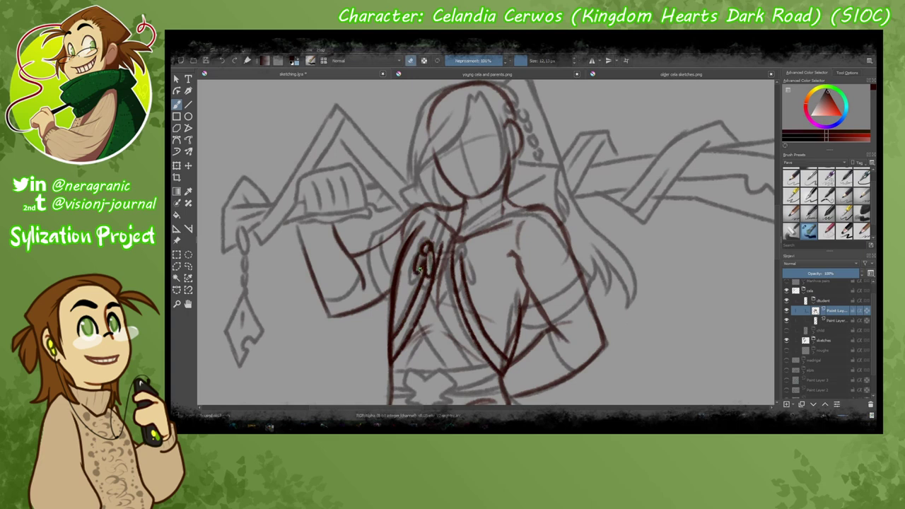
Draw the looped clasp joining the jacket fronts and the folded hood on both sides of the neck.
drag(465, 246, 468, 284)
mouse_move(449, 253)
mouse_down()
mouse_move(520, 173)
mouse_move(539, 208)
mouse_move(559, 212)
mouse_up()
drag(470, 240, 560, 213)
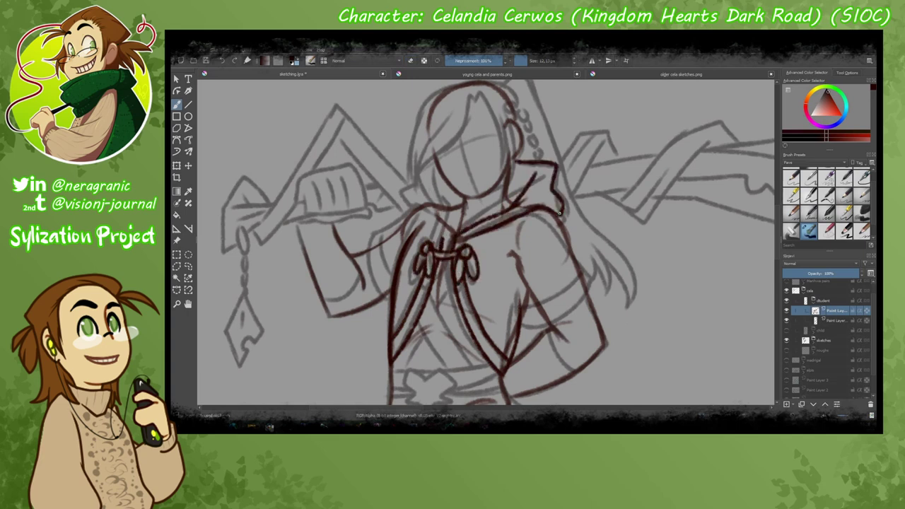
drag(461, 162, 418, 202)
drag(423, 186, 439, 225)
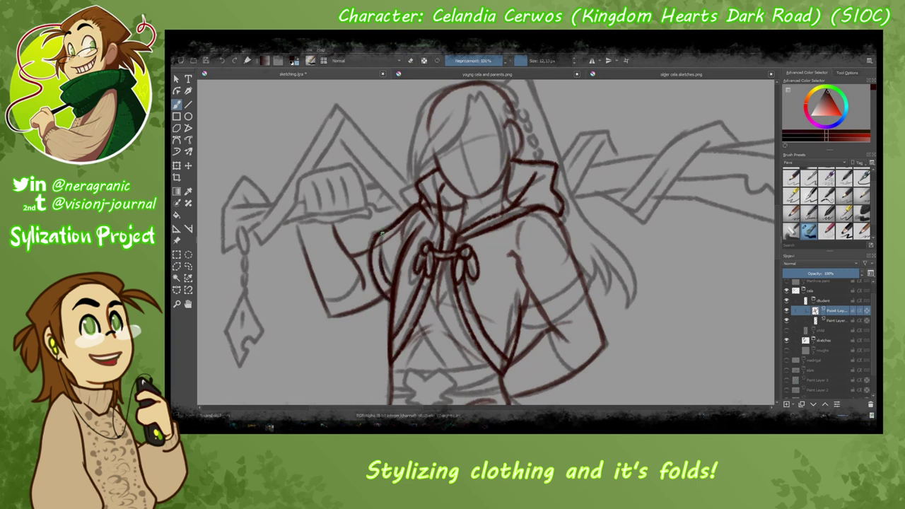
Draw the short, wide jacket sleeve with its banded cuff on the bent arm.
drag(593, 277, 524, 326)
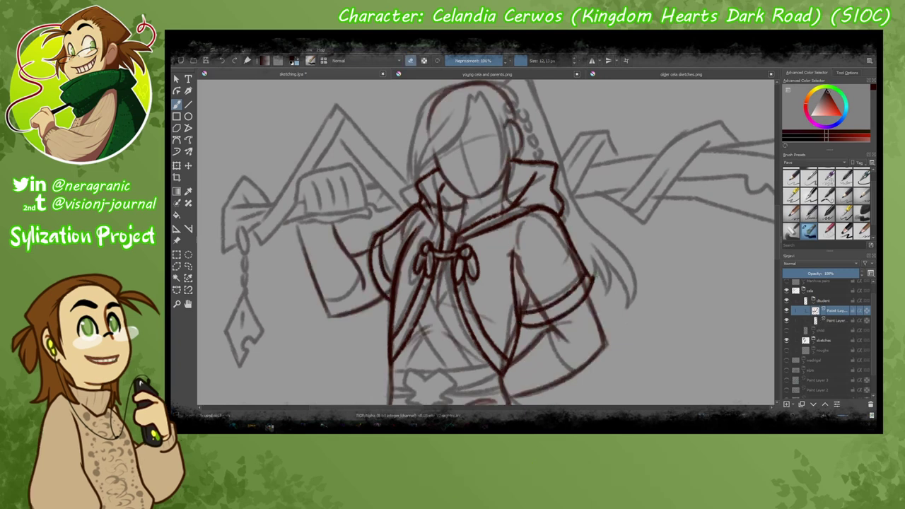
scroll(525, 324, up, 3)
scroll(525, 324, down, 3)
drag(579, 212, 529, 234)
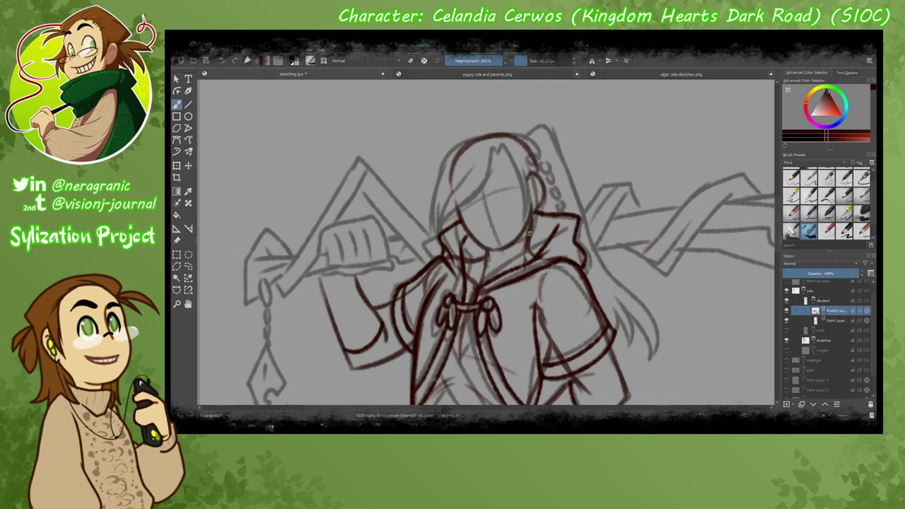
Draw the waistline and the pointed jacket flaps hanging over the hips.
mouse_move(386, 286)
mouse_down()
mouse_move(490, 284)
mouse_move(453, 377)
mouse_up()
drag(421, 293, 436, 362)
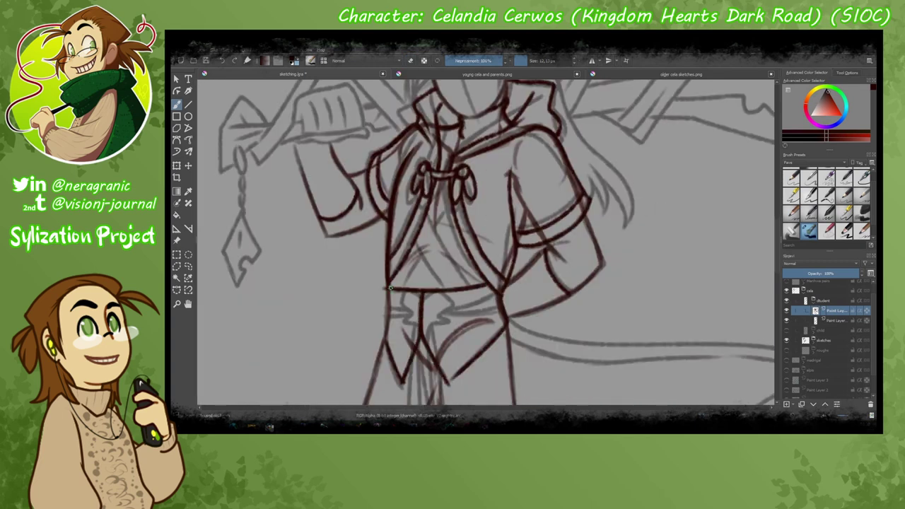
drag(433, 173, 394, 201)
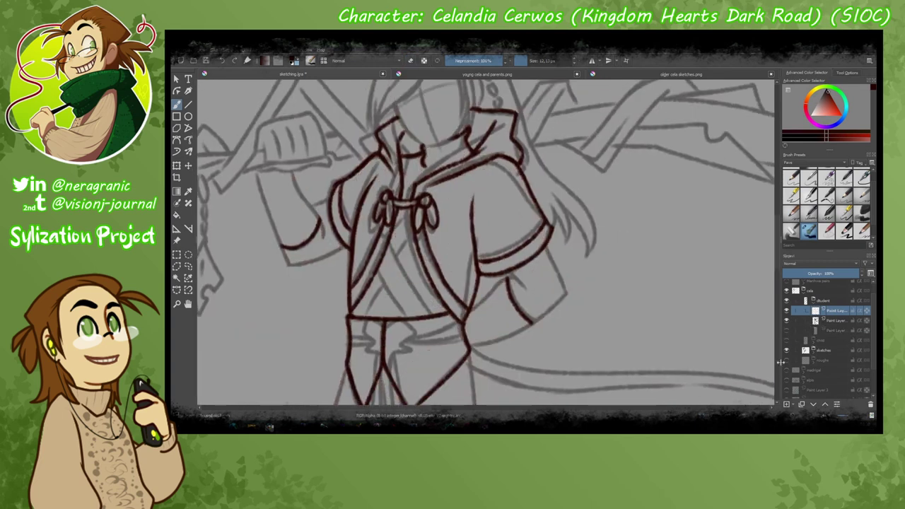
Hide the rough sketch and draw crossing diagonal folds over the torso on a new layer.
click(787, 340)
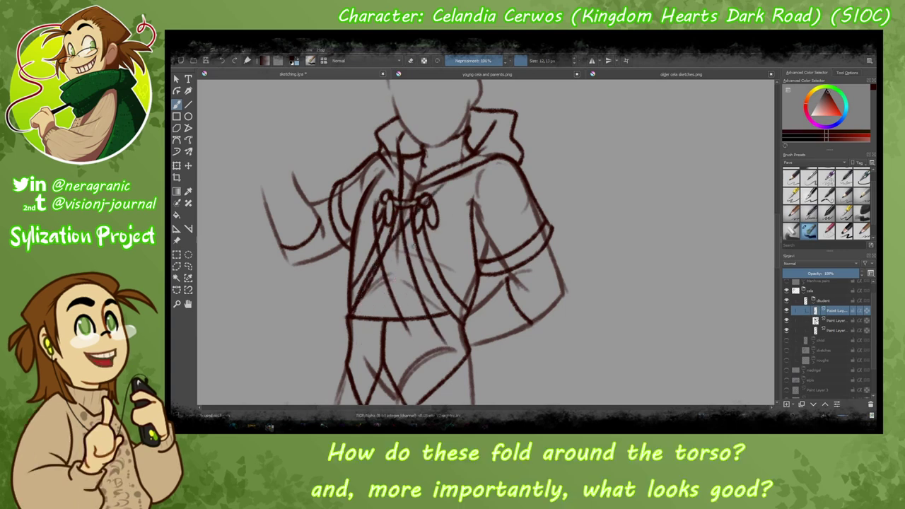
key(ctrl+z)
drag(396, 209, 452, 322)
key(ctrl+shift+z)
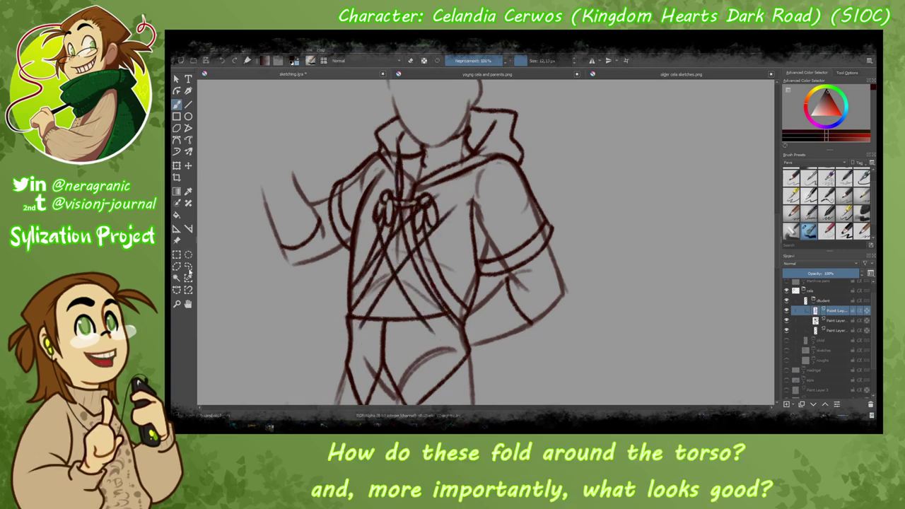
Remove the overlapping fold segments at the chest and the line ends past the waistline, checking against the other layers.
key(ctrl+r)
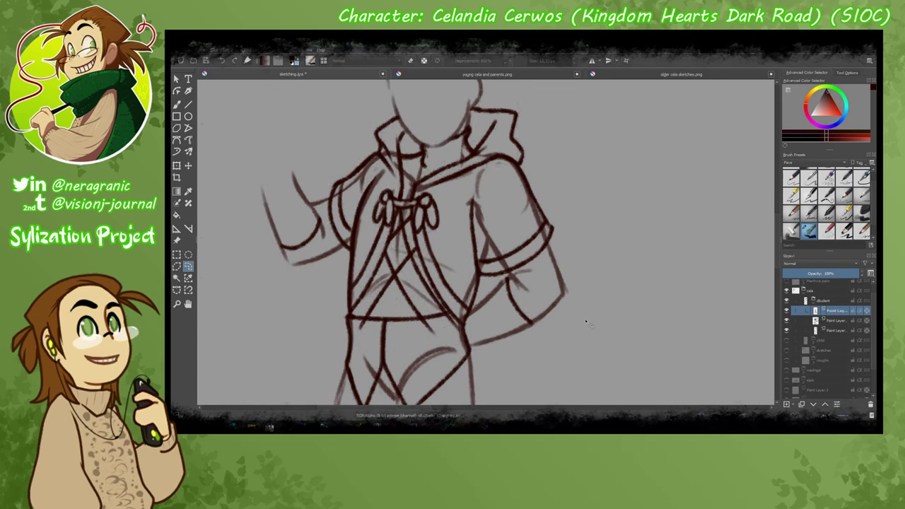
key(b)
key(ctrl+z)
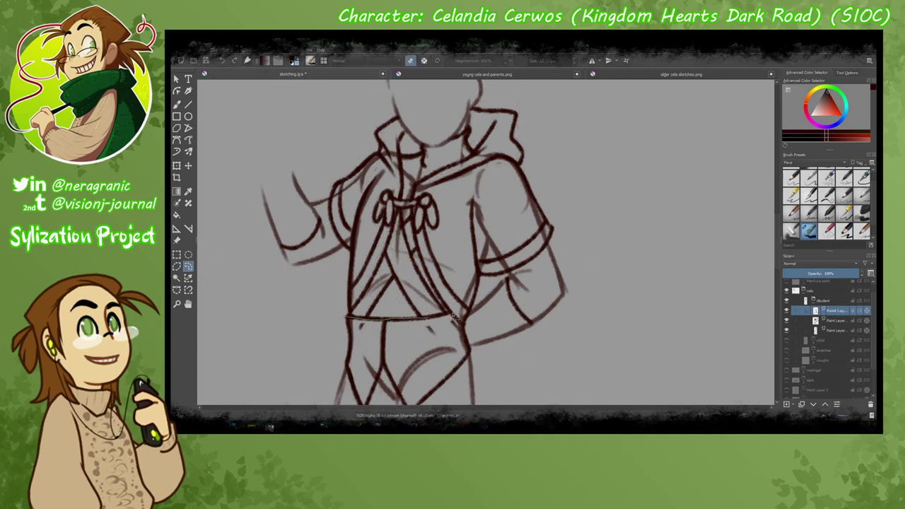
drag(346, 320, 447, 315)
click(786, 350)
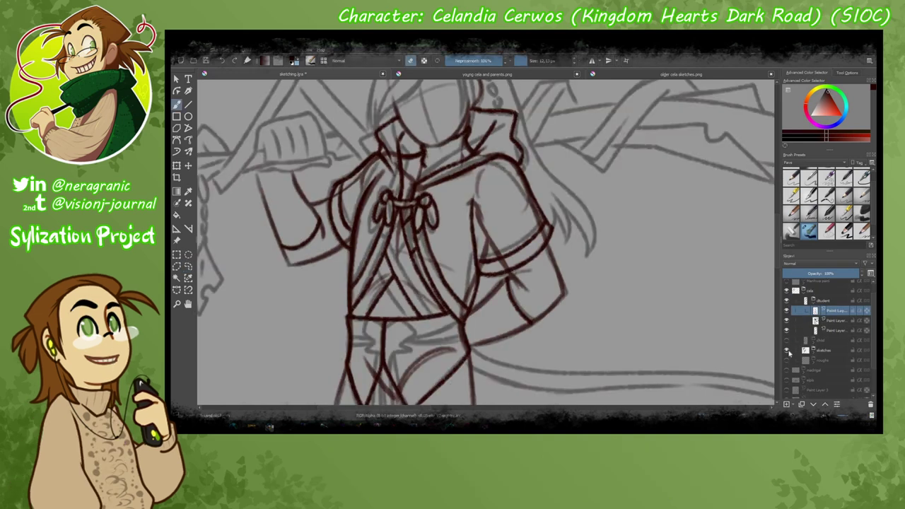
click(787, 330)
click(786, 350)
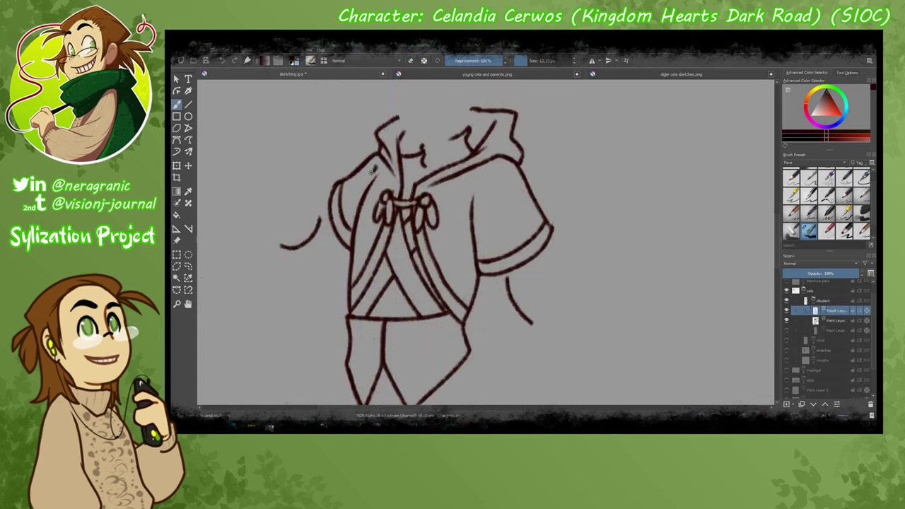
click(787, 330)
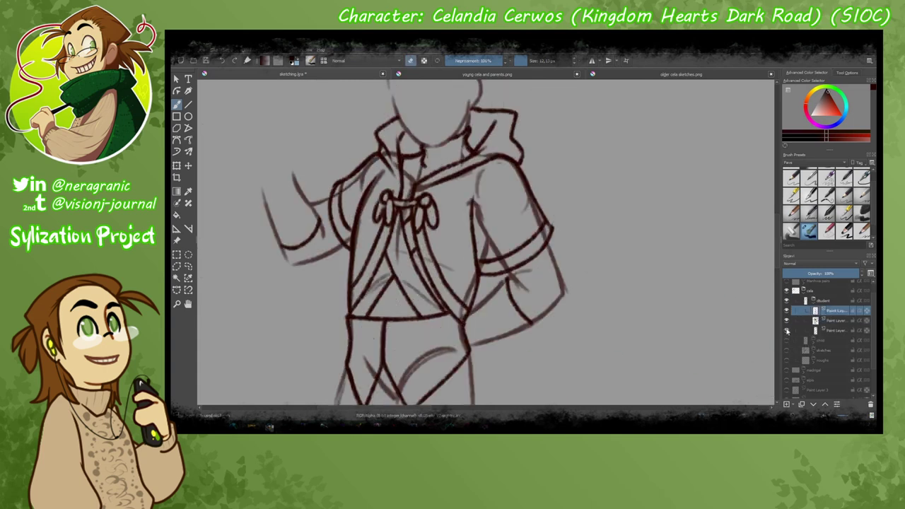
Draw the star-shaped Mark of Terra badge at the centre of the waist and clear the flap line behind it.
scroll(312, 236, down, 5)
click(787, 350)
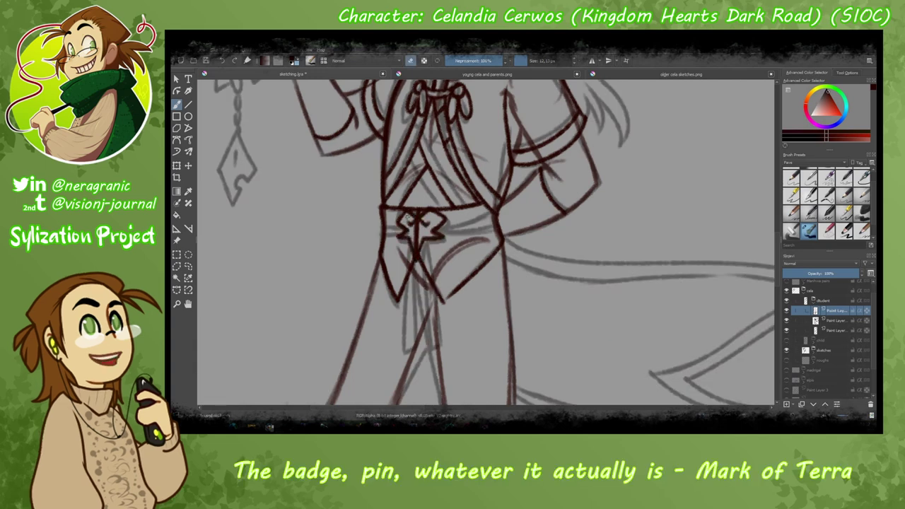
key(ctrl+z)
key(ctrl+z)
key(ctrl+z)
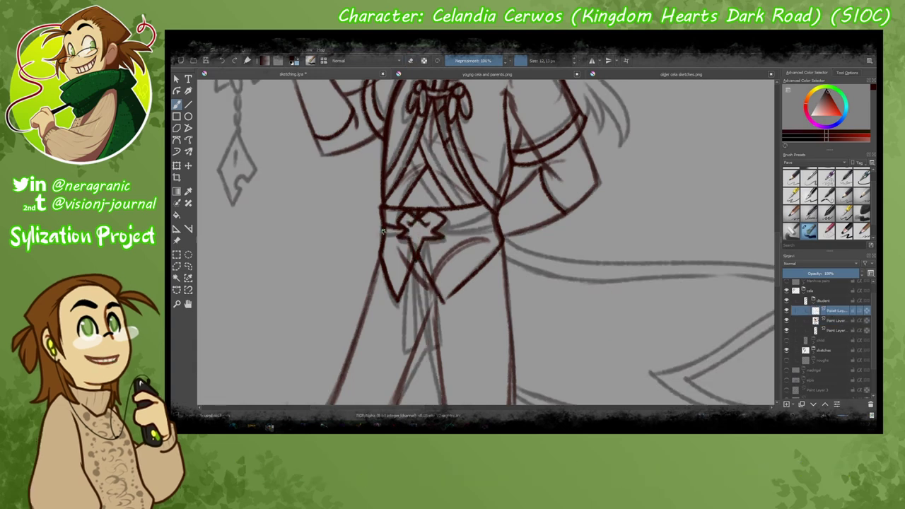
key(ctrl+shift+z)
key(ctrl+shift+z)
key(ctrl+shift+z)
Draw the belt bands and the ribbons hanging below the badge, and merge them into the clothing layer below.
key(e)
key(e)
mouse_move(422, 245)
mouse_down()
mouse_move(429, 350)
mouse_move(407, 346)
mouse_up()
drag(425, 345, 437, 354)
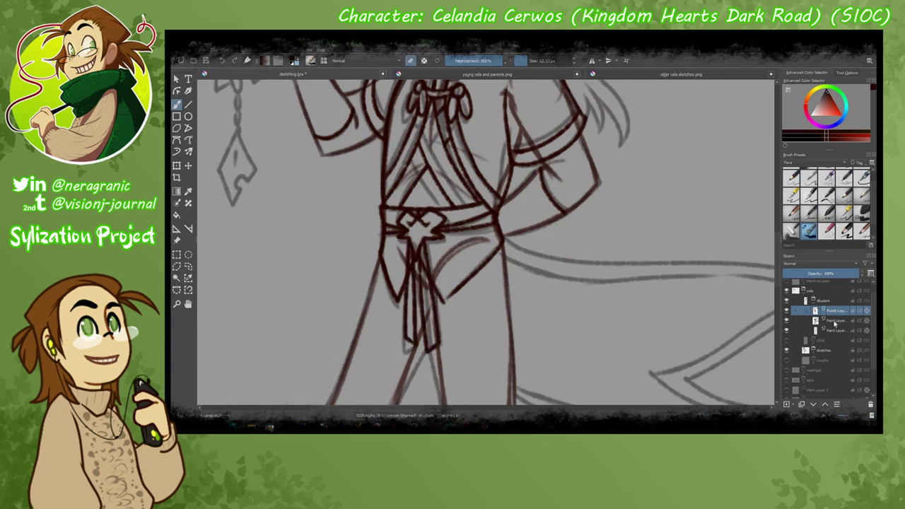
key(ctrl+e)
Draw the trouser legs from the hips to the gathered hems at the knees on a separate layer.
drag(279, 99, 286, 223)
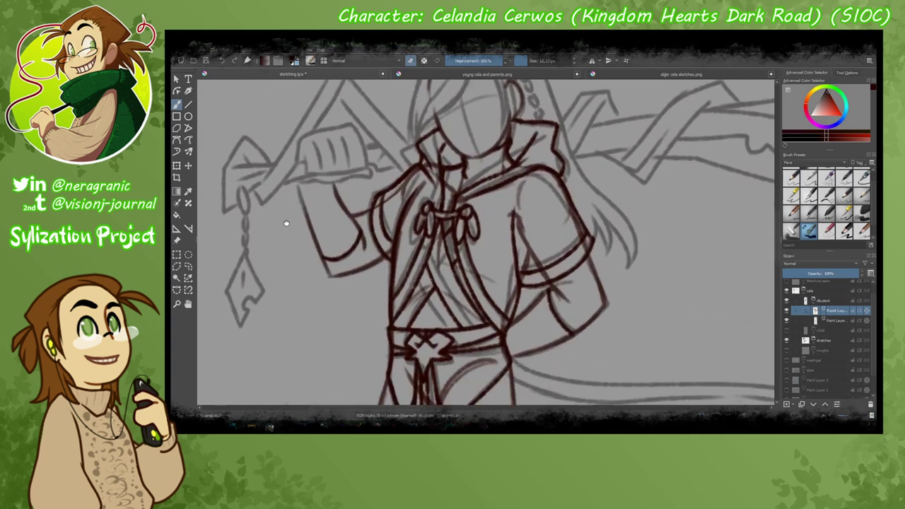
scroll(287, 223, down, 10)
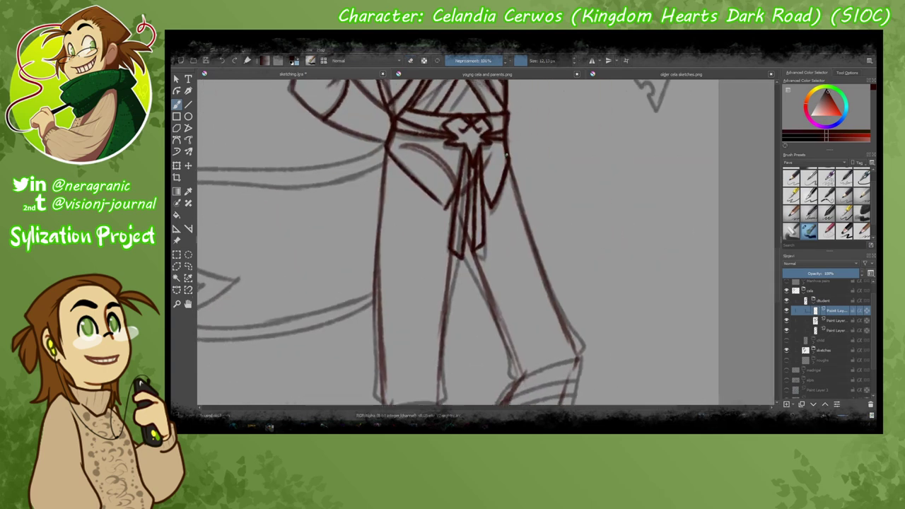
key(ctrl+z)
drag(507, 164, 585, 357)
mouse_move(480, 178)
mouse_down()
mouse_move(457, 211)
mouse_move(444, 372)
mouse_up()
scroll(453, 283, down, 3)
drag(386, 107, 375, 345)
drag(450, 340, 440, 364)
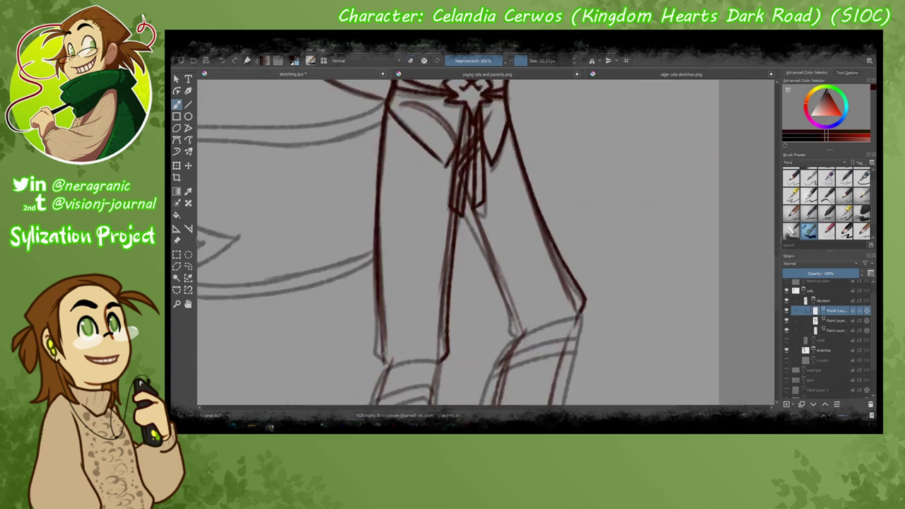
key(ctrl+z)
mouse_move(387, 109)
mouse_down()
mouse_move(380, 364)
mouse_move(410, 333)
mouse_move(401, 304)
mouse_move(401, 315)
mouse_up()
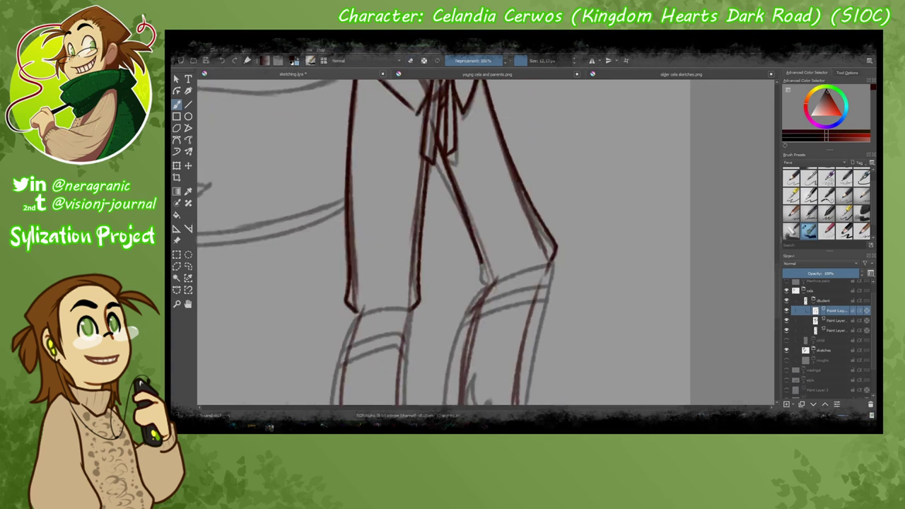
Trace the knee-high boots below the trouser hems over the rough sketch.
drag(359, 202, 323, 287)
mouse_move(327, 226)
mouse_down()
mouse_move(382, 332)
mouse_move(449, 228)
mouse_up()
drag(504, 168, 445, 256)
Draw the hair's swept fringe, side locks and crown on a new layer with the clothing hidden.
drag(787, 321, 787, 344)
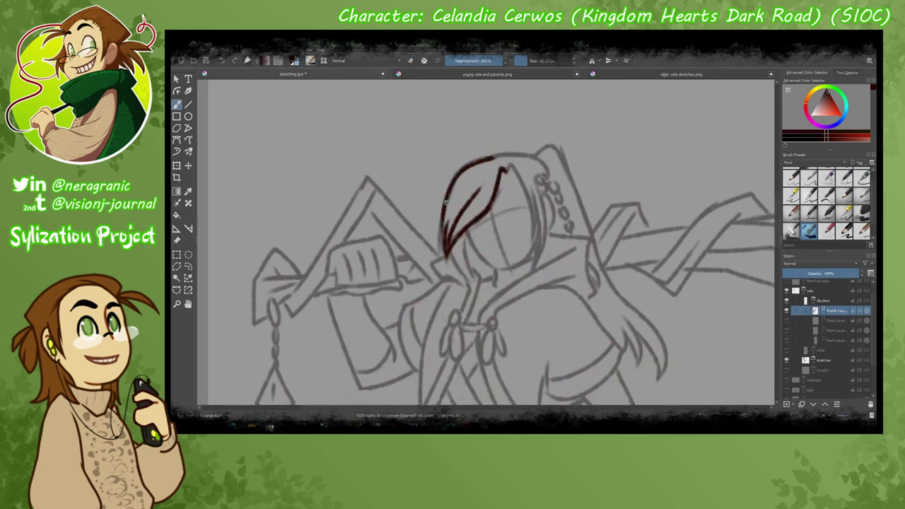
drag(446, 205, 472, 297)
key(ctrl+z)
drag(463, 239, 472, 279)
drag(508, 166, 534, 245)
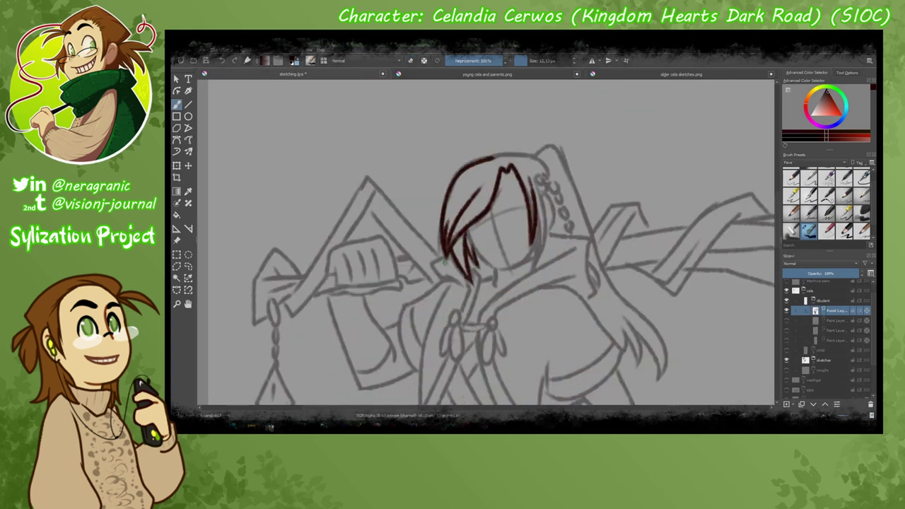
click(787, 340)
drag(543, 200, 552, 220)
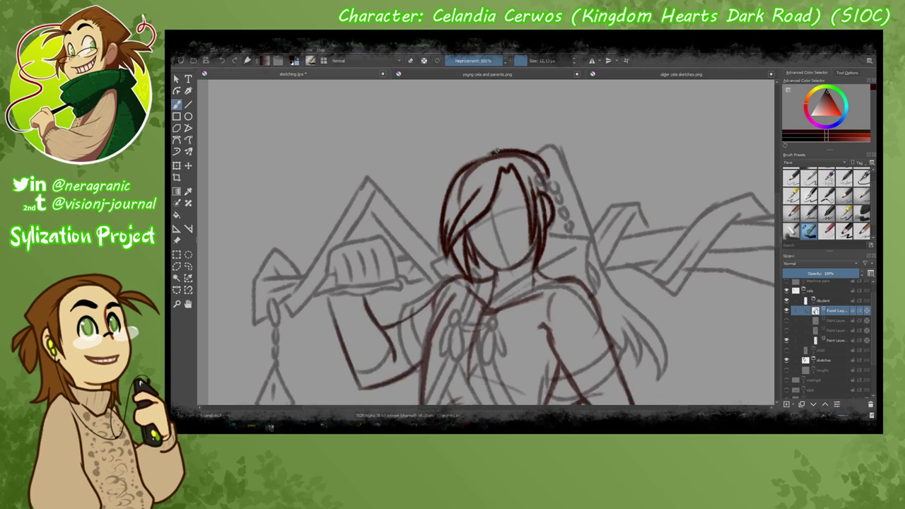
Draw the high ponytail with its pointed tips and the beaded braid beside the face over the rough sketch.
drag(447, 256, 367, 260)
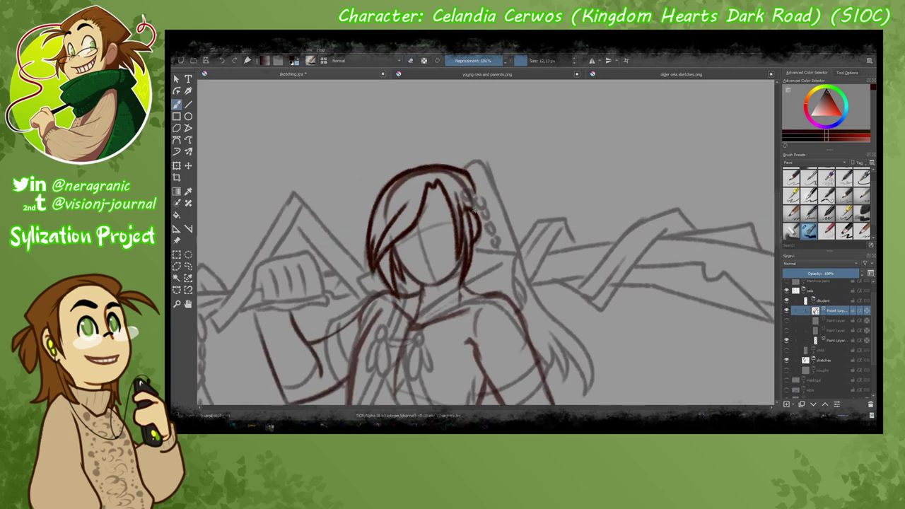
mouse_move(478, 141)
mouse_down()
mouse_move(587, 364)
mouse_move(495, 274)
mouse_up()
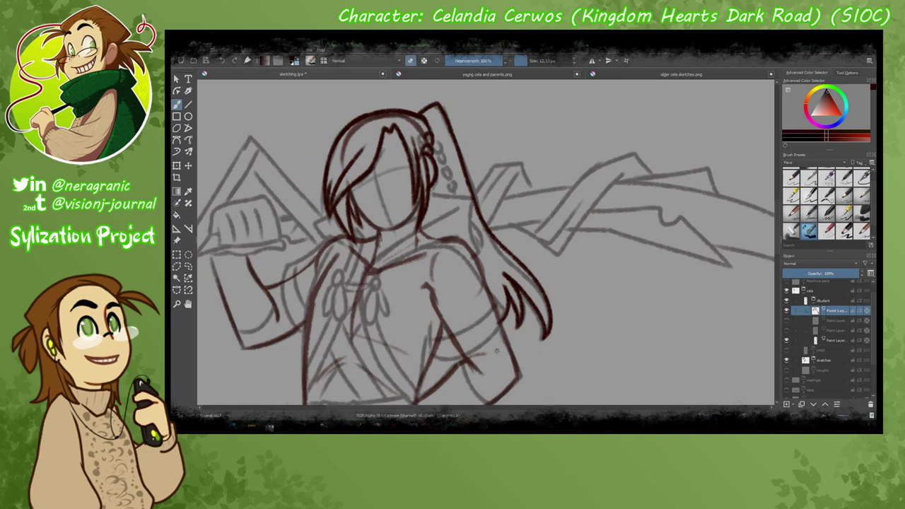
drag(438, 144, 446, 191)
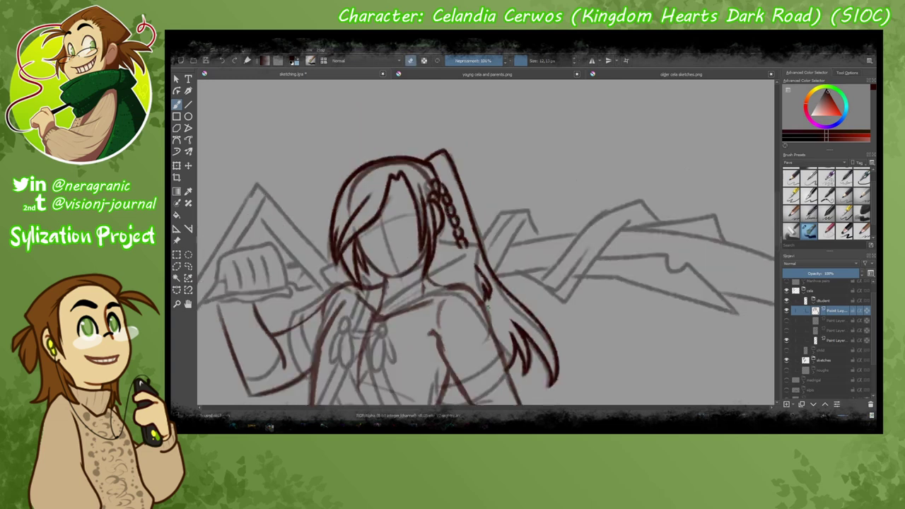
Show the clothing layer with the body and sketch hidden, and erase the stray lines where hair and clothing overlap.
click(786, 330)
click(835, 331)
click(789, 342)
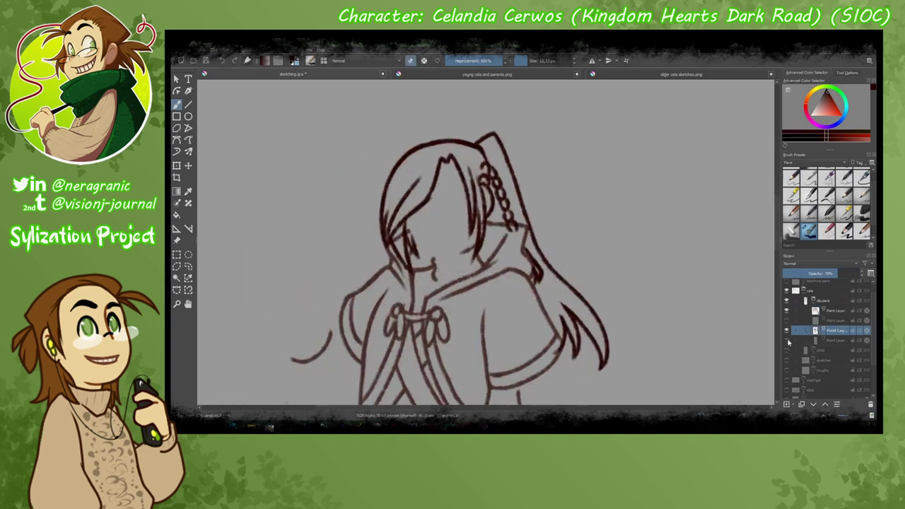
key(e)
key(Page_Up)
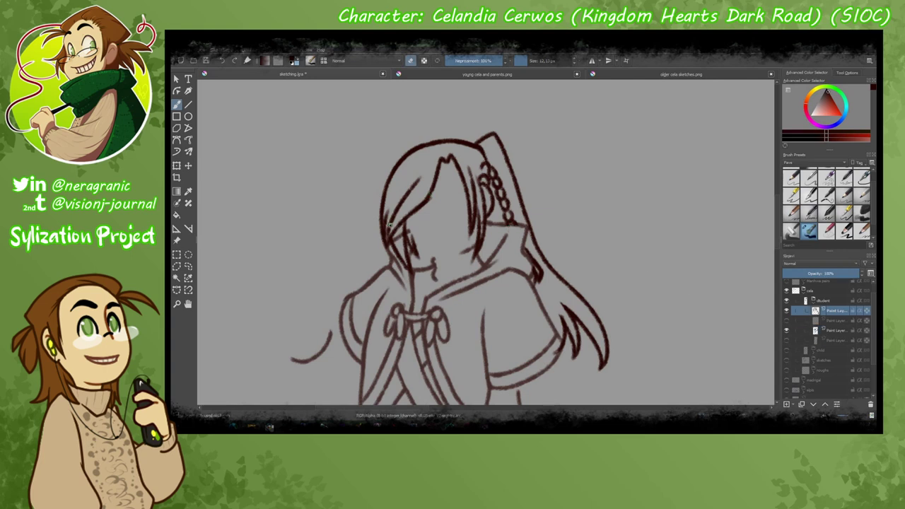
key(Page_Down)
key(Page_Up)
Duplicate the body layer and clear the torso and leg lines covered by the clothing on the copy.
click(786, 320)
click(831, 341)
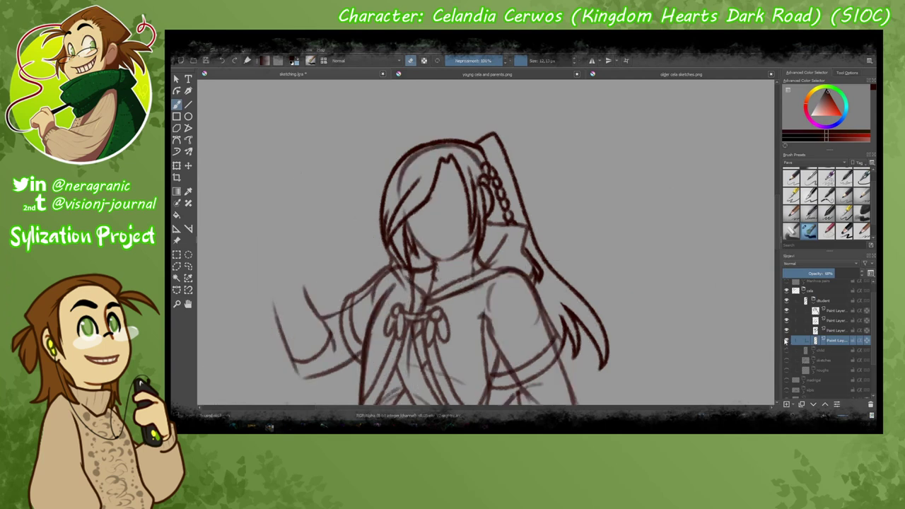
key(ctrl+j)
key(j)
drag(364, 218, 472, 362)
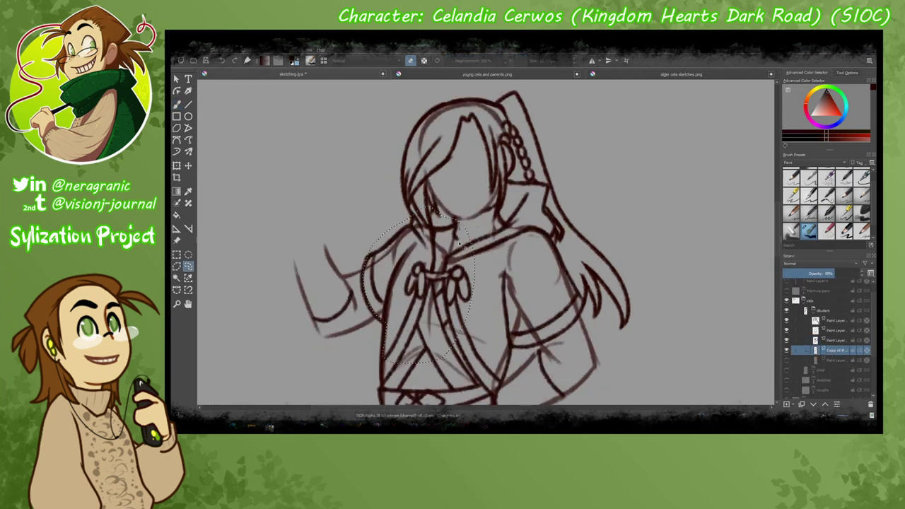
key(ctrl+shift+a)
scroll(381, 312, down, 2)
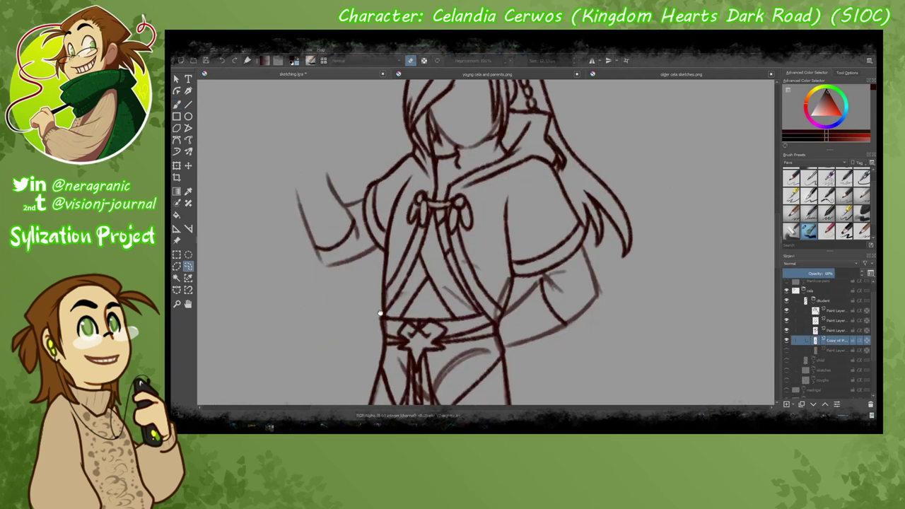
scroll(381, 313, down, 6)
scroll(336, 230, up, 2)
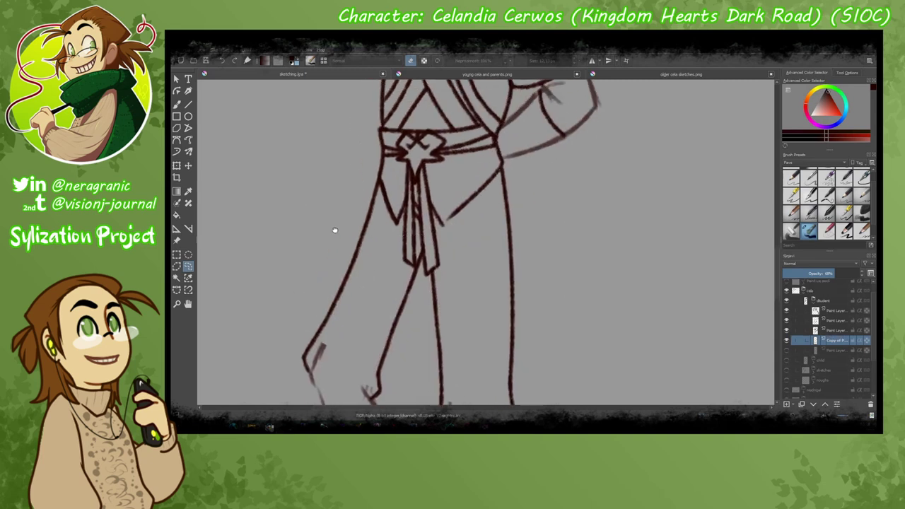
scroll(335, 230, up, 3)
scroll(288, 277, down, 8)
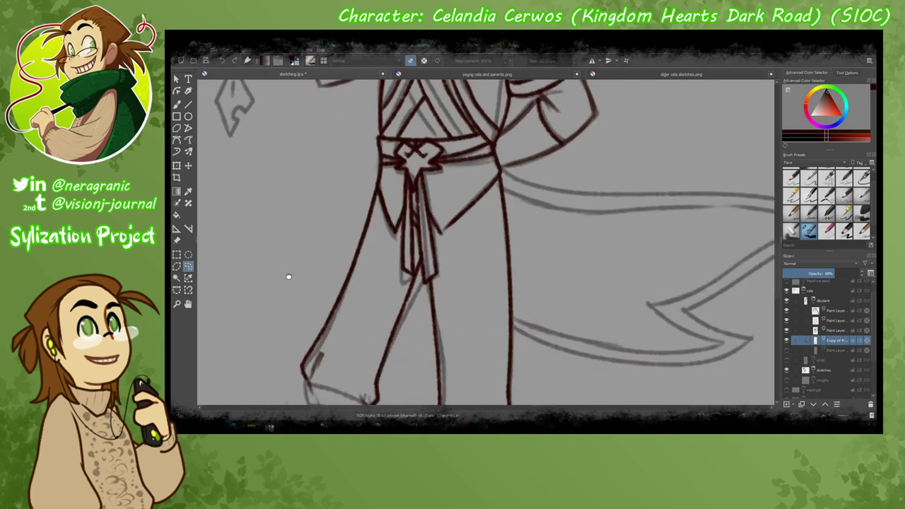
Draw the bent leg's boot with a pointed toe, heel, flame-shaped trim and round ankle ornament on the boots' layer.
click(821, 320)
mouse_move(816, 332)
key(b)
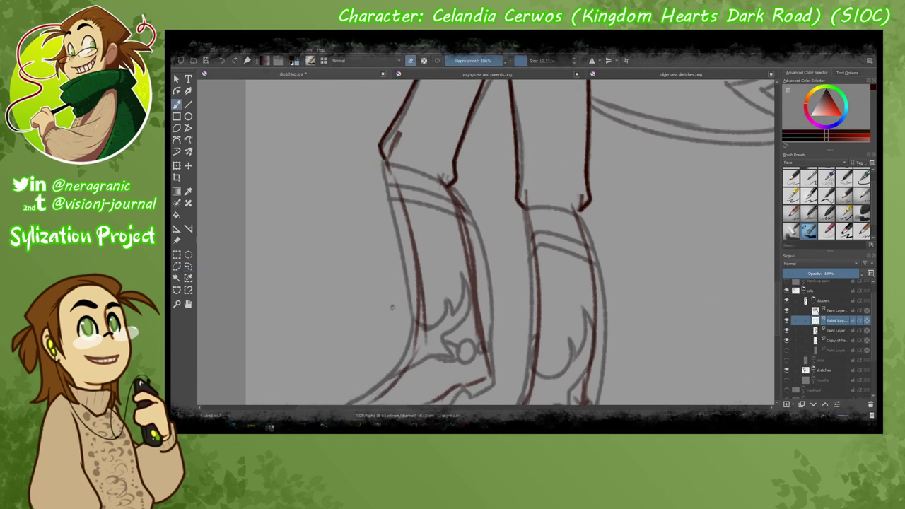
mouse_move(380, 162)
mouse_down()
mouse_move(454, 186)
mouse_move(491, 388)
mouse_move(392, 373)
mouse_move(402, 294)
mouse_up()
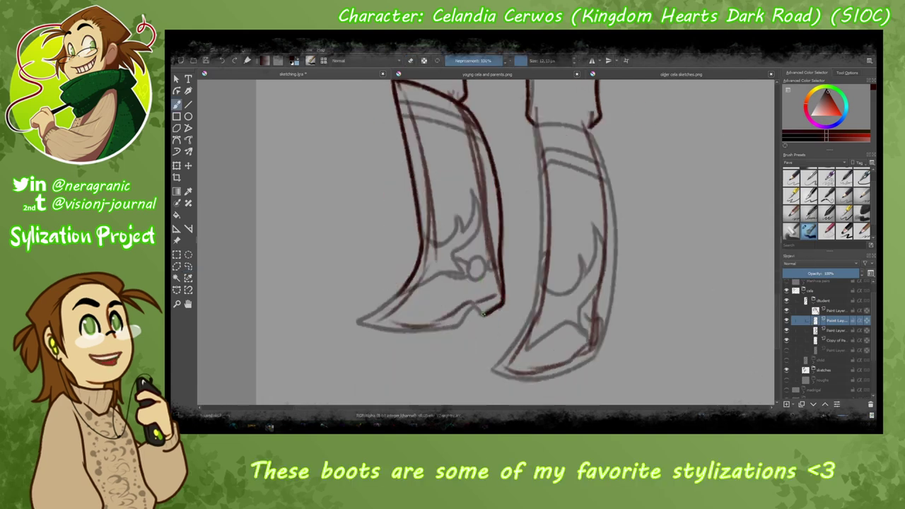
drag(502, 304, 359, 324)
drag(404, 290, 357, 320)
drag(420, 289, 464, 254)
drag(456, 255, 468, 185)
key(e)
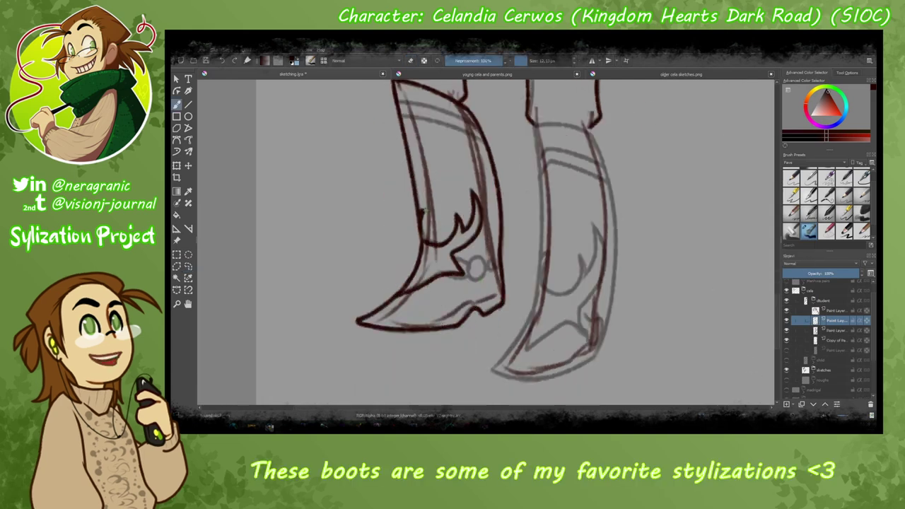
mouse_move(429, 286)
mouse_down()
mouse_move(471, 256)
mouse_move(490, 259)
mouse_up()
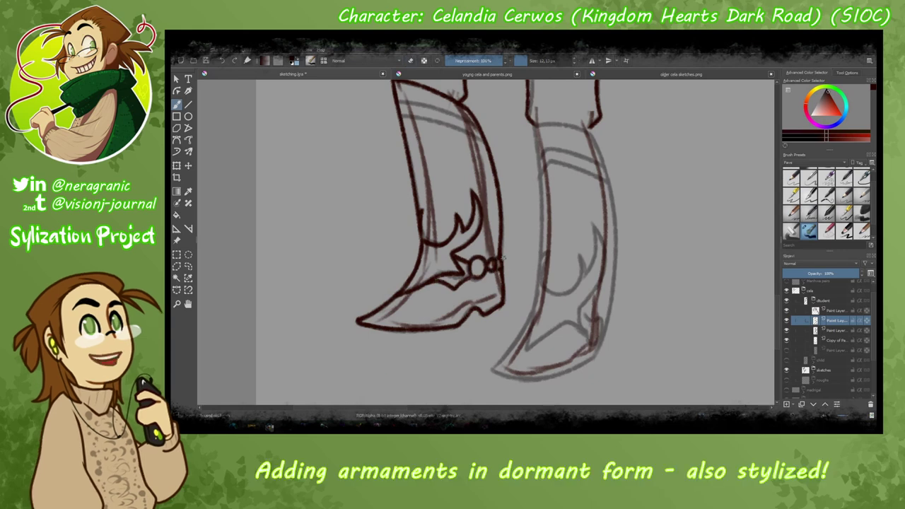
Draw the straight leg's boot with matching trim, and add double bands below the top edge of both boots.
mouse_move(536, 129)
mouse_down()
mouse_move(616, 231)
mouse_move(520, 381)
mouse_move(495, 370)
mouse_up()
mouse_move(535, 129)
mouse_down()
mouse_move(532, 266)
mouse_move(511, 346)
mouse_up()
key(ctrl+z)
drag(542, 158, 517, 260)
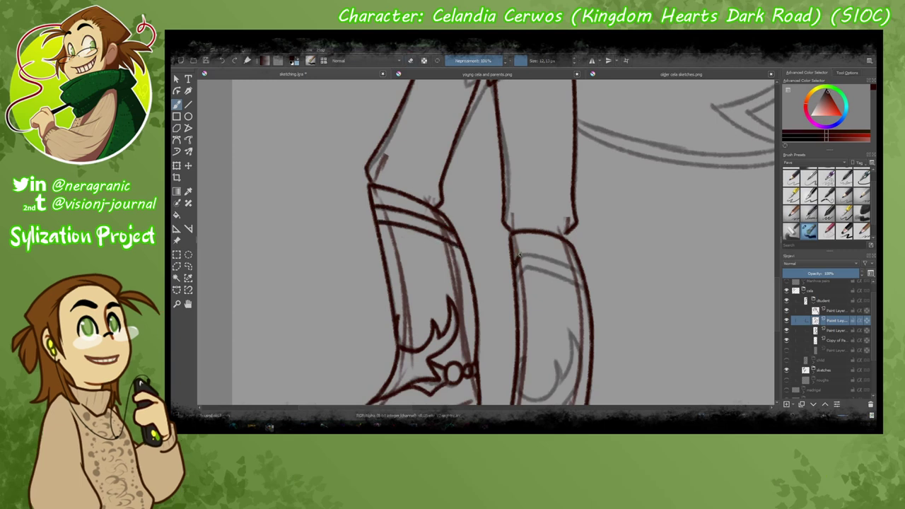
key(Page_Down)
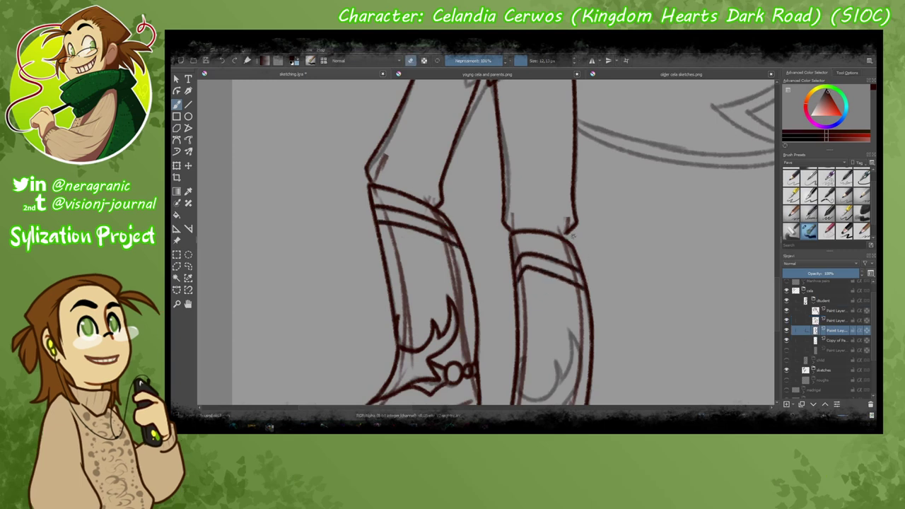
key(Page_Up)
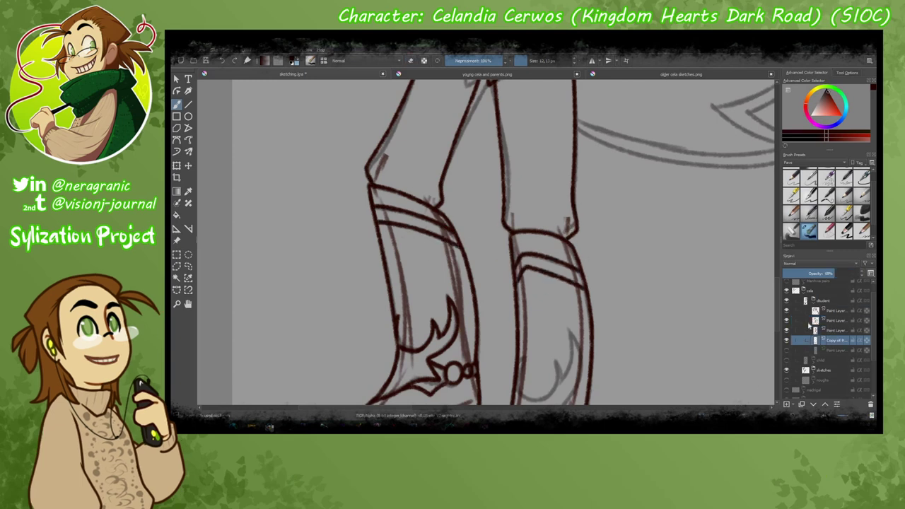
mouse_move(531, 404)
mouse_down()
mouse_move(499, 269)
mouse_move(468, 320)
mouse_up()
mouse_move(520, 277)
mouse_down()
mouse_move(544, 194)
mouse_move(488, 256)
mouse_up()
key(ctrl+z)
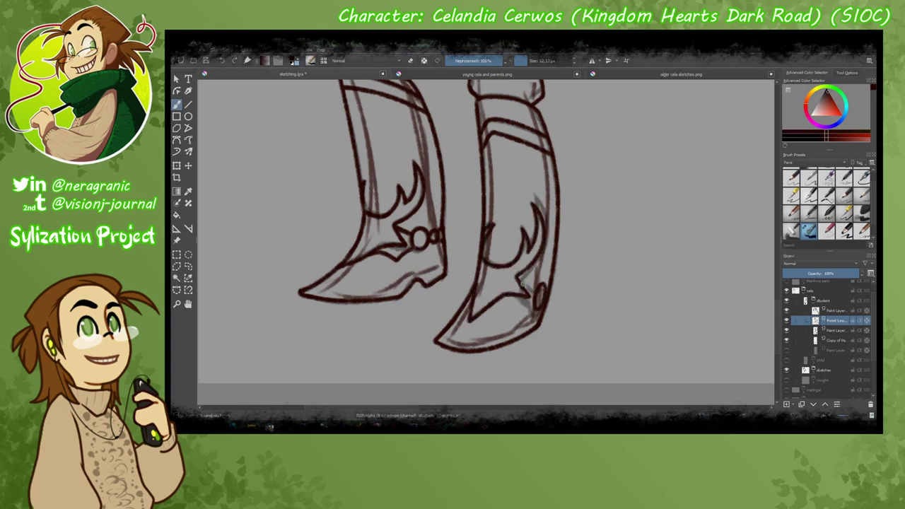
key(minus)
mouse_move(335, 323)
mouse_down()
mouse_move(335, 212)
mouse_move(382, 127)
mouse_move(539, 304)
mouse_up()
Merge the hair, clothing and boot layers down into the copied body layer.
key(Page_Down)
key(plus)
key(Page_Up)
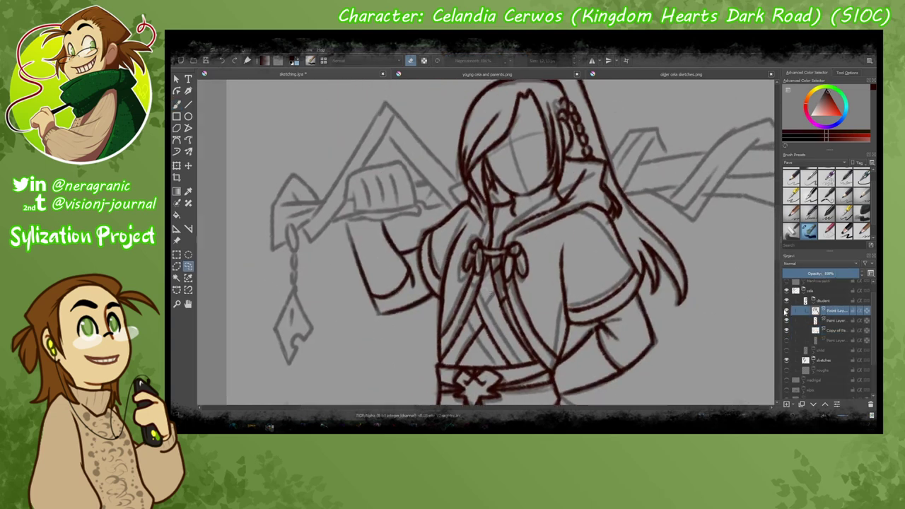
key(ctrl+e)
key(b)
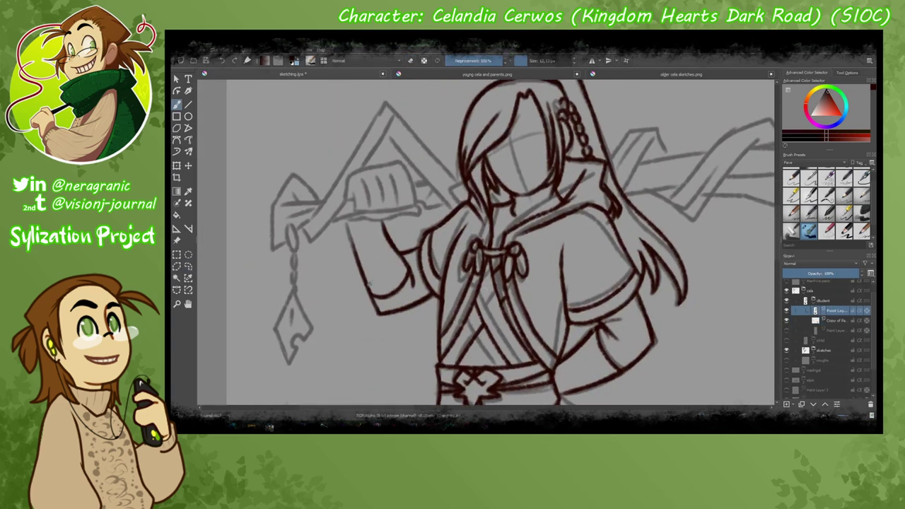
key(ctrl+e)
Draw the raised arm's outer line and the clenched fist with its fingers and thumb on a new layer.
drag(368, 283, 344, 257)
key(minus)
key(plus)
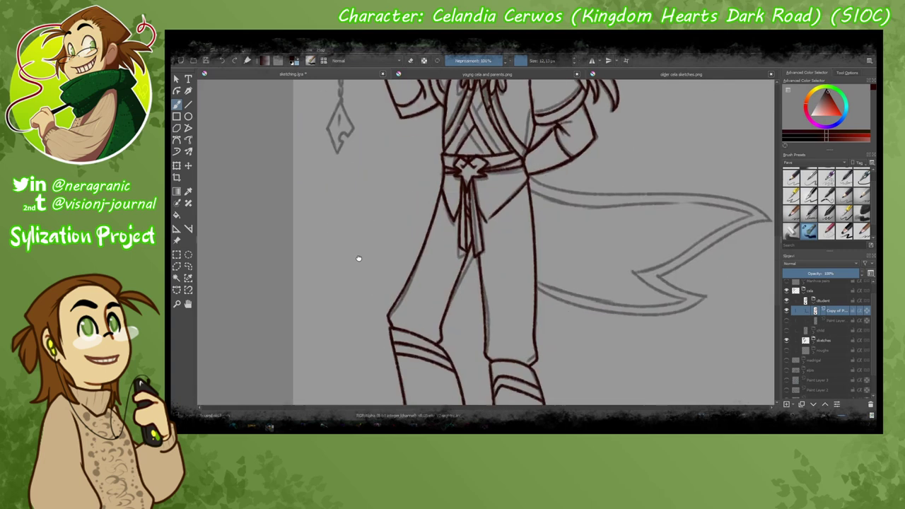
key(Insert)
drag(424, 127, 453, 382)
mouse_move(386, 290)
mouse_down()
mouse_move(484, 258)
mouse_move(447, 237)
mouse_move(393, 283)
mouse_up()
key(ctrl+z)
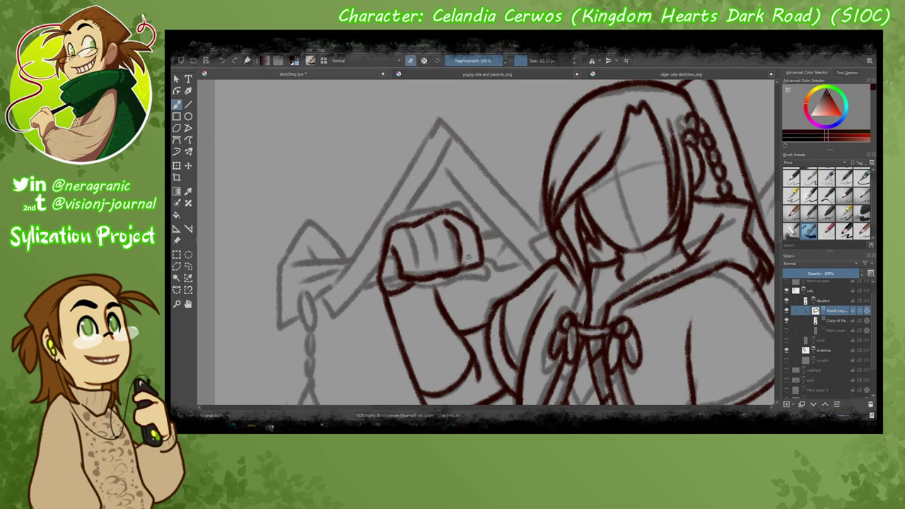
drag(469, 258, 461, 263)
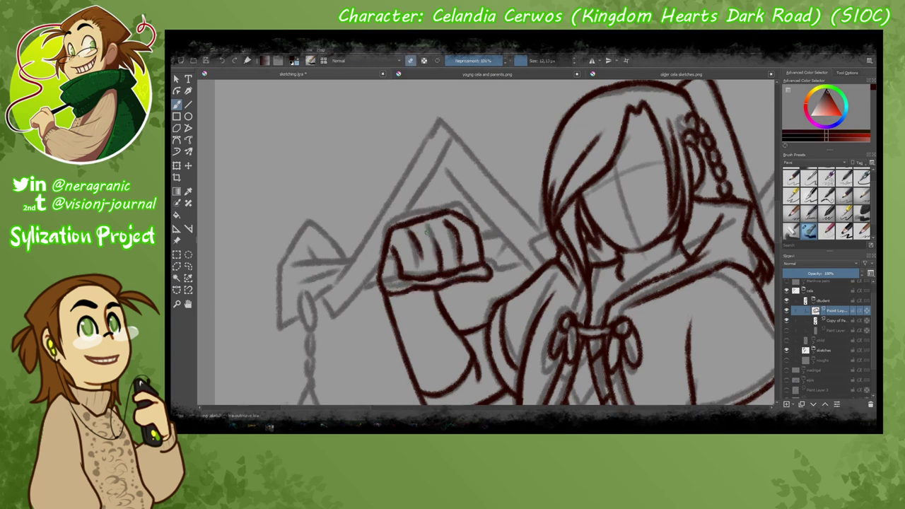
Draw the flowing cape's double-lined upper edge from the hip to its outer point and back through the inner notch.
key(minus)
mouse_move(637, 396)
mouse_down()
mouse_move(565, 241)
mouse_move(474, 251)
mouse_up()
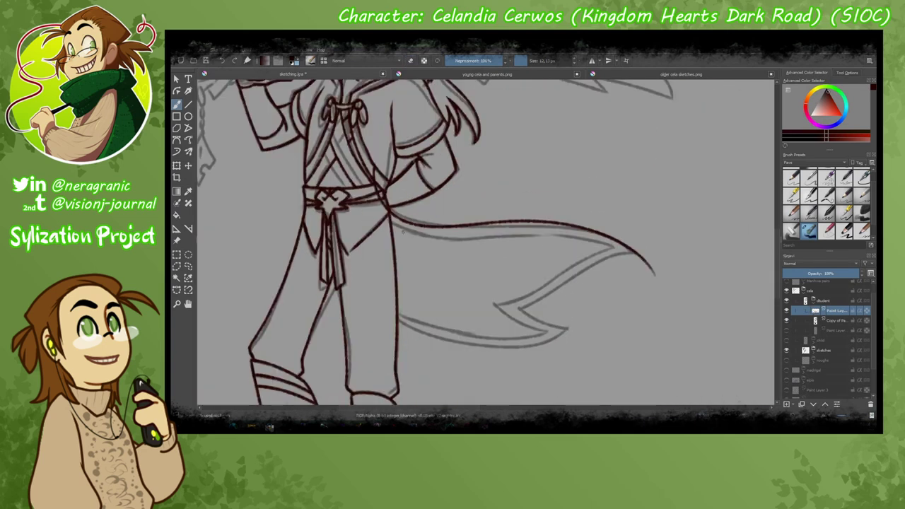
key(ctrl+j)
key(ctrl+t)
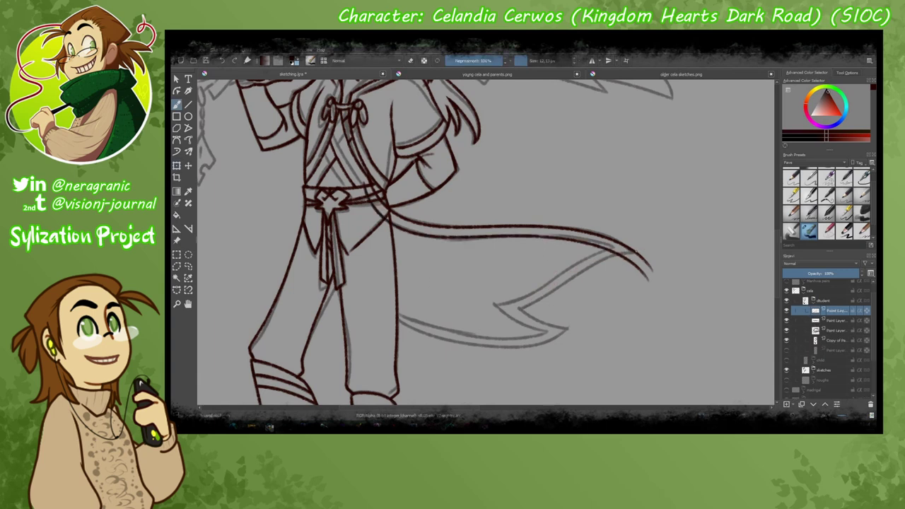
drag(641, 249, 540, 280)
key(ctrl+e)
key(b)
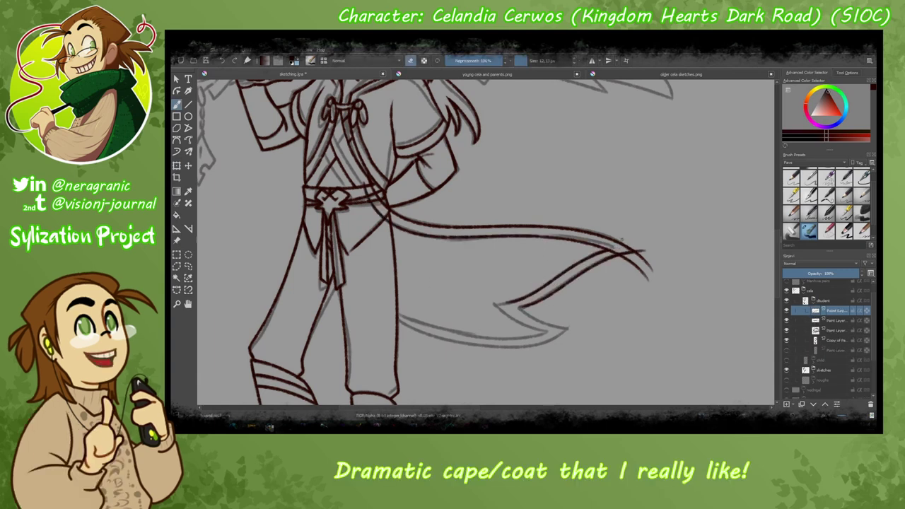
key(ctrl+z)
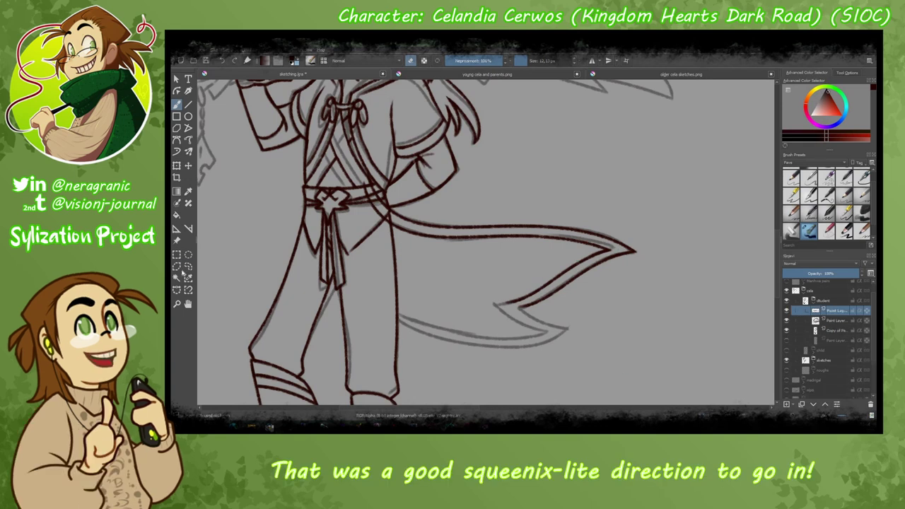
key(ctrl+z)
scroll(285, 171, up, 5)
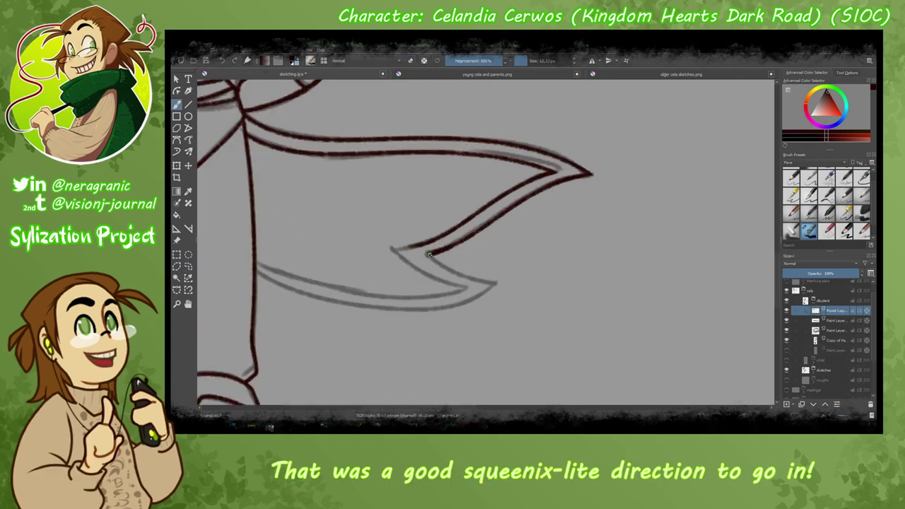
drag(429, 254, 512, 282)
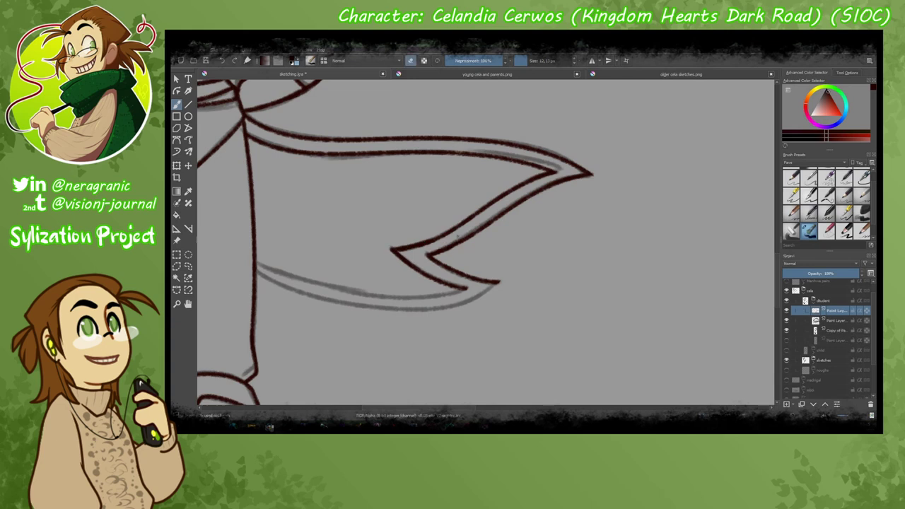
Draw the cape's curved double lower edge from the lower point back to the leg and clean up its corners.
scroll(372, 335, down, 3)
scroll(372, 335, up, 2)
key(4)
key(4)
key(4)
key(4)
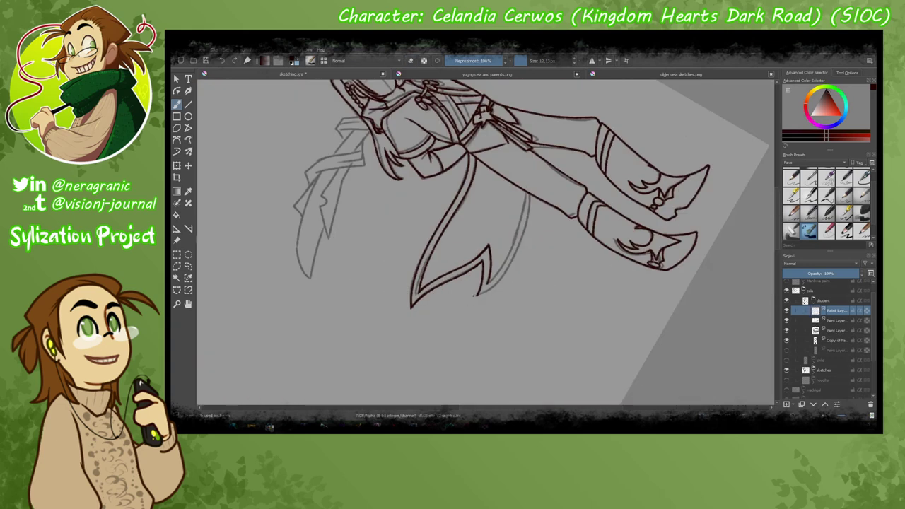
key(1)
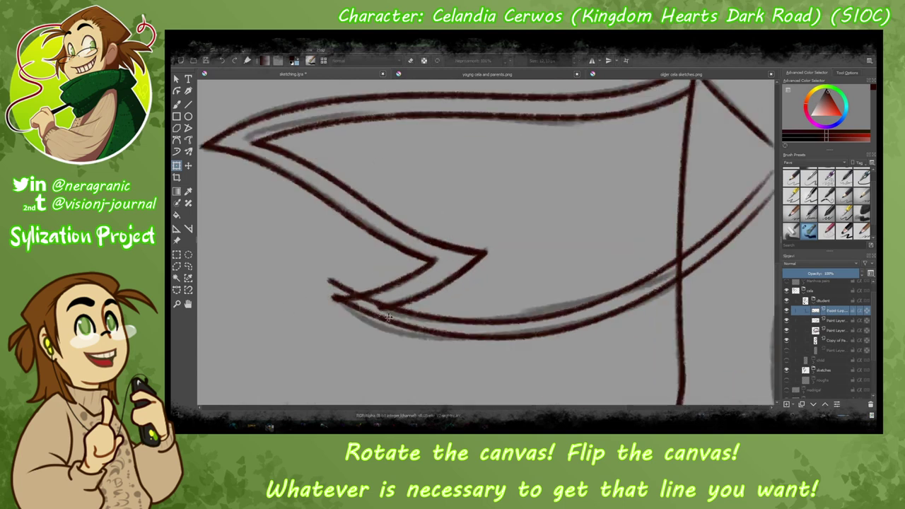
key(b)
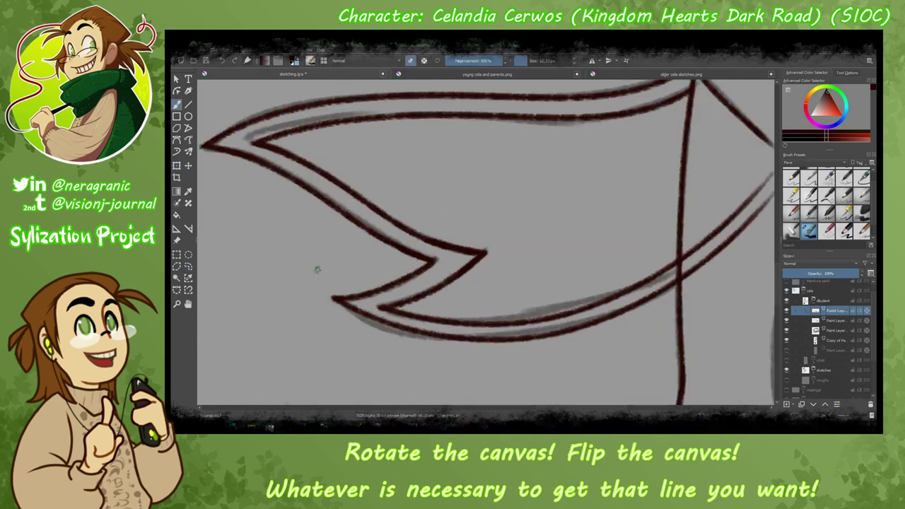
Merge the cape line layers and remove the cape lines that cross the trouser leg.
scroll(317, 270, down, 5)
click(788, 330)
key(5)
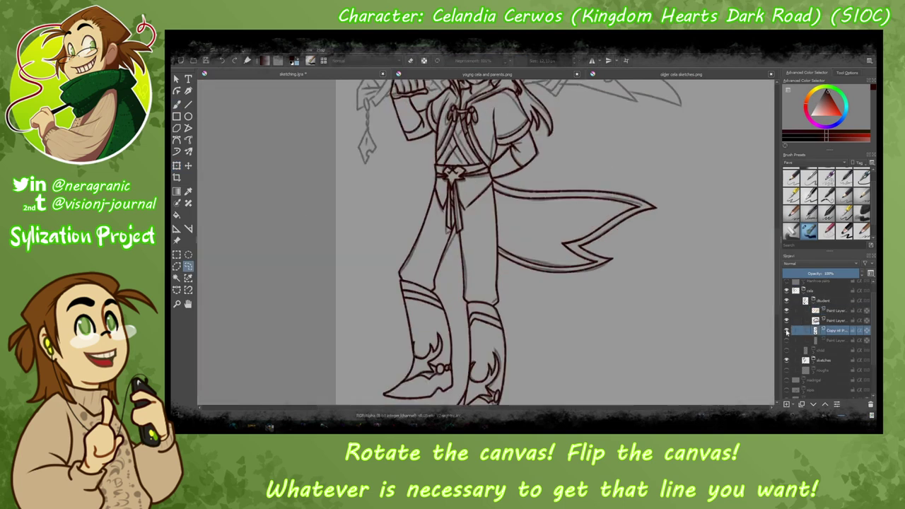
Draw the angular guard and pommel of the shouldered weapon around the fist on a separate layer.
scroll(264, 244, up, 4)
key(1)
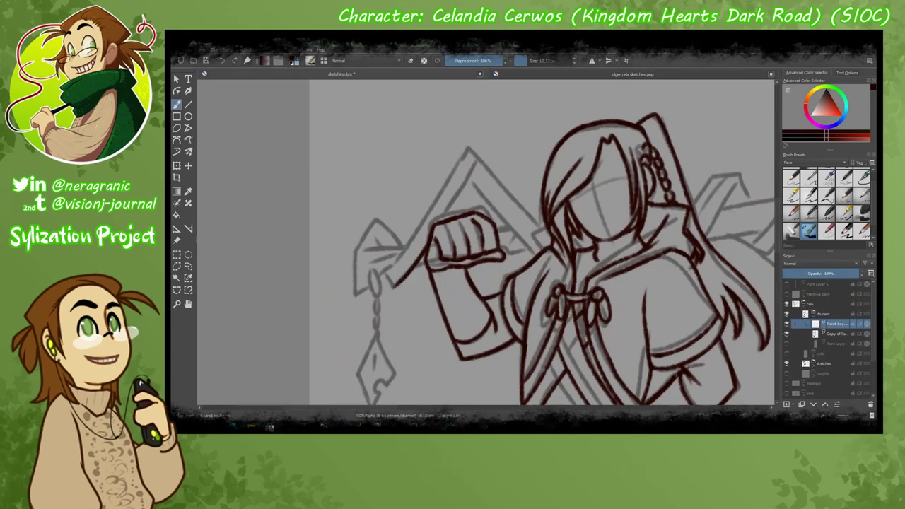
mouse_move(479, 157)
mouse_down()
mouse_move(414, 243)
mouse_move(369, 226)
mouse_move(401, 246)
mouse_move(468, 147)
mouse_move(546, 269)
mouse_up()
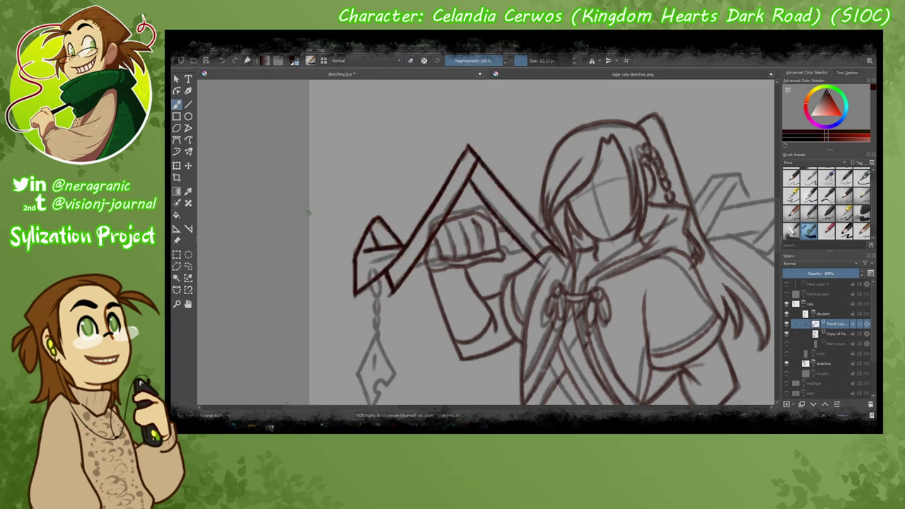
Finish the weapon guard's inner bar and draw the linked chain with a notched diamond charm hanging from the pommel.
drag(468, 180, 550, 269)
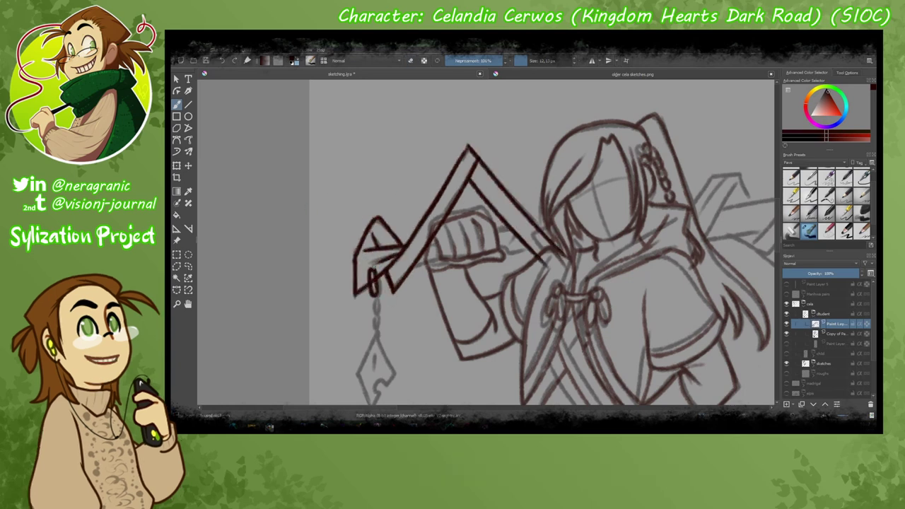
drag(377, 335, 369, 272)
drag(366, 279, 368, 329)
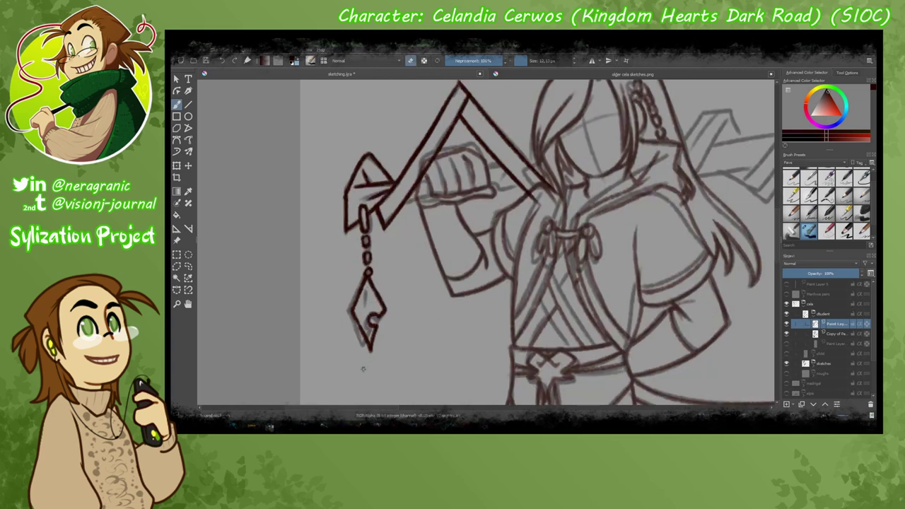
scroll(363, 369, down, 3)
Consult the weapon reference artwork and rough in the grip beside the fist and the first angular band behind the shoulder.
key(ctrl+Tab)
scroll(373, 261, down, 2)
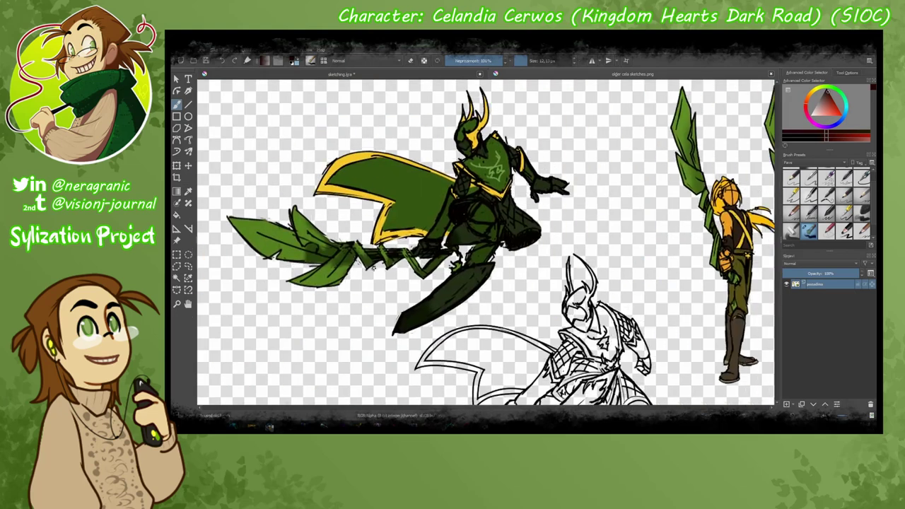
click(258, 76)
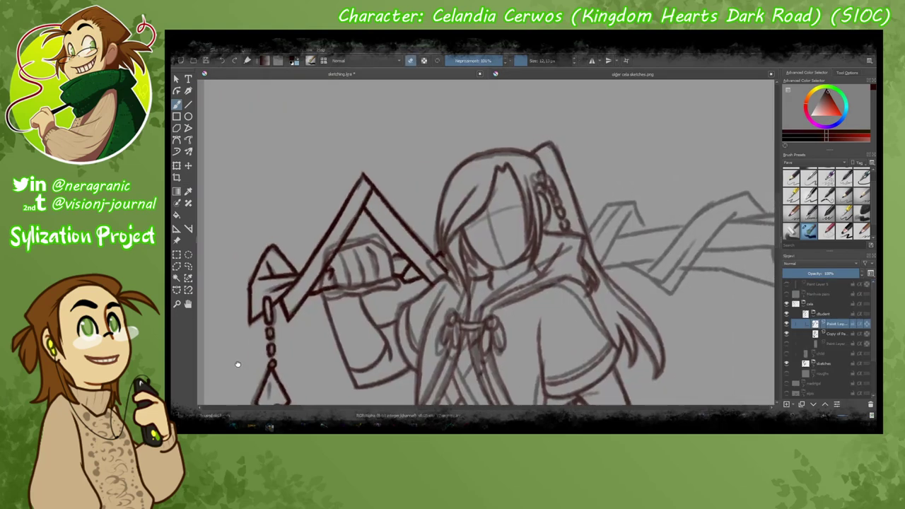
drag(238, 363, 29, 385)
mouse_move(396, 239)
mouse_down()
mouse_move(357, 297)
mouse_move(503, 288)
mouse_up()
key(ctrl+Tab)
scroll(488, 244, down, 5)
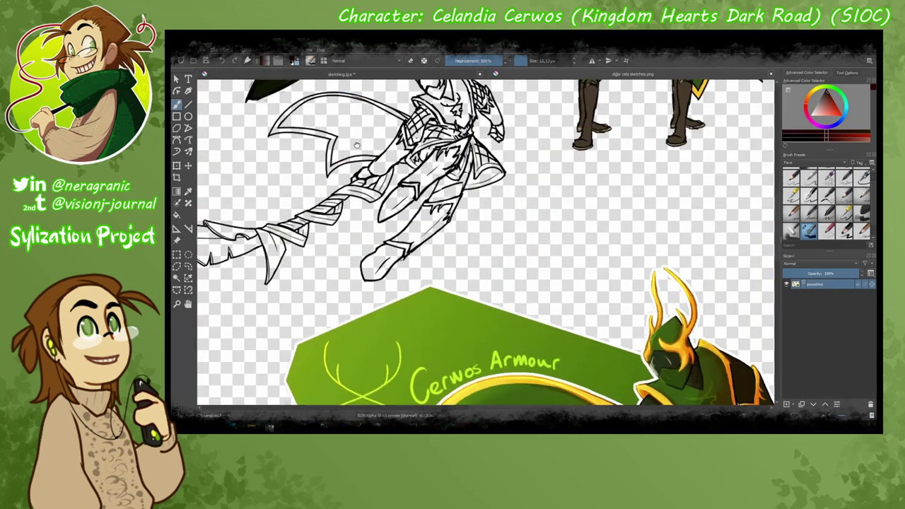
key(ctrl+Tab)
drag(263, 220, 243, 155)
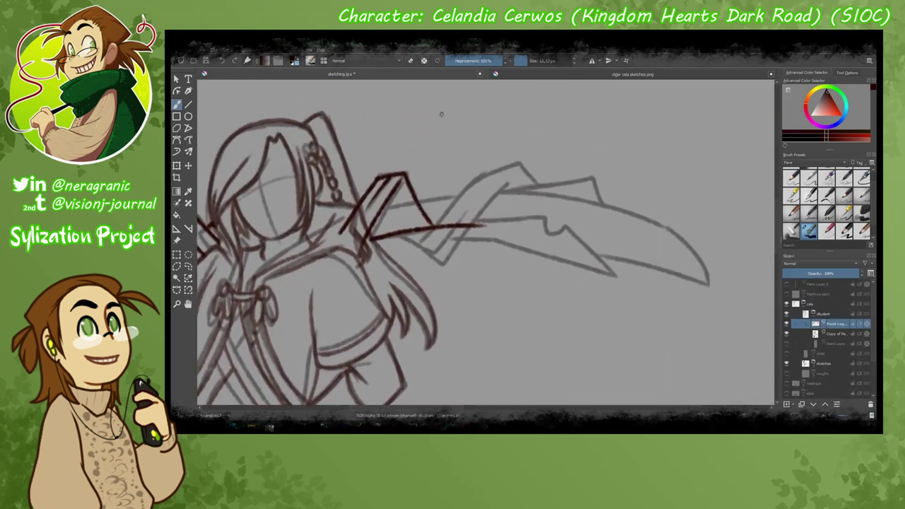
Rough in the blade's raised upper leaf and long curved inner edges, checking them against the reference artwork.
key(ctrl+Tab)
key(ctrl+Tab)
drag(442, 226, 594, 140)
key(ctrl+Tab)
key(ctrl+Tab)
drag(474, 216, 655, 262)
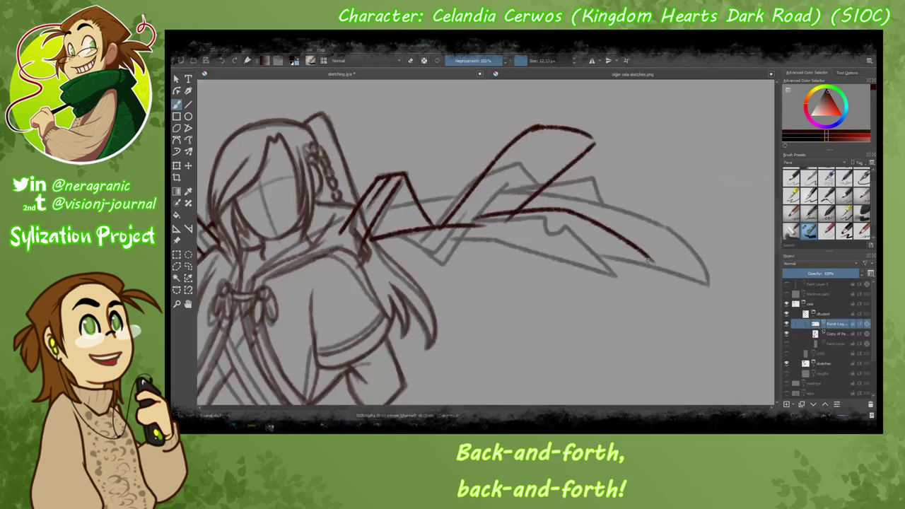
drag(594, 145, 549, 173)
drag(552, 170, 750, 262)
drag(506, 232, 651, 262)
Draw the blade's outer edge out to the tip, then select and delete its surplus lines.
key(ctrl+Tab)
key(ctrl+Tab)
drag(594, 171, 728, 240)
key(ctrl+Tab)
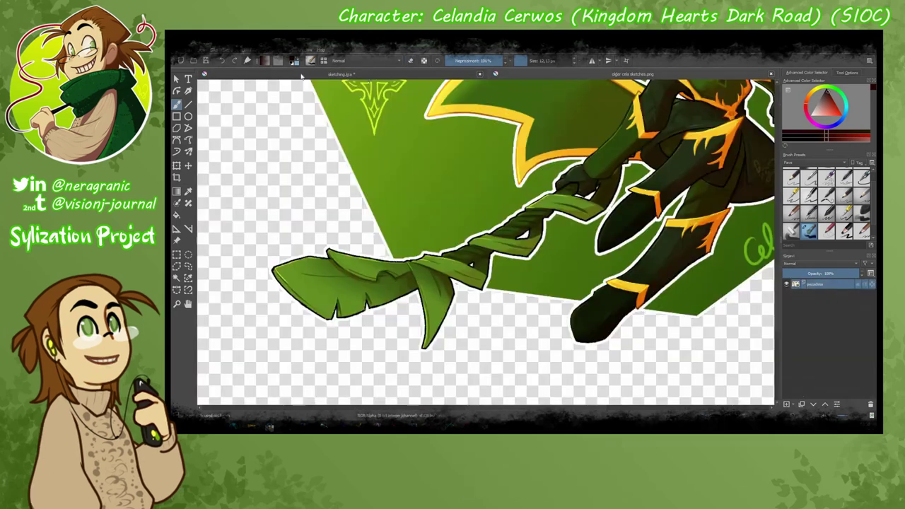
key(ctrl+Tab)
drag(580, 209, 572, 272)
key(Delete)
key(ctrl+shift+a)
Shape the blade's notched inner leaf and straight lower edge up to the tip, and erase the overshooting lines.
key(b)
key(ctrl+Tab)
key(ctrl+Tab)
drag(546, 212, 626, 241)
mouse_move(491, 229)
mouse_down()
mouse_move(678, 246)
mouse_move(671, 198)
mouse_up()
key(e)
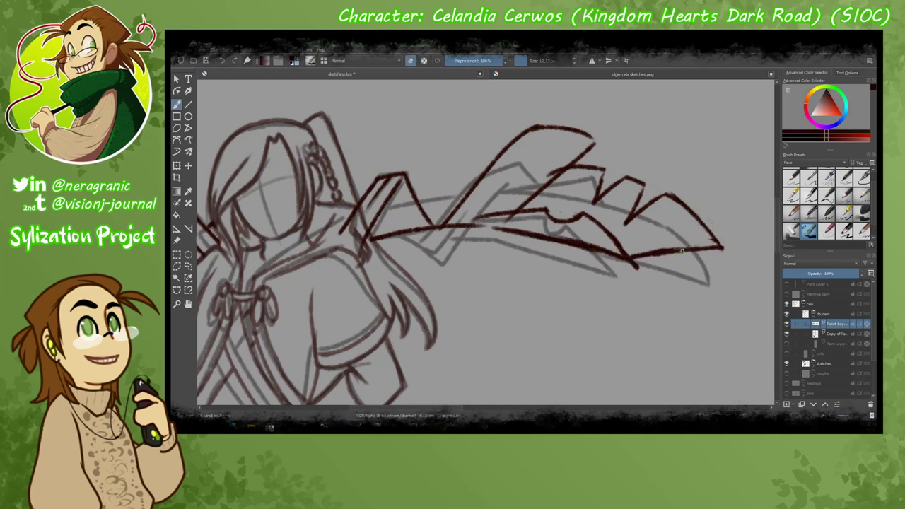
key(ctrl+Tab)
key(ctrl+Tab)
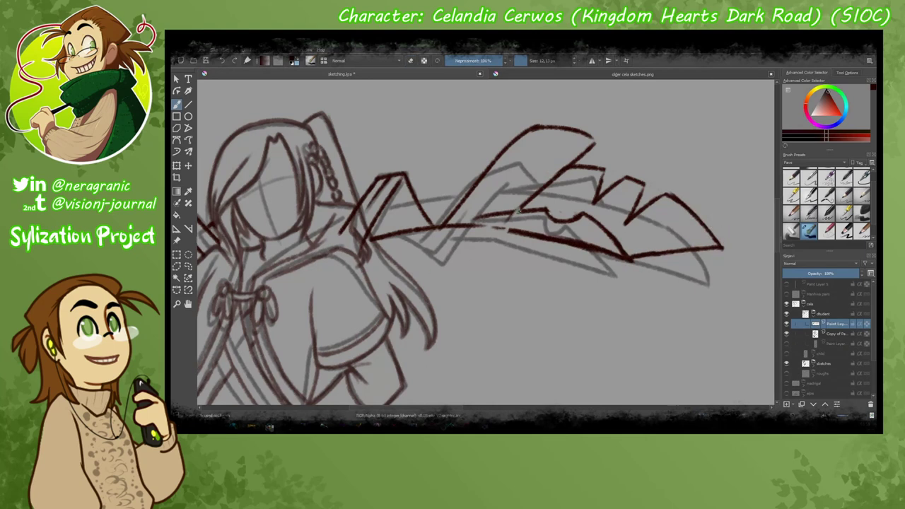
Redraw the blade's upper leaf as a flatter pointed shape and join it to the lower edge.
key(e)
drag(446, 233, 526, 202)
drag(487, 167, 595, 142)
drag(449, 225, 596, 144)
drag(517, 170, 596, 142)
key(ctrl+z)
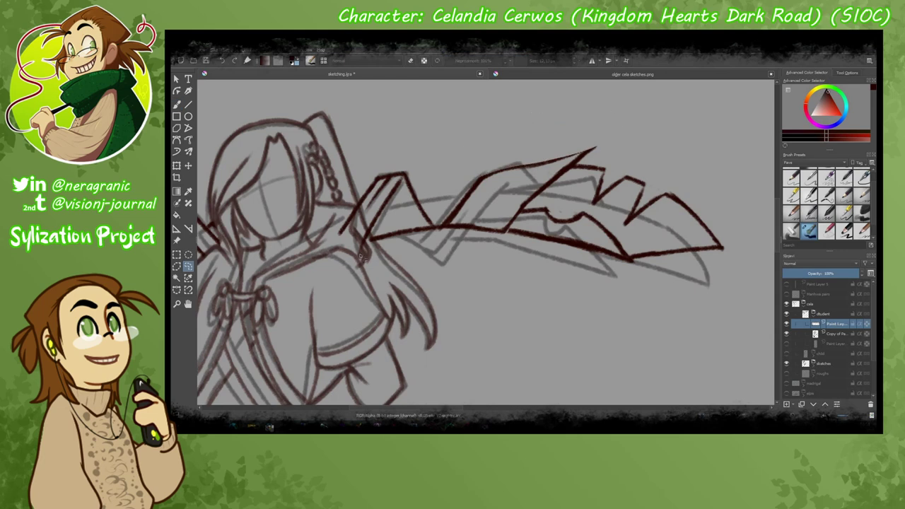
drag(481, 174, 595, 145)
key(e)
Sketch the crossing bands wrapped around the shaft between the shoulder and the upper leaf, following the reference artwork.
key(ctrl+Tab)
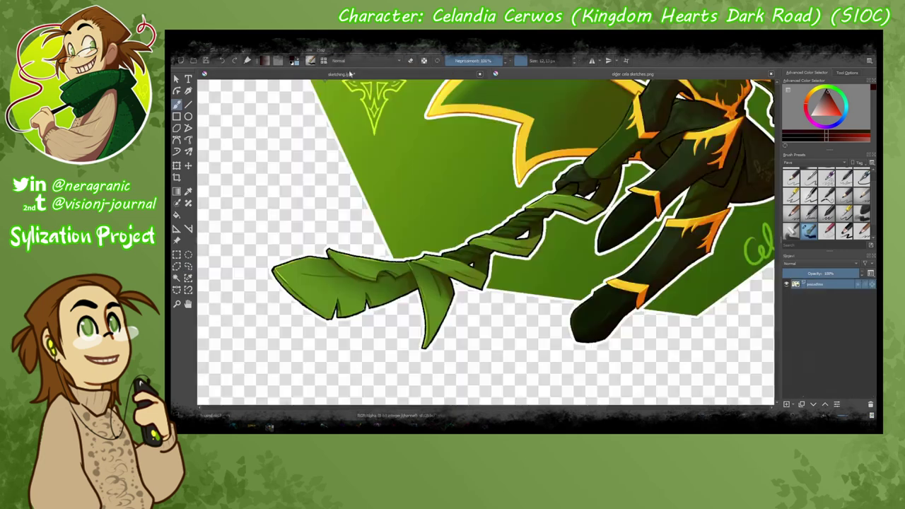
key(ctrl+Tab)
drag(410, 231, 467, 191)
drag(580, 152, 606, 174)
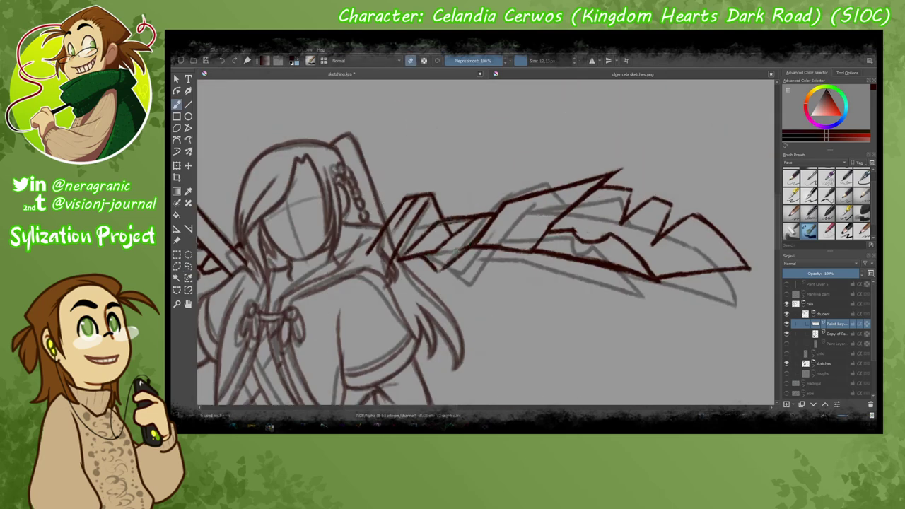
drag(423, 245, 395, 257)
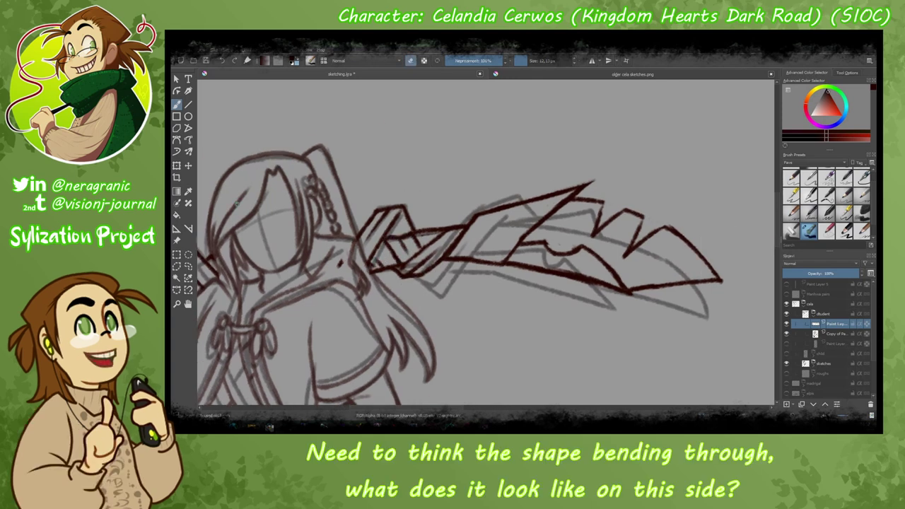
Recheck the weapon reference, fade the weapon sketch layer to 60% opacity and add a new layer above it.
key(ctrl+Tab)
key(ctrl+Tab)
key(ctrl+Tab)
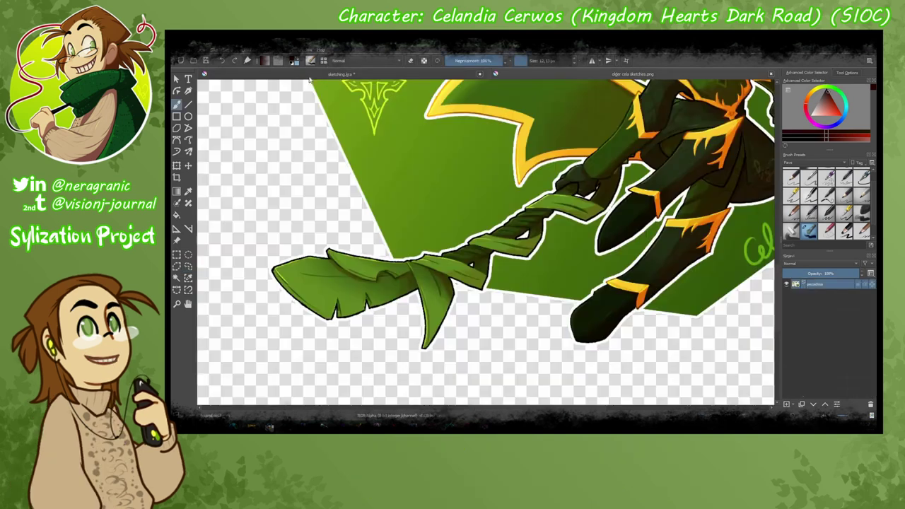
key(ctrl+Tab)
drag(866, 273, 830, 273)
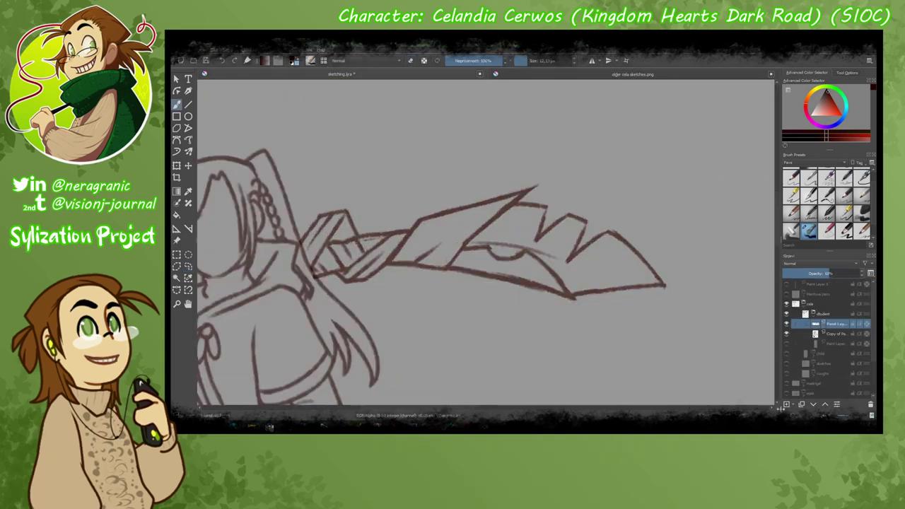
key(Insert)
key(Page_Up)
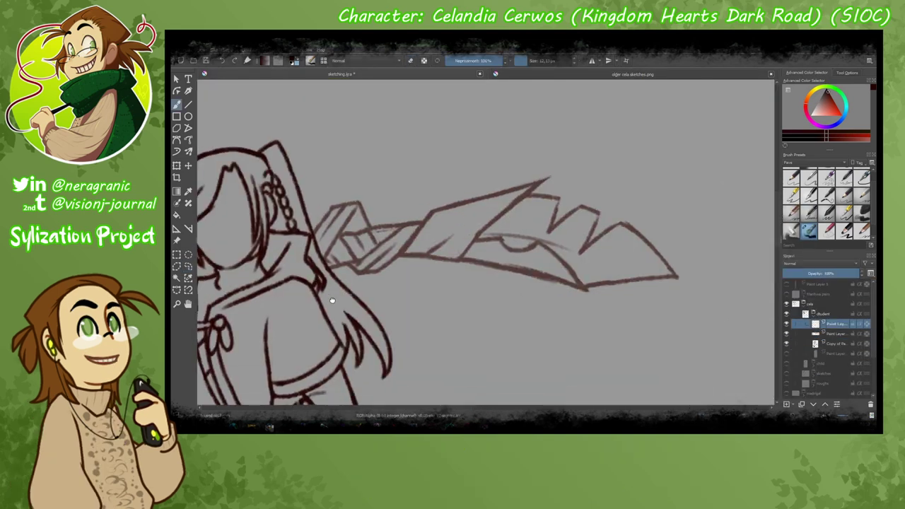
Draw the refined lines of the wrapped shaft behind the shoulder, with its angular bands and inner folds.
key(m)
key(m)
scroll(420, 311, up, 2)
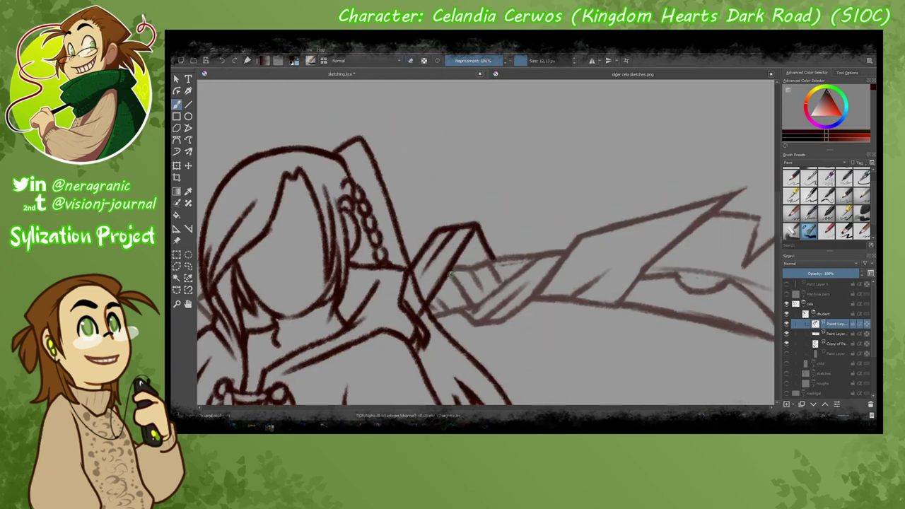
drag(447, 270, 483, 262)
drag(475, 266, 497, 294)
drag(450, 270, 472, 309)
mouse_move(471, 309)
mouse_down()
mouse_move(426, 297)
mouse_move(572, 248)
mouse_up()
mouse_move(475, 325)
mouse_down()
mouse_move(531, 283)
mouse_move(542, 253)
mouse_up()
drag(533, 301, 406, 318)
Draw the refined blade with a notched upper leaf, a scooped inner leaf, a jagged outer edge and an angled tip.
mouse_move(619, 206)
mouse_down()
mouse_move(488, 244)
mouse_move(467, 266)
mouse_up()
key(e)
key(e)
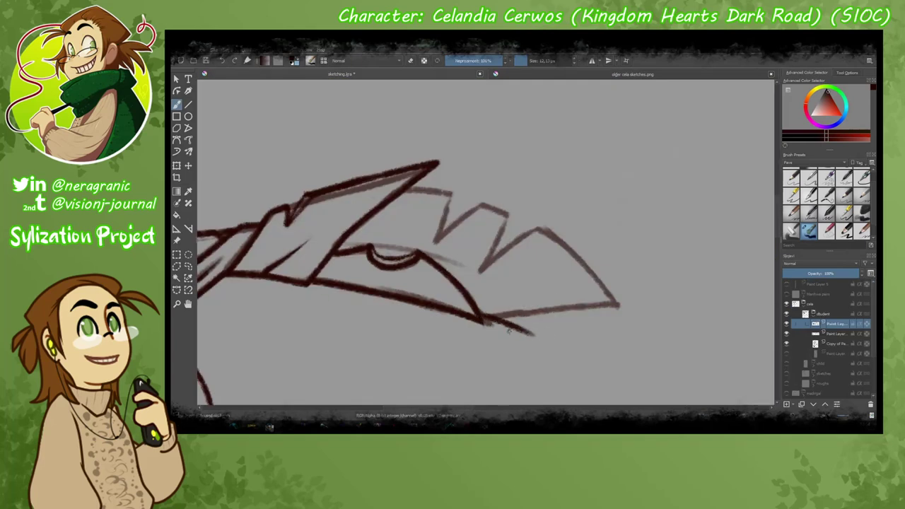
drag(626, 304, 377, 355)
drag(430, 251, 415, 278)
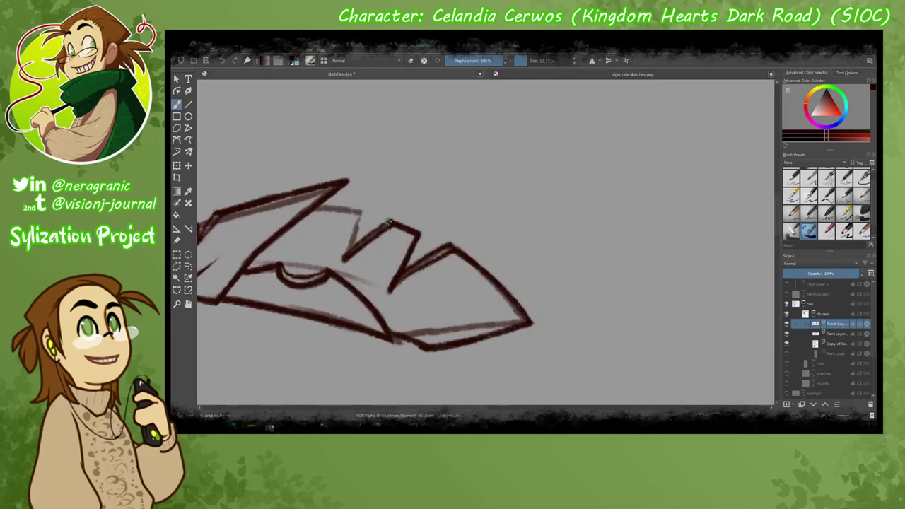
mouse_move(362, 210)
mouse_down()
mouse_move(343, 259)
mouse_move(419, 246)
mouse_up()
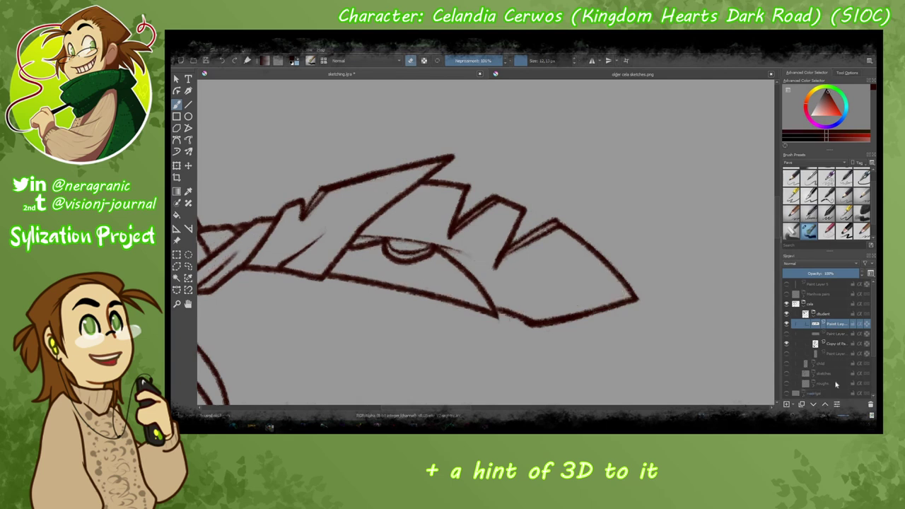
Combine the sketched guard and chain with the refined blade on one full-opacity weapon layer.
drag(238, 349, 553, 324)
drag(481, 322, 304, 346)
scroll(553, 324, down, 4)
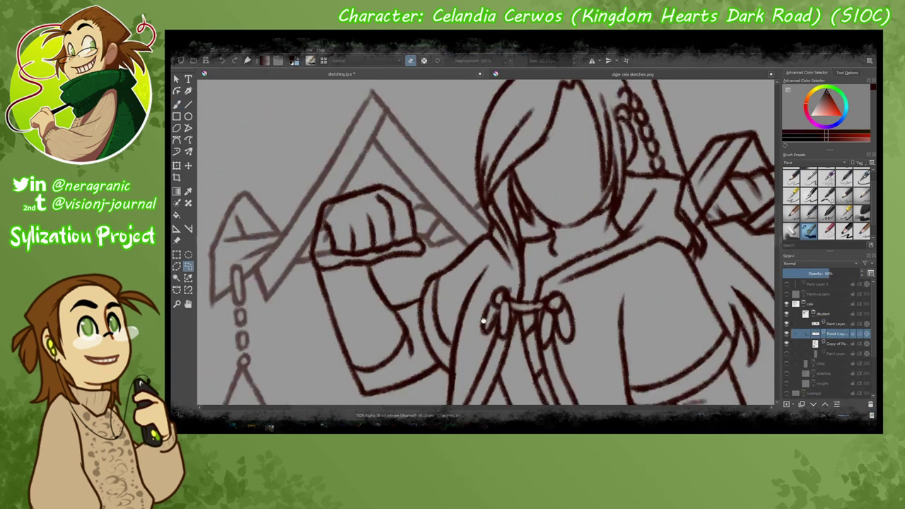
scroll(553, 324, up, 4)
drag(198, 212, 485, 220)
key(b)
key(Page_Up)
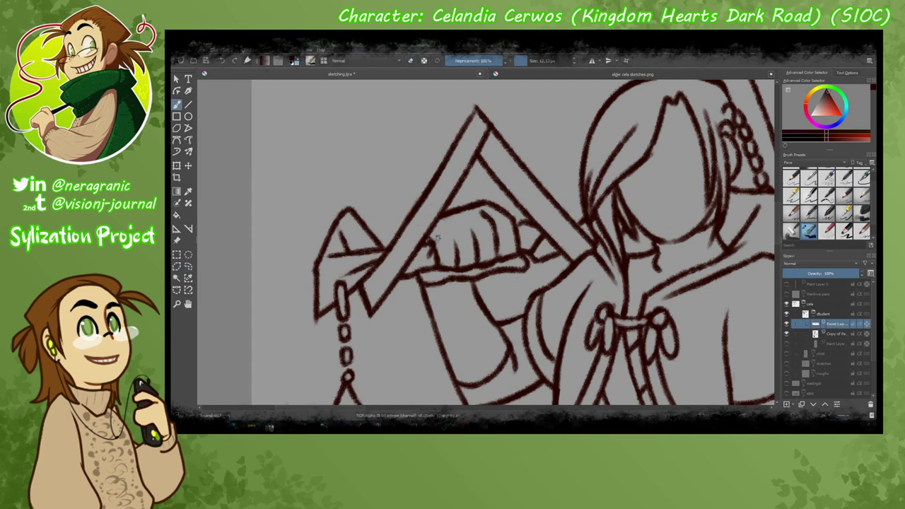
Clean up the weapon's grip lines where they meet the fist.
mouse_move(424, 262)
mouse_down()
mouse_move(199, 266)
mouse_move(382, 269)
mouse_move(433, 283)
mouse_up()
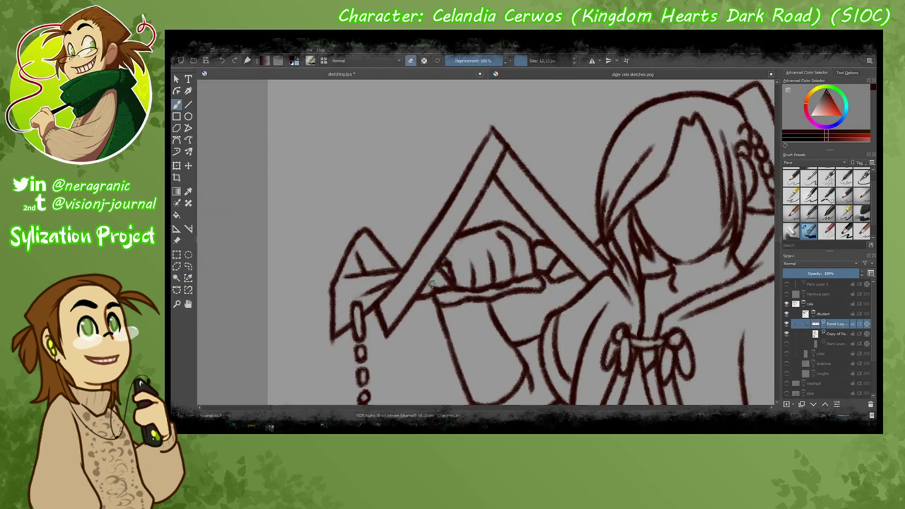
scroll(416, 304, down, 3)
scroll(417, 303, up, 2)
Duplicate the body layer, reposition the selected head on the copy and compare it with the original.
key(Page_Down)
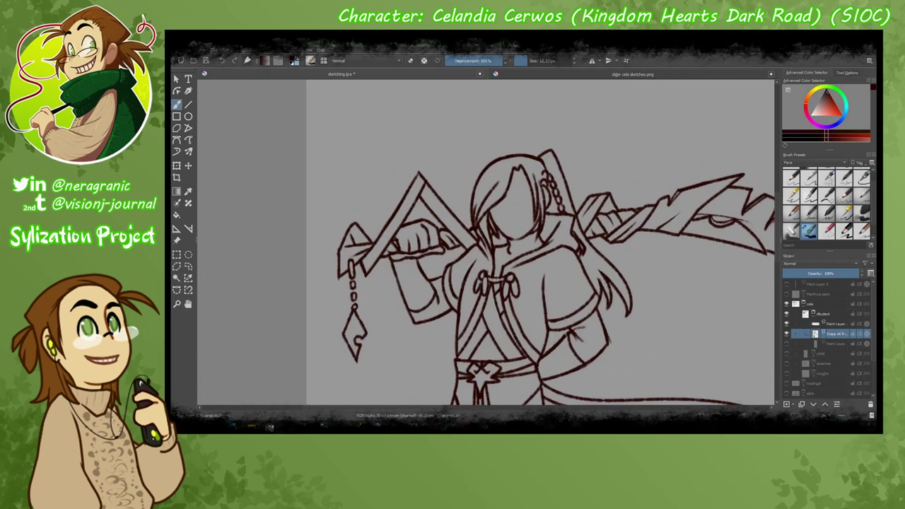
key(ctrl+r)
scroll(440, 322, up, 2)
scroll(440, 322, down, 3)
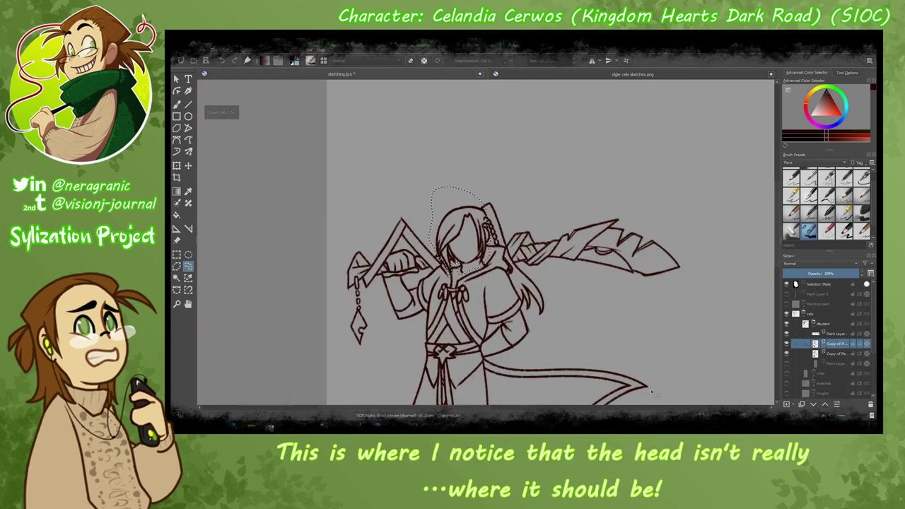
key(ctrl+t)
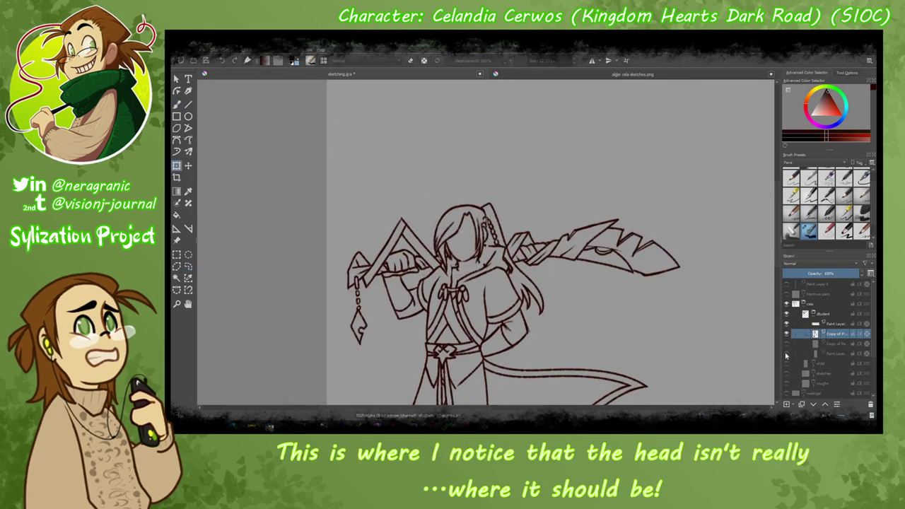
click(787, 343)
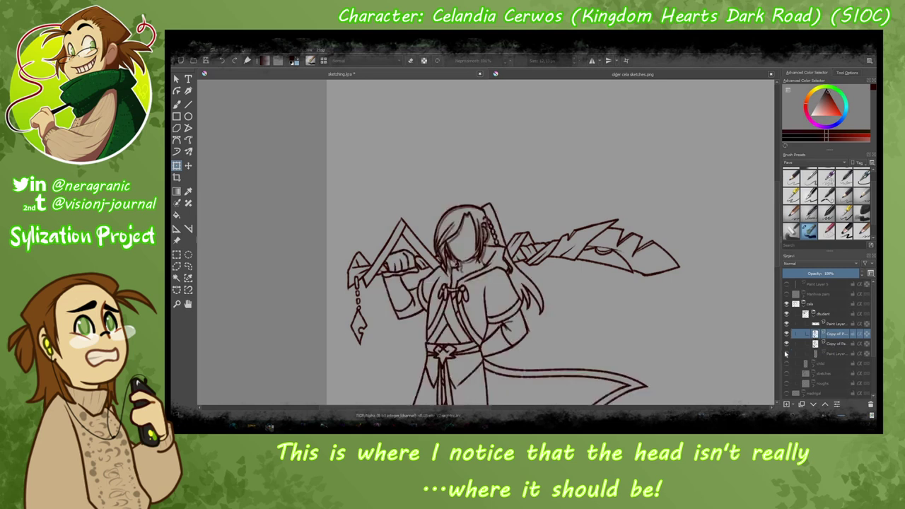
Rework the hair and collar lines around the repositioned head and clean up the weapon lines overlapping the hair.
key(1)
key(b)
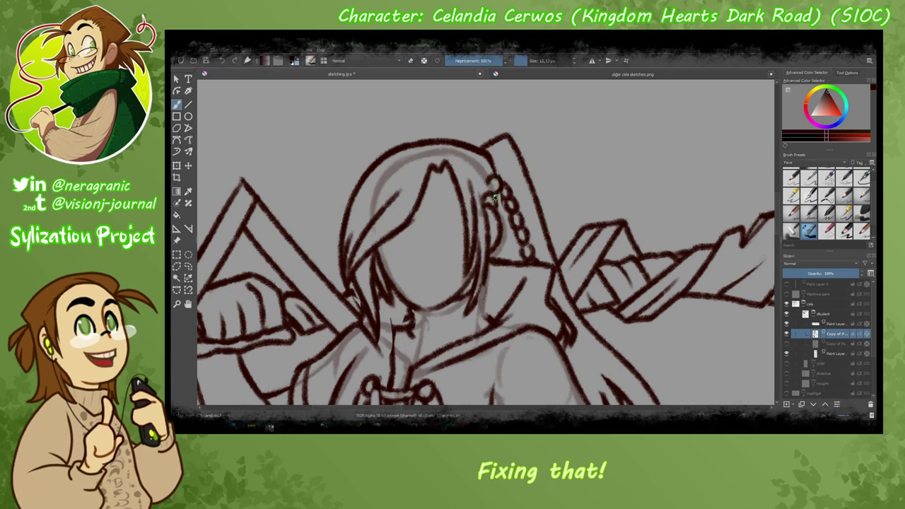
drag(348, 286, 394, 272)
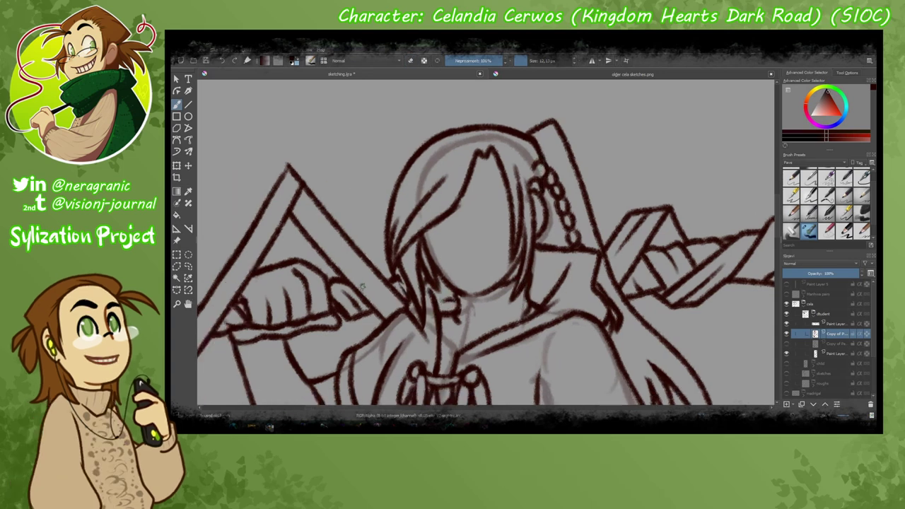
key(e)
click(834, 323)
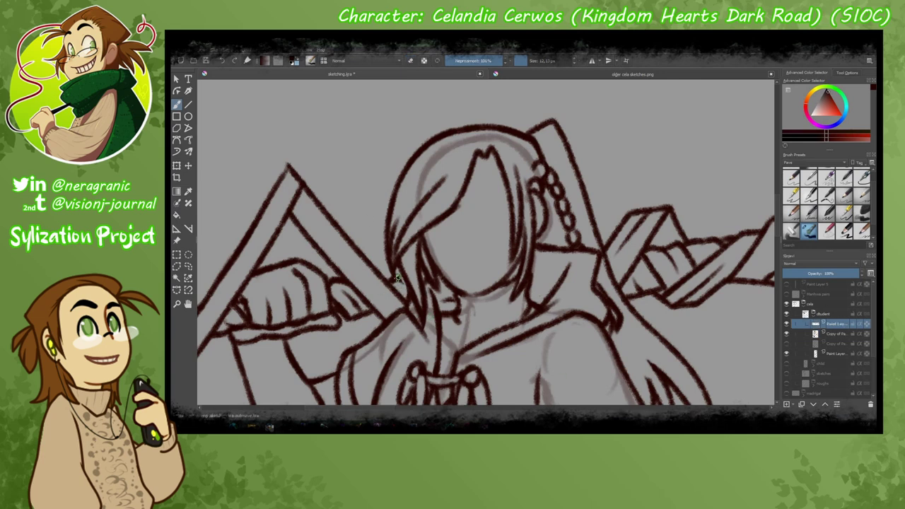
key(1)
click(785, 342)
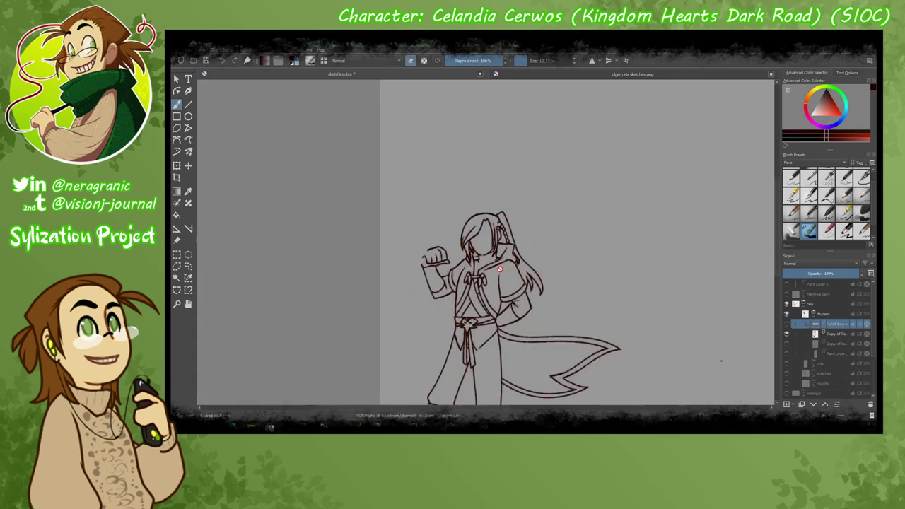
click(786, 341)
key(1)
Rename the weapon layer as keyblade and the figure's line layer as body.
key(F2)
text(keyblade)
key(Return)
key(Page_Down)
key(F2)
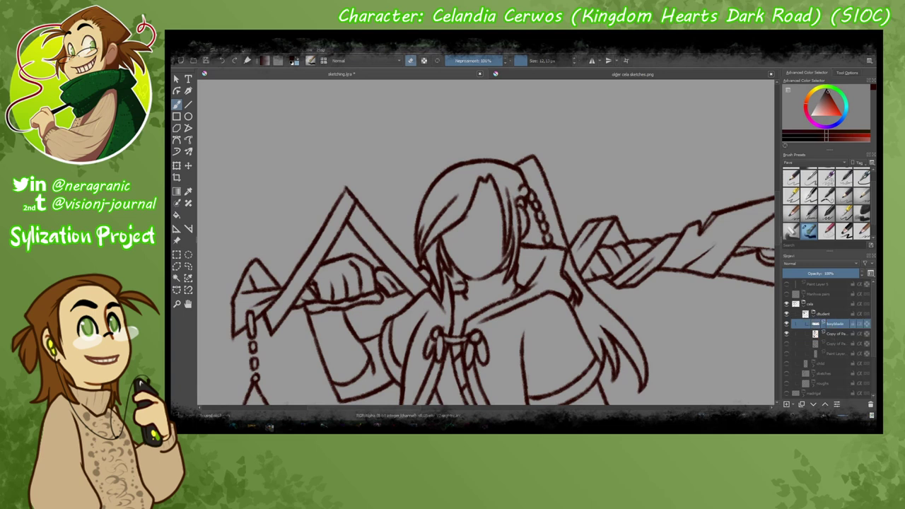
text(body)
key(Return)
Draw crossed face guidelines on a new layer at 60% opacity and save the file.
drag(476, 172, 471, 284)
drag(503, 224, 442, 239)
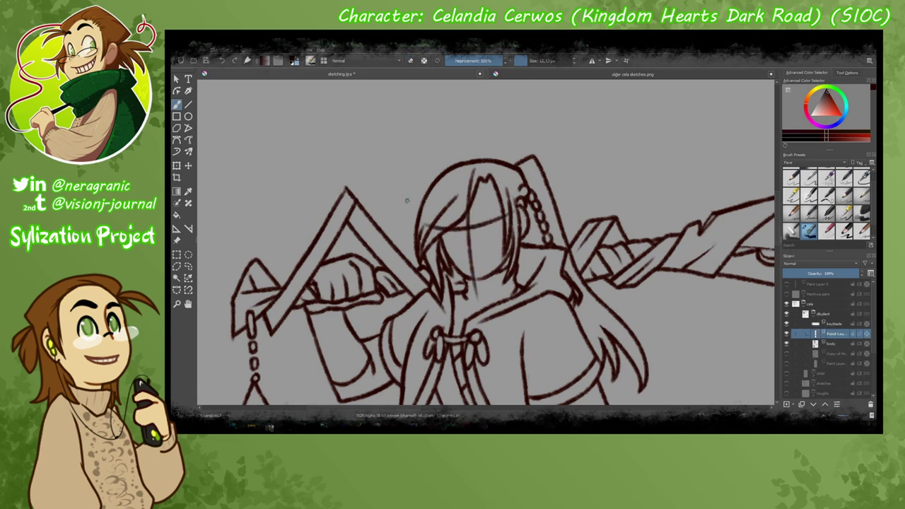
drag(859, 273, 831, 273)
key(ctrl+s)
scroll(767, 256, up, 2)
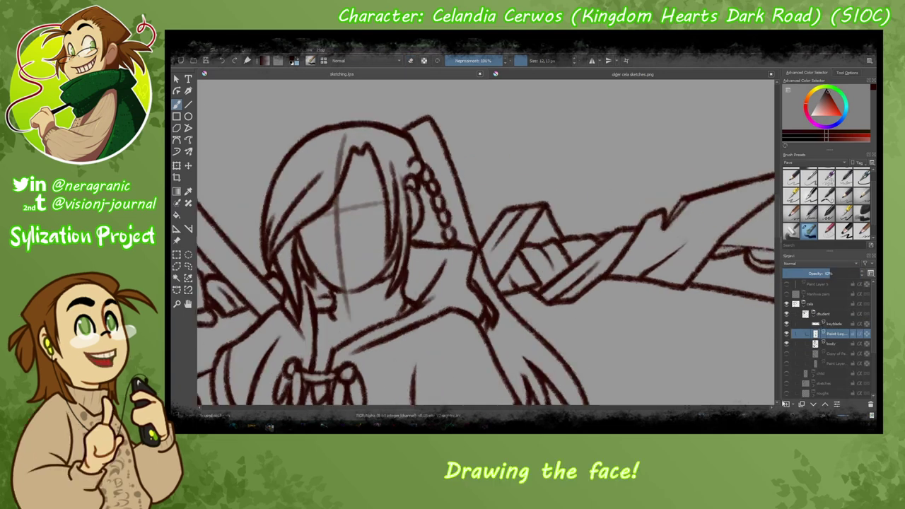
Sketch the nose, mouth and visible eye on a new layer over the face guidelines, checking the older cela sketches.png reference.
key(Insert)
drag(359, 206, 398, 252)
key(ctrl+z)
key(ctrl+z)
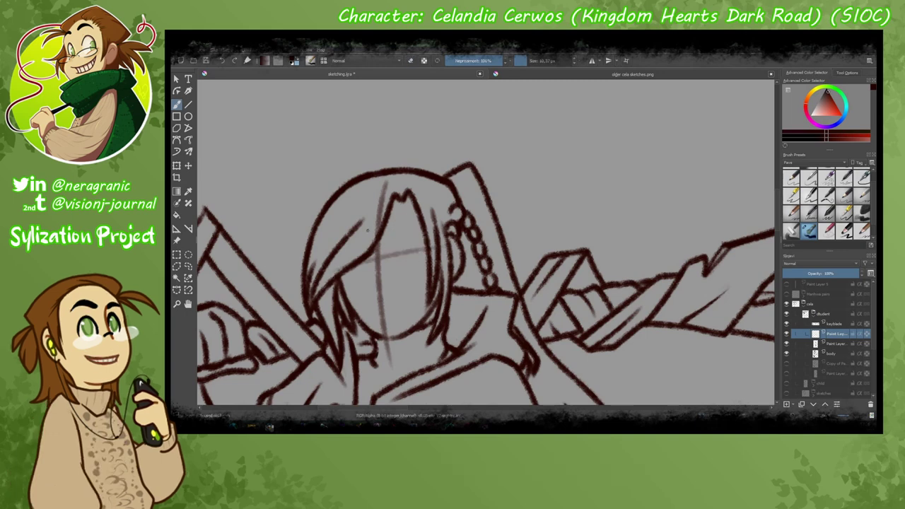
drag(372, 300, 409, 300)
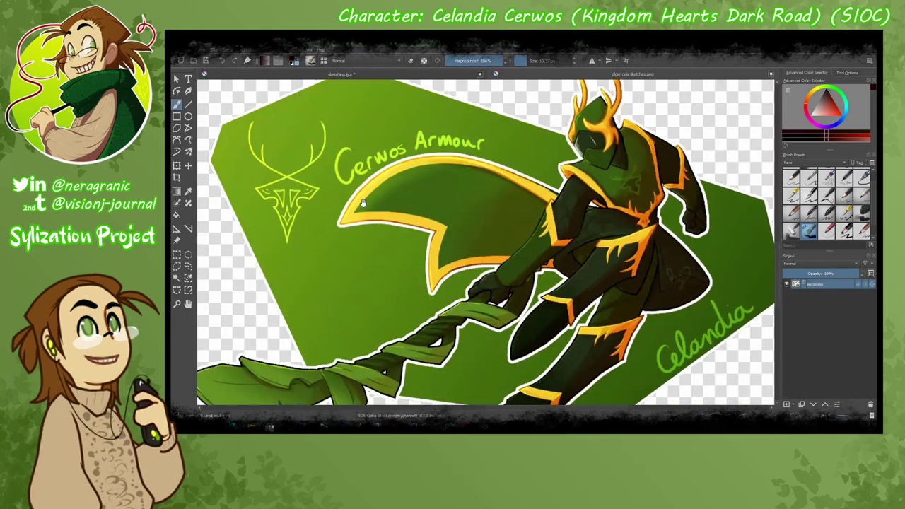
drag(386, 304, 370, 302)
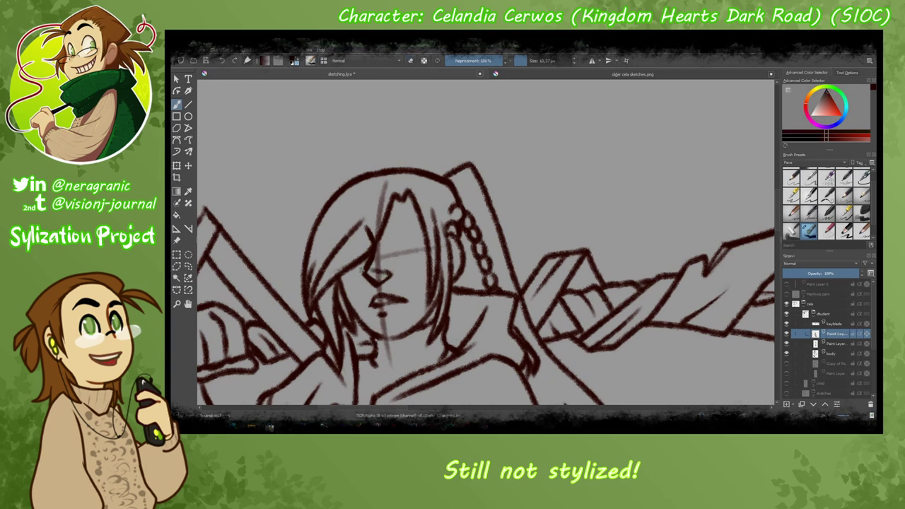
drag(391, 237, 393, 246)
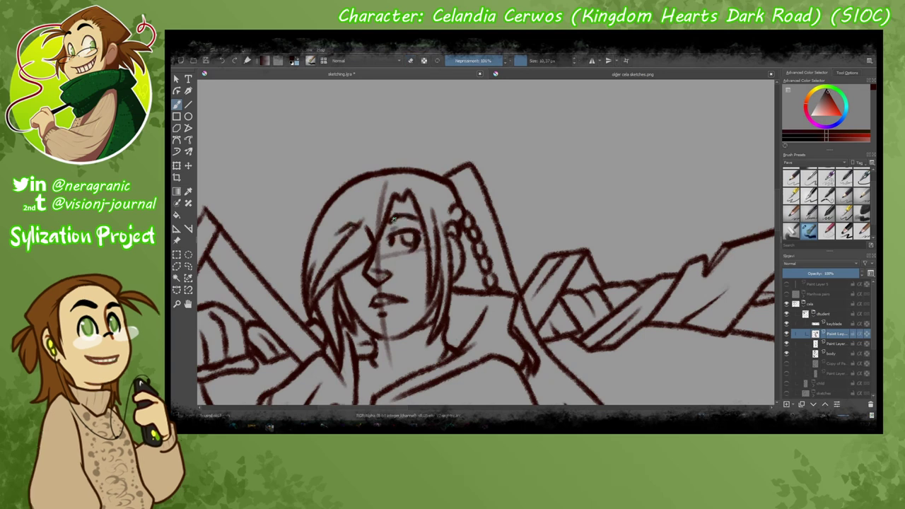
Draw the second eye beneath the fringe, adjust the placement of the facial features, and add the eyebrow and freckles.
key(minus)
key(minus)
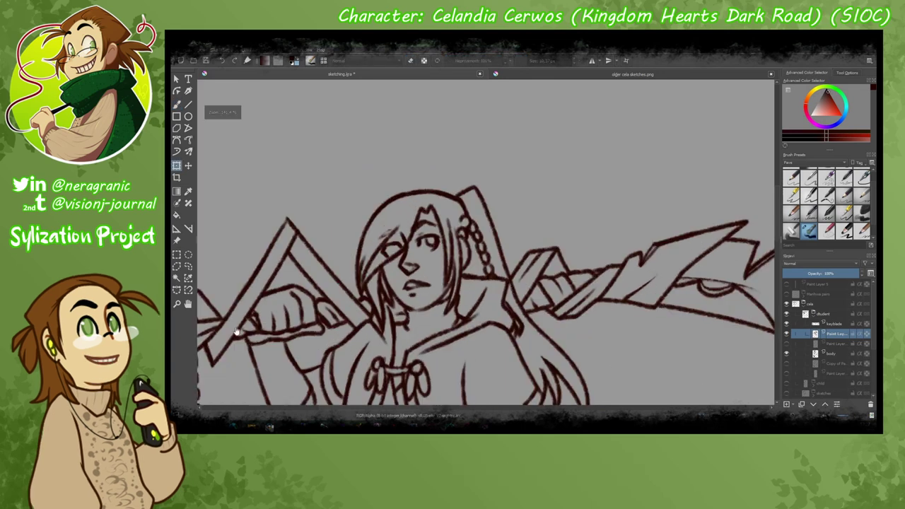
key(ctrl+t)
key(Return)
key(b)
key(plus)
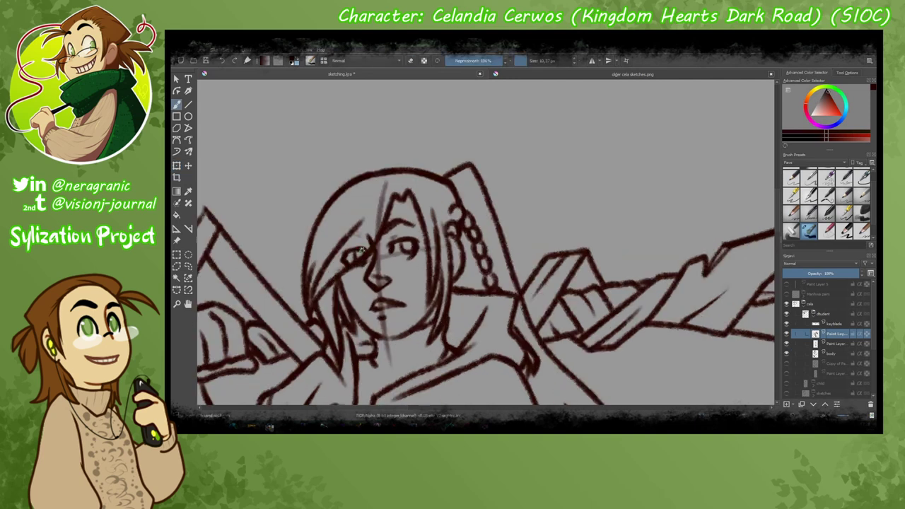
drag(376, 337, 363, 295)
click(363, 295)
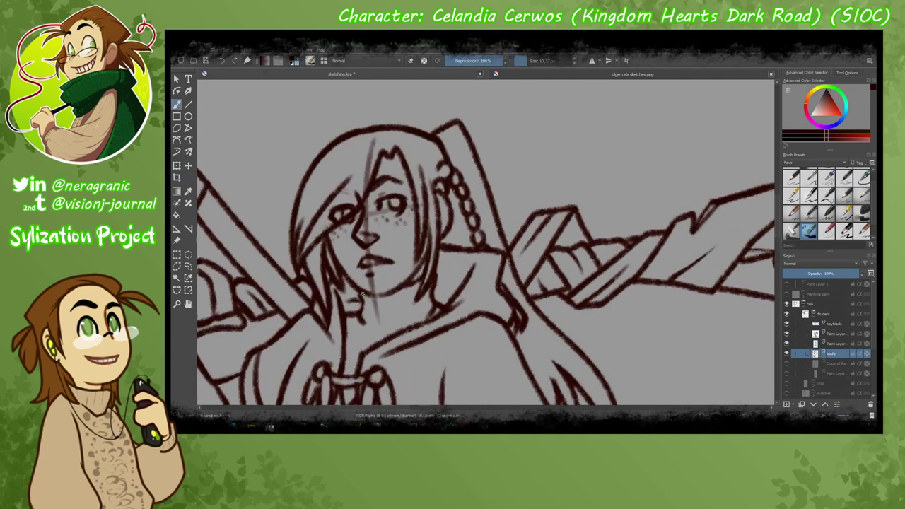
click(367, 191)
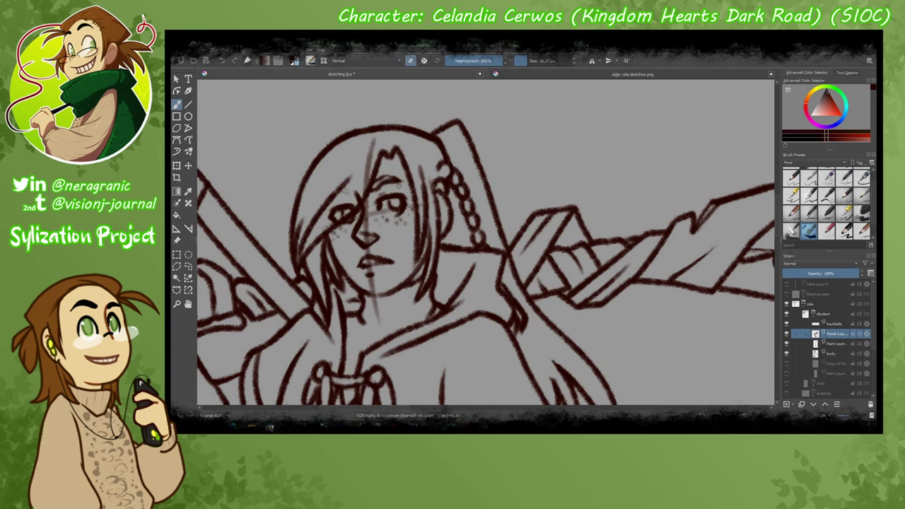
Rework the eye beneath the fringe and transform the selected mouth, using cela older sitting.png as reference.
key(ctrl+Tab)
key(ctrl+Tab)
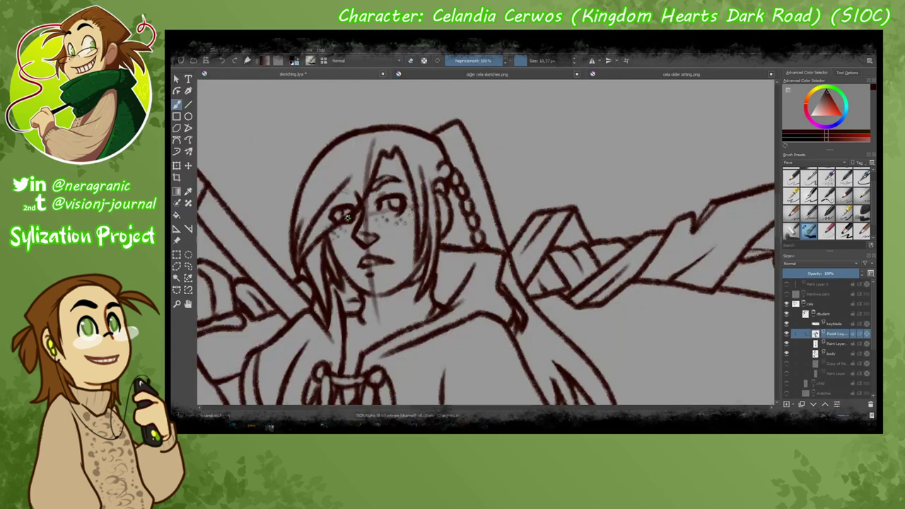
drag(341, 218, 352, 234)
key(ctrl+t)
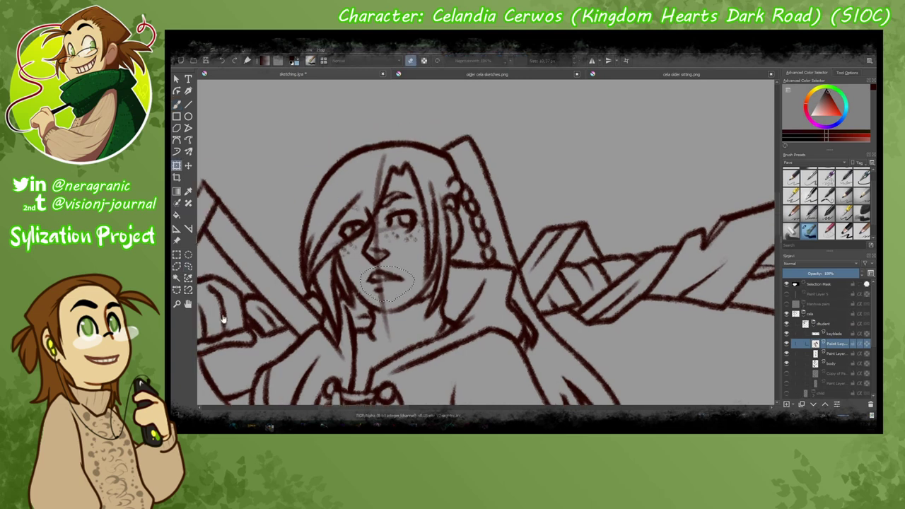
key(b)
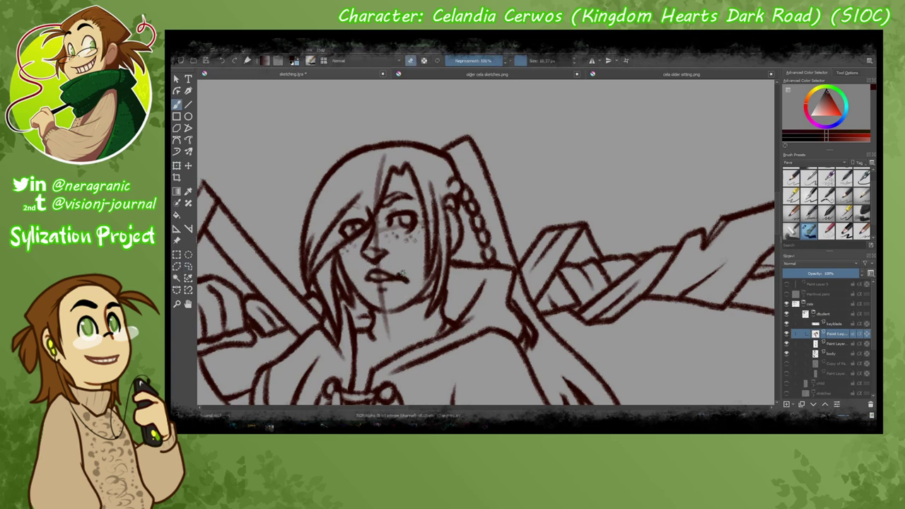
Open teen Cela outfit.png as a further reference and compare its face with the student sketch.
key(ctrl+Tab)
key(ctrl+Tab)
key(ctrl+o)
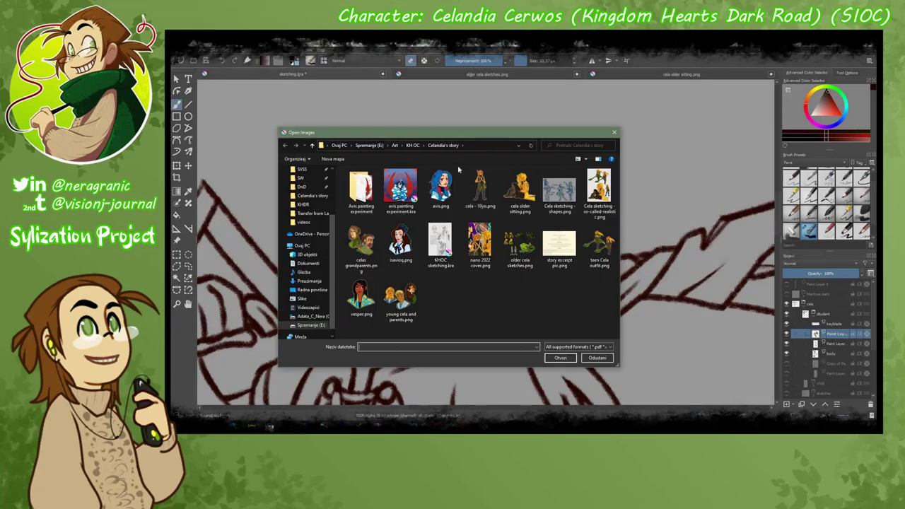
double_click(521, 191)
scroll(678, 157, up, 5)
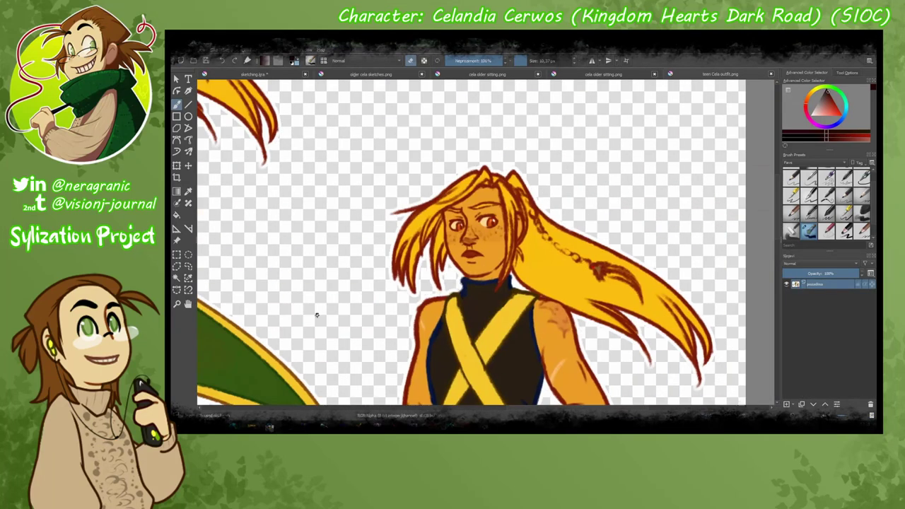
click(255, 74)
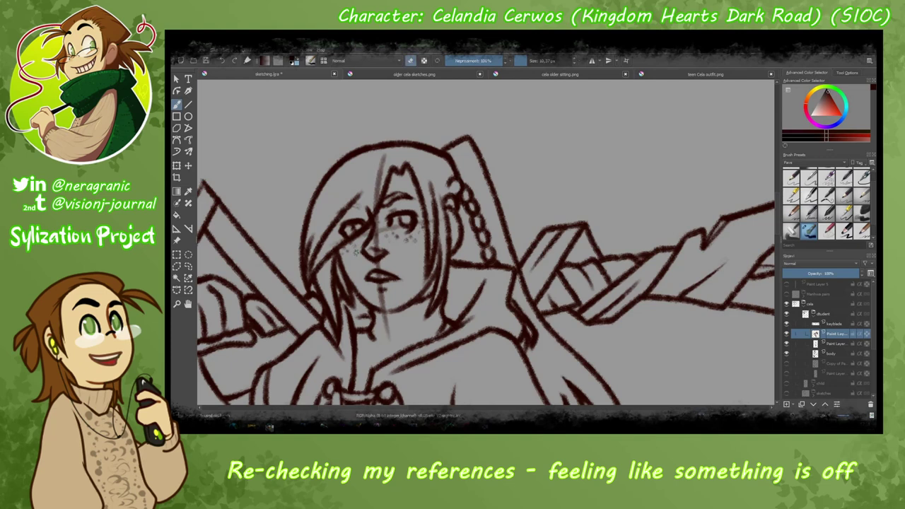
key(ctrl+shift+Tab)
key(ctrl+Tab)
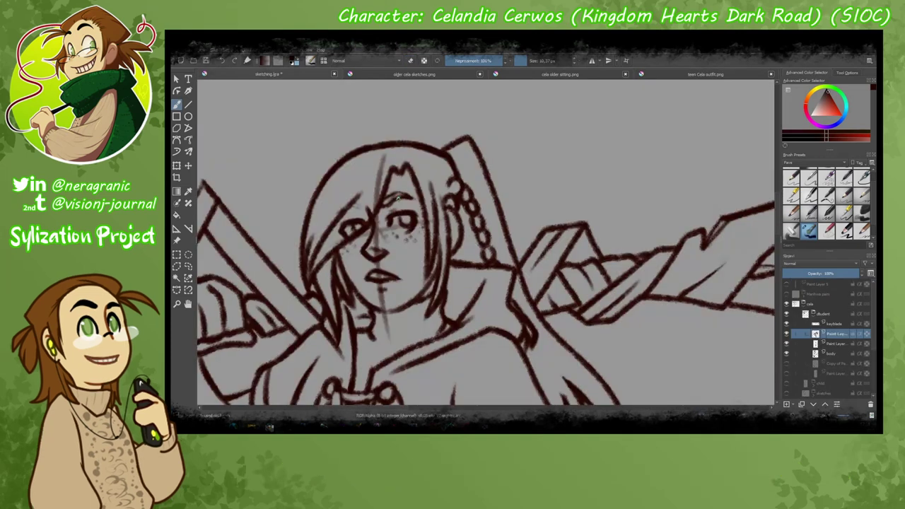
Erase the eye beneath the fringe, hide the guidelines and check the face against the whole figure.
key(e)
drag(339, 213, 362, 241)
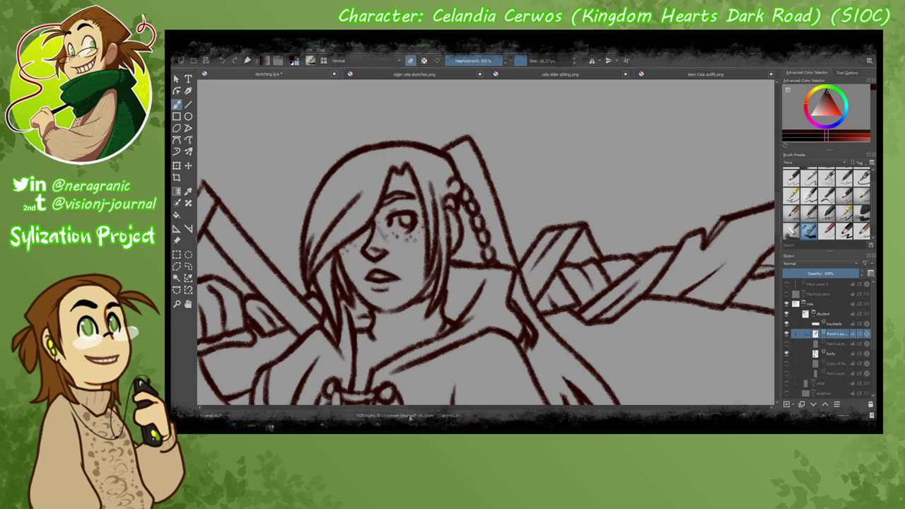
key(minus)
key(minus)
key(minus)
key(plus)
key(plus)
key(minus)
key(minus)
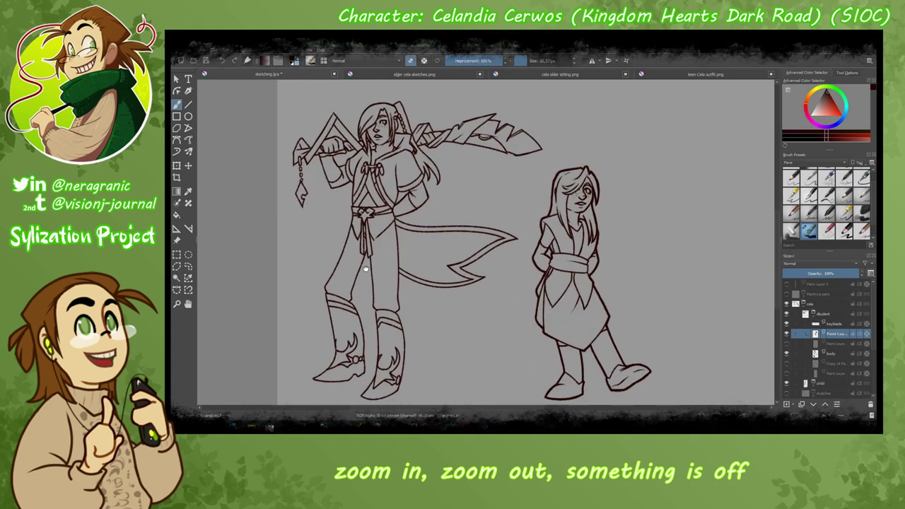
Rename the face layer as face 1 and redraw the brow, eye, freckles and mouth on a new layer above it.
key(plus)
key(plus)
key(plus)
click(795, 344)
key(Insert)
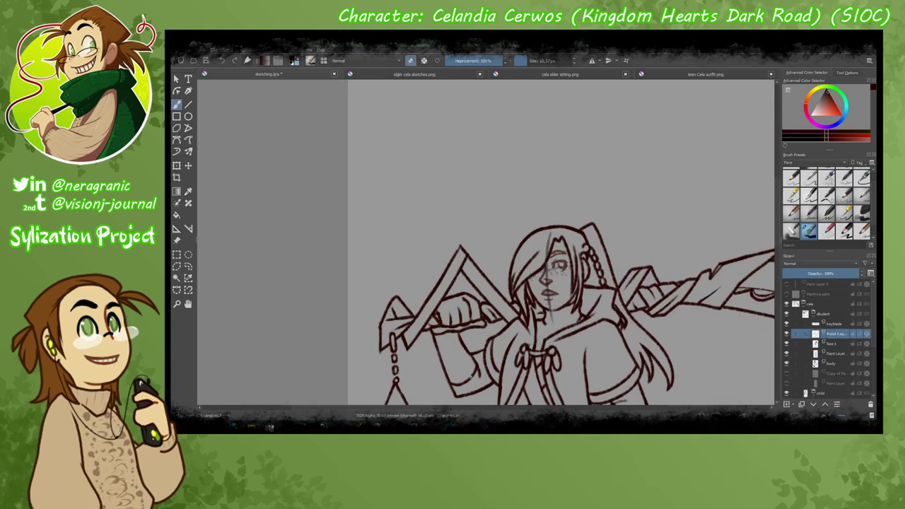
key(plus)
key(plus)
key(plus)
drag(476, 232, 527, 220)
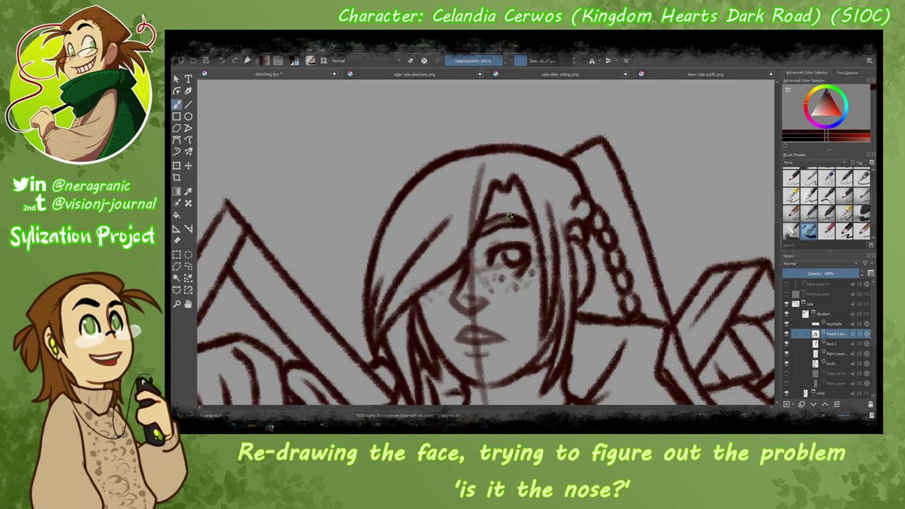
drag(503, 331, 466, 341)
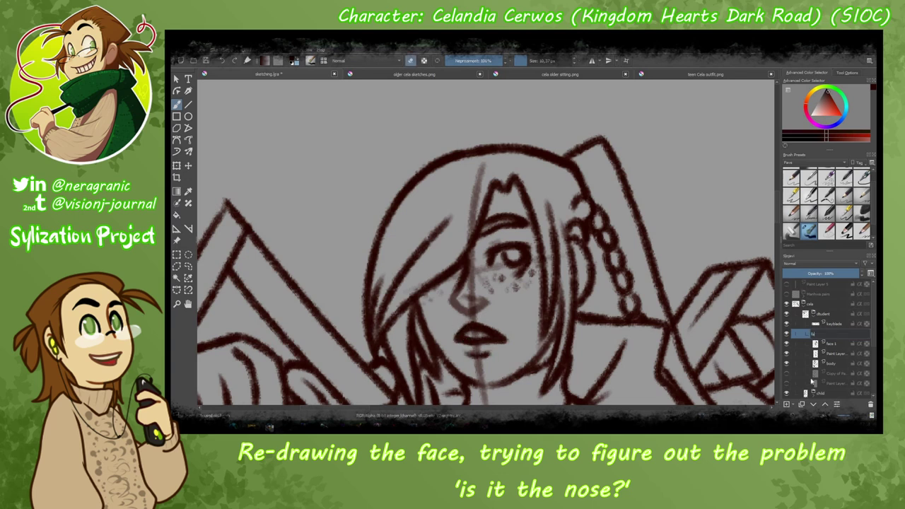
Name the redrawn layer face 2, hide face 1 and the guidelines, and check the new face at several magnifications.
click(786, 343)
key(minus)
key(plus)
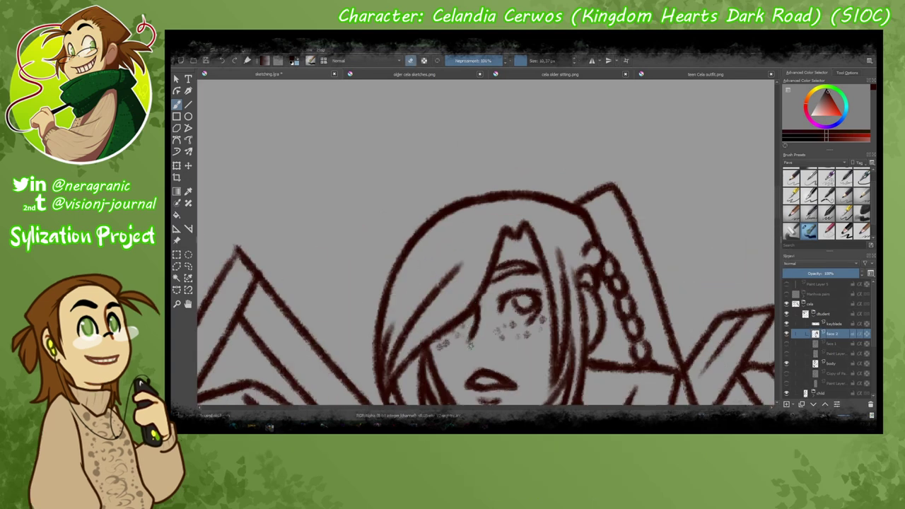
key(minus)
key(plus)
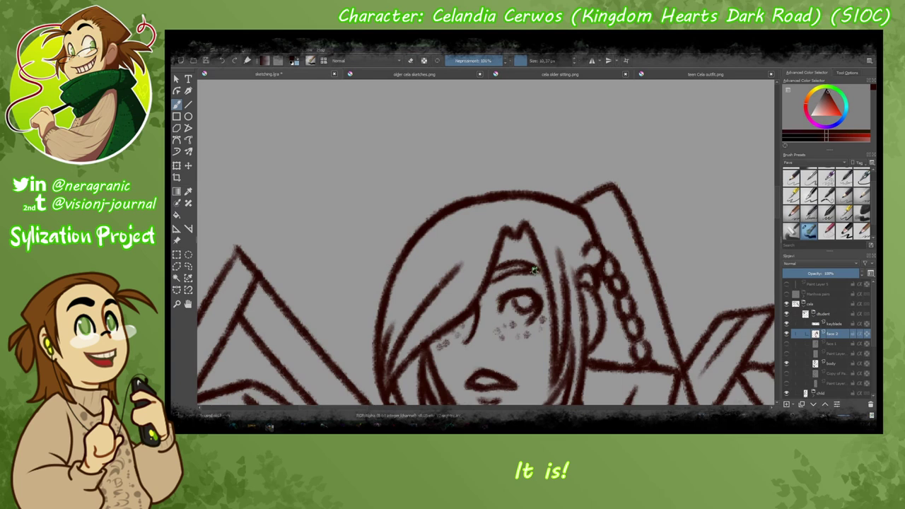
key(minus)
key(plus)
Rename the child's current face layer as a numbered face version and add a new layer above it.
click(834, 343)
click(788, 354)
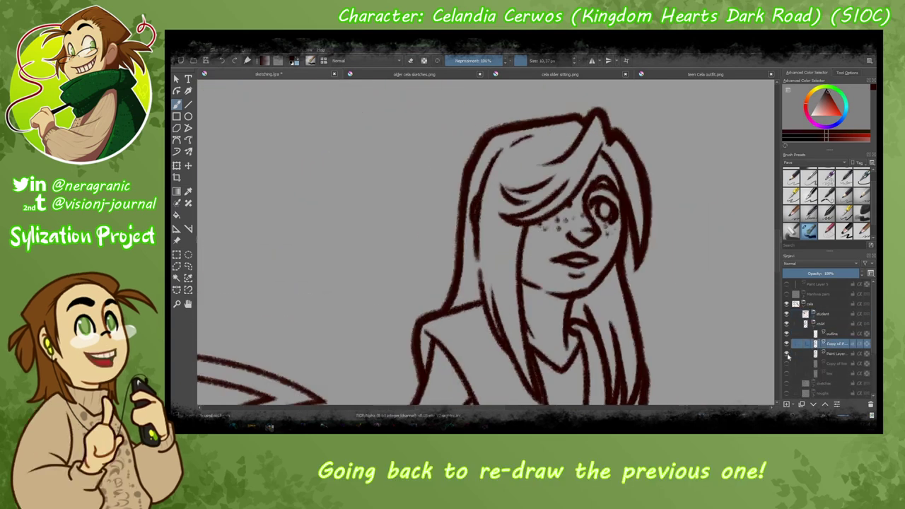
double_click(832, 344)
key(plus)
key(Insert)
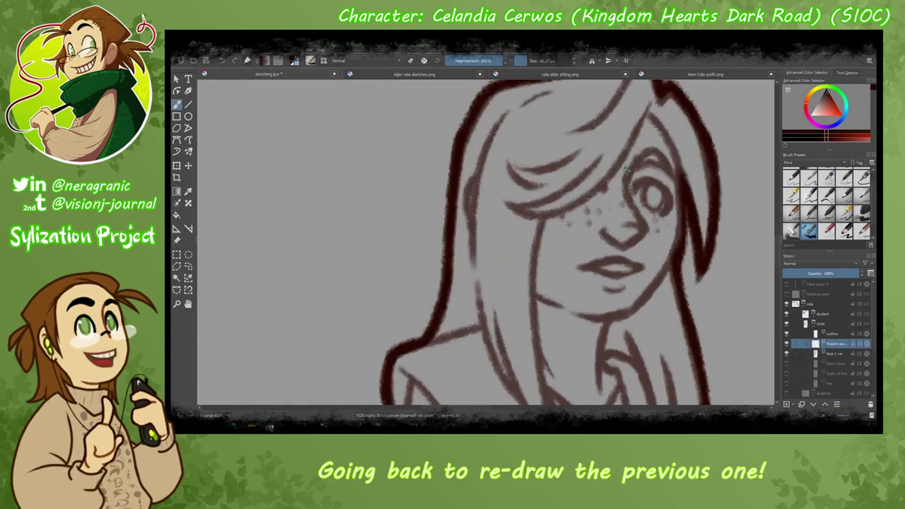
Redraw the child's nose on a copy of the face layer, separating it from the eye, with the original version hidden.
drag(632, 157, 648, 227)
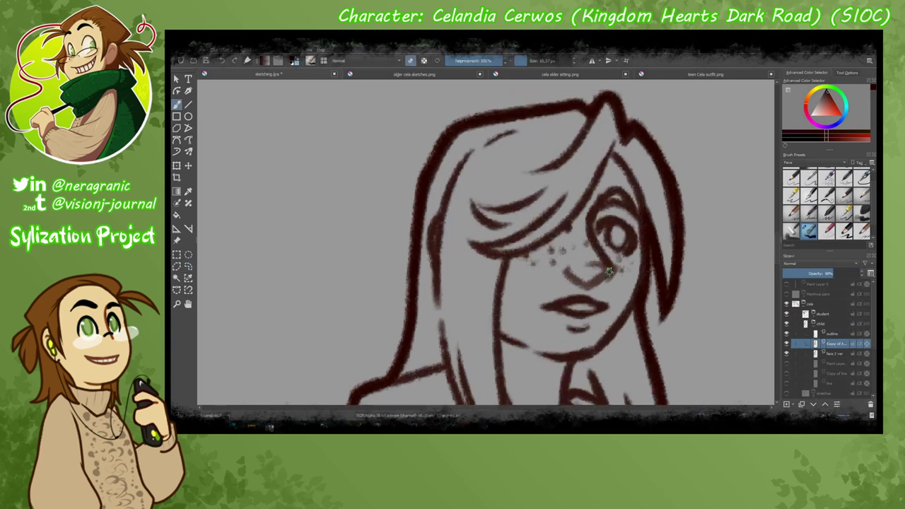
click(788, 353)
click(788, 354)
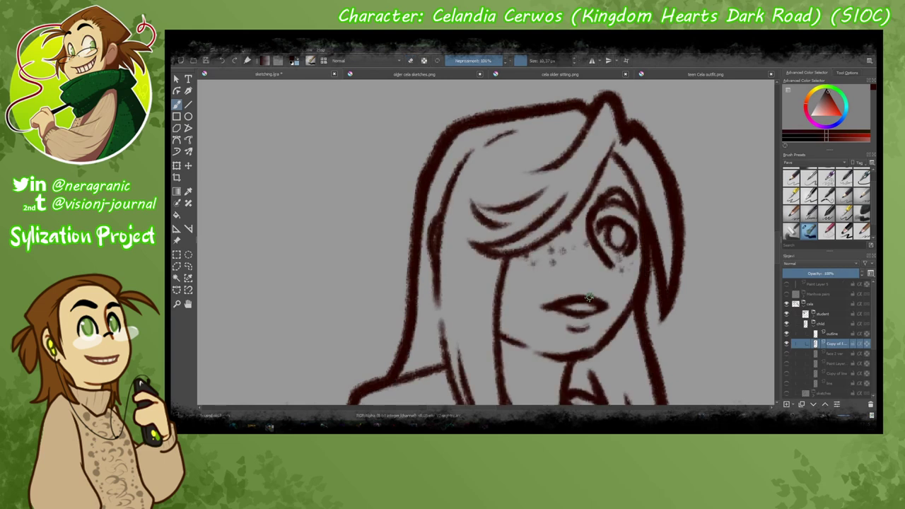
key(minus)
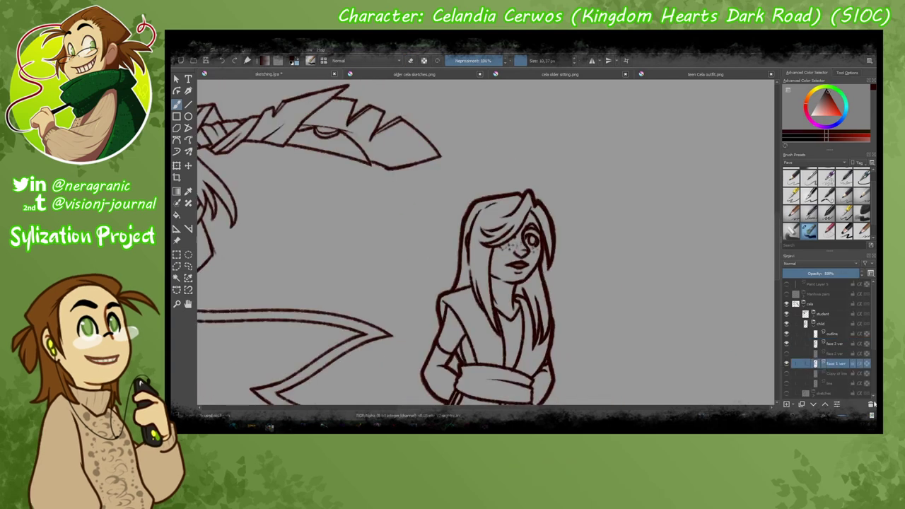
Thicken the outer contours of the student's arms and sleeves with dark strokes on an outline layer above the keyblade.
scroll(245, 199, down, 5)
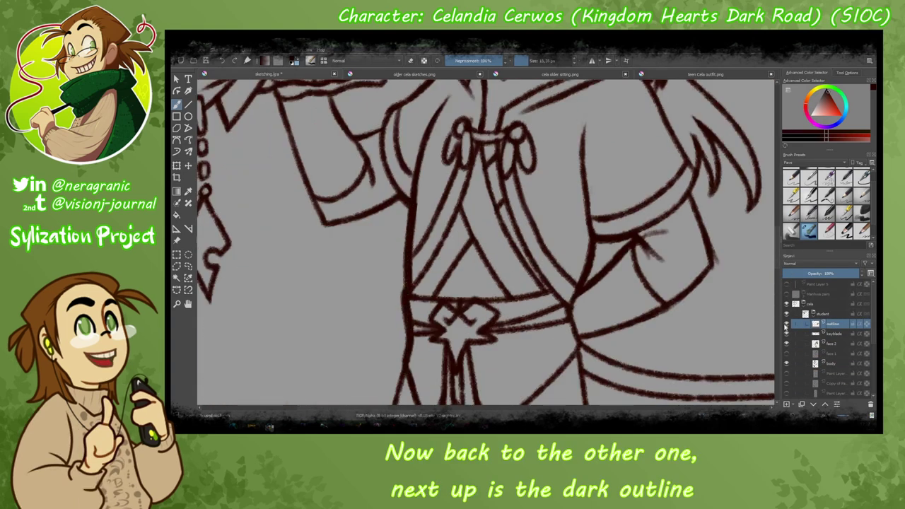
drag(691, 196, 711, 276)
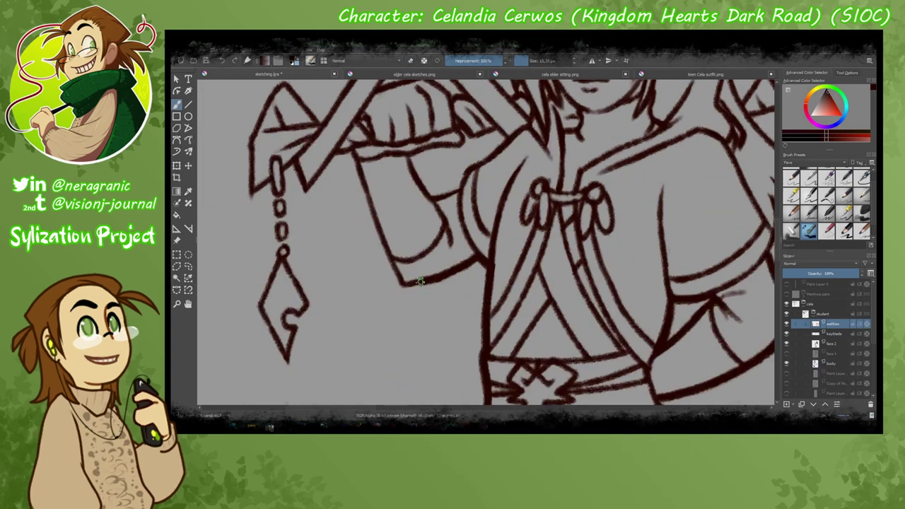
drag(358, 152, 404, 283)
drag(462, 228, 399, 245)
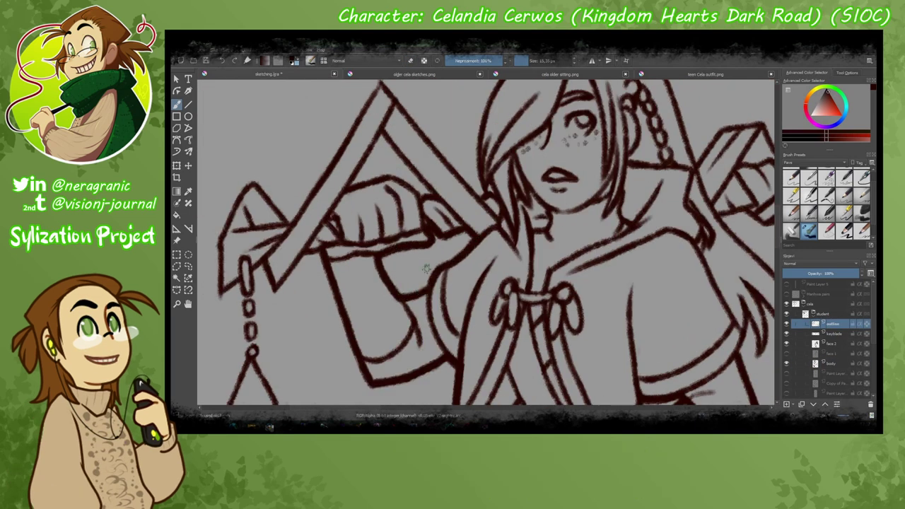
drag(505, 174, 534, 237)
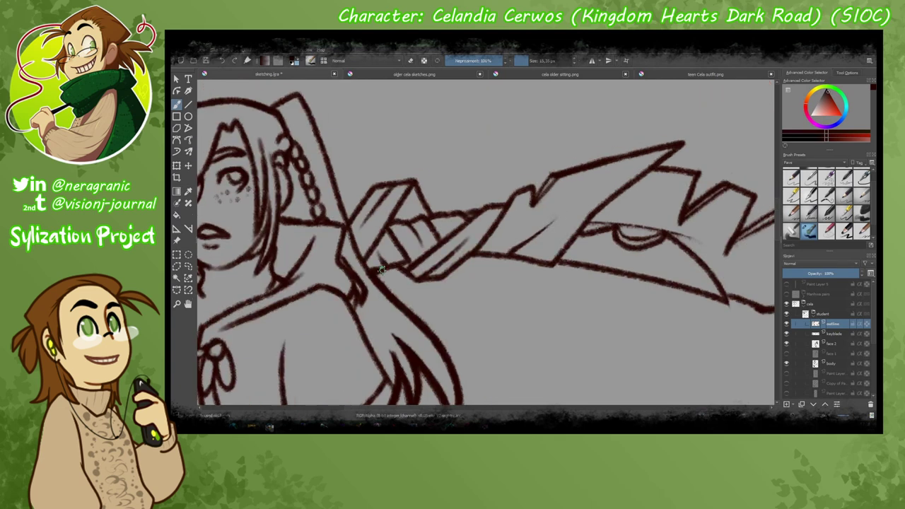
Thicken the outer contours of the keyblade's jagged blade with dark strokes on the outline layer.
drag(382, 283, 558, 253)
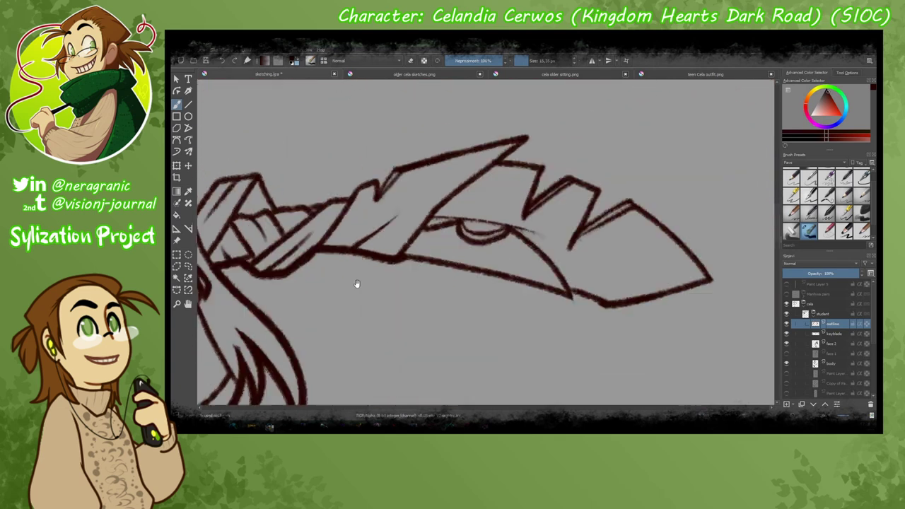
mouse_move(431, 260)
mouse_down()
mouse_move(653, 302)
mouse_move(665, 228)
mouse_move(603, 191)
mouse_move(498, 161)
mouse_move(423, 159)
mouse_up()
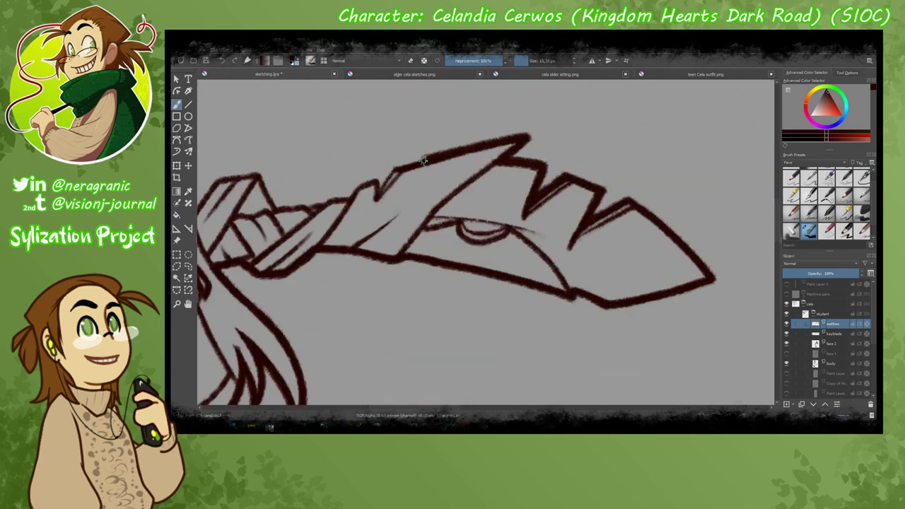
drag(347, 199, 437, 237)
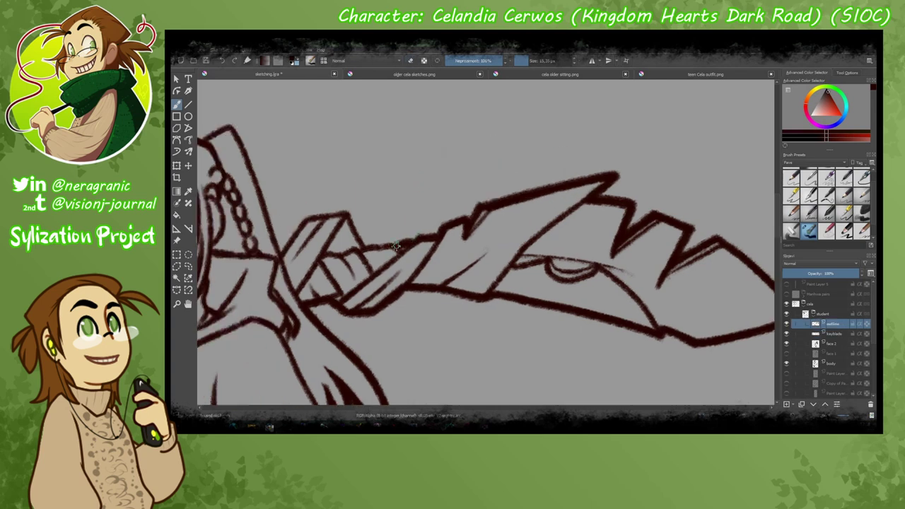
Thicken the outer contour of the student's head and hair on the outline layer.
drag(256, 241, 430, 297)
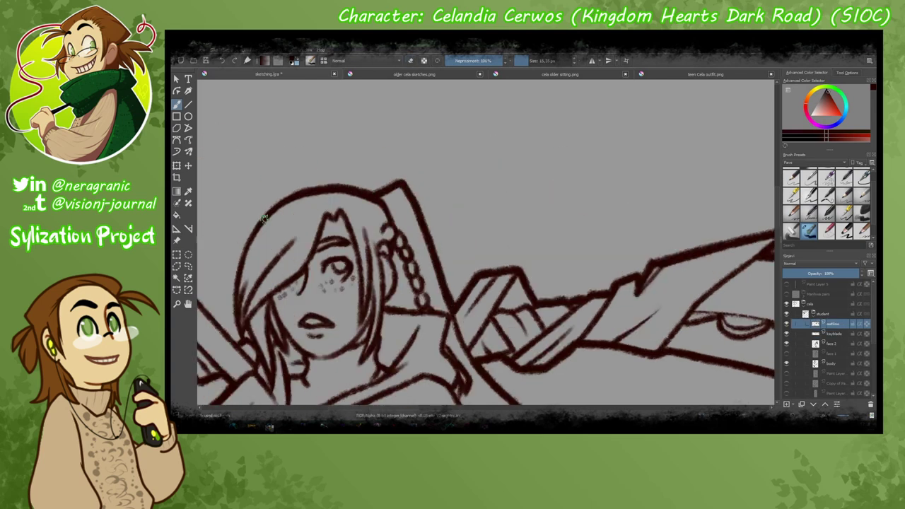
drag(263, 218, 345, 299)
mouse_move(378, 187)
mouse_down()
mouse_move(322, 263)
mouse_move(330, 320)
mouse_up()
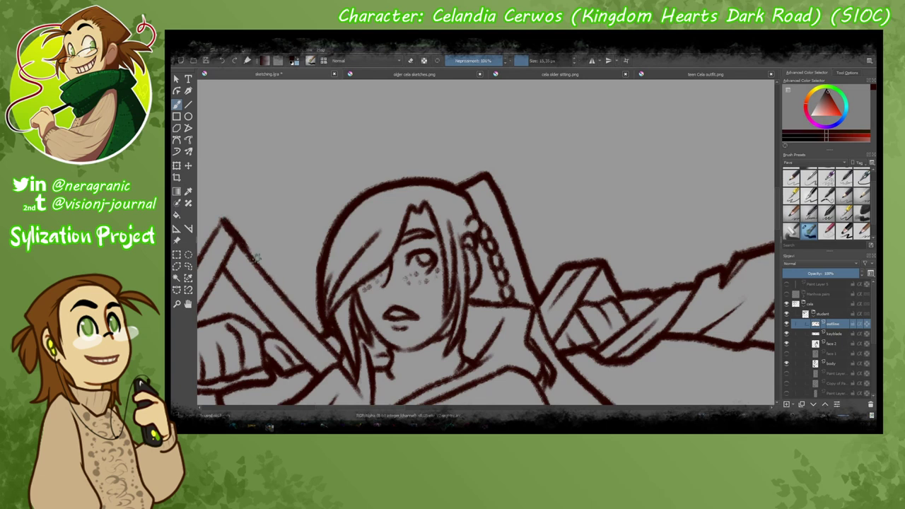
Thicken the outer contours of the keyblade's triangular hilt and its hanging keychain.
drag(285, 297, 511, 332)
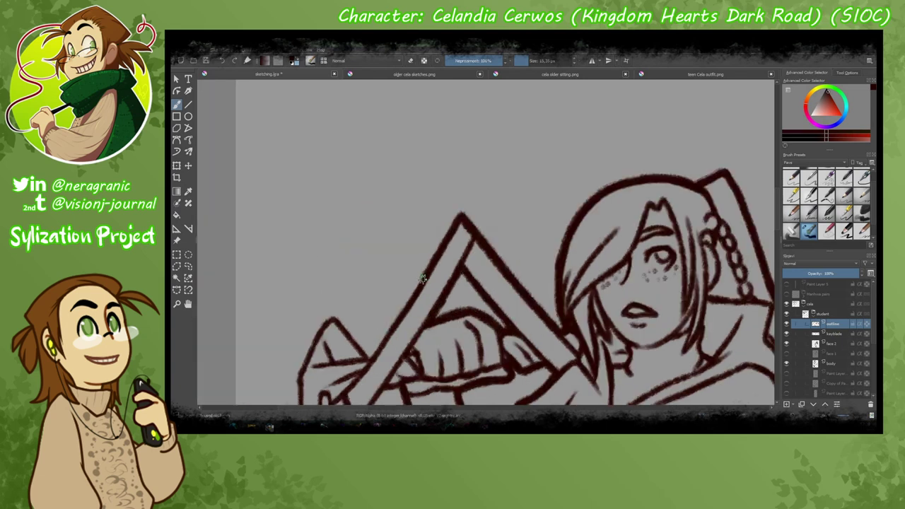
drag(319, 322, 466, 205)
mouse_move(529, 271)
mouse_down()
mouse_move(334, 251)
mouse_move(420, 241)
mouse_up()
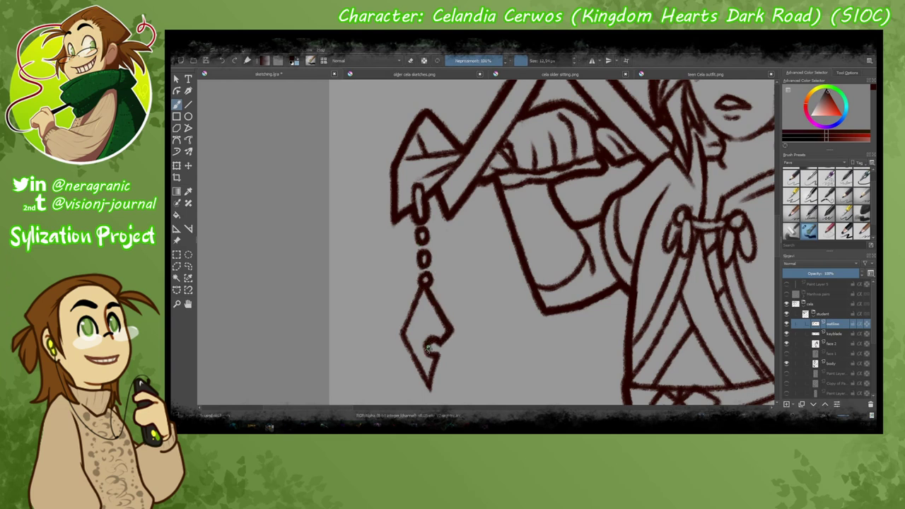
mouse_move(428, 348)
mouse_down()
mouse_move(364, 268)
mouse_move(428, 290)
mouse_move(495, 193)
mouse_move(411, 207)
mouse_up()
Thicken the student's torso and thigh contours and touch up the lines around the waist sash on the body layer.
drag(529, 237, 491, 329)
scroll(363, 207, down, 2)
scroll(362, 206, up, 2)
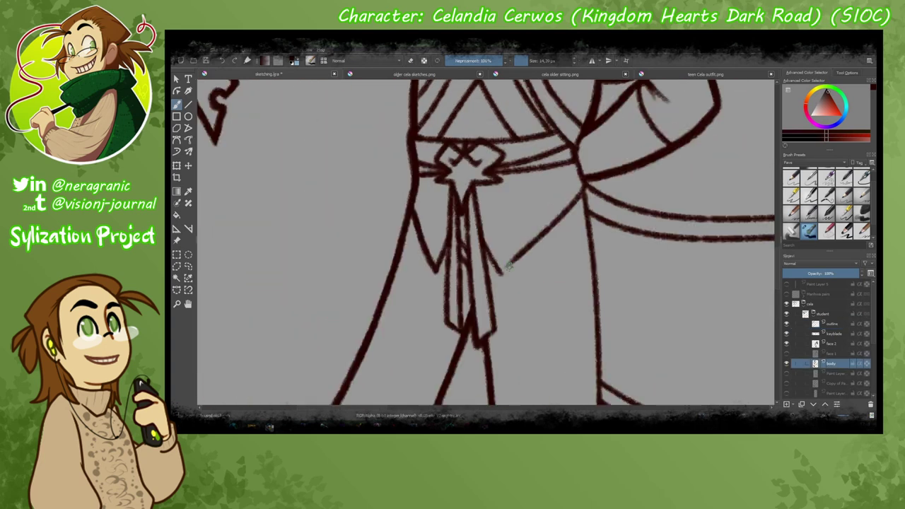
mouse_move(570, 307)
mouse_down()
mouse_move(593, 285)
mouse_move(683, 252)
mouse_up()
drag(683, 252, 519, 328)
drag(424, 292, 522, 327)
drag(650, 177, 316, 352)
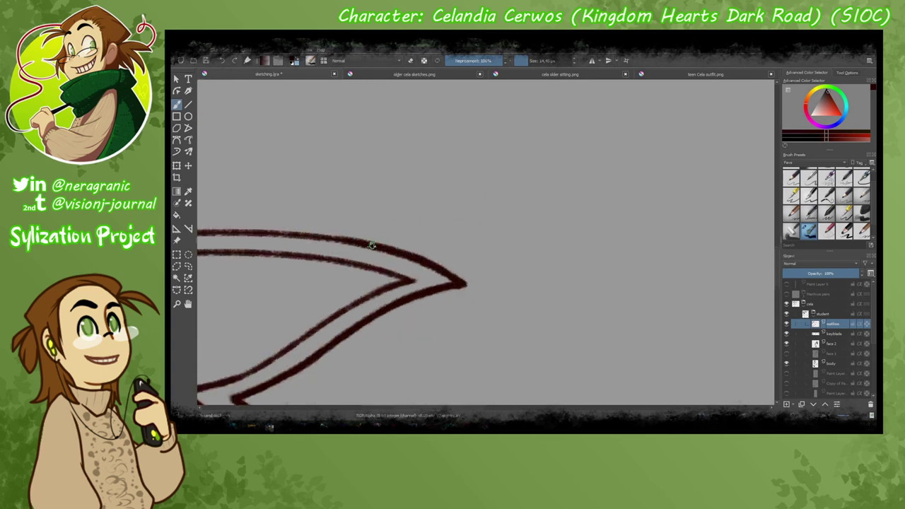
Thicken the outer edge of the student's flowing forked coat tail on the outline layer.
drag(233, 255, 426, 276)
scroll(475, 251, down, 2)
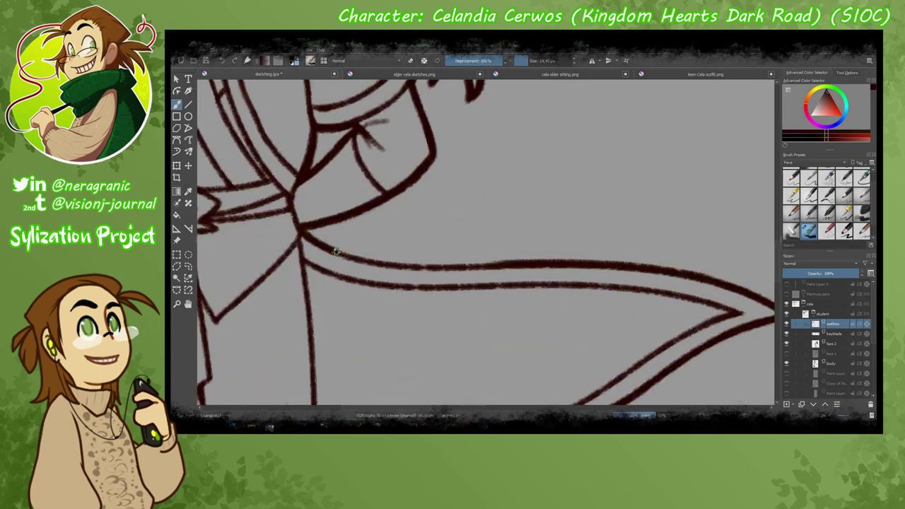
scroll(458, 145, up, 2)
scroll(458, 145, down, 2)
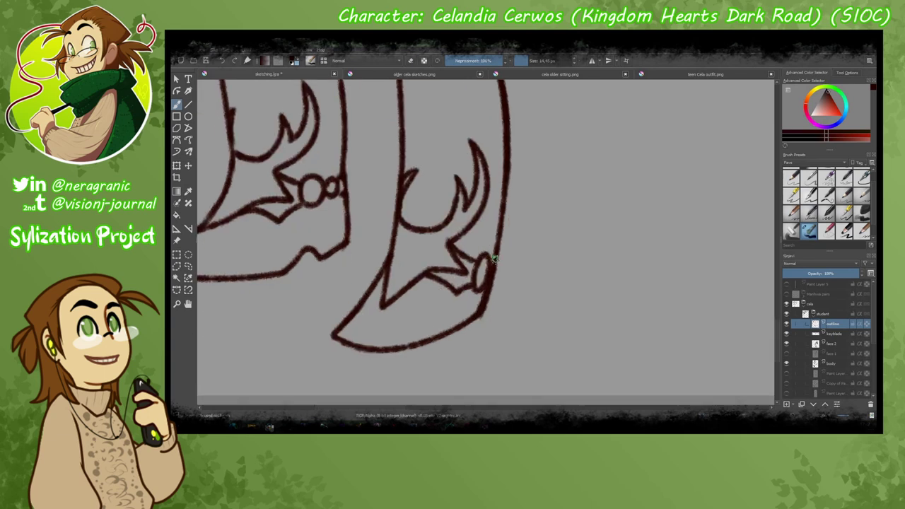
Thicken the outer contour of the student's first boot, from the shin down to the pointed toe.
scroll(576, 239, up, 2)
drag(576, 239, 595, 118)
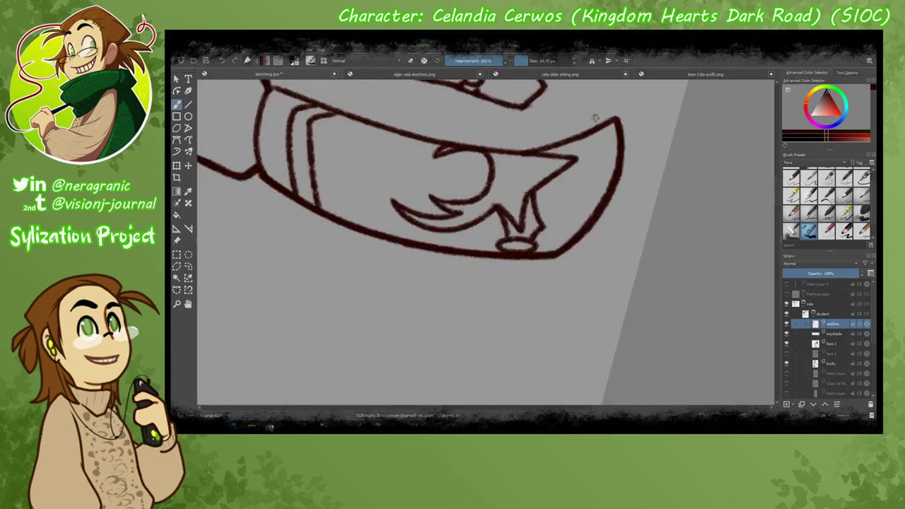
scroll(440, 145, down, 2)
mouse_move(474, 103)
mouse_down()
mouse_move(483, 170)
mouse_move(470, 293)
mouse_up()
scroll(470, 361, up, 2)
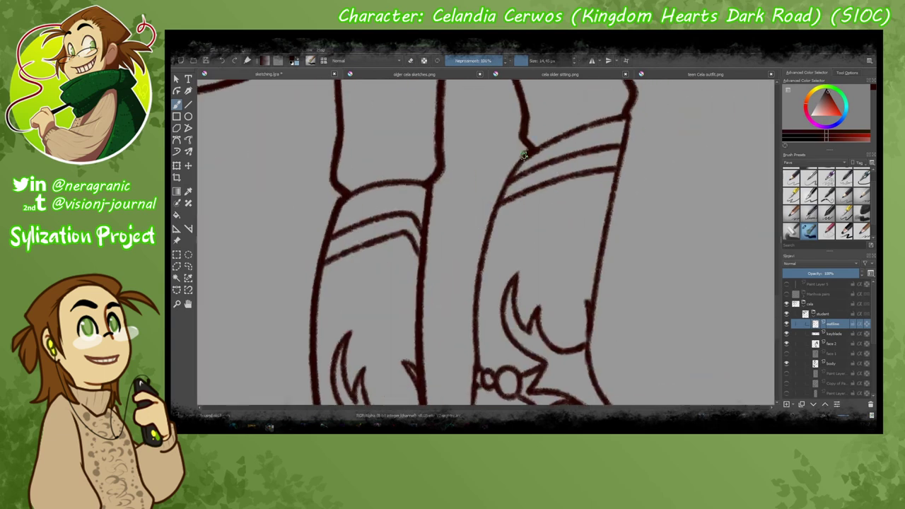
Thicken the outer contour of the student's other boot and return the canvas to its unrotated view.
mouse_move(527, 152)
mouse_down()
mouse_move(477, 267)
mouse_move(472, 401)
mouse_up()
drag(629, 112, 588, 354)
scroll(495, 248, down, 2)
scroll(566, 283, up, 2)
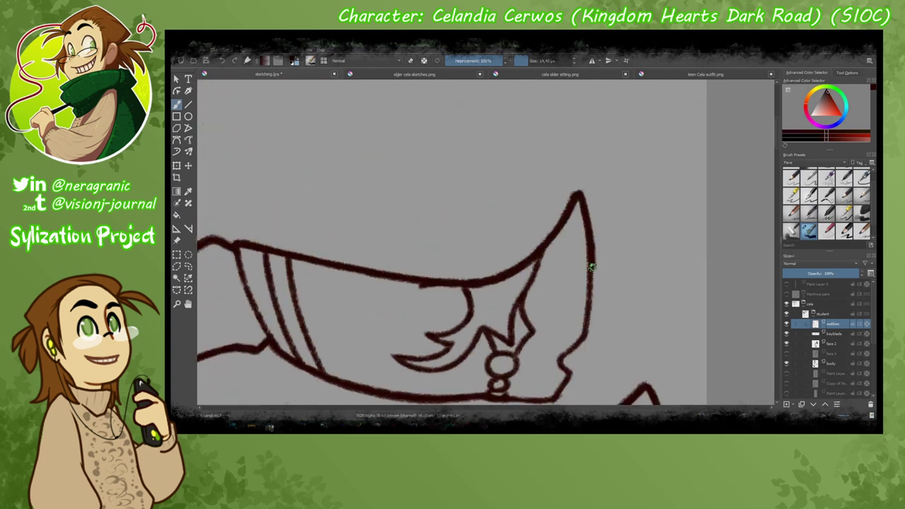
drag(594, 268, 570, 320)
key(5)
scroll(311, 285, down, 4)
scroll(437, 271, up, 3)
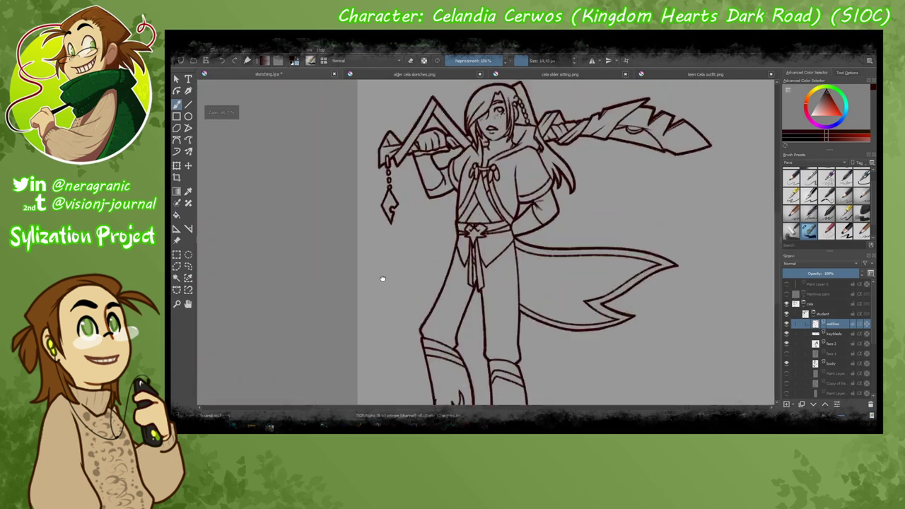
Switch to the keyblade layer and clean up the lines around the hilt and grip.
key(Page_Down)
scroll(406, 297, up, 2)
scroll(424, 283, down, 1)
scroll(424, 283, down, 2)
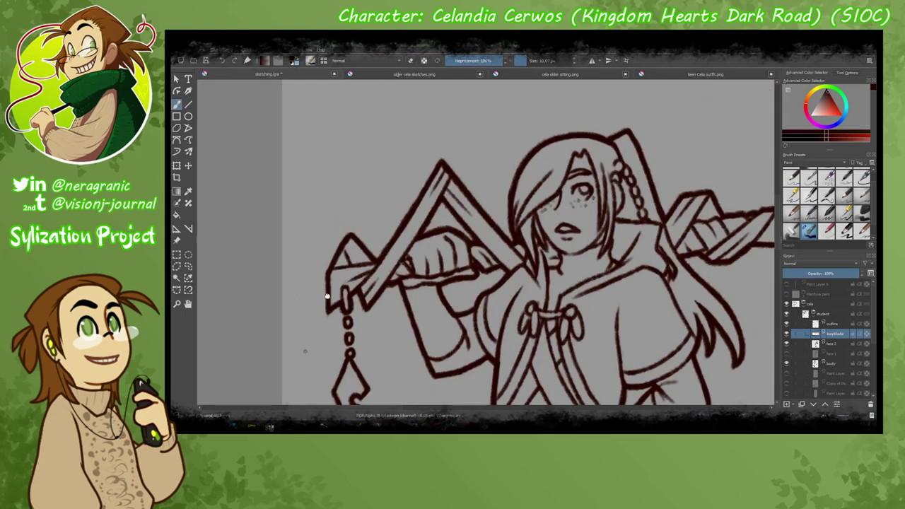
drag(530, 316, 339, 316)
scroll(335, 298, down, 2)
scroll(335, 297, up, 3)
Clean up the student's torso, sleeve, neck and hair lines on the body layer with the brush and eraser.
key(Page_Down)
key(Page_Down)
key(Page_Down)
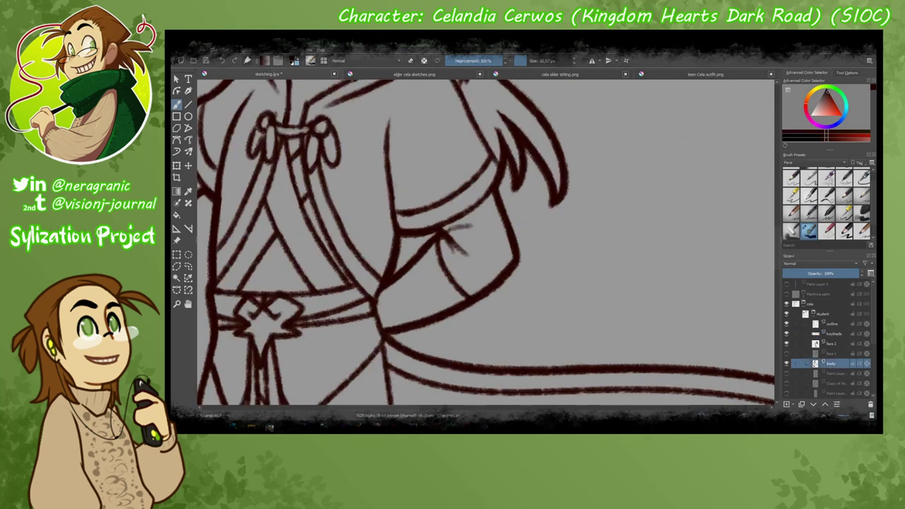
scroll(463, 257, down, 3)
scroll(314, 310, up, 2)
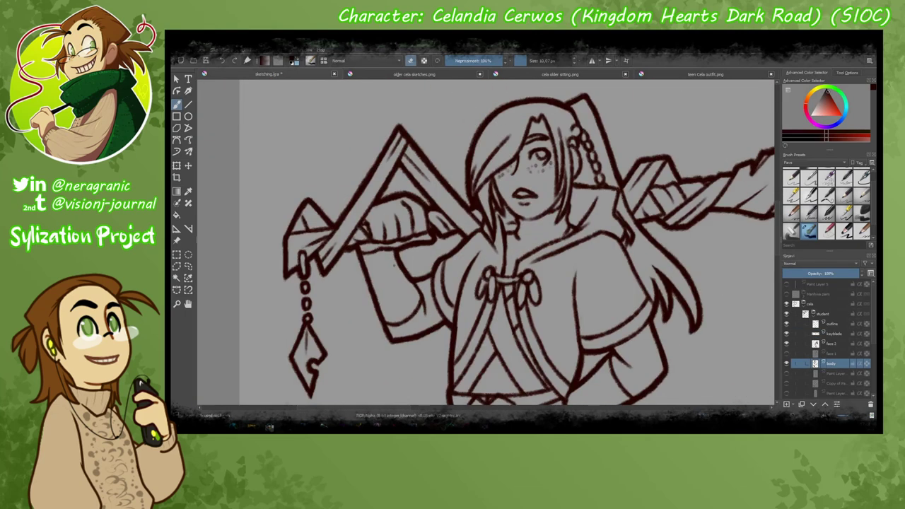
scroll(442, 392, up, 2)
scroll(424, 319, down, 2)
scroll(460, 283, up, 2)
scroll(495, 285, down, 1)
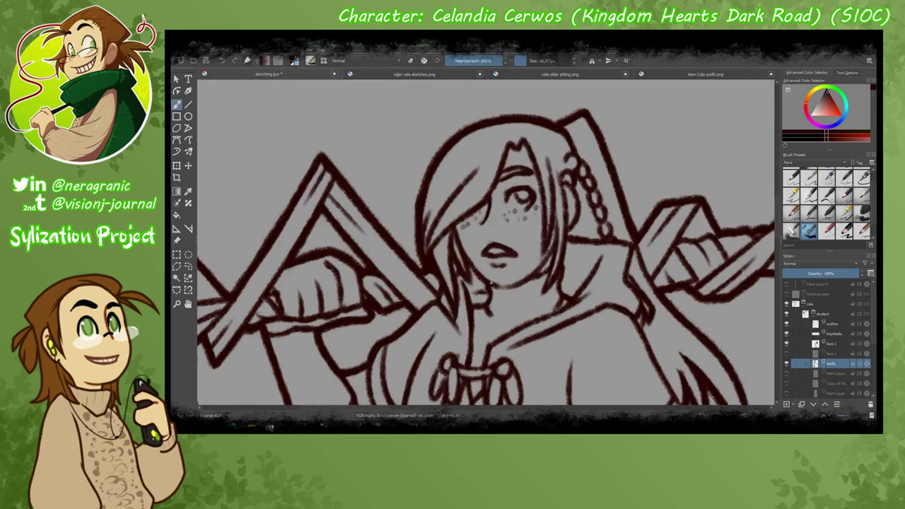
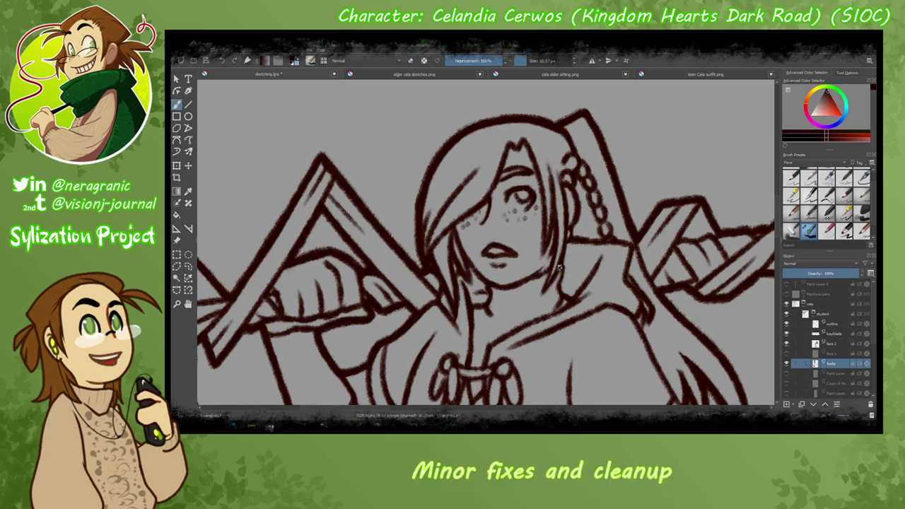
scroll(475, 365, down, 1)
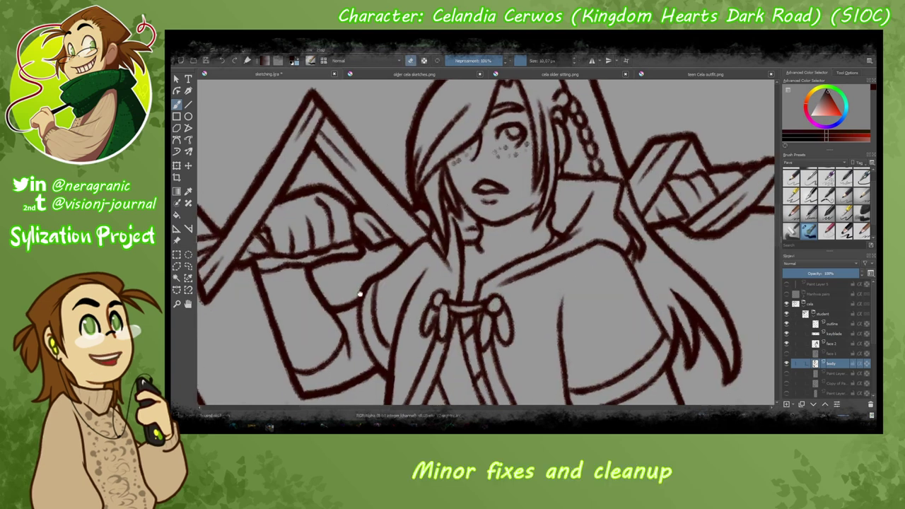
scroll(293, 252, up, 1)
scroll(532, 262, down, 4)
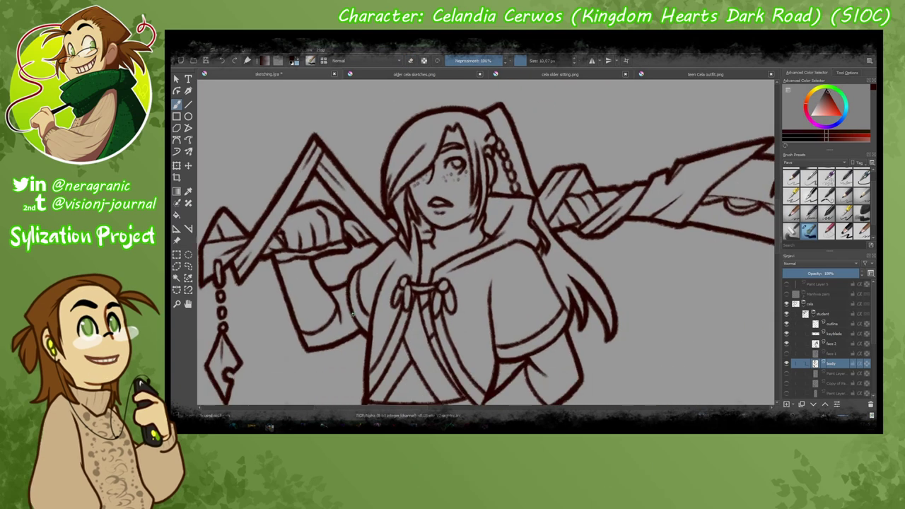
Add a seeker group with a paint layer and draw the 21-year-old's head, ear and neck construction over the grey sketch.
scroll(425, 282, up, 1)
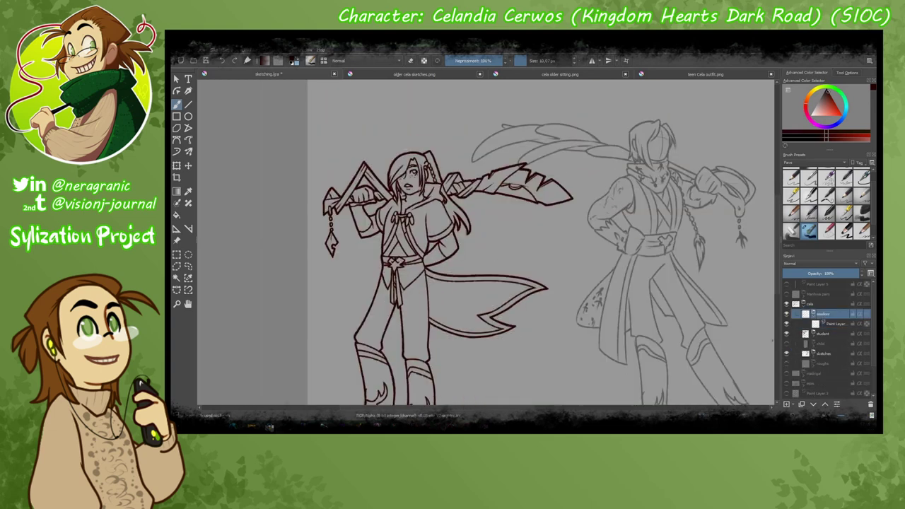
scroll(524, 192, up, 3)
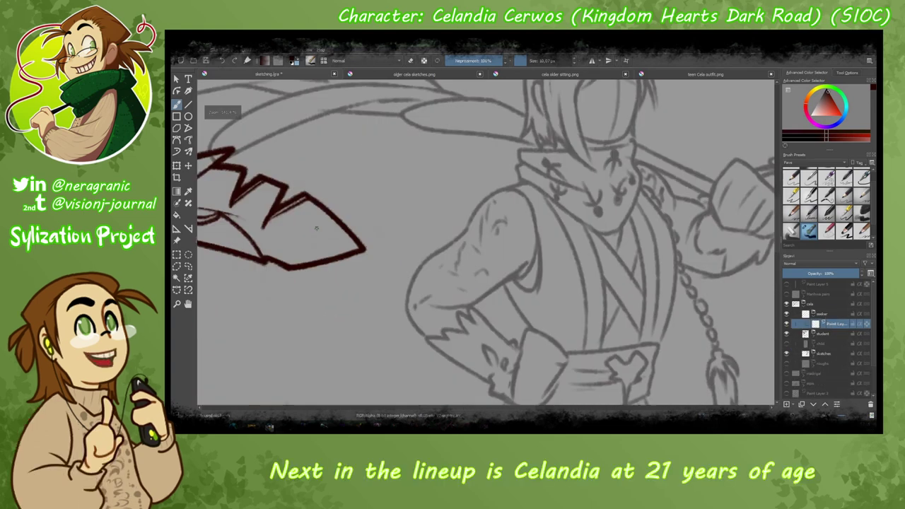
mouse_move(488, 131)
mouse_down()
mouse_move(548, 138)
mouse_move(537, 286)
mouse_move(447, 233)
mouse_up()
drag(433, 192, 455, 258)
drag(433, 185, 492, 132)
drag(461, 257, 457, 307)
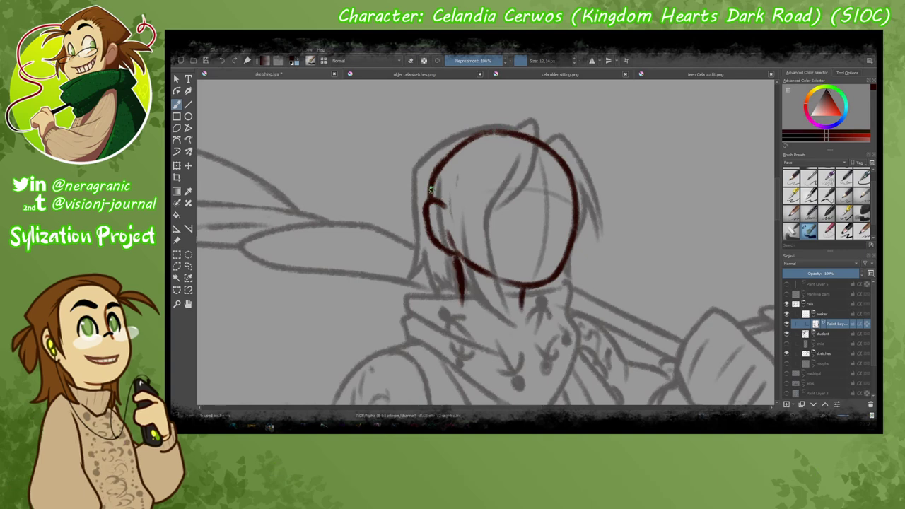
drag(539, 141, 525, 283)
Draw the seeker's shoulders, collar line and bent arm in dark strokes over the sketch.
scroll(495, 248, down, 2)
mouse_move(455, 213)
mouse_down()
mouse_move(391, 266)
mouse_move(354, 212)
mouse_move(283, 304)
mouse_up()
scroll(487, 243, down, 2)
drag(382, 281, 283, 320)
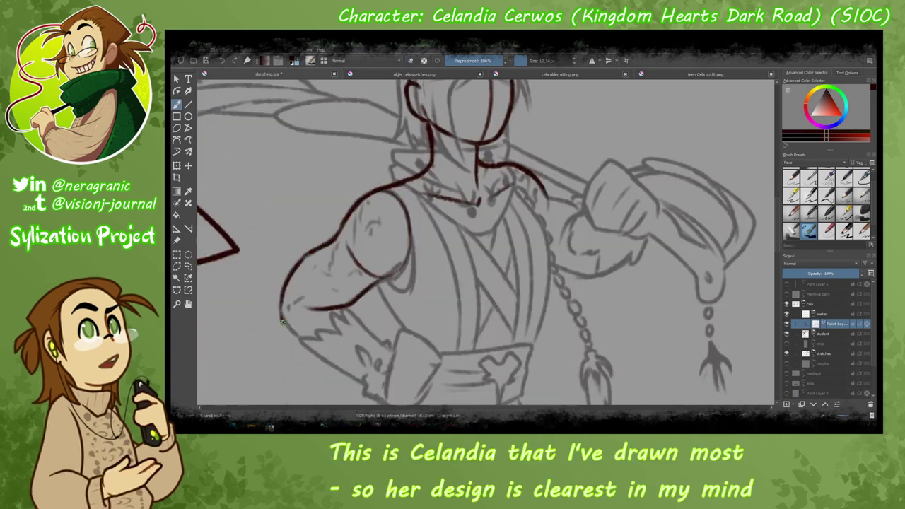
Draw the seeker's raised arm, the forearm resting on the hip and the sides of the torso.
drag(542, 198, 583, 212)
drag(584, 211, 560, 238)
mouse_move(531, 196)
mouse_down()
mouse_move(544, 208)
mouse_move(523, 231)
mouse_up()
drag(409, 280, 382, 331)
drag(552, 217, 538, 296)
Check the older Cela sitting reference picture and draw the seeker's hips, thighs and lower legs over the sketch.
key(ctrl+Tab)
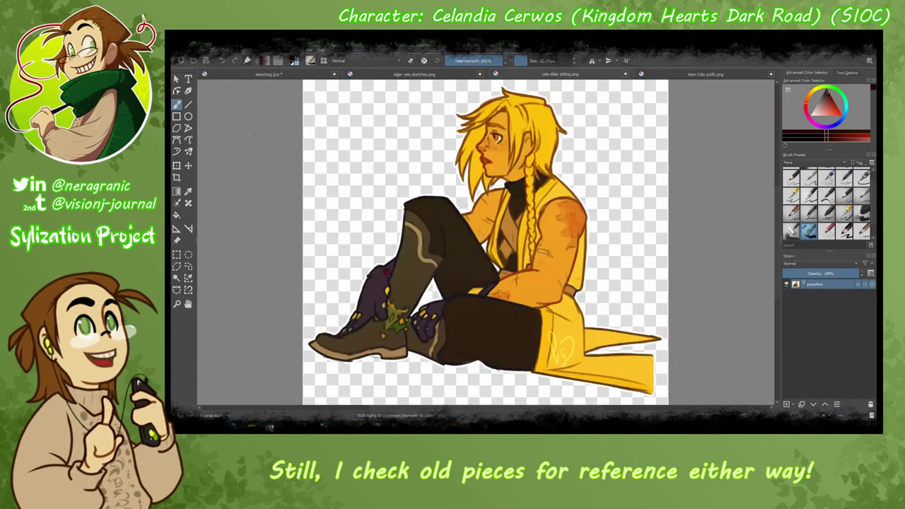
key(ctrl+shift+Tab)
scroll(408, 262, down, 3)
scroll(408, 261, down, 3)
drag(433, 129, 399, 311)
drag(482, 255, 495, 344)
scroll(426, 243, down, 3)
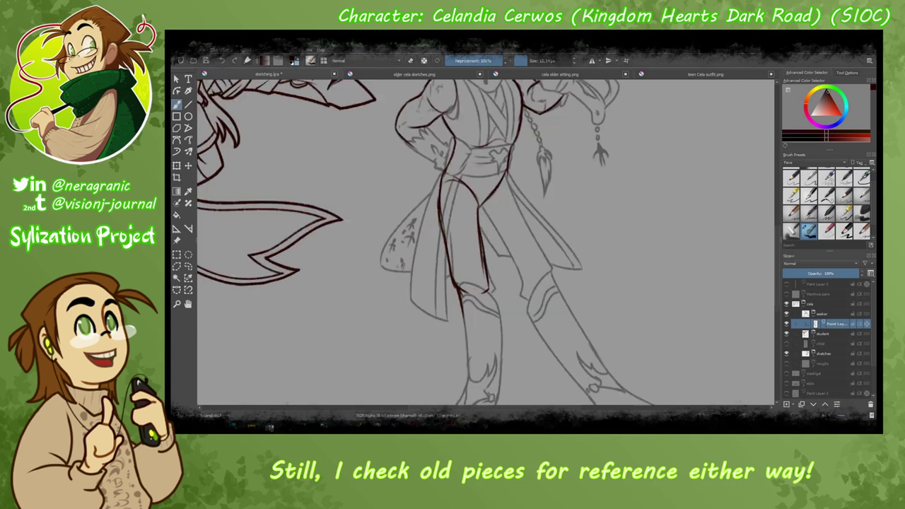
scroll(349, 366, up, 3)
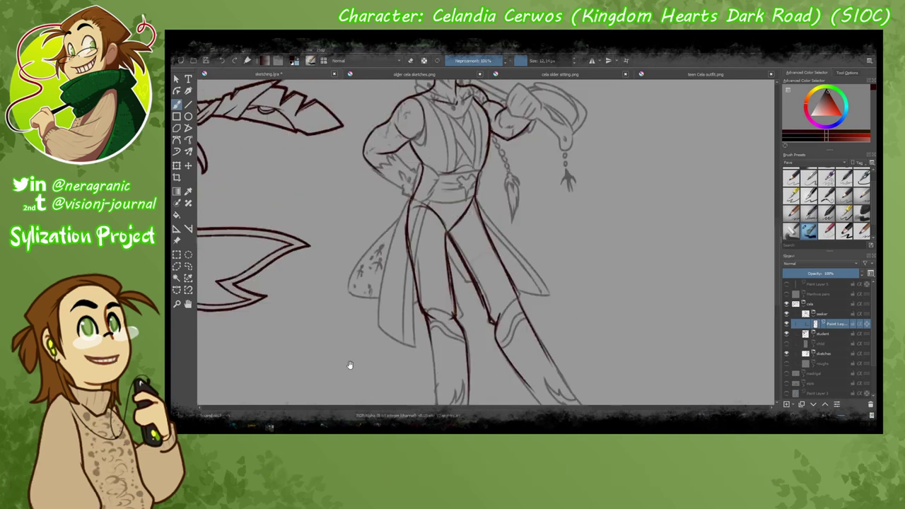
Draw the seeker's hand on the hip, the raised fist and the keyblade handle passing through it.
scroll(392, 243, up, 3)
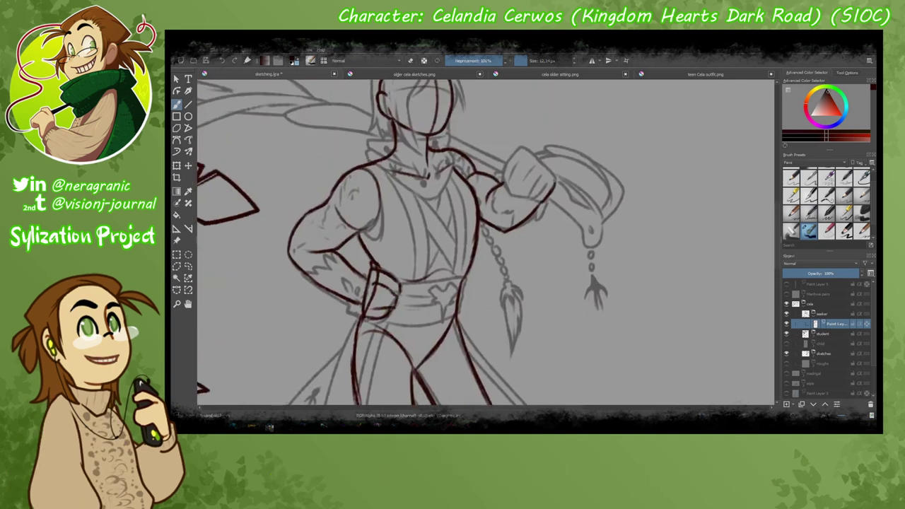
key(plus)
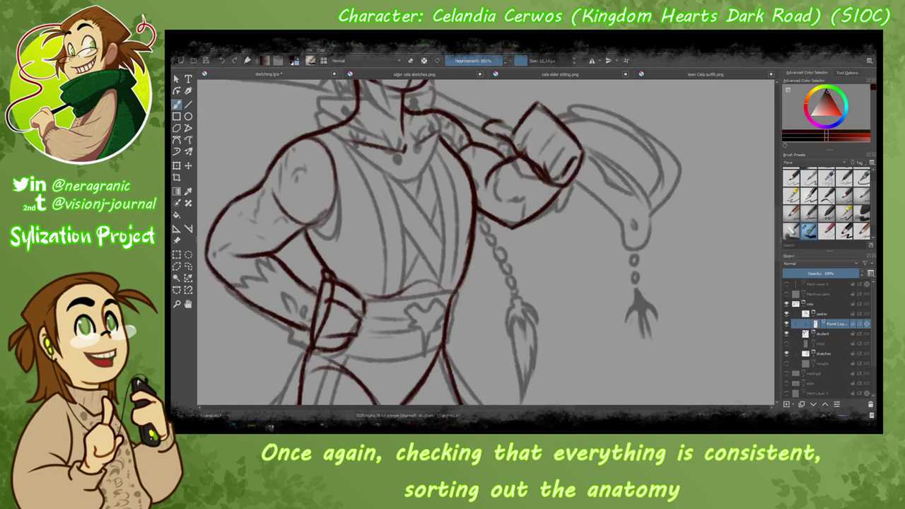
scroll(573, 176, up, 3)
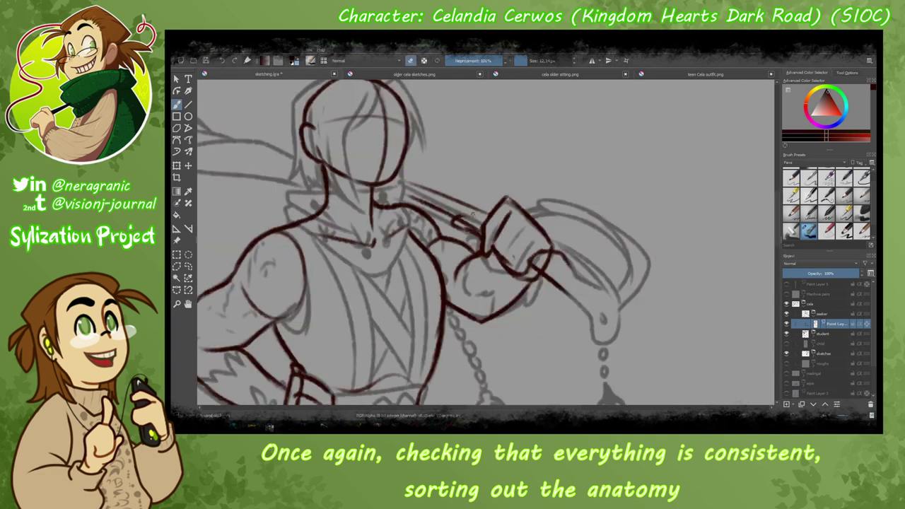
scroll(485, 243, down, 3)
scroll(485, 242, up, 5)
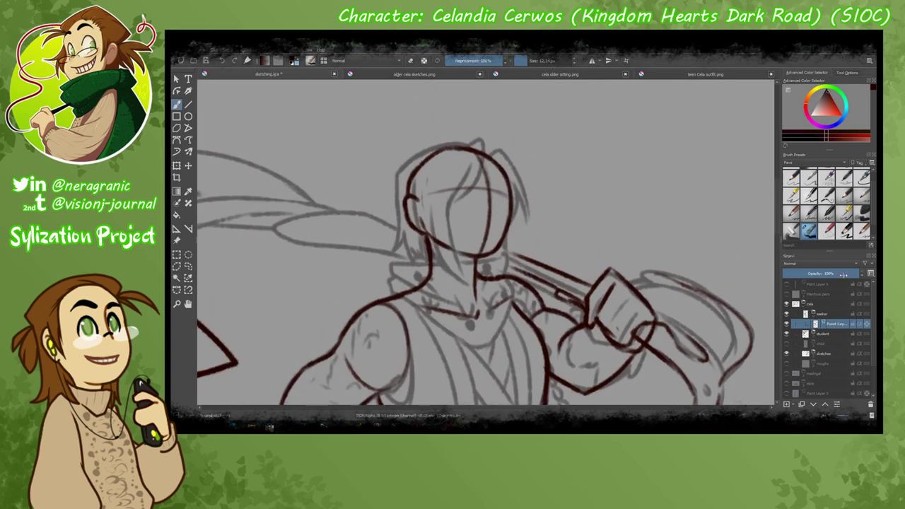
Close the teen Cela outfit reference and draw the seeker's swept fringe and jagged hair outline around the head in dark strokes.
scroll(457, 141, up, 2)
key(ctrl+w)
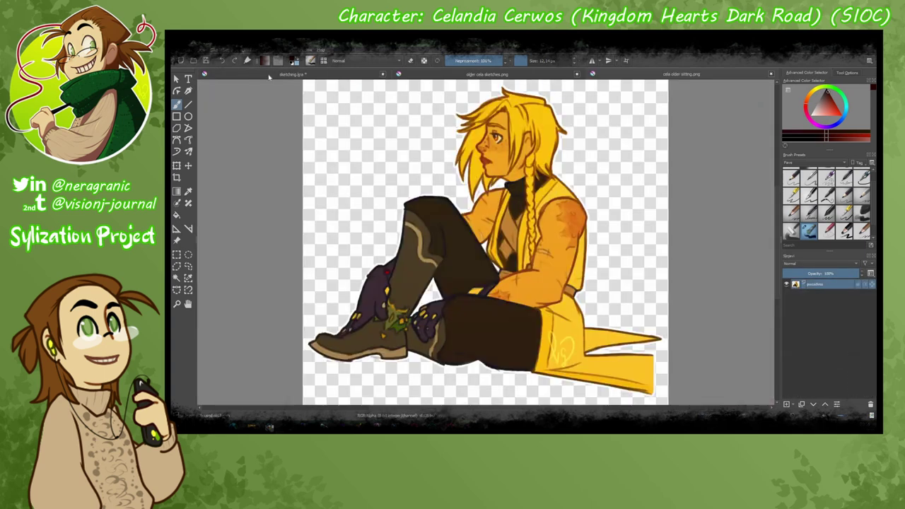
key(ctrl+Tab)
key(ctrl+shift+Tab)
key(ctrl+Tab)
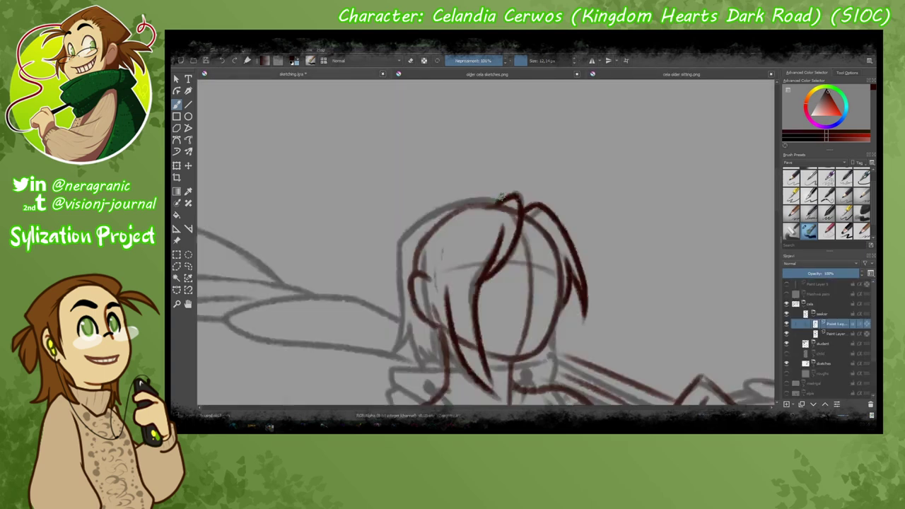
scroll(527, 196, down, 2)
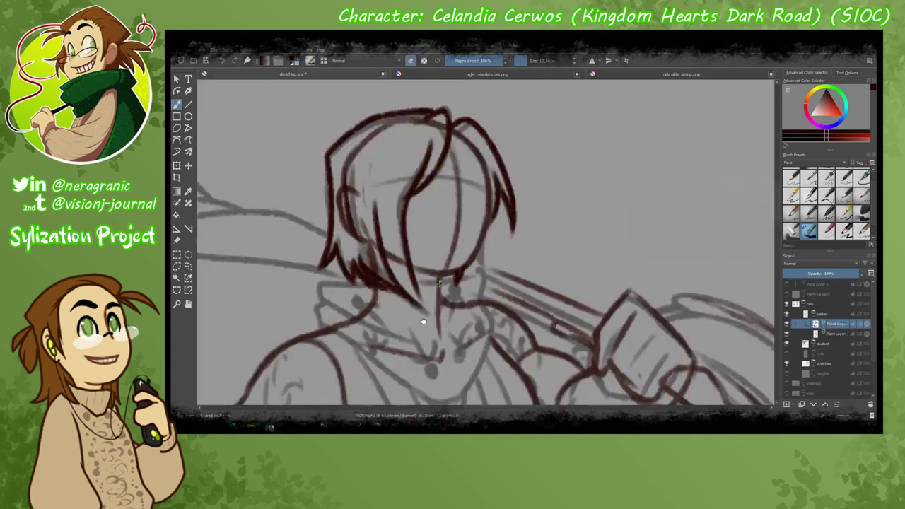
drag(420, 221, 401, 197)
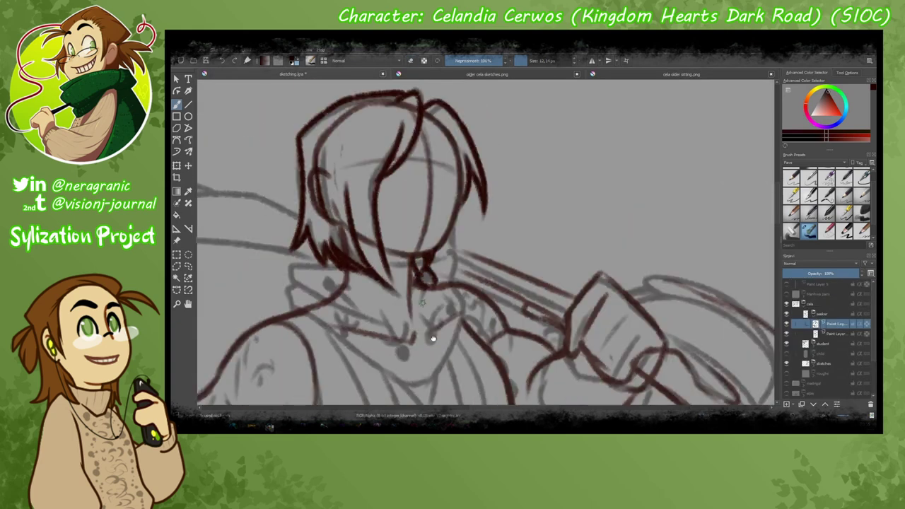
Draw the seeker's long braid hanging from the neck past the waist, ending in a pointed tassel-like tuft.
drag(433, 339, 358, 229)
drag(415, 292, 386, 221)
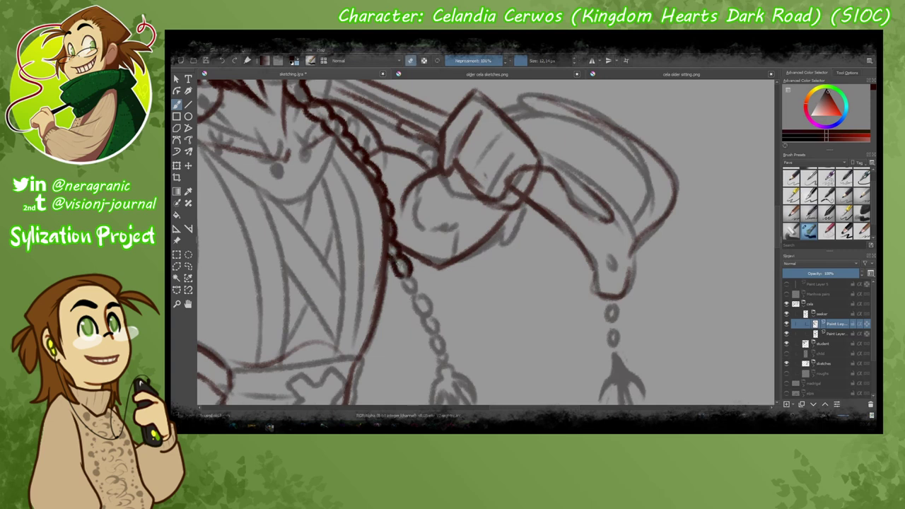
drag(444, 354, 425, 251)
mouse_move(422, 270)
mouse_down()
mouse_move(438, 281)
mouse_move(411, 326)
mouse_up()
drag(412, 327, 407, 278)
drag(452, 255, 440, 317)
drag(441, 277, 428, 364)
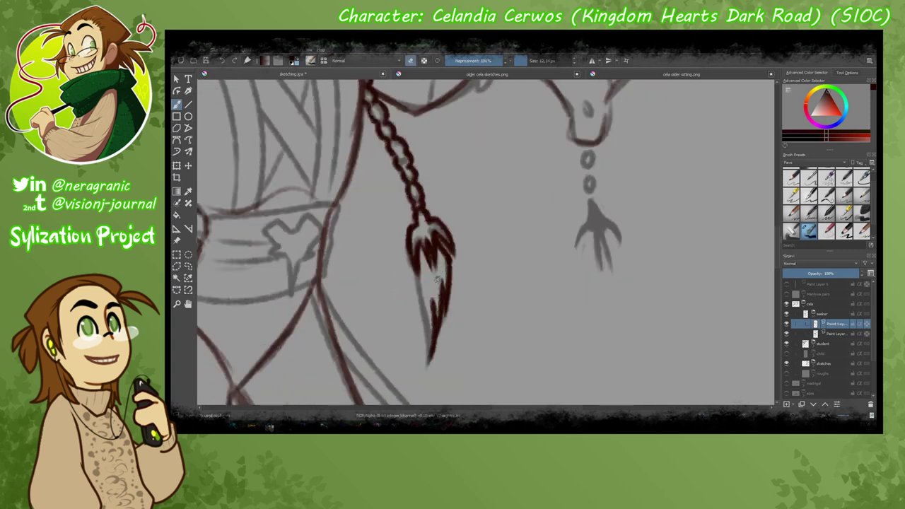
Hide the hair layer and draw the seeker's folded, pointed scarf around the neck on a separate layer.
drag(417, 268, 580, 495)
drag(495, 212, 510, 315)
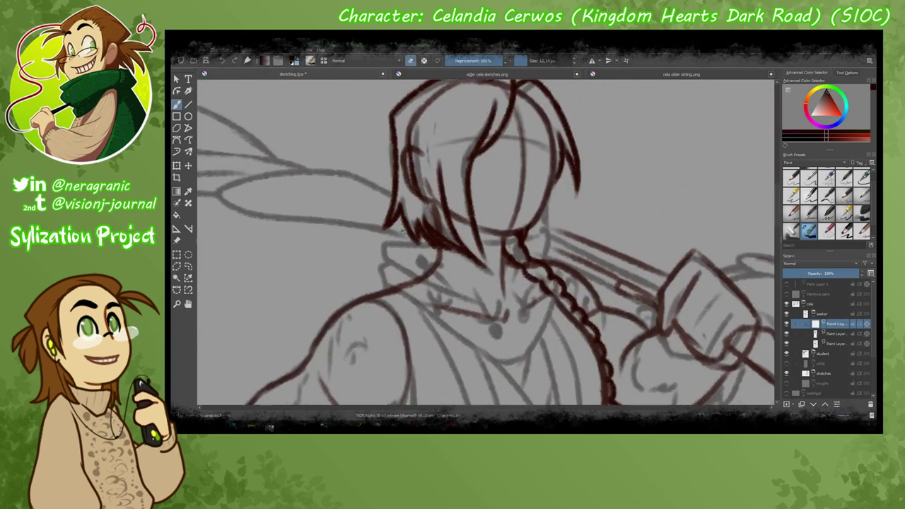
drag(380, 243, 488, 303)
drag(382, 283, 555, 364)
click(785, 337)
drag(540, 233, 440, 244)
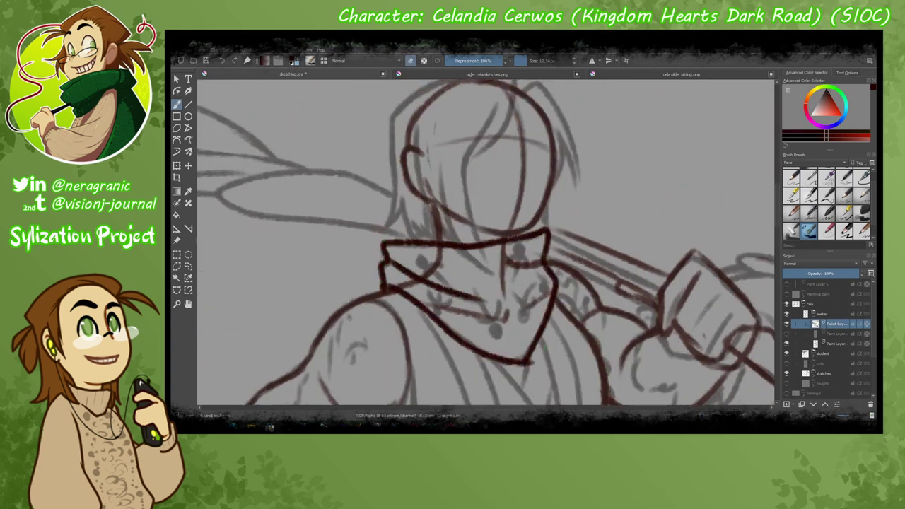
Draw the long vertical edges of the vest from under the scarf down to the waist.
drag(385, 256, 357, 125)
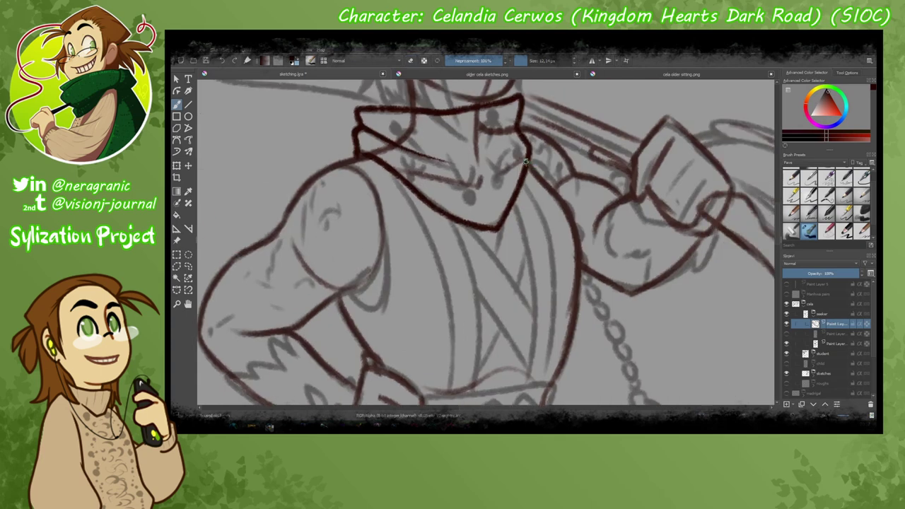
drag(453, 220, 481, 393)
drag(513, 206, 534, 385)
drag(389, 173, 452, 386)
drag(527, 183, 552, 389)
Clean up the vest's edge lines and draw its armhole around the shoulder of the bent arm.
key(e)
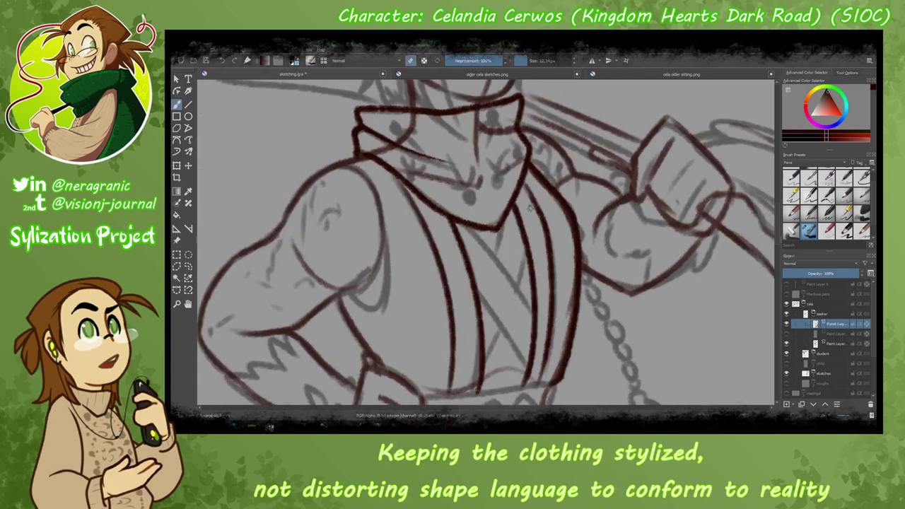
drag(399, 187, 451, 352)
drag(451, 353, 453, 327)
key(e)
drag(333, 135, 357, 267)
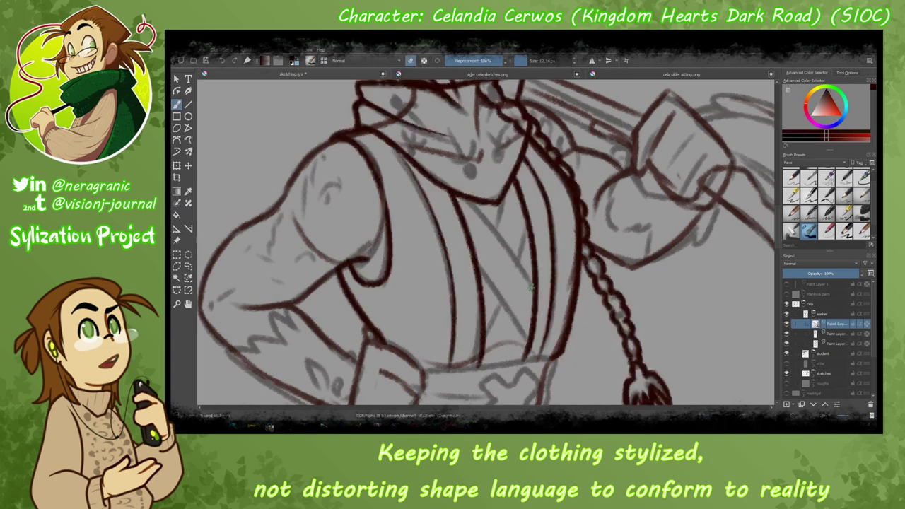
Erase the overlapping arm line at the vest's armhole on the body layer and return to the clothing layer.
key(Page_Down)
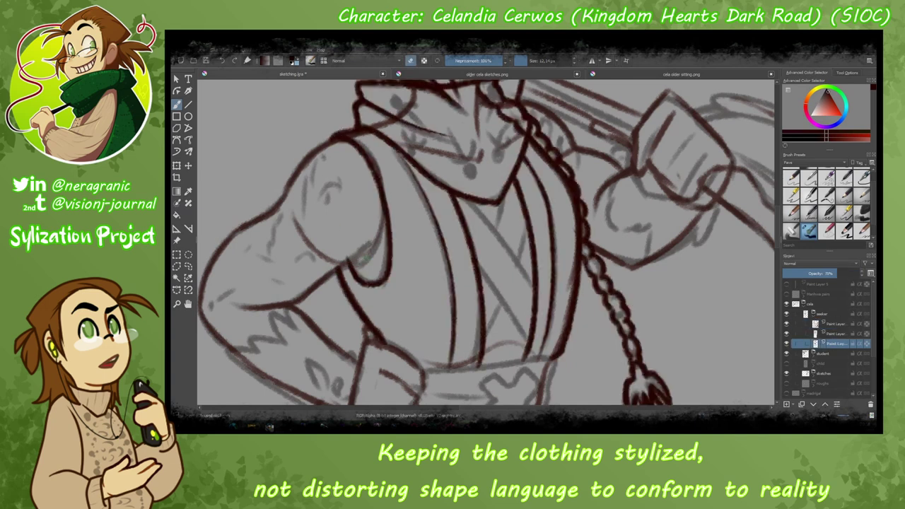
drag(368, 268, 339, 256)
key(Page_Up)
key(Page_Up)
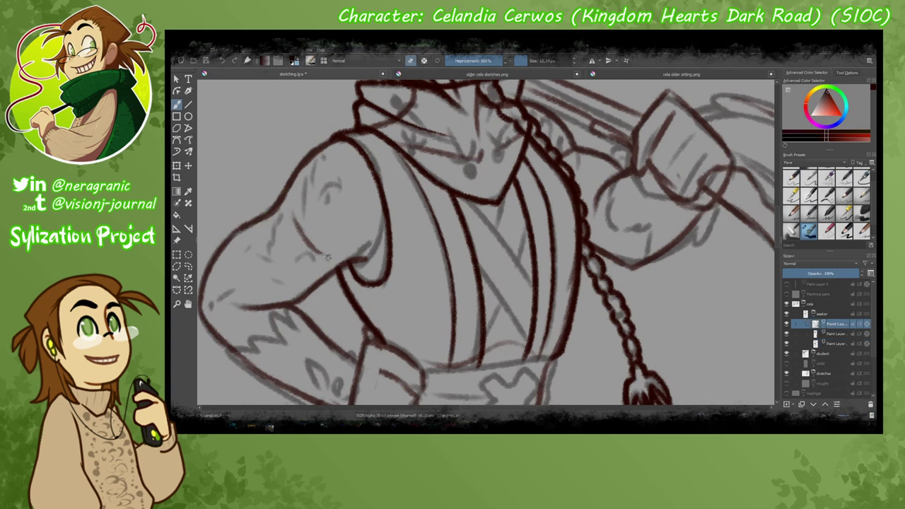
Outline the wide waist sash below the vest and add fold lines across it.
scroll(424, 247, down, 3)
mouse_move(411, 277)
mouse_down()
mouse_move(546, 272)
mouse_move(524, 347)
mouse_up()
drag(520, 340, 347, 353)
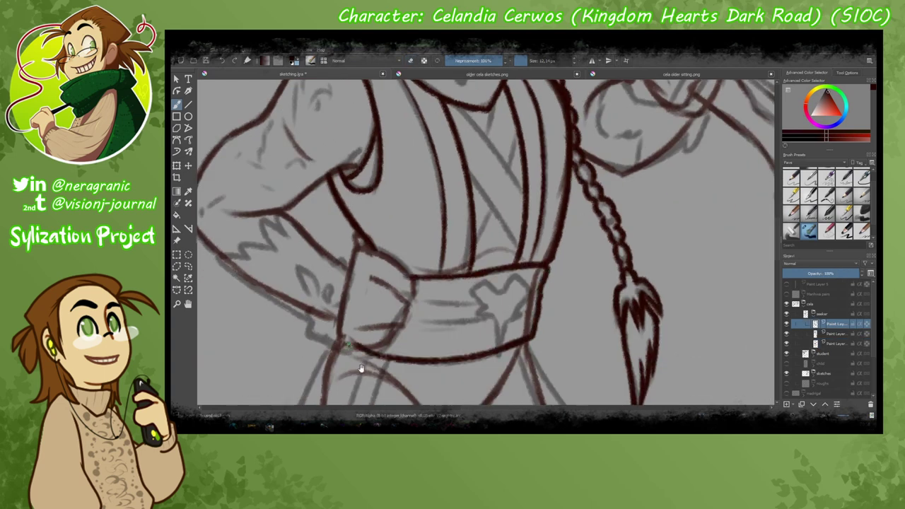
scroll(425, 282, down, 2)
drag(497, 304, 379, 318)
drag(464, 279, 370, 287)
drag(485, 256, 405, 265)
Draw the star-shaped emblem on the sash in a new layer and erase the sash lines behind it.
key(Insert)
key(e)
drag(476, 247, 503, 253)
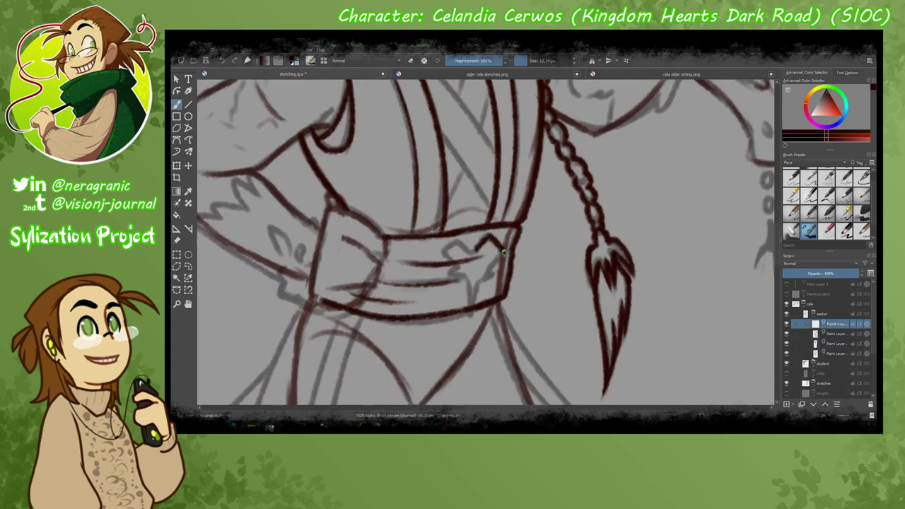
key(Page_Down)
key(e)
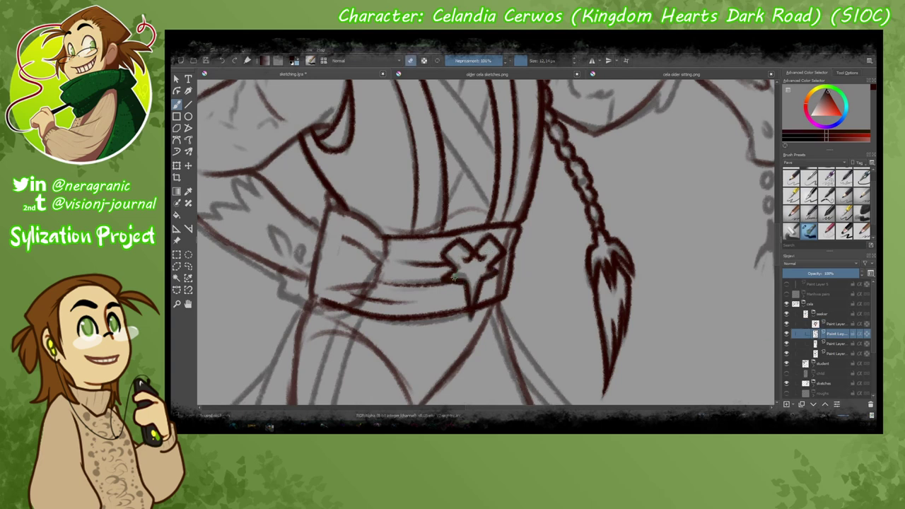
Draw the crossed wraps inside the vest opening and remove the line sections that overlap the vest and each other.
click(816, 325)
scroll(473, 240, up, 3)
drag(439, 213, 516, 329)
drag(524, 181, 471, 329)
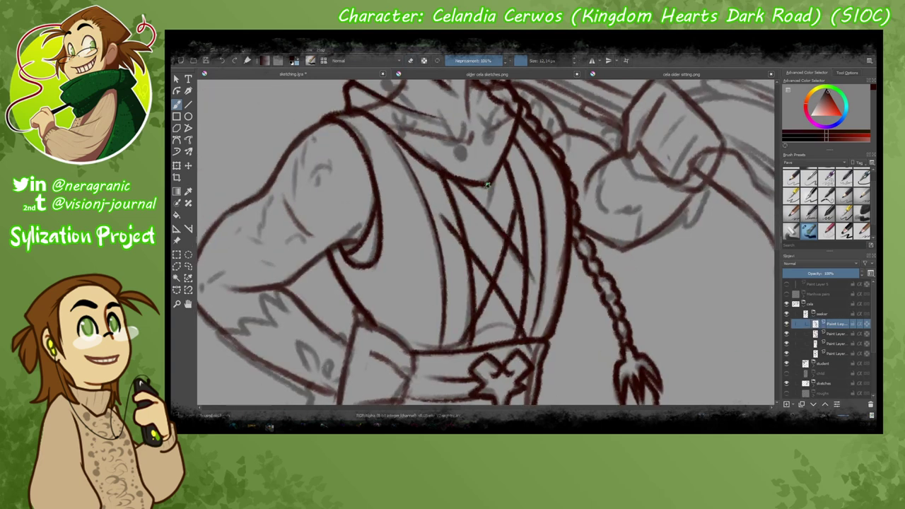
drag(496, 163, 469, 251)
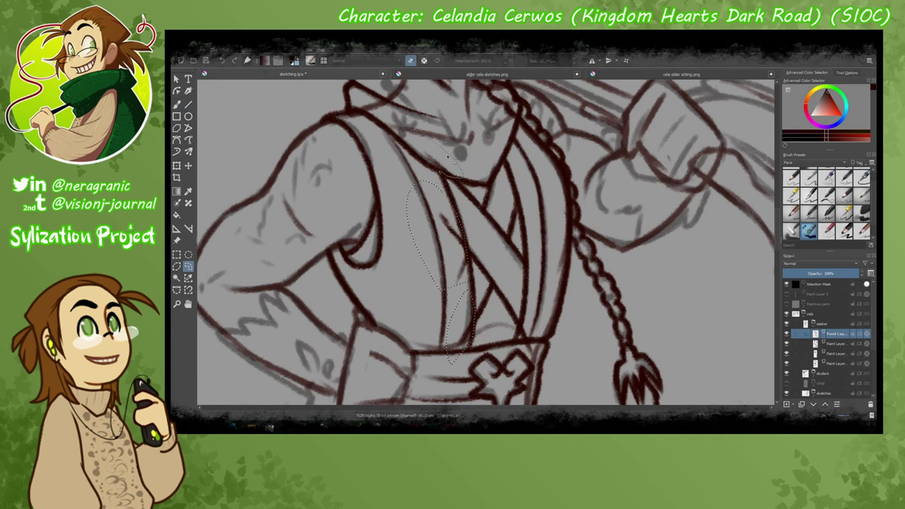
drag(523, 177, 513, 339)
scroll(502, 311, down, 1)
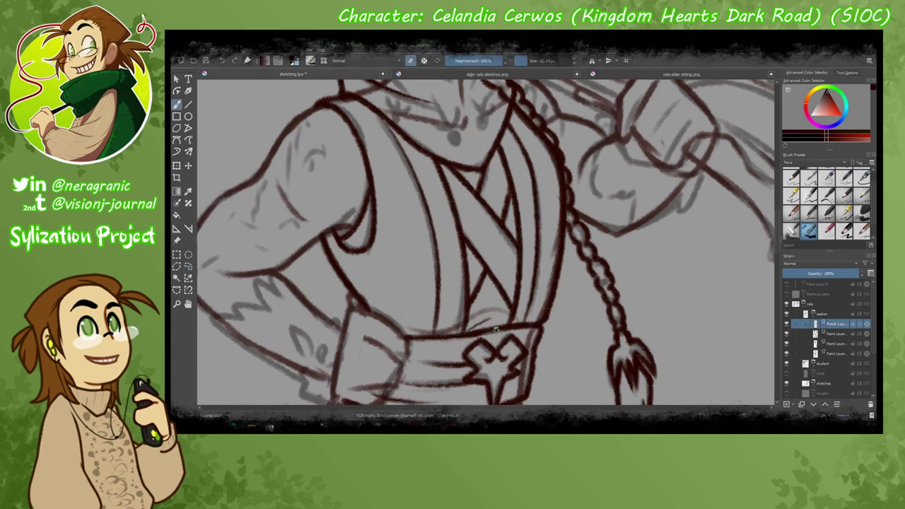
Draw the angular coat tail flaring out from the sash beside the braid, with a border strip along its outer edge.
scroll(496, 329, down, 4)
scroll(425, 248, down, 2)
scroll(356, 104, up, 2)
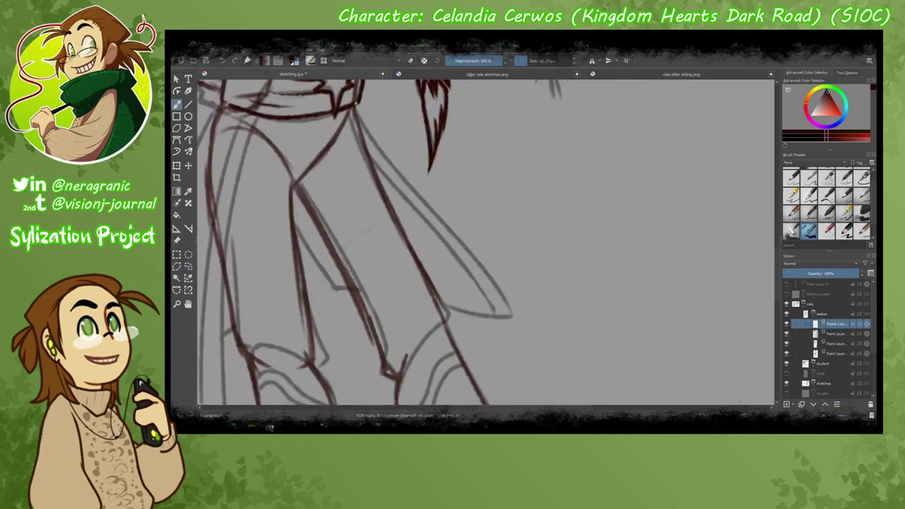
scroll(356, 104, up, 2)
scroll(451, 218, down, 1)
mouse_move(397, 152)
mouse_down()
mouse_move(558, 354)
mouse_move(365, 324)
mouse_up()
key(ctrl+z)
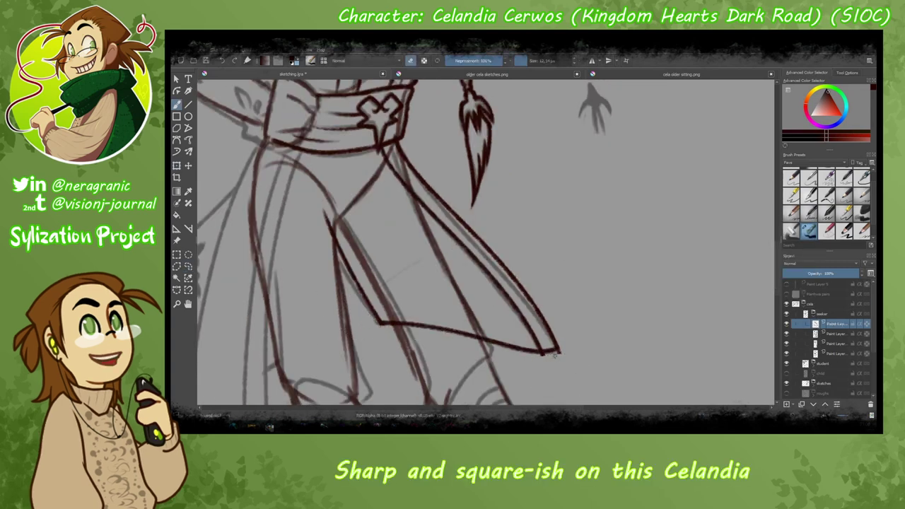
Draw the long coat panel hanging below the hand on the hip, duplicating its edge line to form a border strip.
scroll(324, 213, down, 3)
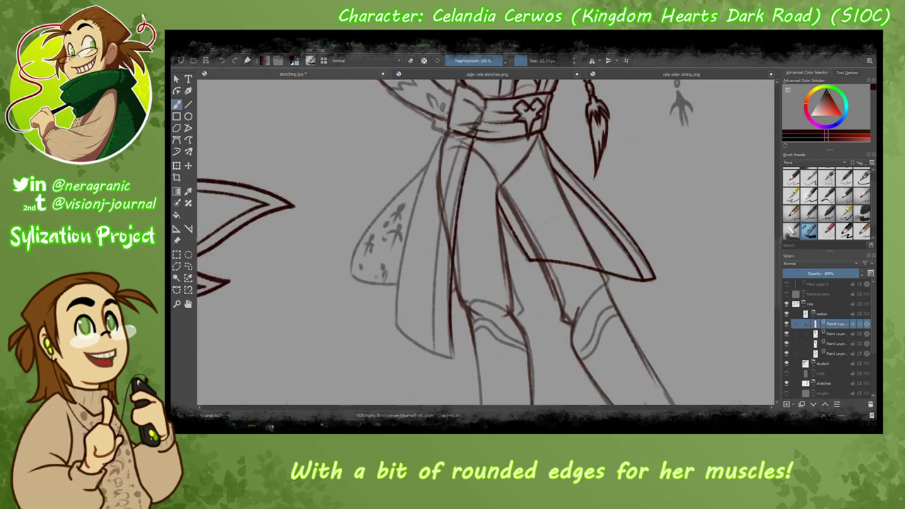
drag(467, 142, 455, 385)
scroll(406, 271, up, 3)
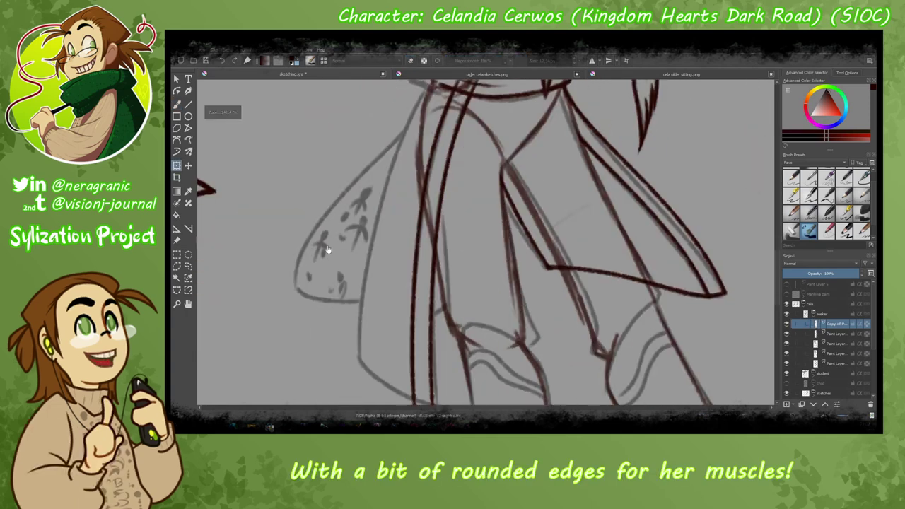
drag(324, 272, 423, 329)
scroll(393, 174, up, 5)
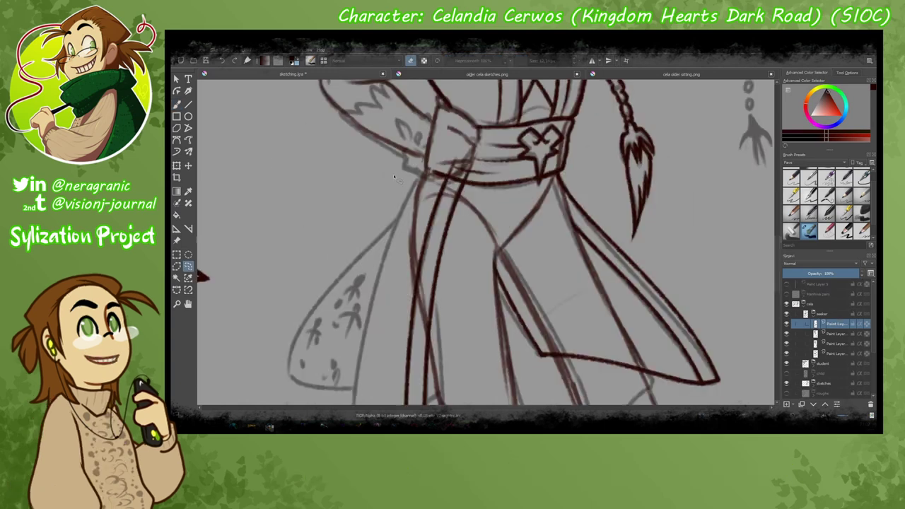
click(787, 324)
click(787, 324)
key(b)
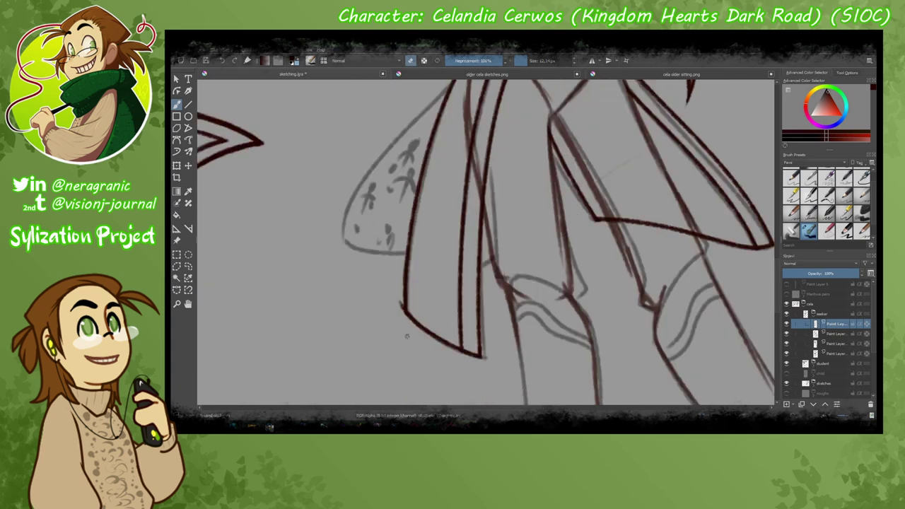
Try a wide curved outline for the coat's rear flap using a duplicated and transformed line.
scroll(366, 328, down, 4)
drag(475, 277, 503, 254)
key(minus)
key(minus)
key(minus)
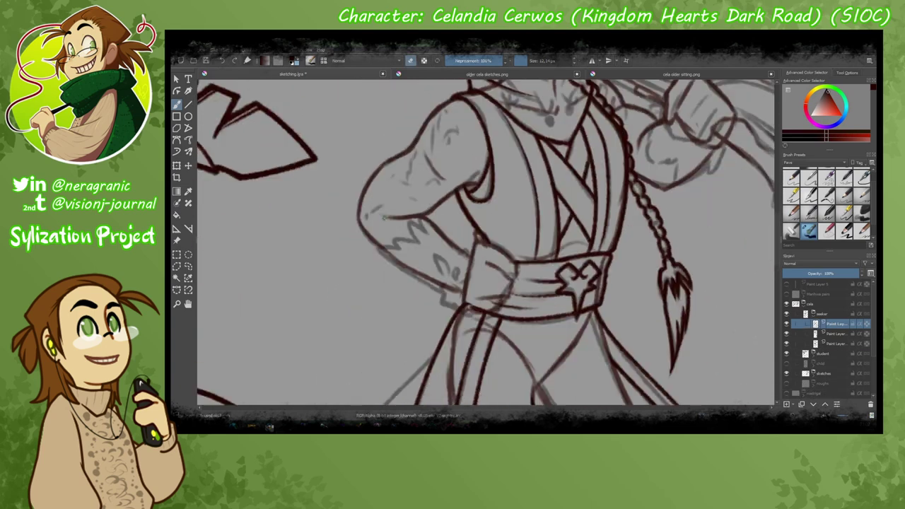
scroll(453, 346, up, 4)
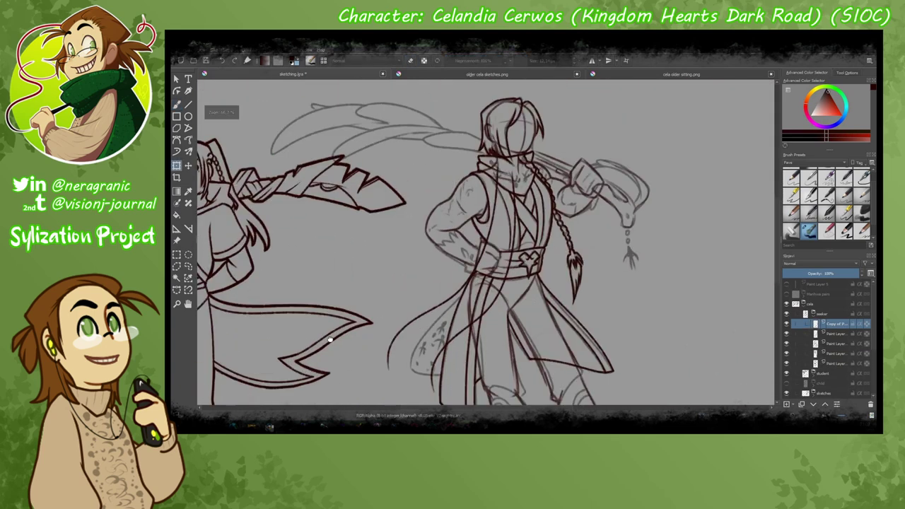
key(minus)
key(ctrl+e)
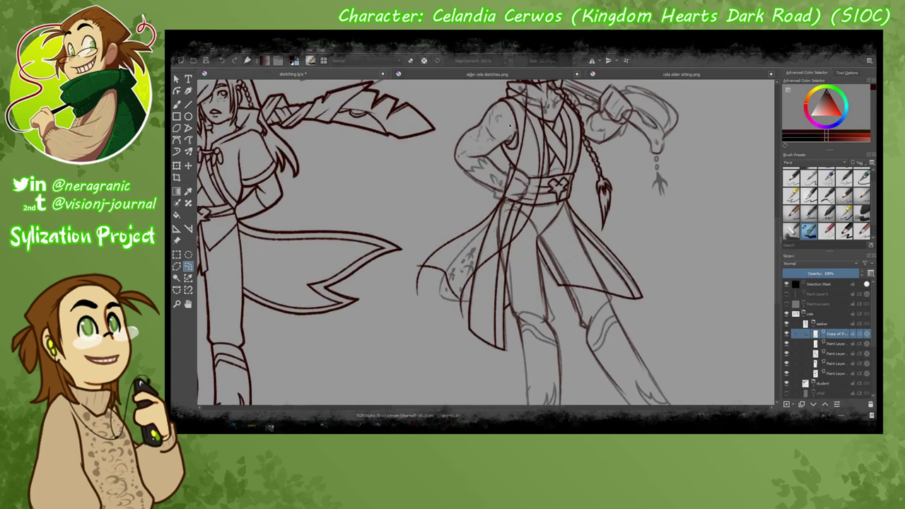
key(minus)
key(ctrl+z)
scroll(493, 276, up, 5)
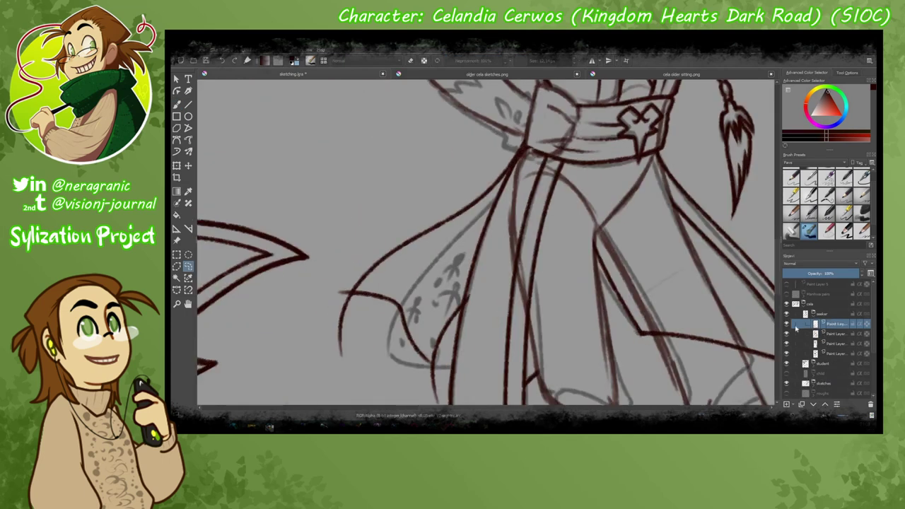
Shape a narrower rear coat flap following the sketch, add its curved hem and merge the duplicated line down.
scroll(493, 276, down, 2)
key(b)
scroll(493, 276, up, 3)
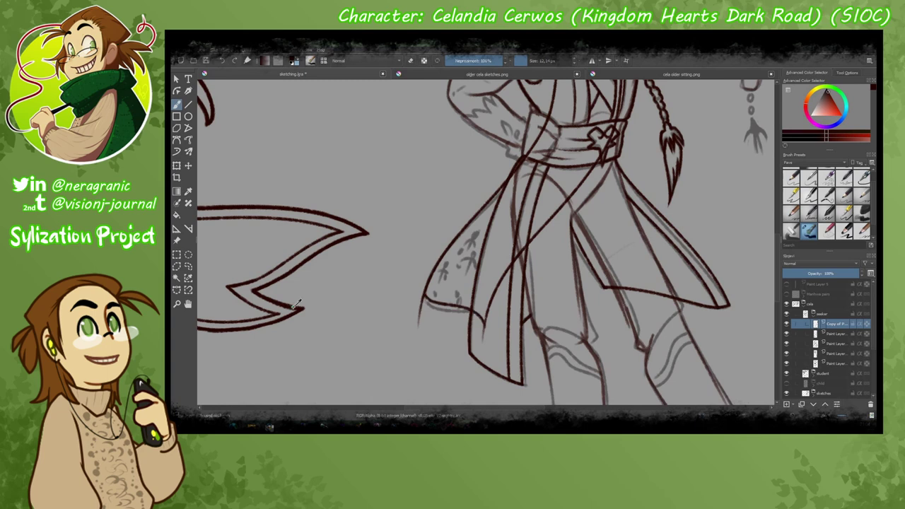
key(ctrl+r)
scroll(297, 304, up, 3)
scroll(380, 312, up, 2)
key(ctrl+e)
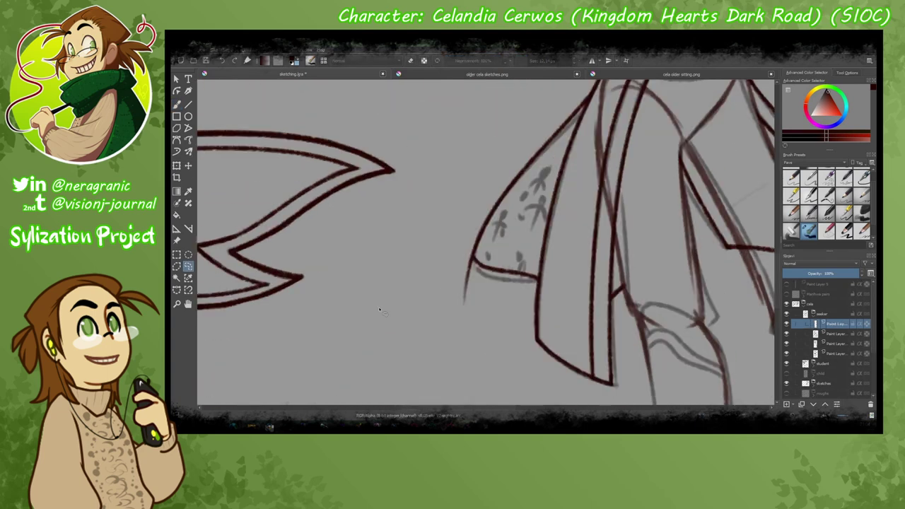
Select the neck and torso areas on the body layer and remove the body lines covered by the scarf and vest.
scroll(380, 311, down, 5)
key(Page_Down)
key(b)
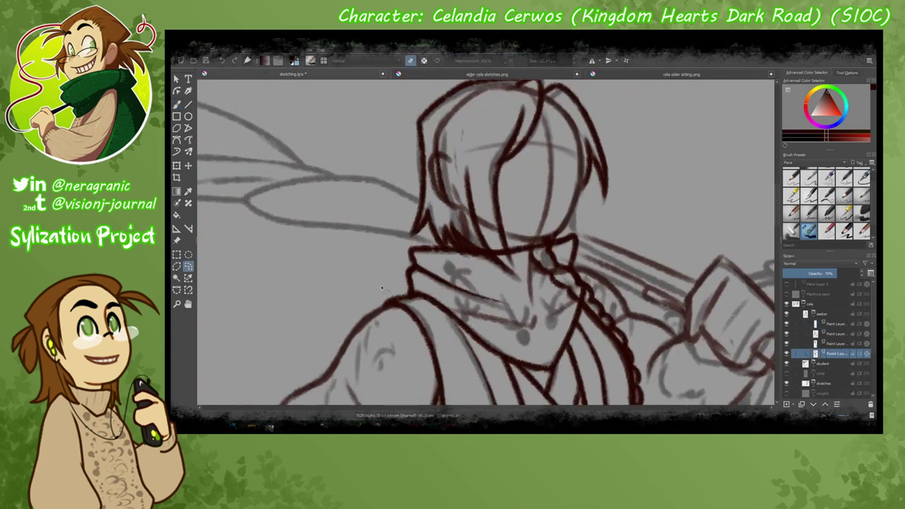
scroll(442, 266, down, 3)
scroll(496, 383, down, 2)
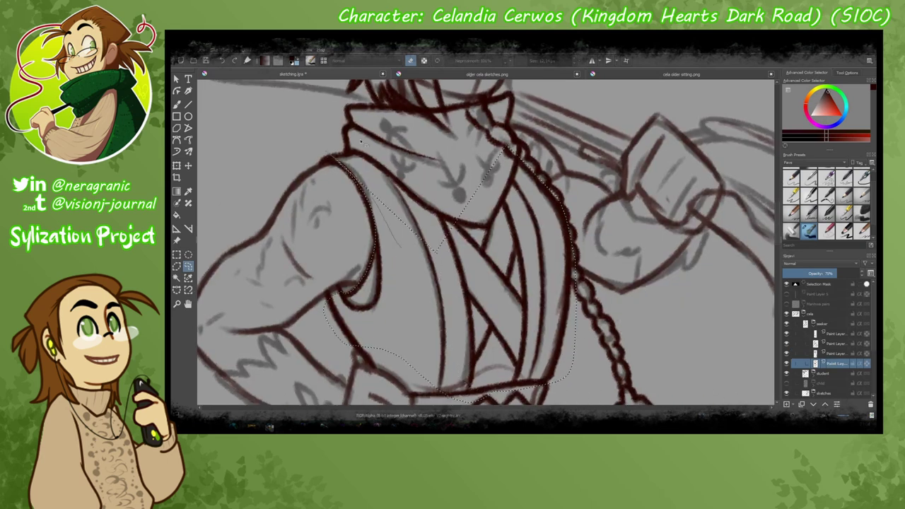
key(Page_Up)
scroll(496, 383, down, 2)
scroll(474, 213, up, 5)
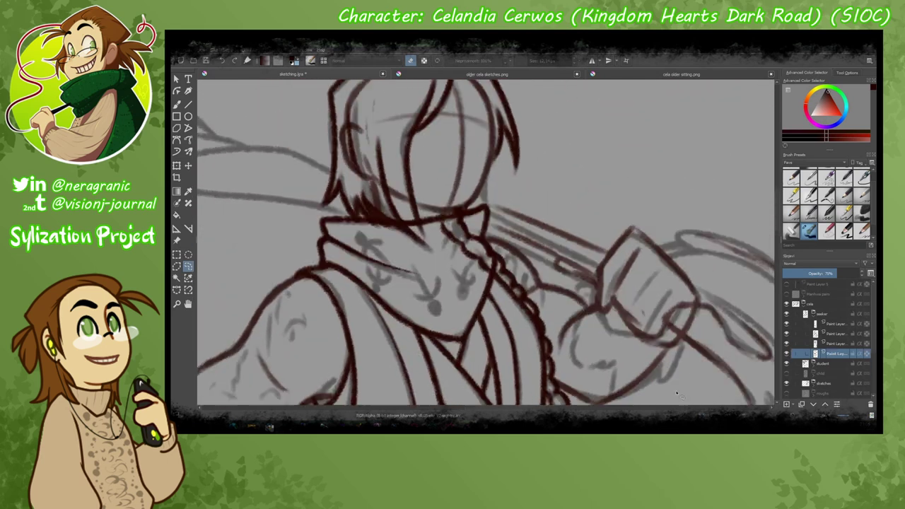
Clear the selection and erase the part of the braid that overlaps the scarf.
key(ctrl+shift+a)
key(b)
key(Page_Up)
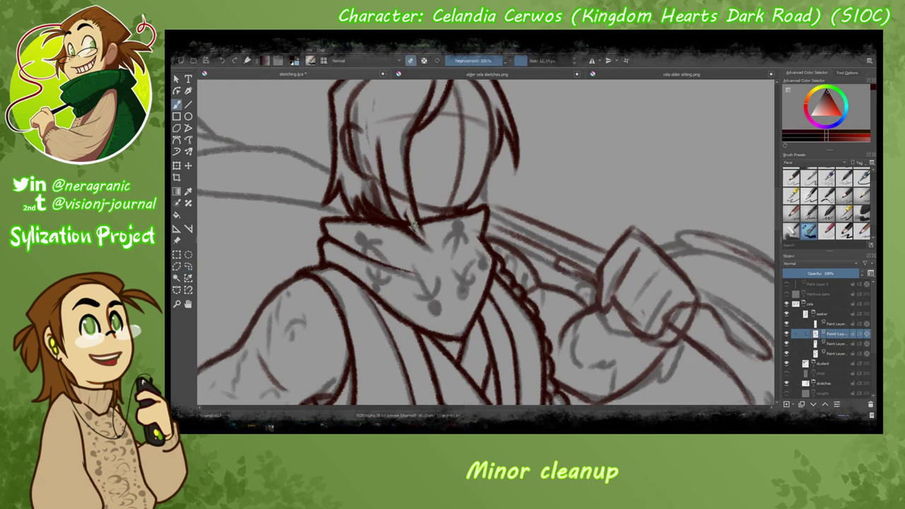
Erase the scarf's upper edge where the front hair strand overlaps it.
key(Page_Down)
drag(405, 235, 355, 225)
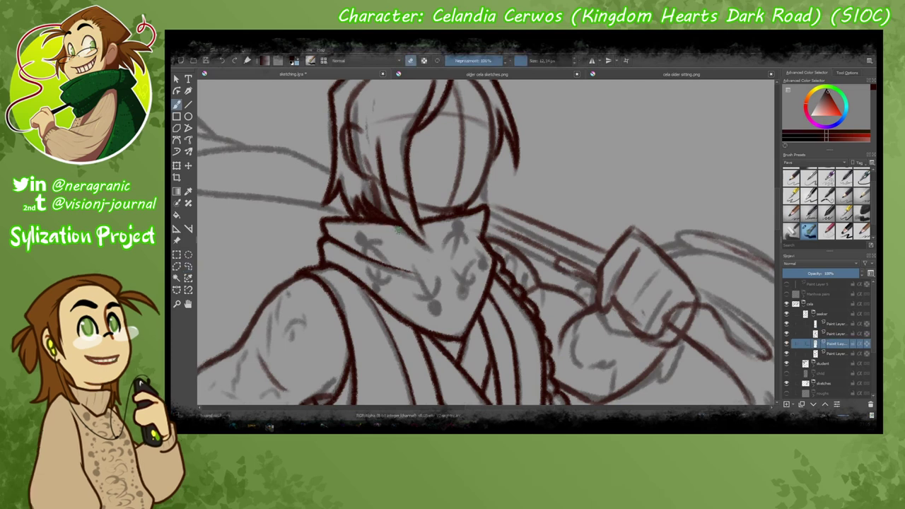
scroll(283, 340, down, 2)
key(Page_Up)
key(Page_Up)
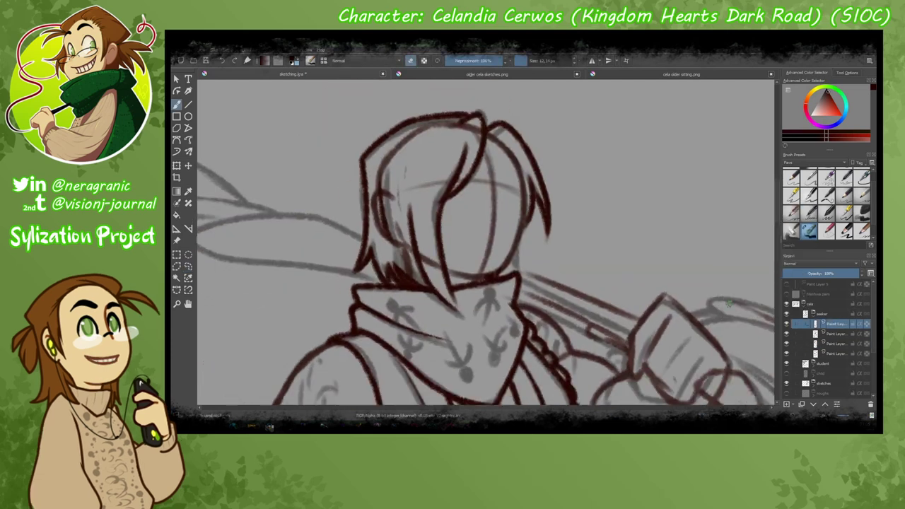
Draw the trousers over the thighs, with crease lines at the crotch and angled hems at the knees.
scroll(304, 262, up, 5)
scroll(438, 186, down, 3)
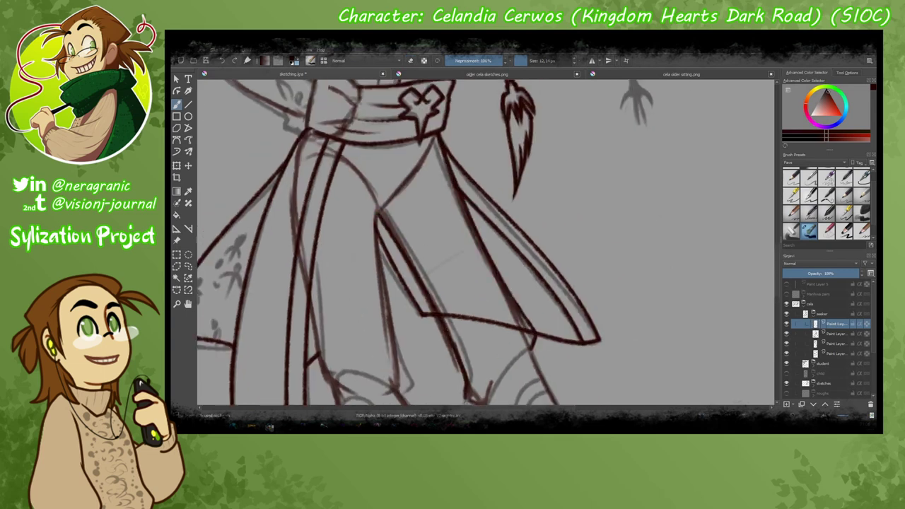
scroll(438, 186, up, 3)
drag(432, 191, 465, 374)
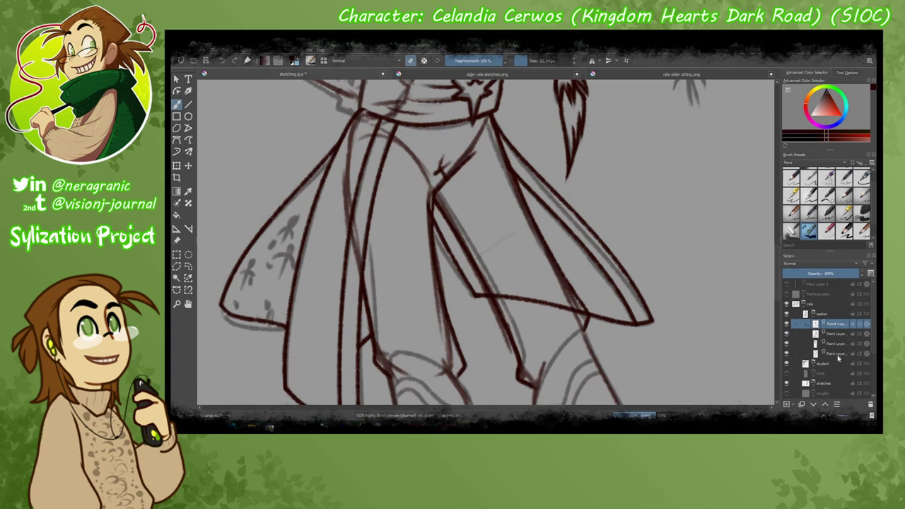
Duplicate the body layer, select the hips and thighs on the copy, remove the lines covered by the clothing and clear the selection.
key(ctrl+j)
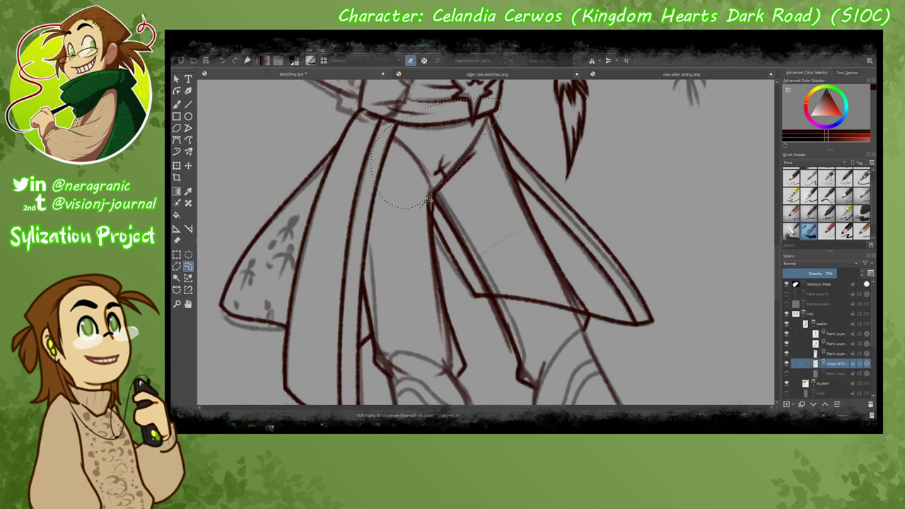
scroll(565, 390, up, 1)
mouse_move(433, 237)
mouse_down()
mouse_move(488, 382)
mouse_move(435, 205)
mouse_up()
scroll(461, 277, up, 2)
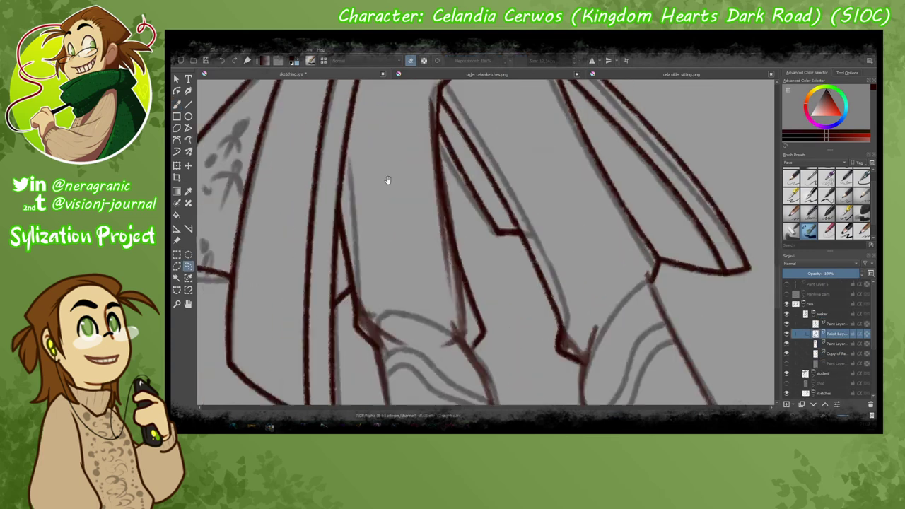
key(ctrl+shift+a)
Tidy the trouser lines and remove the knee and lower-leg body lines where the boots go.
key(Page_Up)
key(Page_Up)
key(Page_Up)
key(b)
scroll(460, 272, up, 3)
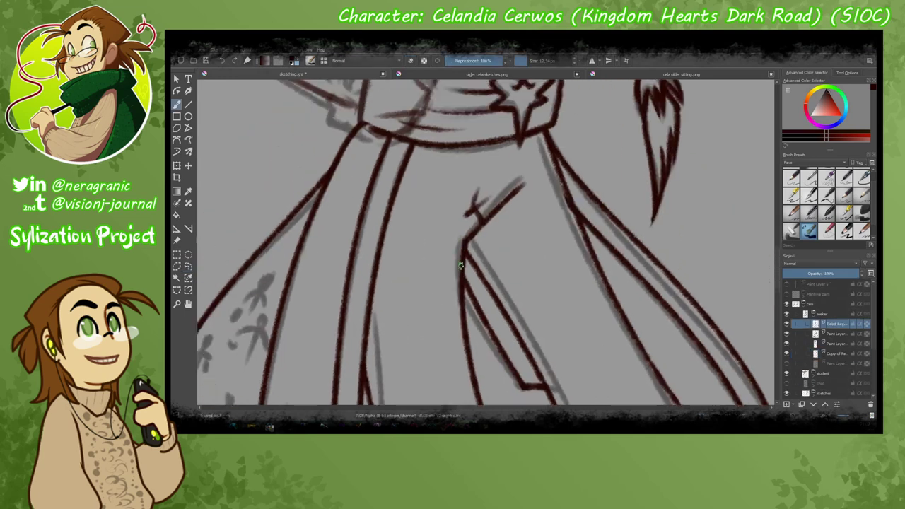
scroll(474, 209, down, 5)
scroll(474, 209, up, 2)
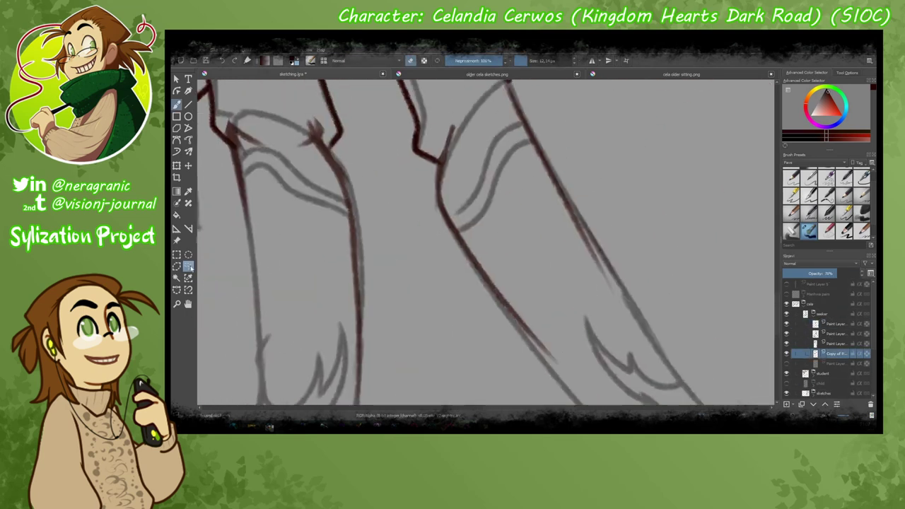
scroll(637, 318, down, 3)
scroll(771, 398, up, 3)
scroll(771, 398, up, 3)
Outline the outstretched leg's boot following the sketch, with a curved knee guard, long straight shaft and pointed toe.
drag(488, 142, 505, 276)
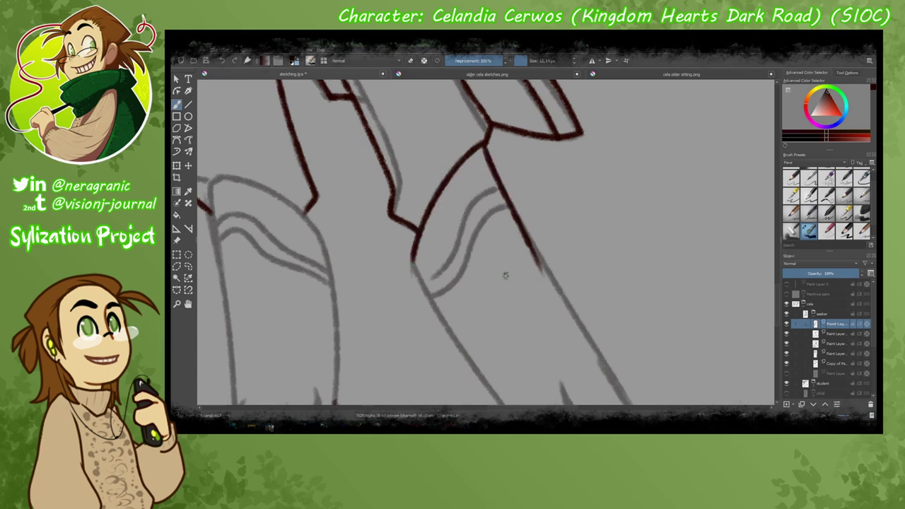
key(ctrl+z)
scroll(506, 276, down, 3)
mouse_move(339, 81)
mouse_down()
mouse_move(435, 228)
mouse_move(403, 343)
mouse_up()
scroll(359, 323, down, 3)
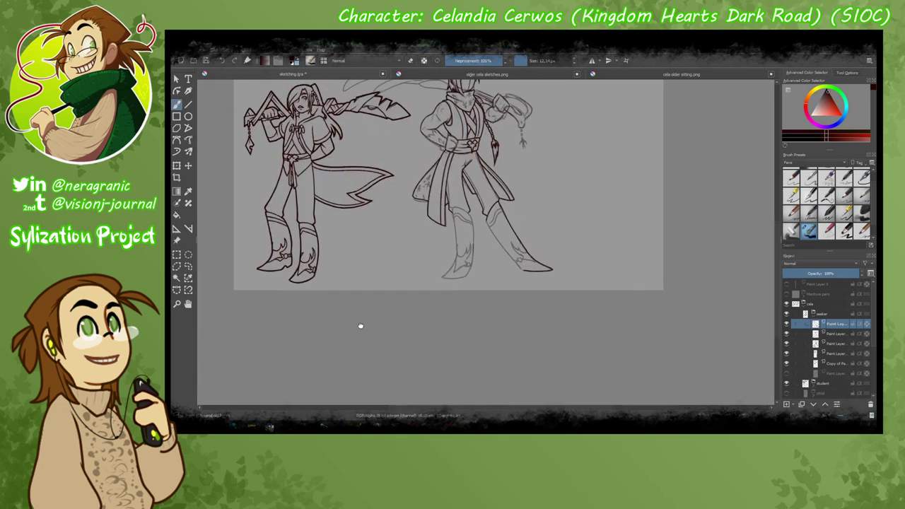
scroll(359, 323, up, 3)
click(286, 74)
click(287, 75)
drag(361, 150, 496, 350)
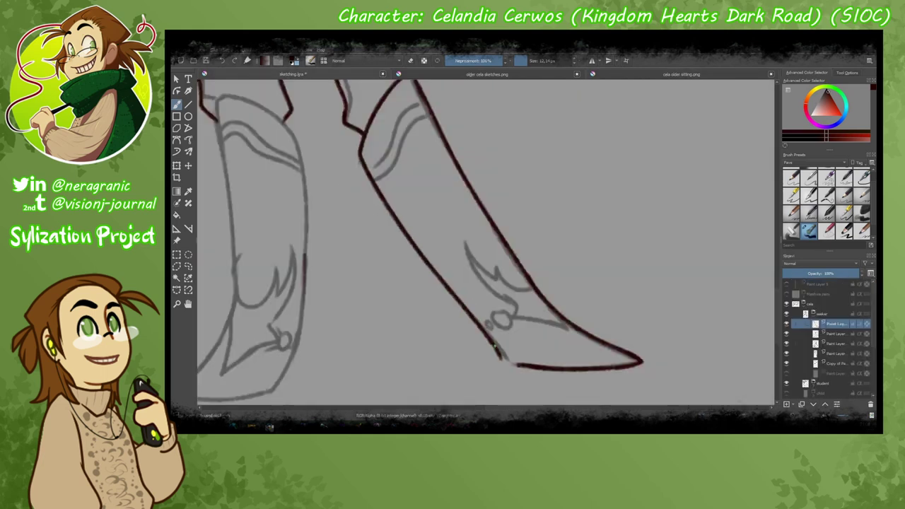
Add the wavy double band below the outstretched boot's knee guard and draw the winged ornament around its ankle.
scroll(433, 207, up, 3)
drag(456, 199, 434, 208)
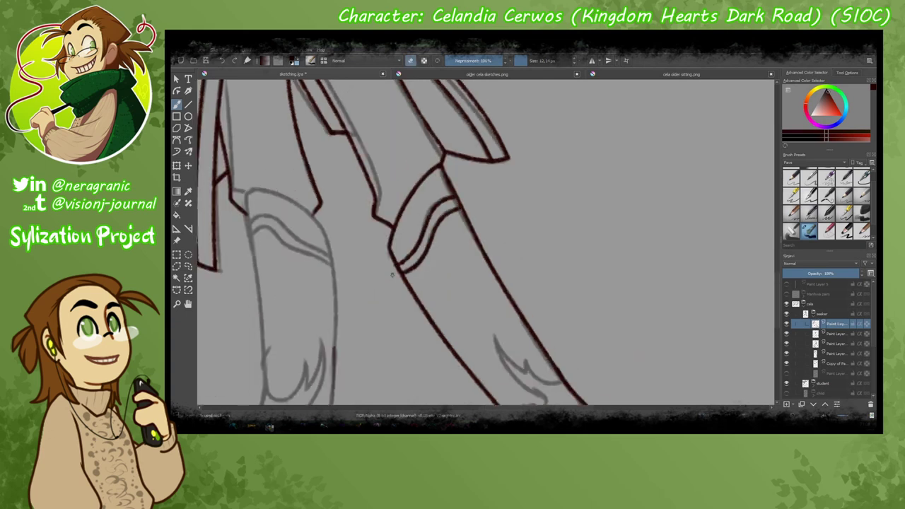
scroll(393, 275, down, 3)
drag(507, 300, 462, 289)
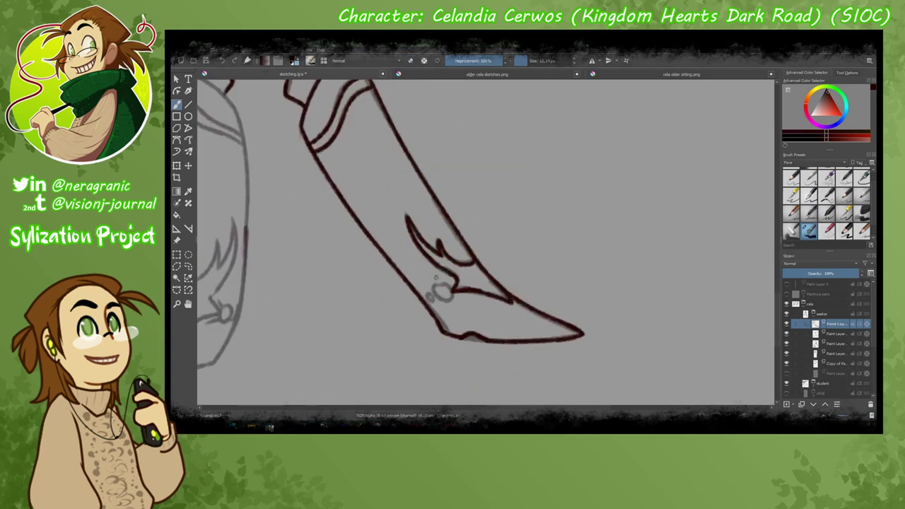
Outline the standing leg's boot with its knee guard, shaft and pointed foot, and add the winged ankle ornament.
scroll(508, 289, up, 5)
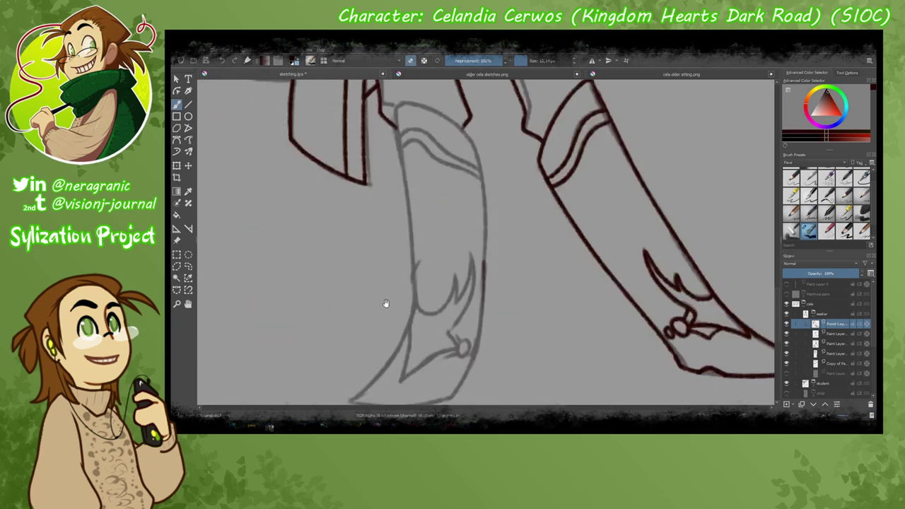
drag(493, 255, 414, 248)
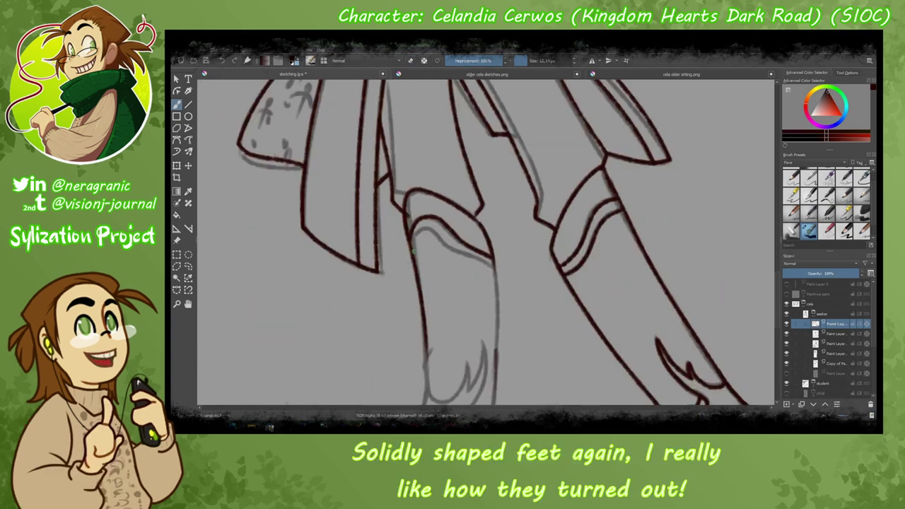
scroll(475, 259, down, 3)
drag(493, 363, 492, 164)
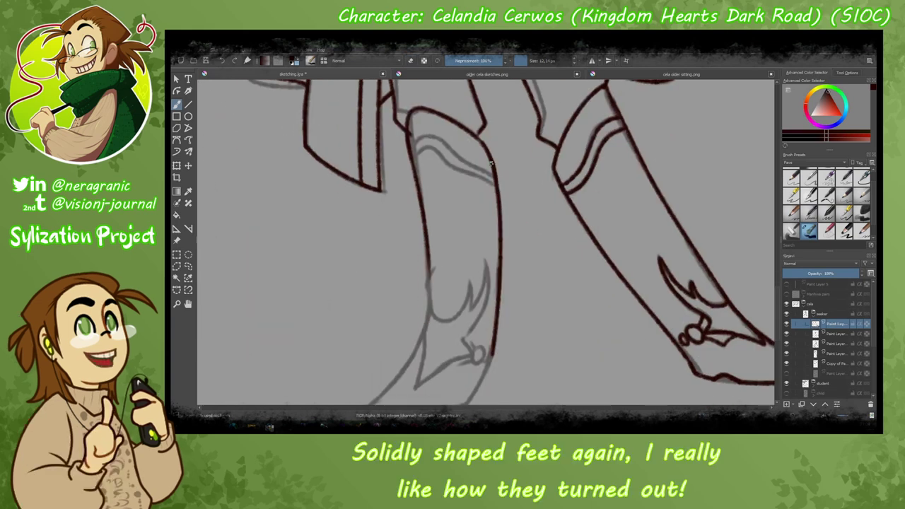
scroll(397, 380, down, 3)
mouse_move(507, 300)
mouse_down()
mouse_move(495, 322)
mouse_move(440, 270)
mouse_move(487, 234)
mouse_up()
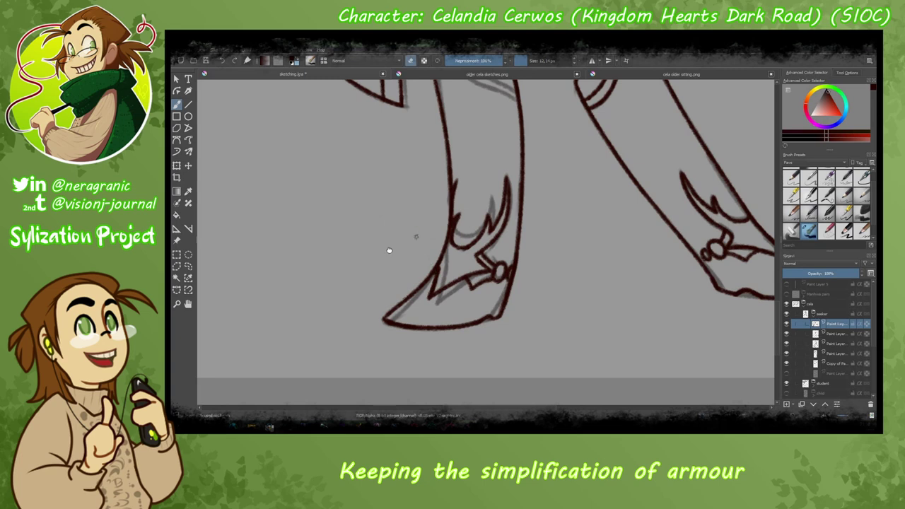
Form the standing boot's double knee band from a duplicated line, merge the copy down and erase the overhanging ends.
scroll(390, 262, up, 5)
drag(393, 263, 487, 286)
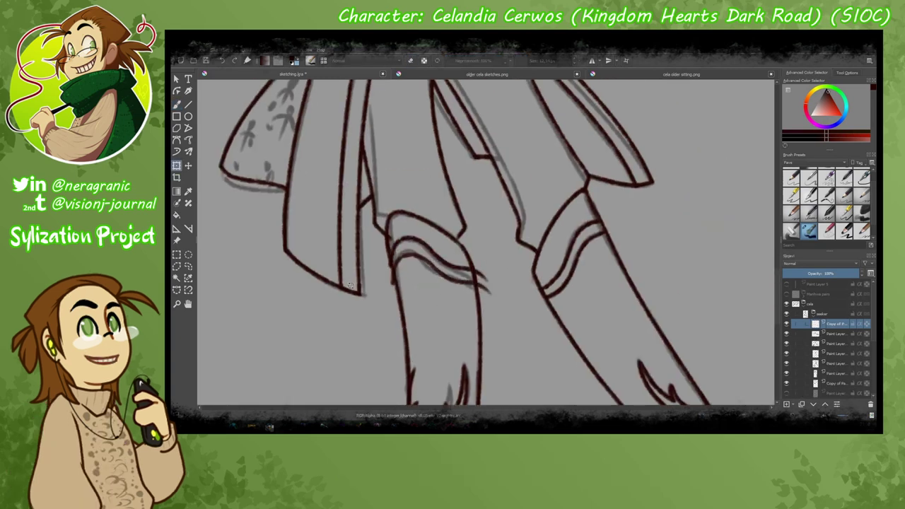
key(ctrl+e)
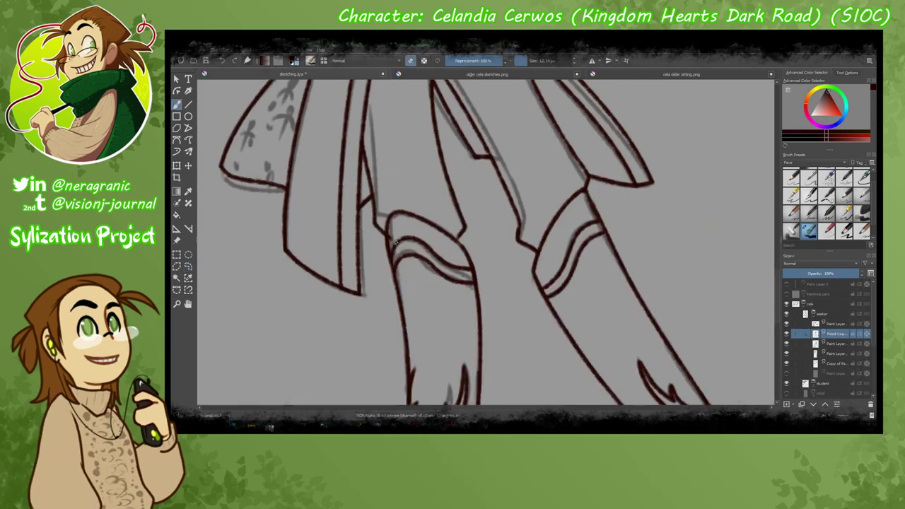
key(Page_Down)
key(Page_Down)
key(Page_Down)
scroll(354, 241, down, 5)
scroll(361, 244, up, 5)
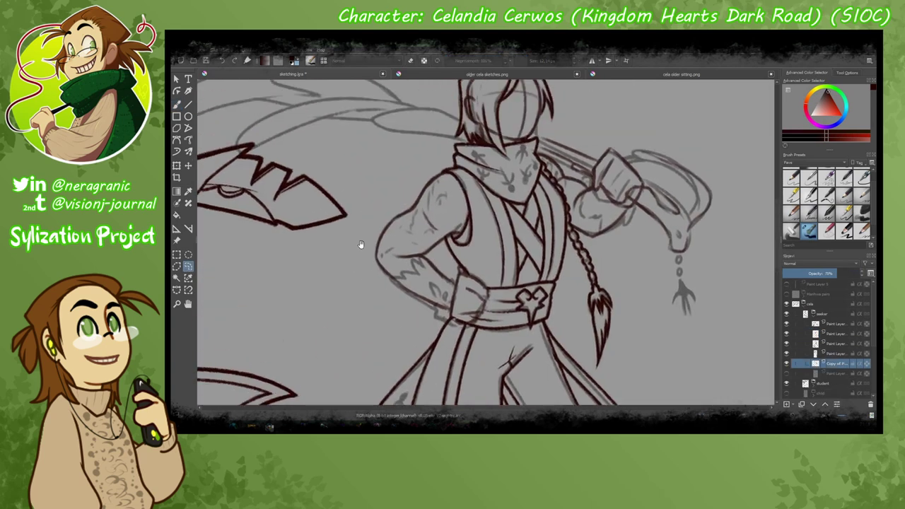
Merge the separate hair, clothing and boot line layers into a single layer above the body copy.
scroll(361, 246, up, 5)
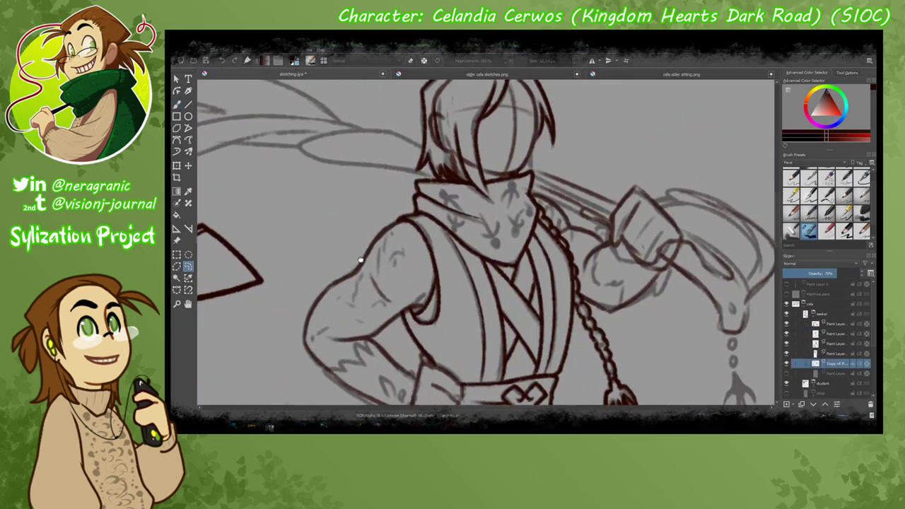
click(816, 324)
scroll(410, 237, down, 5)
key(ctrl+e)
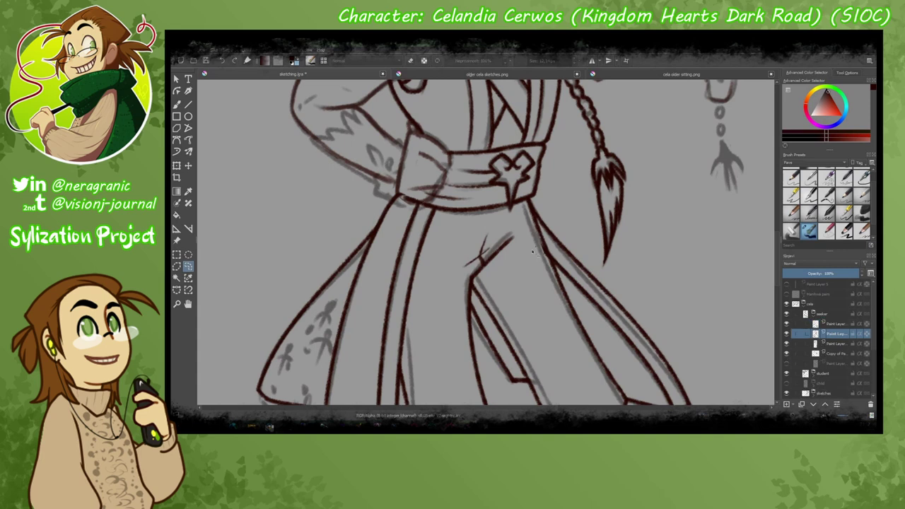
key(b)
scroll(410, 237, up, 10)
key(ctrl+e)
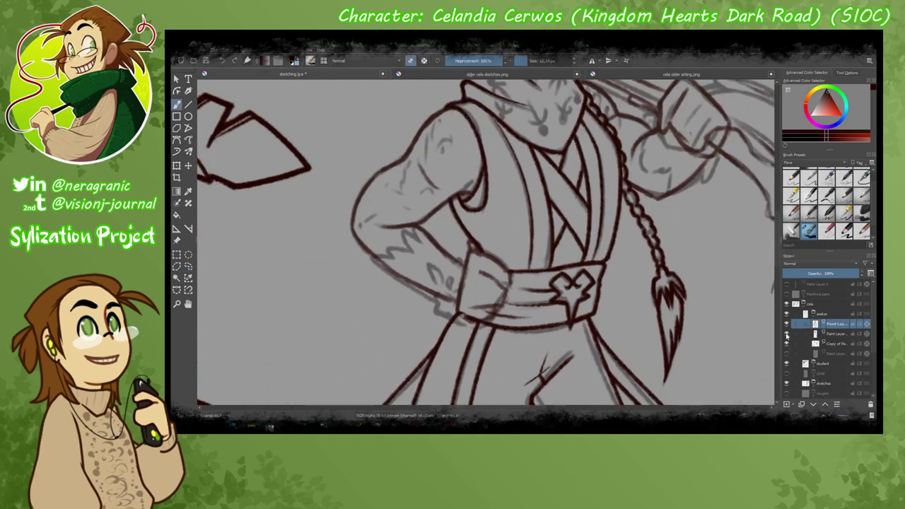
key(ctrl+z)
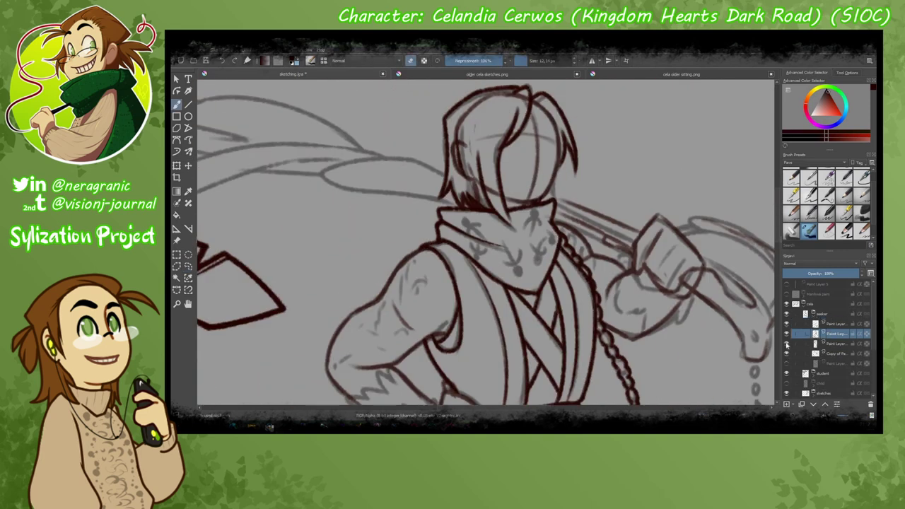
key(ctrl+e)
key(ctrl+e)
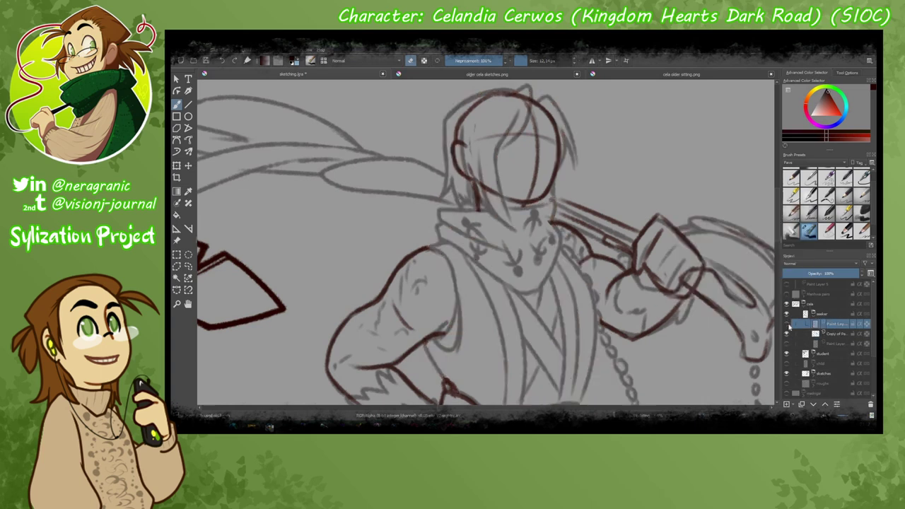
Show the merged clothing layer, add a new layer beneath it, hide the sketches and fade the body lines.
click(787, 323)
key(Insert)
key(e)
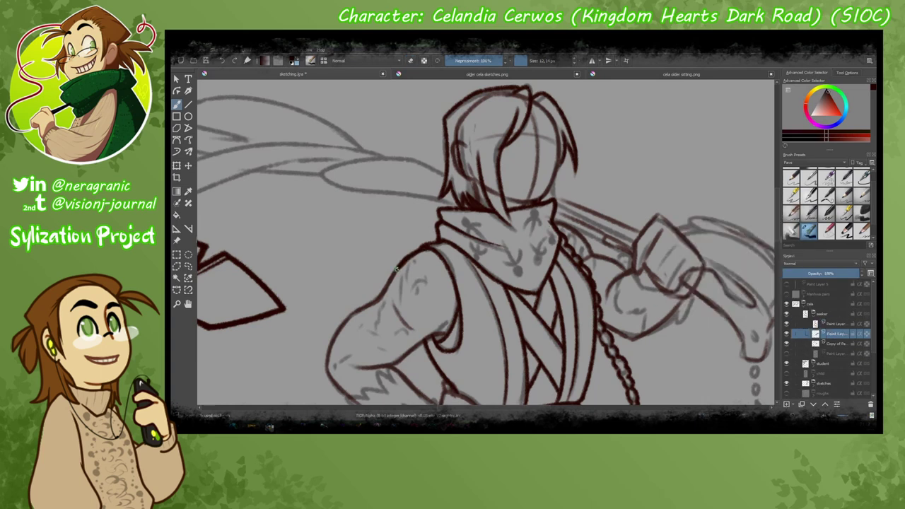
key(ctrl+z)
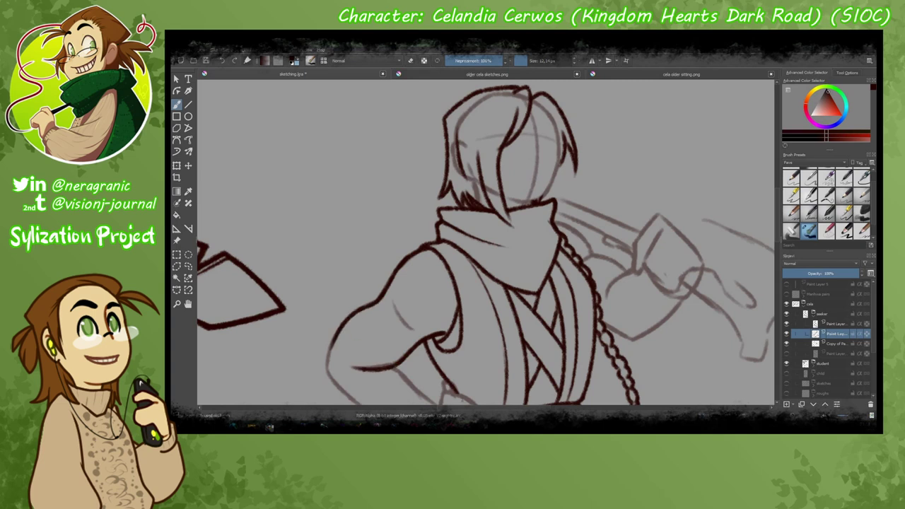
Redraw the arm on the hip and the raised forearm in dark lines over the faded body.
drag(391, 368, 426, 285)
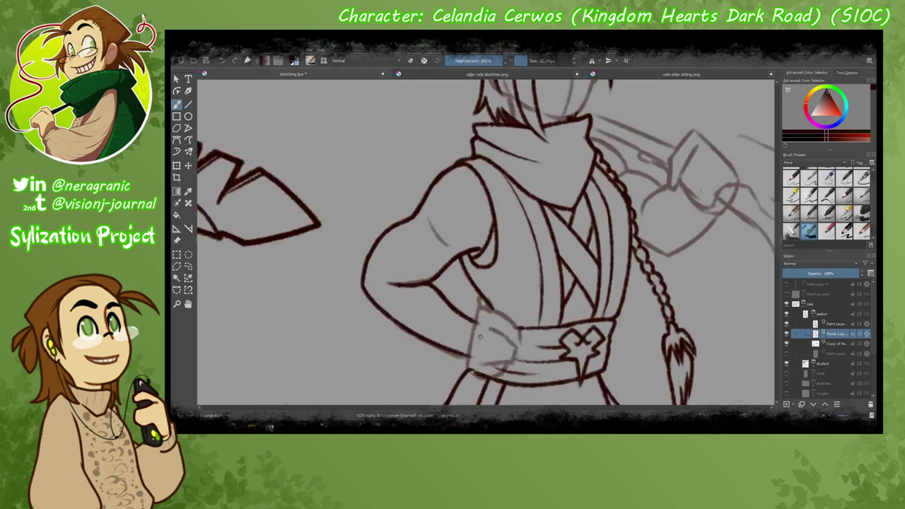
drag(589, 145, 483, 255)
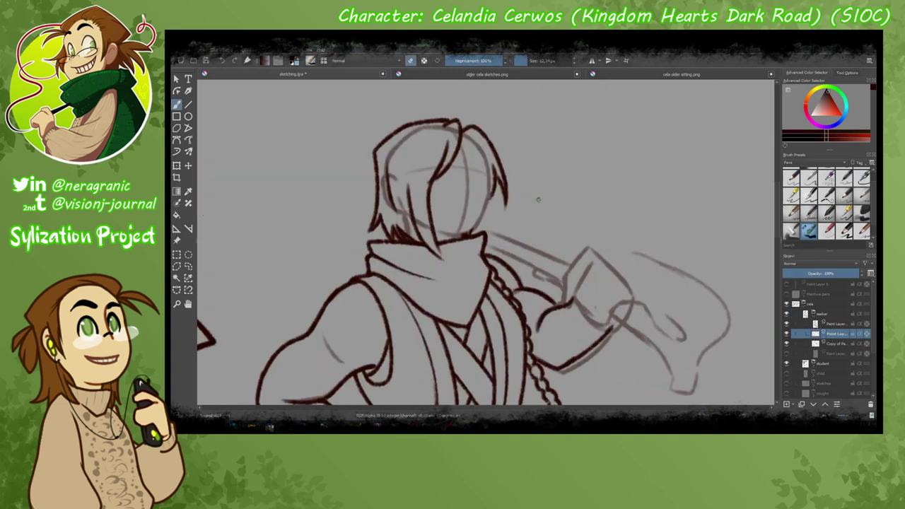
Lasso the rough sketch around the arms and torso on the sketch copy layer, and clear the selection.
key(minus)
drag(322, 336, 339, 358)
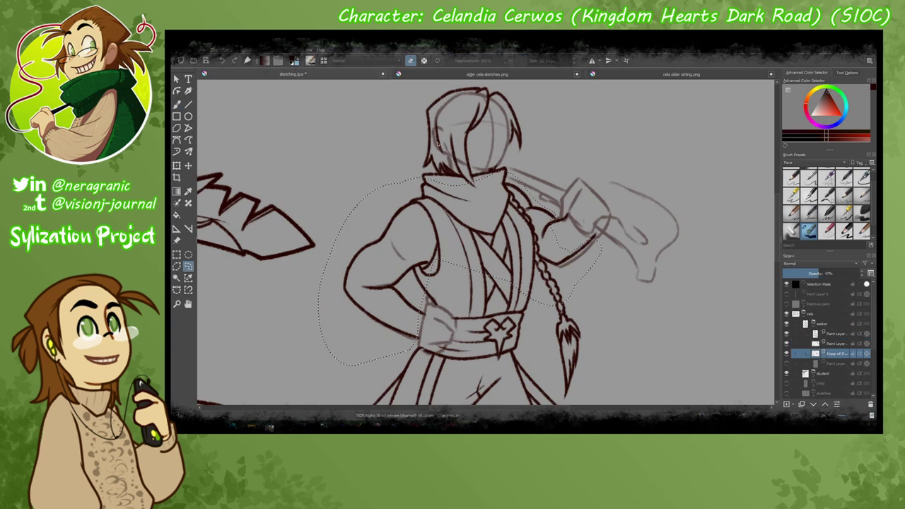
key(ctrl+shift+a)
Ink the inner hair strands and ear area on the side of the character's head.
key(b)
key(plus)
key(plus)
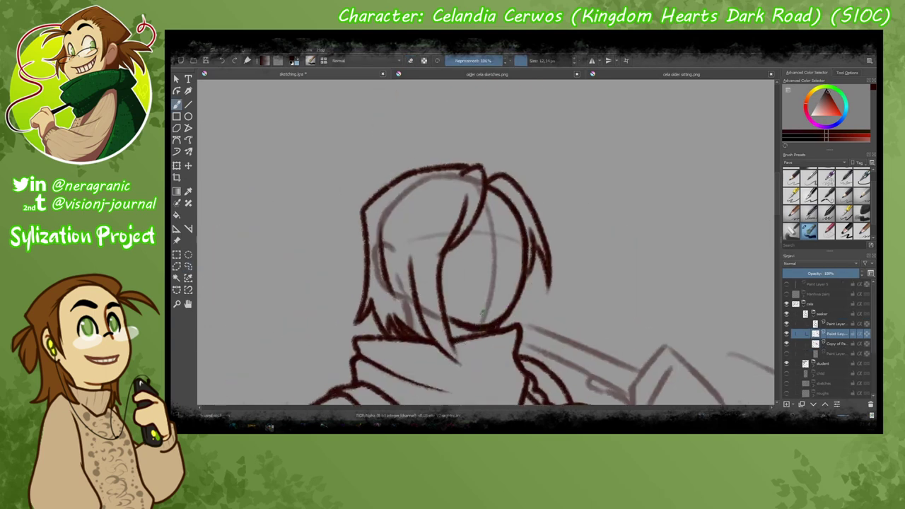
mouse_move(382, 212)
mouse_down()
mouse_move(424, 241)
mouse_move(467, 244)
mouse_up()
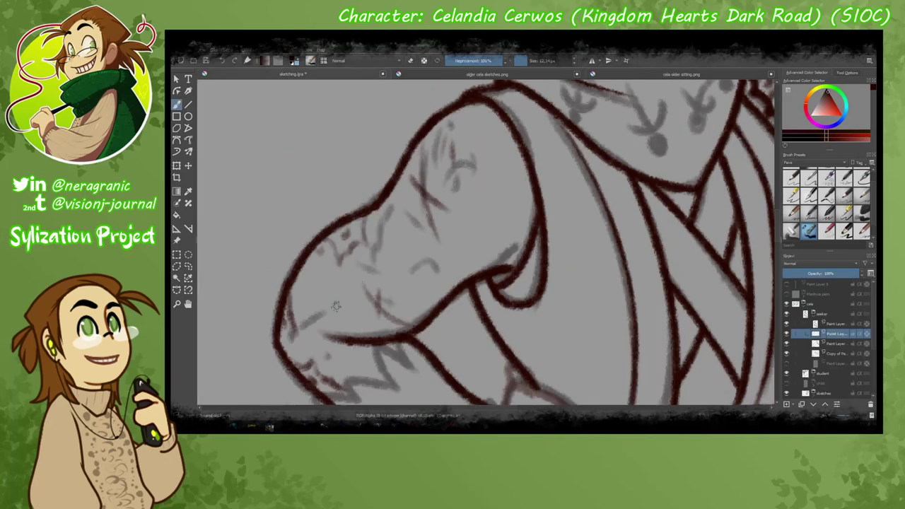
Draw the scar marks on the character's upper arm and rename the body line-art layer as body.
drag(453, 113, 485, 168)
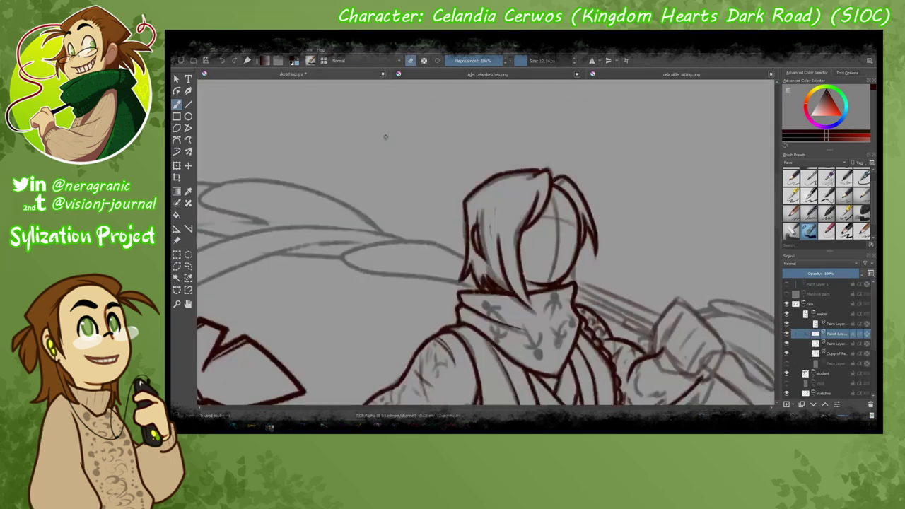
scroll(385, 137, down, 5)
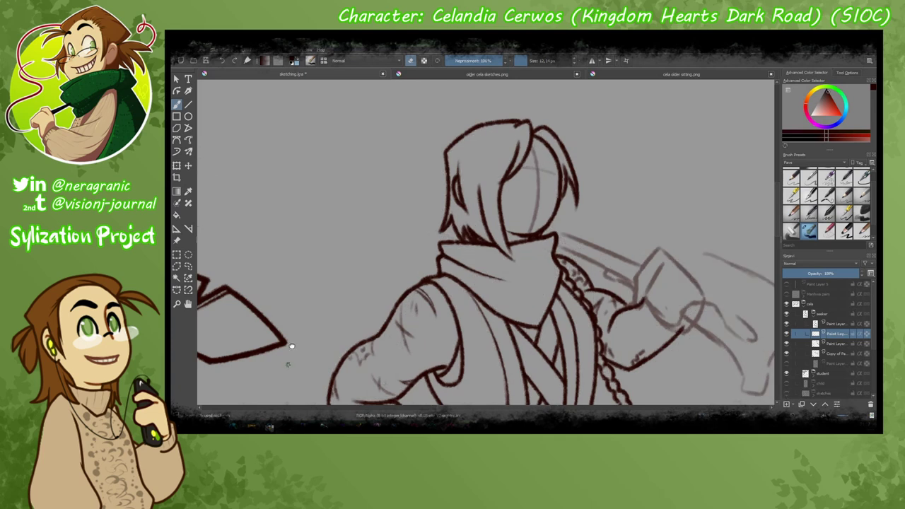
double_click(826, 324)
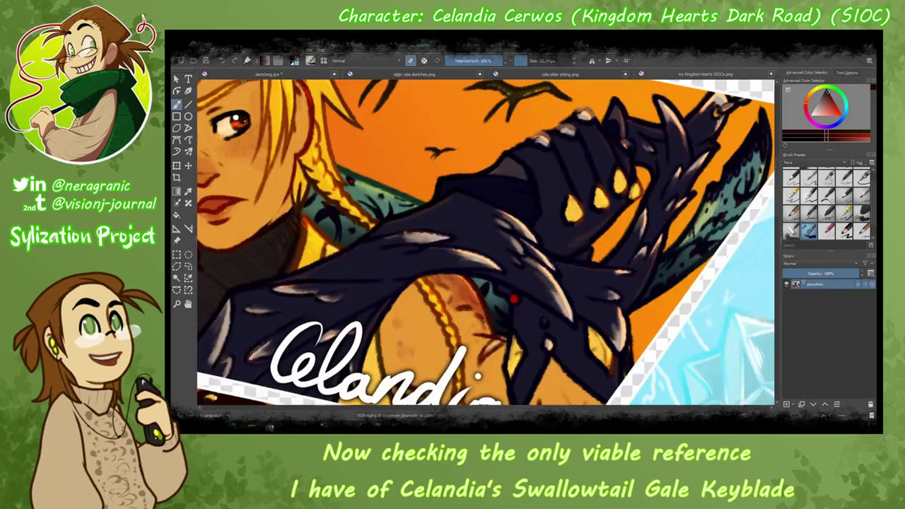
Return to the sketching document, then flip and rotate the pasted Celandia reference picture above the character's raised hand.
click(244, 76)
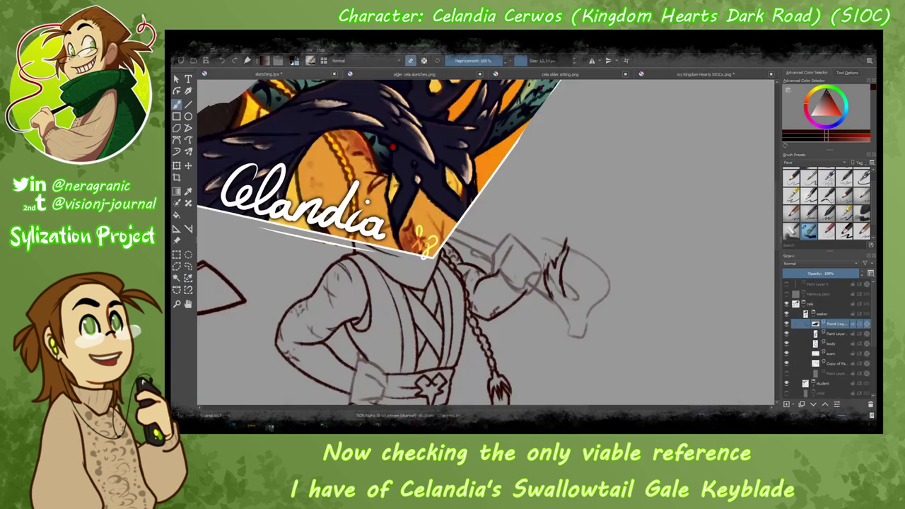
right_click(405, 228)
click(418, 283)
right_click(433, 252)
click(442, 313)
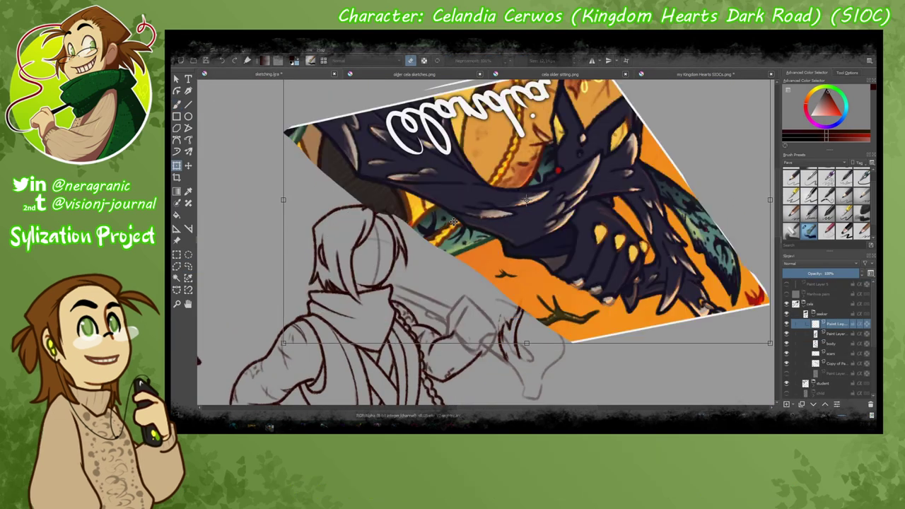
drag(495, 212, 364, 185)
key(Return)
On the layer below the reference, rough in the Keyblade's guard around the raised hand.
key(Page_Down)
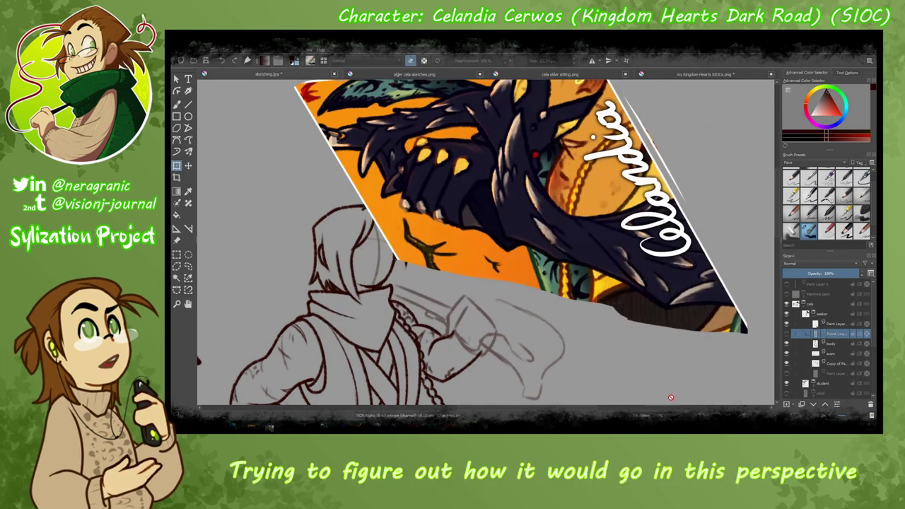
key(b)
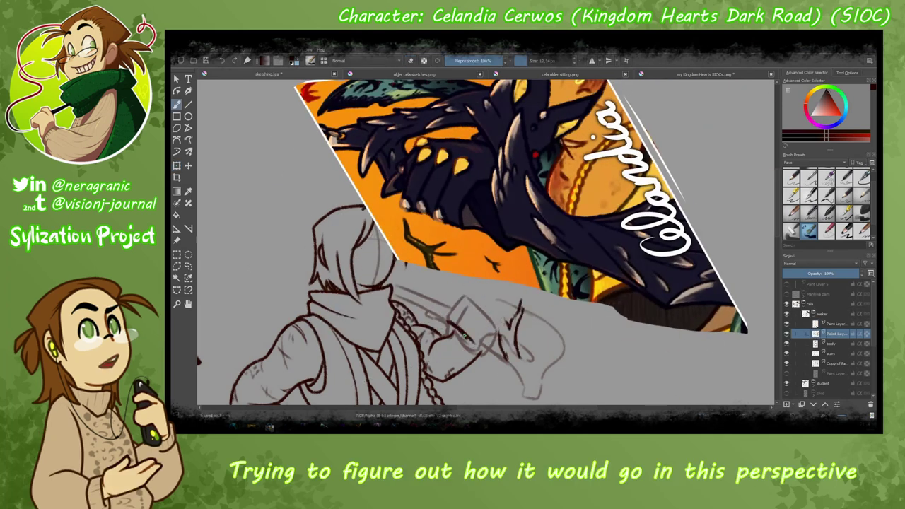
drag(505, 322, 530, 370)
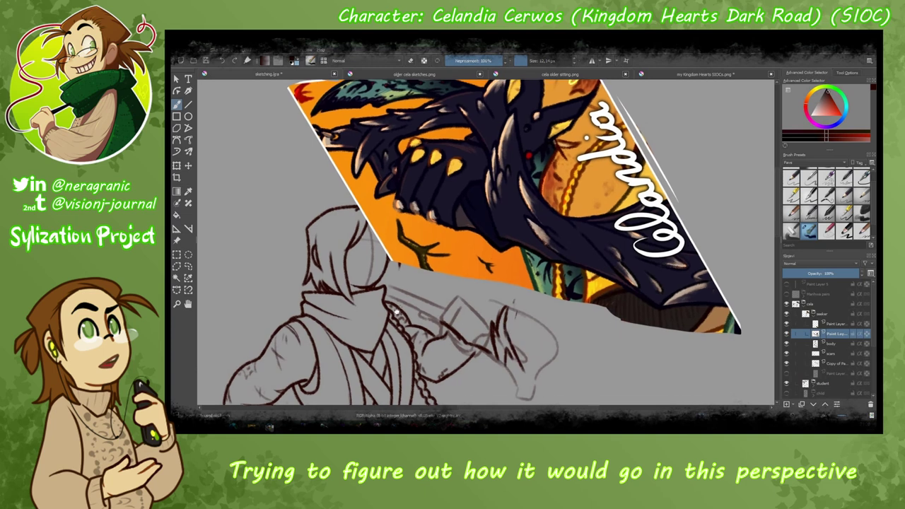
mouse_move(433, 320)
mouse_down()
mouse_move(484, 292)
mouse_move(525, 365)
mouse_move(524, 390)
mouse_up()
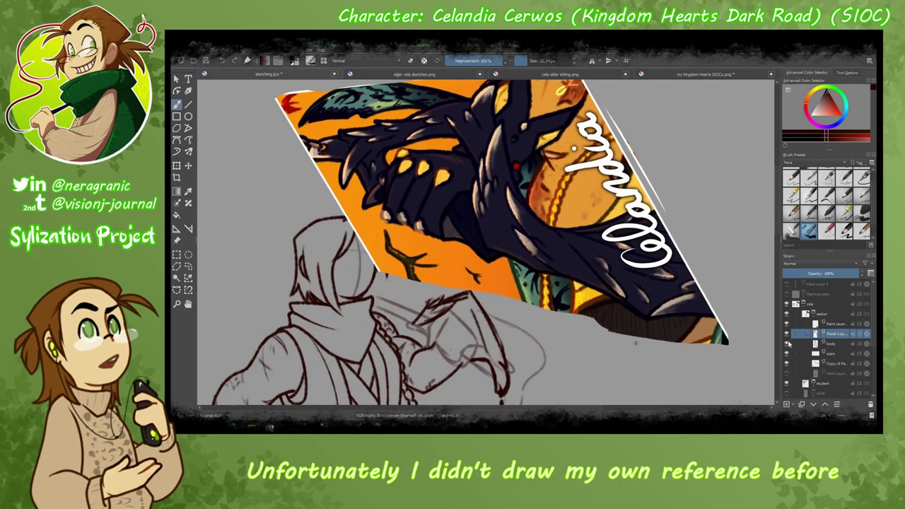
Lasso and delete the green blade and its surrounding background from the pasted reference picture.
click(188, 266)
drag(478, 152, 290, 201)
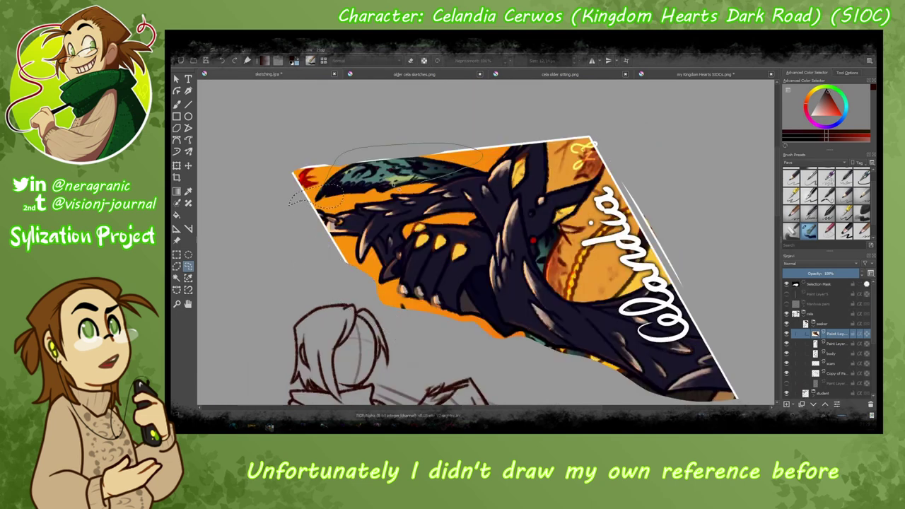
key(Delete)
key(ctrl+shift+a)
Sketch the Keyblade's feathered guard and shaft around the raised hand and behind the neck.
key(b)
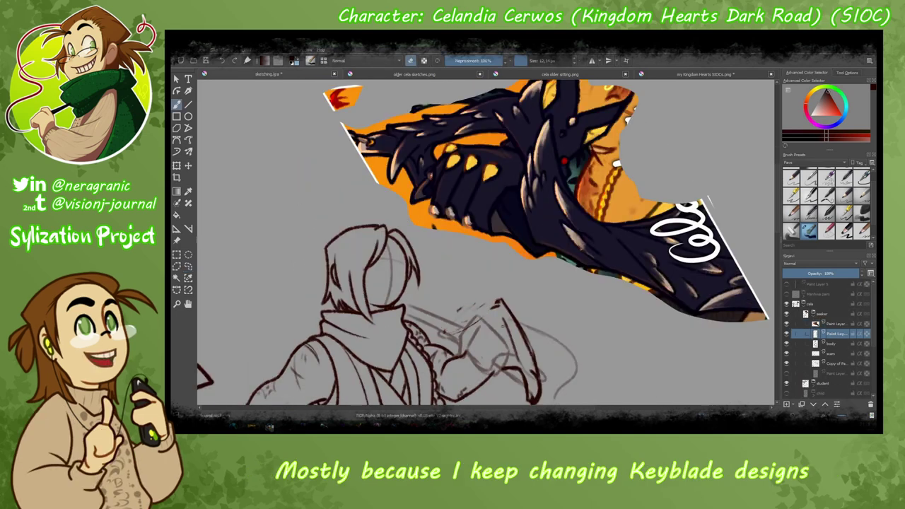
drag(519, 342, 518, 282)
mouse_move(524, 359)
mouse_down()
mouse_move(504, 320)
mouse_move(412, 322)
mouse_up()
Sketch the long feathered blade sweeping out behind the head, and add the inner lines of the guard.
drag(288, 317, 295, 323)
mouse_move(263, 278)
mouse_down()
mouse_move(317, 316)
mouse_move(265, 300)
mouse_move(449, 318)
mouse_up()
drag(340, 311, 509, 248)
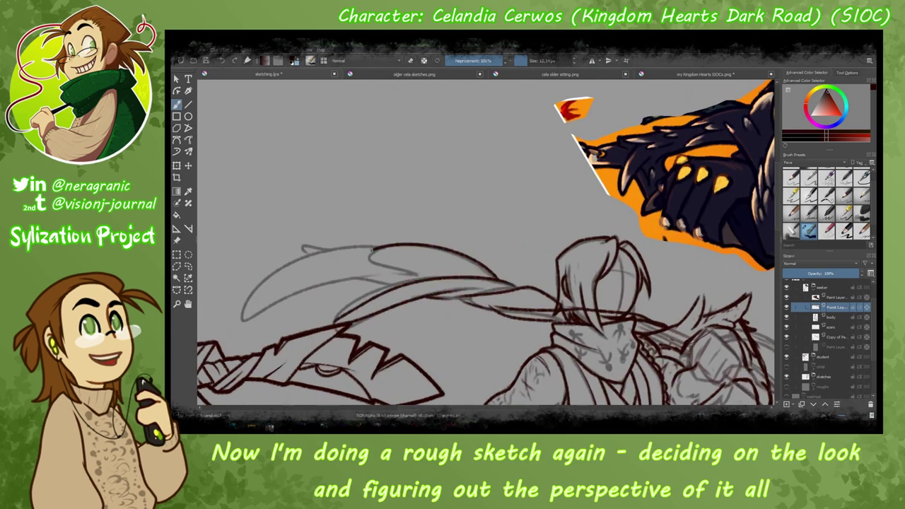
drag(241, 311, 404, 247)
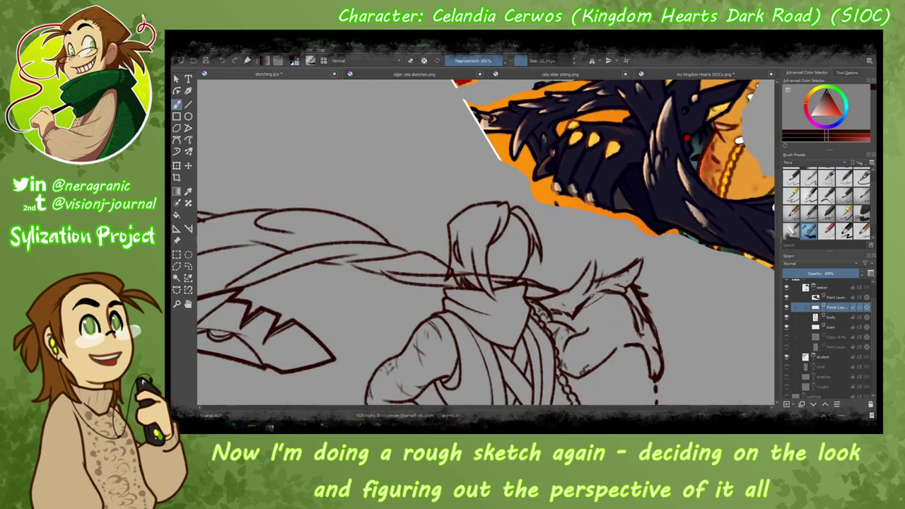
mouse_move(624, 345)
mouse_down()
mouse_move(627, 308)
mouse_move(573, 316)
mouse_up()
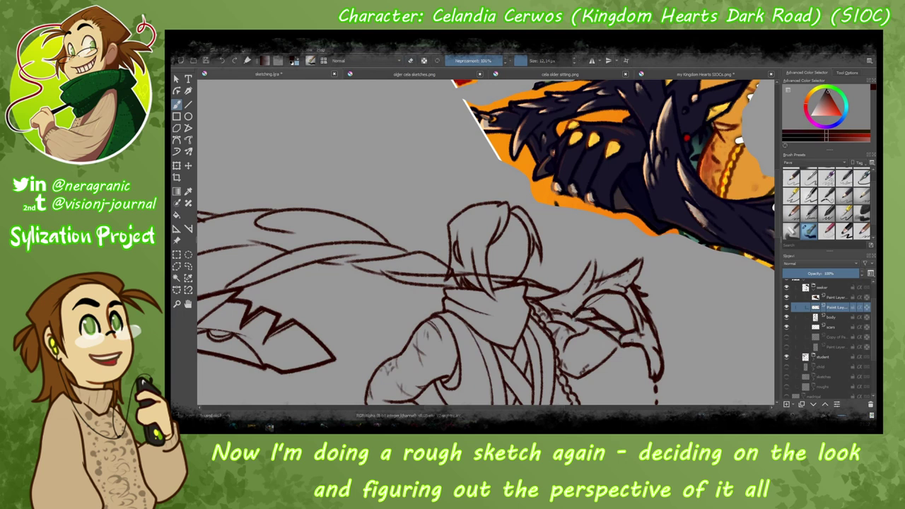
Mirror and rotate the reference picture so its grip matches the direction of the Keyblade sketch.
key(minus)
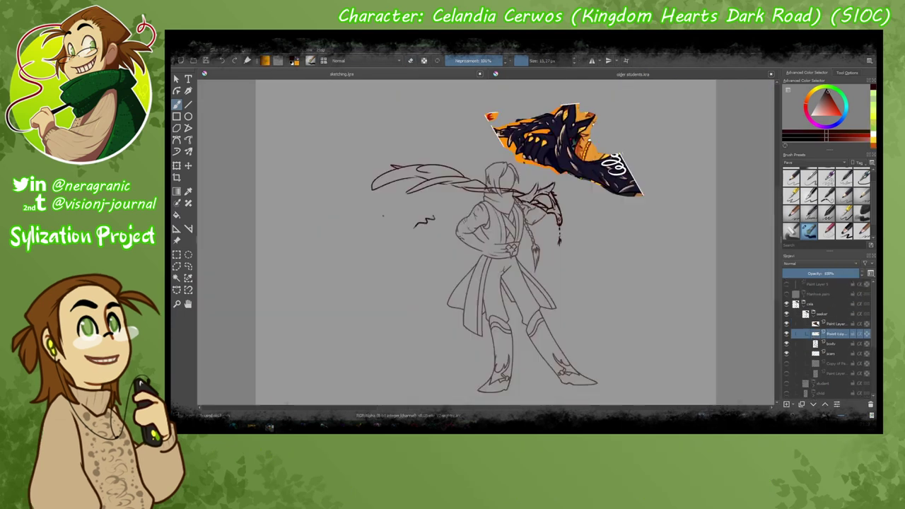
mouse_move(382, 216)
mouse_down()
mouse_move(318, 212)
mouse_move(251, 226)
mouse_up()
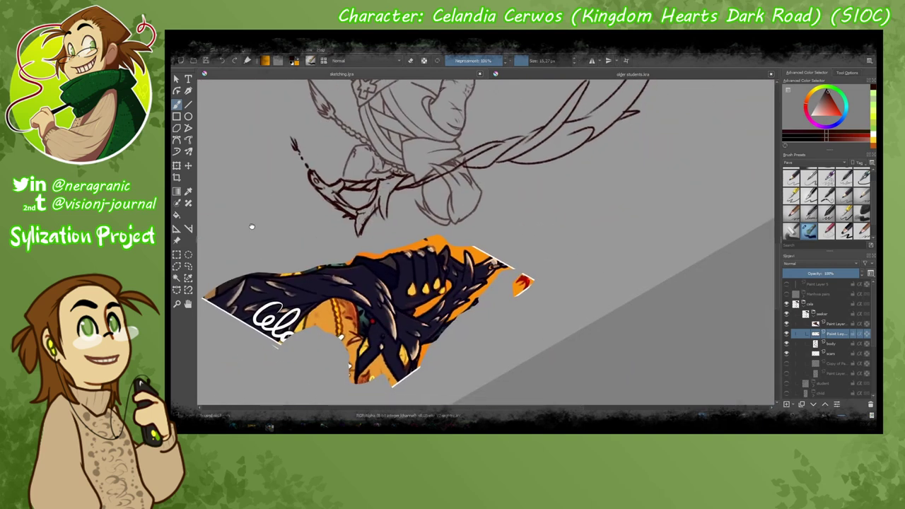
key(ctrl+t)
right_click(385, 304)
click(414, 366)
mouse_move(425, 368)
mouse_down()
mouse_move(485, 410)
mouse_move(453, 354)
mouse_up()
key(Escape)
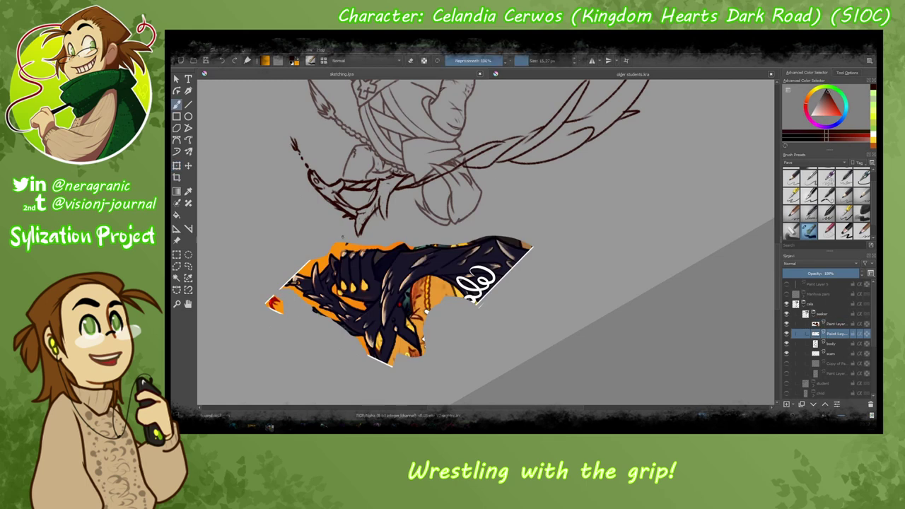
Sketch a long curved line arching above the feathered blade from behind the head towards its tip.
key(b)
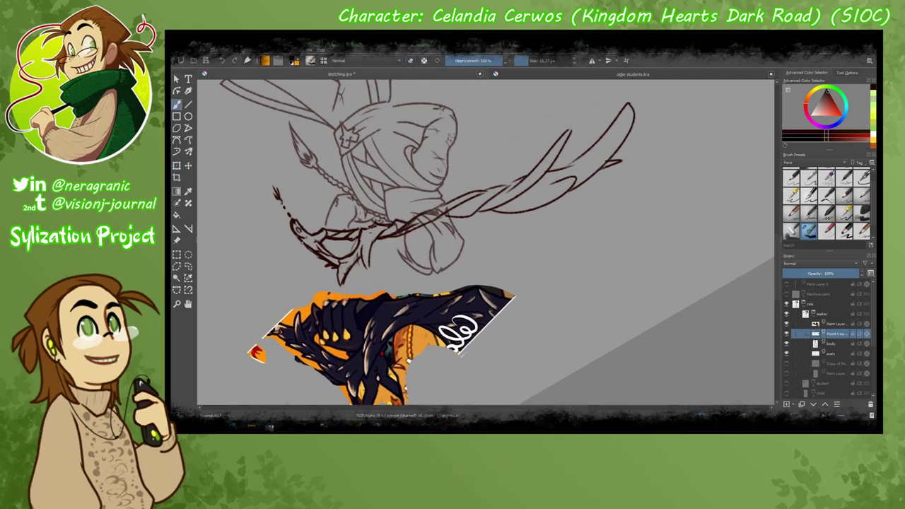
drag(387, 225, 626, 161)
key(5)
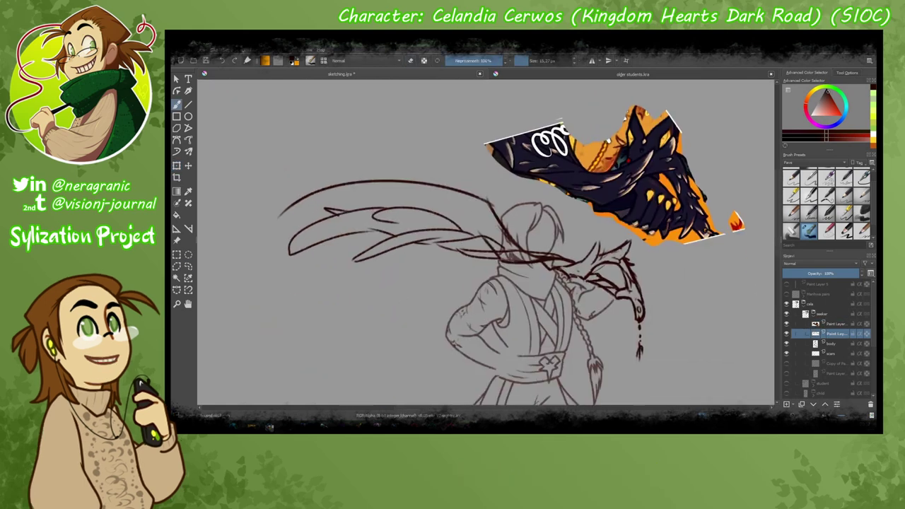
Lasso and delete the old feathered blade beneath the long curve, and clear the selection.
drag(488, 213, 478, 227)
key(Delete)
key(ctrl+shift+a)
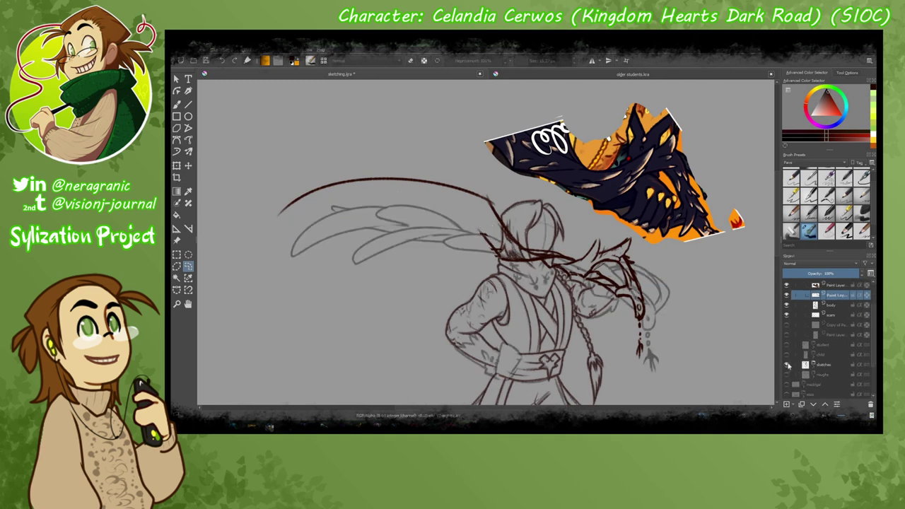
Refine the guard feathers beside the raised hand by alternating between brush strokes and erasing.
key(b)
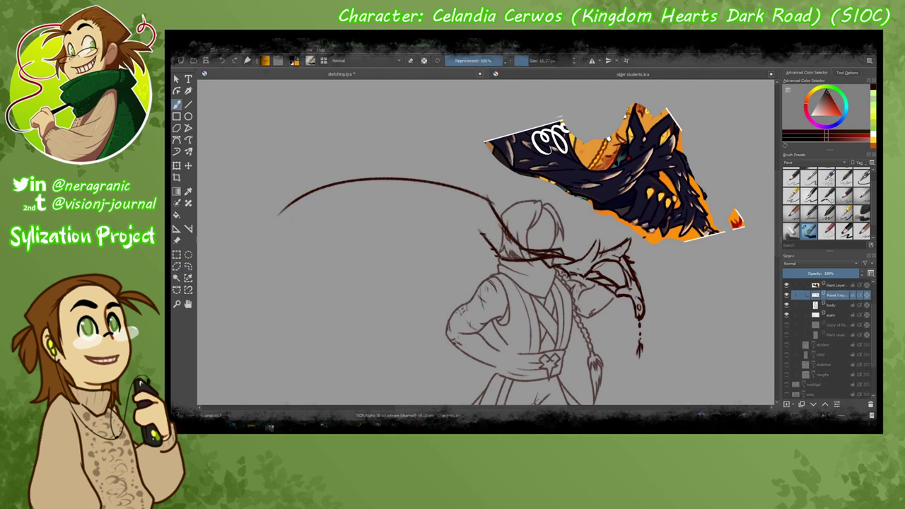
key(e)
key(e)
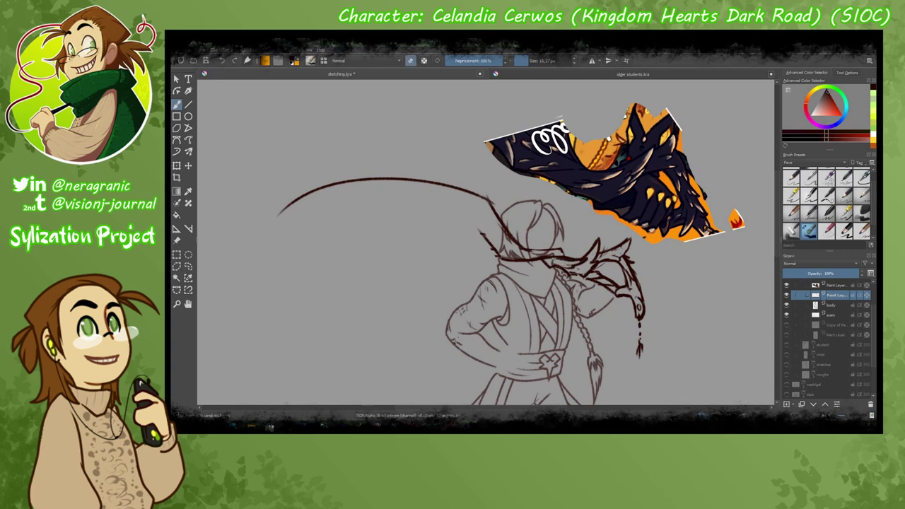
key(e)
key(e)
key(e)
key(e)
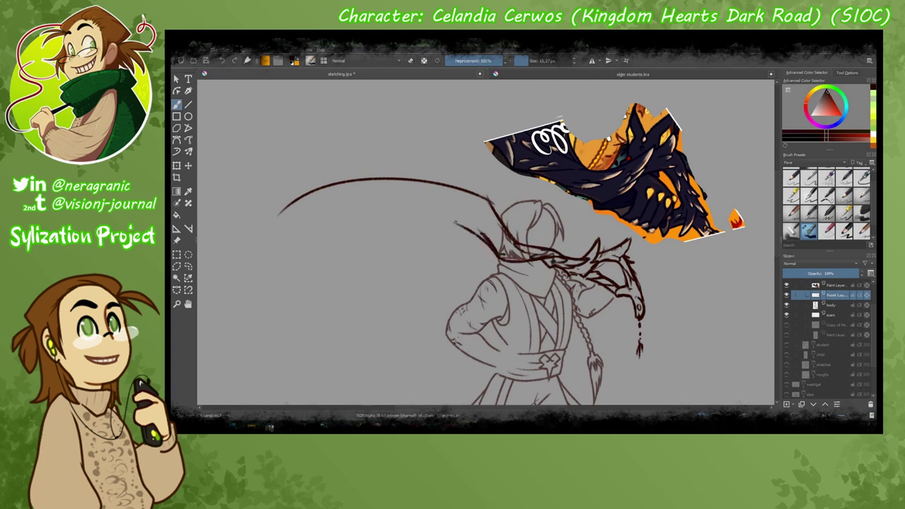
Redraw the pointed feathers behind the neck and sketch a row of feather tips beneath the long curve.
key(ctrl+z)
drag(478, 230, 504, 253)
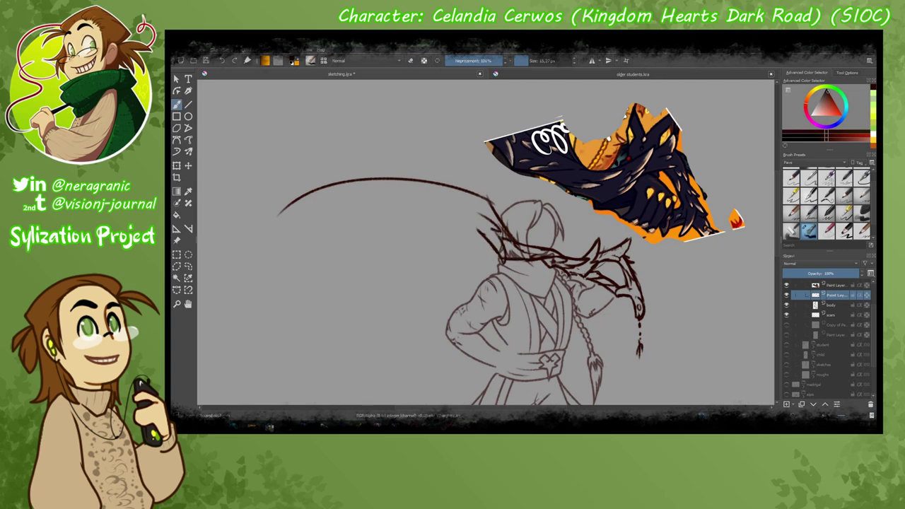
key(e)
mouse_move(491, 201)
mouse_down()
mouse_move(330, 193)
mouse_move(453, 203)
mouse_up()
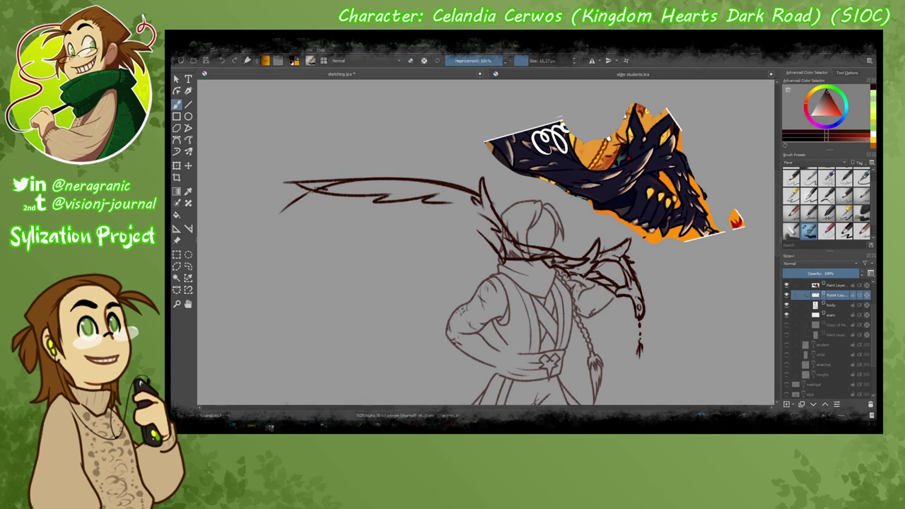
key(e)
drag(301, 189, 254, 222)
drag(308, 192, 233, 225)
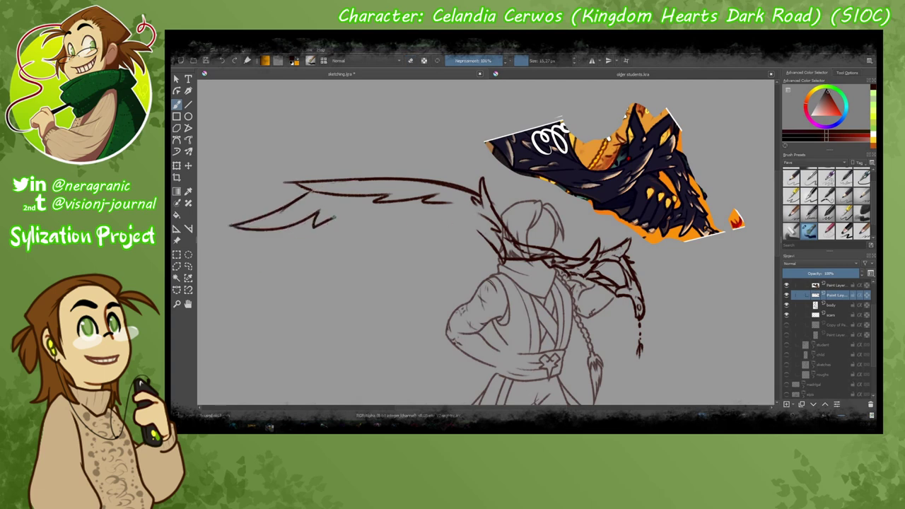
key(ctrl+z)
key(ctrl+z)
mouse_move(283, 182)
mouse_down()
mouse_move(311, 190)
mouse_move(238, 220)
mouse_move(298, 246)
mouse_move(326, 213)
mouse_up()
drag(342, 219, 355, 220)
key(e)
drag(246, 219, 236, 214)
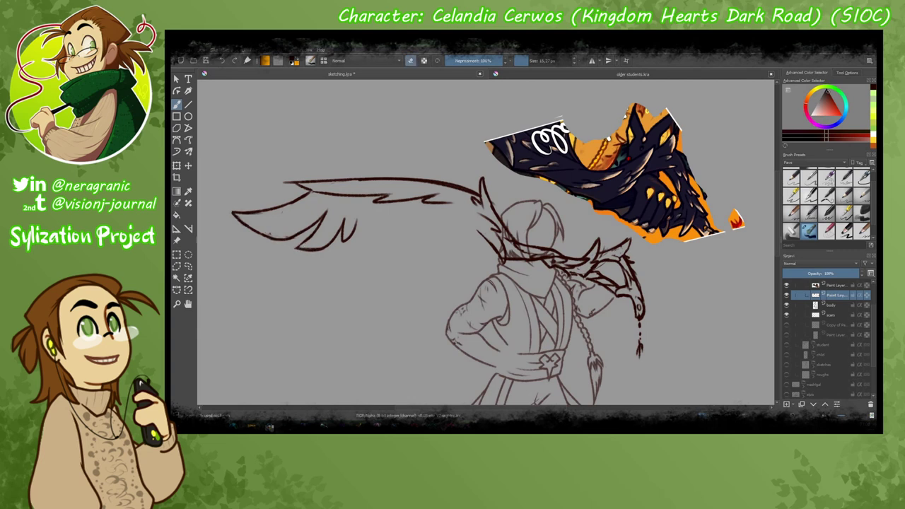
key(e)
drag(297, 191, 233, 211)
key(ctrl+z)
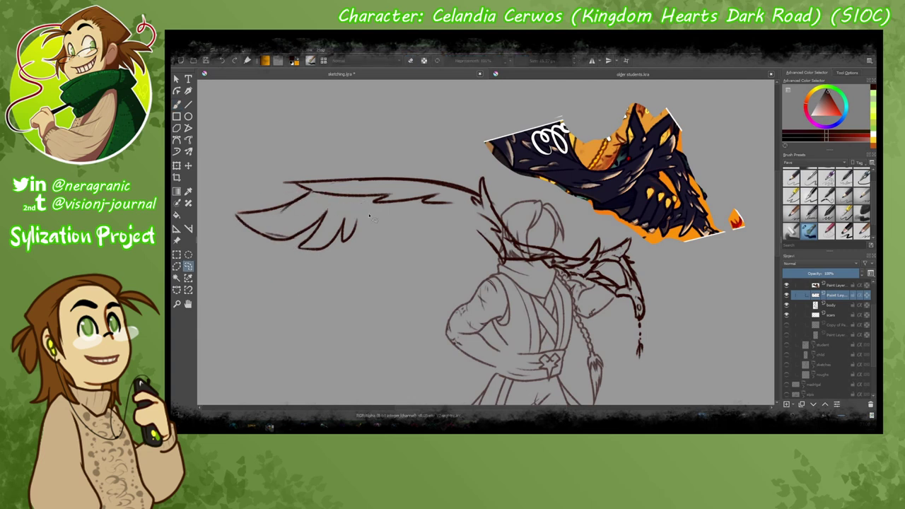
key(ctrl+z)
key(ctrl+z)
key(ctrl+z)
Sketch a wide lower feather section from the blade's base, with jagged feather tips along its underside.
mouse_move(471, 201)
mouse_down()
mouse_move(275, 198)
mouse_move(342, 271)
mouse_up()
drag(343, 269, 434, 237)
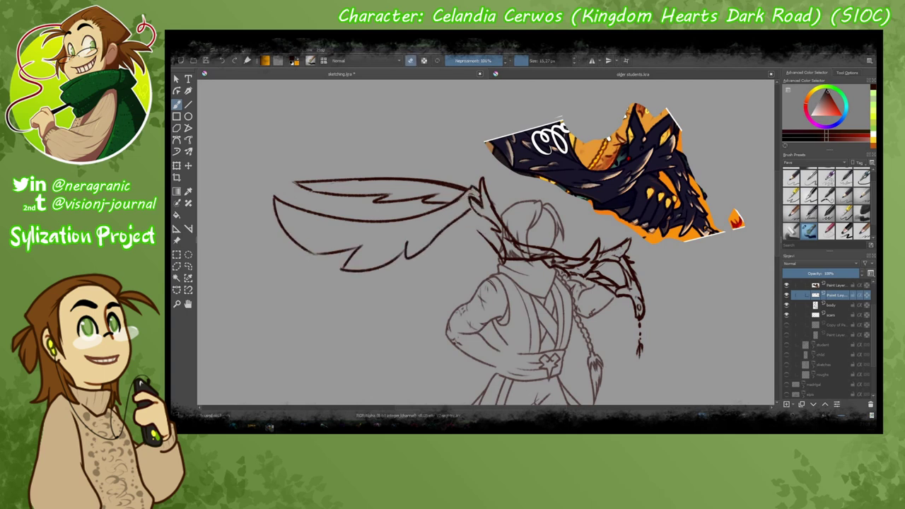
drag(403, 255, 439, 233)
drag(374, 257, 362, 267)
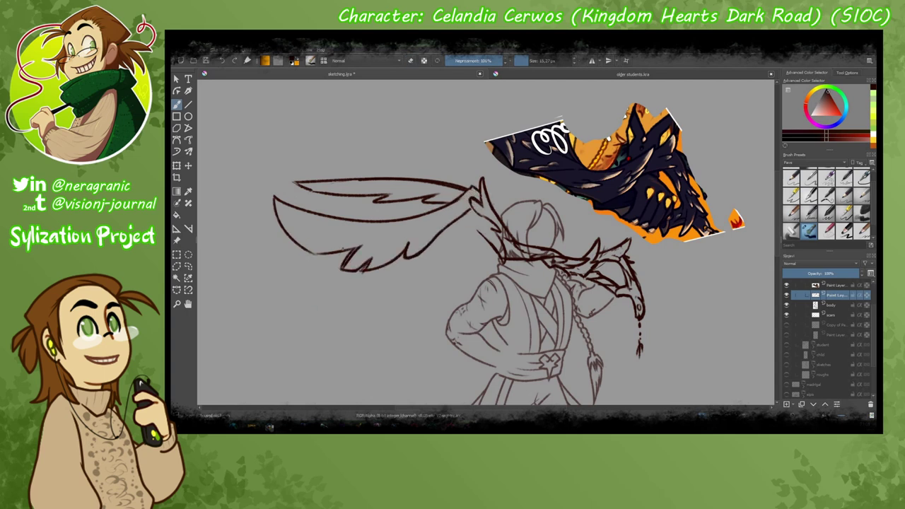
drag(283, 230, 355, 256)
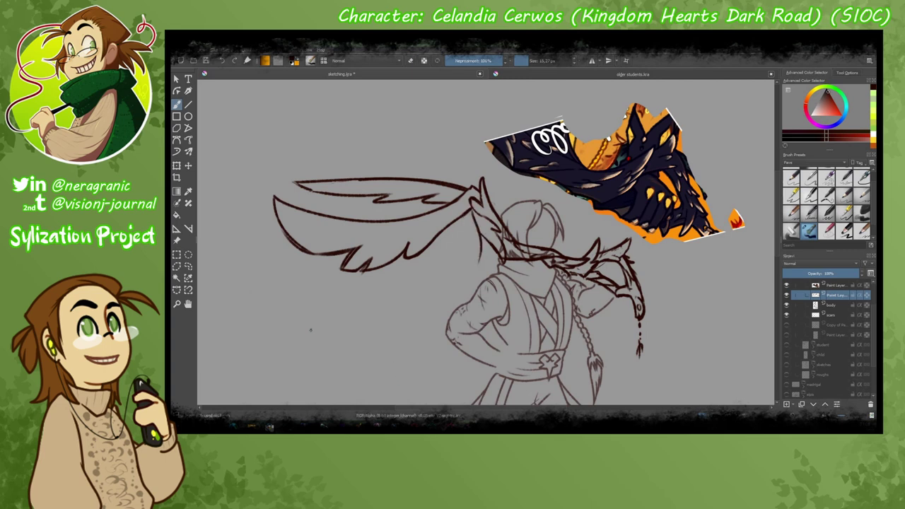
Scale down the lower feather section and move it up against the far end of the long curve.
key(ctrl+t)
drag(309, 330, 305, 214)
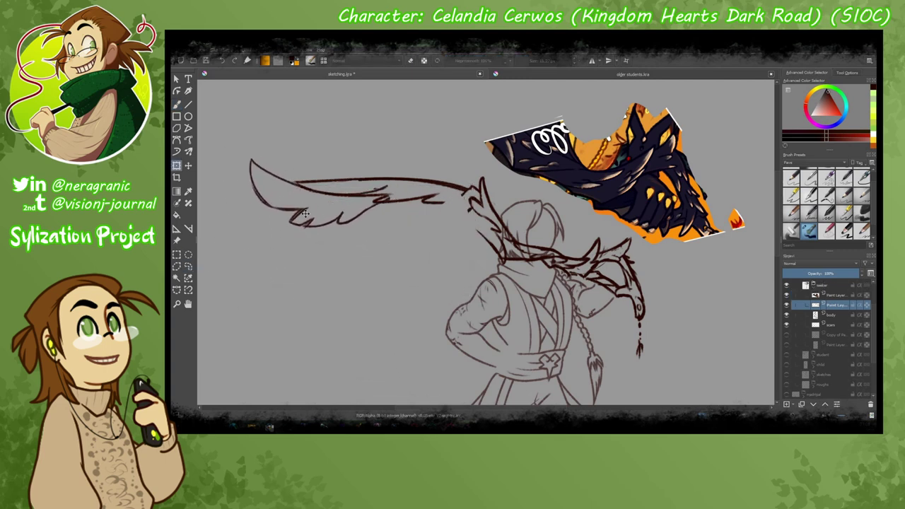
key(Return)
key(b)
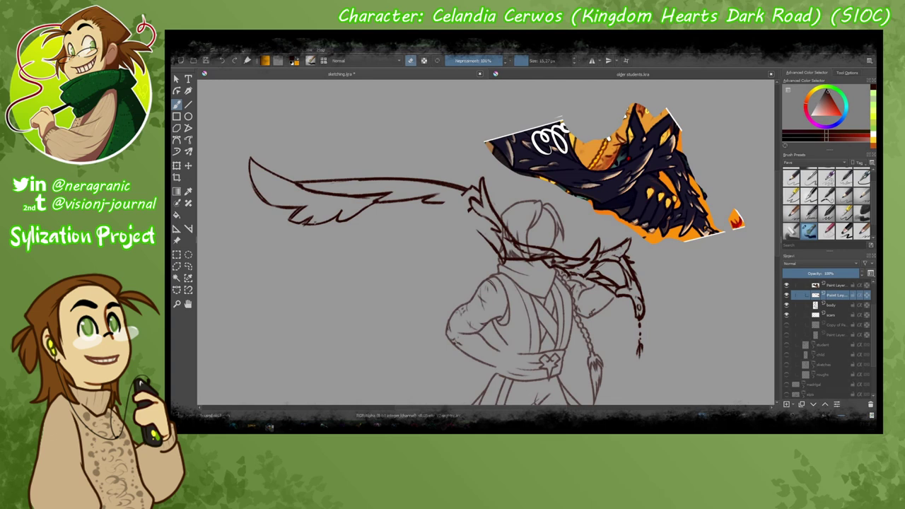
Sketch a middle layer of feathers beneath the long curve, reaching toward the blade's base, and erase the overlapping lines.
mouse_move(368, 205)
mouse_down()
mouse_move(450, 211)
mouse_move(429, 247)
mouse_move(471, 212)
mouse_up()
key(ctrl+z)
mouse_move(355, 207)
mouse_down()
mouse_move(381, 202)
mouse_move(363, 205)
mouse_move(439, 216)
mouse_up()
key(e)
key(e)
key(e)
drag(368, 207, 358, 207)
key(e)
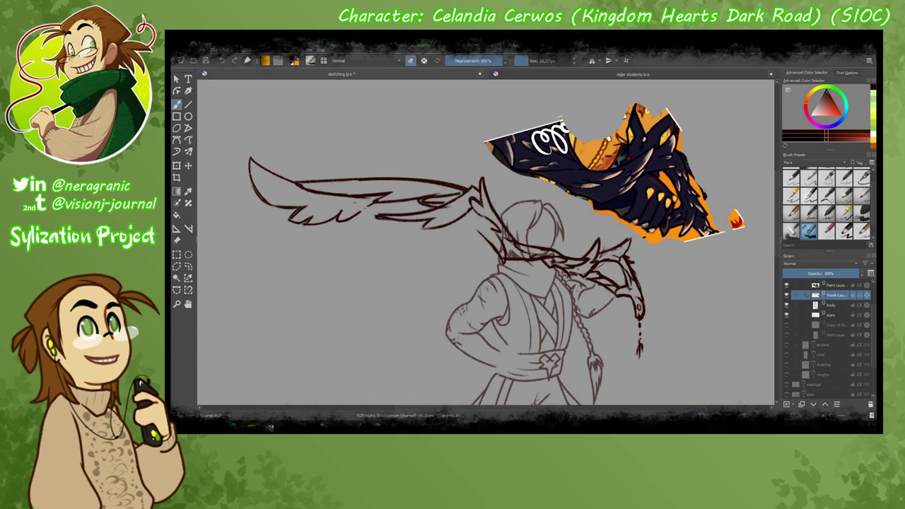
Rework the short feathers at the blade's base, adding tips that fan downward beside the tall spike feather.
mouse_move(432, 198)
mouse_down()
mouse_move(470, 191)
mouse_move(455, 196)
mouse_up()
key(e)
mouse_move(450, 213)
mouse_down()
mouse_move(385, 207)
mouse_move(451, 216)
mouse_move(396, 214)
mouse_move(467, 210)
mouse_move(474, 186)
mouse_up()
key(e)
key(e)
key(ctrl+z)
key(e)
mouse_move(417, 227)
mouse_down()
mouse_move(470, 209)
mouse_move(471, 241)
mouse_up()
key(e)
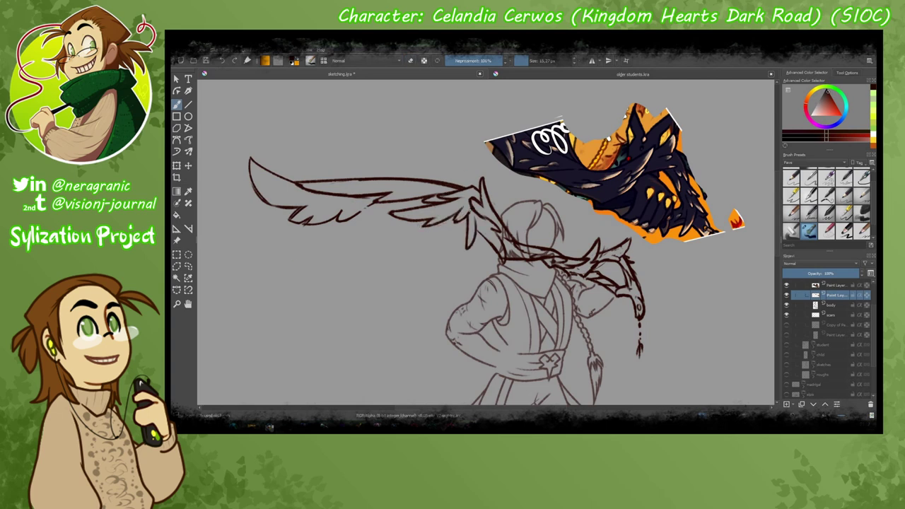
drag(477, 210, 473, 253)
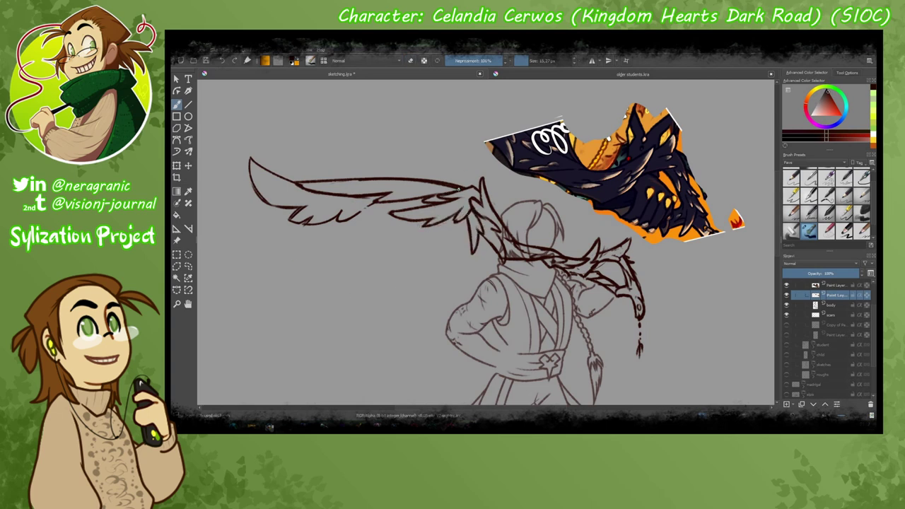
Join the tip section to the base feathers with more feather lines along the blade's underside, erasing the overlap.
mouse_move(311, 223)
mouse_down()
mouse_move(390, 213)
mouse_move(383, 199)
mouse_move(407, 208)
mouse_up()
key(e)
drag(364, 208, 378, 202)
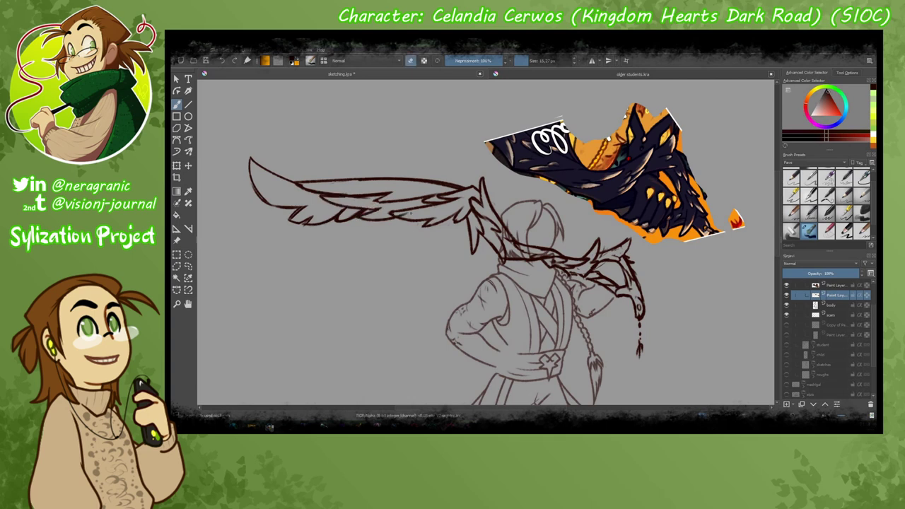
key(e)
drag(381, 237, 424, 215)
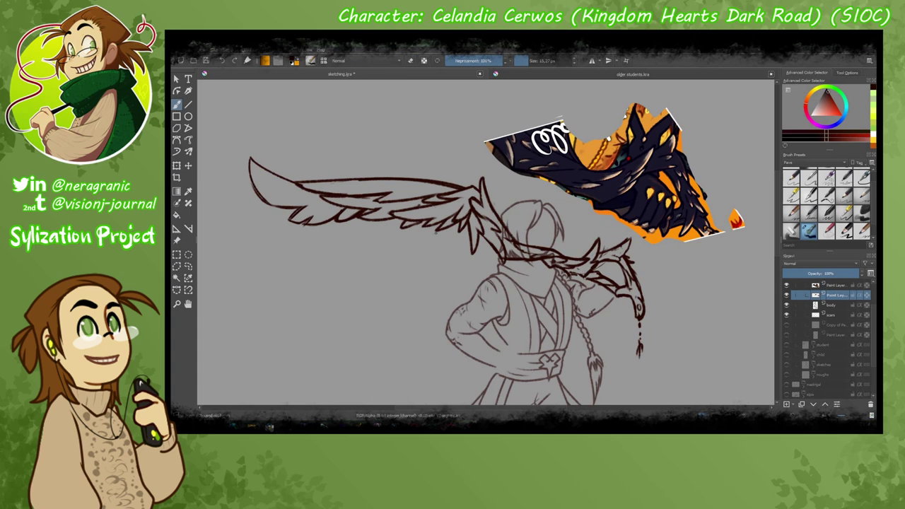
Add a narrow band along the blade tip's outer edge and clean up the feather tips along its underside.
mouse_move(250, 158)
mouse_down()
mouse_move(253, 188)
mouse_move(254, 172)
mouse_move(282, 207)
mouse_up()
key(e)
mouse_move(287, 206)
mouse_down()
mouse_move(310, 225)
mouse_move(353, 222)
mouse_up()
key(e)
mouse_move(335, 219)
mouse_down()
mouse_move(351, 225)
mouse_move(379, 210)
mouse_up()
key(e)
drag(359, 213, 382, 207)
key(e)
key(e)
drag(302, 191, 327, 184)
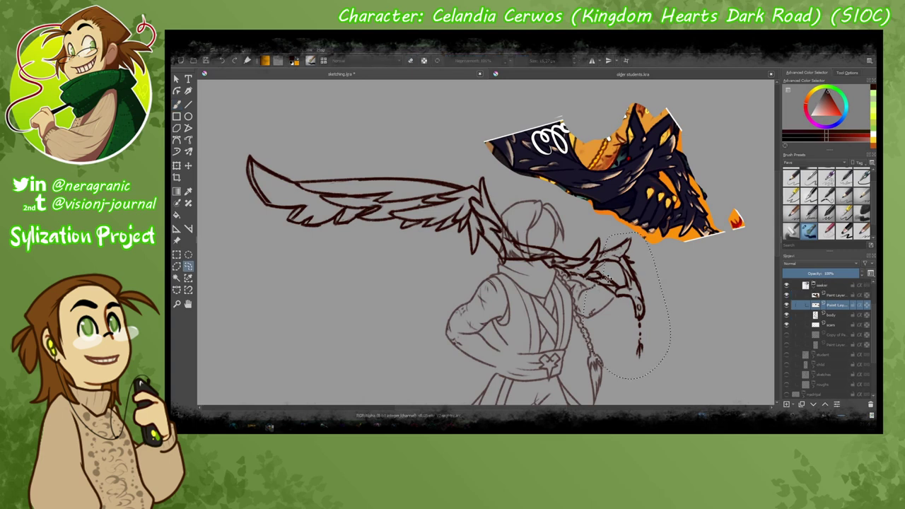
Shift the lassoed handle end with its pendant outward, and redraw the feathers along the guard's outer side.
drag(488, 286, 494, 293)
drag(600, 277, 616, 263)
drag(598, 257, 625, 248)
key(e)
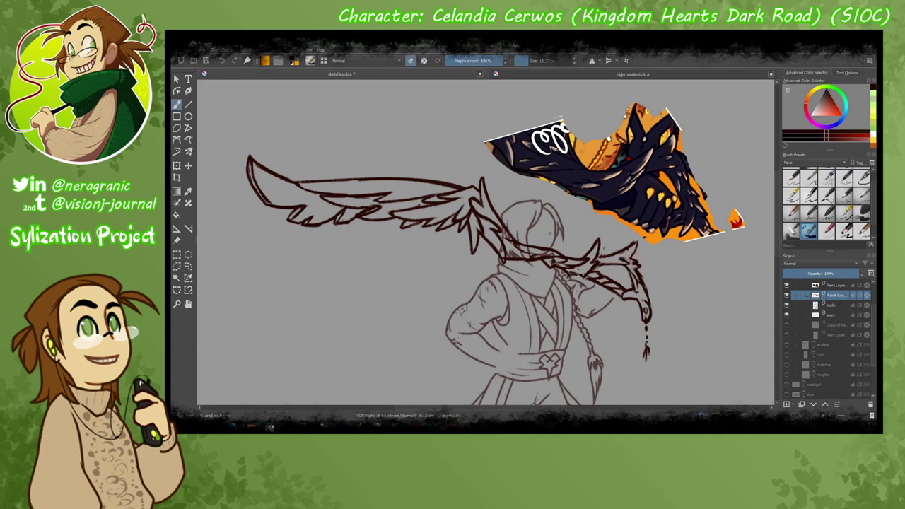
drag(634, 263, 640, 280)
key(e)
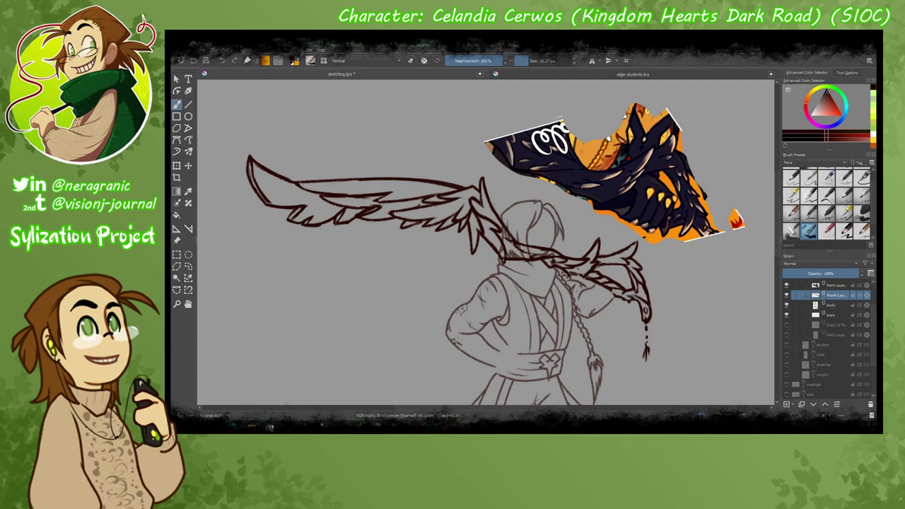
Redraw the far end of the long top feather where it overlaps the blade tip, erasing stray lines.
drag(623, 300, 711, 378)
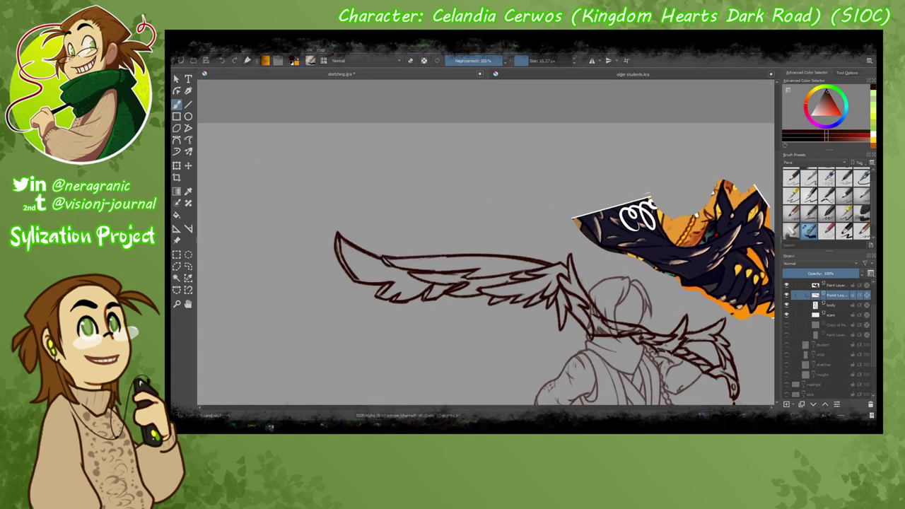
drag(475, 255, 382, 259)
key(e)
drag(445, 271, 449, 276)
key(e)
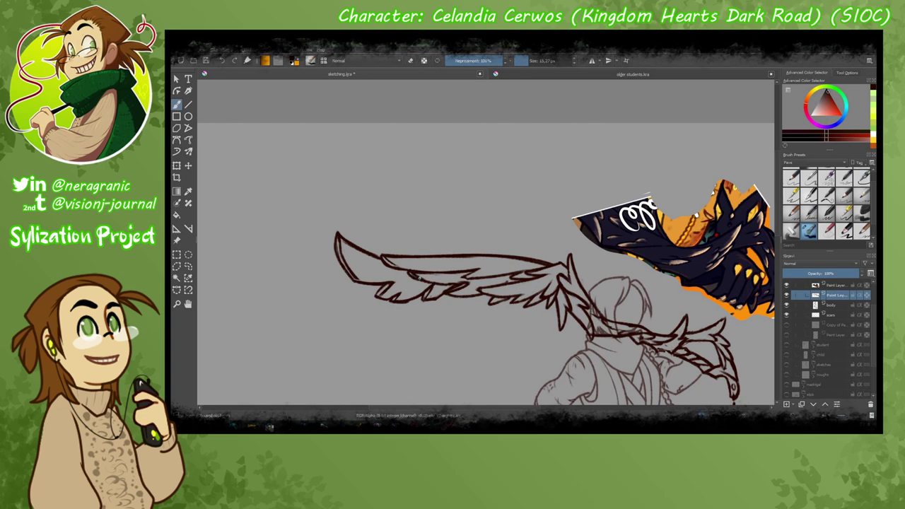
Hide the body layers and ink the guard's upper spike feathers and lower jagged edge over the faded sketch.
drag(348, 327, 200, 249)
scroll(427, 274, up, 3)
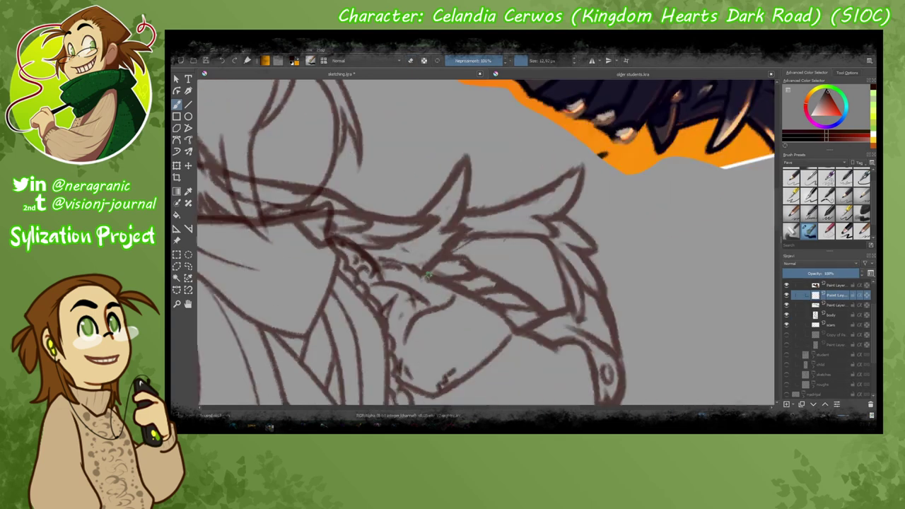
drag(787, 315, 787, 324)
mouse_move(350, 248)
mouse_down()
mouse_move(423, 273)
mouse_move(470, 225)
mouse_up()
drag(410, 221, 461, 212)
mouse_move(464, 157)
mouse_down()
mouse_move(460, 211)
mouse_move(584, 163)
mouse_move(539, 219)
mouse_up()
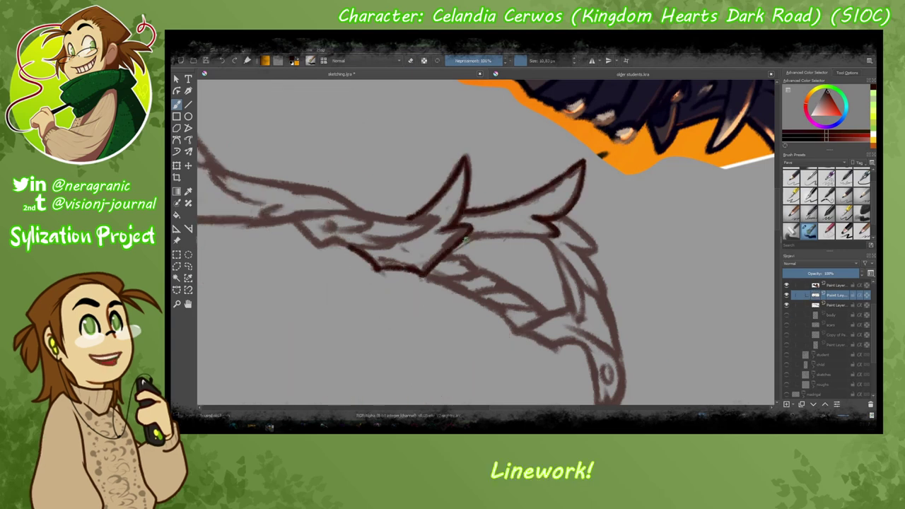
Ink the guard's inner curve and the overlapping feathers running down its outer side.
mouse_move(462, 230)
mouse_down()
mouse_move(559, 239)
mouse_move(585, 285)
mouse_up()
drag(560, 218, 602, 303)
drag(581, 253, 596, 272)
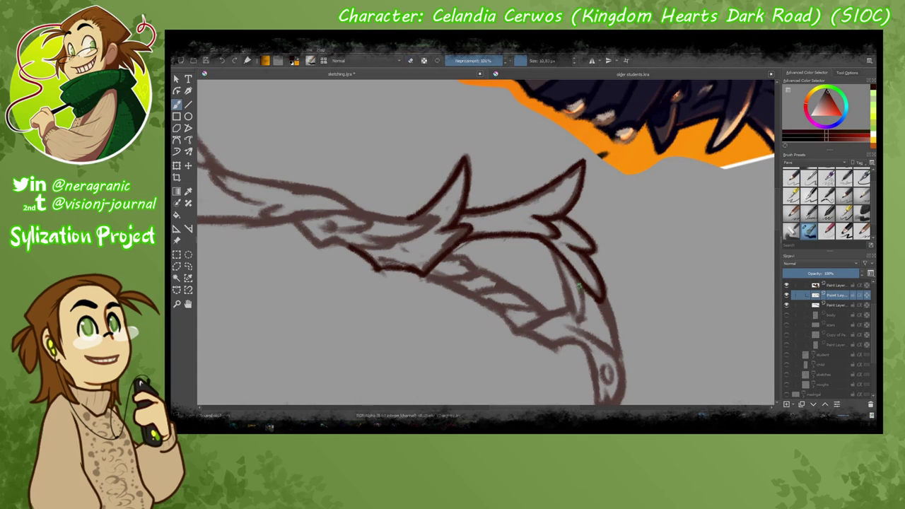
drag(546, 246, 572, 319)
drag(585, 280, 570, 321)
Ink the hooked pommel with its round hole and the twisted handle between pommel and guard.
scroll(511, 267, down, 2)
scroll(512, 267, up, 2)
drag(513, 271, 538, 350)
scroll(514, 283, down, 1)
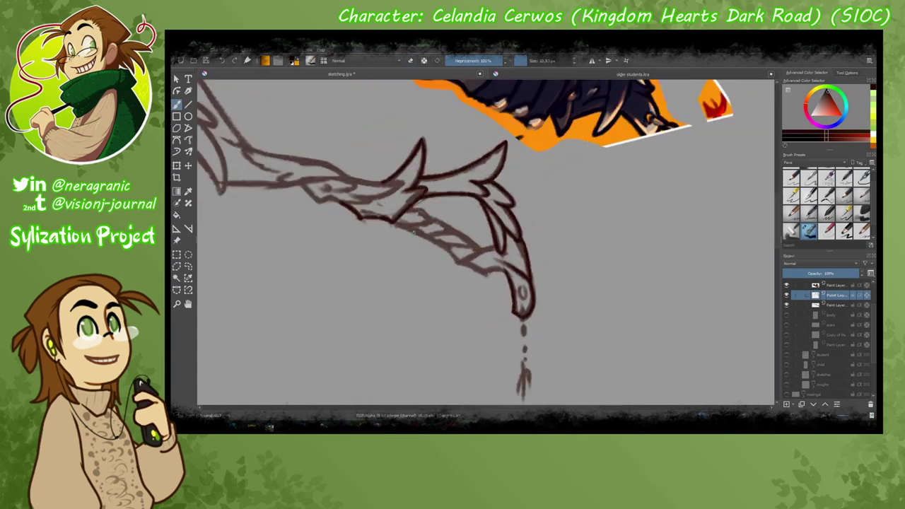
scroll(514, 283, up, 1)
mouse_move(519, 287)
mouse_down()
mouse_move(531, 347)
mouse_move(556, 324)
mouse_move(419, 252)
mouse_move(373, 198)
mouse_up()
drag(411, 233, 374, 209)
scroll(375, 209, up, 1)
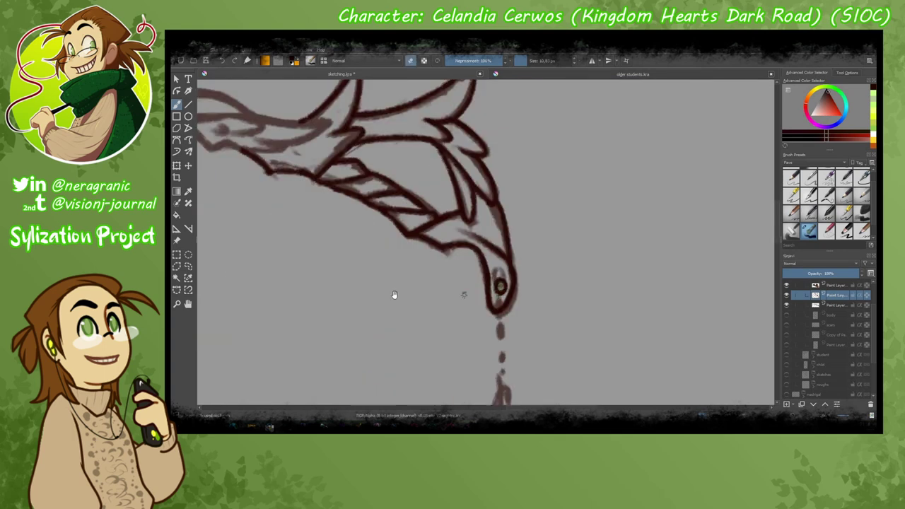
Ink the feathered collar beside the guard and the shaft leading toward the blade's base.
scroll(394, 297, down, 1)
mouse_move(353, 254)
mouse_down()
mouse_move(408, 282)
mouse_move(461, 293)
mouse_up()
mouse_move(416, 249)
mouse_down()
mouse_move(495, 272)
mouse_move(375, 266)
mouse_up()
mouse_move(414, 232)
mouse_down()
mouse_move(430, 261)
mouse_move(287, 234)
mouse_move(316, 260)
mouse_move(378, 265)
mouse_move(332, 277)
mouse_up()
key(e)
key(e)
drag(416, 280, 304, 290)
mouse_move(368, 283)
mouse_down()
mouse_move(253, 292)
mouse_move(438, 383)
mouse_up()
Ink the tall spike feather and the rounded notch at the blade's base, cleaning the lines with the eraser.
key(e)
key(e)
key(e)
mouse_move(436, 295)
mouse_down()
mouse_move(470, 316)
mouse_move(375, 117)
mouse_move(362, 212)
mouse_move(377, 216)
mouse_up()
key(e)
key(e)
key(e)
drag(382, 212, 337, 183)
key(e)
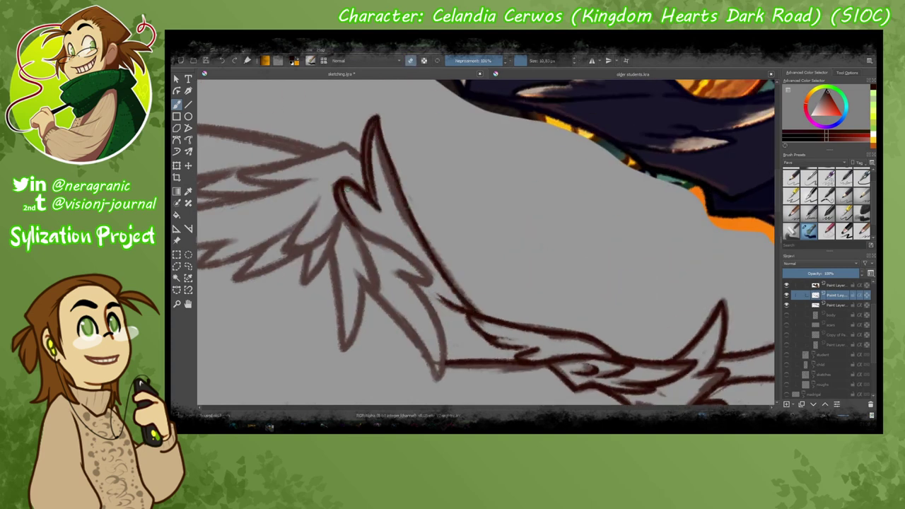
Ink the downward-pointing feathers beneath the spike feather at the blade's base.
key(e)
drag(350, 223, 438, 286)
key(e)
mouse_move(353, 272)
mouse_down()
mouse_move(442, 386)
mouse_move(341, 285)
mouse_move(354, 230)
mouse_move(364, 297)
mouse_up()
key(e)
key(e)
key(e)
key(e)
key(e)
drag(353, 237, 341, 348)
drag(352, 272, 341, 348)
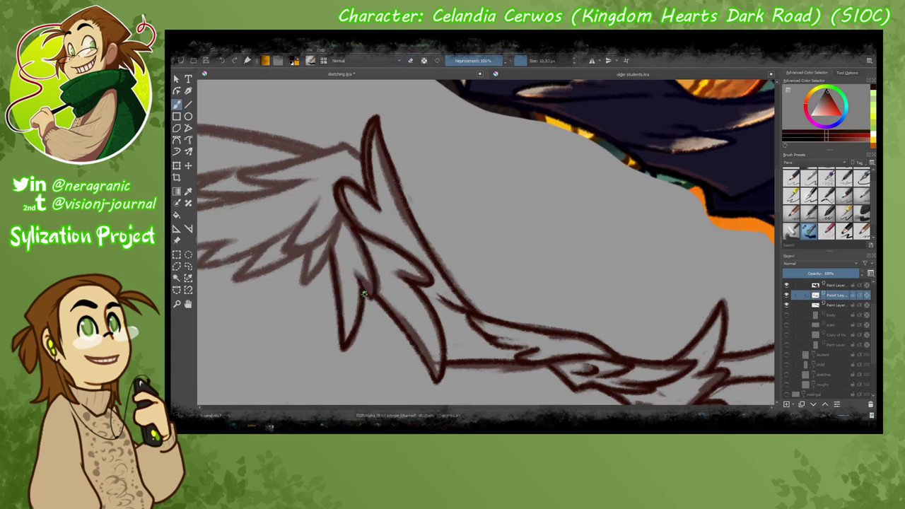
Ink the upper edge and long lower feather of the wing section nearest the blade's base.
drag(422, 359, 488, 403)
key(e)
drag(418, 216, 297, 261)
mouse_move(375, 251)
mouse_down()
mouse_move(304, 244)
mouse_move(467, 246)
mouse_move(289, 281)
mouse_up()
key(e)
key(ctrl+z)
mouse_move(462, 244)
mouse_down()
mouse_move(258, 283)
mouse_move(406, 308)
mouse_up()
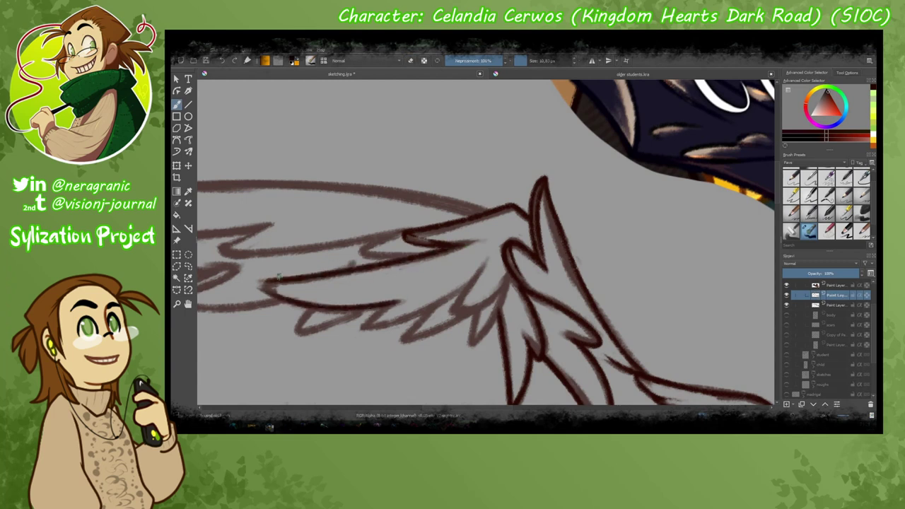
Ink the row of short feather tips along the underside of the base wing section, erasing rough overlaps.
key(e)
key(e)
mouse_move(487, 264)
mouse_down()
mouse_move(359, 329)
mouse_move(399, 300)
mouse_up()
key(ctrl+z)
key(e)
key(e)
key(e)
key(e)
drag(467, 311, 411, 331)
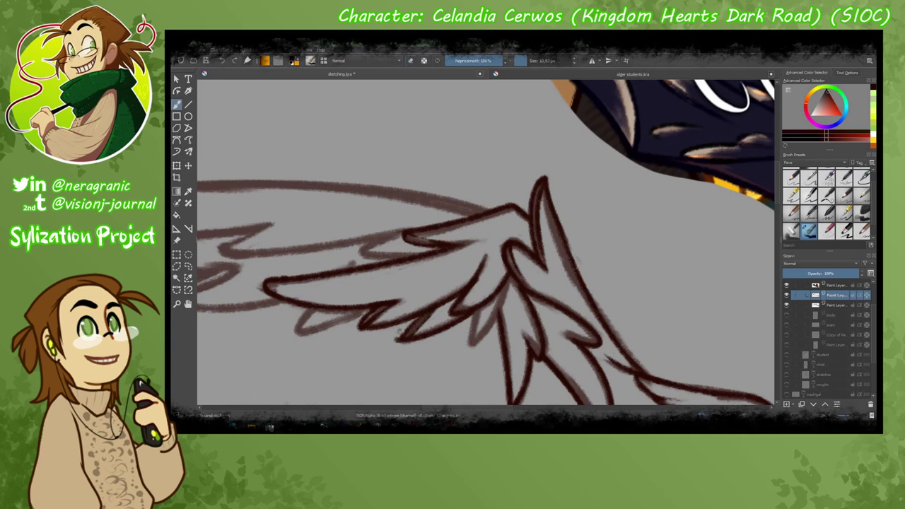
drag(509, 281, 470, 345)
key(6)
drag(398, 272, 372, 285)
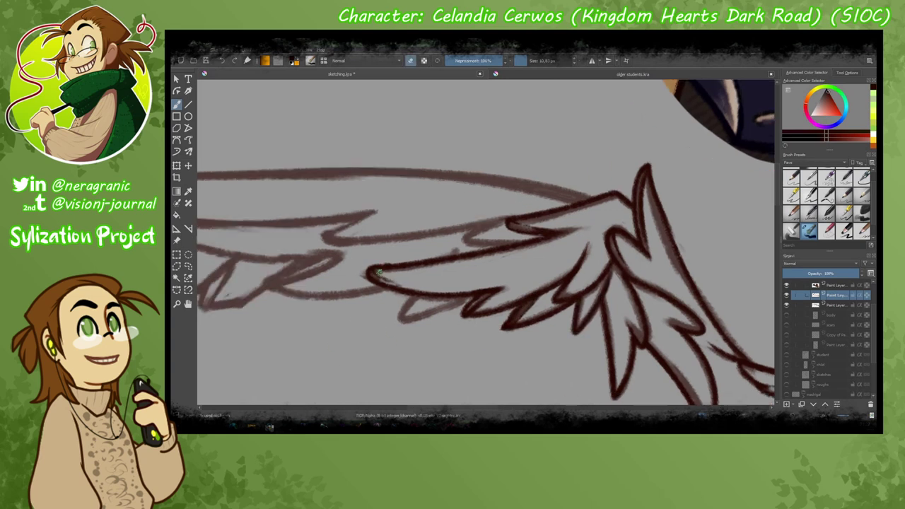
Ink the long top feather's outer curve on a separate layer with the canvas rotated.
key(6)
key(6)
key(6)
key(6)
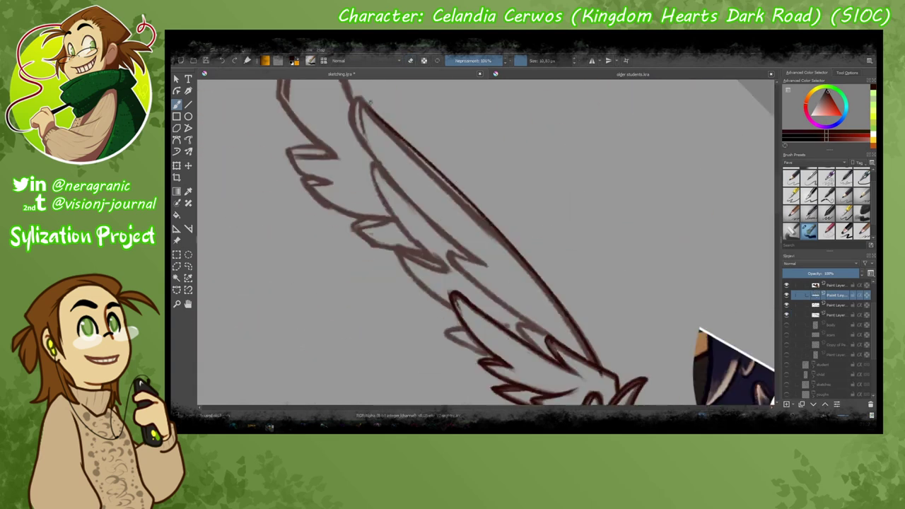
drag(362, 101, 553, 353)
key(ctrl+z)
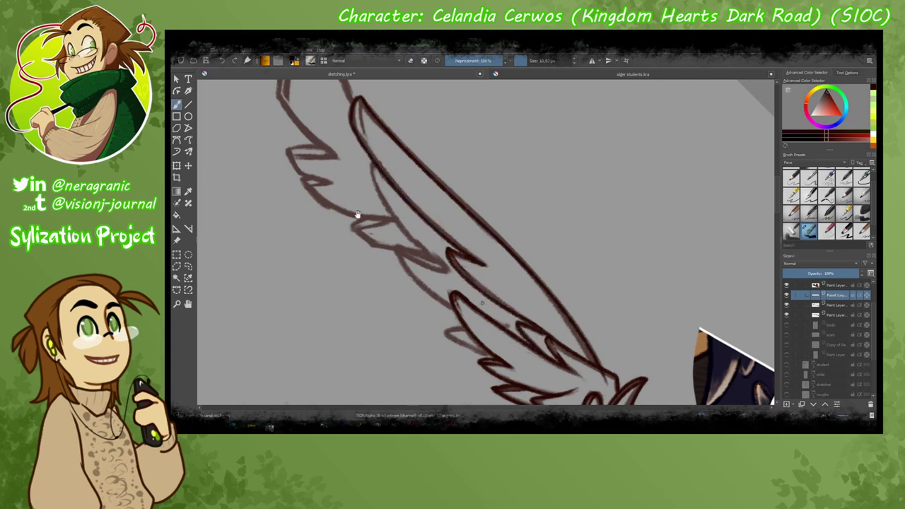
Ink the middle layer of feathers beneath the long top feather, trimming overlapping lines with the eraser.
key(6)
key(4)
drag(431, 260, 442, 292)
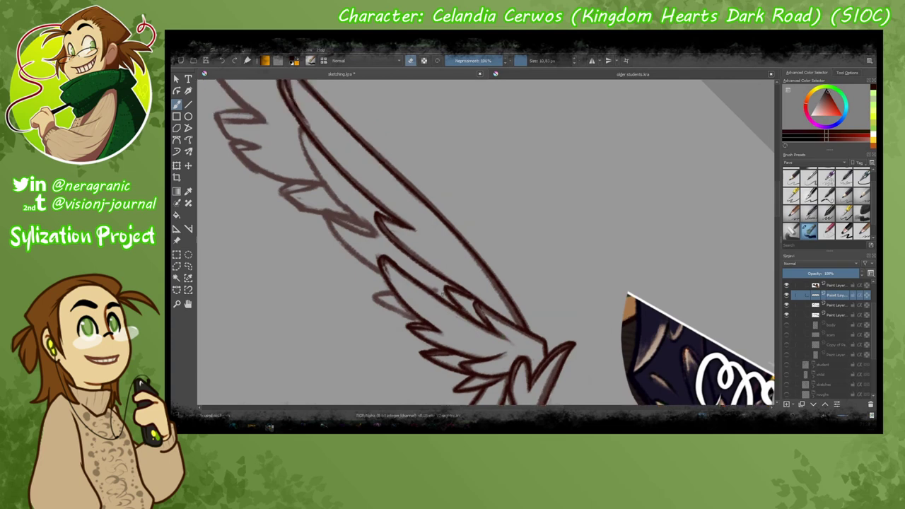
key(e)
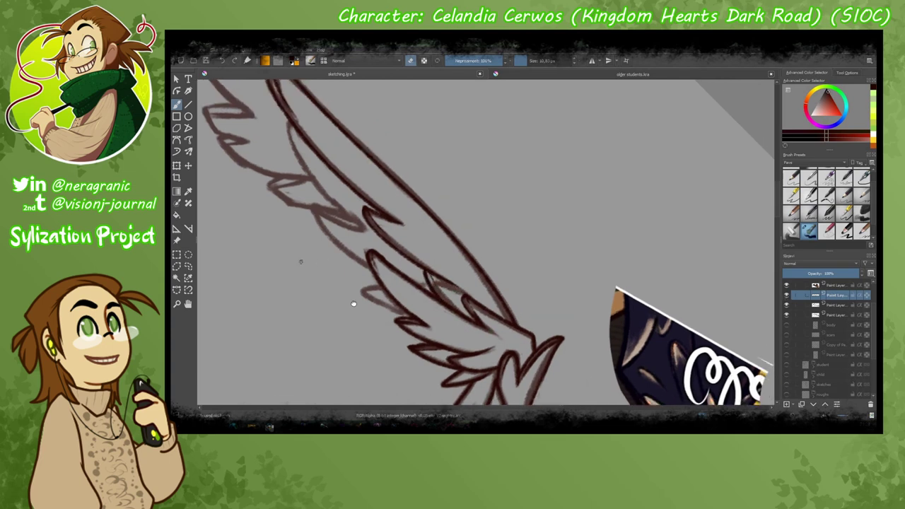
mouse_move(353, 303)
mouse_down()
mouse_move(459, 246)
mouse_move(467, 255)
mouse_move(418, 302)
mouse_up()
key(e)
drag(452, 270, 487, 361)
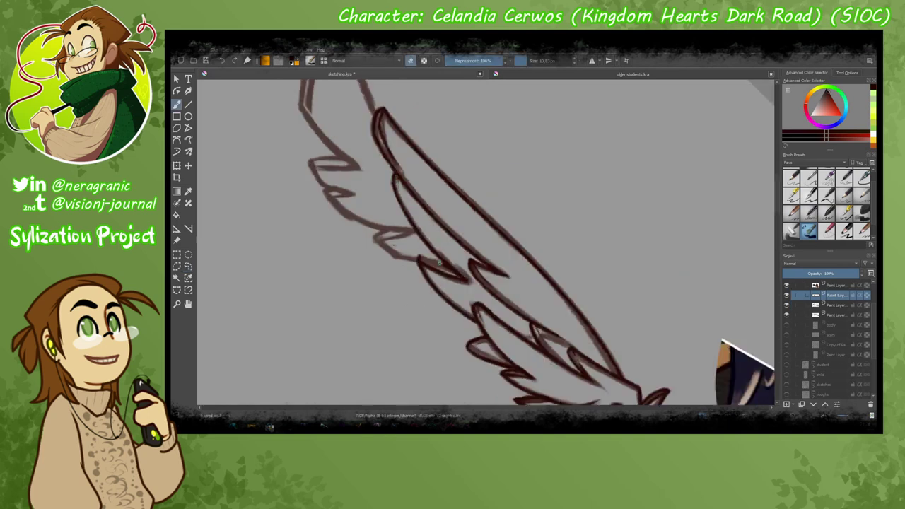
mouse_move(455, 271)
mouse_down()
mouse_move(420, 257)
mouse_move(273, 289)
mouse_up()
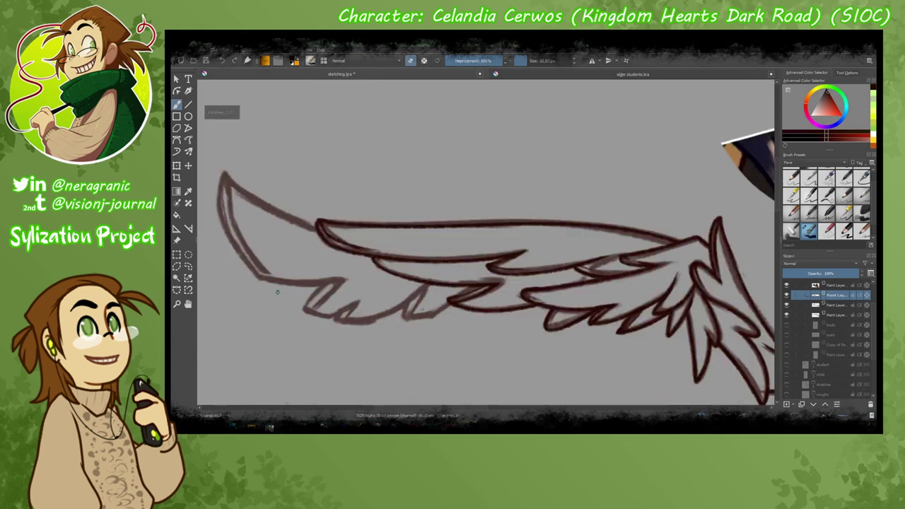
Ink the curved blade tip with its narrow edge band and the feather tips along its underside.
scroll(404, 324, up, 2)
drag(403, 323, 495, 304)
key(e)
drag(434, 234, 383, 297)
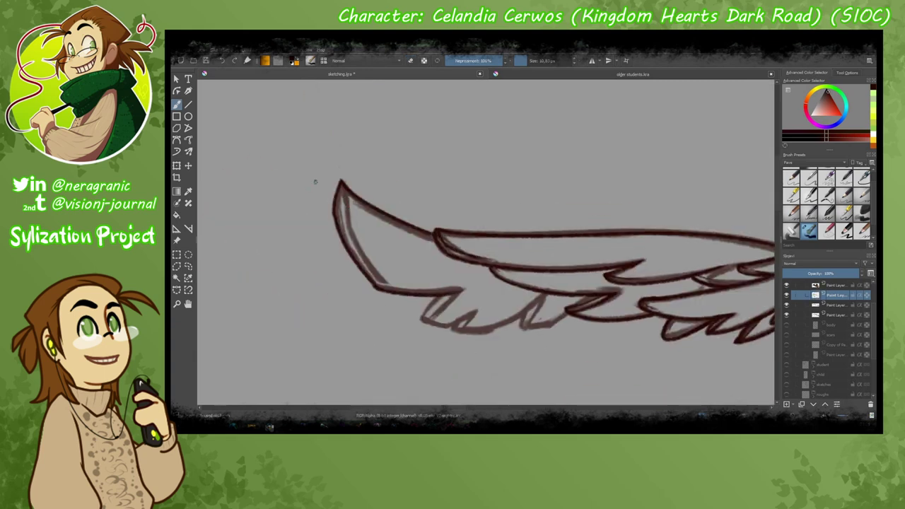
drag(344, 191, 385, 287)
drag(338, 183, 381, 209)
mouse_move(461, 291)
mouse_down()
mouse_move(423, 316)
mouse_move(478, 326)
mouse_move(540, 297)
mouse_up()
drag(464, 330, 425, 314)
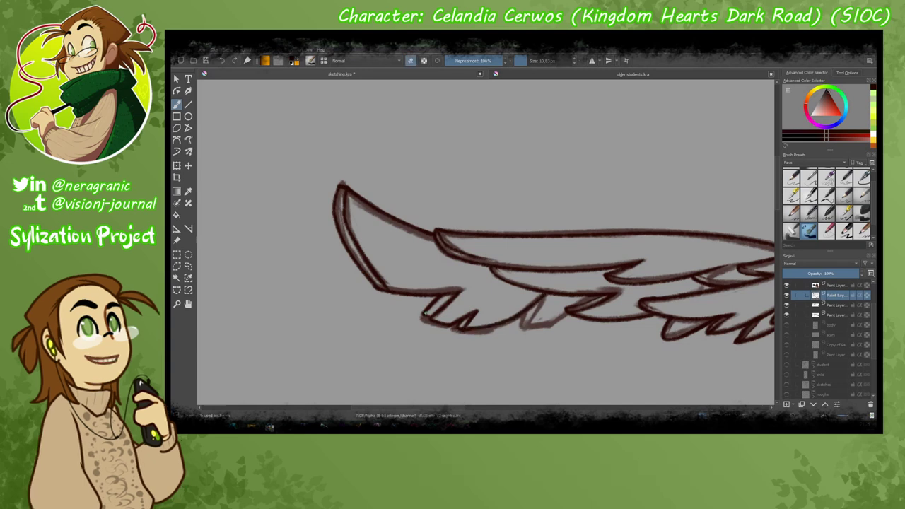
Finish inking the remaining lower feather beside the tip section, and check the blade's line art with the sketch hidden.
drag(339, 185, 242, 141)
drag(444, 256, 426, 285)
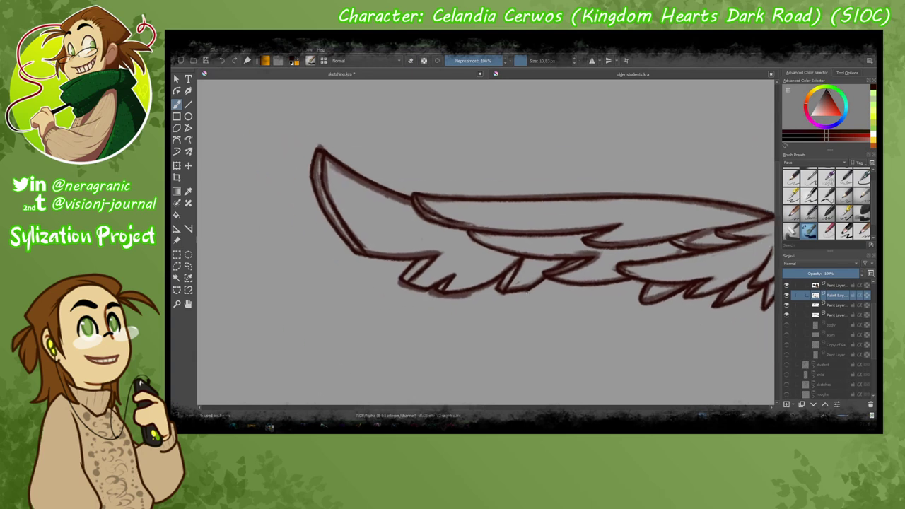
scroll(394, 278, down, 10)
key(e)
scroll(400, 295, up, 5)
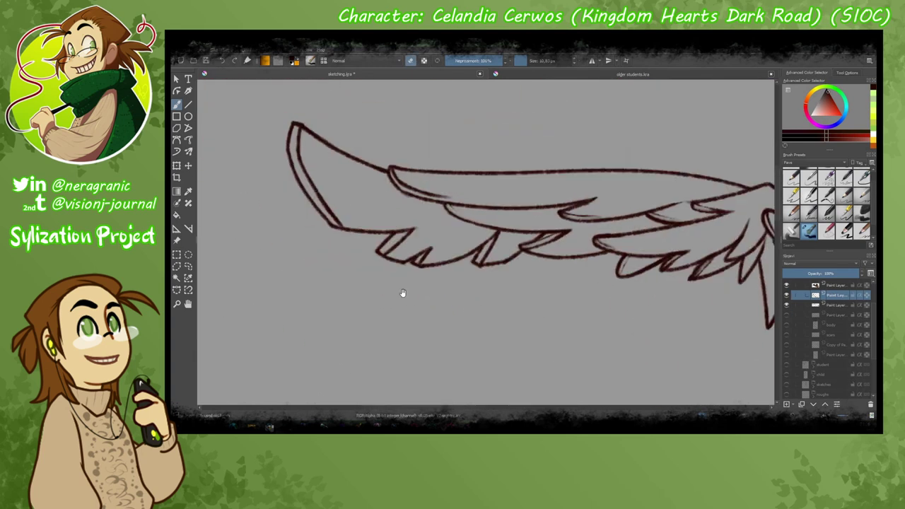
scroll(496, 269, down, 5)
key(e)
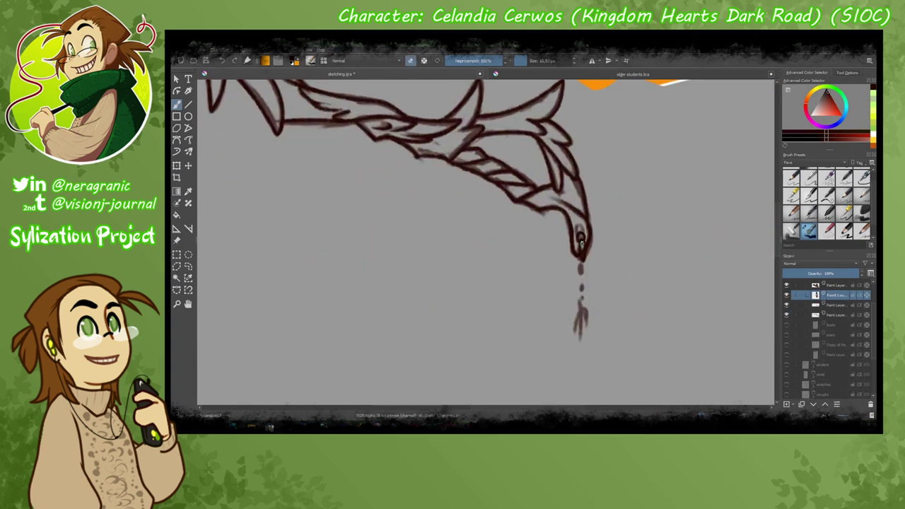
Ink the chain and half of a forked charm below the pommel on new layers, and duplicate the charm layer.
key(e)
key(Insert)
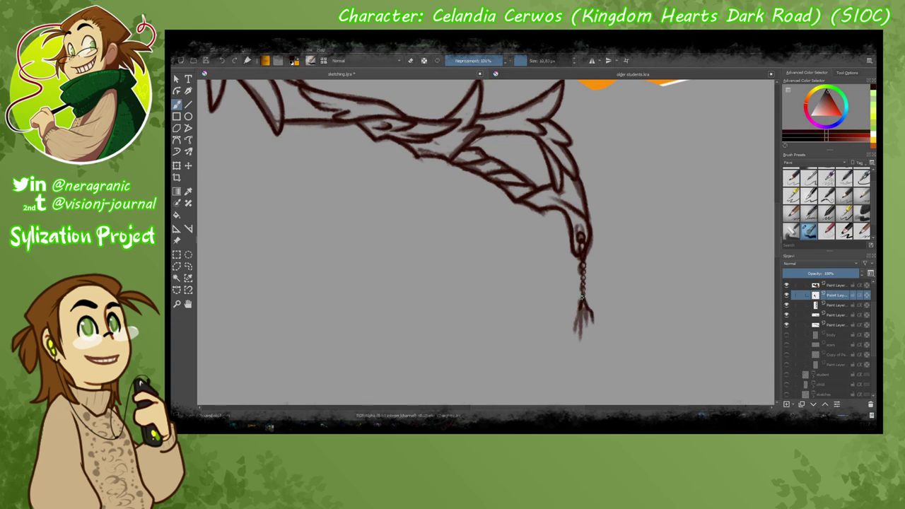
drag(593, 322, 653, 378)
mouse_move(594, 343)
mouse_down()
mouse_move(652, 377)
mouse_move(562, 304)
mouse_move(557, 362)
mouse_up()
key(ctrl+j)
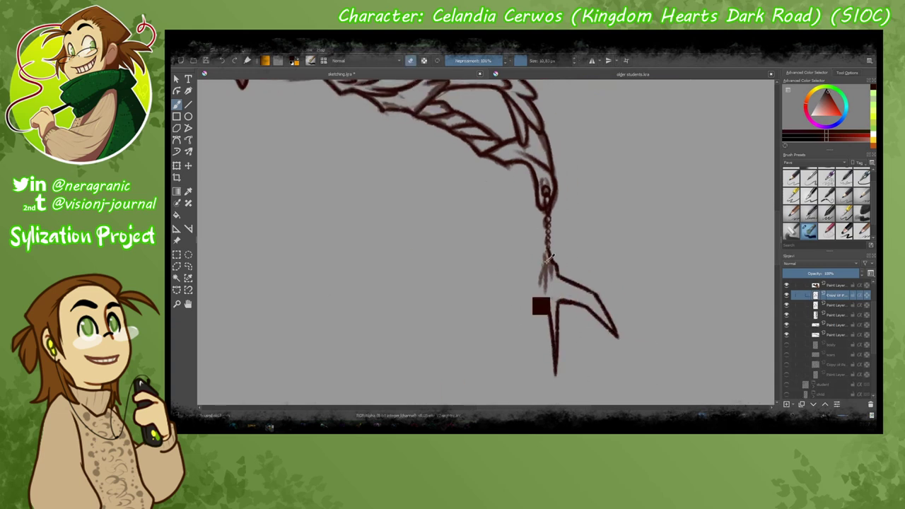
Mirror the duplicated half of the forked charm to complete its symmetrical shape, and merge both halves into one layer.
key(ctrl+t)
drag(540, 306, 504, 305)
key(Return)
key(ctrl+e)
key(b)
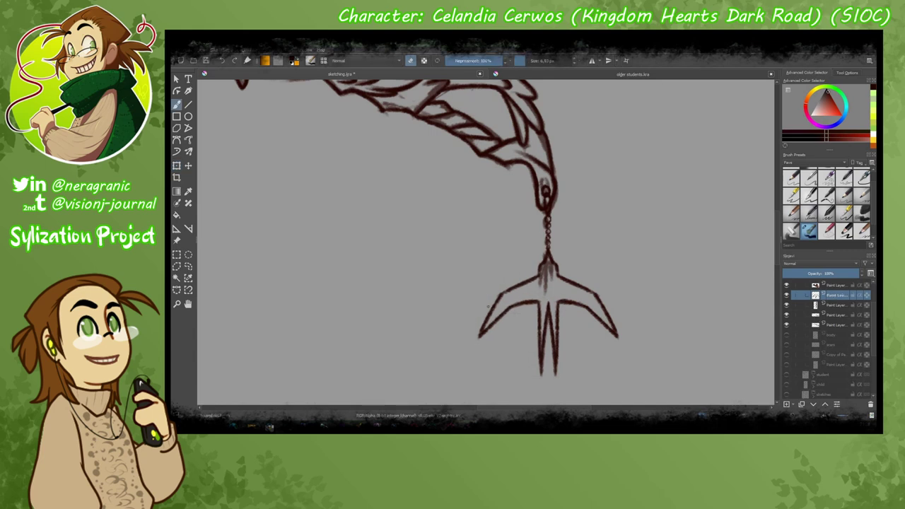
Scale the whole forked charm down to less than half its size, directly below the chain.
scroll(450, 285, down, 1)
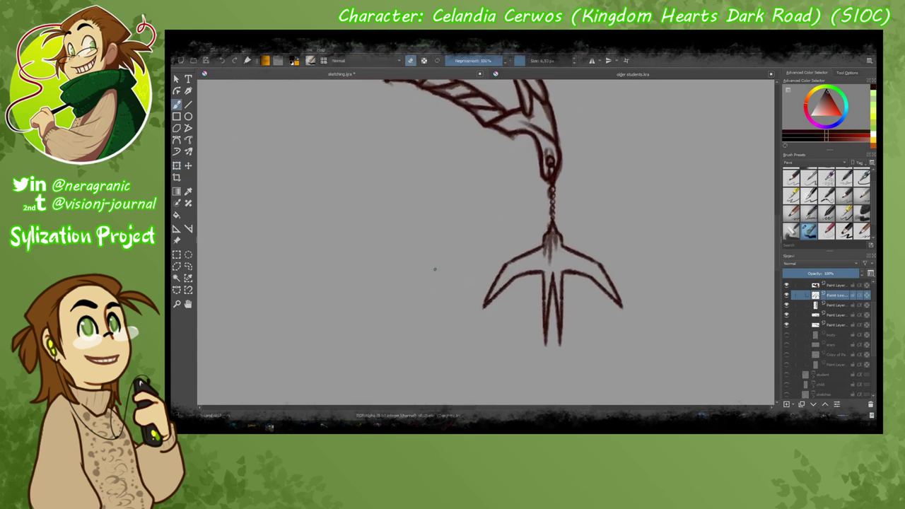
key(ctrl+t)
drag(621, 349, 583, 312)
key(Escape)
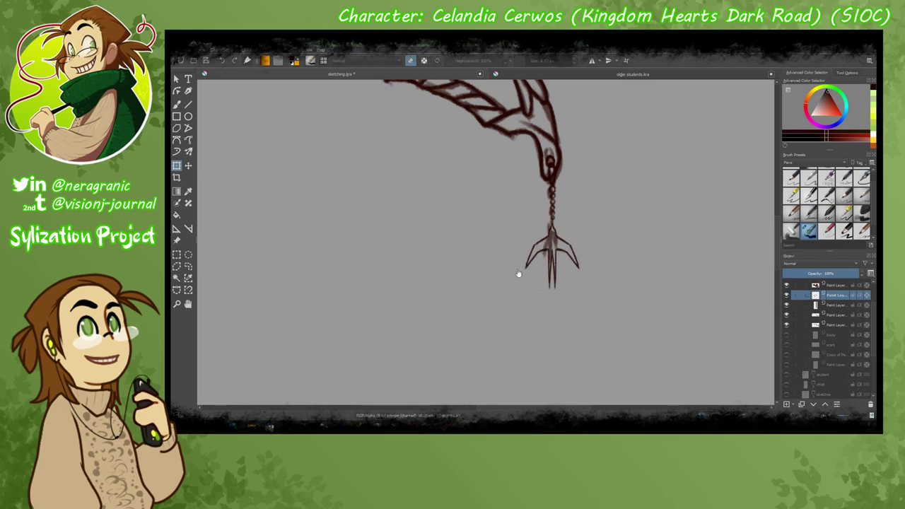
key(b)
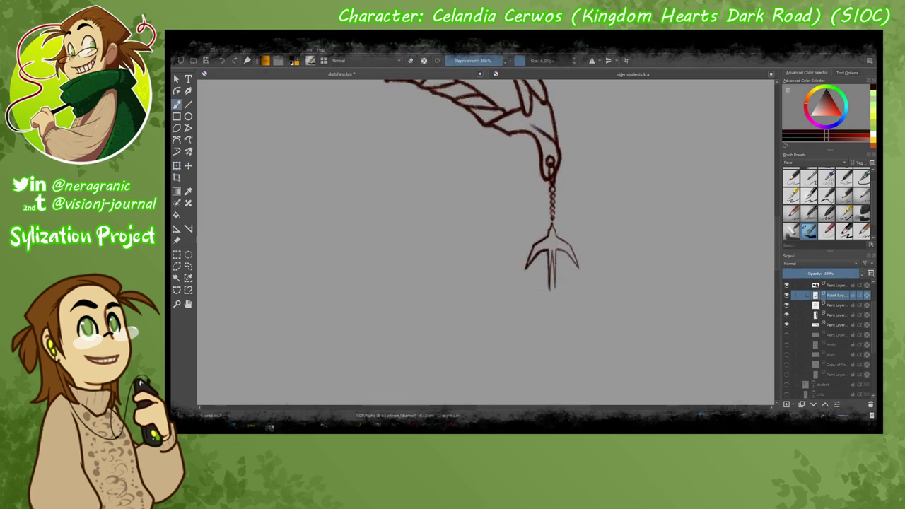
Re-ink the reduced charm's outline symmetrically with the sketch hidden, cleaning up its middle prongs and side points.
key(e)
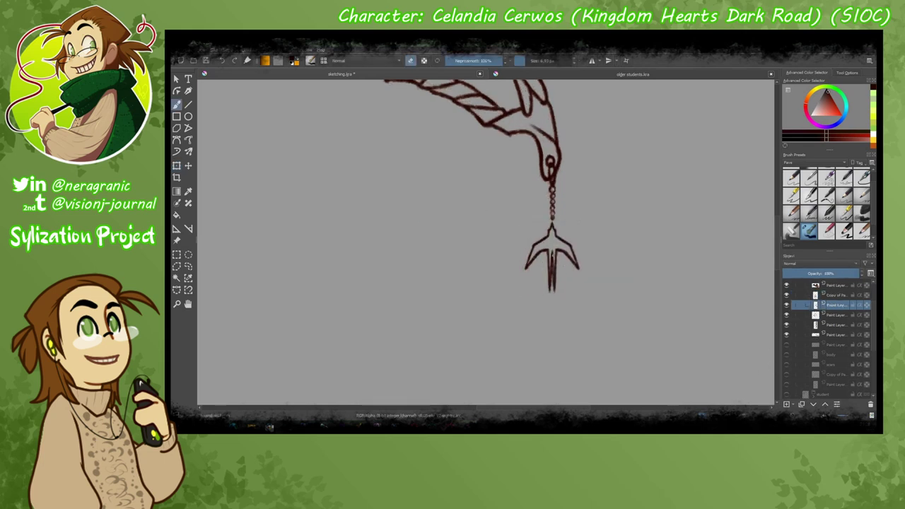
click(787, 304)
scroll(467, 290, up, 2)
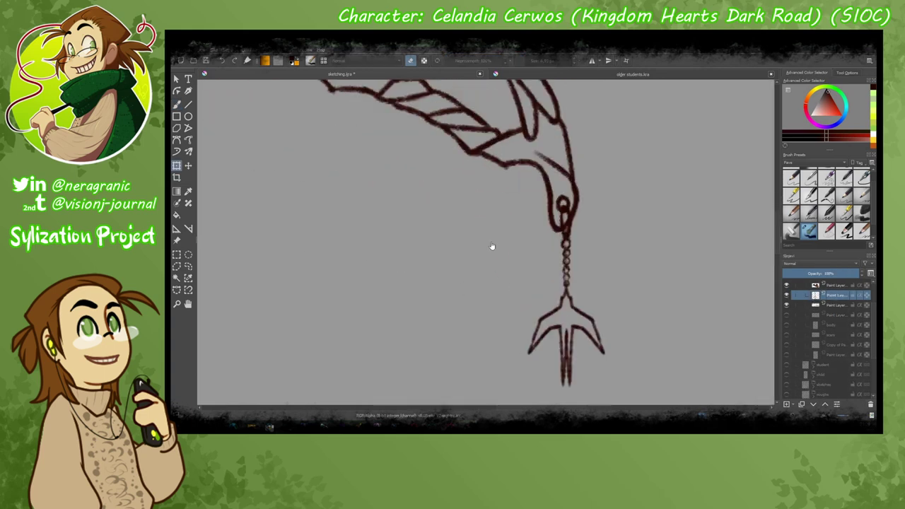
key(e)
drag(559, 333, 569, 382)
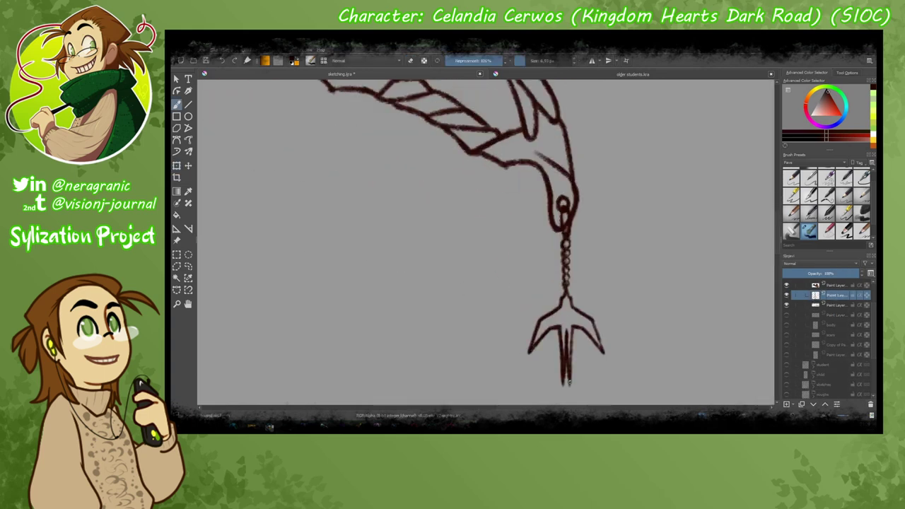
drag(603, 352, 569, 296)
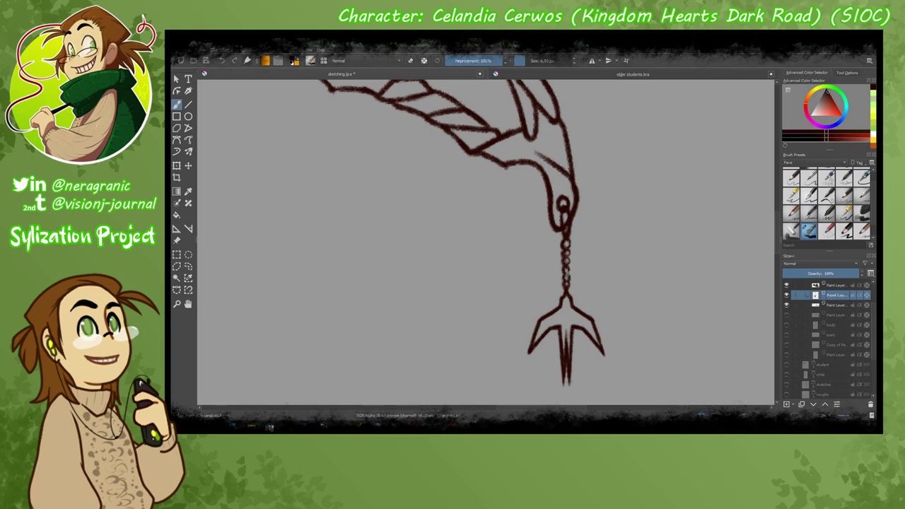
Show the body line art and thicken the charm's outline so it matches the chain's line weight.
key(Page_Down)
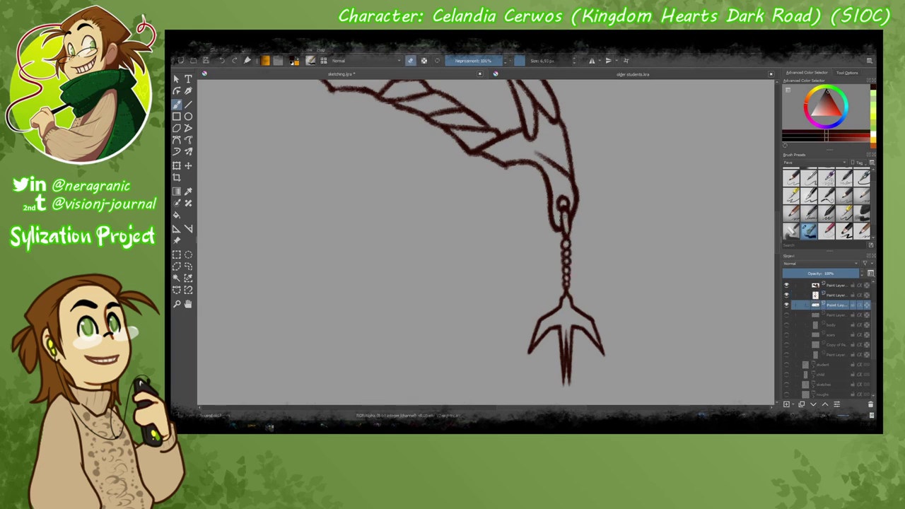
scroll(256, 161, down, 1)
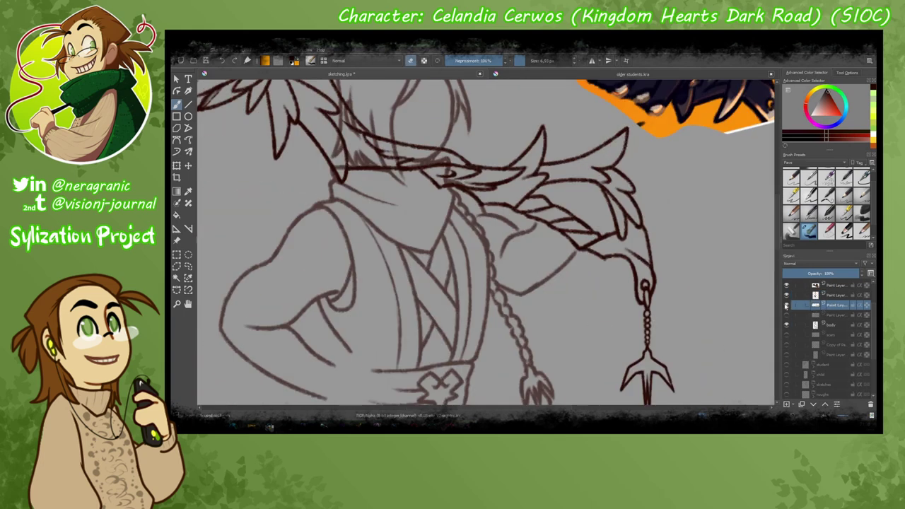
key(Page_Up)
scroll(552, 241, up, 2)
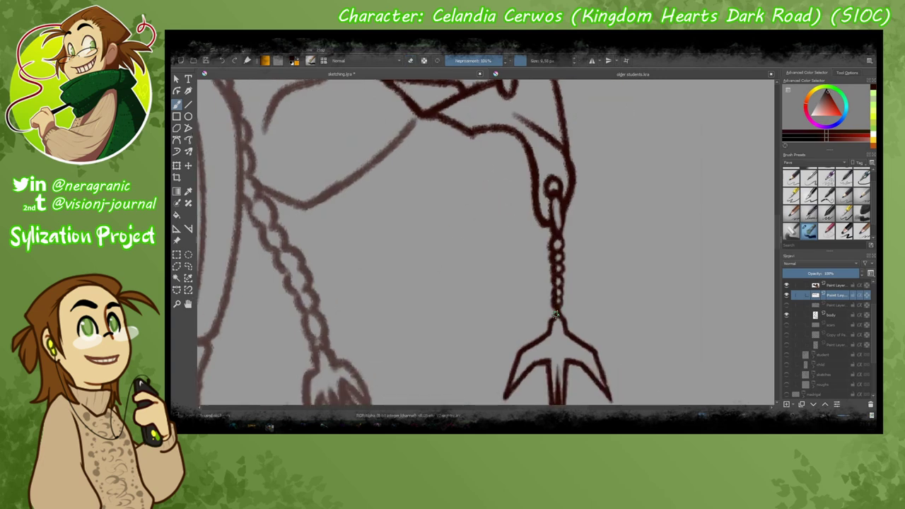
scroll(557, 320, down, 1)
drag(550, 277, 505, 351)
drag(563, 315, 607, 355)
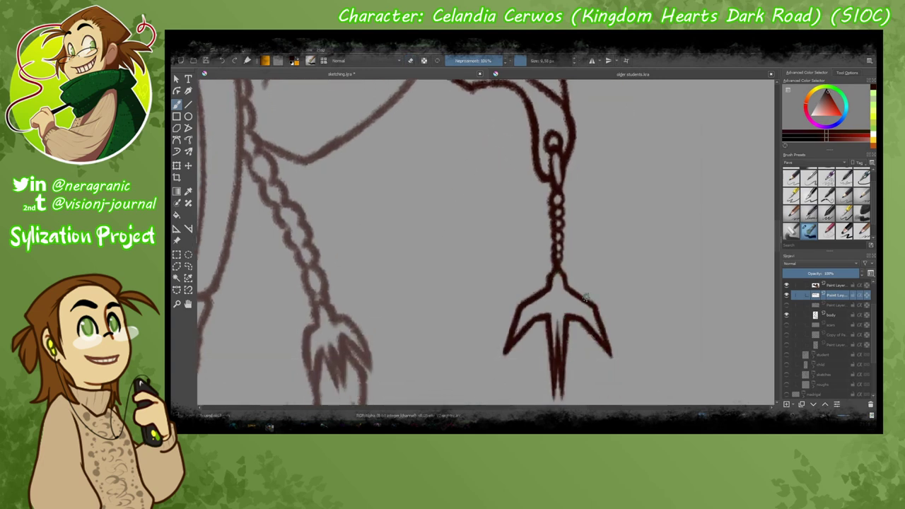
mouse_move(585, 298)
mouse_down()
mouse_move(559, 233)
mouse_move(556, 155)
mouse_move(559, 260)
mouse_up()
key(e)
scroll(437, 242, down, 2)
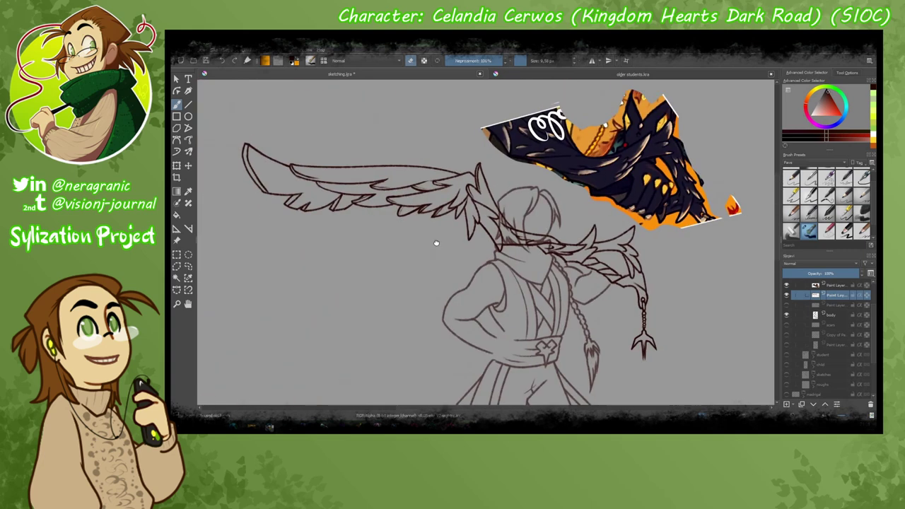
Show the scars layer, duplicate the KEYBLADE layer and remove the copy's lines that cross the head and scarf.
click(787, 304)
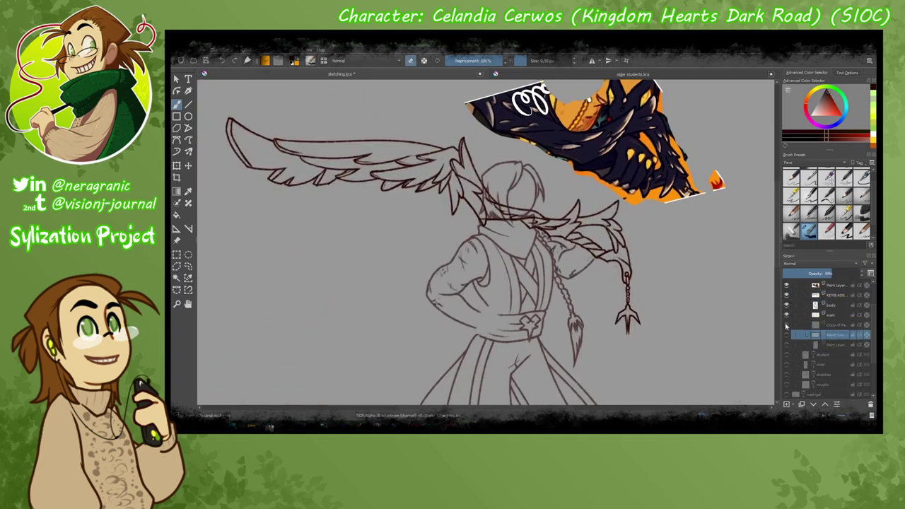
click(835, 295)
scroll(505, 205, up, 3)
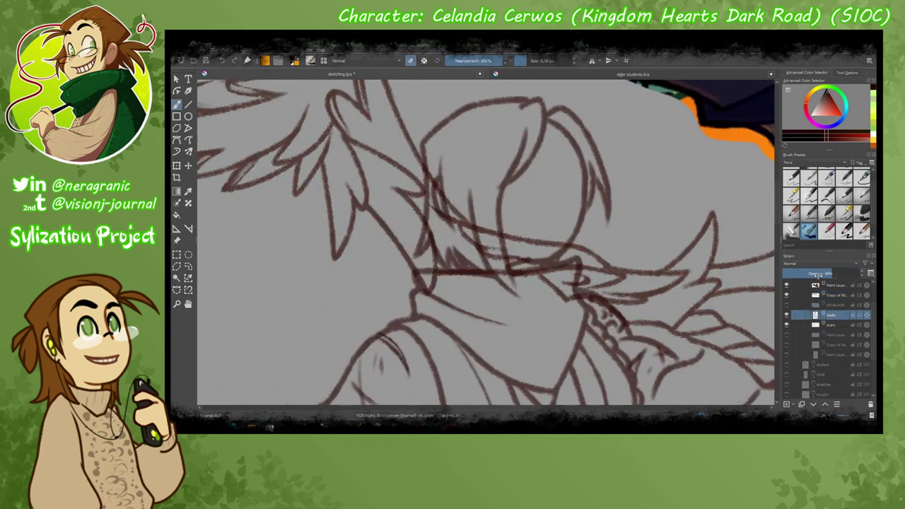
key(ctrl+j)
click(188, 266)
mouse_move(527, 131)
mouse_down()
mouse_move(421, 198)
mouse_move(425, 269)
mouse_move(509, 329)
mouse_move(538, 205)
mouse_up()
scroll(496, 347, down, 5)
scroll(319, 286, up, 2)
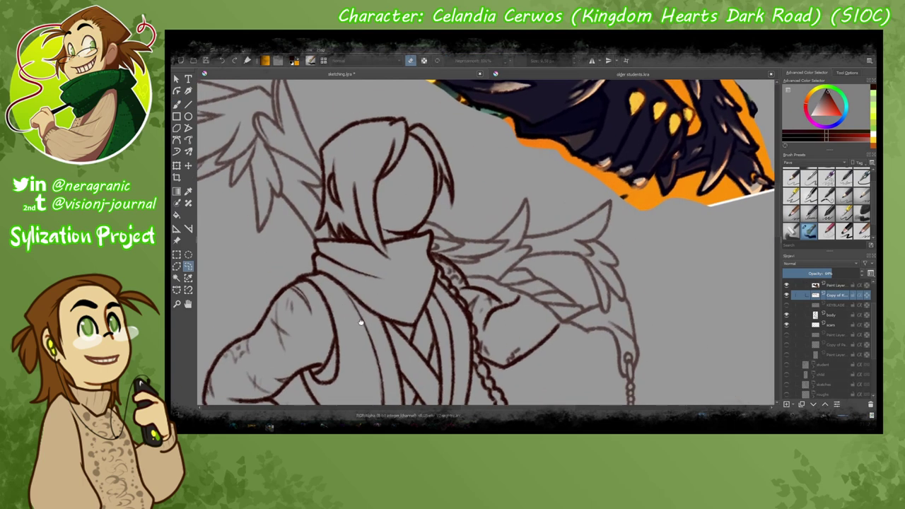
scroll(343, 301, down, 2)
scroll(344, 300, up, 2)
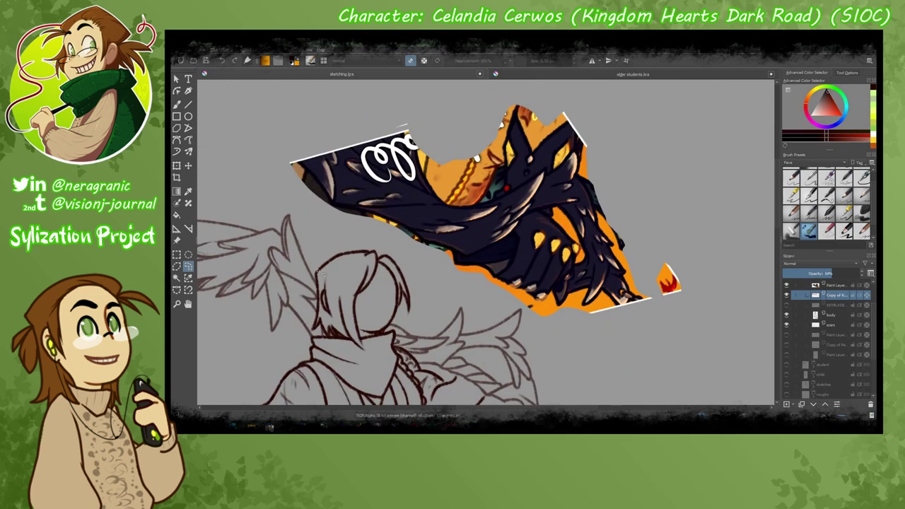
Sketch the armoured fingers of the raised hand gripping the Keyblade's handle on a new layer above the body.
key(b)
drag(827, 304, 831, 315)
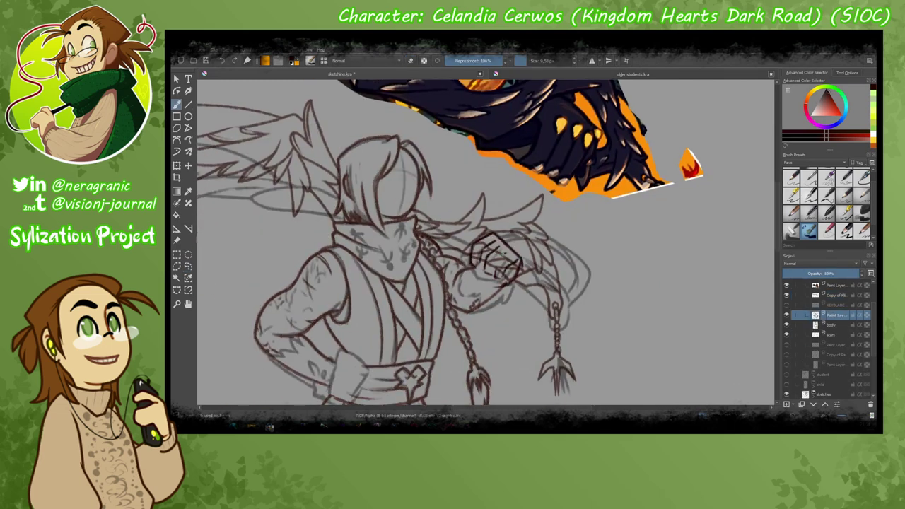
mouse_move(467, 255)
mouse_down()
mouse_move(509, 269)
mouse_move(495, 248)
mouse_move(488, 287)
mouse_up()
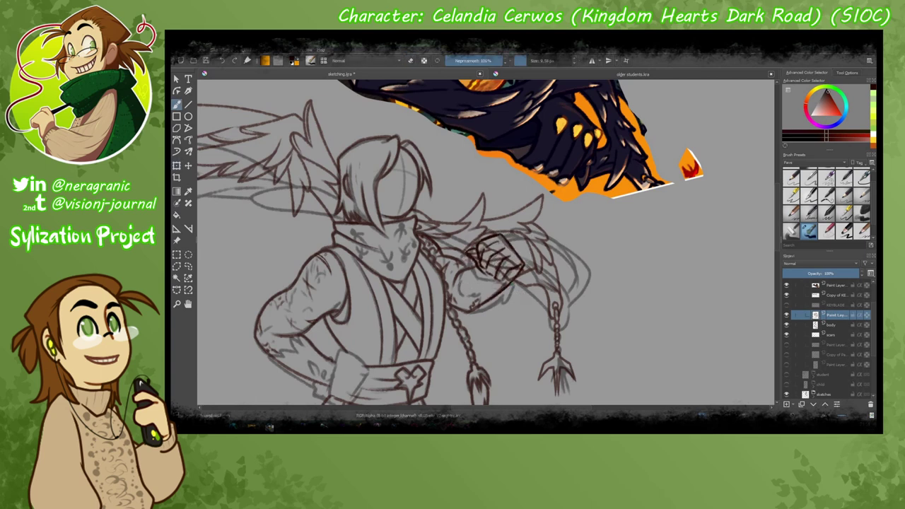
Sketch the fist resting on the hip and the pointed plates of that arm's forearm guard.
scroll(424, 283, up, 2)
drag(379, 264, 423, 286)
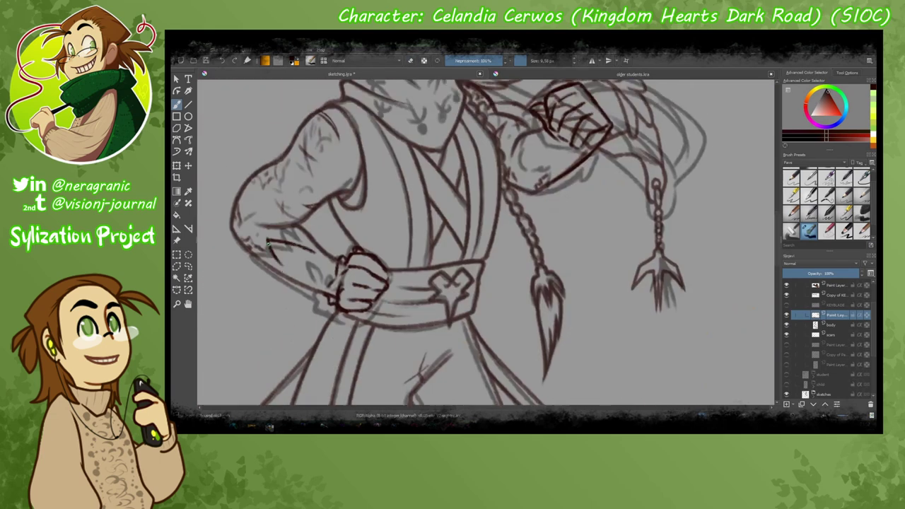
drag(264, 267, 329, 283)
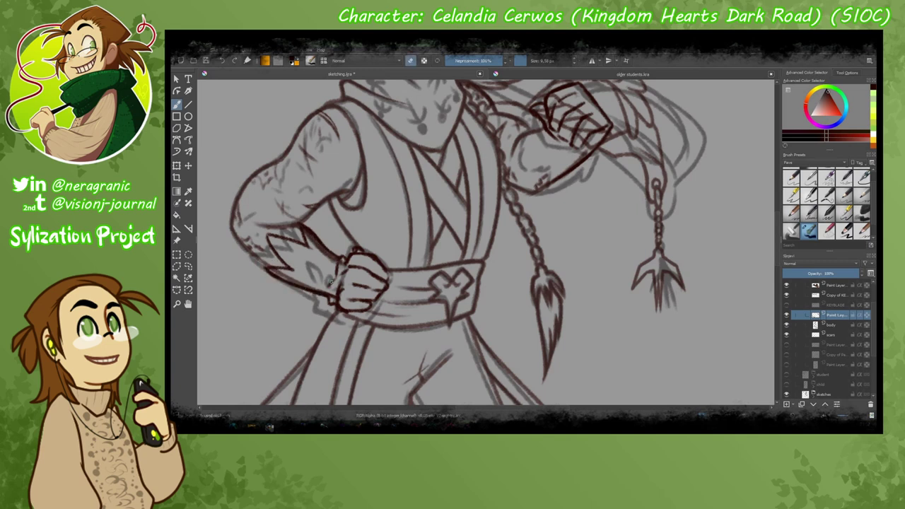
Detail the hip arm's gauntlet with diamond shapes, round studs, finger bands and pointed claw tips.
scroll(285, 154, up, 2)
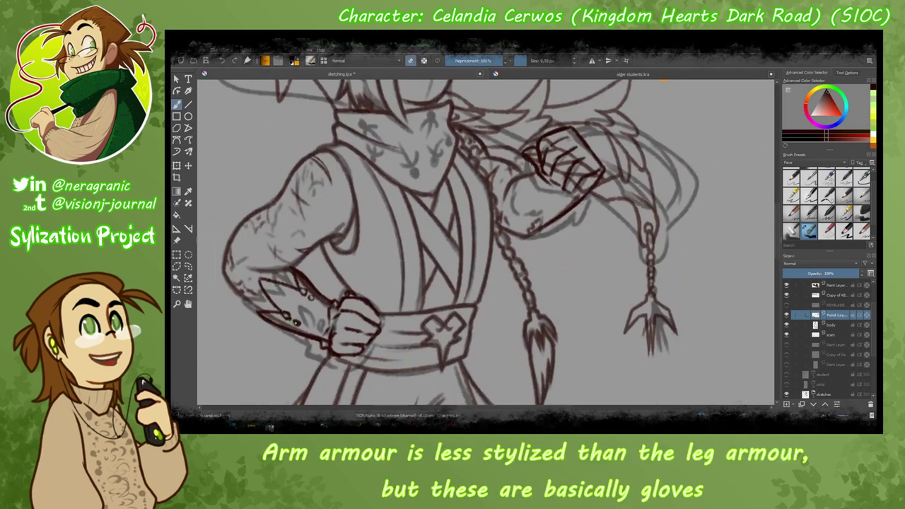
scroll(454, 243, down, 2)
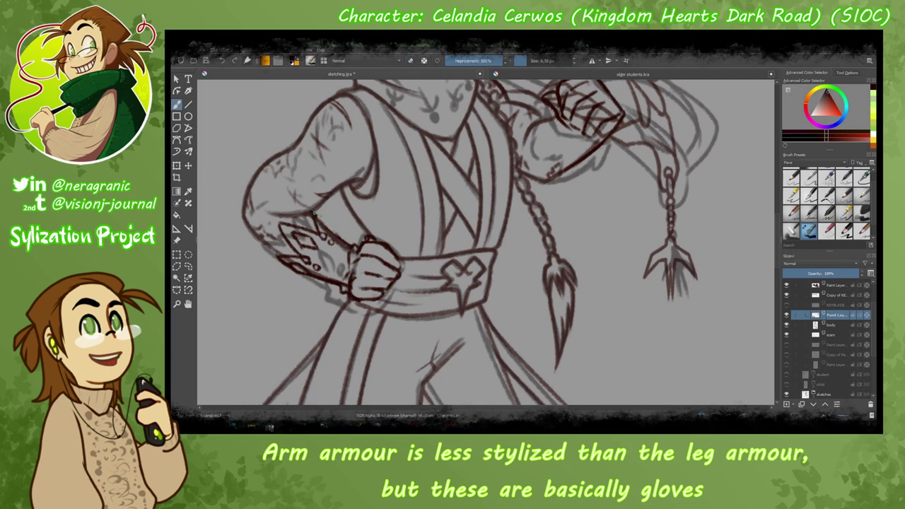
scroll(314, 213, down, 2)
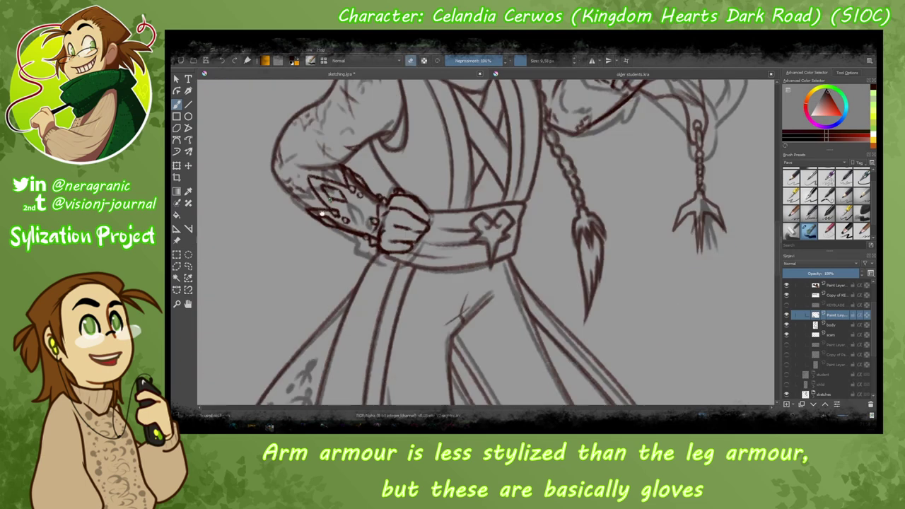
scroll(322, 213, up, 3)
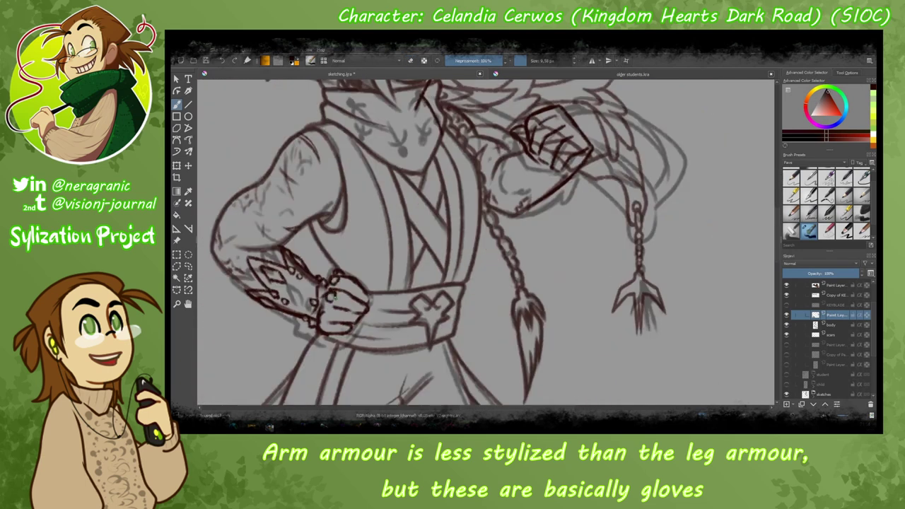
scroll(334, 296, down, 2)
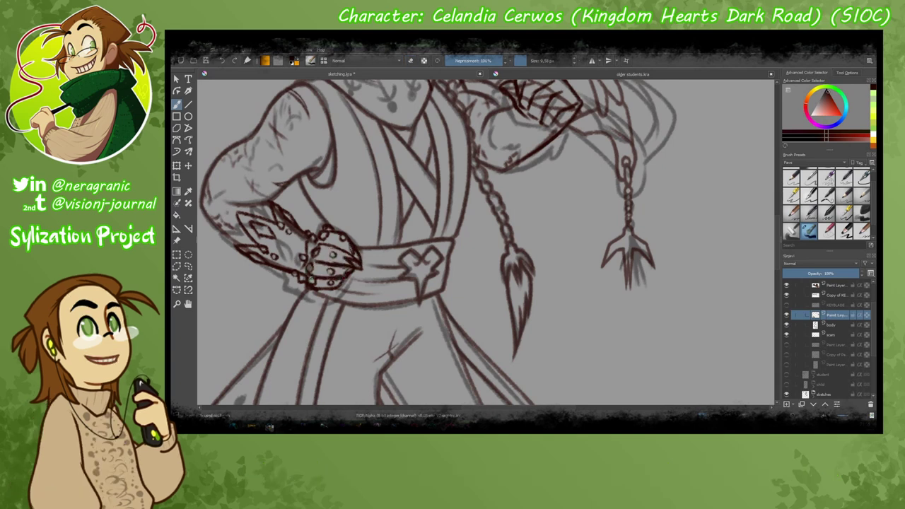
drag(308, 282, 285, 283)
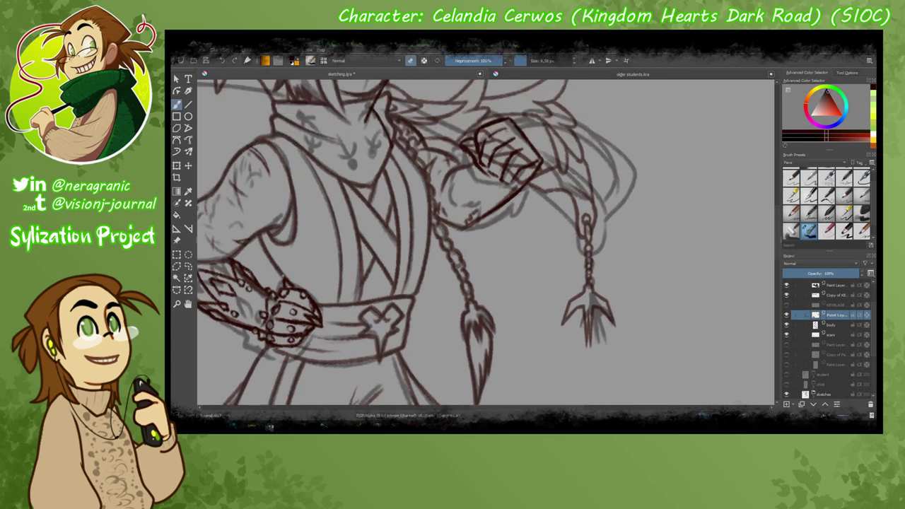
drag(318, 323, 332, 314)
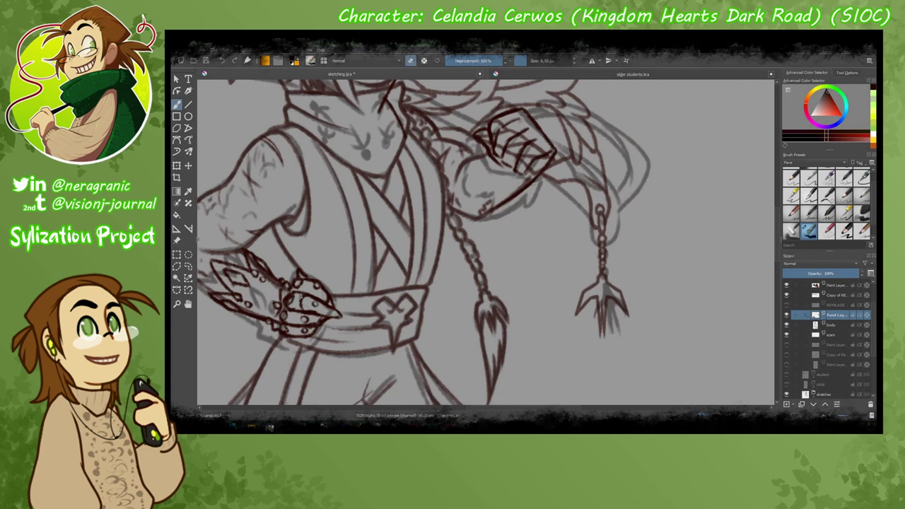
Add knuckle studs to the raised hand and sketch its pointed forearm guard with a diamond, hiding the old sketch.
mouse_move(327, 316)
mouse_down()
mouse_move(311, 327)
mouse_move(396, 229)
mouse_up()
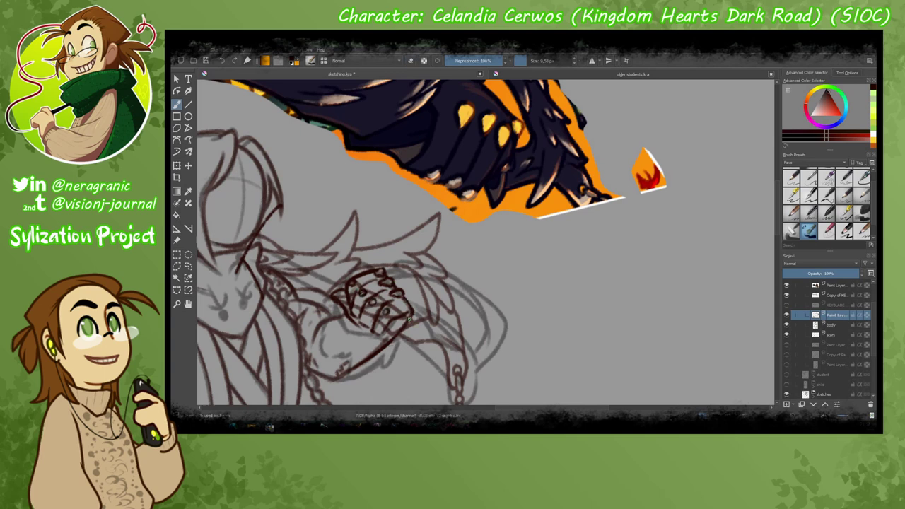
click(788, 359)
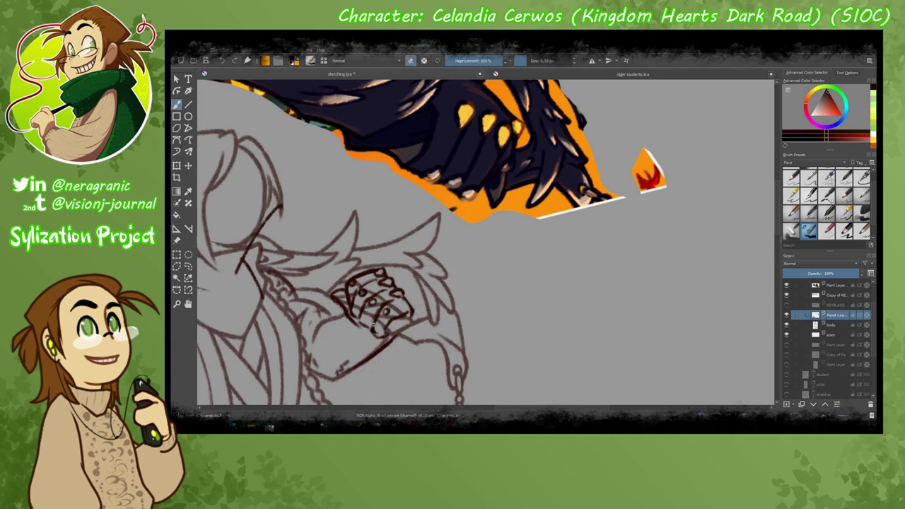
scroll(314, 245, up, 1)
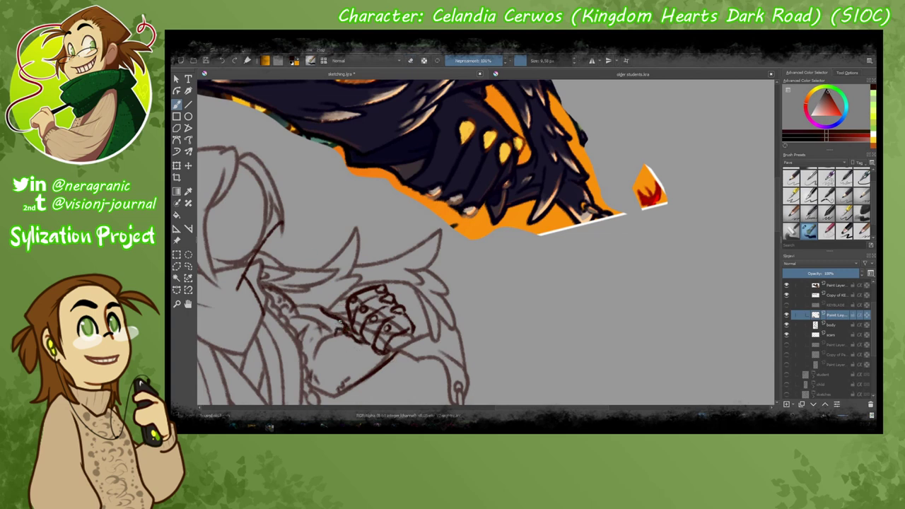
drag(401, 353, 426, 311)
mouse_move(343, 297)
mouse_down()
mouse_move(396, 347)
mouse_move(407, 324)
mouse_up()
mouse_move(343, 332)
mouse_down()
mouse_move(359, 292)
mouse_move(390, 321)
mouse_move(353, 321)
mouse_move(377, 307)
mouse_up()
key(e)
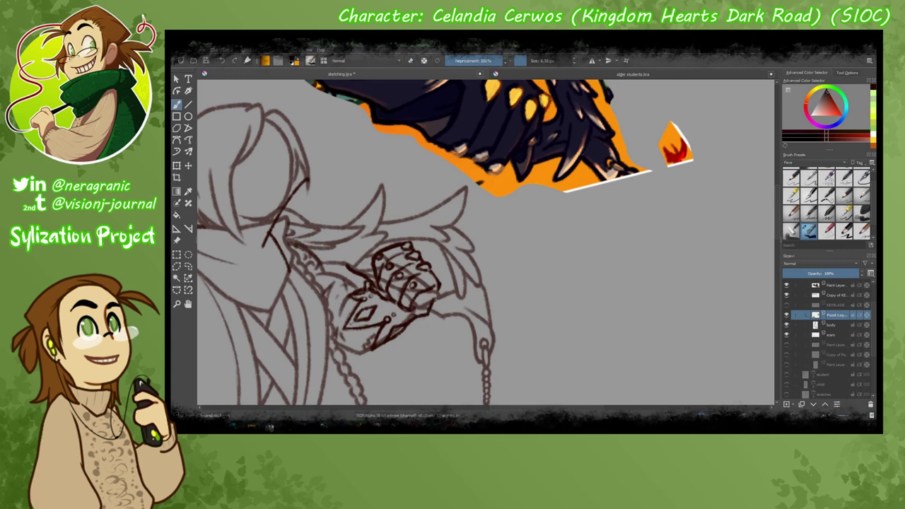
Hide the body, scars and Keyblade layers, fade the gauntlet sketch and add a new paint layer above it.
scroll(453, 240, down, 3)
click(787, 325)
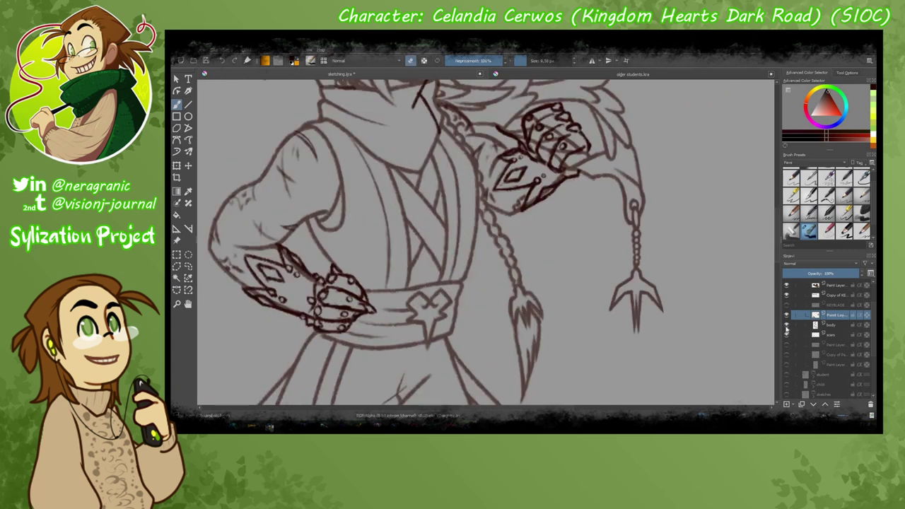
click(787, 335)
scroll(268, 210, up, 4)
scroll(268, 210, down, 3)
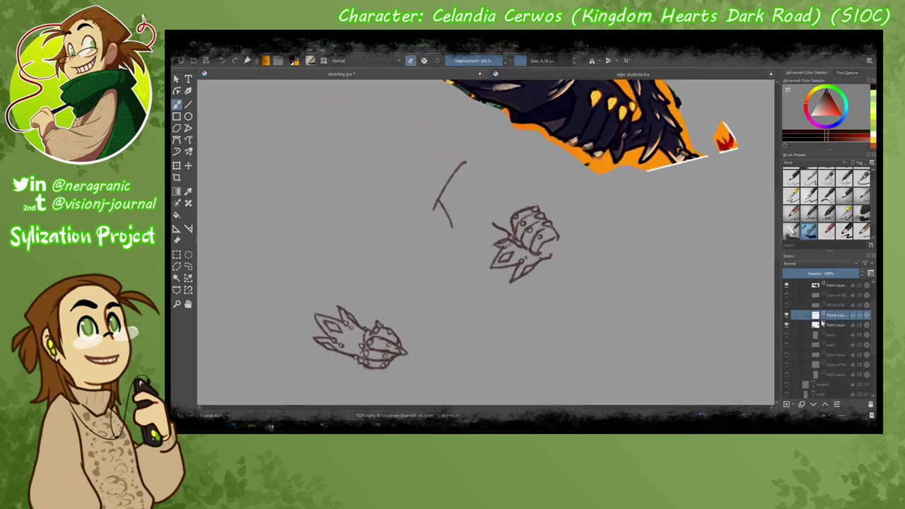
Ink the raised hand's banded fist and knuckle studs over the faded gauntlet sketch, checking the coloured reference art.
click(835, 324)
scroll(534, 207, up, 4)
key(Page_Up)
key(e)
key(ctrl+z)
mouse_move(524, 203)
mouse_down()
mouse_move(542, 231)
mouse_move(510, 237)
mouse_up()
mouse_move(513, 208)
mouse_down()
mouse_move(499, 254)
mouse_move(532, 195)
mouse_up()
mouse_move(474, 210)
mouse_down()
mouse_move(499, 257)
mouse_move(463, 306)
mouse_up()
drag(495, 277, 444, 317)
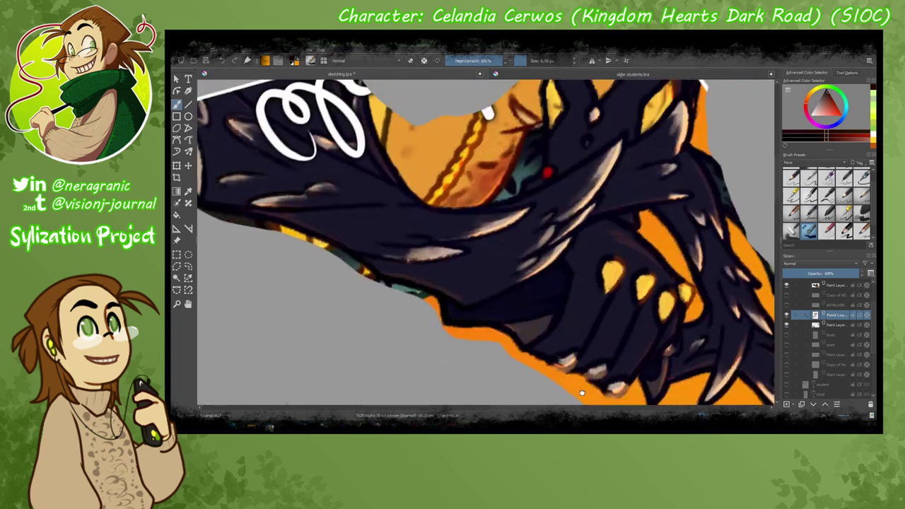
Ink the pointed plates, diamond and small studs of the raised hand's forearm guard.
drag(474, 241, 534, 242)
drag(522, 277, 467, 288)
key(ctrl+z)
drag(503, 245, 463, 291)
mouse_move(512, 239)
mouse_down()
mouse_move(493, 249)
mouse_move(482, 274)
mouse_up()
drag(495, 239, 471, 247)
drag(503, 218, 524, 241)
drag(527, 191, 507, 235)
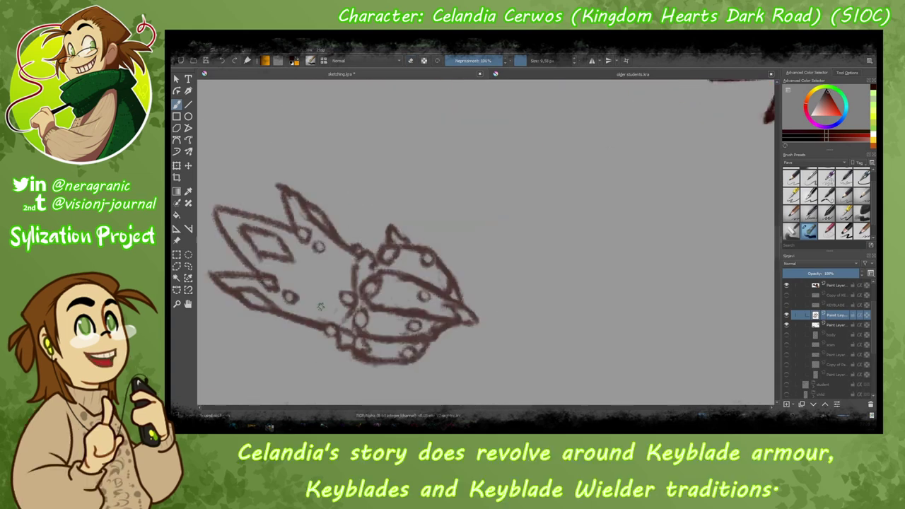
Ink the hip arm's gauntlet, covering the finger bands, studs, pointed forearm plates and central diamond.
mouse_move(380, 259)
mouse_down()
mouse_move(433, 254)
mouse_move(476, 320)
mouse_move(359, 276)
mouse_move(424, 297)
mouse_move(460, 322)
mouse_move(359, 329)
mouse_move(367, 302)
mouse_move(358, 357)
mouse_move(346, 336)
mouse_move(237, 290)
mouse_up()
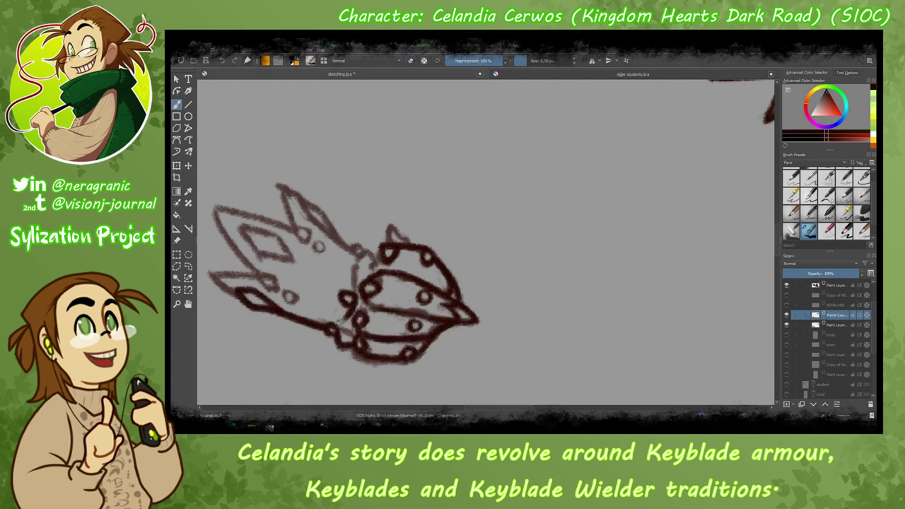
mouse_move(352, 275)
mouse_down()
mouse_move(346, 320)
mouse_move(353, 246)
mouse_move(382, 251)
mouse_move(305, 213)
mouse_move(214, 210)
mouse_move(273, 286)
mouse_up()
key(e)
key(e)
drag(295, 228, 309, 238)
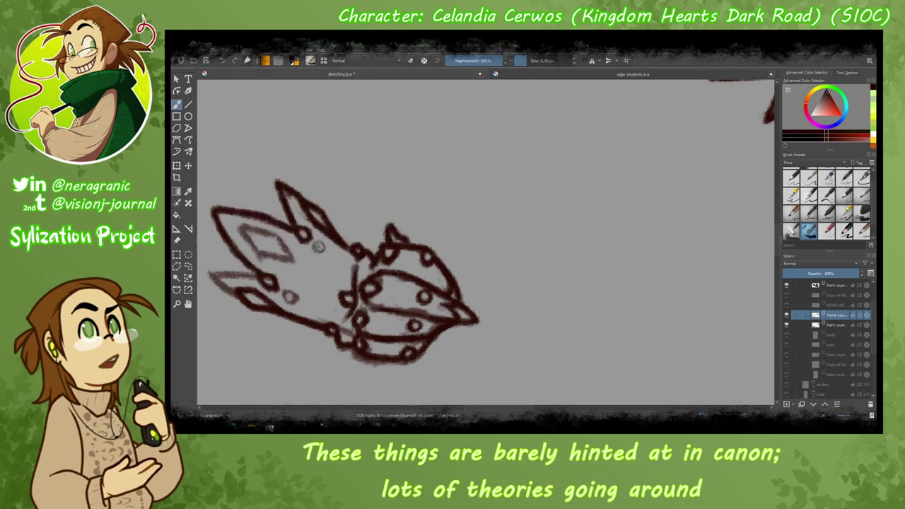
drag(256, 249, 293, 260)
key(minus)
Hide the gauntlet sketch and show the body, scars and copied Keyblade layers again.
click(786, 335)
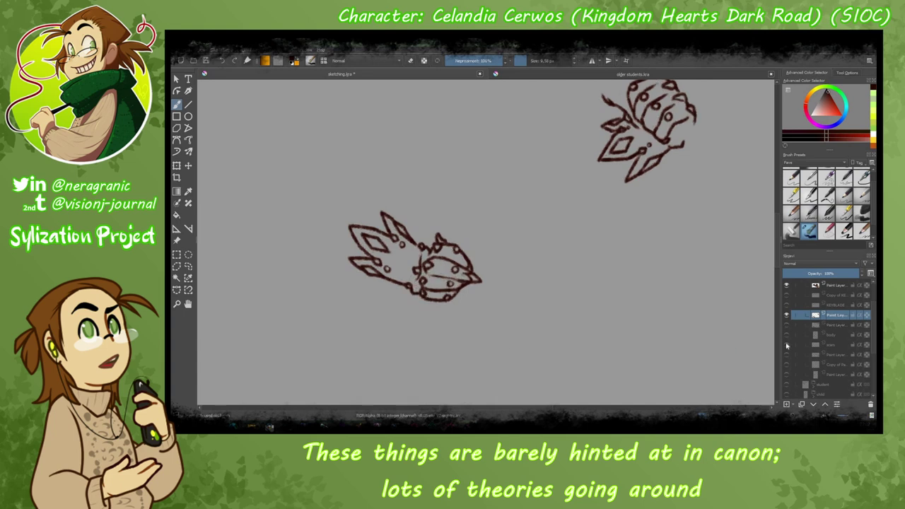
click(786, 345)
scroll(351, 246, down, 3)
scroll(314, 259, up, 4)
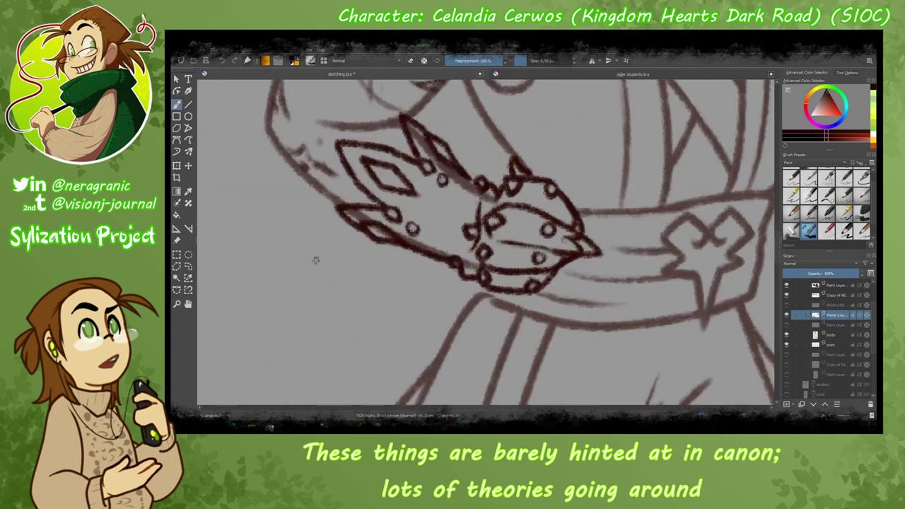
Clear the body lines lying under the hip arm's gauntlet and name the inked gauntlet layer GLOVES.
click(835, 334)
scroll(448, 263, up, 2)
key(ctrl+shift+a)
key(b)
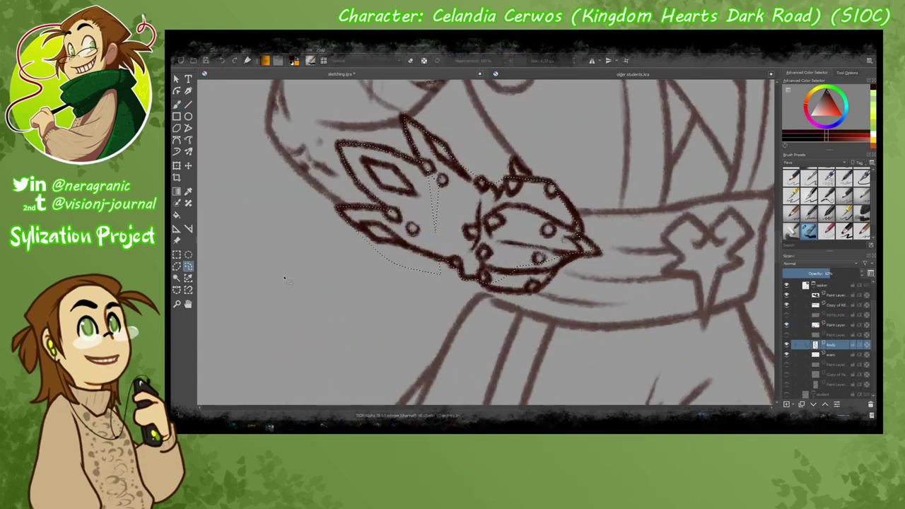
key(Page_Up)
key(Page_Up)
scroll(487, 243, down, 2)
scroll(486, 243, up, 2)
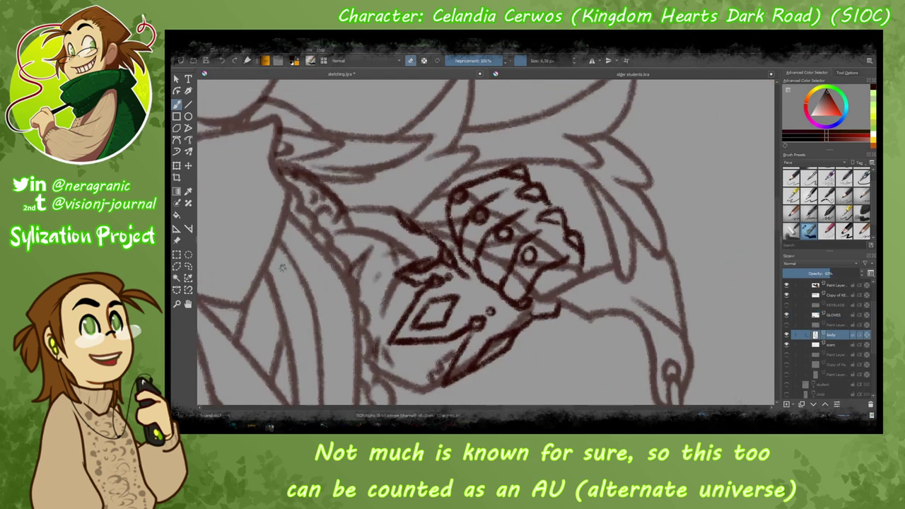
Select the area of the raised hand's gauntlet on the body layer and clear the overlapped body lines.
key(ctrl+r)
key(Page_Down)
key(ctrl+shift+d)
key(ctrl+shift+a)
key(Page_Up)
key(Page_Up)
key(Page_Up)
key(Page_Up)
scroll(446, 278, up, 1)
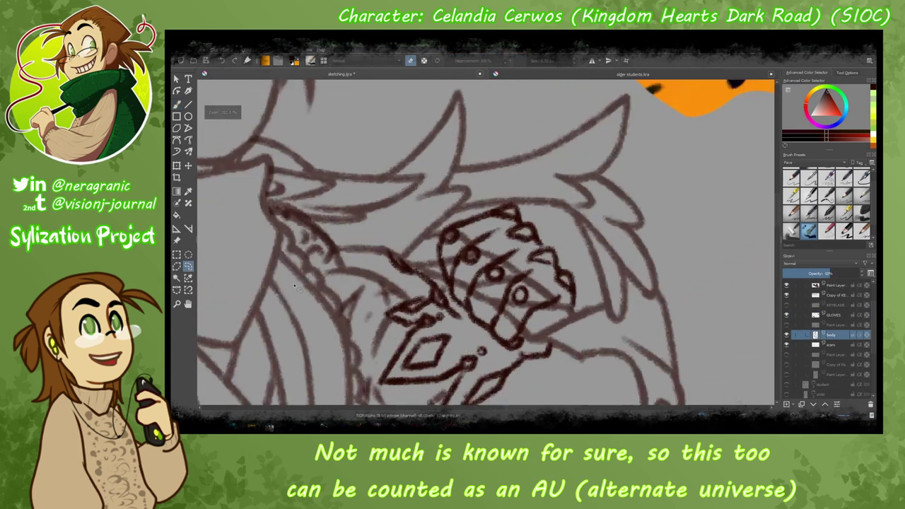
Duplicate the body layer, hide the original, add a paint layer above the copy and set the copy's opacity to 100%.
key(Page_Down)
key(Page_Down)
key(Page_Down)
key(ctrl+alt+j)
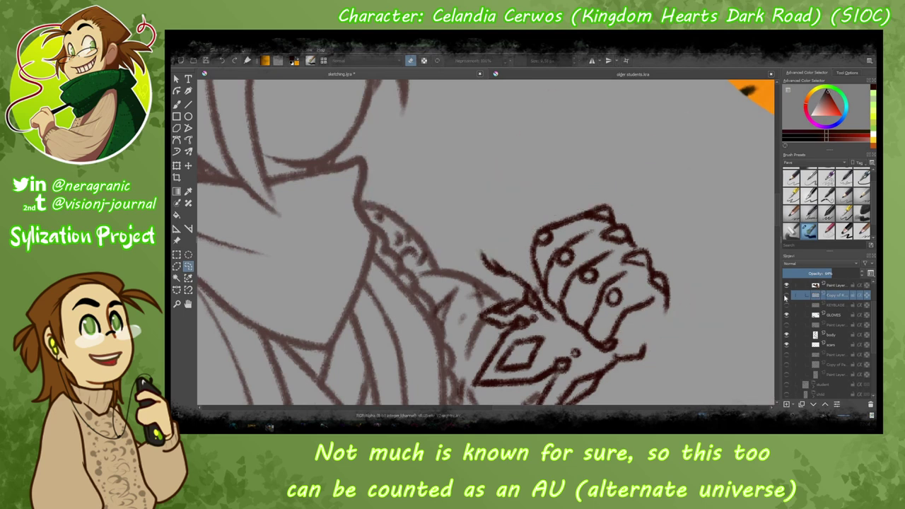
key(b)
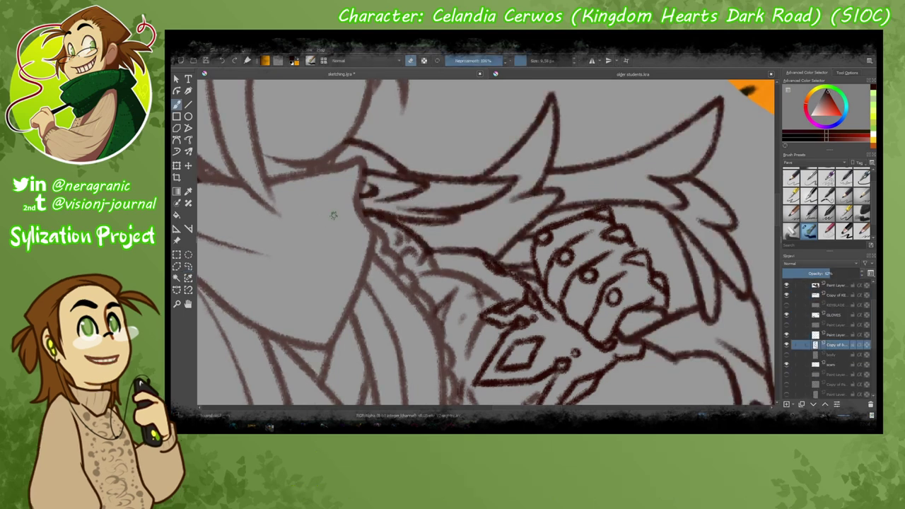
click(815, 336)
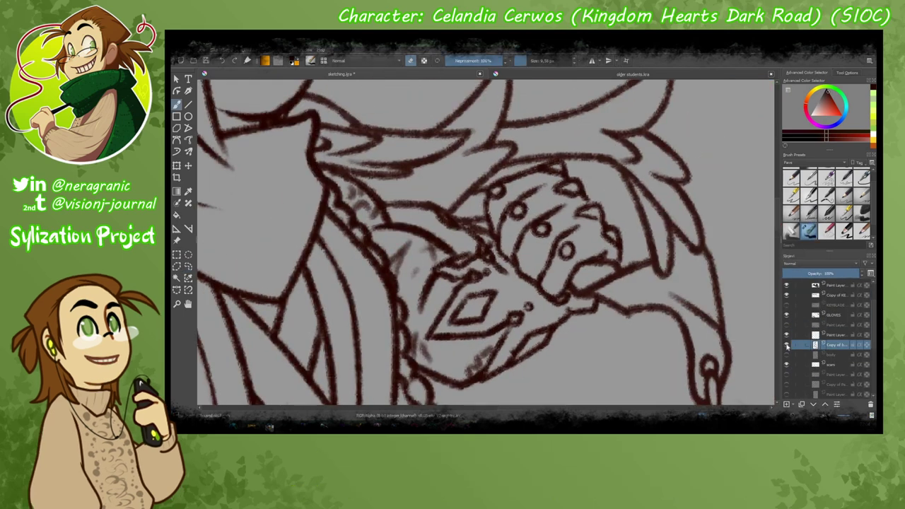
Clean up the line art where both gauntlets meet the arms, waist and Keyblade, working on the GLOVES and copied body layers.
click(823, 315)
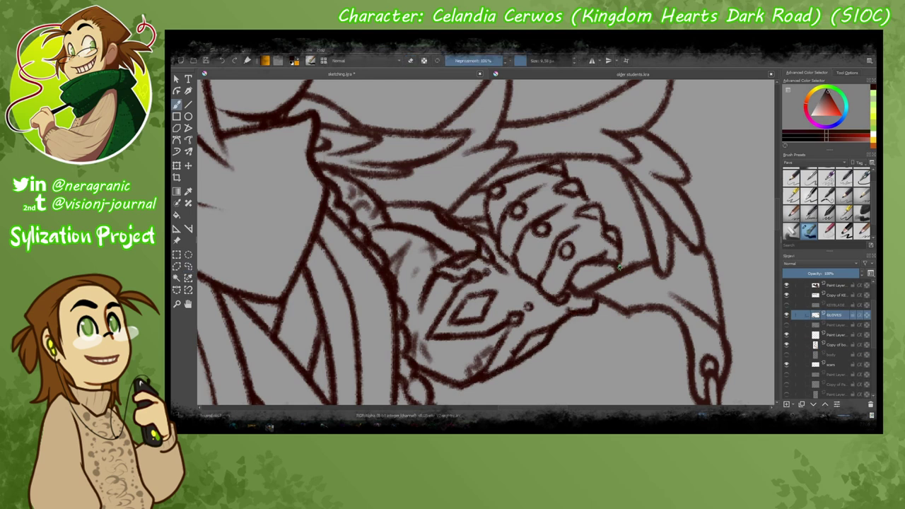
scroll(584, 309, down, 3)
scroll(275, 299, up, 3)
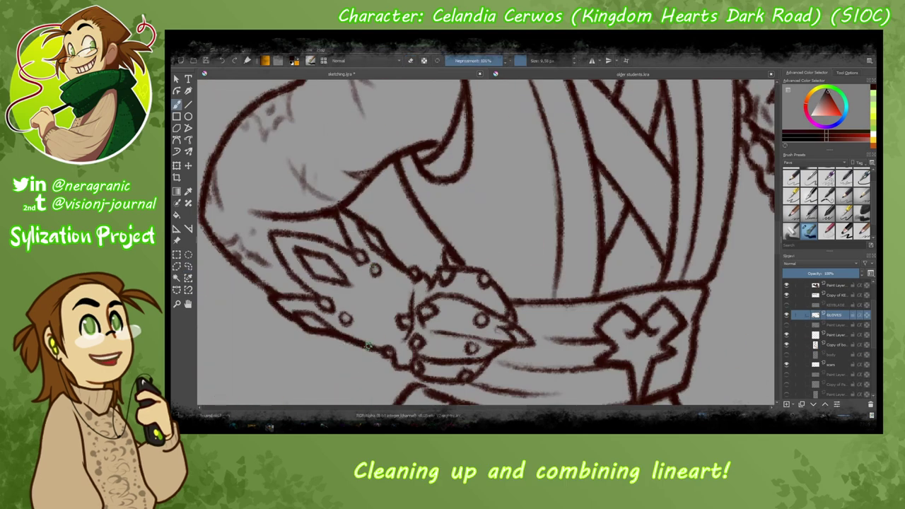
drag(364, 379, 325, 315)
key(Page_Down)
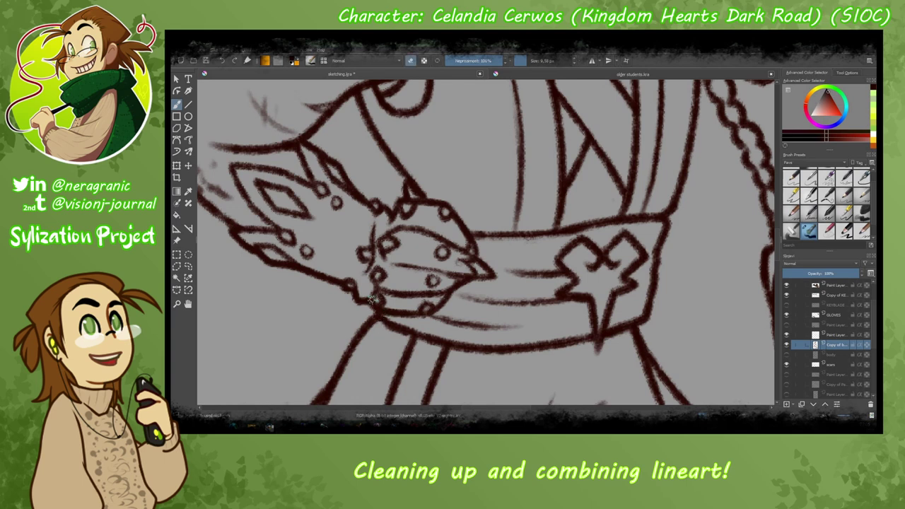
scroll(371, 300, down, 3)
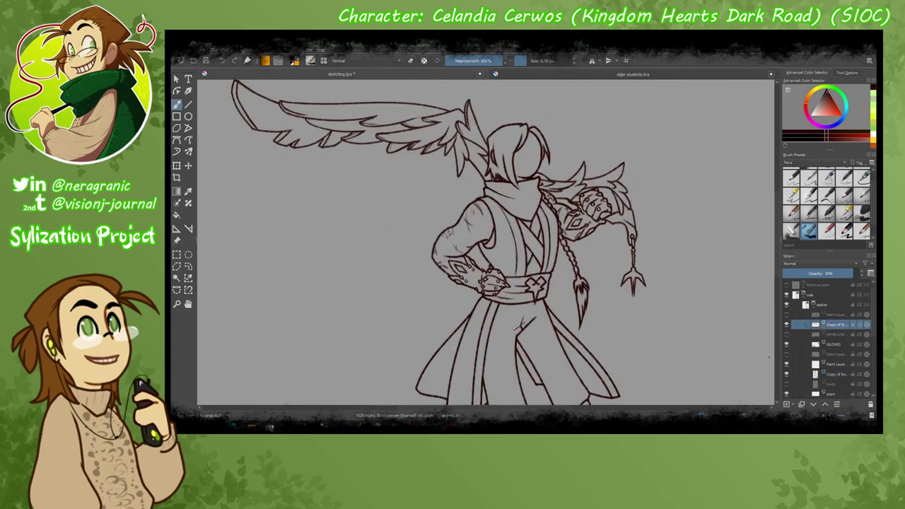
Add a layer named outline and thicken the hip arm's outer contour with a 12.09 px brush.
key(Insert)
scroll(452, 209, up, 3)
scroll(332, 244, up, 2)
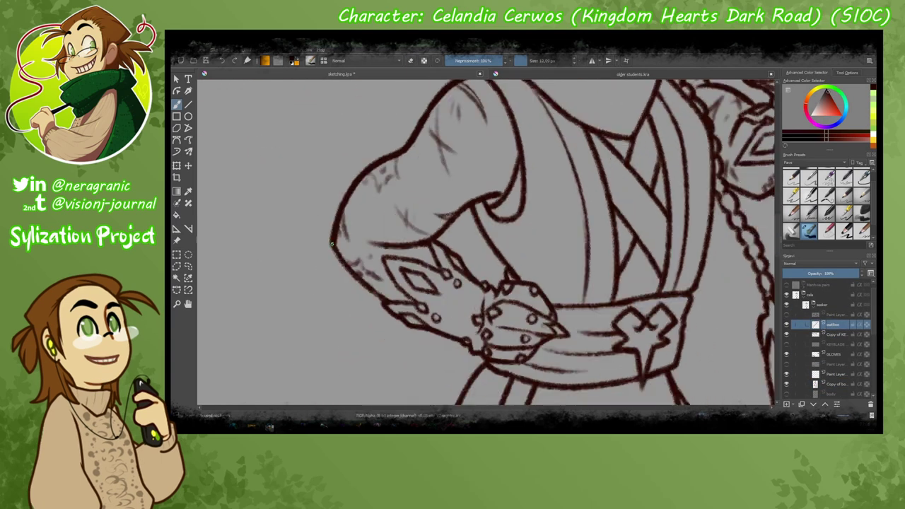
drag(332, 244, 268, 196)
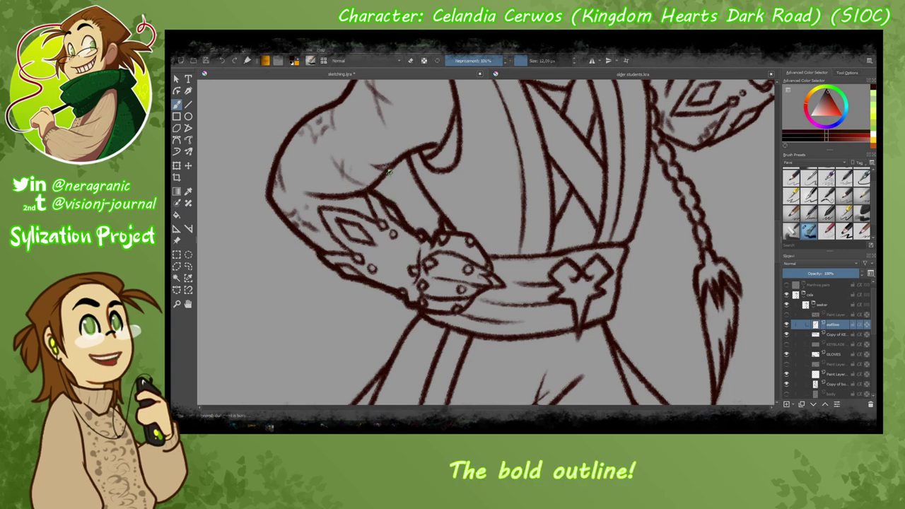
scroll(387, 170, down, 10)
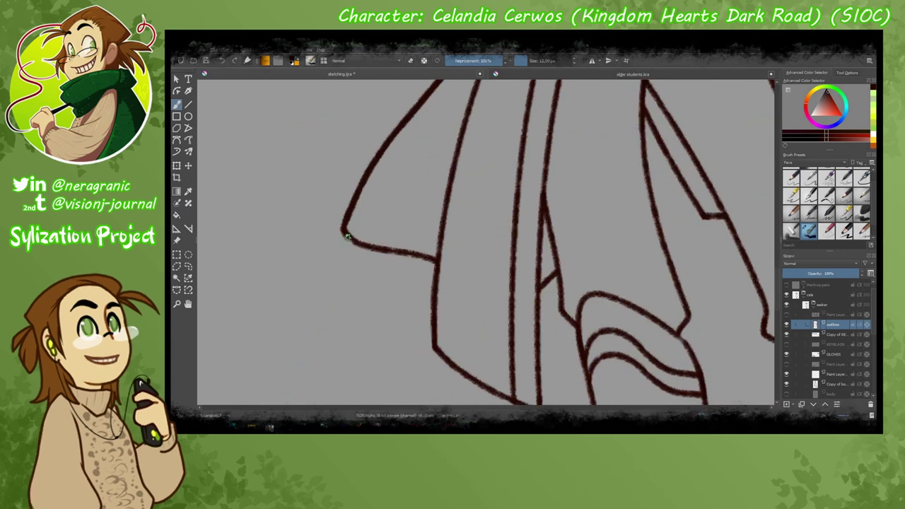
Thicken the outer contour of the coat's hem and the outer side of the straight leg down to the boot.
scroll(346, 237, down, 3)
scroll(465, 318, right, 3)
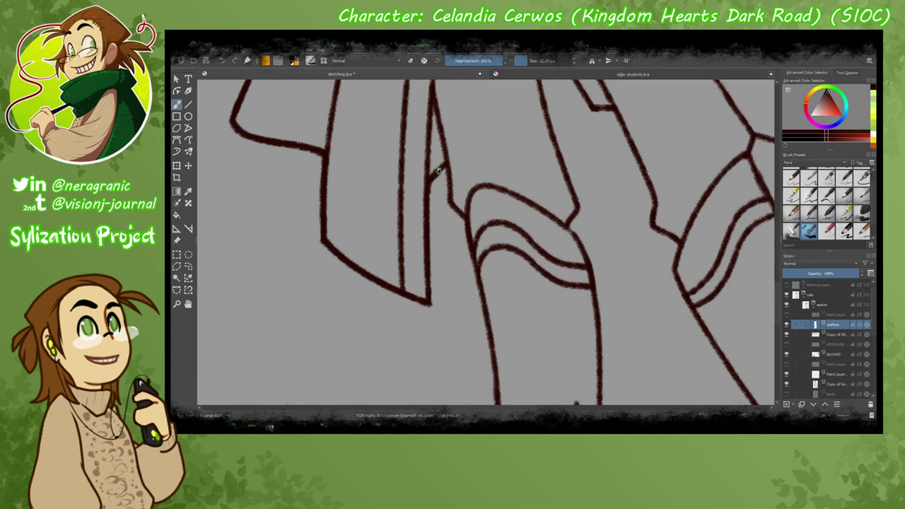
scroll(430, 179, down, 3)
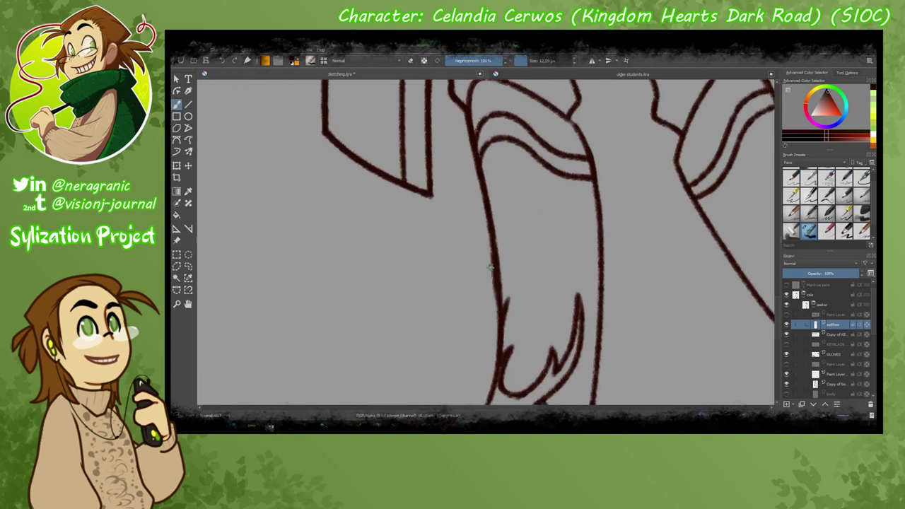
scroll(491, 210, down, 3)
scroll(495, 212, down, 3)
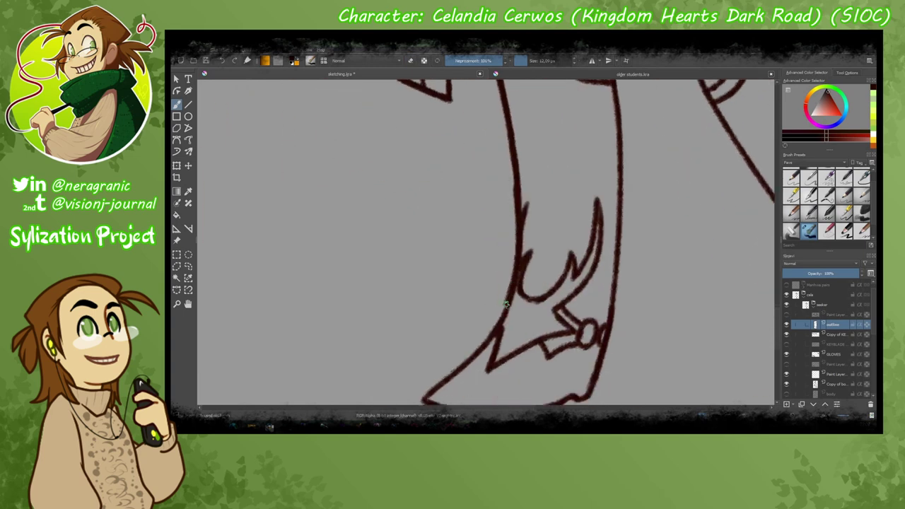
scroll(383, 314, down, 3)
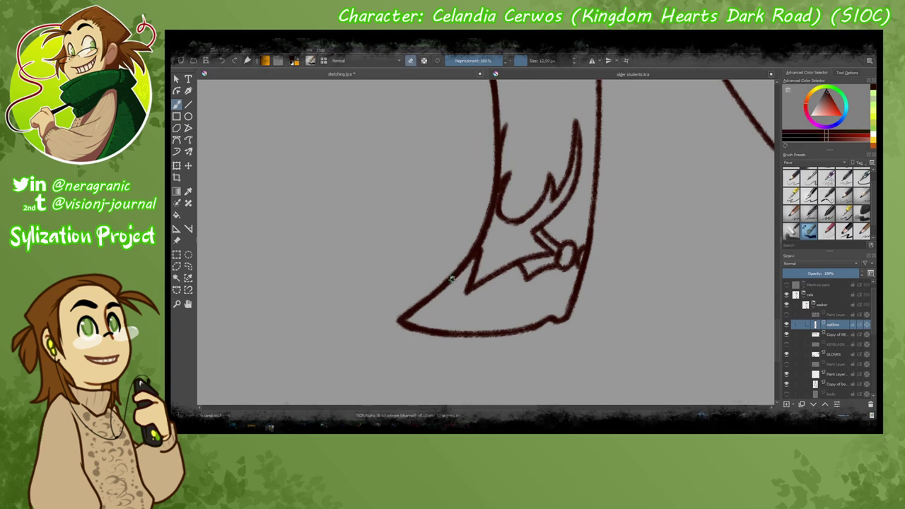
Thicken the straight leg's boot sole and its inner contour up to the thigh, correcting strays with the eraser.
key(e)
drag(555, 318, 435, 332)
scroll(559, 320, up, 3)
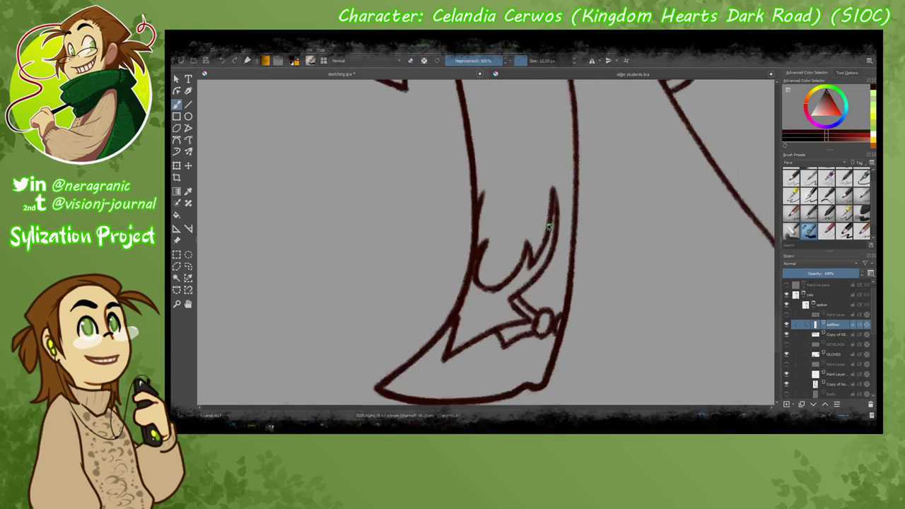
scroll(566, 268, up, 3)
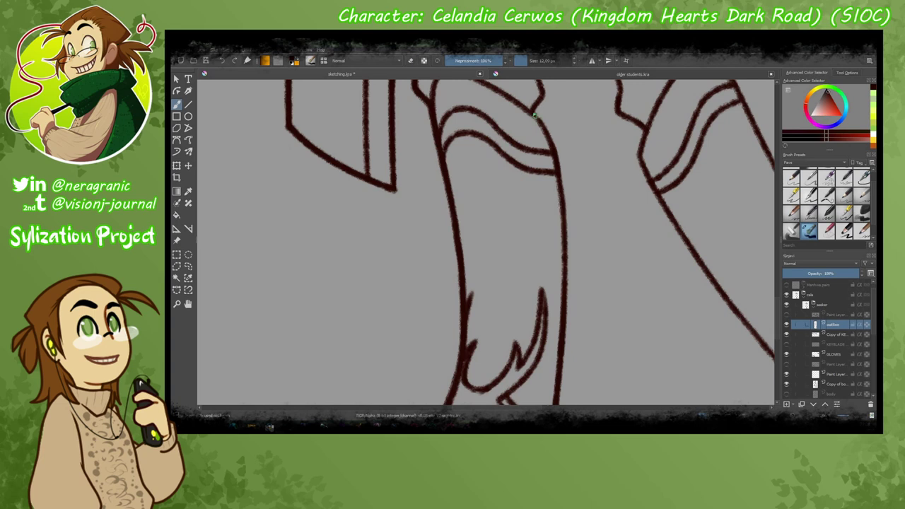
scroll(516, 293, up, 3)
scroll(517, 294, up, 3)
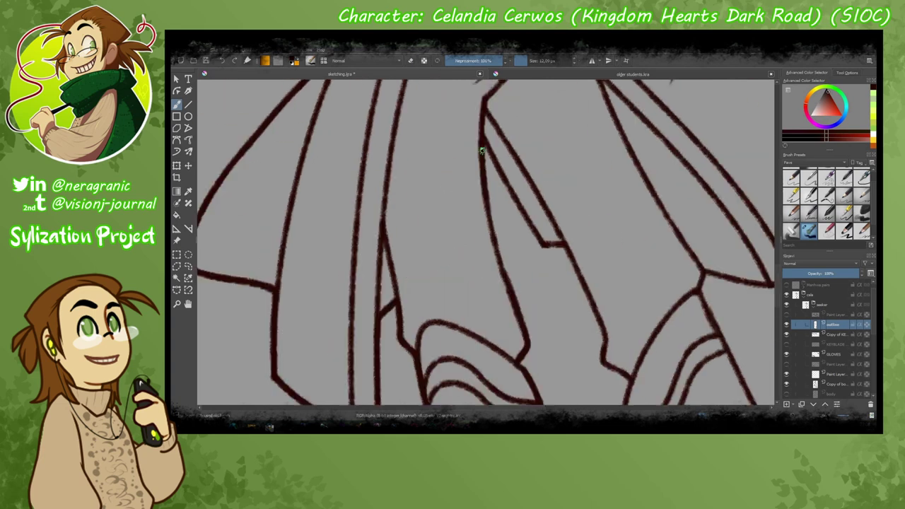
Thicken the contour of the slanted leg and its boot, continuing up the coat's edge.
scroll(536, 232, down, 3)
scroll(481, 237, down, 2)
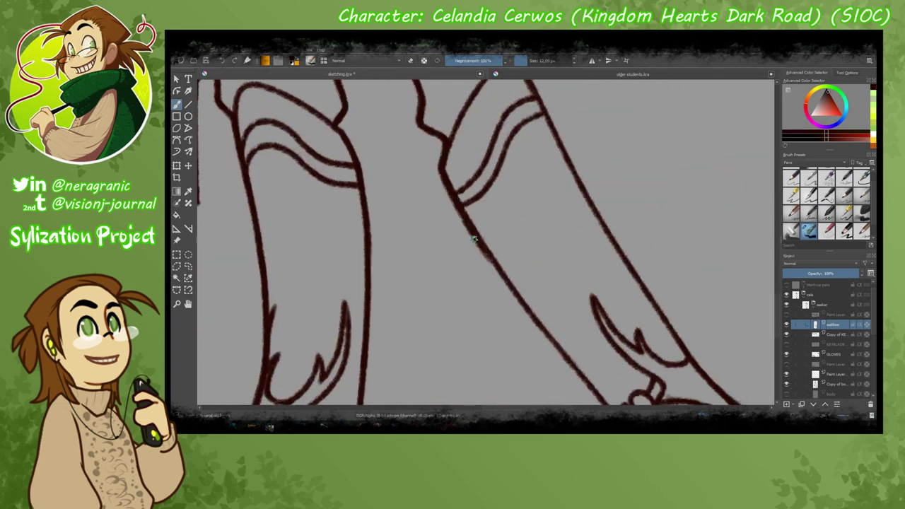
scroll(481, 241, down, 3)
mouse_move(486, 248)
mouse_down()
mouse_move(555, 340)
mouse_move(452, 323)
mouse_up()
mouse_move(506, 322)
mouse_down()
mouse_move(578, 296)
mouse_move(598, 326)
mouse_move(470, 190)
mouse_up()
mouse_move(454, 159)
mouse_down()
mouse_move(535, 360)
mouse_move(451, 215)
mouse_up()
mouse_move(468, 245)
mouse_down()
mouse_move(431, 188)
mouse_move(409, 184)
mouse_move(400, 287)
mouse_up()
mouse_move(521, 336)
mouse_down()
mouse_move(444, 229)
mouse_move(482, 270)
mouse_up()
drag(483, 270, 524, 354)
drag(397, 212, 368, 277)
Thicken the contour of the tufted tip at the end of the hanging braid.
scroll(386, 245, up, 2)
mouse_move(415, 243)
mouse_down()
mouse_move(451, 330)
mouse_move(430, 245)
mouse_up()
drag(424, 237, 444, 372)
drag(430, 297, 446, 392)
drag(467, 283, 453, 382)
drag(467, 234, 442, 283)
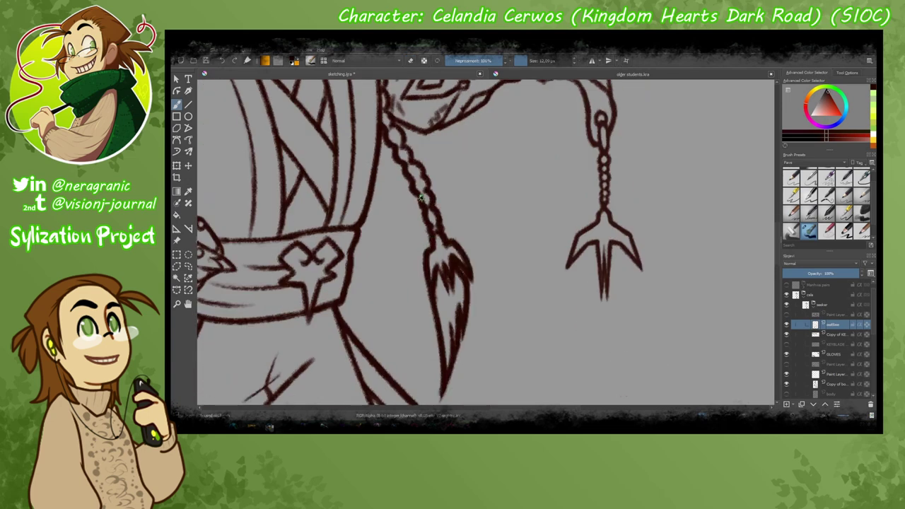
Thicken the contour along the braid's links and the underside of the raised forearm.
mouse_move(435, 212)
mouse_down()
mouse_move(428, 283)
mouse_move(407, 254)
mouse_up()
drag(407, 212, 386, 315)
drag(417, 261, 467, 304)
drag(464, 244, 496, 266)
drag(399, 200, 374, 214)
mouse_move(341, 175)
mouse_down()
mouse_move(405, 198)
mouse_move(378, 185)
mouse_move(463, 143)
mouse_up()
Thicken the contour of the Keyblade's hooked handle end, its chain and the three-pronged charm.
mouse_move(407, 172)
mouse_down()
mouse_move(504, 145)
mouse_move(529, 219)
mouse_up()
drag(527, 224, 507, 199)
drag(493, 244, 563, 304)
drag(439, 325, 452, 227)
drag(439, 234, 393, 124)
drag(414, 135, 332, 86)
drag(340, 131, 294, 142)
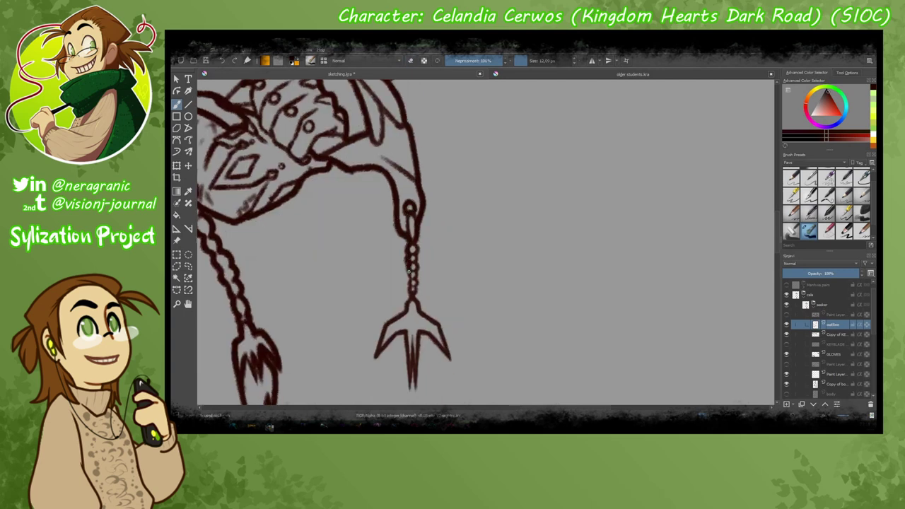
mouse_move(414, 290)
mouse_down()
mouse_move(479, 233)
mouse_move(440, 292)
mouse_up()
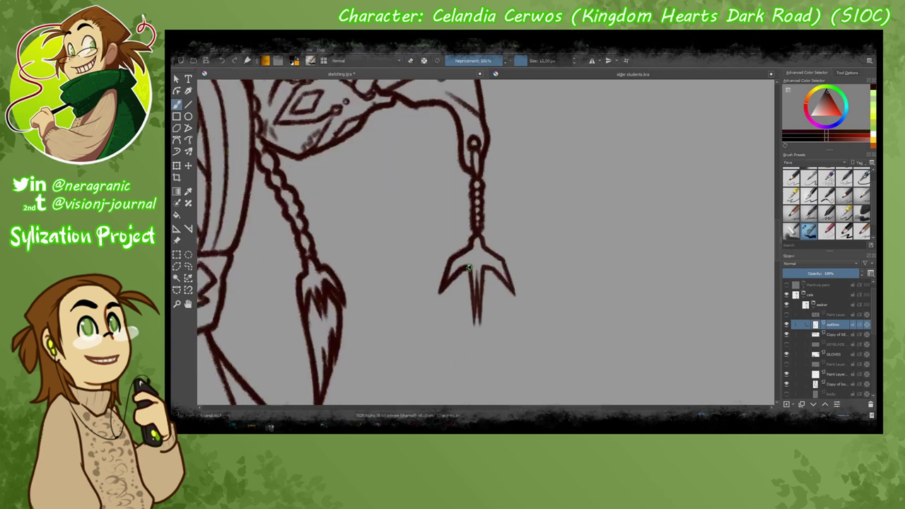
mouse_move(476, 266)
mouse_down()
mouse_move(478, 322)
mouse_move(502, 254)
mouse_up()
drag(528, 313, 693, 403)
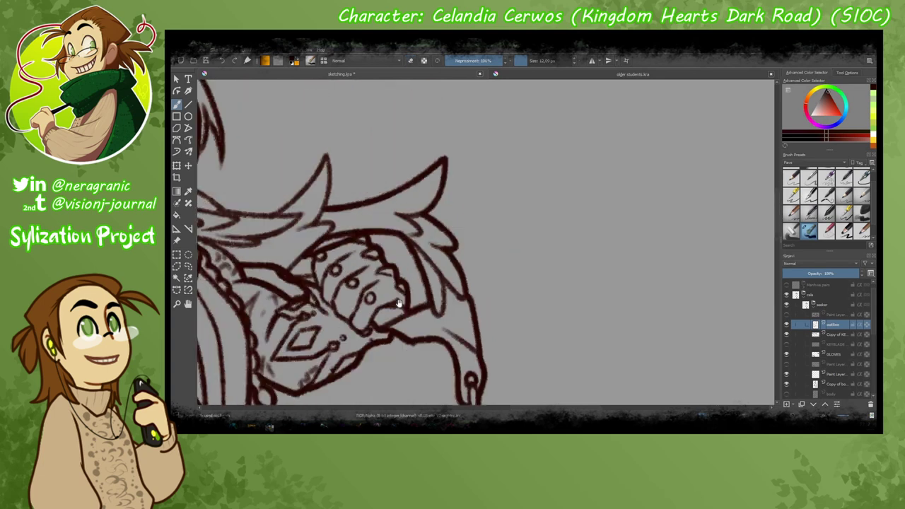
Thicken the outer contour of the feathers on the Keyblade's guard around the raised hand.
drag(453, 233, 566, 241)
drag(488, 244, 424, 293)
drag(399, 266, 347, 295)
mouse_move(453, 271)
mouse_down()
mouse_move(473, 260)
mouse_move(472, 362)
mouse_up()
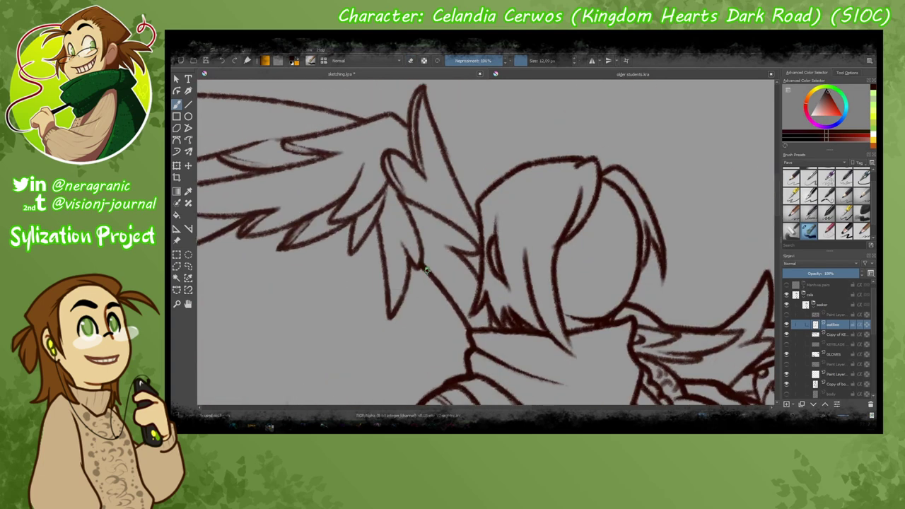
Thicken the contour of the hair, the scarf's edge and the Keyblade shaft behind the head.
mouse_move(495, 326)
mouse_down()
mouse_move(426, 269)
mouse_move(510, 172)
mouse_move(587, 157)
mouse_up()
drag(489, 181, 527, 161)
mouse_move(537, 213)
mouse_down()
mouse_move(410, 297)
mouse_move(410, 321)
mouse_up()
drag(467, 228, 442, 251)
drag(495, 241, 524, 360)
mouse_move(459, 341)
mouse_down()
mouse_move(508, 285)
mouse_move(495, 311)
mouse_up()
mouse_move(473, 337)
mouse_down()
mouse_move(394, 280)
mouse_move(396, 205)
mouse_up()
Refine the bold outline where the braid crosses the chest beside the raised arm, erasing excess line.
drag(428, 277, 446, 304)
key(e)
drag(445, 304, 436, 256)
drag(445, 266, 444, 315)
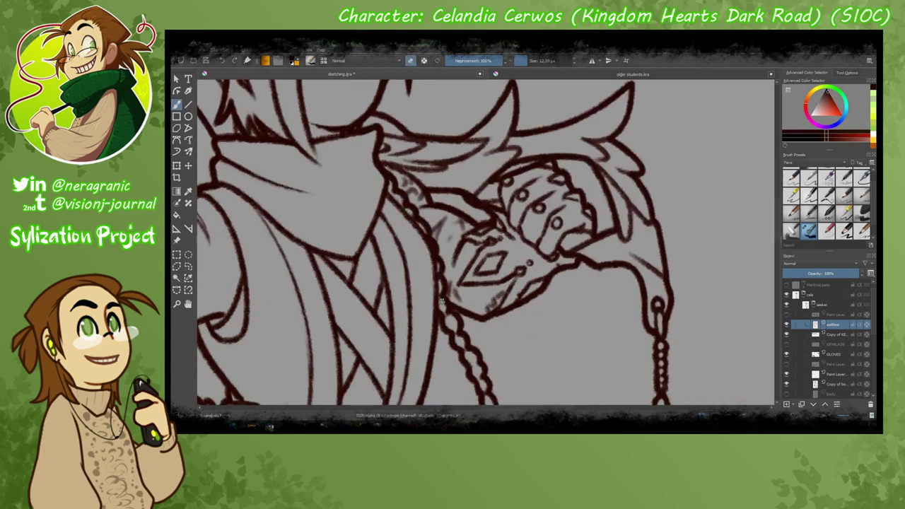
click(445, 301)
scroll(425, 226, down, 5)
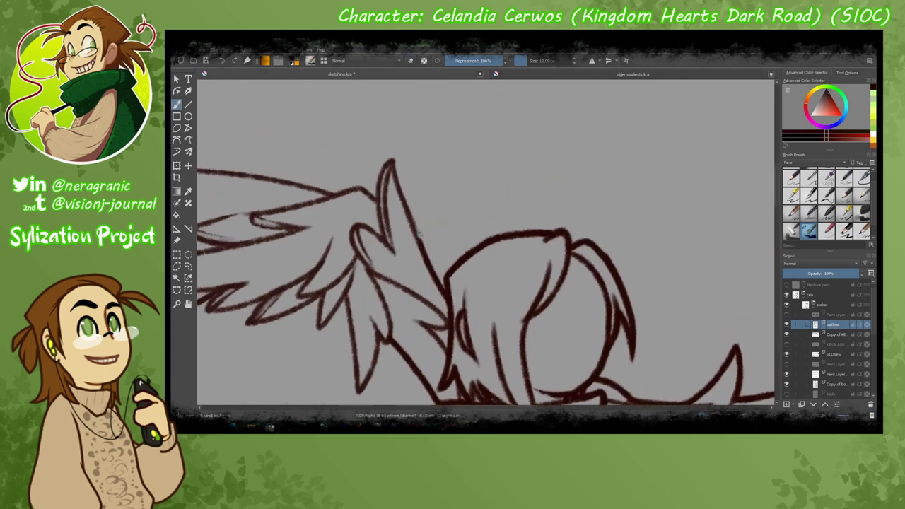
Thicken the contour along the lower feathers and curved tip of the Keyblade's blade.
scroll(444, 191, up, 5)
mouse_move(442, 191)
mouse_down()
mouse_move(420, 177)
mouse_move(522, 225)
mouse_up()
mouse_move(522, 241)
mouse_down()
mouse_move(352, 225)
mouse_move(417, 223)
mouse_move(335, 190)
mouse_move(424, 190)
mouse_up()
drag(503, 225, 391, 238)
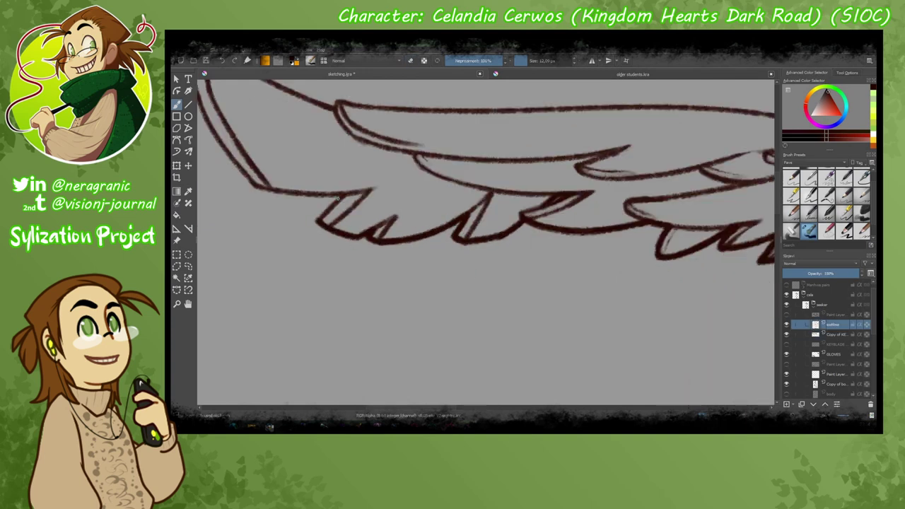
mouse_move(319, 220)
mouse_down()
mouse_move(255, 187)
mouse_move(417, 194)
mouse_up()
drag(385, 106, 417, 202)
drag(385, 138, 449, 247)
scroll(340, 179, up, 2)
drag(340, 179, 427, 226)
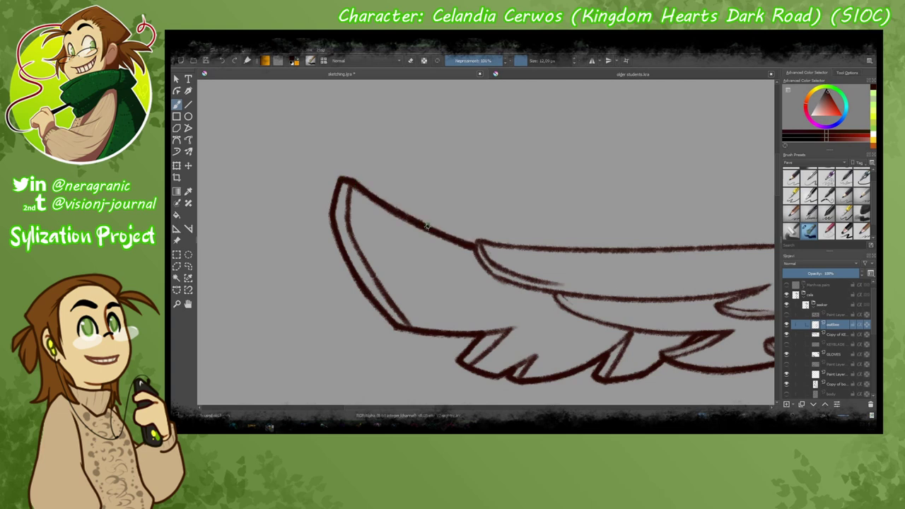
Thicken the long upper edge of the Keyblade's blade and erase excess line.
mouse_move(363, 215)
mouse_down()
mouse_move(406, 227)
mouse_move(323, 259)
mouse_move(495, 269)
mouse_up()
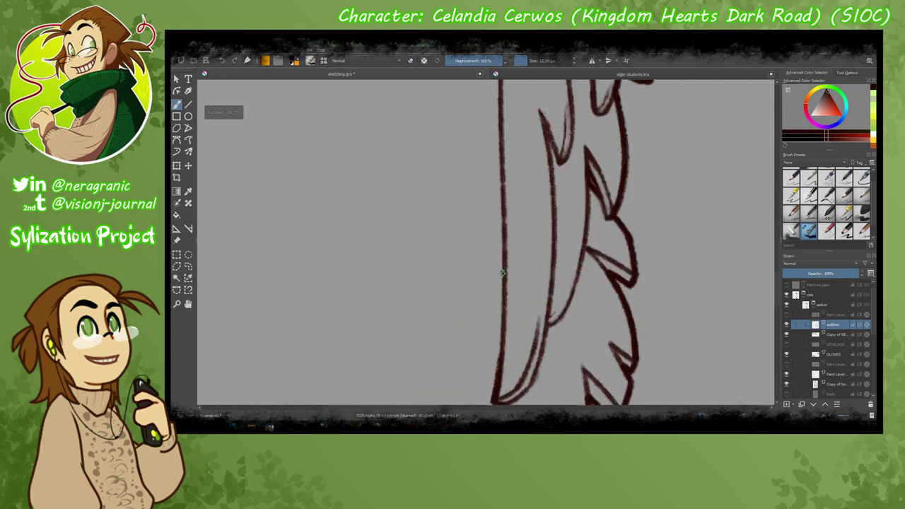
mouse_move(536, 184)
mouse_down()
mouse_move(539, 278)
mouse_move(505, 174)
mouse_move(506, 299)
mouse_up()
key(e)
drag(511, 162, 510, 226)
drag(509, 226, 339, 293)
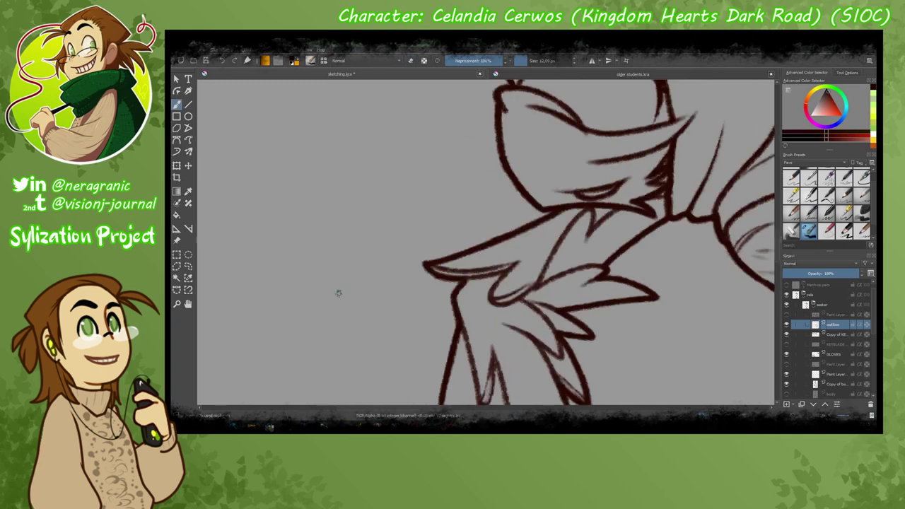
Strengthen the body contour and the lines separating the gauntlets from the cloth and skin on both arms.
scroll(390, 295, down, 5)
scroll(312, 238, up, 4)
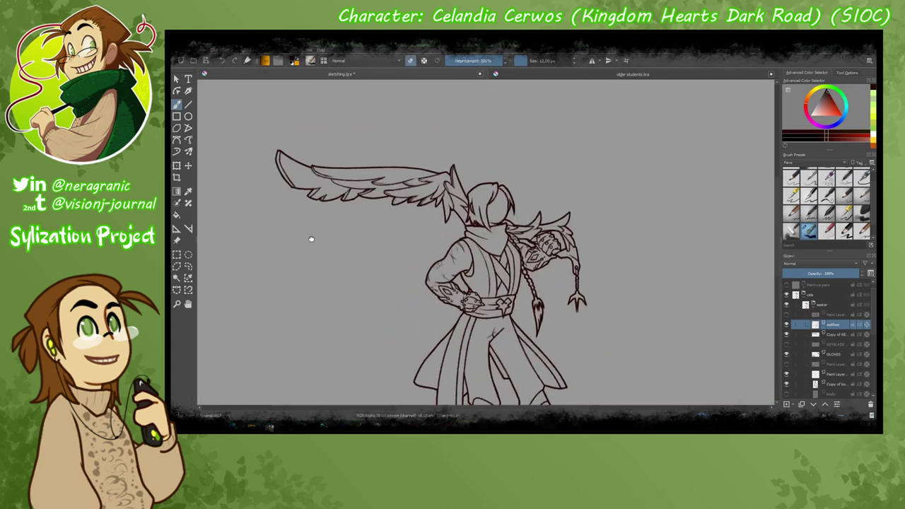
scroll(494, 290, up, 2)
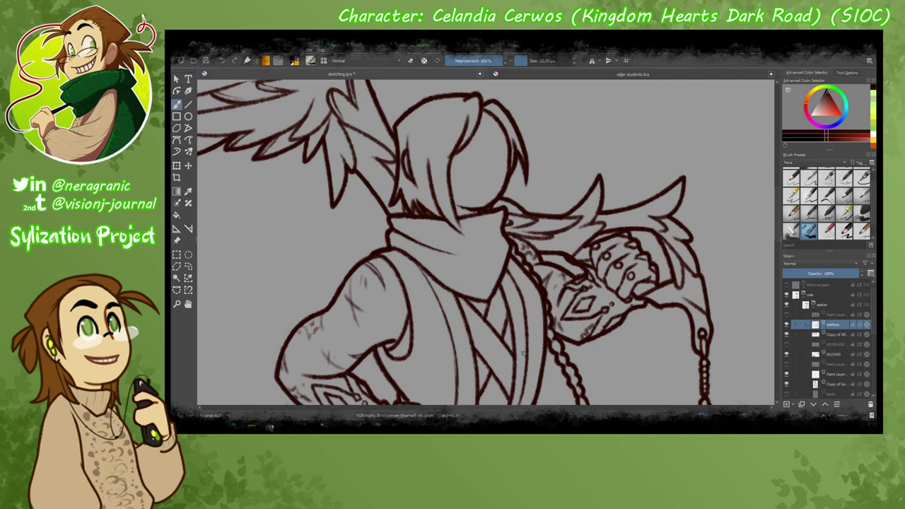
drag(523, 352, 571, 278)
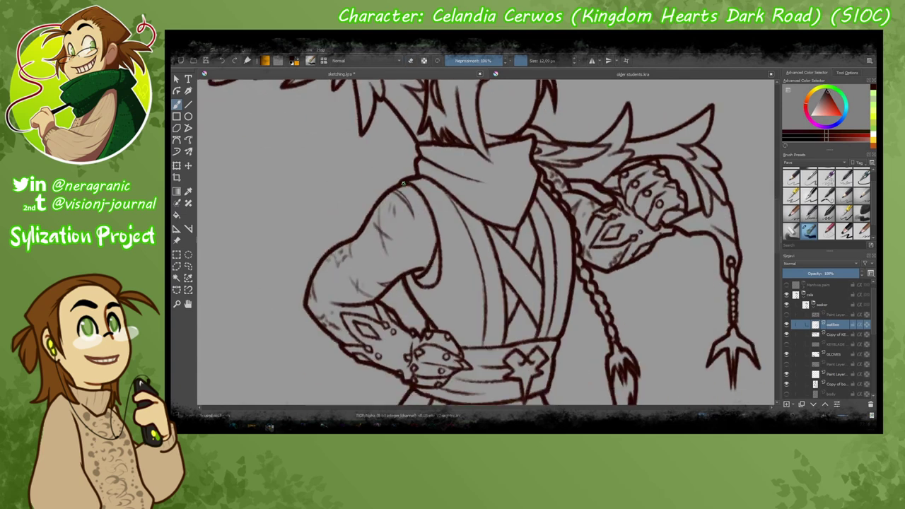
drag(402, 291, 400, 253)
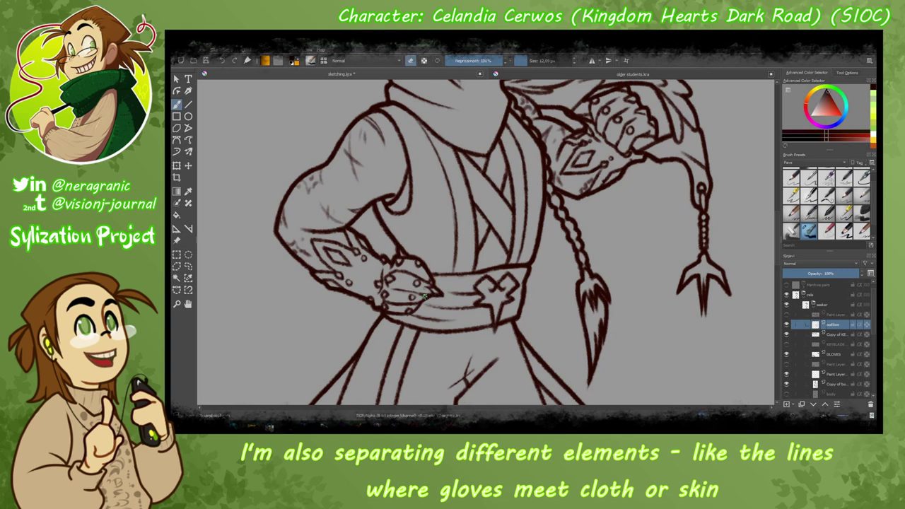
drag(621, 147, 514, 267)
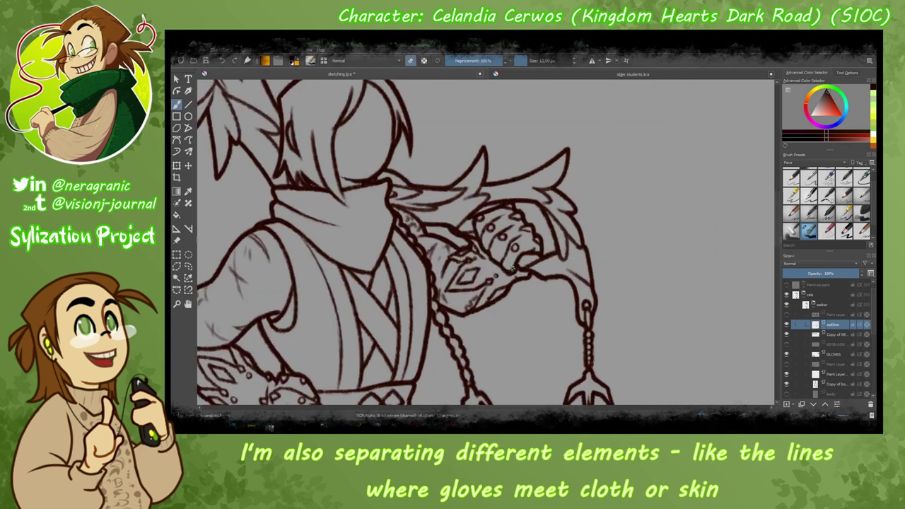
drag(360, 315, 307, 328)
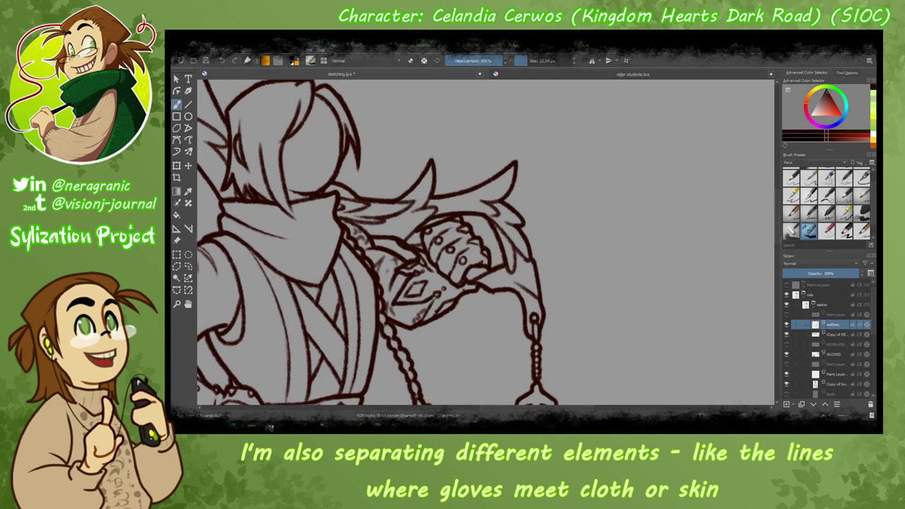
Check the outline on the coat tails and legs, and close the older students document.
scroll(487, 243, down, 5)
scroll(289, 181, down, 2)
scroll(224, 271, up, 5)
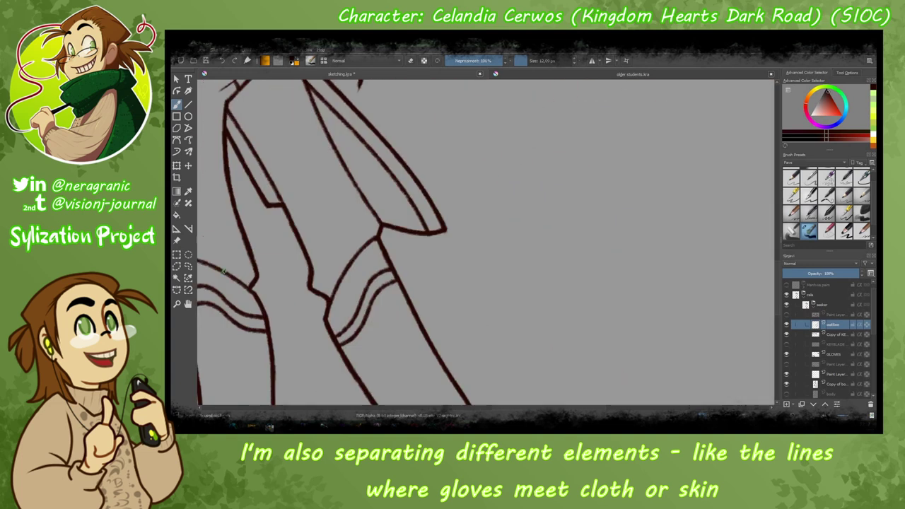
scroll(224, 271, down, 8)
key(ctrl+w)
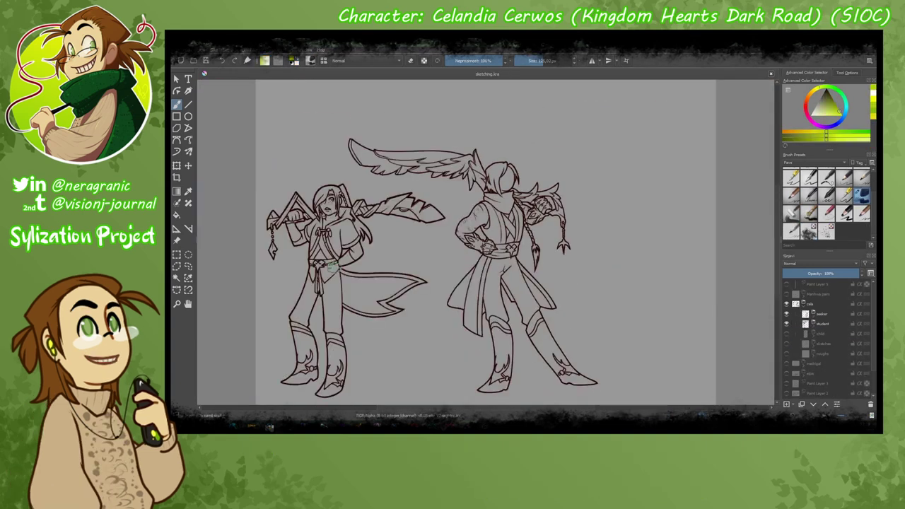
Draw a straight guide line along the student's Keyblade and transform it over the feathered Keyblade to compare their lengths.
ctrl+click(522, 212)
mouse_move(276, 225)
mouse_down()
mouse_move(442, 222)
mouse_move(517, 195)
mouse_up()
key(ctrl+t)
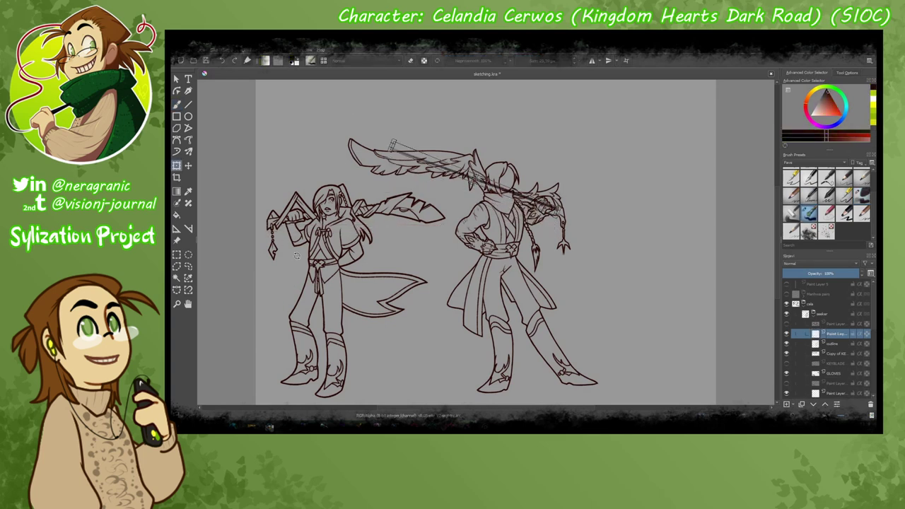
key(Return)
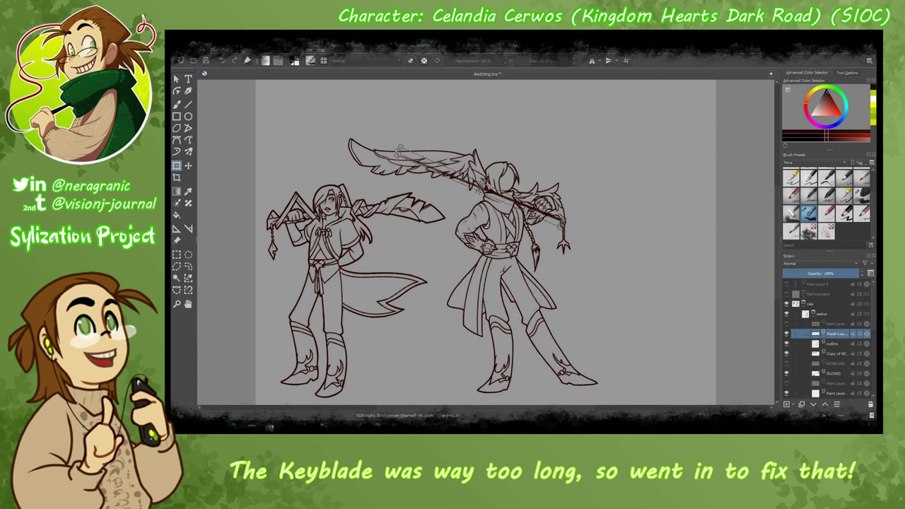
Fade the old Keyblade line art, hide the outline, and draw a shorter upper feather edge on a new layer.
click(831, 353)
scroll(372, 317, up, 3)
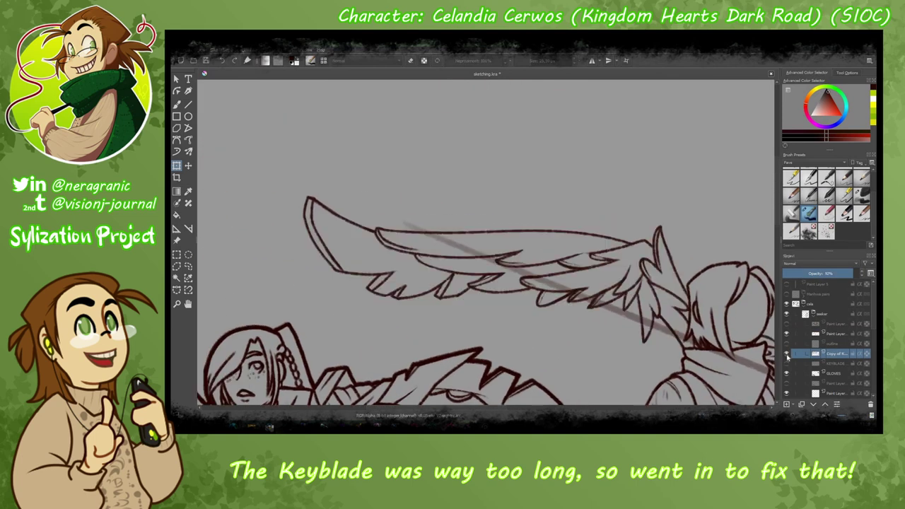
key(Insert)
scroll(452, 248, up, 2)
key(b)
mouse_move(600, 228)
mouse_down()
mouse_move(235, 189)
mouse_move(244, 206)
mouse_up()
drag(287, 231, 406, 224)
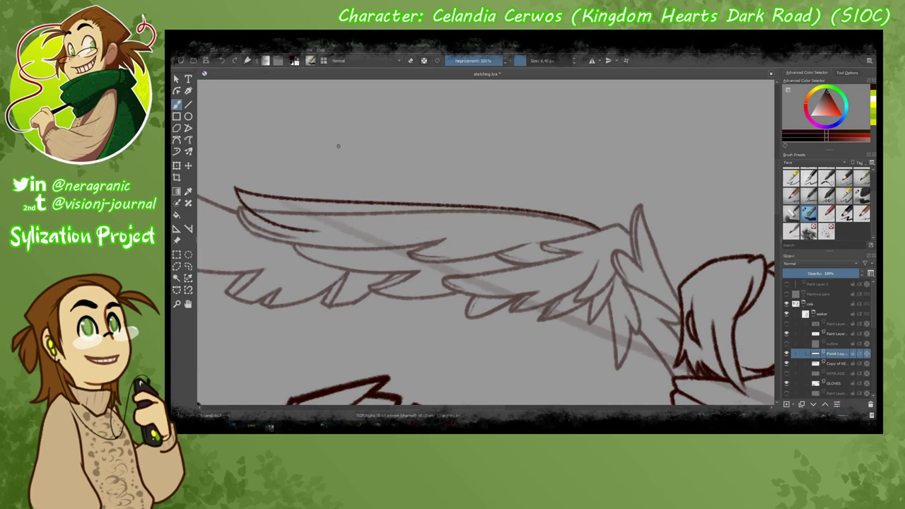
Draw the overlapping feather lines beneath the shortened blade's upper edge and refine that edge's long line.
drag(290, 204, 489, 214)
drag(304, 228, 409, 218)
drag(347, 235, 450, 228)
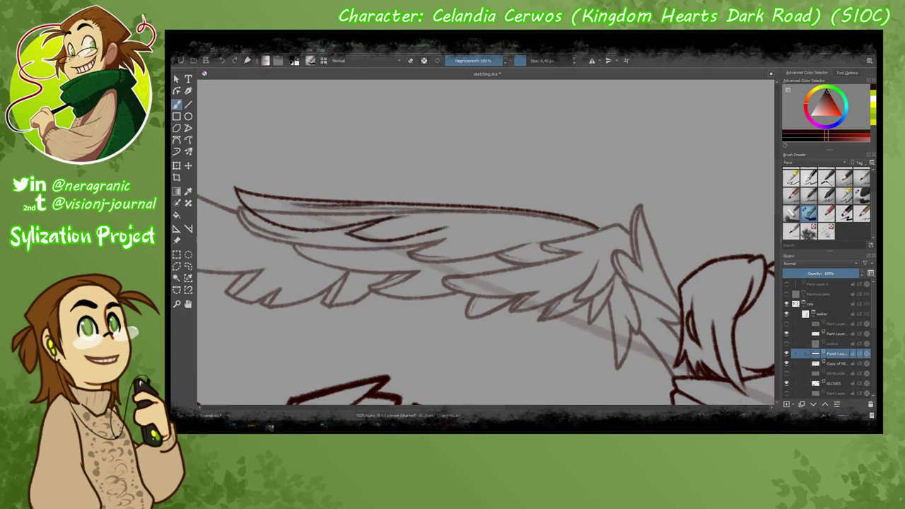
key(e)
drag(600, 228, 239, 191)
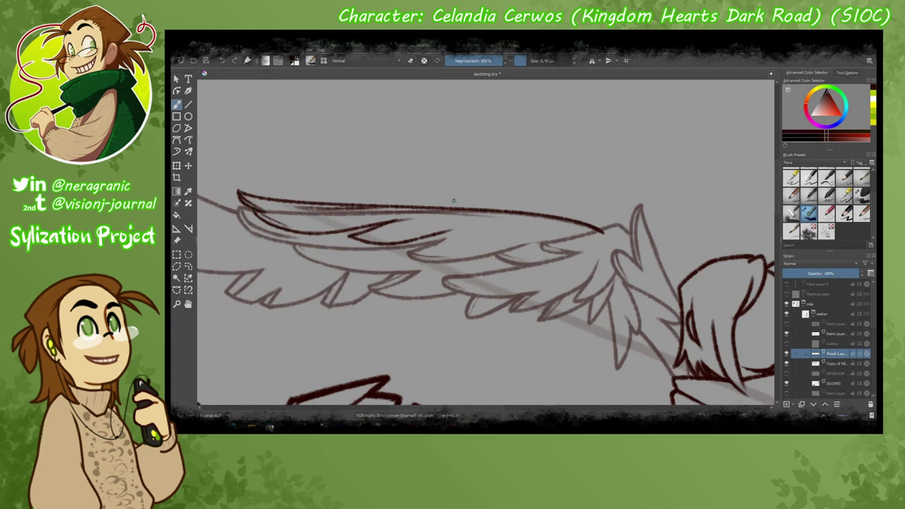
Extend the inner feather line toward the guard and draw the broad lower feather on another new layer.
key(5)
drag(464, 354, 498, 245)
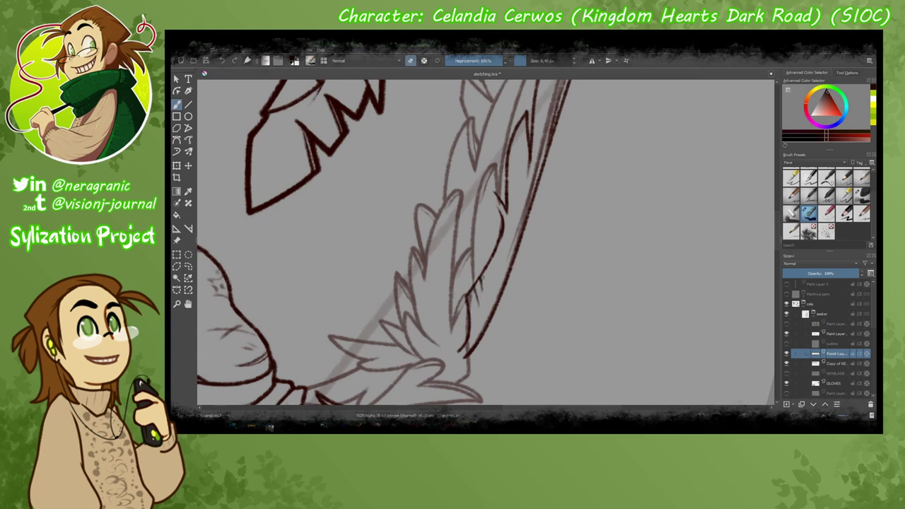
key(5)
key(6)
key(6)
key(6)
key(6)
key(6)
key(6)
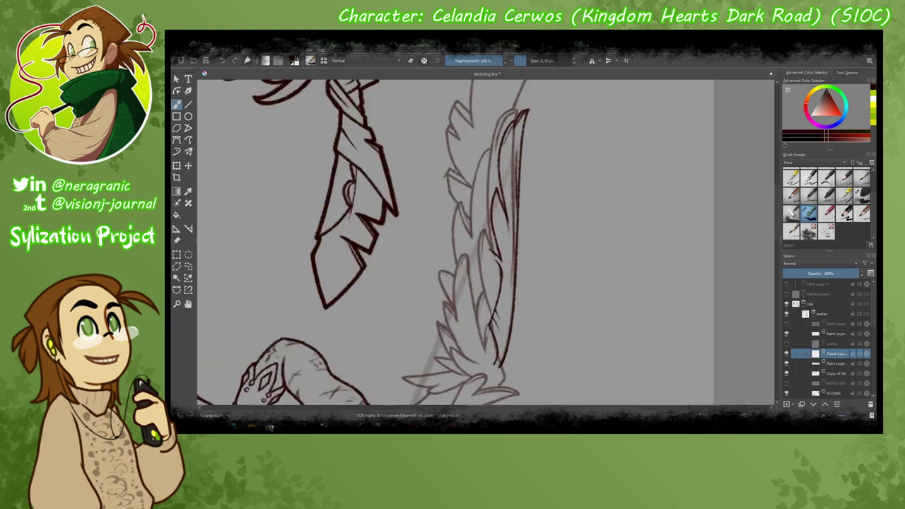
key(plus)
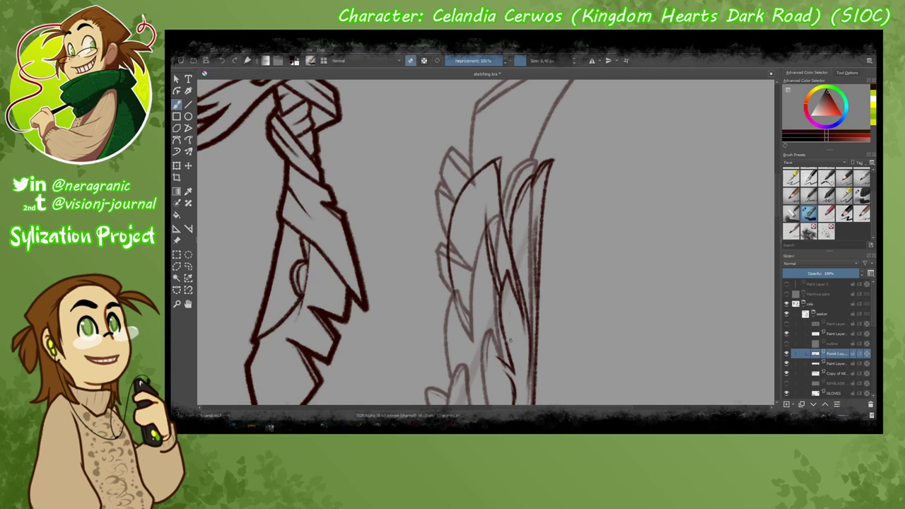
Sketch the overlapping feathers with notched tips along the blade's underside, erasing excess line.
scroll(499, 193, down, 3)
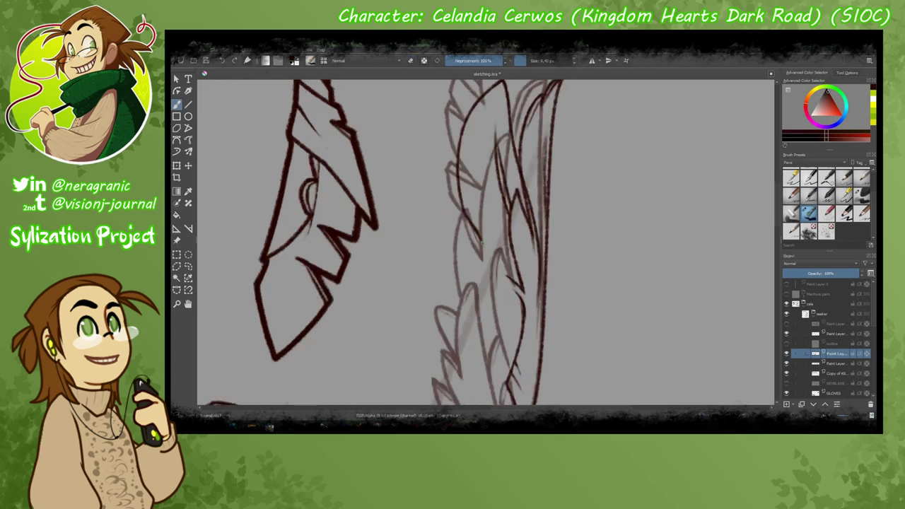
scroll(487, 304, up, 2)
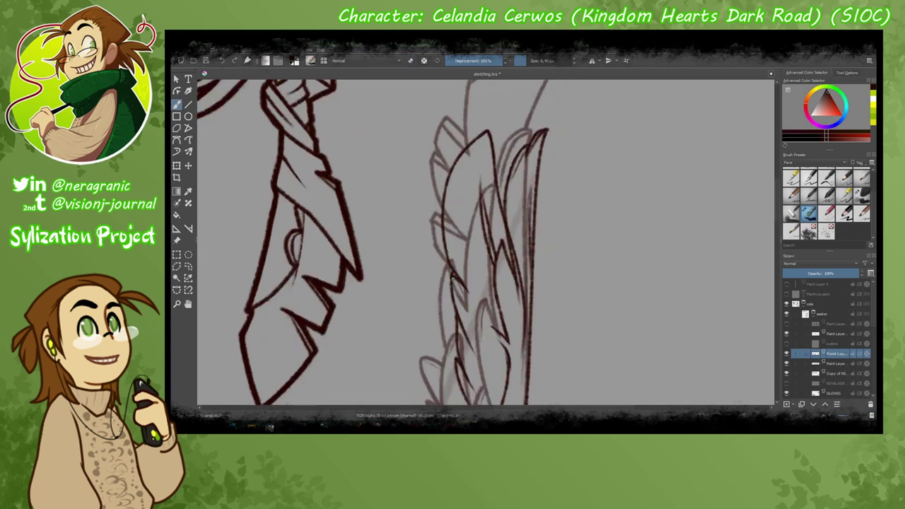
scroll(453, 278, up, 3)
key(e)
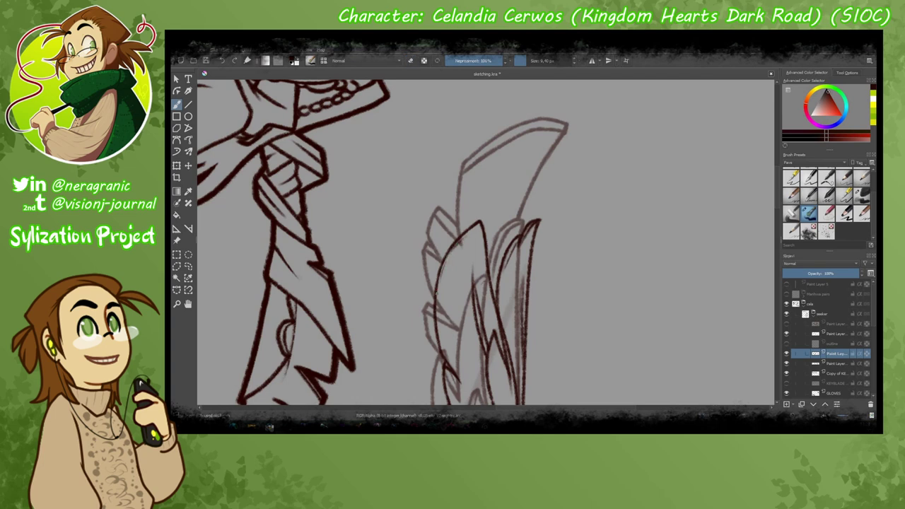
key(e)
scroll(446, 300, down, 5)
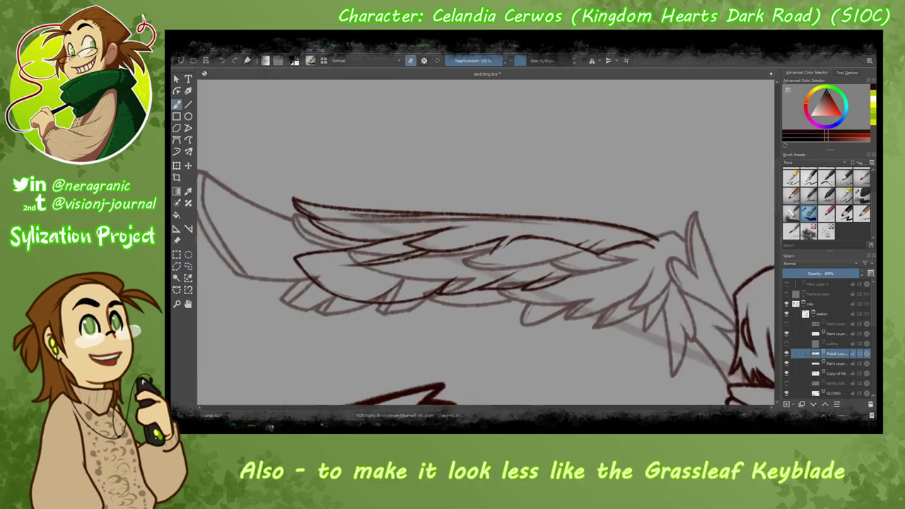
mouse_move(530, 283)
mouse_down()
mouse_move(479, 306)
mouse_move(556, 280)
mouse_up()
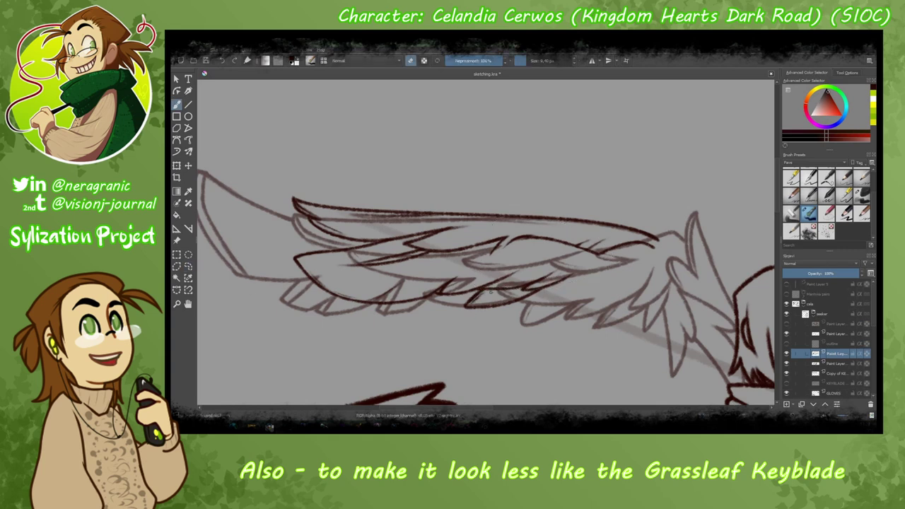
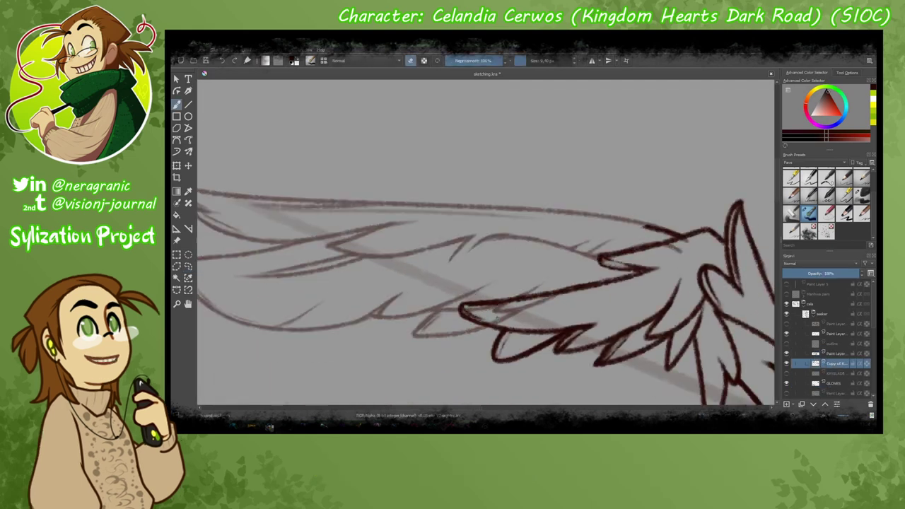
Refine the dark feathers beside the head on the Keyblade layer, adding thin central lines inside them.
drag(596, 358, 550, 343)
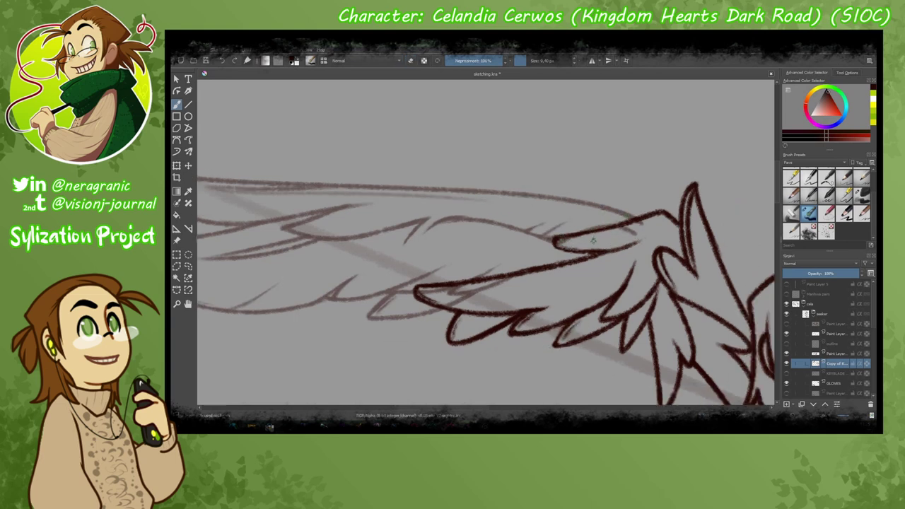
drag(655, 305, 552, 259)
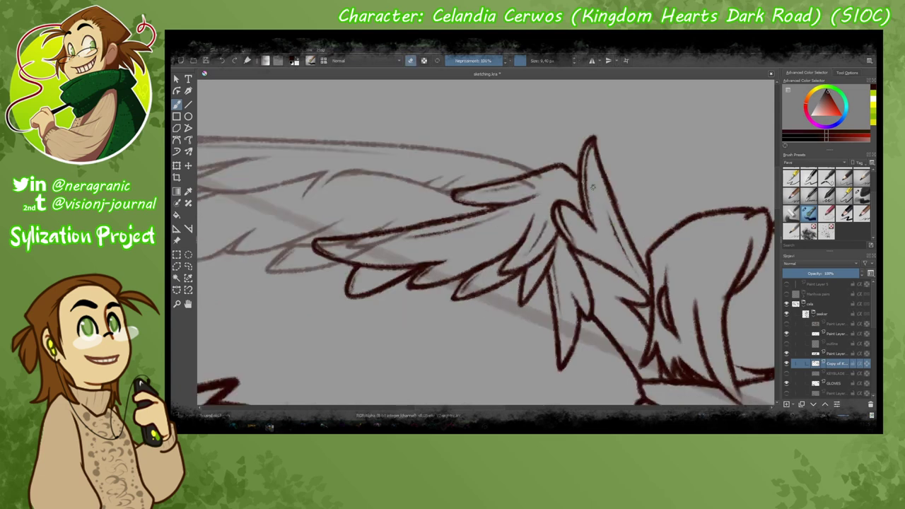
drag(708, 326, 478, 264)
mouse_move(506, 235)
mouse_down()
mouse_move(368, 216)
mouse_move(391, 269)
mouse_up()
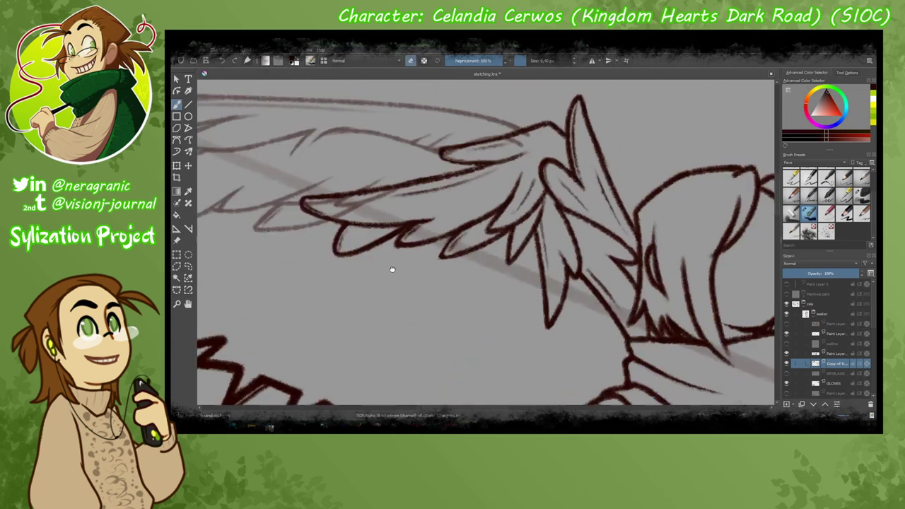
mouse_move(361, 305)
mouse_down()
mouse_move(425, 283)
mouse_move(439, 184)
mouse_move(452, 283)
mouse_move(467, 318)
mouse_move(484, 318)
mouse_move(418, 285)
mouse_up()
Ink the redesigned blade's feather edges and pointed tips, strengthening its long upper edge.
key(b)
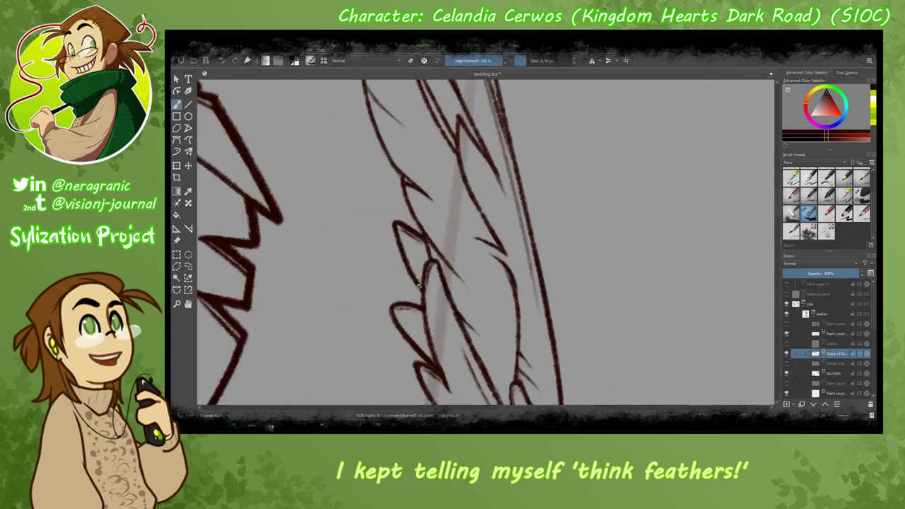
drag(427, 243, 421, 311)
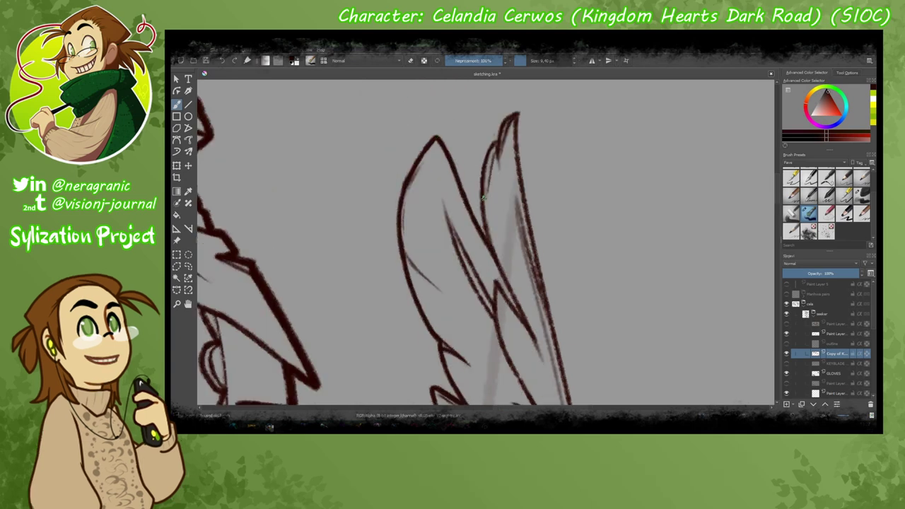
drag(511, 117, 530, 220)
drag(524, 199, 515, 155)
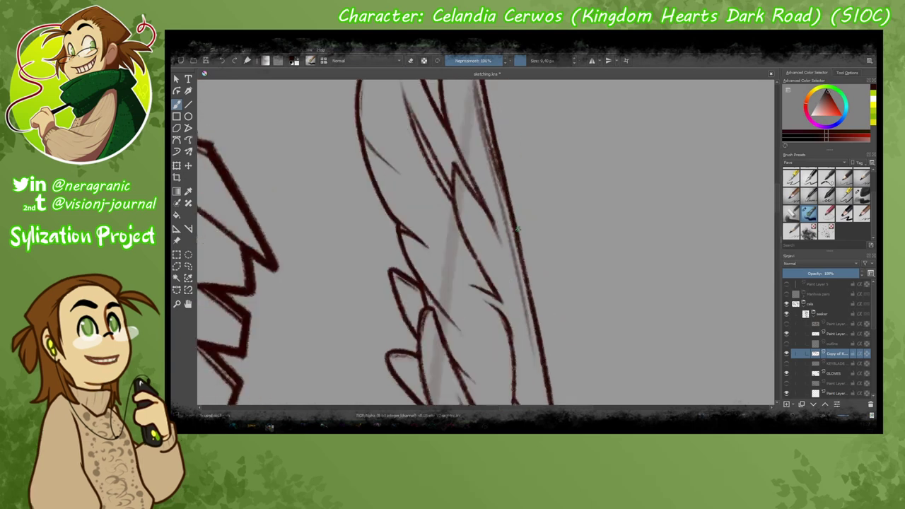
On the outline layer above the Keyblade lineart, draw a bold outer contour around the shoulder and the bent arm.
key(minus)
click(834, 333)
scroll(453, 283, up, 5)
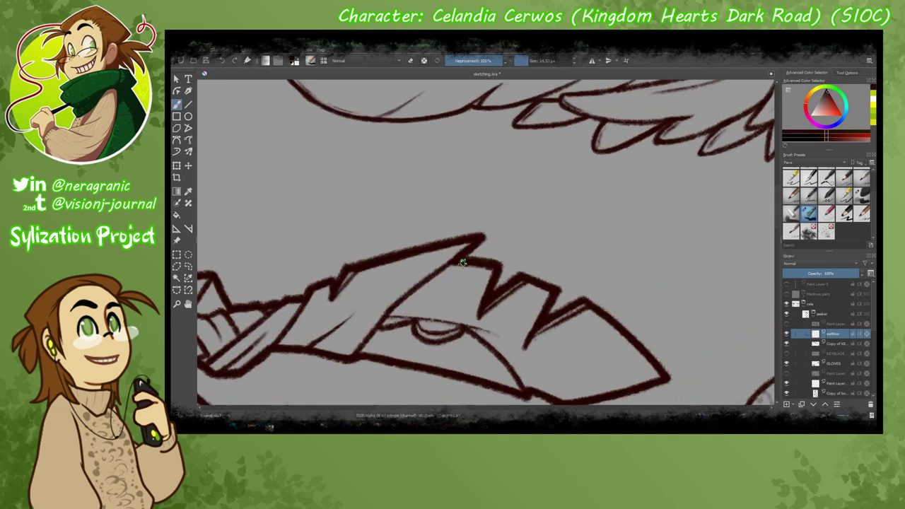
mouse_move(481, 205)
mouse_down()
mouse_move(488, 276)
mouse_move(404, 377)
mouse_up()
scroll(404, 377, down, 10)
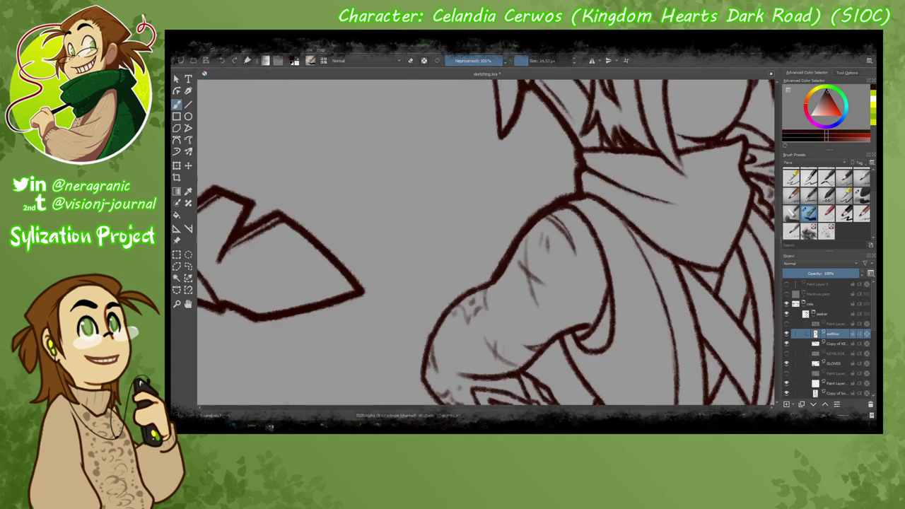
drag(389, 322, 471, 362)
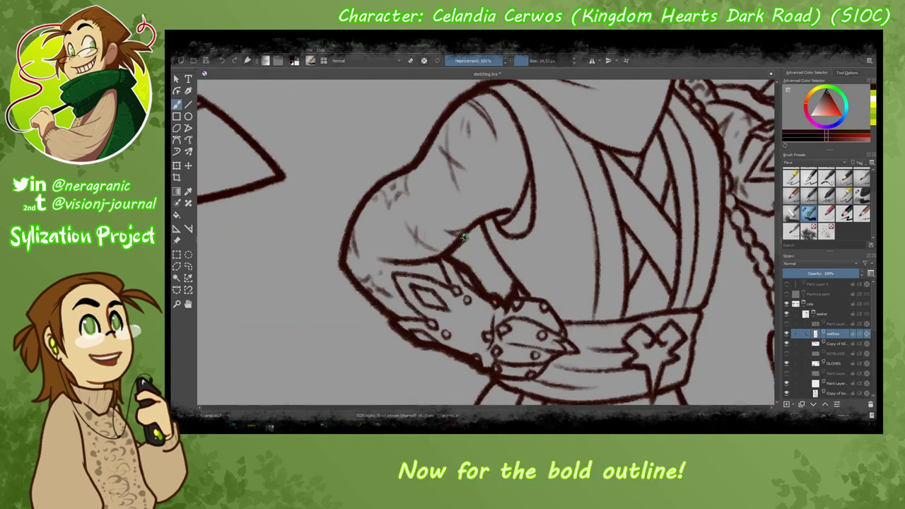
mouse_move(464, 238)
mouse_down()
mouse_move(513, 283)
mouse_move(478, 266)
mouse_move(403, 294)
mouse_move(410, 280)
mouse_up()
scroll(396, 297, up, 10)
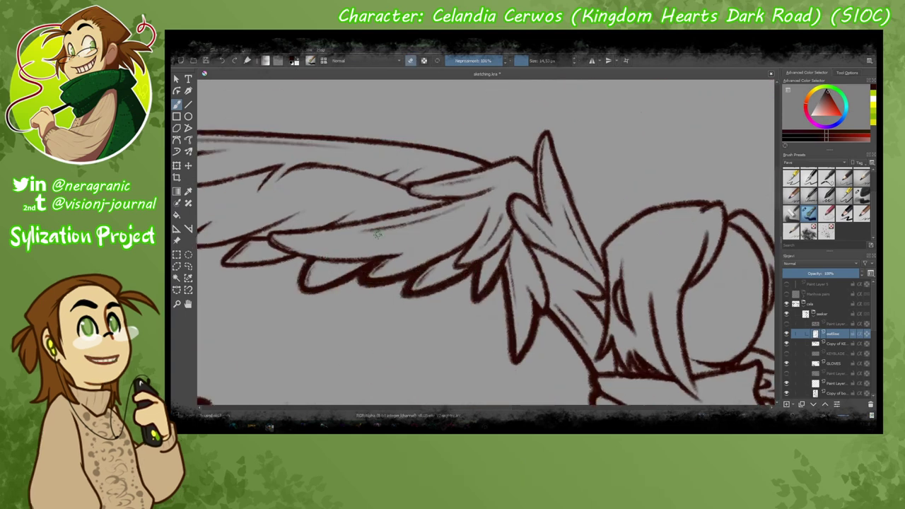
Thicken the outer edges of the overlapping feathers along the Keyblade blade's underside.
scroll(377, 233, up, 3)
drag(426, 238, 341, 253)
scroll(382, 248, down, 3)
drag(440, 269, 352, 280)
mouse_move(354, 276)
shift+mouse_down()
mouse_move(279, 226)
mouse_move(367, 212)
shift+mouse_up()
drag(467, 184, 453, 311)
drag(438, 212, 412, 259)
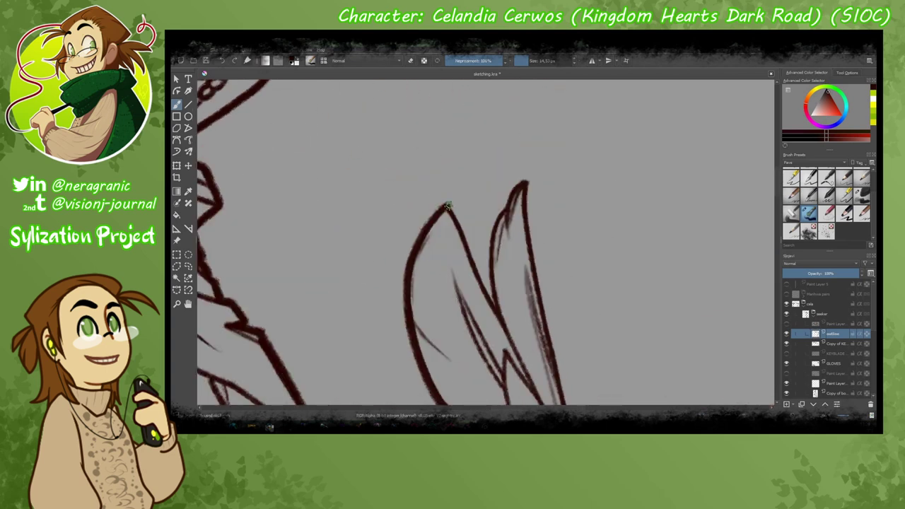
Redo the bold contour around the blade's two pointed feather tips and continue it along the long straight edge.
key(ctrl+z)
drag(500, 209, 488, 294)
key(ctrl+z)
mouse_move(525, 181)
mouse_down()
mouse_move(505, 212)
mouse_move(491, 288)
mouse_move(438, 233)
mouse_move(495, 283)
mouse_up()
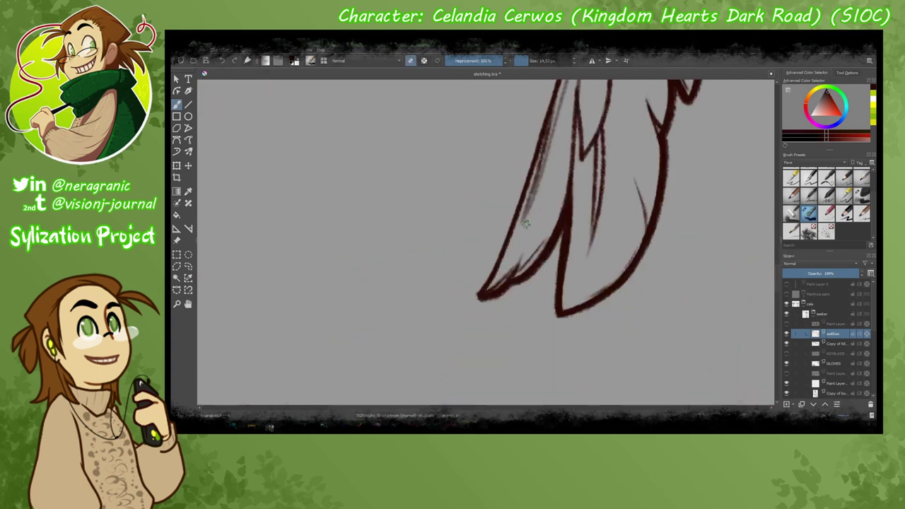
mouse_move(517, 212)
mouse_down()
mouse_move(483, 294)
mouse_move(495, 233)
mouse_up()
mouse_move(523, 177)
mouse_down()
mouse_move(495, 290)
mouse_move(537, 212)
mouse_up()
mouse_move(609, 234)
mouse_down()
mouse_move(580, 106)
mouse_move(523, 220)
mouse_move(495, 312)
mouse_move(519, 289)
mouse_up()
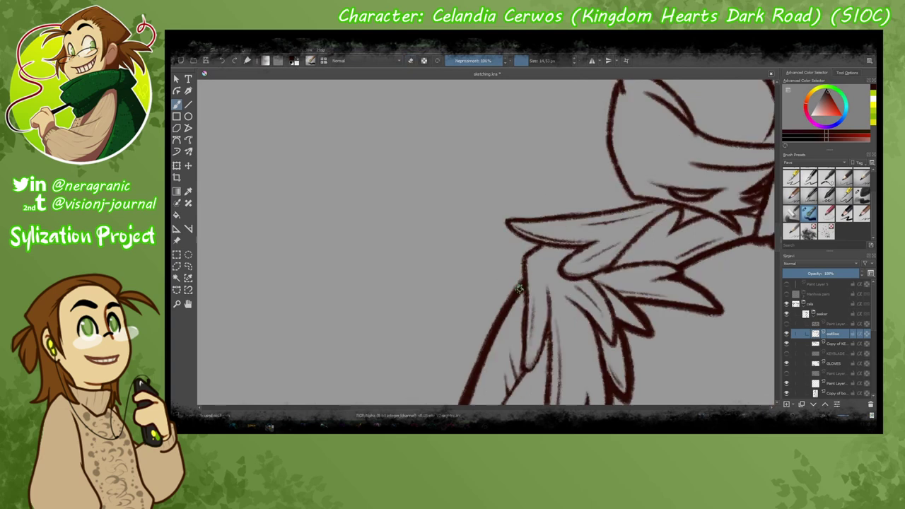
Thicken the outline of the upright feather at the blade's base and the outer edge of the hair.
drag(526, 242, 509, 258)
drag(509, 259, 521, 281)
mouse_move(568, 389)
mouse_down()
mouse_move(502, 262)
mouse_move(511, 225)
mouse_up()
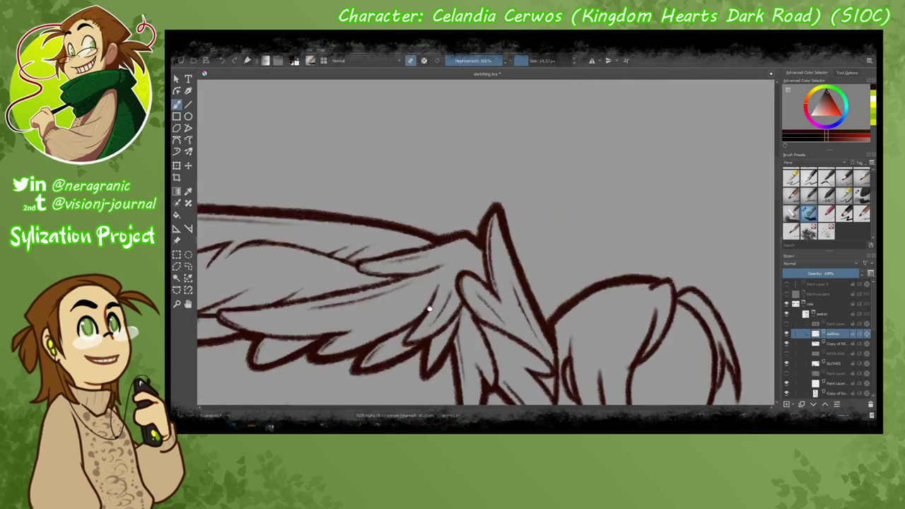
key(5)
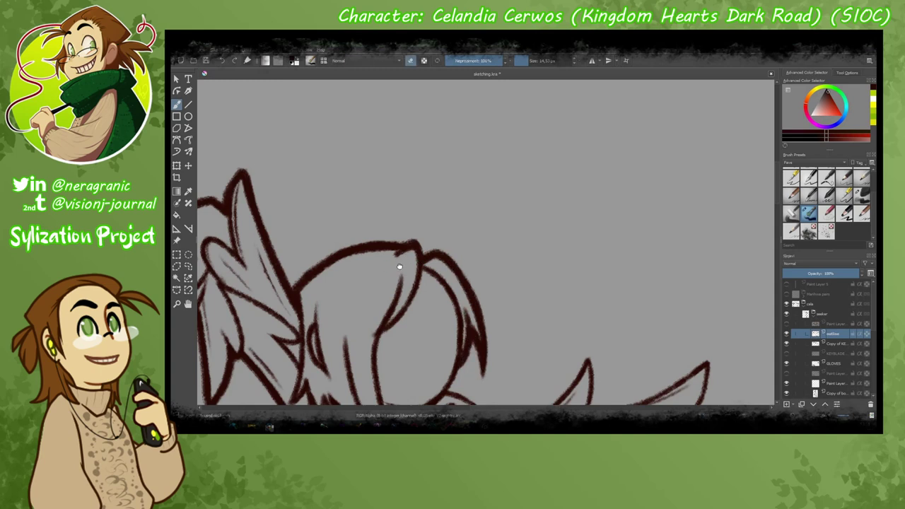
scroll(400, 267, down, 3)
scroll(456, 313, right, 3)
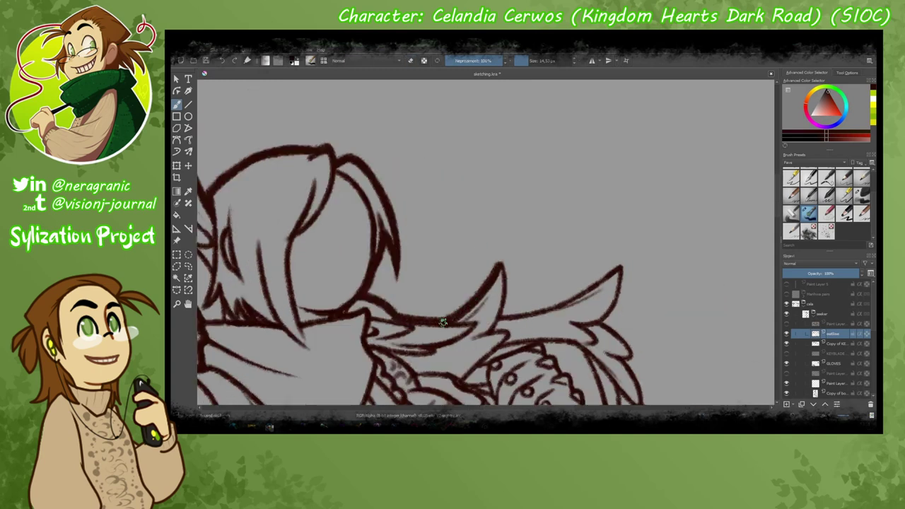
Outline the feathered guard behind the shoulder boldly, along with the raised forearm's underside and the adjoining hilt edge.
scroll(507, 314, right, 3)
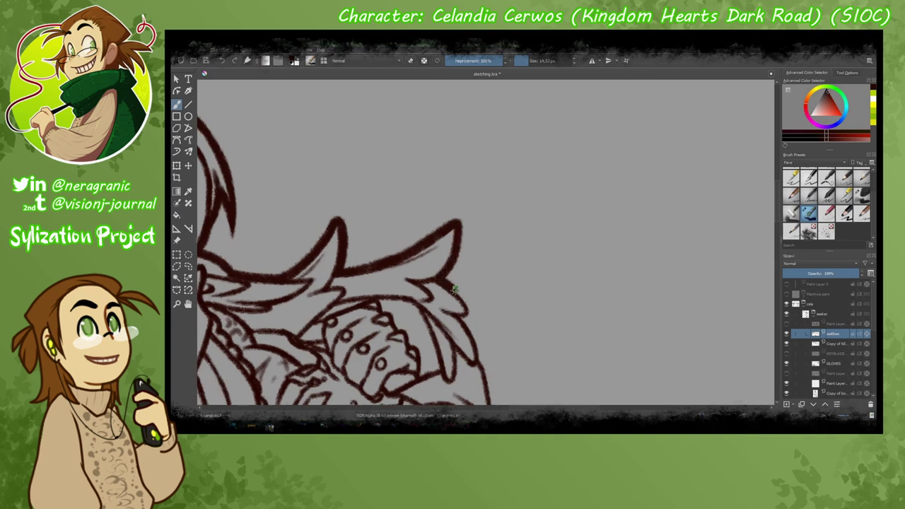
scroll(508, 314, down, 3)
scroll(451, 351, down, 1)
scroll(400, 290, up, 2)
scroll(417, 290, left, 4)
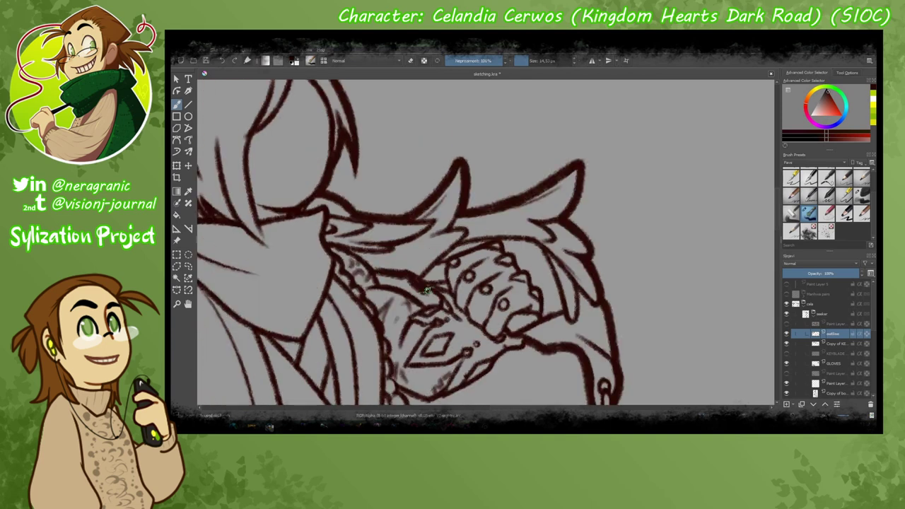
mouse_move(444, 257)
mouse_down()
mouse_move(502, 244)
mouse_move(526, 269)
mouse_up()
scroll(505, 257, down, 3)
scroll(575, 234, left, 2)
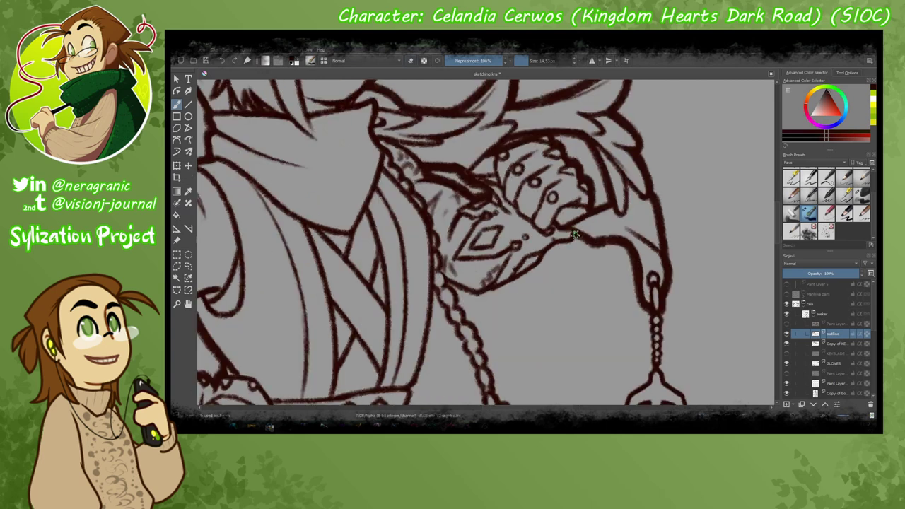
Thicken the outline around the hilt's end, the keychain and its three-pronged charm.
scroll(490, 283, down, 2)
scroll(311, 306, right, 3)
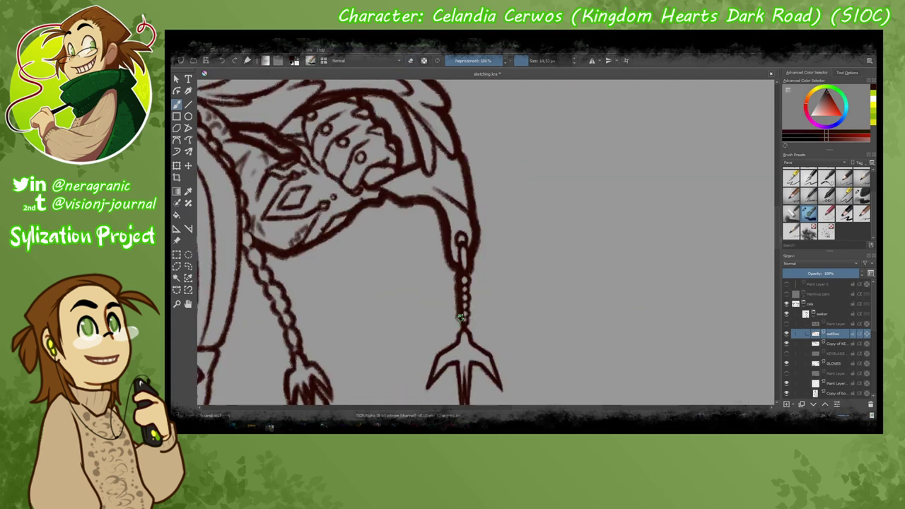
scroll(460, 261, down, 3)
scroll(396, 287, up, 3)
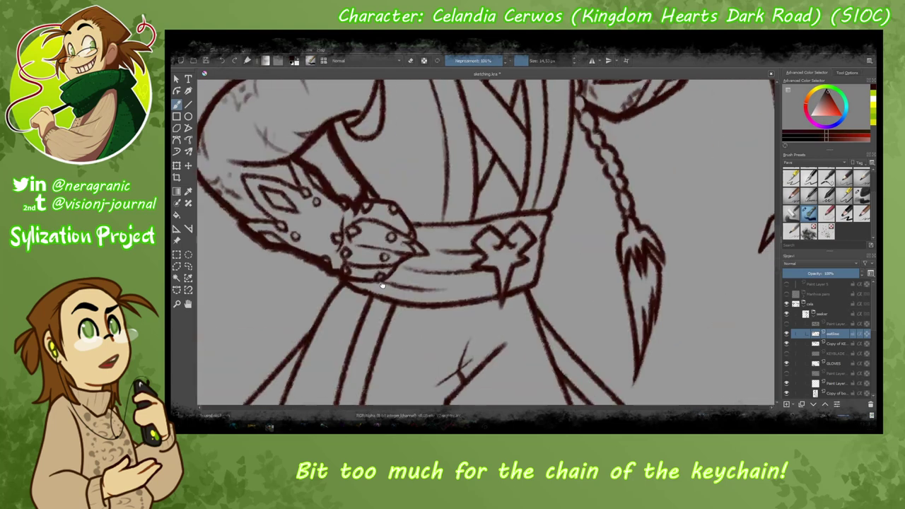
drag(538, 299, 492, 382)
scroll(509, 318, down, 2)
scroll(509, 318, right, 1)
drag(522, 232, 566, 308)
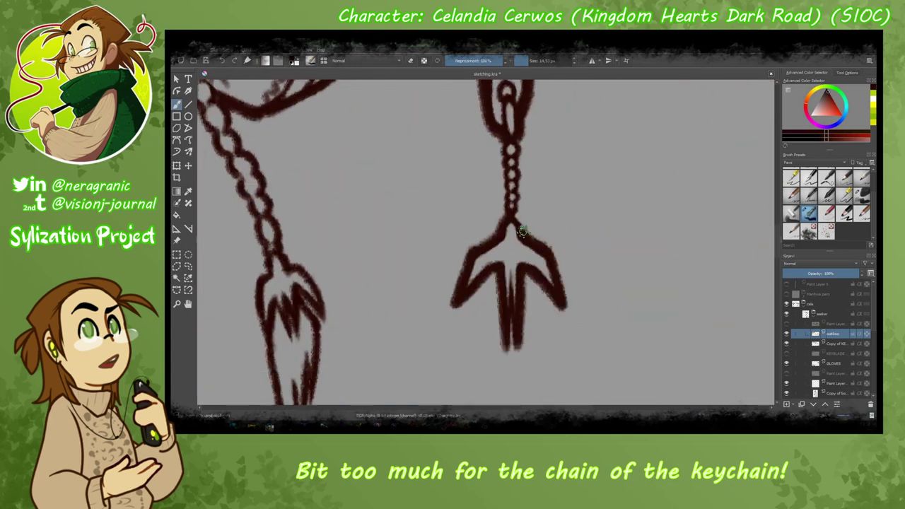
scroll(558, 244, down, 2)
scroll(446, 265, up, 2)
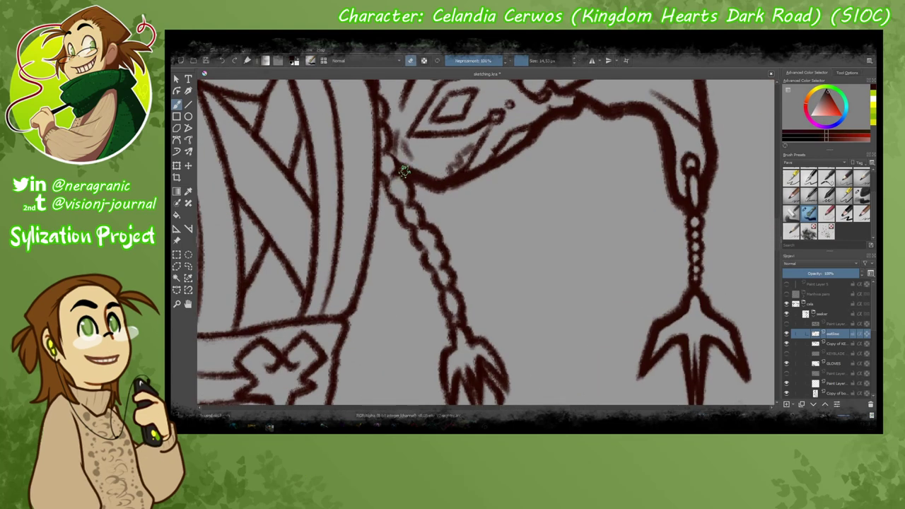
Outline the hanging braid and its pointed tuft boldly, cleaning up excess line, and thicken the torso's adjacent side.
drag(446, 264, 465, 345)
scroll(453, 283, down, 3)
drag(438, 301, 456, 368)
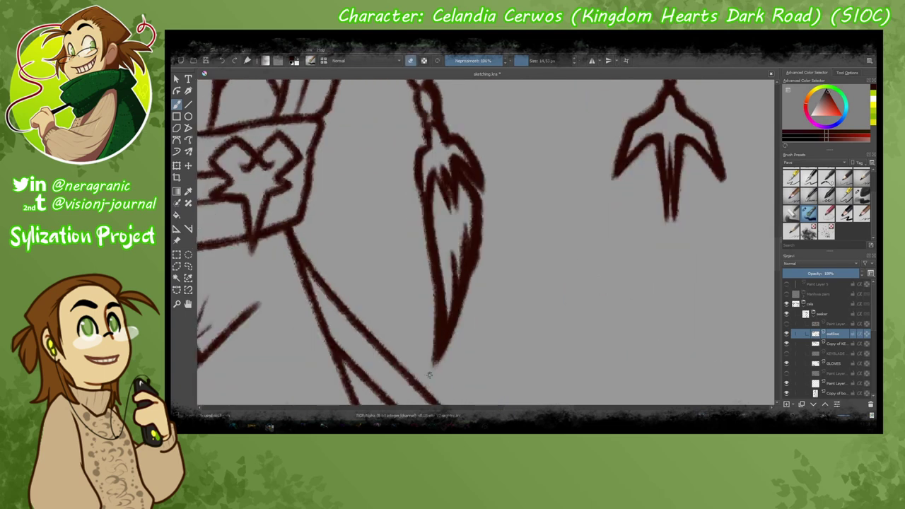
scroll(453, 283, up, 3)
drag(446, 262, 460, 347)
scroll(456, 264, down, 2)
scroll(387, 143, up, 3)
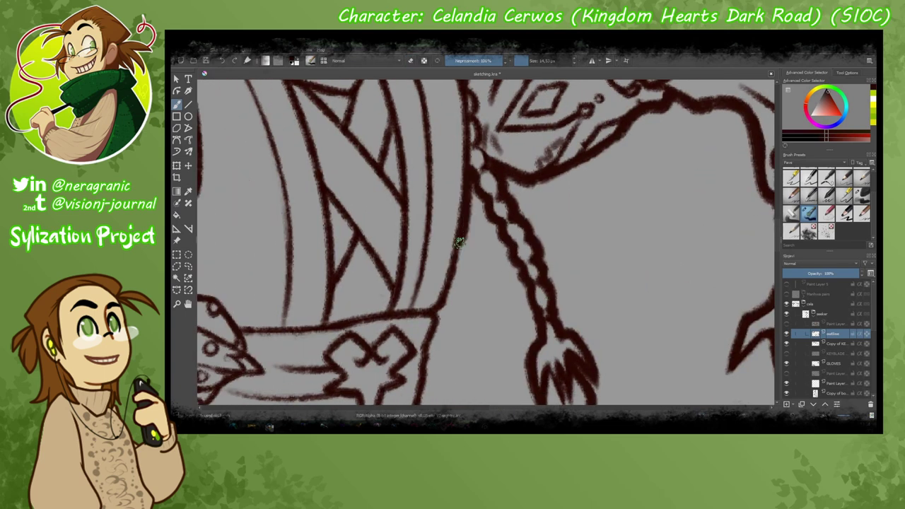
Thicken the outer edge and hem of the coat tail below the braid.
scroll(388, 143, down, 10)
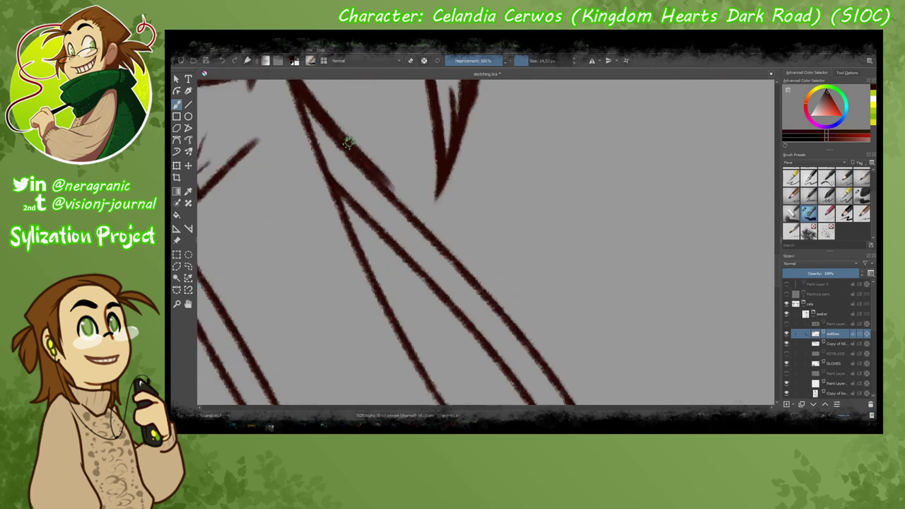
scroll(407, 206, up, 3)
drag(385, 166, 516, 330)
scroll(516, 329, up, 3)
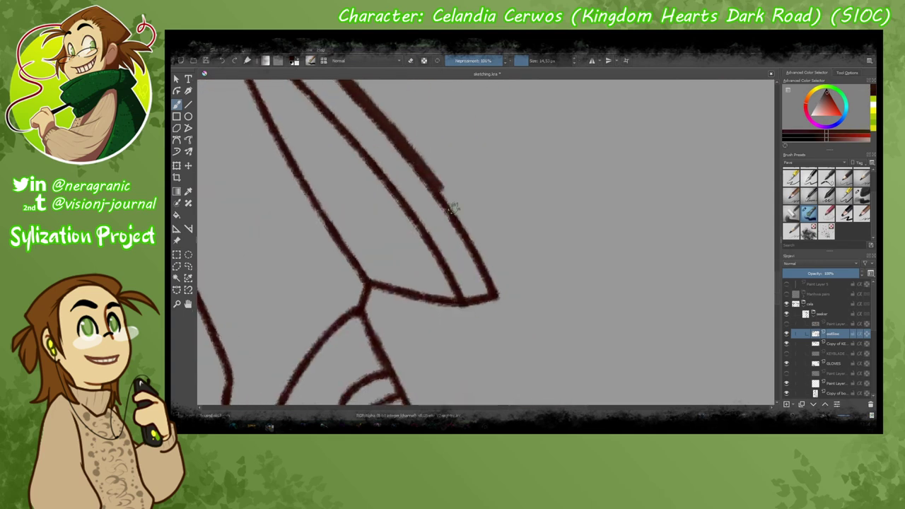
drag(455, 202, 415, 298)
scroll(402, 233, down, 5)
scroll(259, 323, down, 3)
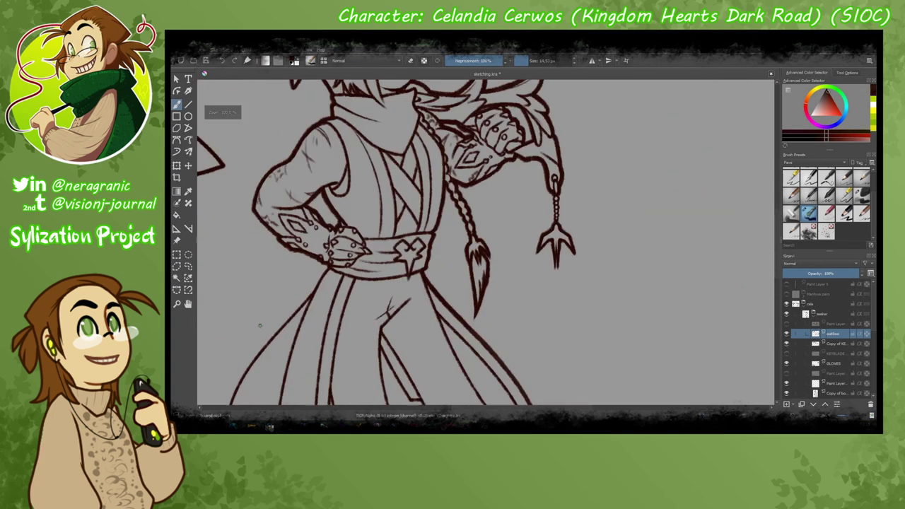
Thicken the outer edge of the leg beneath that coat tail, from the hem down toward the boot.
scroll(431, 234, up, 3)
key(slash)
scroll(428, 230, up, 5)
key(slash)
scroll(428, 230, down, 5)
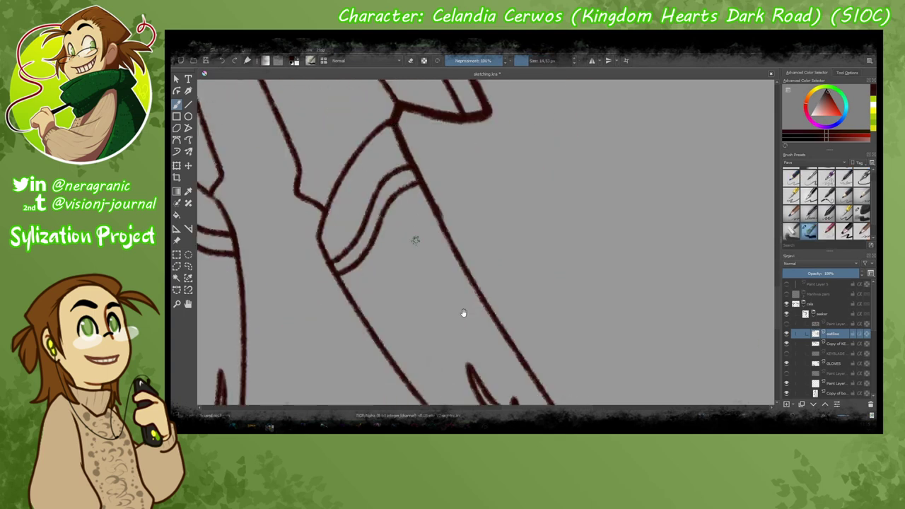
scroll(415, 239, down, 2)
mouse_move(527, 364)
mouse_down()
mouse_move(457, 264)
mouse_move(379, 122)
mouse_up()
Outline that leg's pointed boot boldly, including the toe, sole and heel, and continue up its inner edge.
scroll(396, 212, down, 3)
mouse_move(433, 239)
mouse_down()
mouse_move(520, 286)
mouse_move(343, 288)
mouse_up()
scroll(314, 278, left, 3)
drag(346, 177, 438, 303)
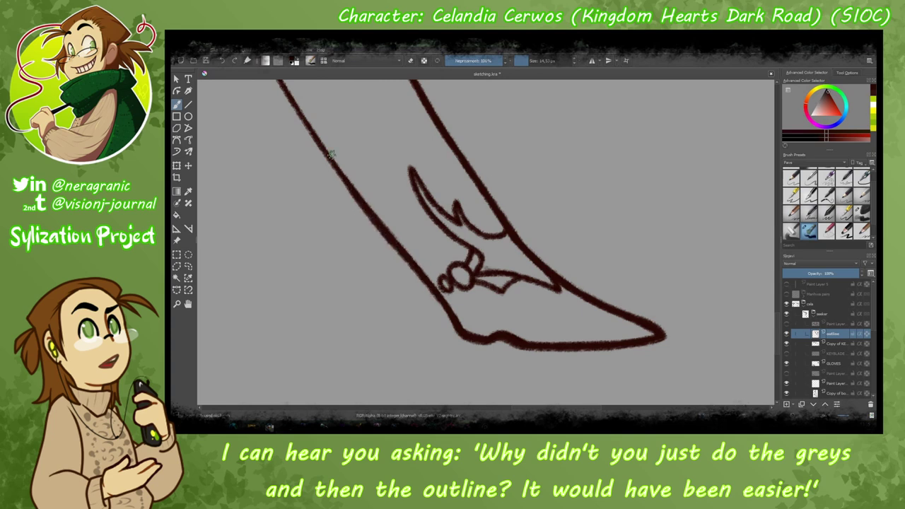
scroll(396, 234, up, 3)
drag(346, 154, 460, 335)
scroll(397, 240, up, 3)
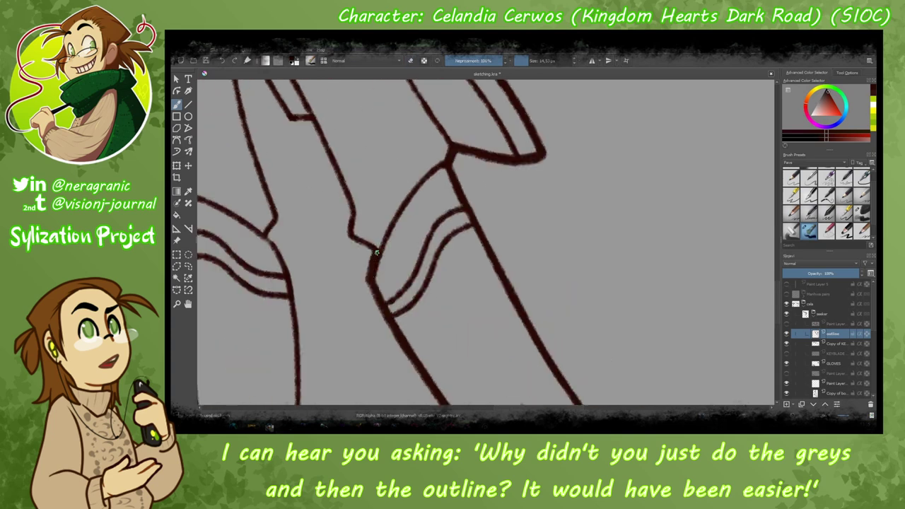
Thicken the inner contours of both knees and the edges of the gap between the legs below the coat opening.
scroll(396, 240, down, 3)
scroll(414, 316, up, 3)
drag(414, 316, 376, 228)
scroll(376, 228, up, 3)
scroll(377, 228, left, 3)
drag(358, 169, 409, 249)
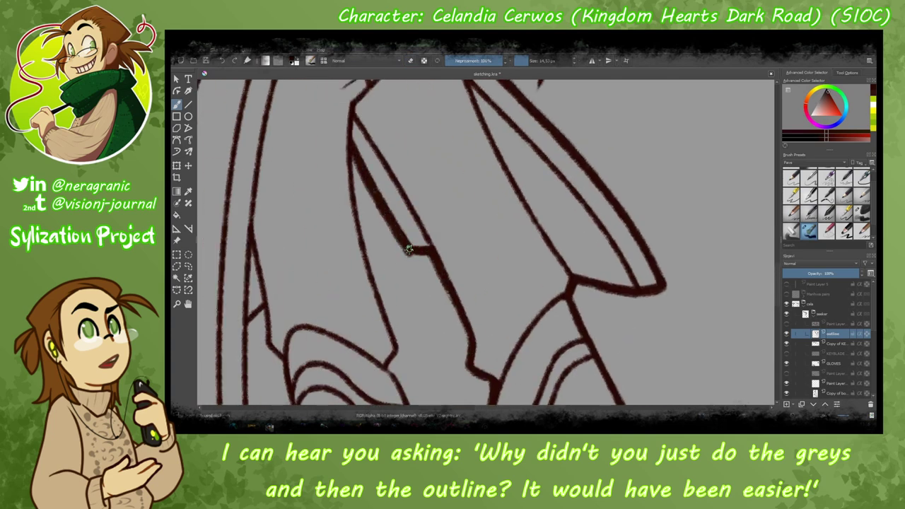
drag(354, 153, 396, 341)
scroll(368, 220, down, 3)
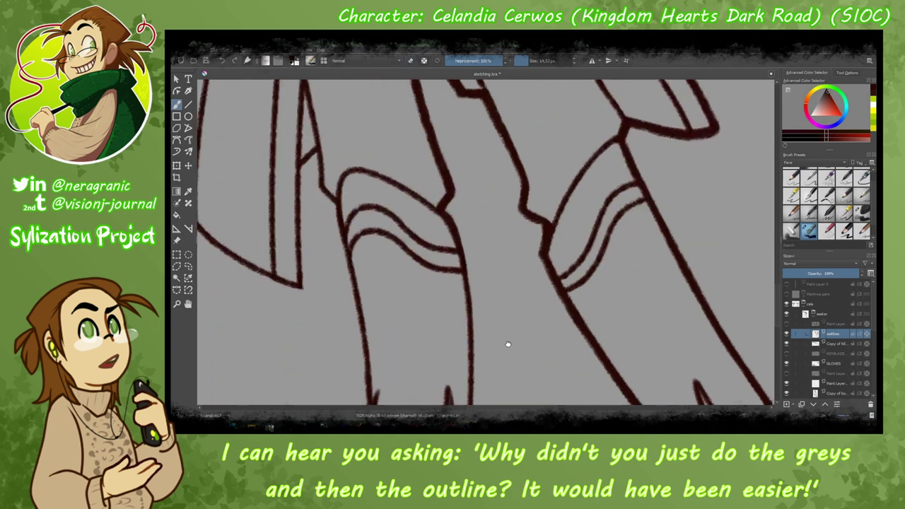
Thicken the outer edge of the opposite coat tail down to its lower corner.
scroll(507, 345, up, 2)
drag(460, 260, 467, 374)
drag(478, 247, 497, 298)
scroll(467, 375, down, 2)
scroll(360, 279, down, 2)
mouse_move(356, 226)
mouse_down()
mouse_move(363, 298)
mouse_move(399, 265)
mouse_up()
scroll(396, 269, down, 1)
scroll(399, 264, up, 5)
drag(521, 188, 400, 340)
scroll(400, 340, down, 4)
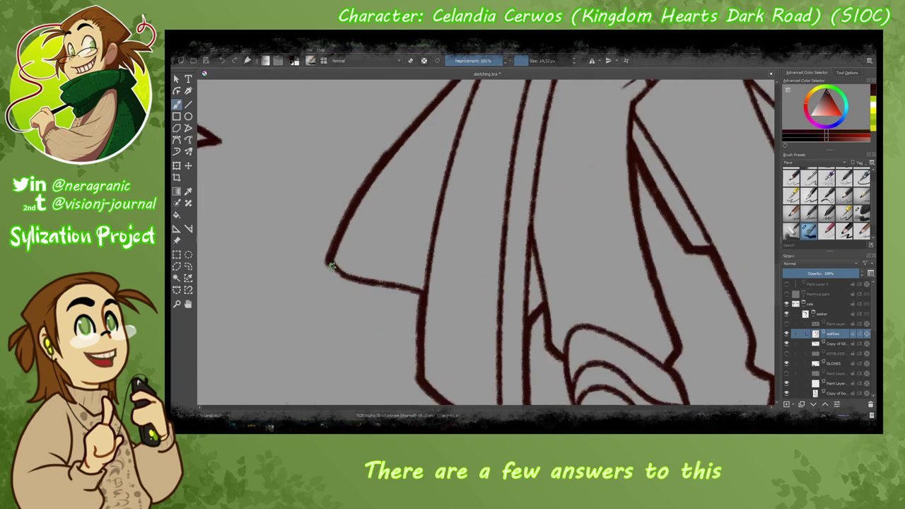
Thicken the hems of the opposite coat tail and the outer edge of the leg below them.
scroll(422, 301, up, 2)
mouse_move(330, 260)
mouse_down()
mouse_move(421, 301)
mouse_move(418, 181)
mouse_move(446, 385)
mouse_up()
scroll(467, 183, up, 2)
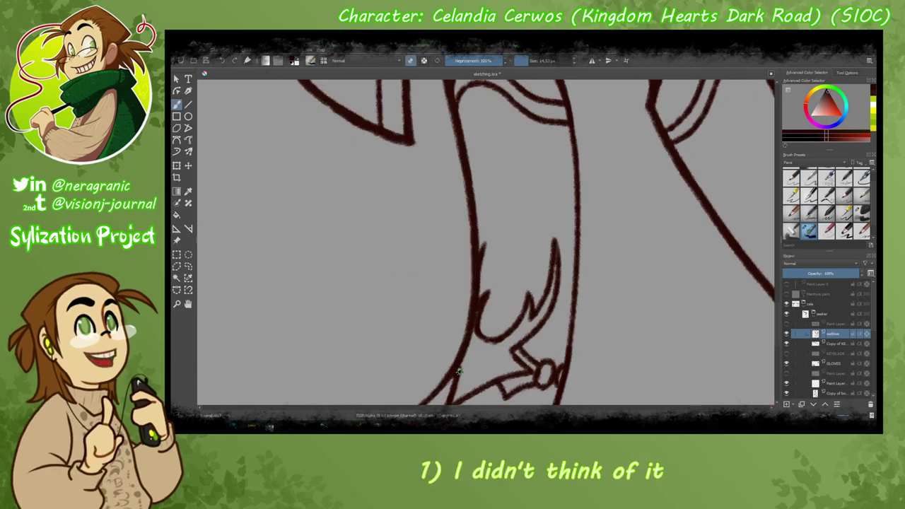
scroll(453, 283, down, 2)
Outline the second pointed boot boldly and thicken the leg's inner edge from the heel up to the knee.
drag(495, 254, 431, 329)
drag(531, 318, 584, 340)
scroll(280, 319, down, 3)
scroll(487, 242, up, 3)
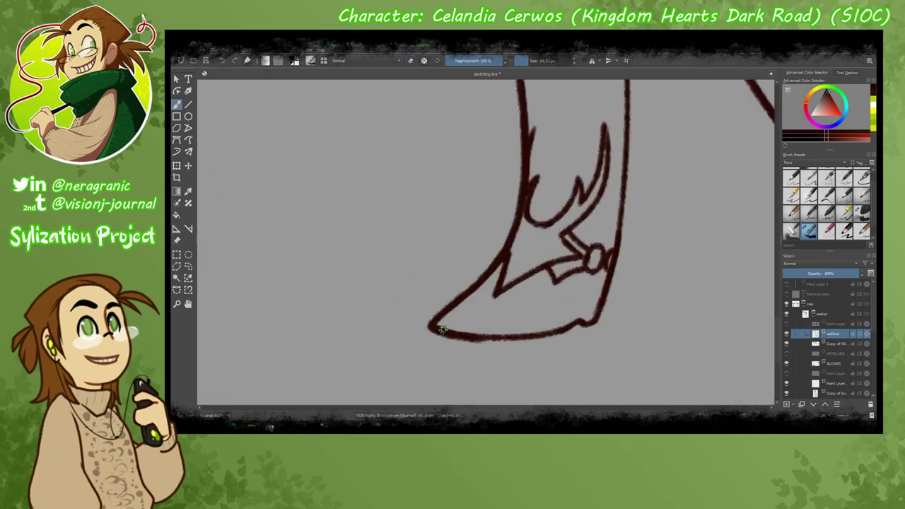
mouse_move(464, 338)
mouse_down()
mouse_move(556, 331)
mouse_move(620, 234)
mouse_up()
scroll(597, 212, up, 3)
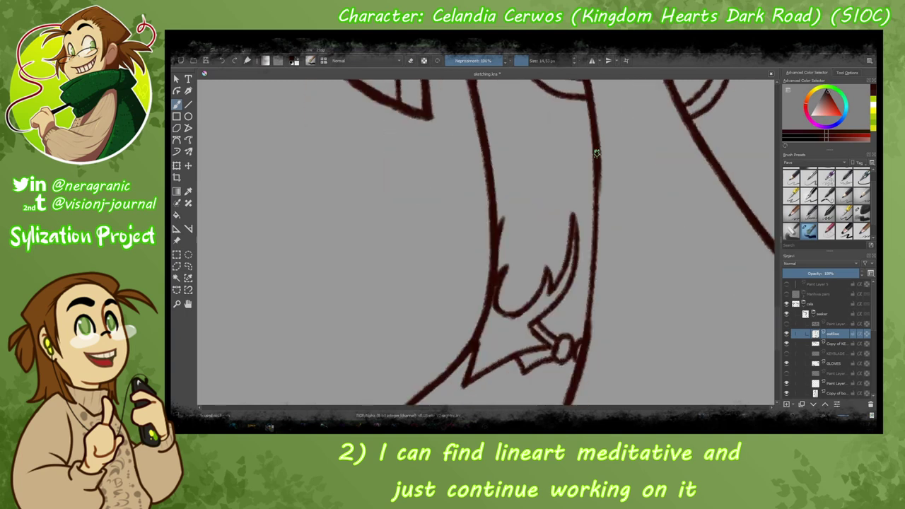
drag(597, 159, 587, 331)
drag(592, 297, 592, 339)
On the copied body lineart layer, thicken the scarf's lower edge and the vest lines beneath it.
scroll(571, 225, down, 3)
scroll(526, 167, up, 3)
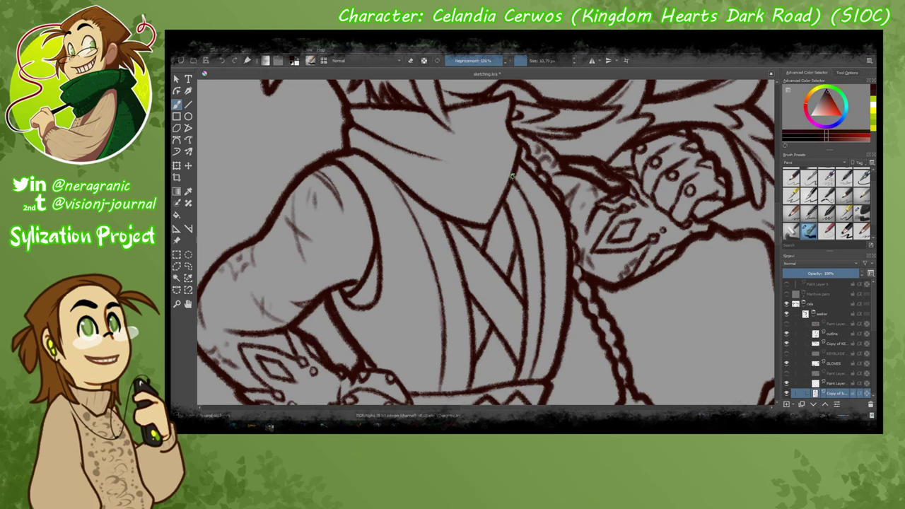
scroll(425, 241, down, 3)
scroll(467, 247, up, 3)
drag(378, 205, 585, 186)
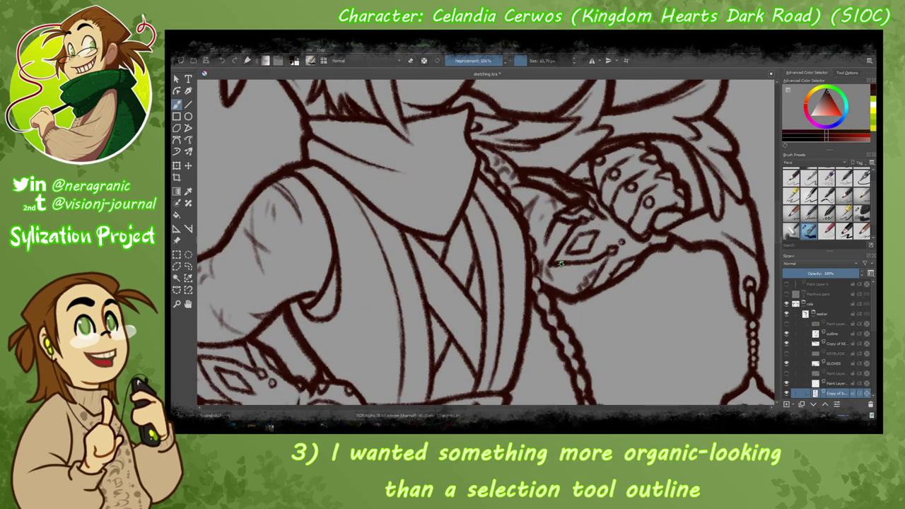
Thicken the main lines of the torso and the edges of the waist sash on the copied body layer.
drag(560, 263, 425, 223)
scroll(390, 281, down, 3)
scroll(424, 283, up, 3)
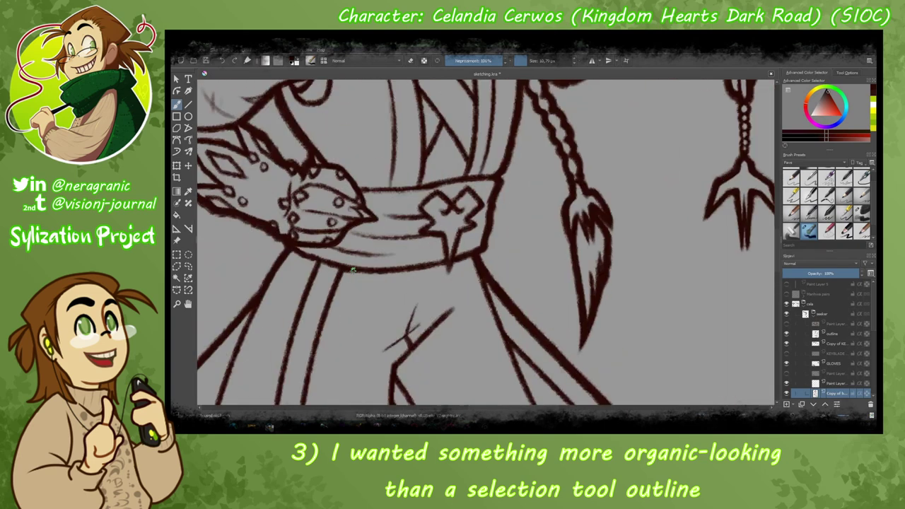
scroll(341, 271, down, 3)
scroll(375, 370, up, 3)
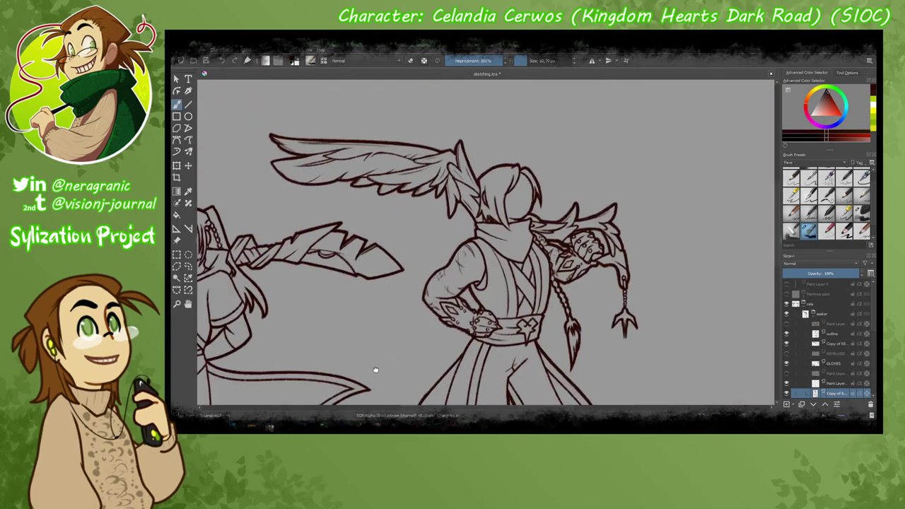
Open the reference image "cela elder sitting.png" for the face and return to the sketching.kra drawing.
click(182, 52)
click(187, 65)
double_click(520, 192)
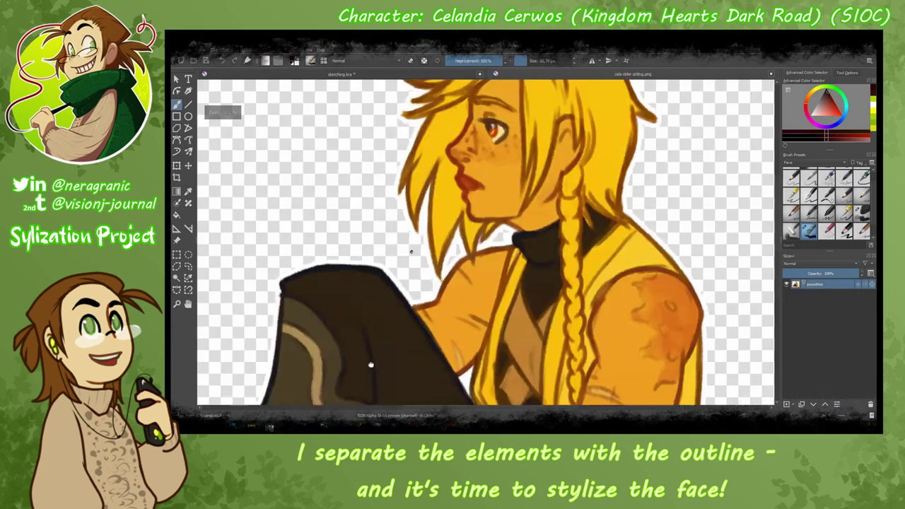
click(341, 73)
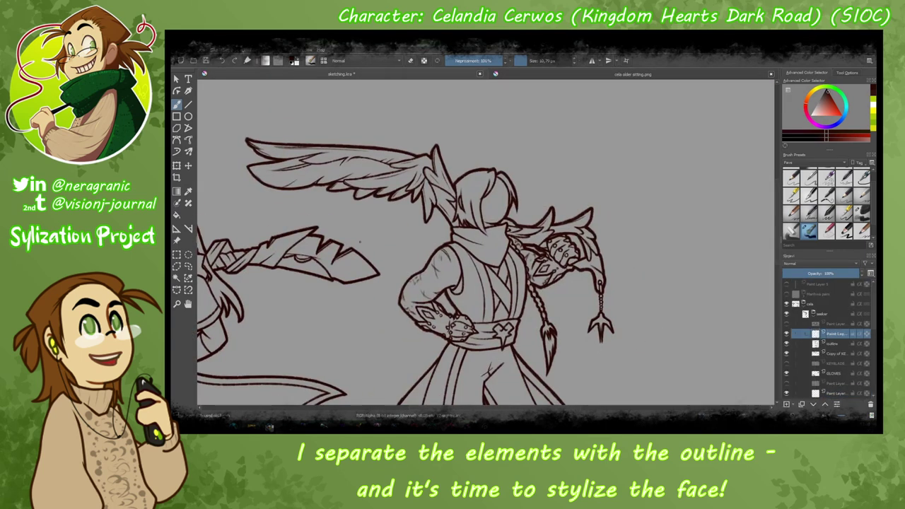
On a new layer, sketch rough eyes, brows, nose and mouth on the standing figure's face, checking them in mirrored view.
scroll(481, 212, up, 2)
scroll(854, 313, up, 2)
mouse_move(452, 192)
mouse_down()
mouse_move(432, 215)
mouse_move(470, 191)
mouse_up()
scroll(484, 219, up, 1)
key(ctrl+Tab)
key(ctrl+Tab)
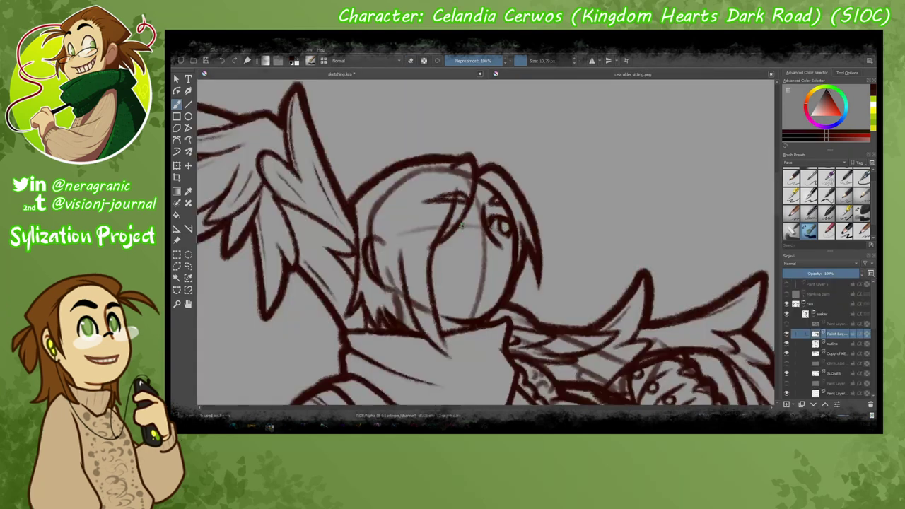
scroll(459, 220, down, 1)
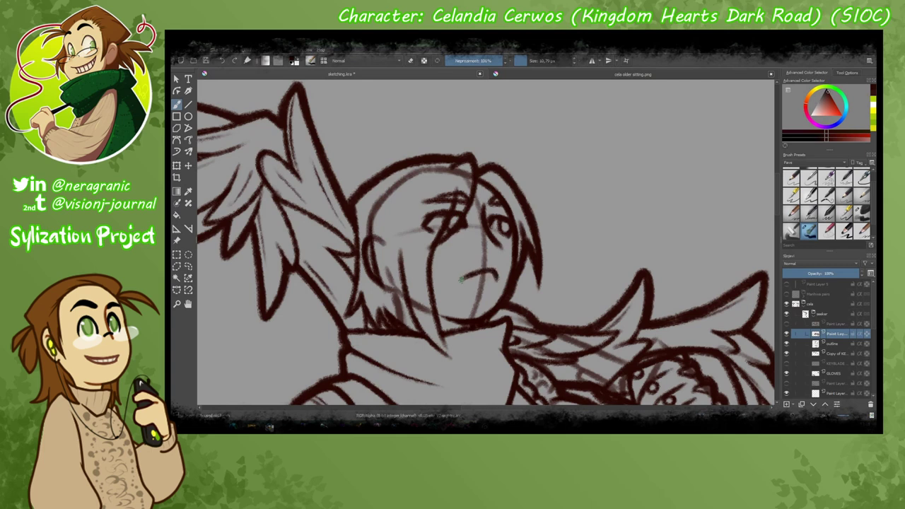
scroll(460, 281, down, 5)
scroll(667, 193, up, 5)
scroll(875, 356, down, 3)
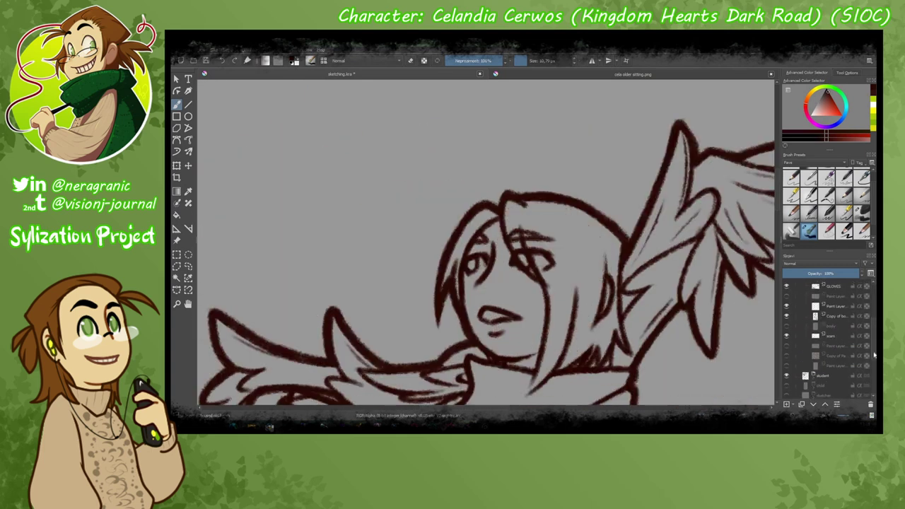
Fade the rough face layer and redraw the brows, eyes, nose and mouth cleanly on a new layer, using the reference image.
scroll(875, 356, up, 3)
click(835, 329)
drag(522, 230, 560, 240)
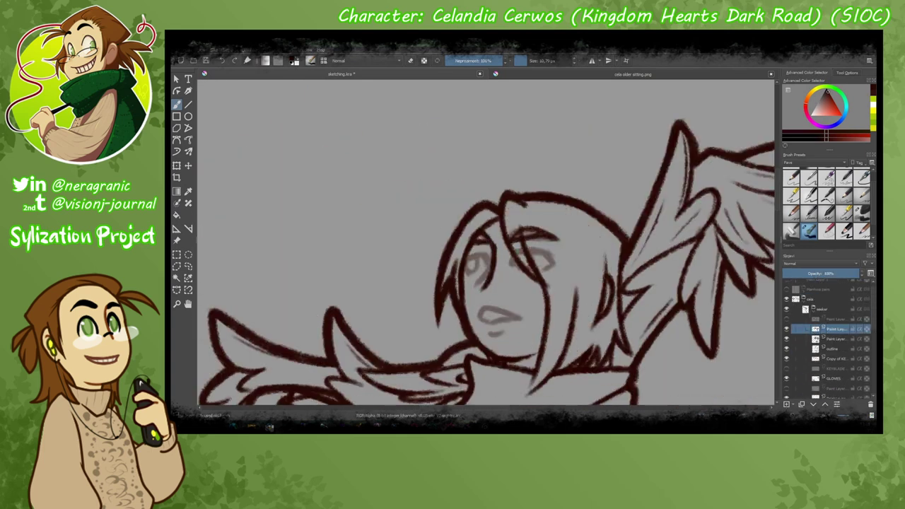
drag(467, 258, 495, 319)
key(ctrl+Tab)
key(ctrl+Tab)
key(Page_Down)
key(m)
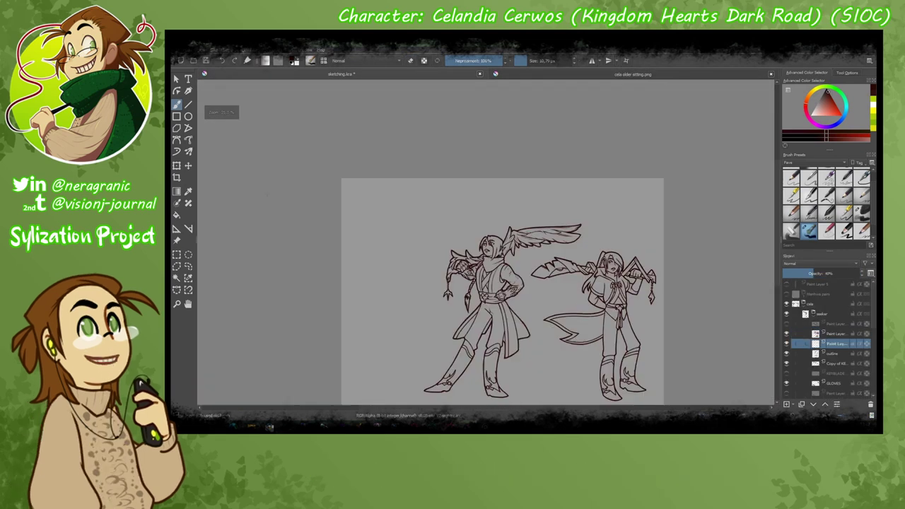
On the copied face layer, adjust the eye and brow behind the fringe with a freehand selection and a transform.
scroll(418, 243, up, 3)
key(Page_Up)
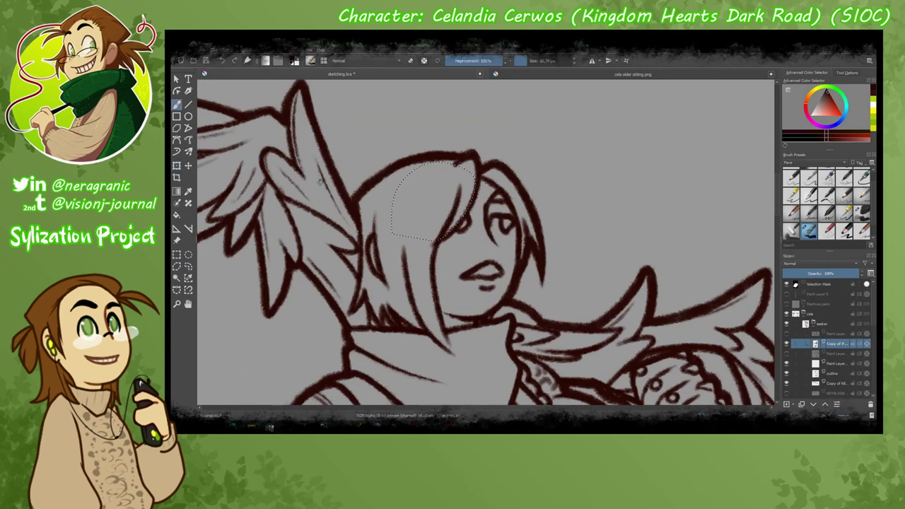
key(ctrl+t)
key(Return)
key(b)
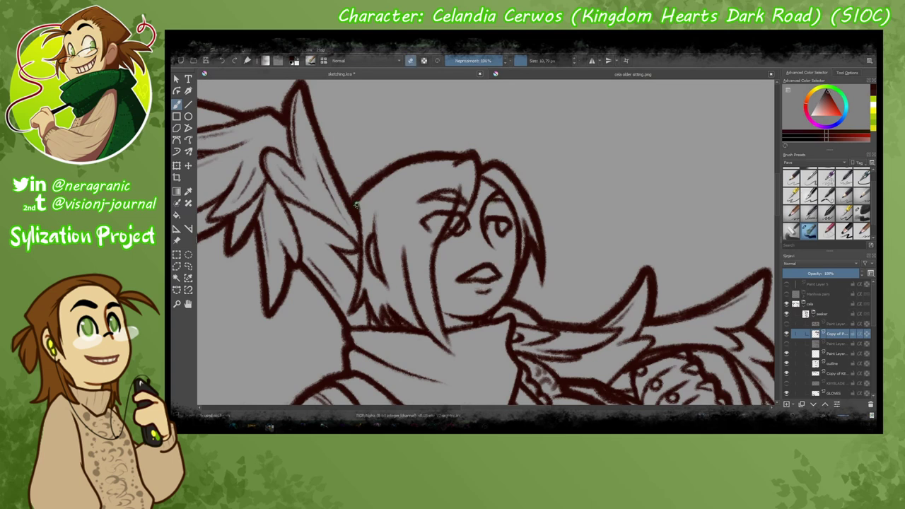
Erase the eye and brow lines overlapping the fringe and add freckles across the nose and cheeks.
scroll(356, 206, down, 3)
scroll(357, 205, up, 3)
click(513, 241)
key(ctrl+z)
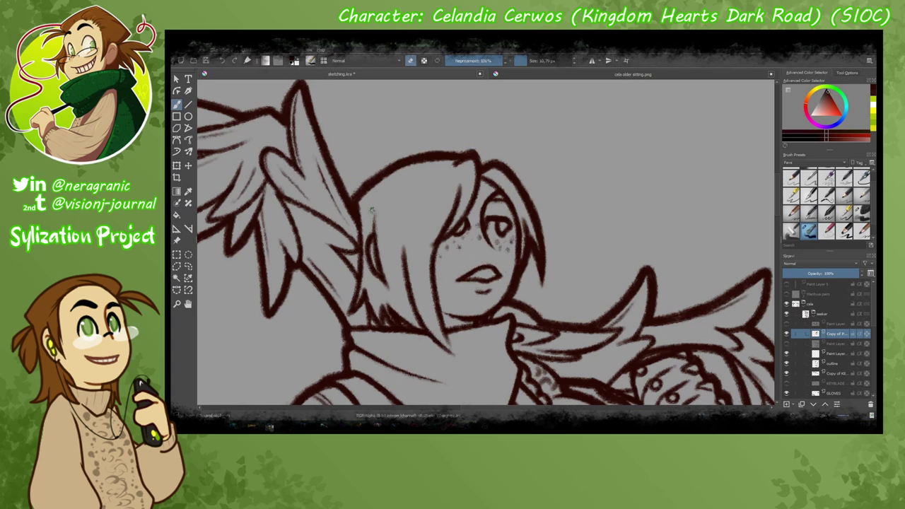
scroll(493, 183, down, 3)
scroll(493, 182, up, 3)
Rework the mouth on the copied face layer with a freehand selection, undoing the unwanted adjustments.
key(Insert)
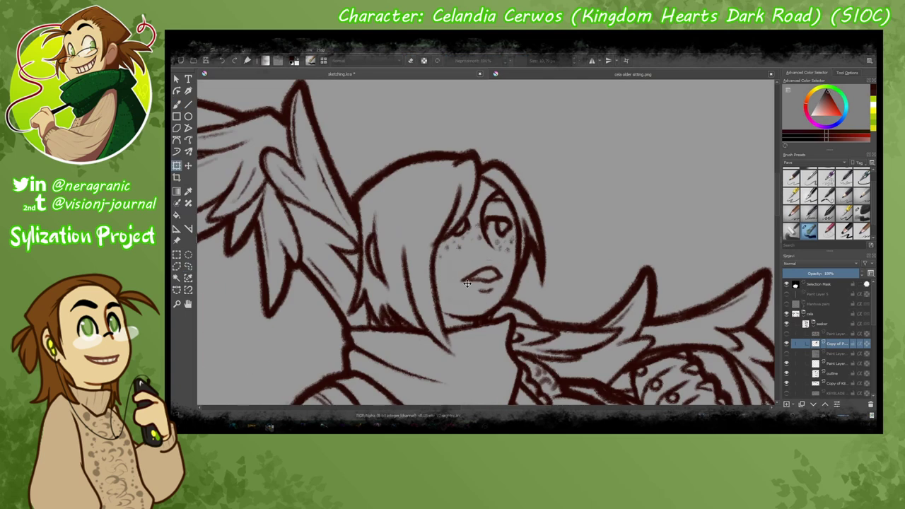
key(ctrl+z)
key(ctrl+z)
key(ctrl+z)
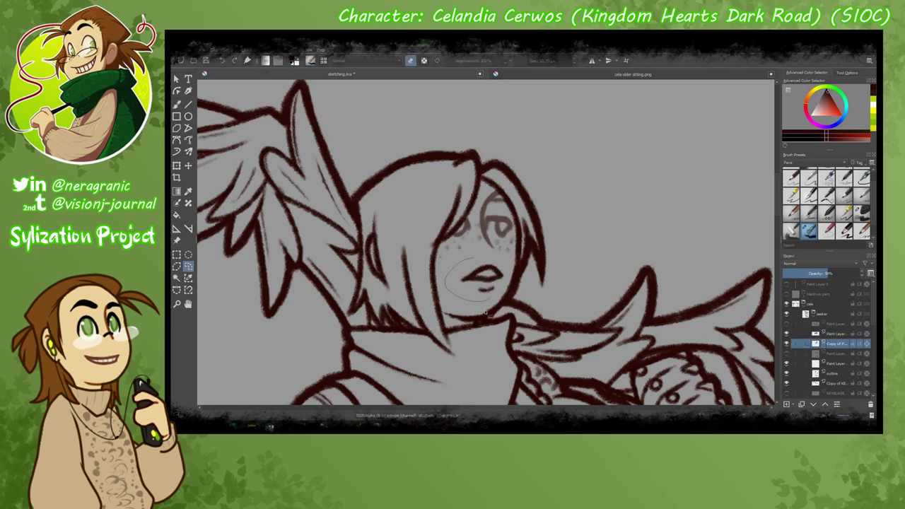
key(e)
scroll(493, 285, down, 3)
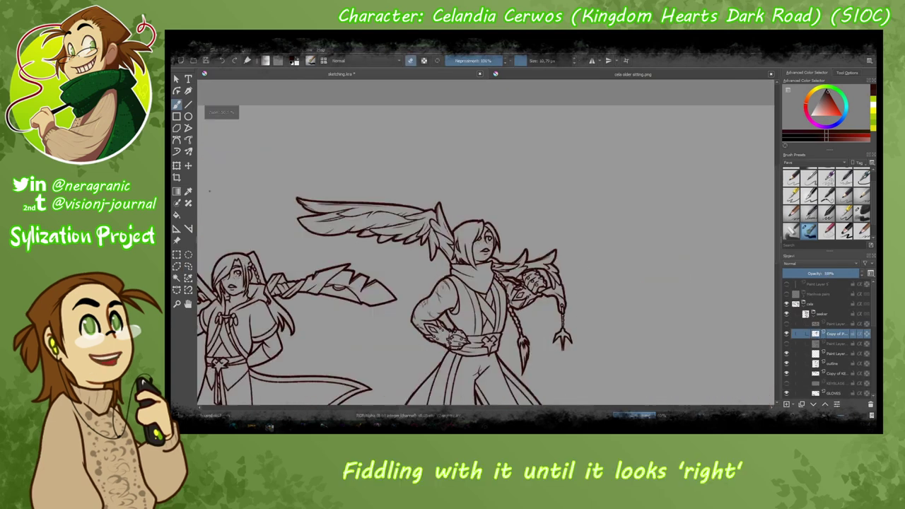
Adjust the facial features in mirrored view with a transform and refine the eyes, freckles and mouth with a smaller brush.
scroll(380, 295, up, 3)
key(m)
key(ctrl+t)
key(b)
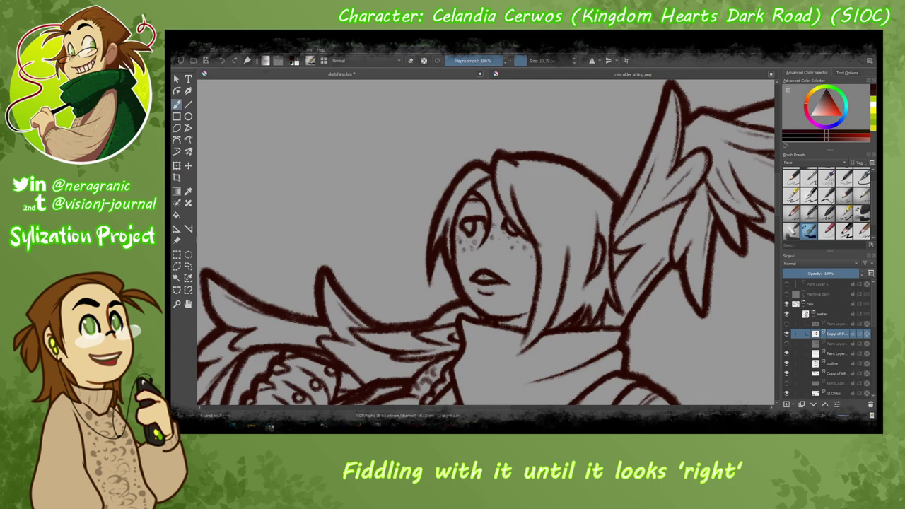
scroll(289, 254, down, 3)
scroll(442, 253, up, 4)
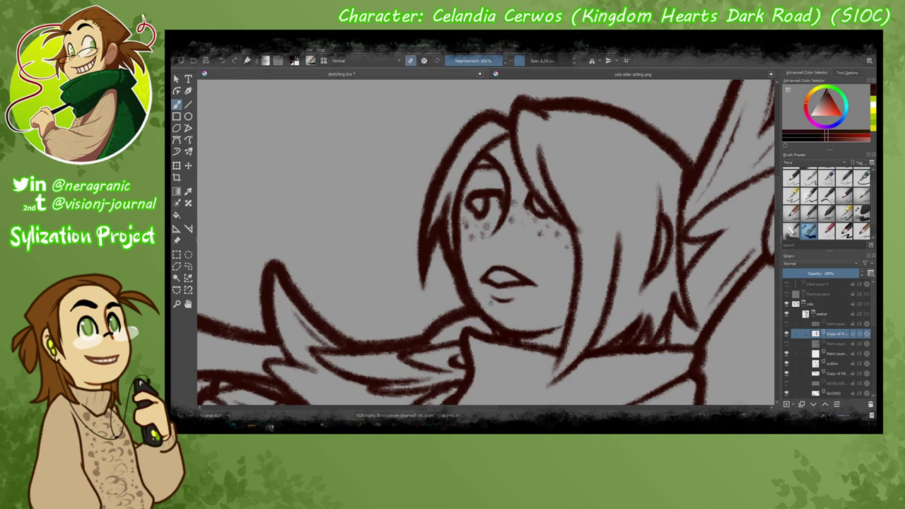
scroll(491, 303, down, 3)
scroll(438, 292, up, 3)
key(e)
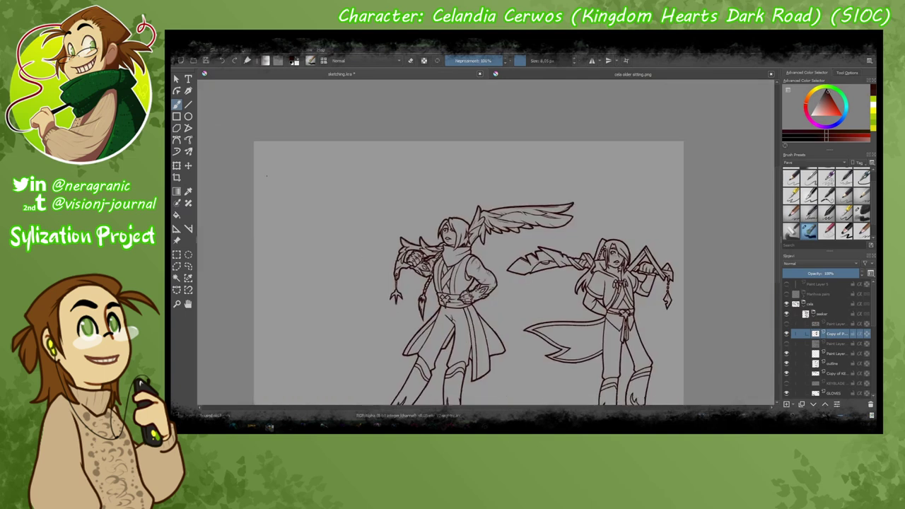
scroll(410, 341, up, 2)
scroll(410, 342, down, 2)
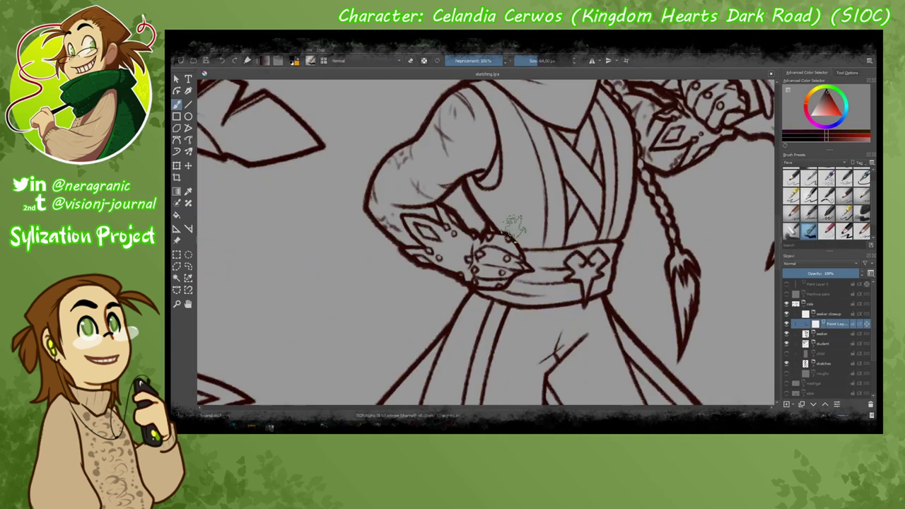
On a new layer in the seeker closeup group, ink the closeup's brow, eyes, nose and mouth over the grey sketch.
scroll(471, 253, down, 2)
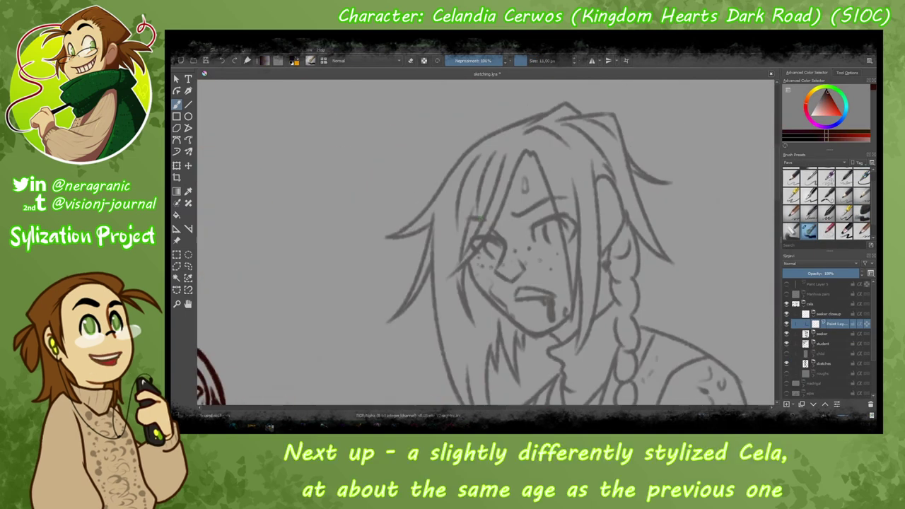
drag(551, 239, 604, 202)
mouse_move(521, 204)
mouse_down()
mouse_move(607, 180)
mouse_move(525, 202)
mouse_move(567, 185)
mouse_up()
key(e)
key(e)
mouse_move(493, 221)
mouse_down()
mouse_move(499, 282)
mouse_move(539, 277)
mouse_up()
key(e)
key(e)
mouse_move(584, 316)
mouse_down()
mouse_move(527, 323)
mouse_move(552, 338)
mouse_up()
drag(499, 227, 460, 241)
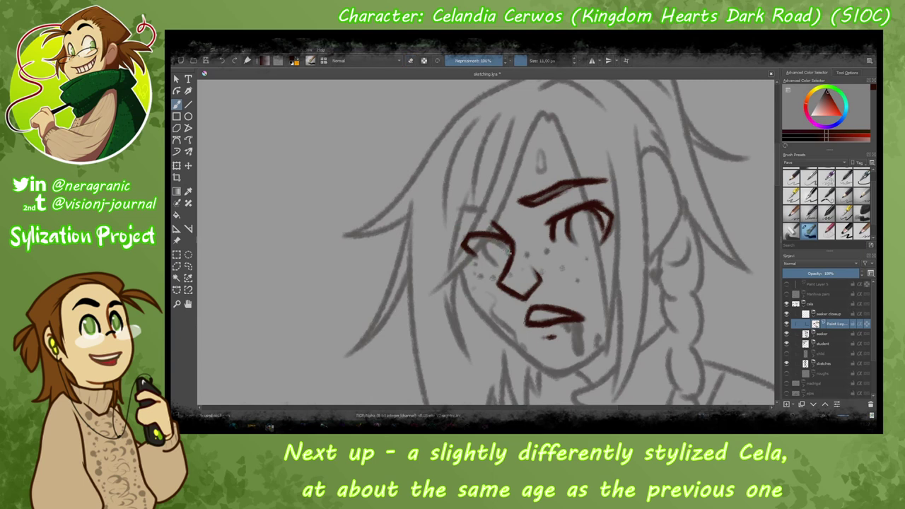
Add the closeup's freckles, the forehead sweat drop and the drips beside the mouth.
click(588, 258)
click(583, 269)
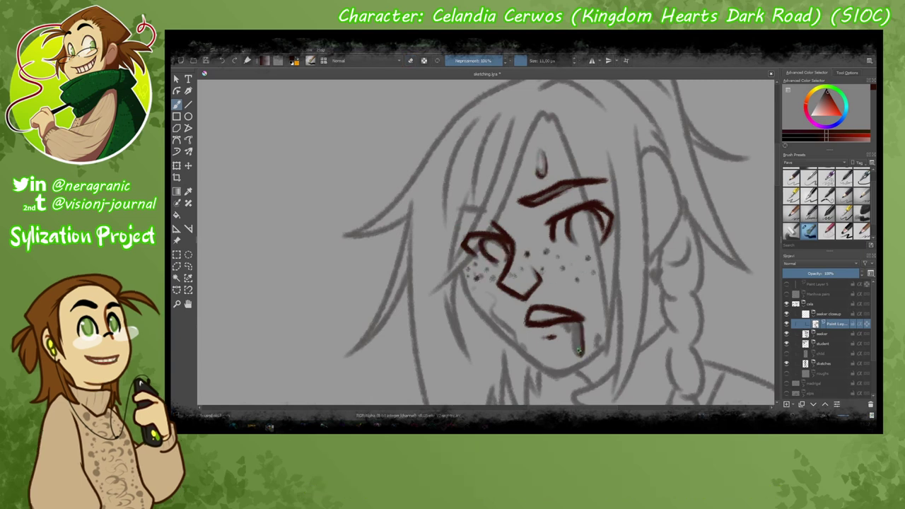
drag(593, 322, 606, 297)
drag(539, 327, 509, 290)
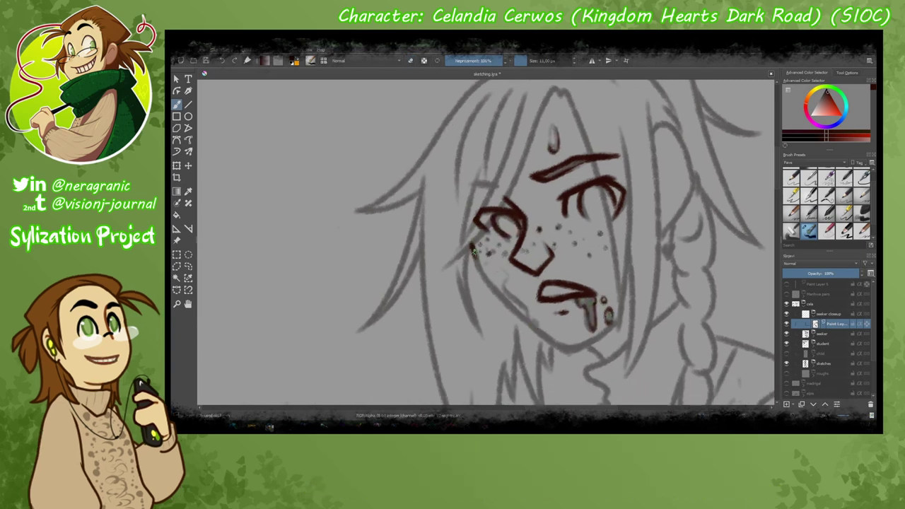
Outline the closeup's jaw and chin with the start of the neck, and draw the ear on a separate layer.
drag(473, 246, 570, 350)
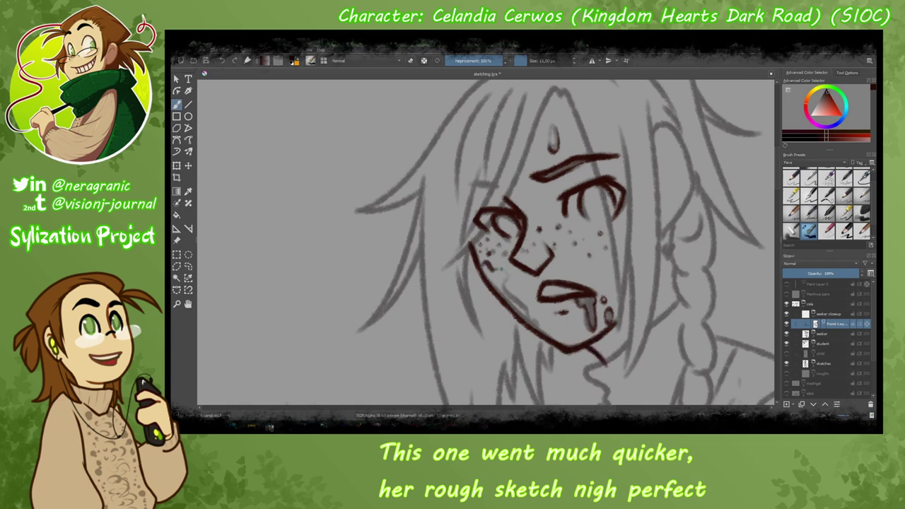
scroll(486, 244, down, 5)
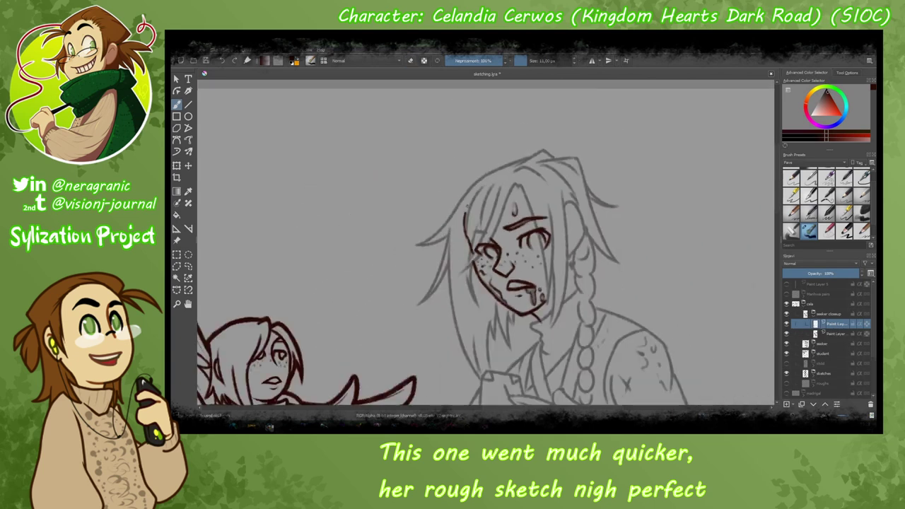
scroll(597, 191, up, 3)
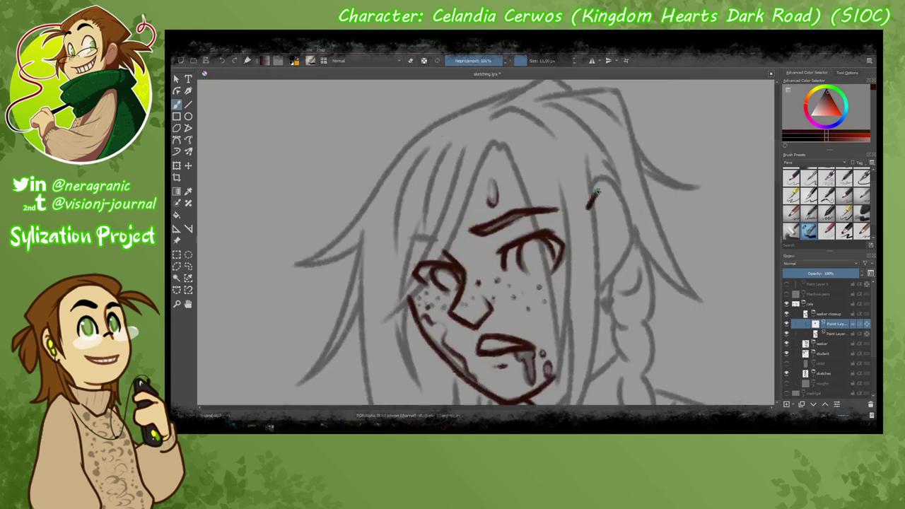
drag(596, 191, 605, 290)
On a new layer, ink the parted fringe framing the closeup's face and the inner strands across the crown.
key(Insert)
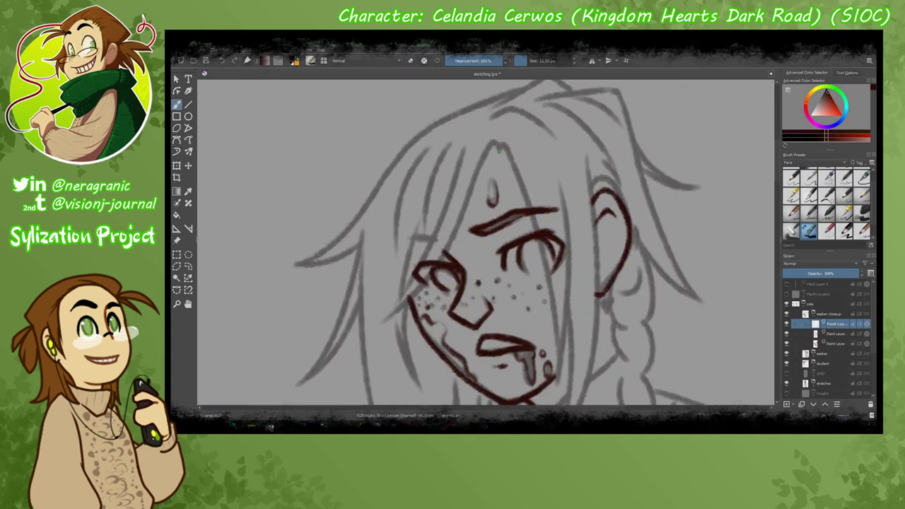
mouse_move(559, 385)
mouse_down()
mouse_move(501, 145)
mouse_move(581, 164)
mouse_move(448, 347)
mouse_up()
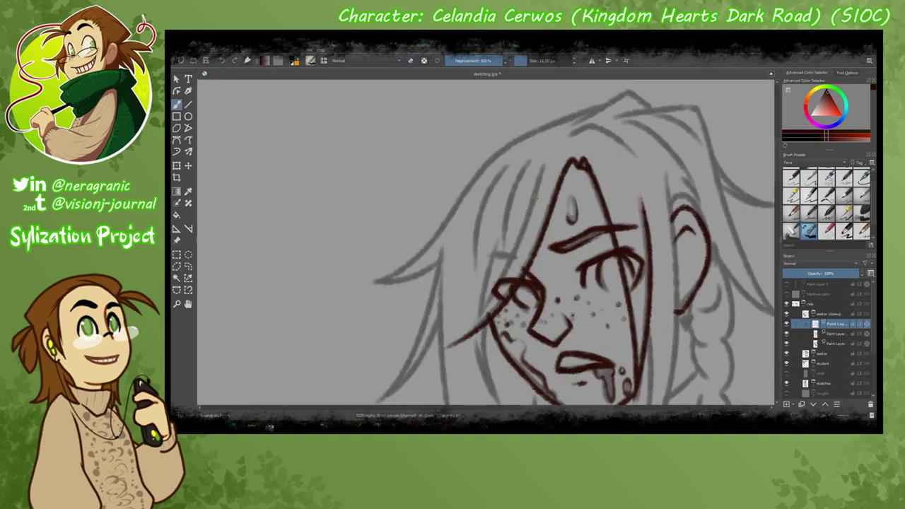
mouse_move(541, 173)
mouse_down()
mouse_move(454, 330)
mouse_move(524, 255)
mouse_move(547, 160)
mouse_move(435, 349)
mouse_move(525, 168)
mouse_move(497, 220)
mouse_up()
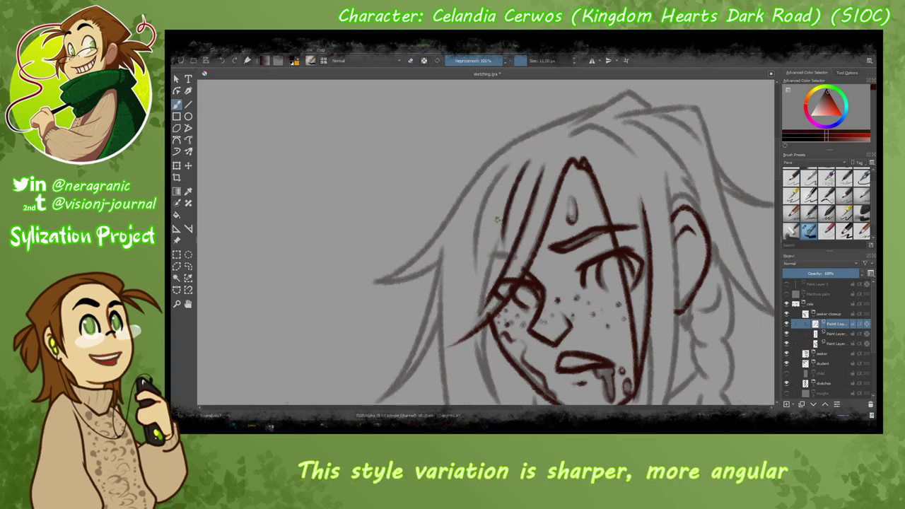
mouse_move(499, 180)
mouse_down()
mouse_move(472, 263)
mouse_move(395, 310)
mouse_up()
drag(495, 182, 559, 212)
drag(546, 169, 614, 234)
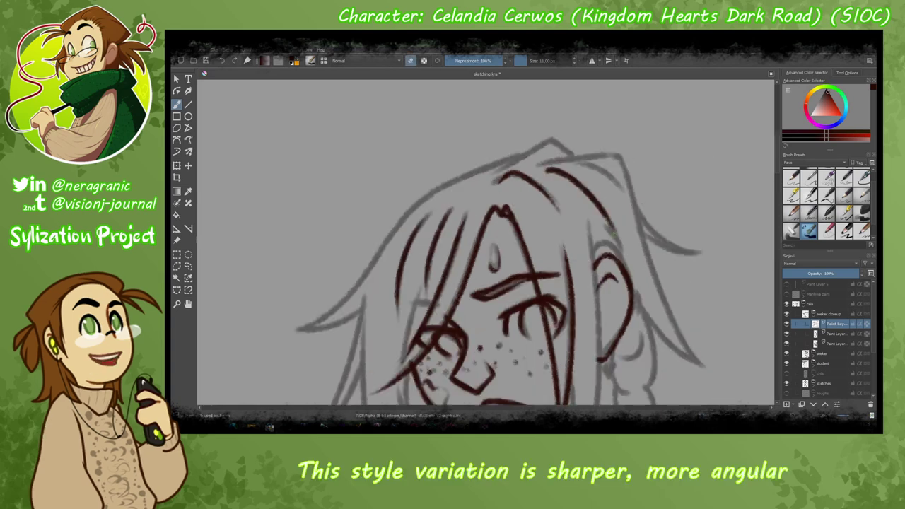
Draw the long pointed front lock and the hair in front of the ear, and merge the line layer down.
mouse_move(592, 200)
mouse_down()
mouse_move(613, 238)
mouse_move(631, 121)
mouse_move(580, 388)
mouse_up()
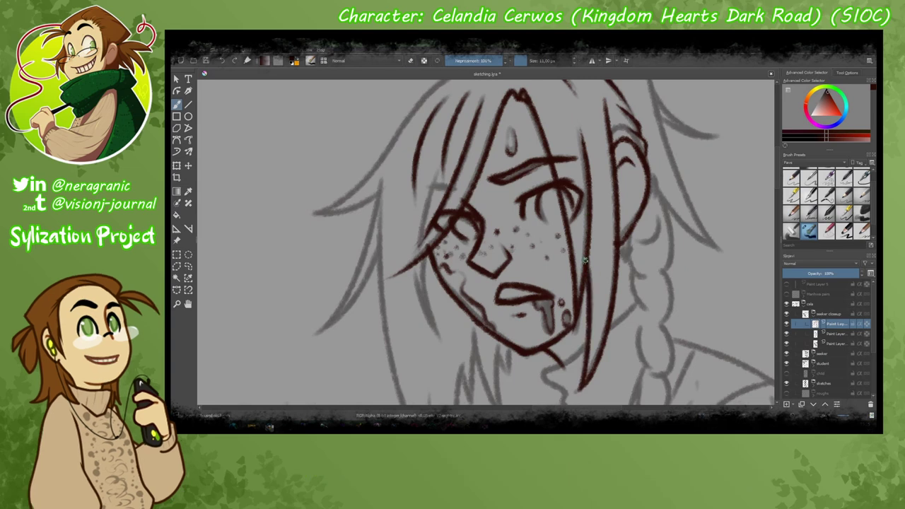
drag(570, 340, 574, 450)
key(ctrl+e)
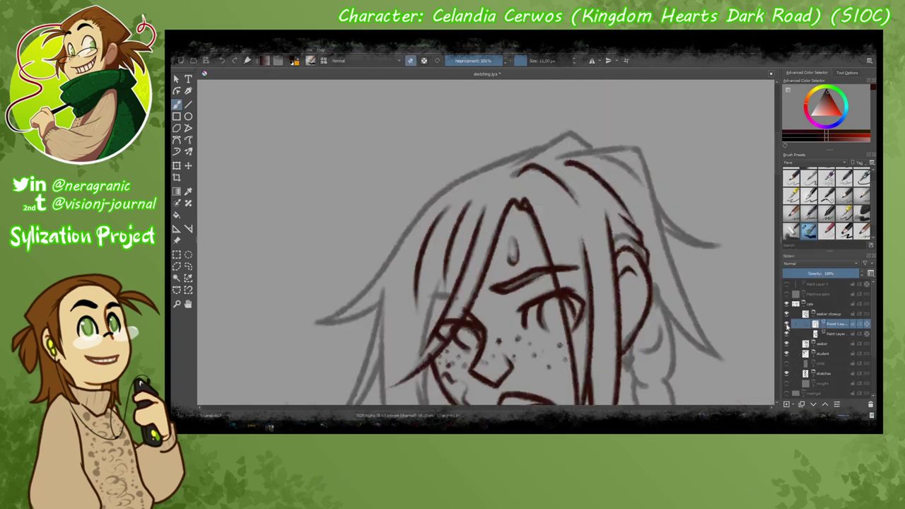
On a new layer, draw the tapering strand that falls beside the closeup's far cheek.
drag(562, 167, 630, 76)
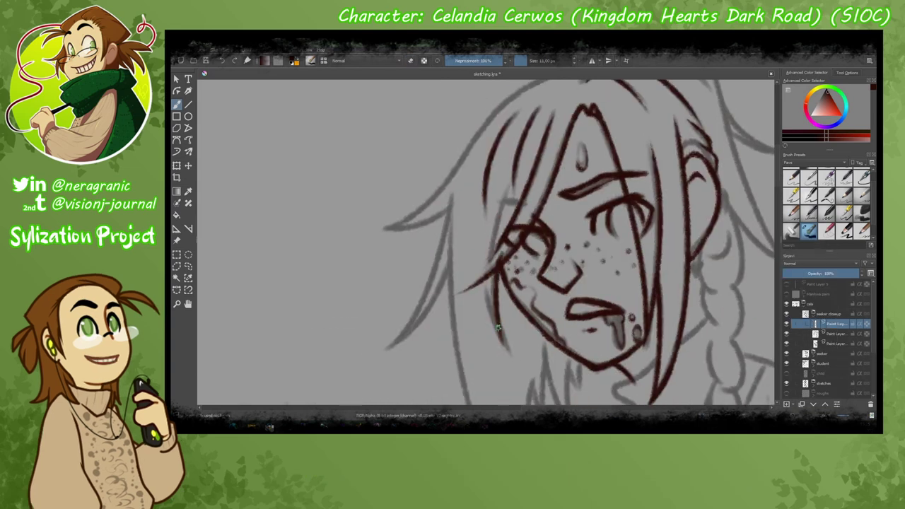
key(ctrl+z)
key(ctrl+shift+z)
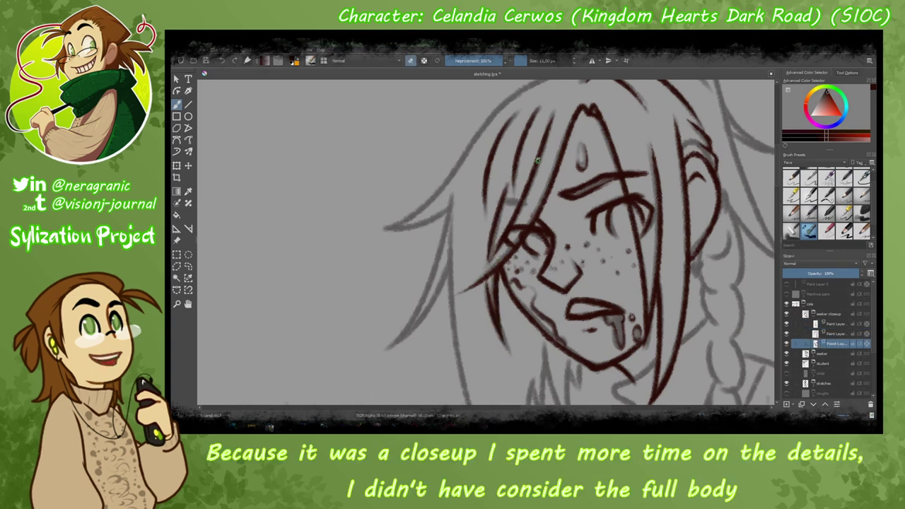
Ink the lower pointed side tuft and the jagged hair strands beneath the chin.
mouse_move(453, 193)
mouse_down()
mouse_move(386, 351)
mouse_move(389, 298)
mouse_move(375, 220)
mouse_up()
drag(559, 236, 548, 334)
mouse_move(520, 225)
mouse_down()
mouse_move(535, 315)
mouse_move(545, 311)
mouse_move(512, 314)
mouse_up()
key(ctrl+z)
drag(513, 260, 505, 375)
scroll(506, 375, down, 1)
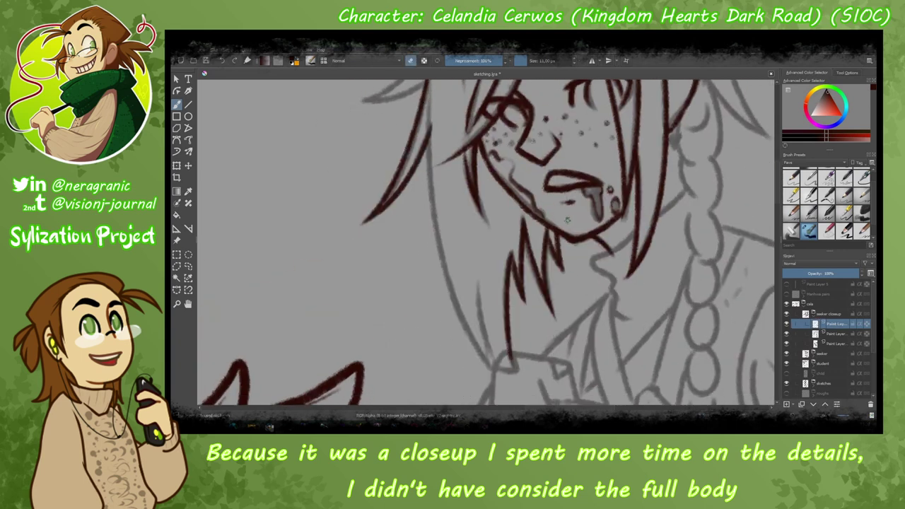
Outline the long outer hair down to its pointed tip near the shoulder and ink the upper side tuft's lower edge.
drag(428, 87, 510, 385)
drag(476, 274, 508, 383)
key(ctrl+z)
drag(477, 285, 515, 389)
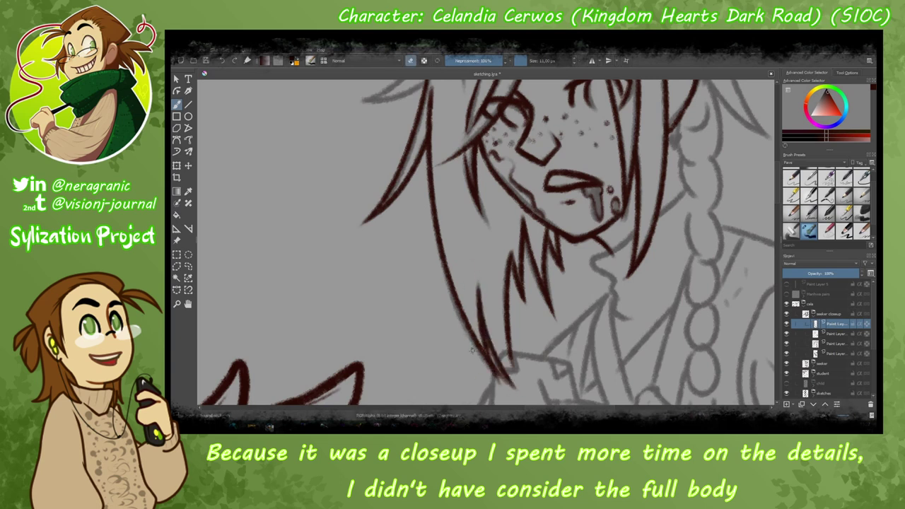
drag(335, 199, 419, 375)
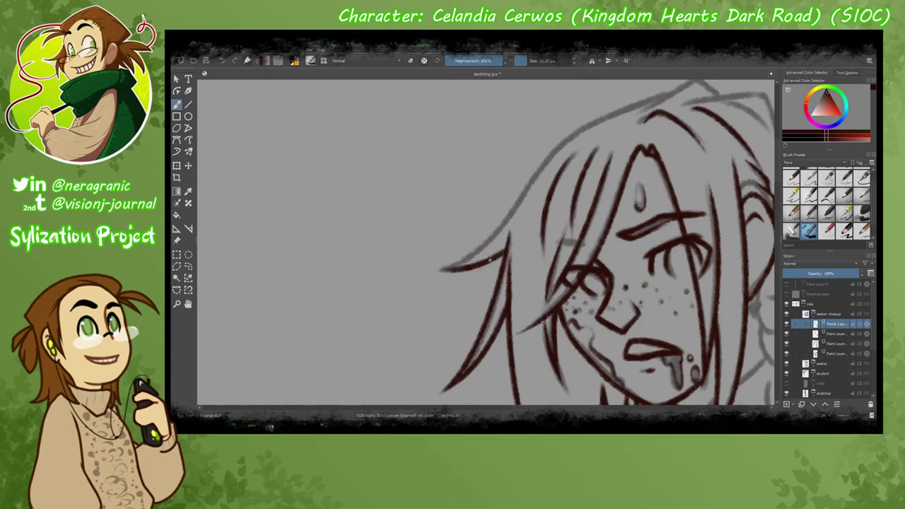
Ink the outer hair contour over the crown to the upper side tuft, plus the back contour down to its pointed tip.
drag(679, 98, 528, 212)
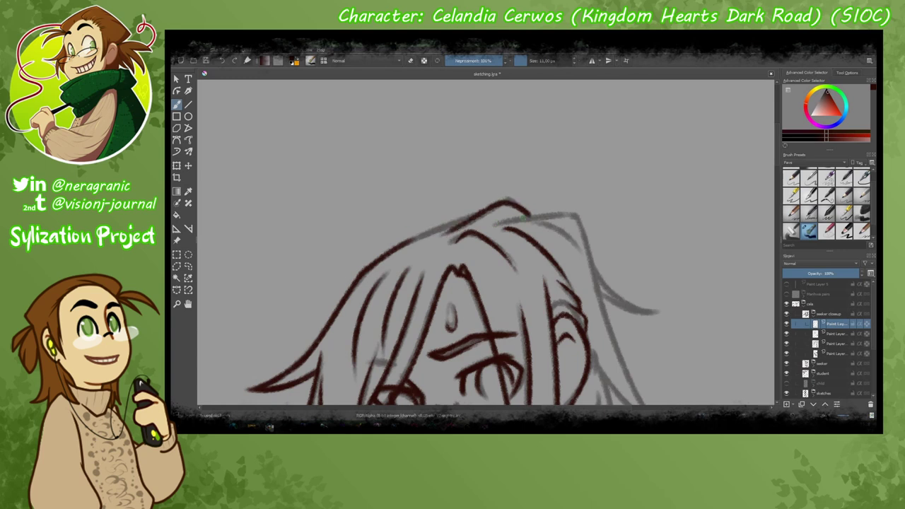
mouse_move(326, 353)
mouse_down()
mouse_move(443, 260)
mouse_move(455, 227)
mouse_move(398, 263)
mouse_move(378, 242)
mouse_move(344, 252)
mouse_up()
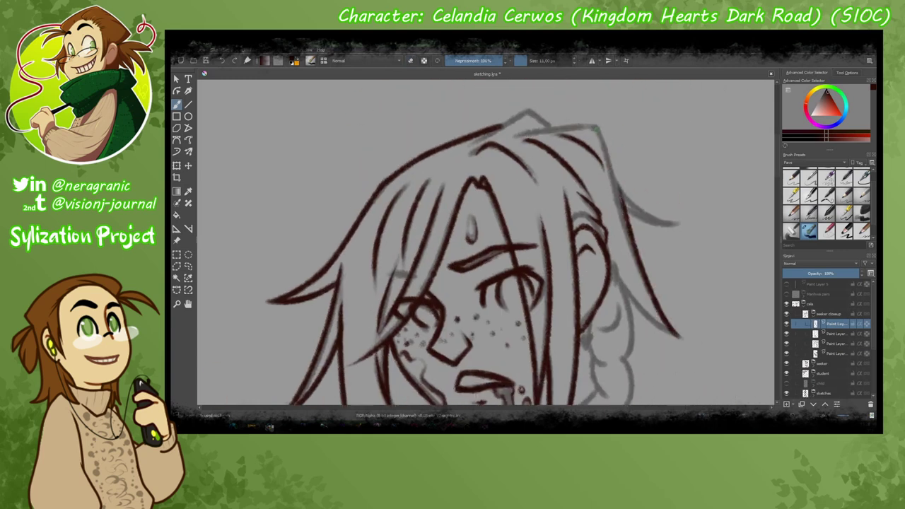
drag(600, 127, 686, 347)
drag(509, 140, 535, 232)
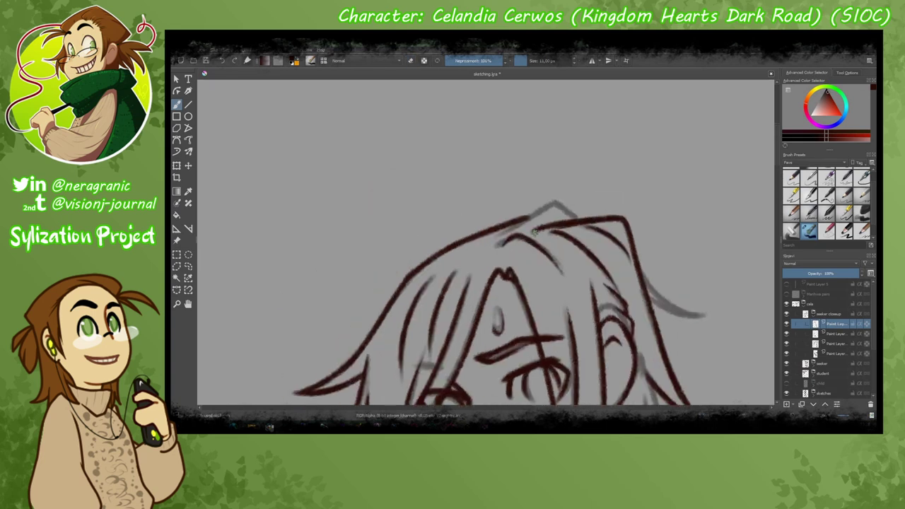
On a new layer, draw the raised peak at the crown and the small pointed back tuft, trim overlaps, and merge down.
key(e)
key(Insert)
drag(555, 203, 486, 241)
drag(554, 202, 582, 220)
drag(640, 278, 709, 318)
key(e)
drag(542, 403, 493, 230)
key(ctrl+e)
key(ctrl+e)
key(e)
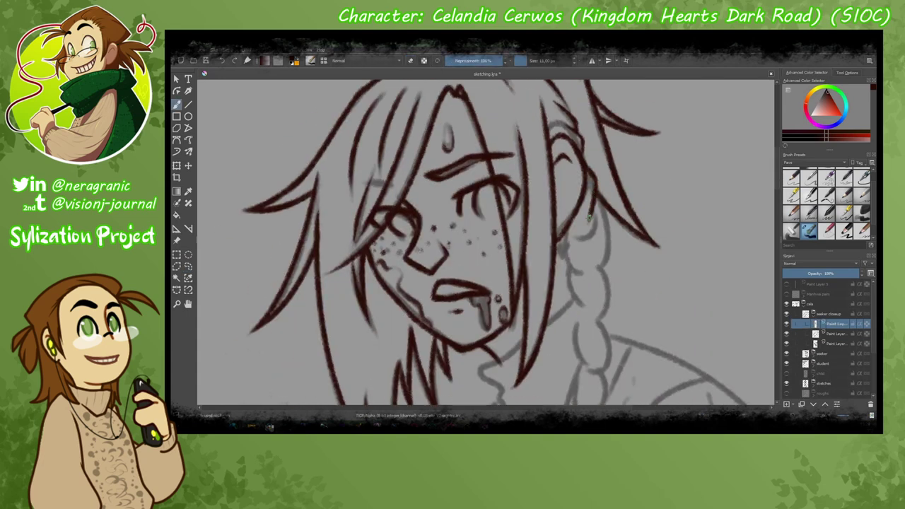
Draw the upper section of the long braid behind the ear with sharp zigzag edges and short inner strand marks.
mouse_move(589, 218)
mouse_down()
mouse_move(603, 272)
mouse_move(570, 252)
mouse_up()
drag(582, 220, 566, 273)
scroll(586, 242, down, 3)
scroll(587, 241, up, 3)
key(e)
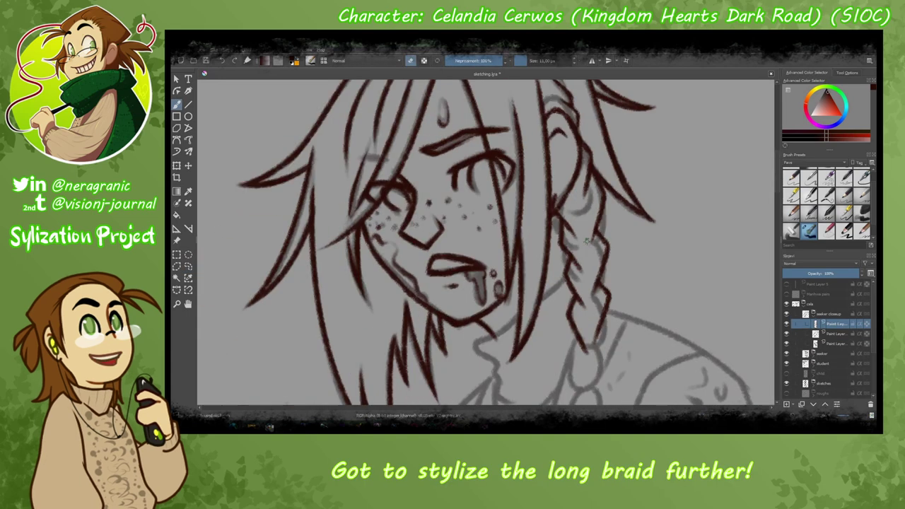
drag(603, 250, 453, 163)
drag(594, 223, 587, 272)
scroll(587, 283, down, 3)
mouse_move(570, 237)
mouse_down()
mouse_move(594, 304)
mouse_move(589, 336)
mouse_move(566, 255)
mouse_up()
scroll(587, 283, up, 3)
drag(566, 227, 558, 289)
scroll(557, 290, down, 3)
scroll(378, 204, up, 3)
Paste copies of the braid segment and transform them into place to extend the braid down past the waist.
key(ctrl+r)
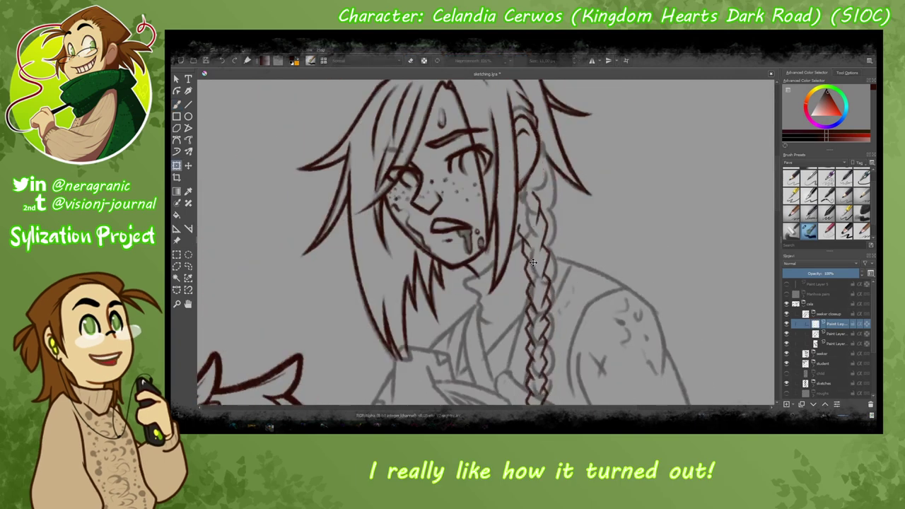
key(b)
drag(545, 241, 566, 325)
scroll(552, 282, down, 3)
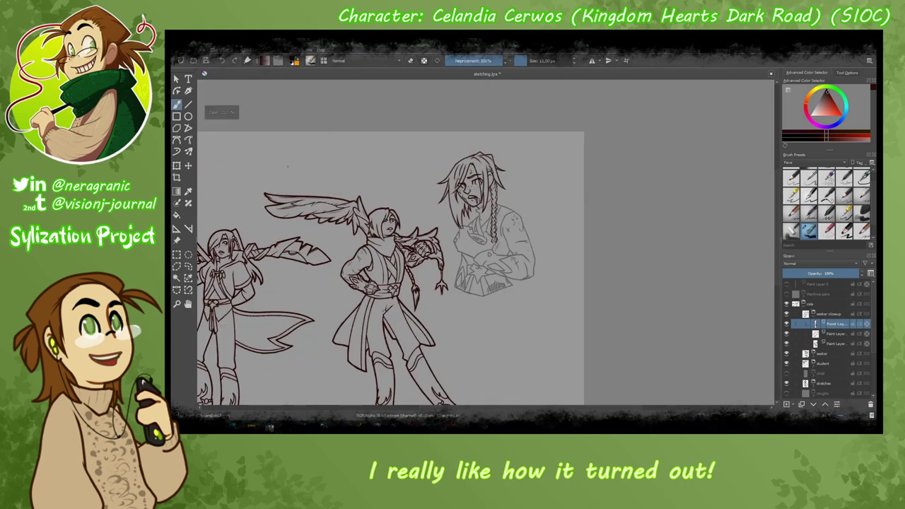
scroll(267, 155, up, 2)
key(ctrl+v)
key(ctrl+v)
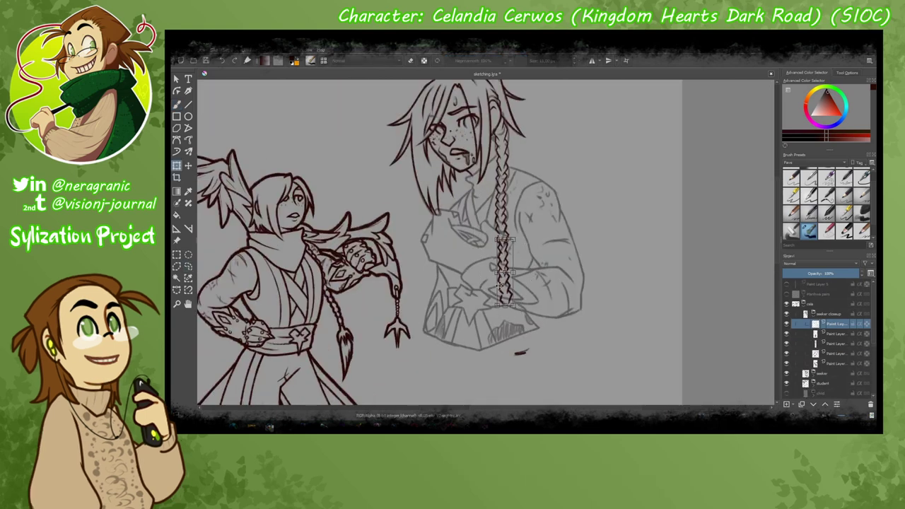
key(ctrl+t)
key(Return)
scroll(281, 200, up, 2)
scroll(453, 212, up, 3)
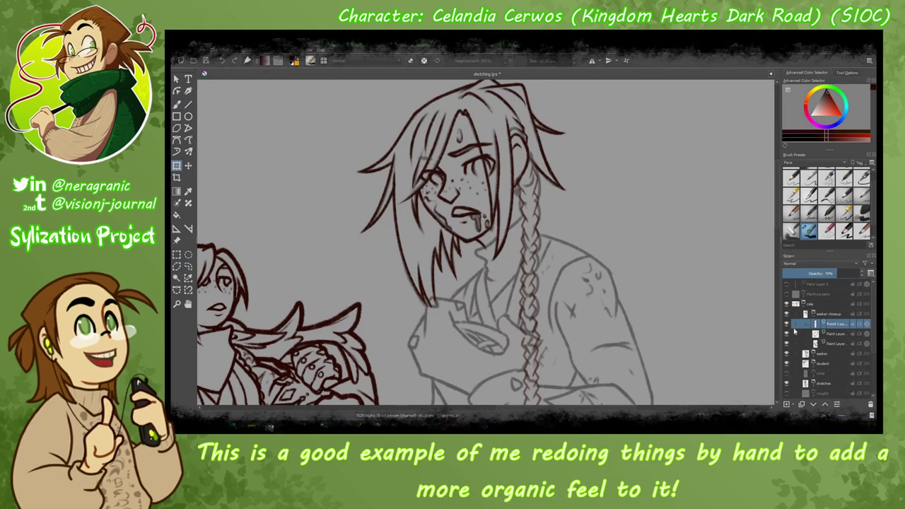
Merge the copied braid pieces, fade them as a guide, and redraw the whole braid by hand on a new layer.
key(ctrl+e)
key(b)
scroll(514, 320, down, 2)
scroll(521, 257, down, 2)
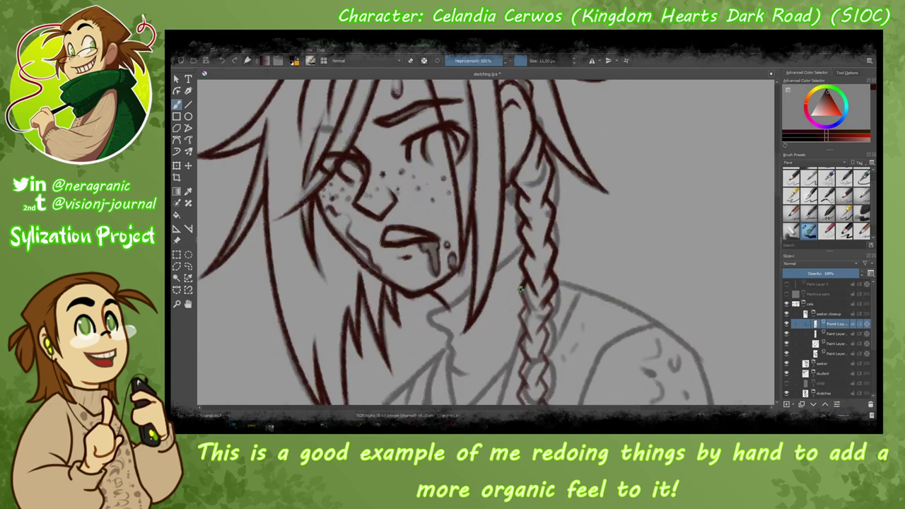
scroll(521, 256, up, 2)
drag(555, 320, 534, 197)
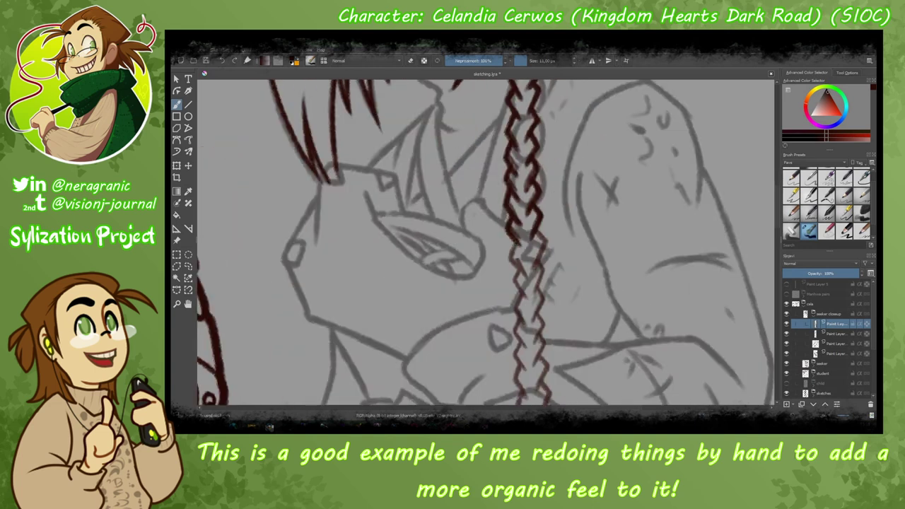
drag(526, 360, 514, 282)
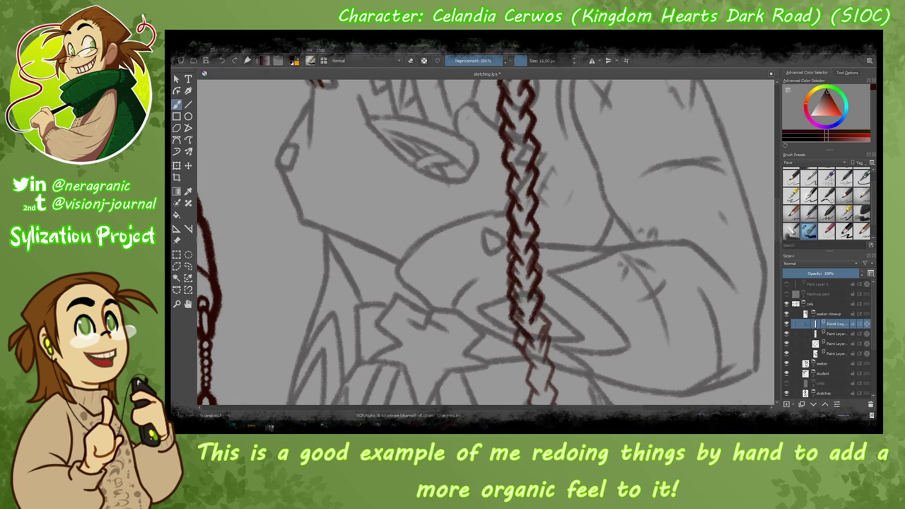
drag(520, 331, 523, 253)
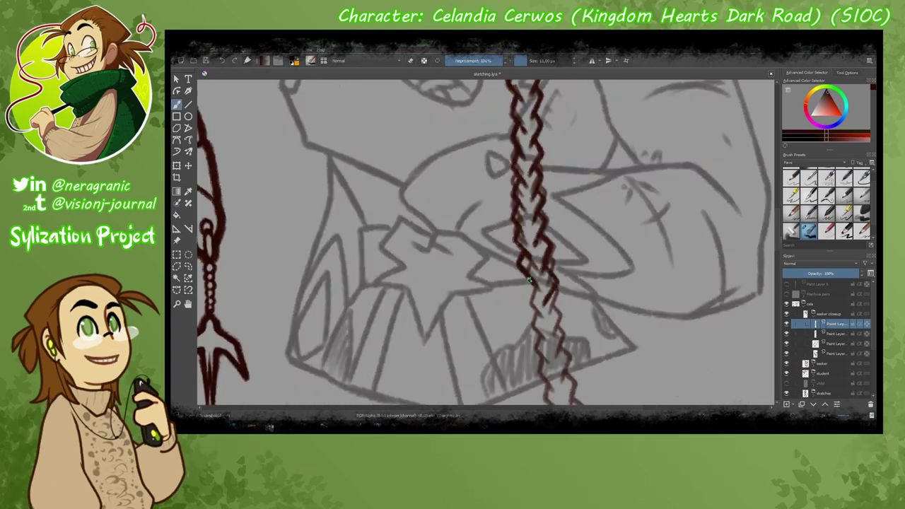
Erase stray overlaps along the redrawn braid from ear to waist, and merge the hair layers into one named "hair and ear".
scroll(566, 352, up, 10)
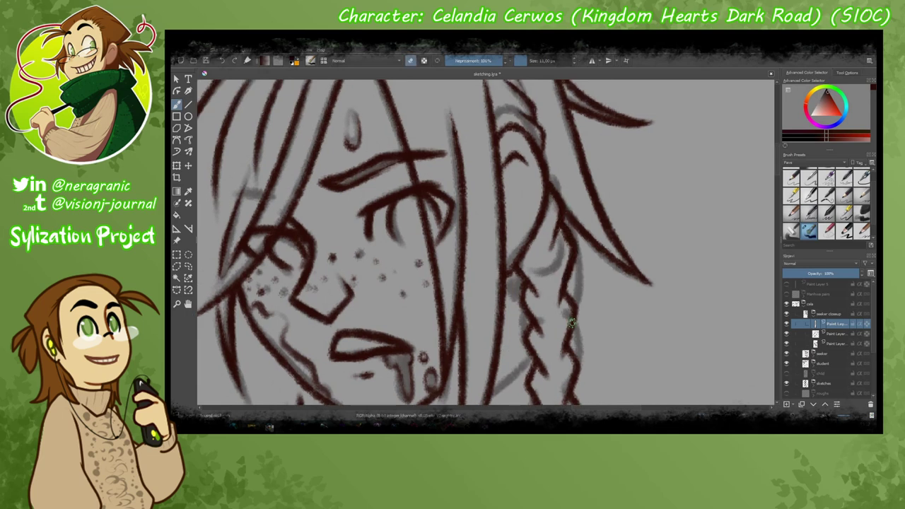
scroll(550, 343, down, 10)
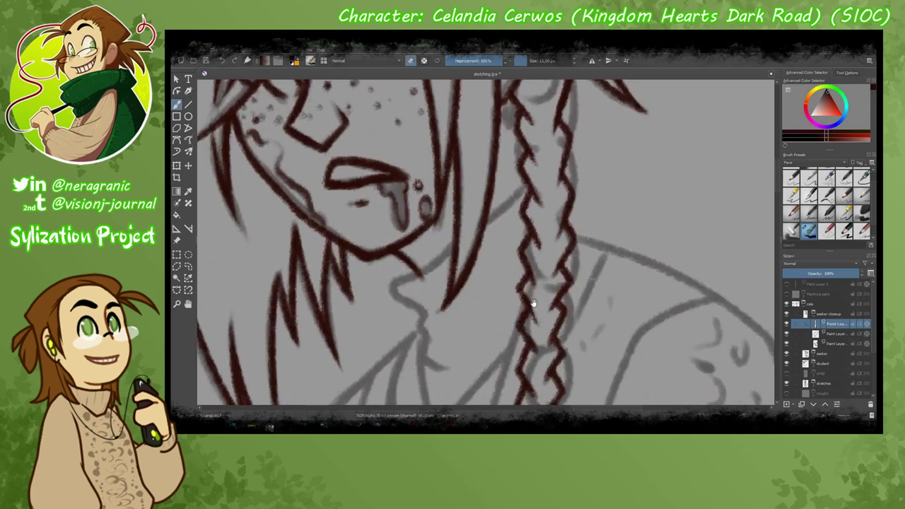
scroll(532, 313, down, 2)
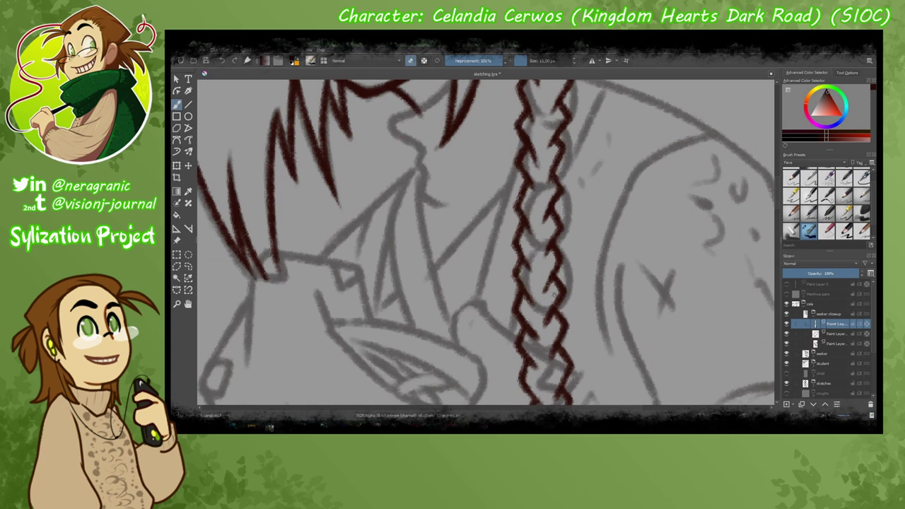
scroll(543, 323, down, 4)
scroll(532, 287, down, 6)
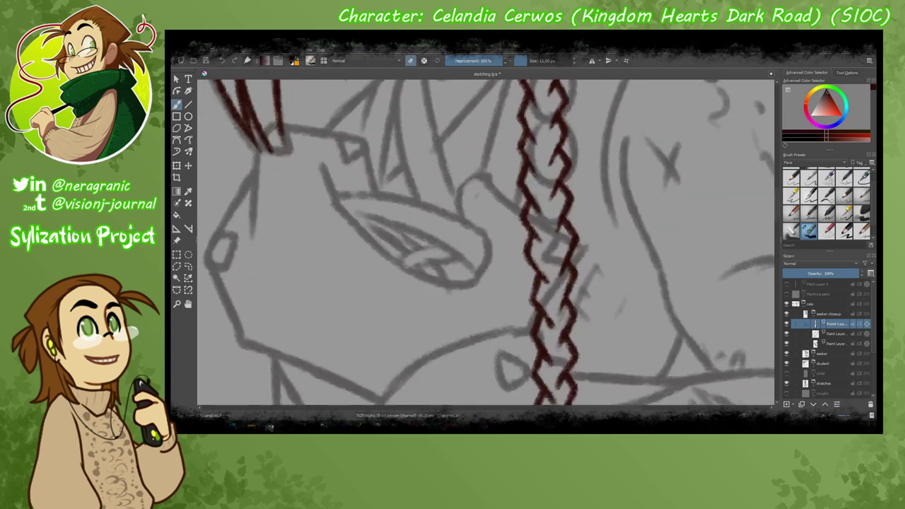
scroll(545, 355, down, 5)
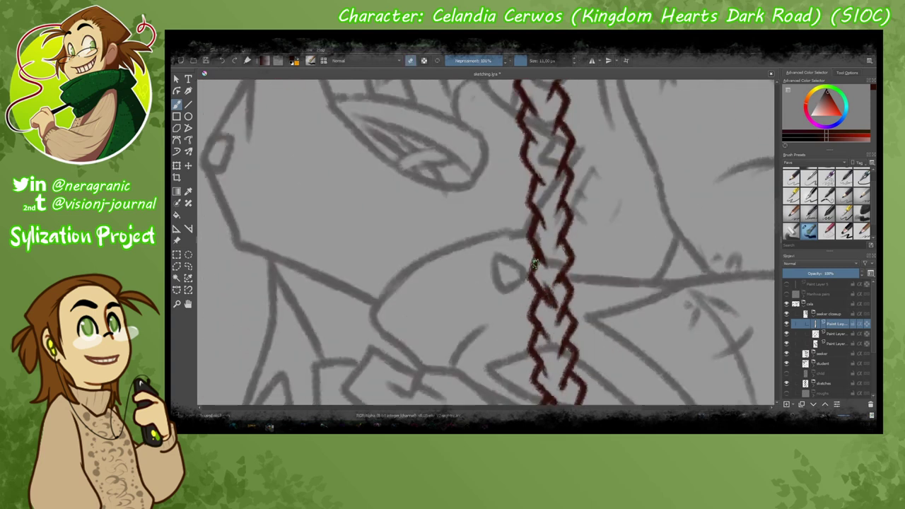
scroll(543, 263, down, 5)
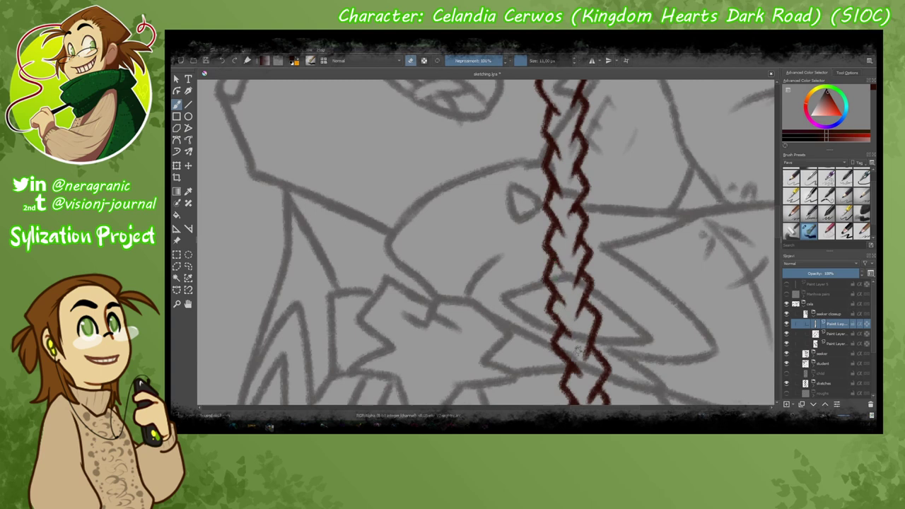
scroll(579, 351, down, 5)
scroll(569, 308, down, 5)
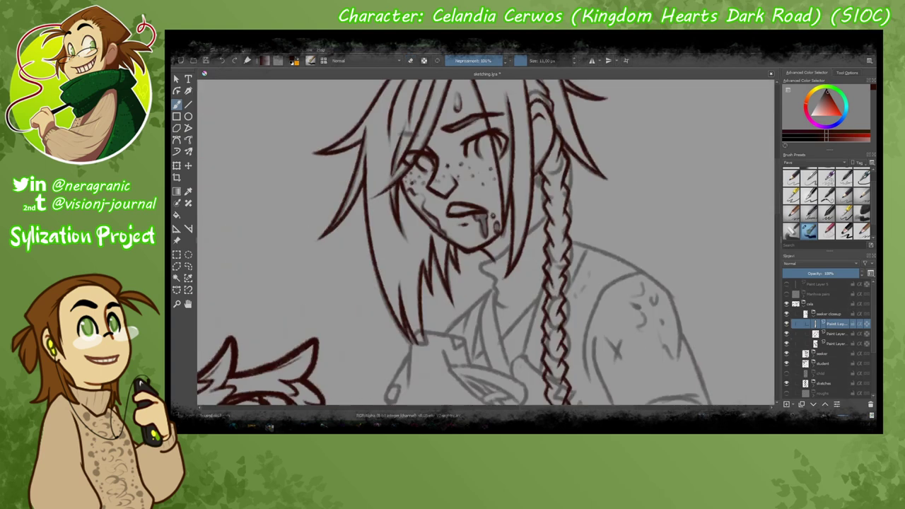
click(797, 327)
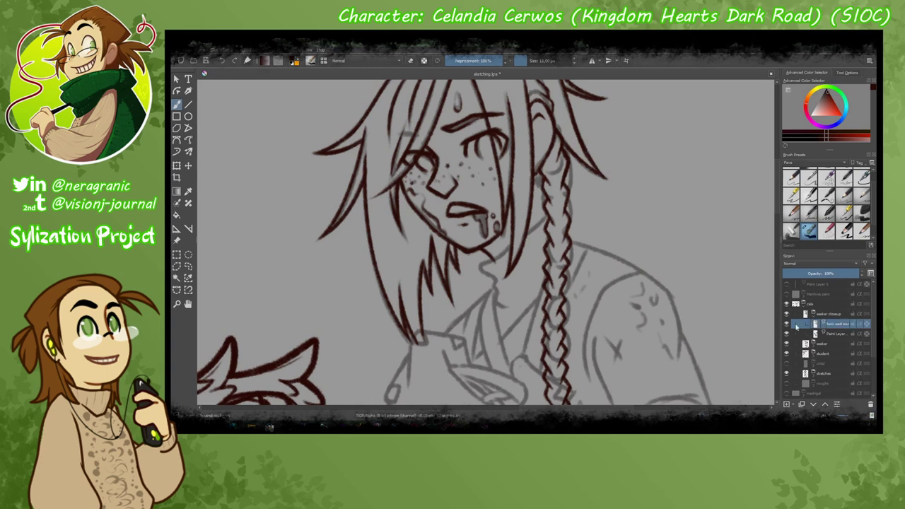
On a new layer, draw the neck below the jaw and the throat contour running down to the collarbone.
key(Insert)
key(plus)
mouse_move(579, 212)
mouse_down()
mouse_move(498, 283)
mouse_move(548, 266)
mouse_up()
drag(488, 286, 538, 350)
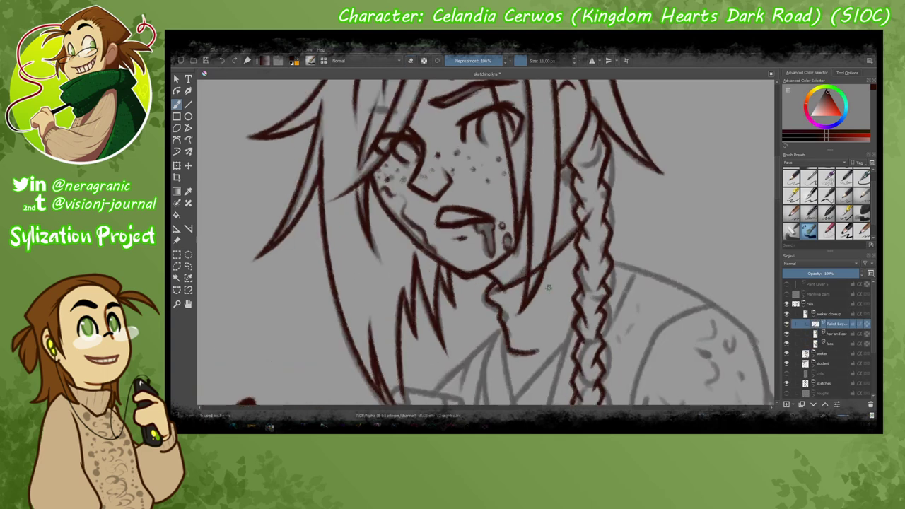
Draw the shoulder slope, the curved armhole seam, and the upper outer edge of the arm.
drag(601, 205, 566, 325)
key(minus)
drag(509, 163, 668, 318)
drag(548, 213, 608, 251)
key(minus)
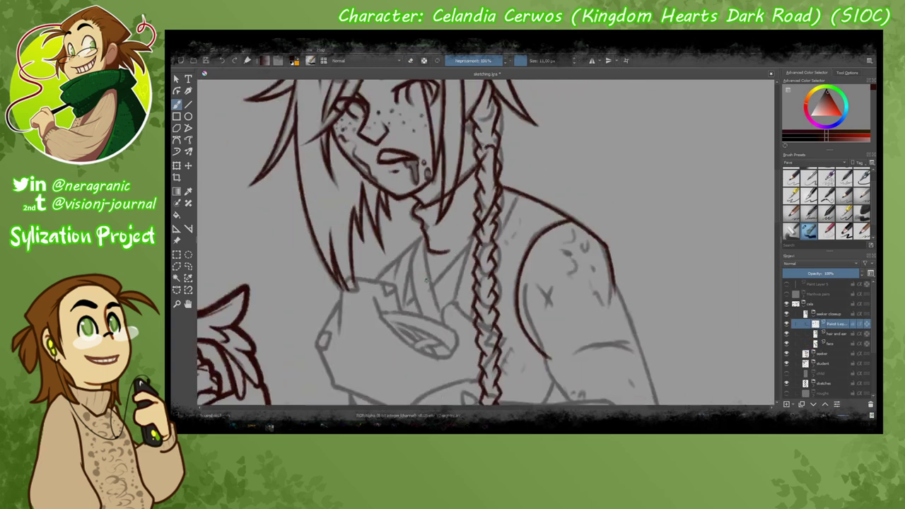
Draw the chest and waist side contour and the long lapel lines running down the front of the torso.
scroll(426, 281, down, 2)
drag(424, 163, 396, 382)
key(plus)
drag(396, 182, 435, 315)
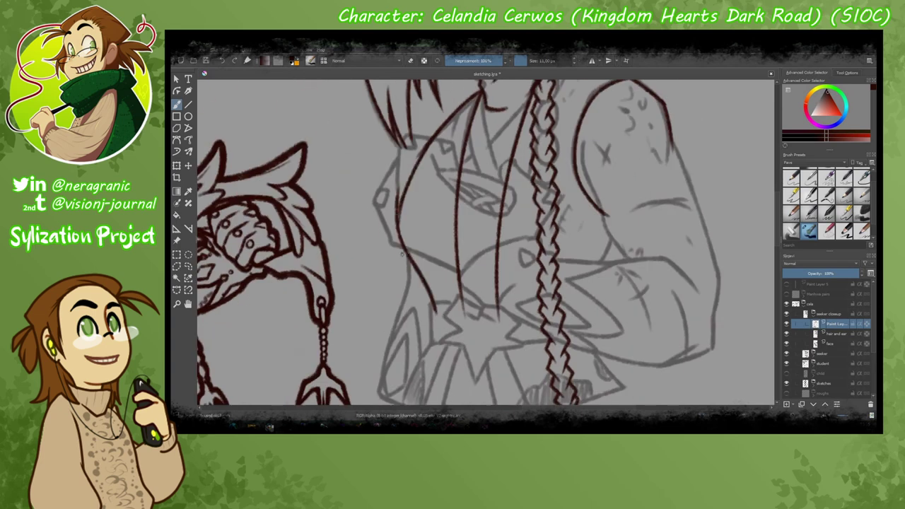
Fade the torso line layer and clear its stroke where it crosses the long front lock.
scroll(396, 206, up, 3)
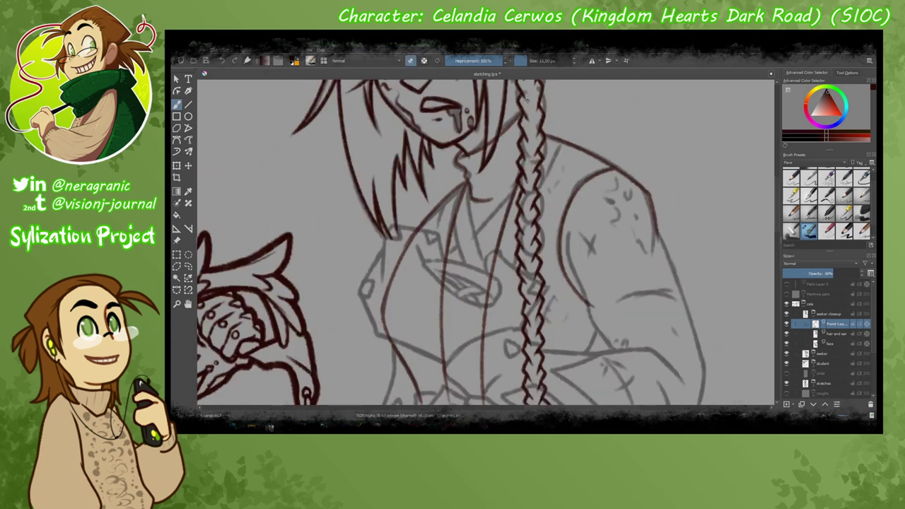
key(ctrl+r)
drag(490, 117, 496, 170)
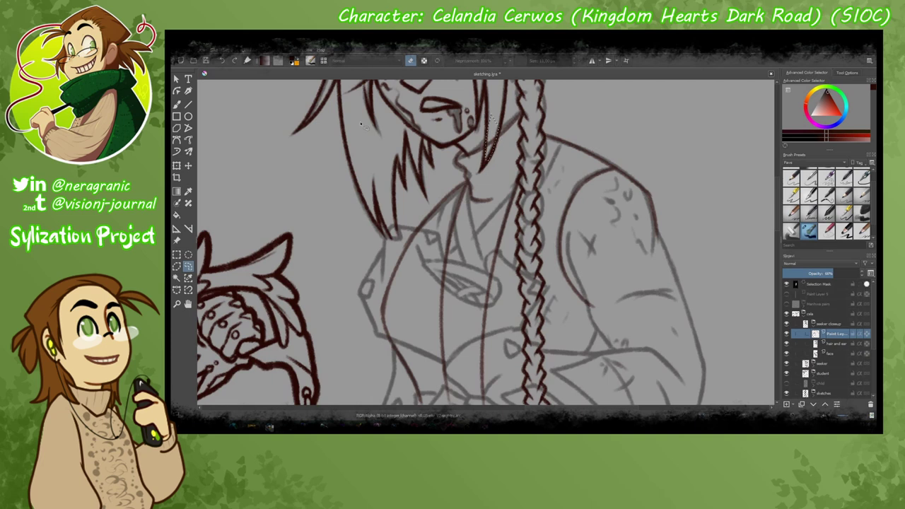
key(ctrl+shift+a)
On a new layer, draw the second line of each lapel down the torso and merge it into the torso lines.
key(b)
drag(563, 145, 498, 385)
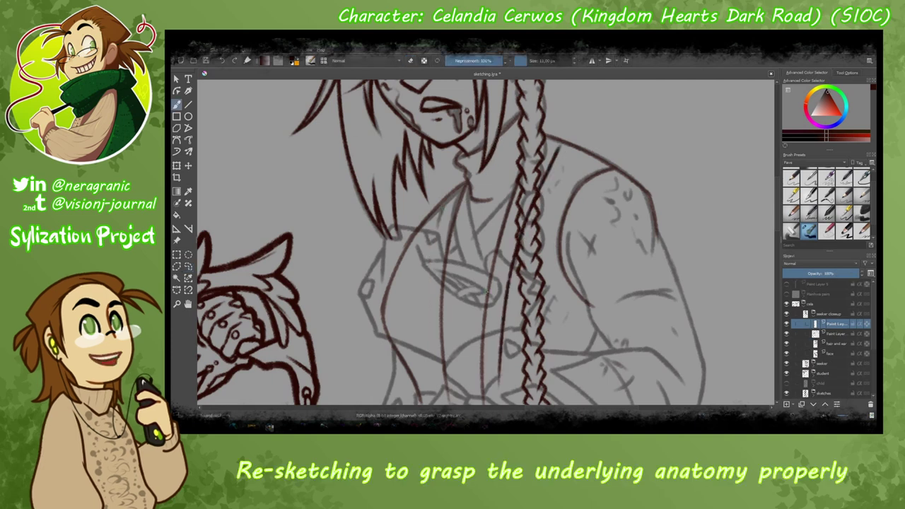
drag(446, 198, 429, 349)
key(ctrl+e)
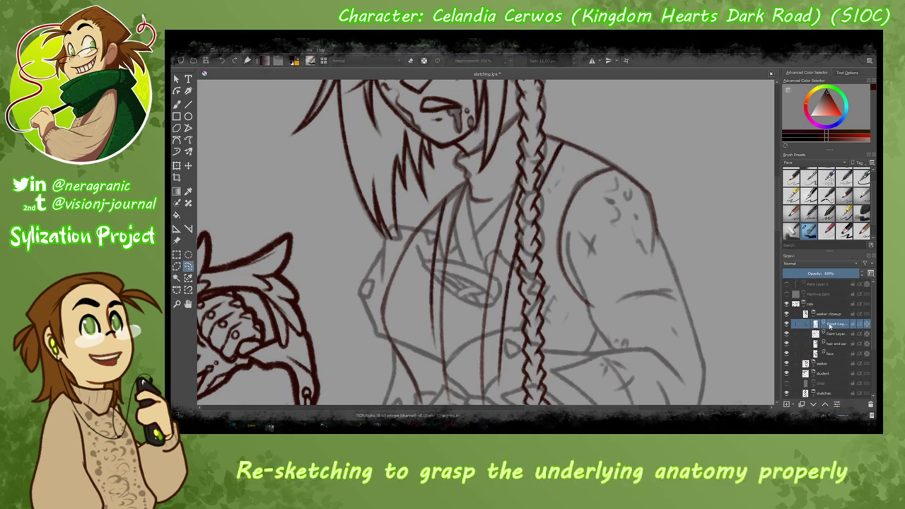
Lasso and transform part of the torso lines to adjust their placement, and clean up the overlaps around the neck.
key(minus)
key(plus)
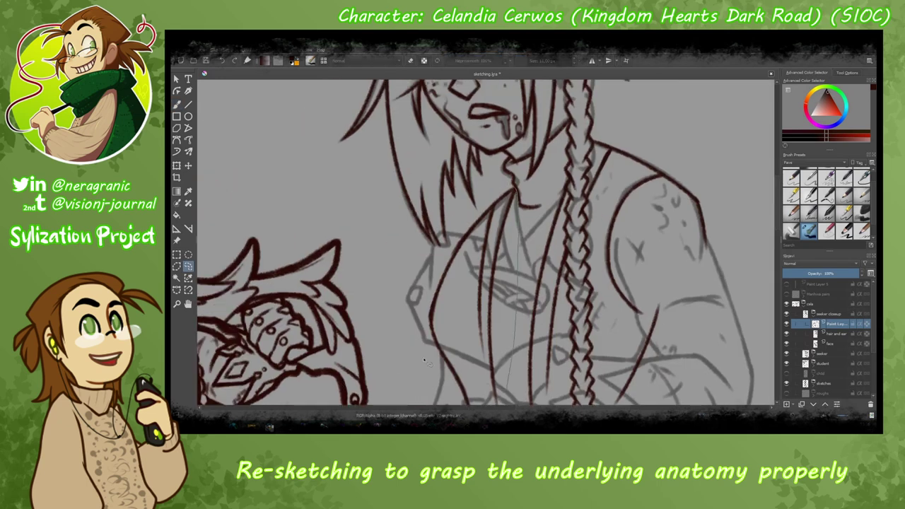
key(minus)
key(ctrl+t)
key(plus)
key(b)
key(minus)
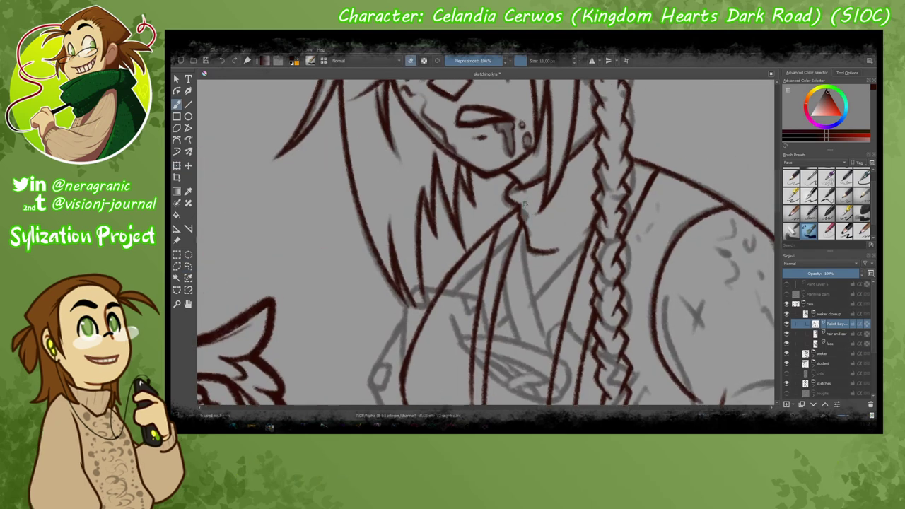
Draw the wide waist sash and the flaring pleat lines of the skirt beneath it.
key(minus)
key(minus)
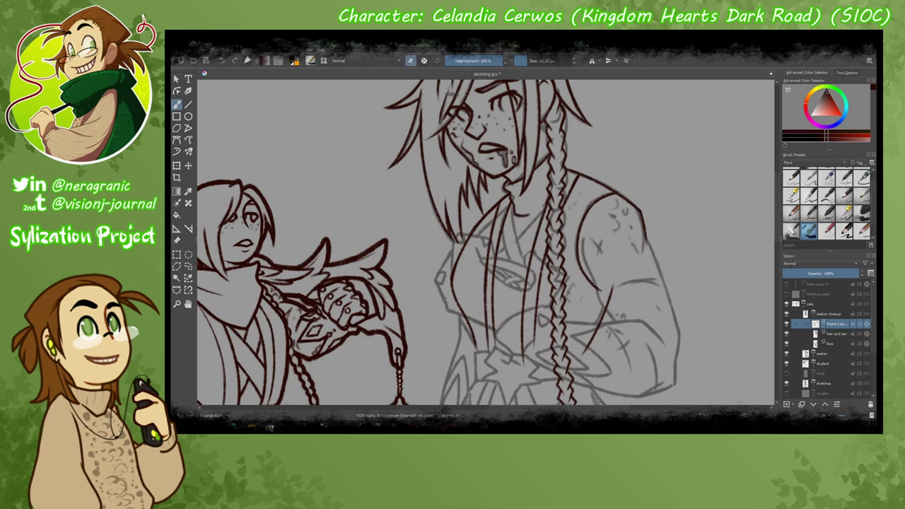
scroll(486, 242, down, 3)
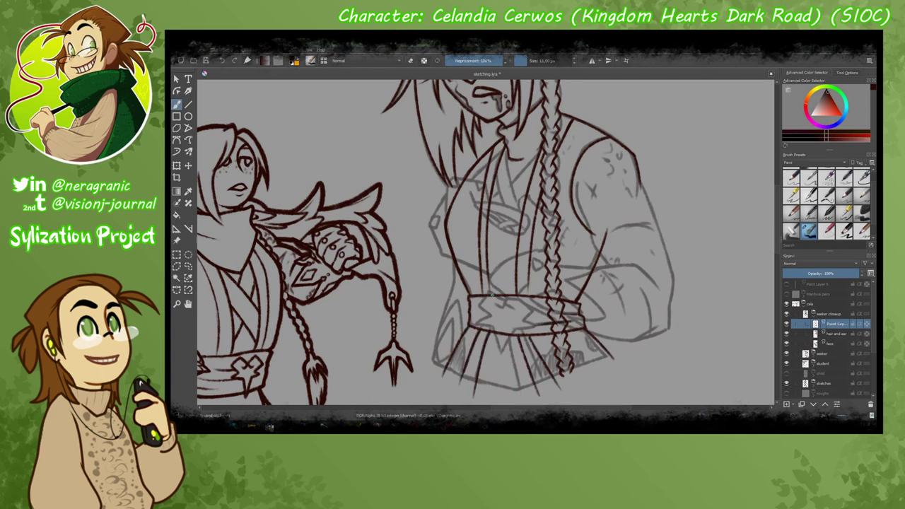
drag(453, 241, 466, 194)
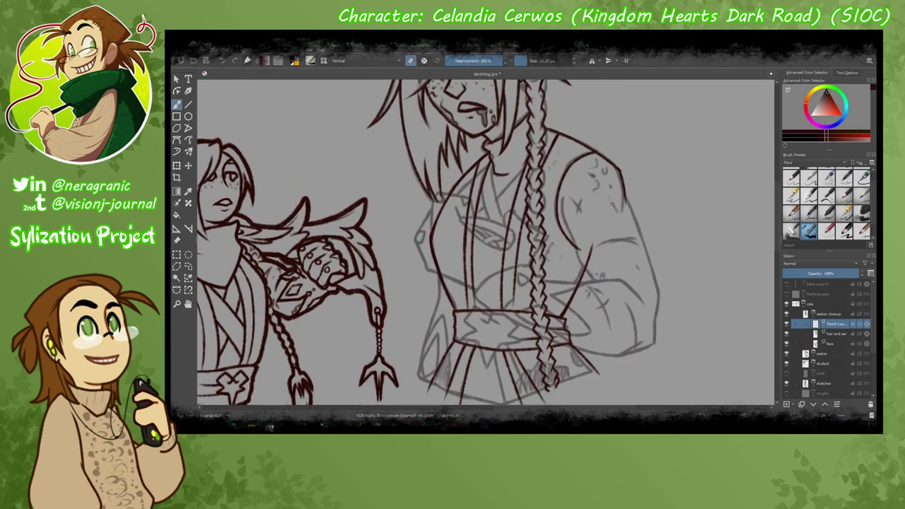
On a new layer, draw the angled bottom edge across the skirt pleats to close off the closeup.
key(Insert)
drag(630, 306, 515, 354)
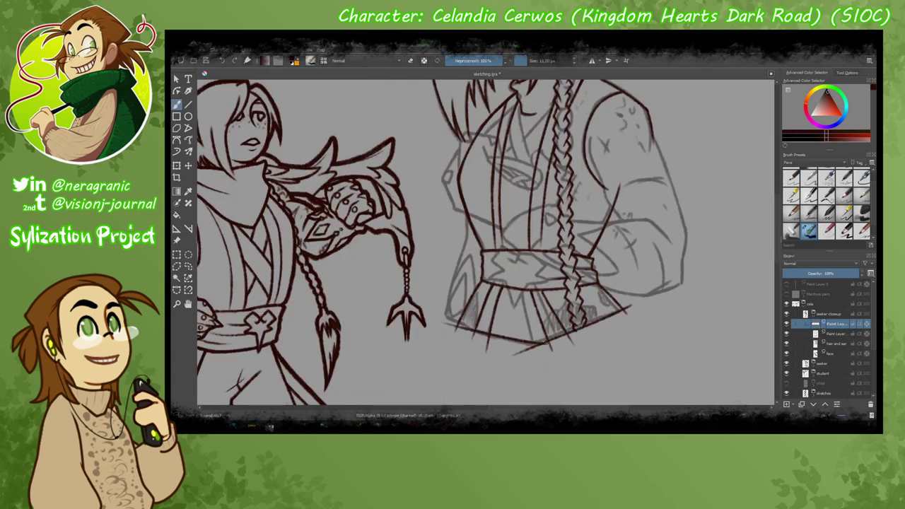
scroll(543, 351, up, 2)
scroll(543, 351, down, 2)
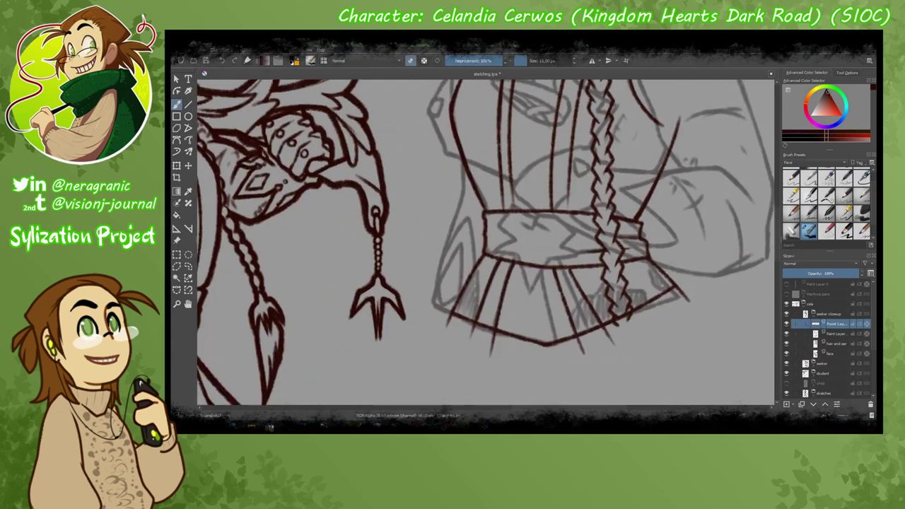
Clear the overshooting ends of the pleat lines below the angled skirt hem and select the layer for further torso lines.
click(838, 334)
scroll(486, 242, up, 2)
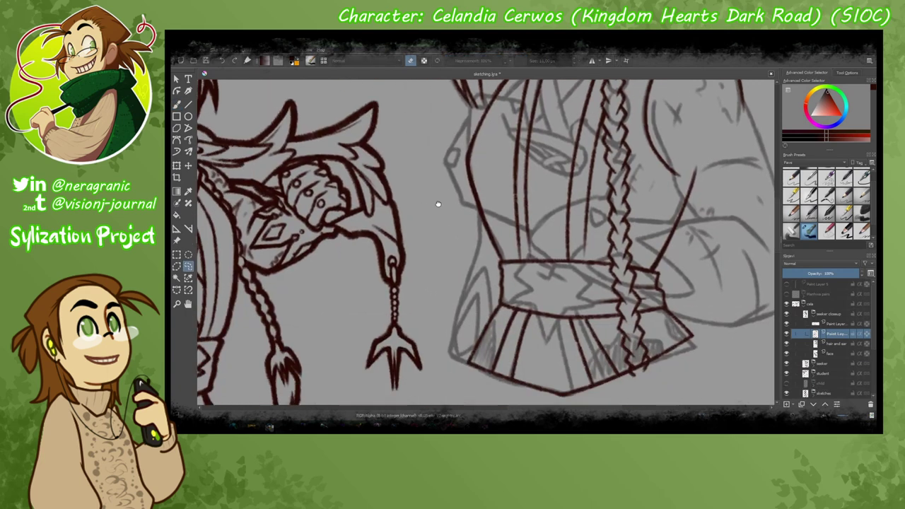
key(shift+Delete)
click(786, 324)
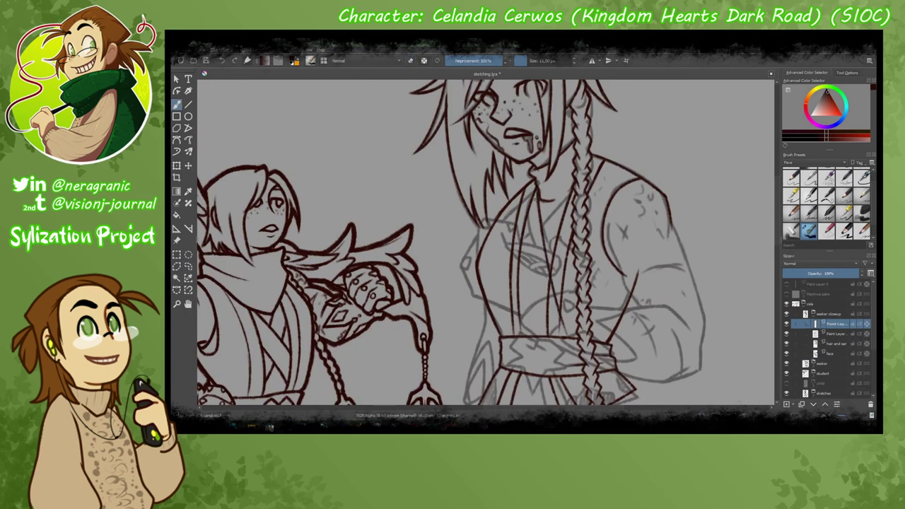
Draw the crossing inner lapel lines down the chest, cut away their overlaps, and merge them into the torso lines.
scroll(597, 205, up, 2)
key(ctrl+r)
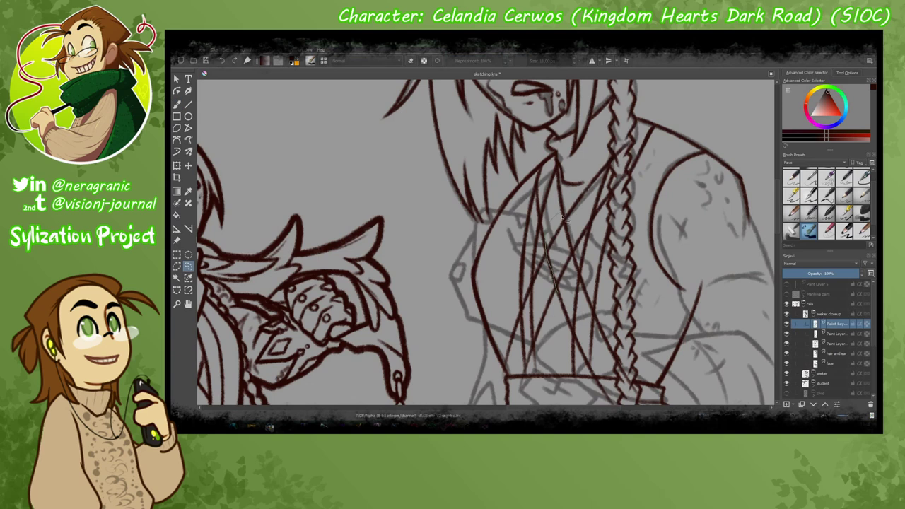
key(shift+Delete)
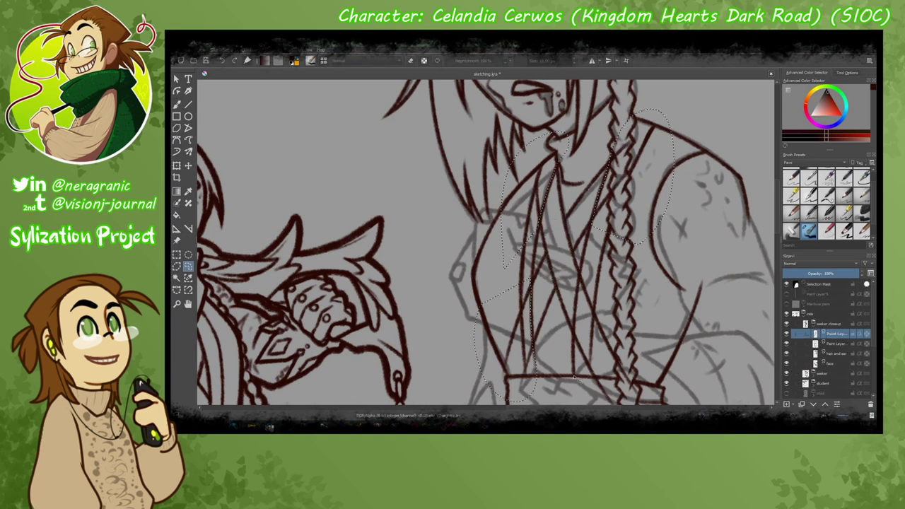
scroll(514, 246, up, 3)
key(b)
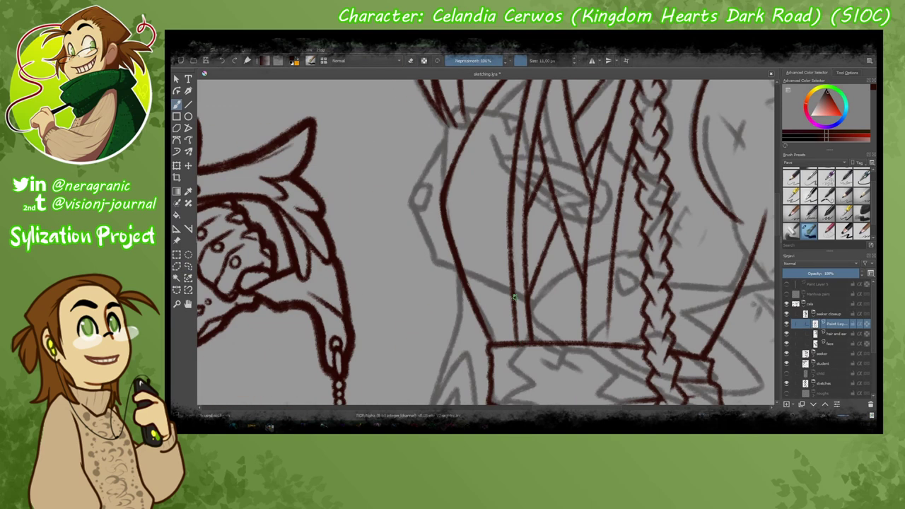
On a new layer, draw the flaring pointed cloth panel from the waist beside the skirt and clean up its lines.
scroll(514, 247, down, 5)
scroll(544, 218, up, 5)
key(Insert)
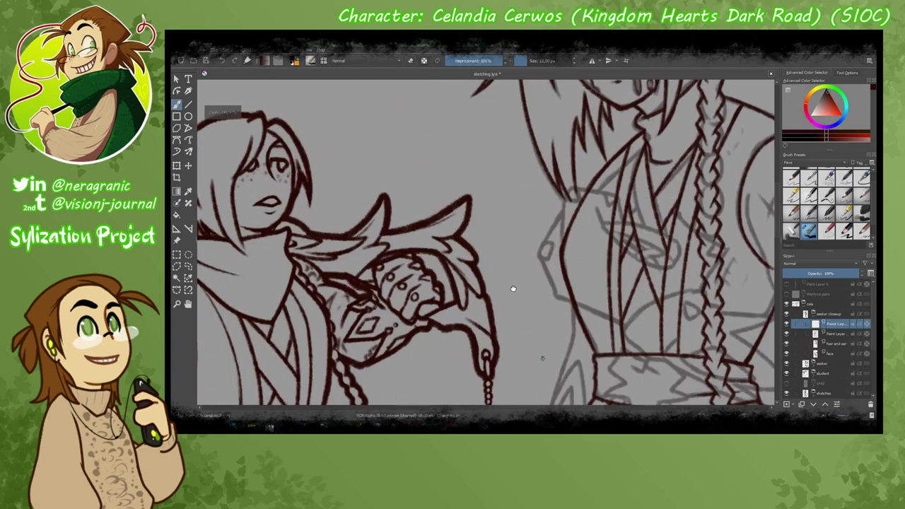
drag(544, 218, 515, 315)
drag(561, 242, 543, 287)
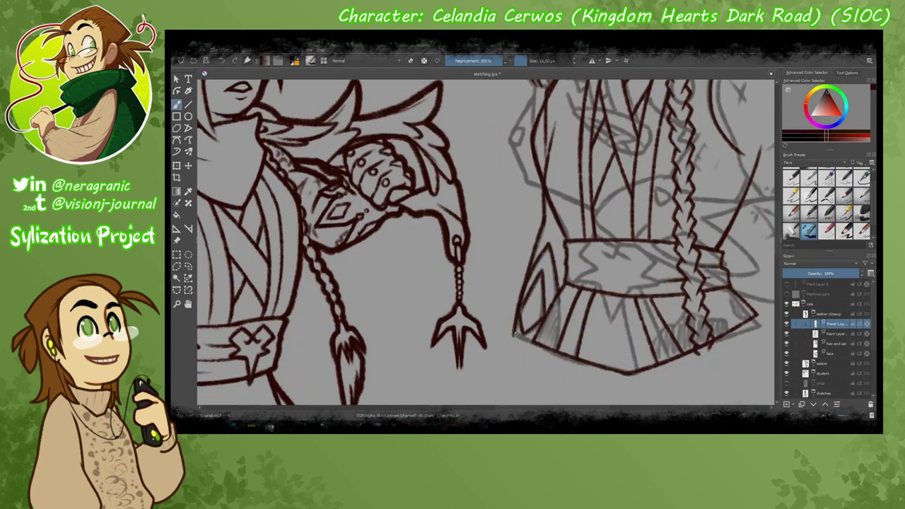
key(e)
scroll(476, 313, down, 3)
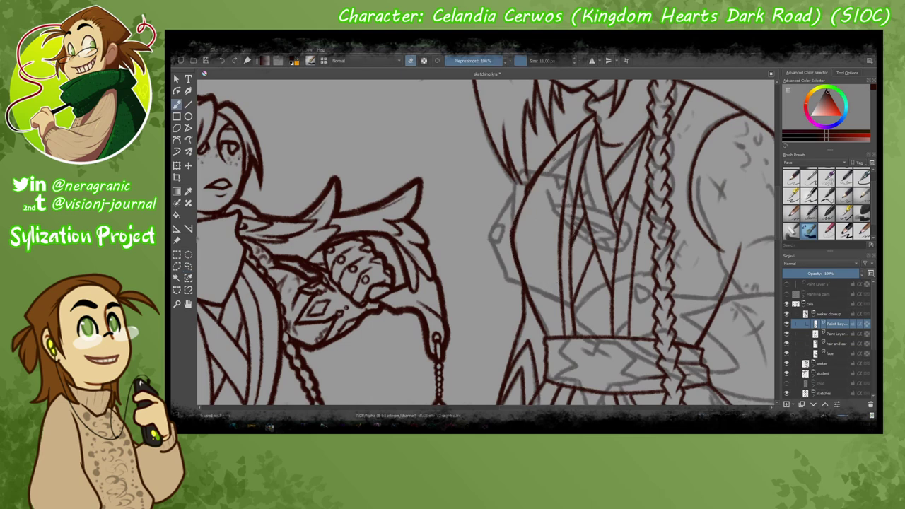
scroll(381, 284, down, 2)
scroll(380, 285, up, 4)
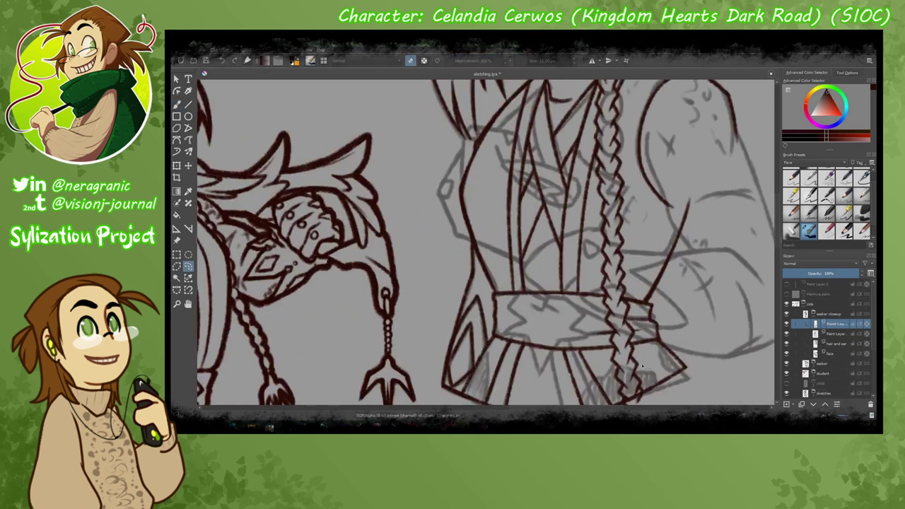
Draw the spiked star emblem on the waist sash on its own layer, transform it into place, and merge it into the clothing lines.
key(Insert)
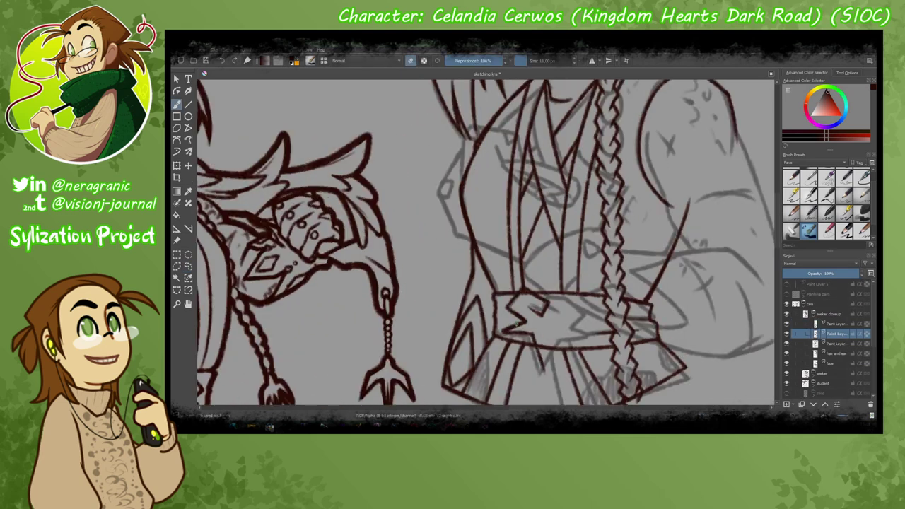
key(ctrl+t)
right_click(517, 318)
click(524, 335)
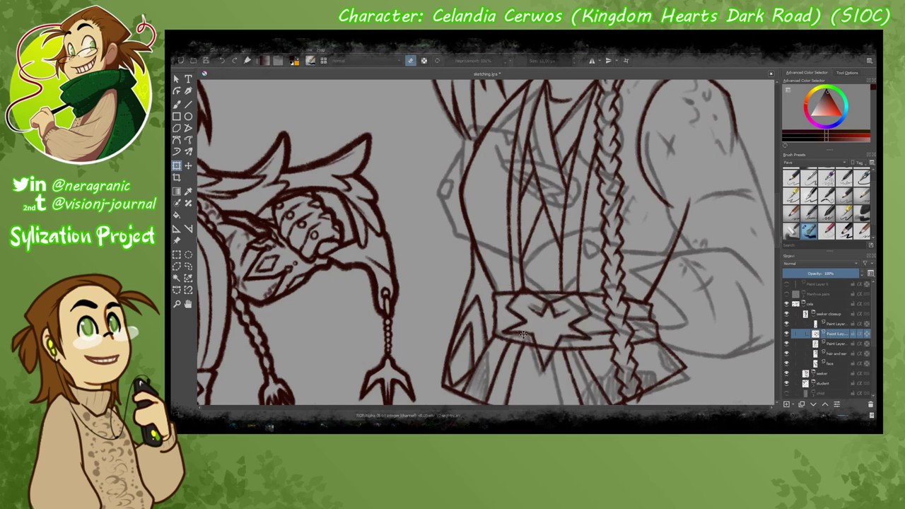
drag(523, 335, 508, 333)
key(b)
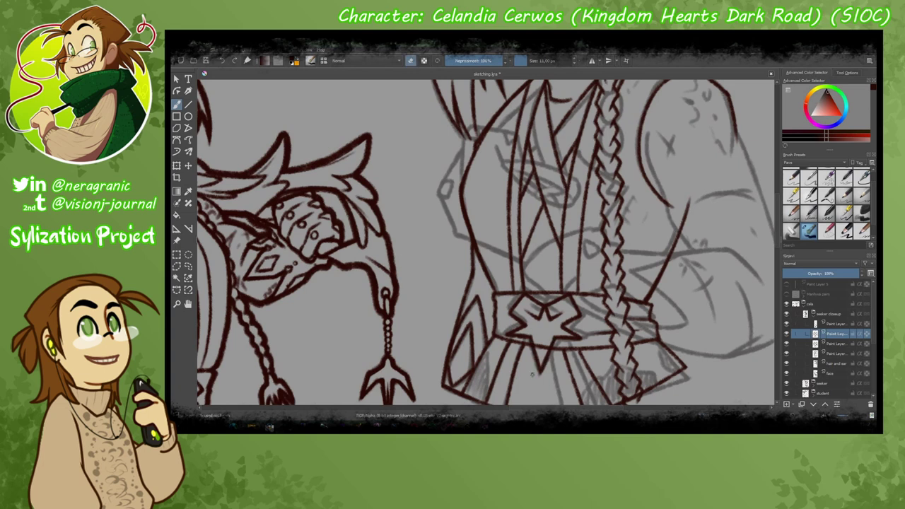
key(ctrl+e)
key(ctrl+e)
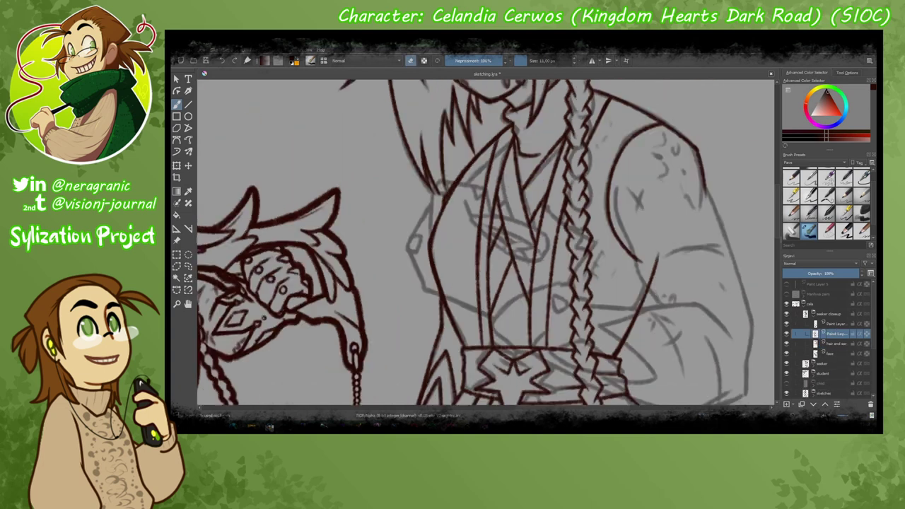
On a new layer, ink the angular outline of the bent arm resting across the waist, with its sleeve folds and scuff marks.
key(ctrl+z)
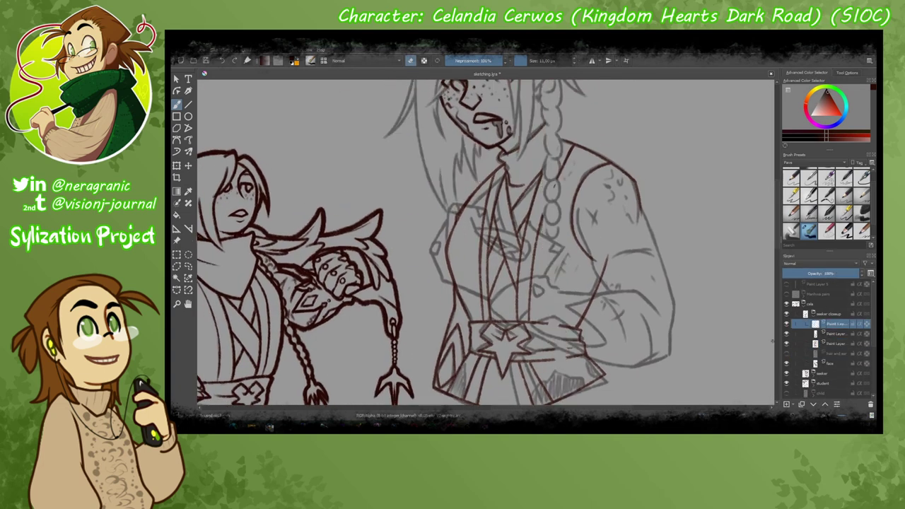
drag(634, 191, 670, 357)
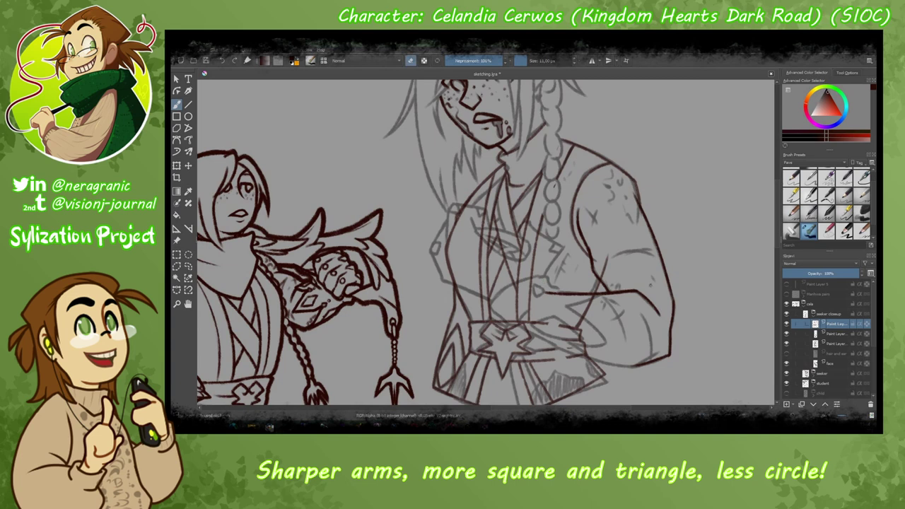
mouse_move(620, 368)
mouse_down()
mouse_move(606, 343)
mouse_move(622, 275)
mouse_up()
key(5)
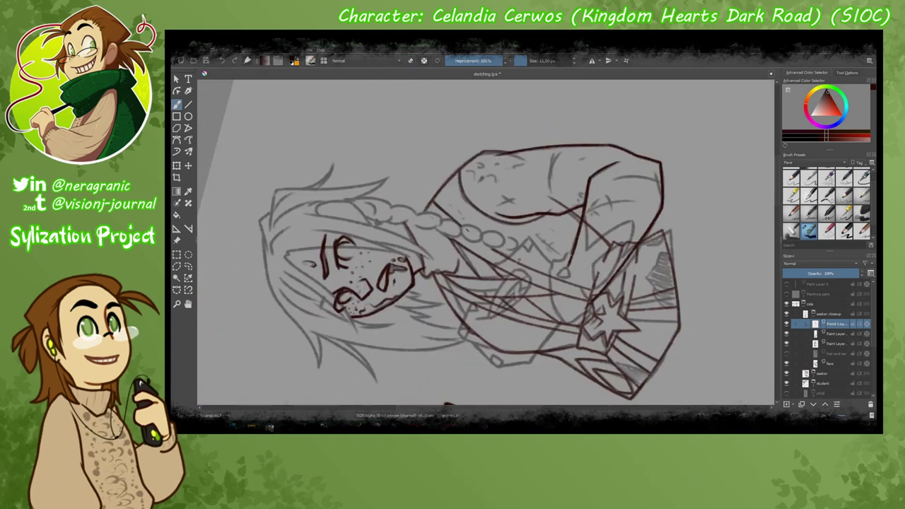
scroll(439, 244, up, 3)
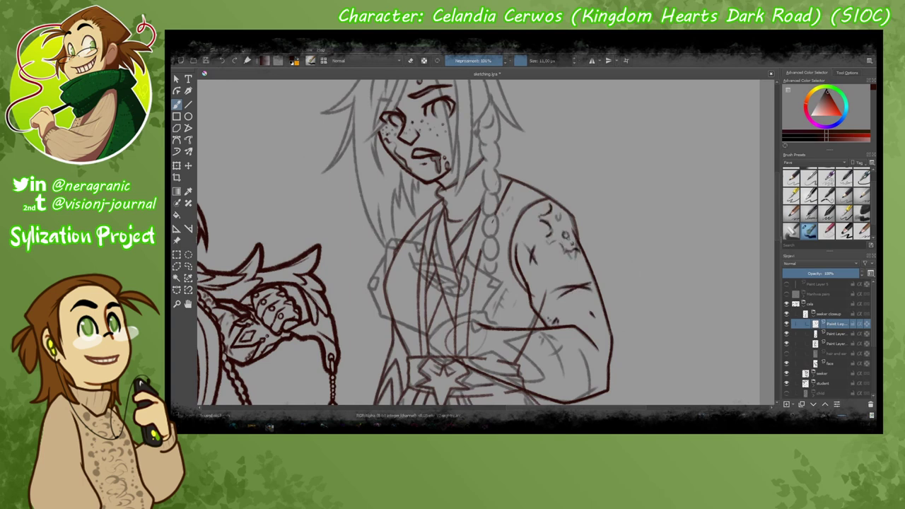
drag(590, 375, 568, 283)
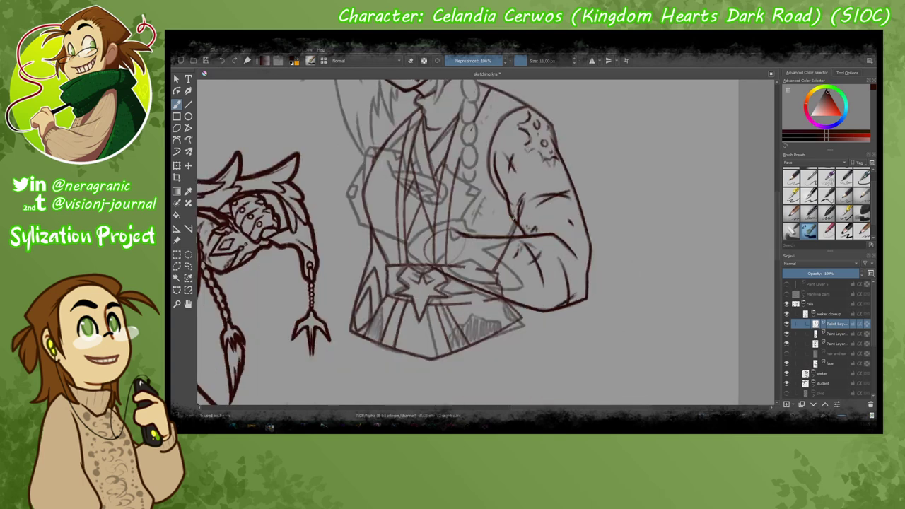
Duplicate the torso and skirt line layer and clear the clothing lines that overlap the bent arm on the copy.
key(ctrl+j)
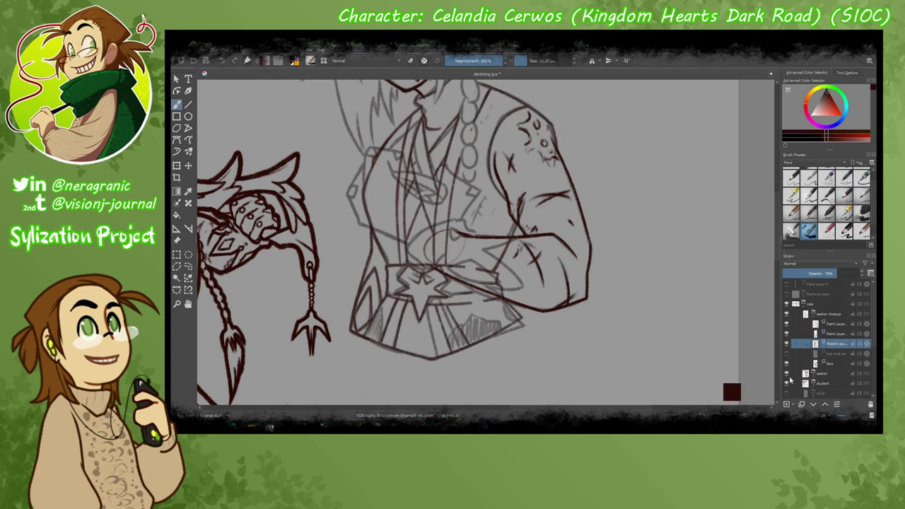
drag(499, 145, 541, 297)
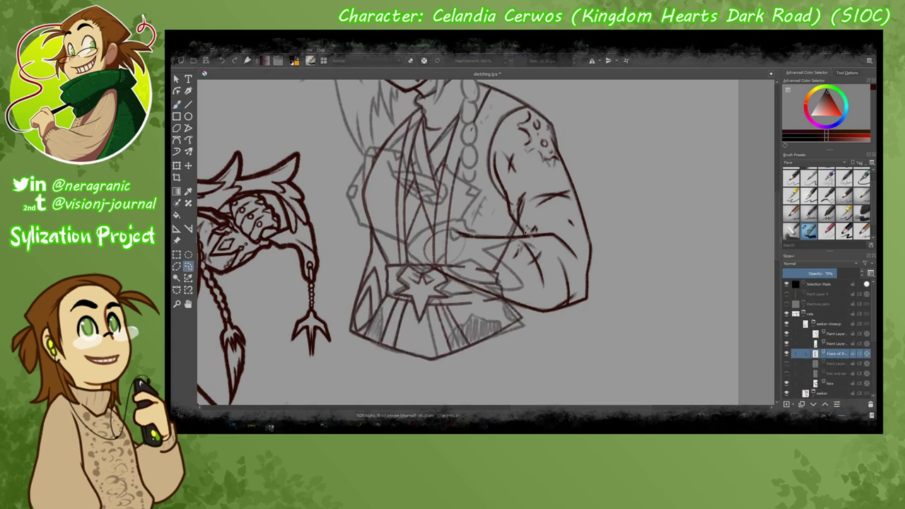
key(ctrl+shift+a)
drag(458, 107, 487, 124)
key(b)
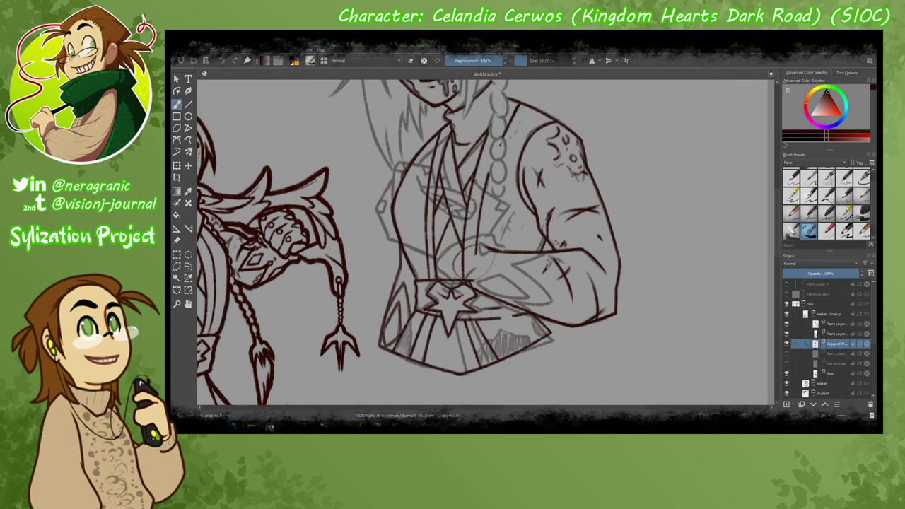
Restore the copied clothing layer's opacity to 100% and draw torn patches and spots on the skirt.
key(alt+f)
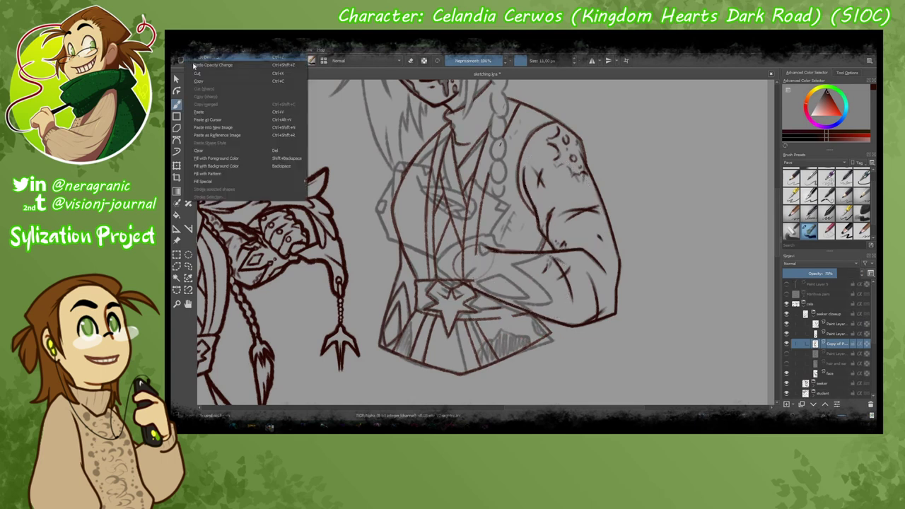
key(Escape)
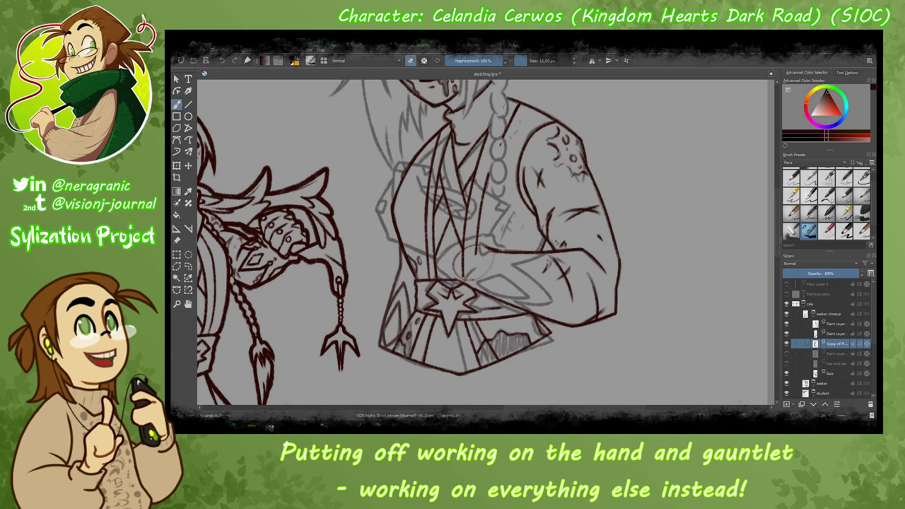
drag(353, 266, 403, 319)
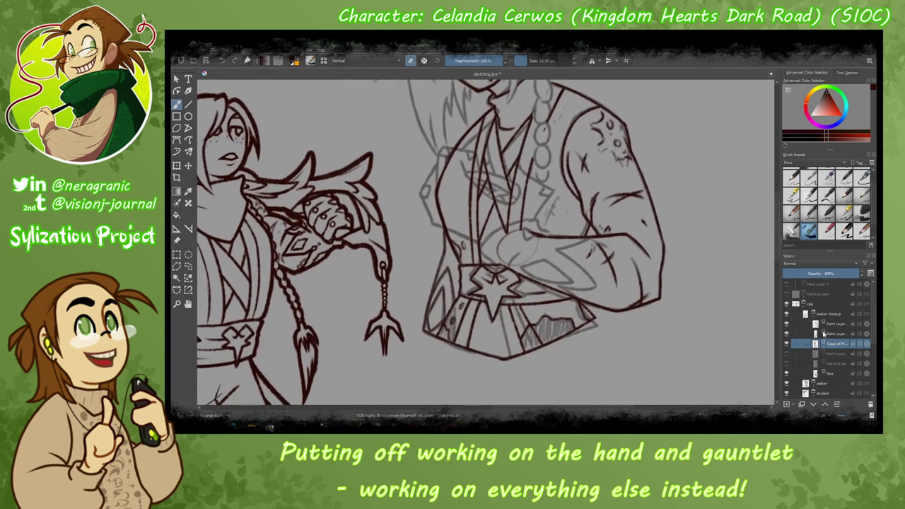
Rename the copied layer as clothing and cut away the braid where it overlaps the arm on a copy of the hair and ear layer.
click(835, 323)
click(837, 363)
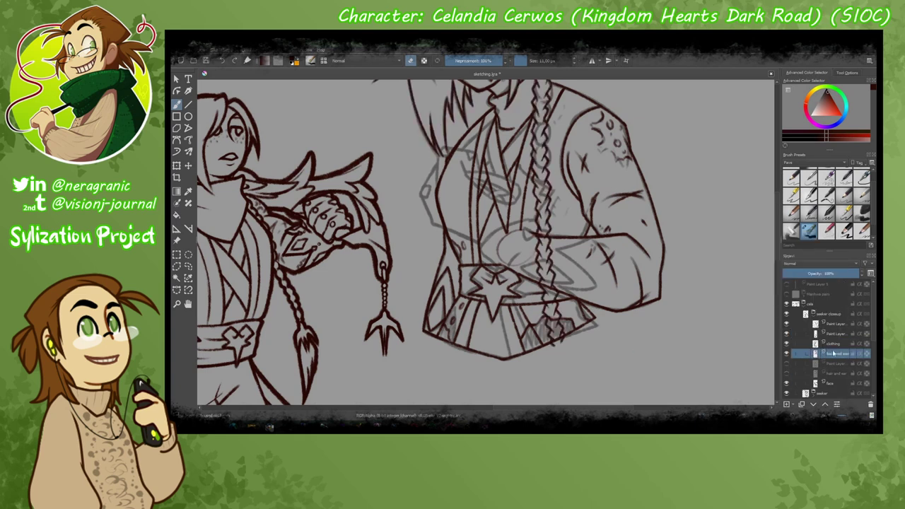
click(188, 265)
mouse_move(532, 236)
mouse_down()
mouse_move(567, 290)
mouse_move(571, 346)
mouse_up()
key(ctrl+shift+a)
scroll(428, 230, down, 3)
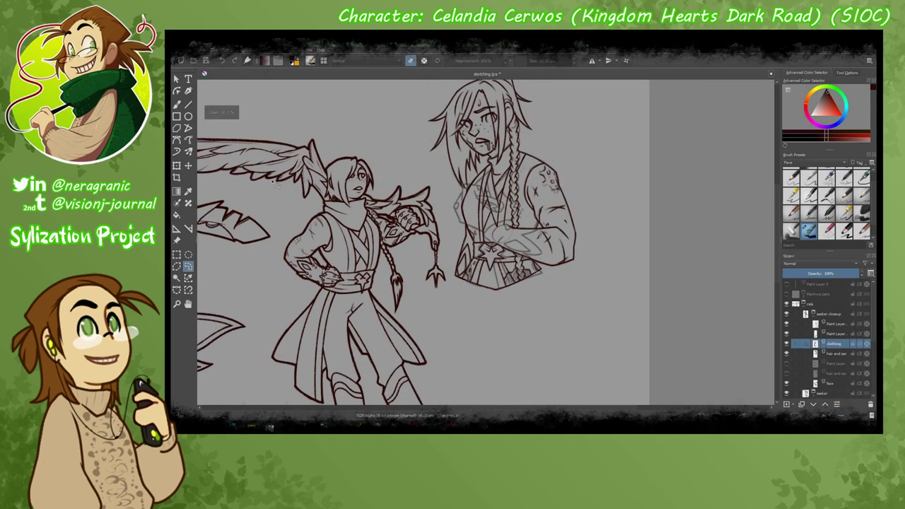
Add scuff marks to the vest around the shoulder and armhole, and select the closeup's rough sketch layer.
scroll(428, 230, up, 3)
key(ctrl+shift+a)
key(b)
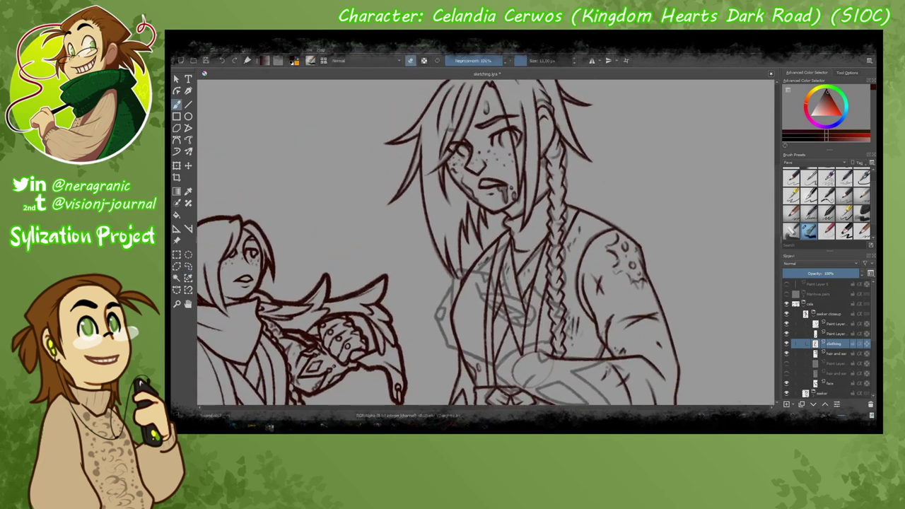
scroll(485, 243, down, 2)
click(835, 382)
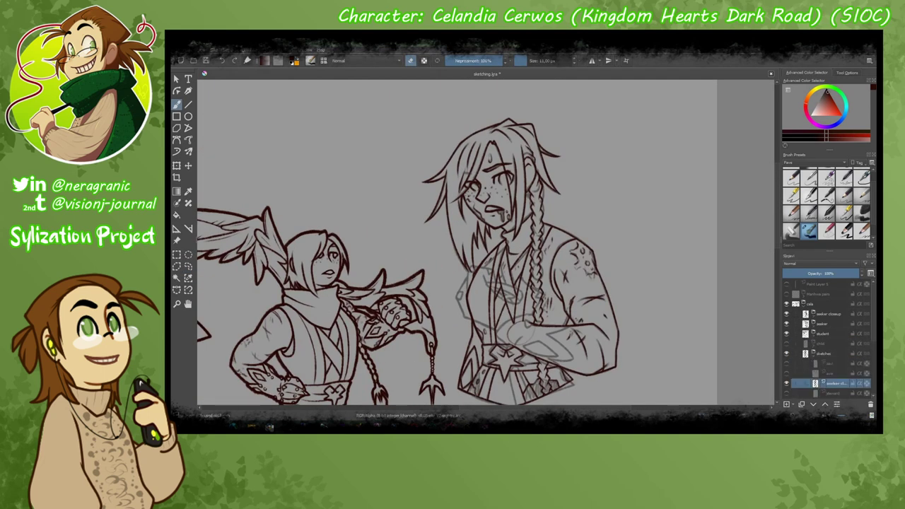
Isolate the old hand sketch over the torso, fade the existing sketches, and insert a new paint layer in the seeker closeup group.
click(189, 266)
drag(439, 262, 551, 294)
key(ctrl+shift+a)
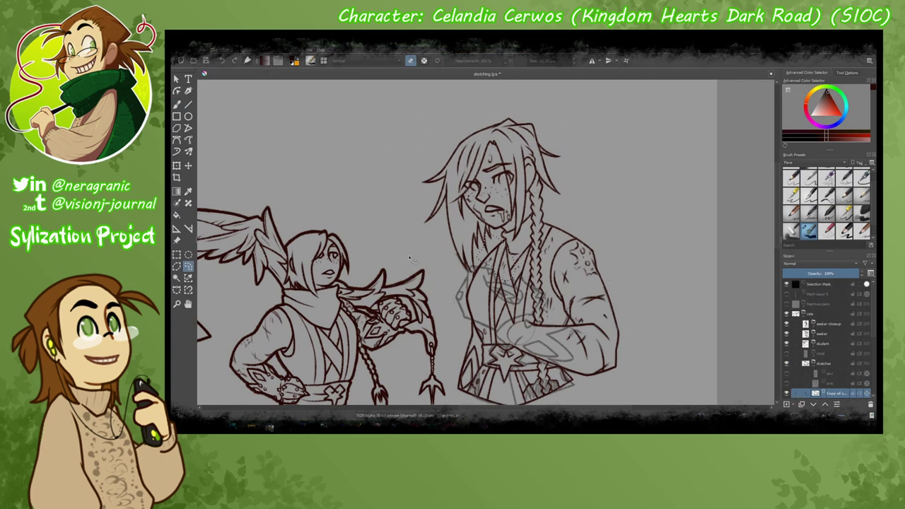
drag(692, 334, 678, 296)
click(824, 353)
click(807, 314)
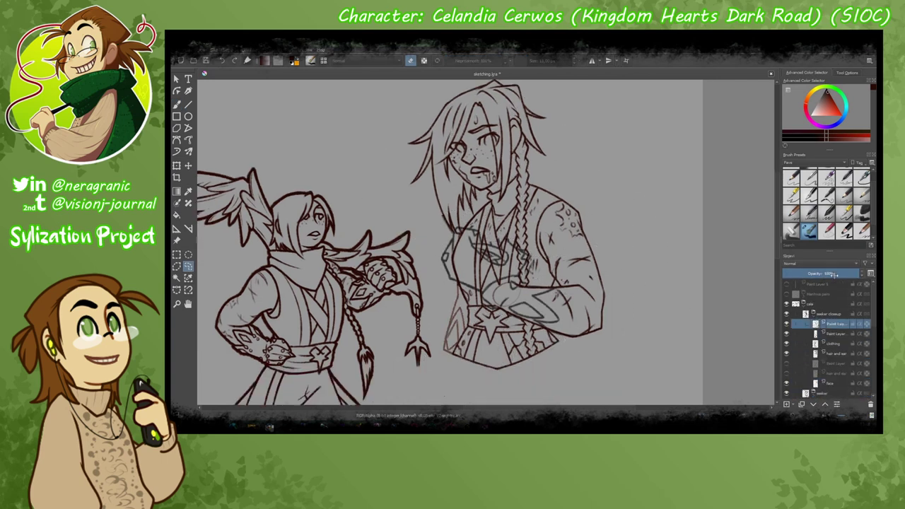
click(791, 353)
key(Insert)
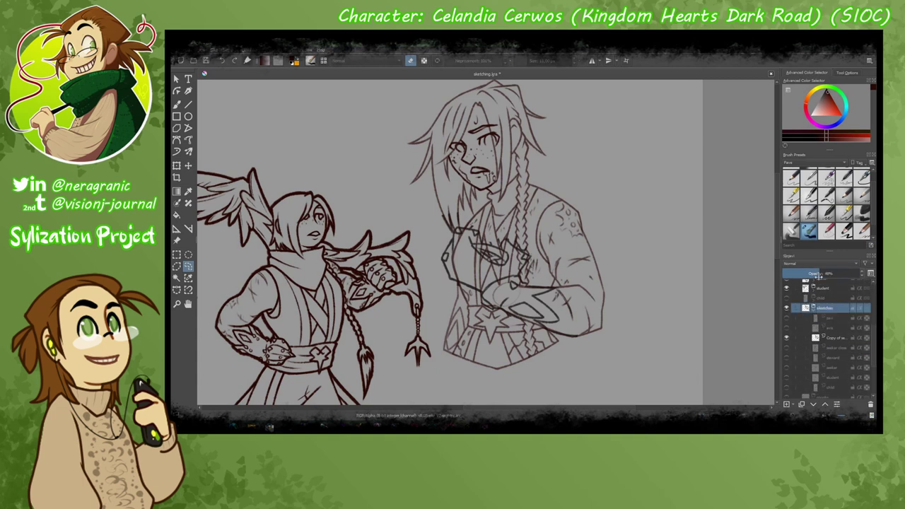
Rough in the closeup figure's raised hand above the belt, with a wrist circle, blocky palm, curled fingers and thumb.
key(b)
scroll(459, 294, up, 3)
drag(527, 296, 531, 213)
drag(495, 276, 439, 220)
key(ctrl+z)
key(ctrl+z)
key(minus)
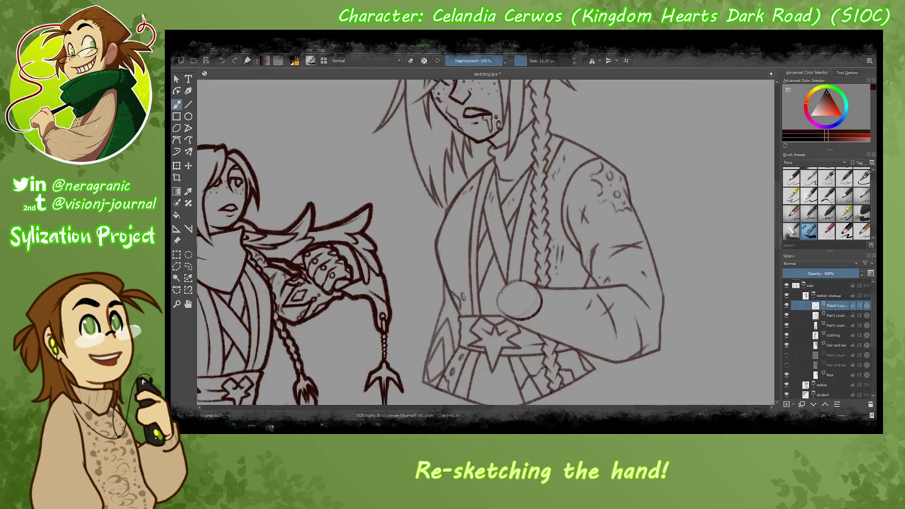
mouse_move(460, 318)
mouse_down()
mouse_move(450, 262)
mouse_move(524, 248)
mouse_up()
drag(449, 258, 461, 226)
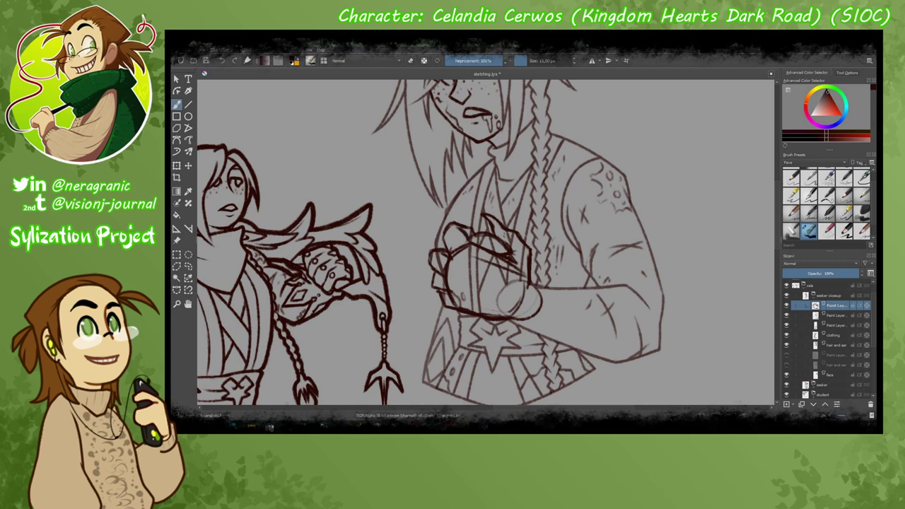
Transform the rough hand sketch so it is smaller and fits the end of the forearm.
key(minus)
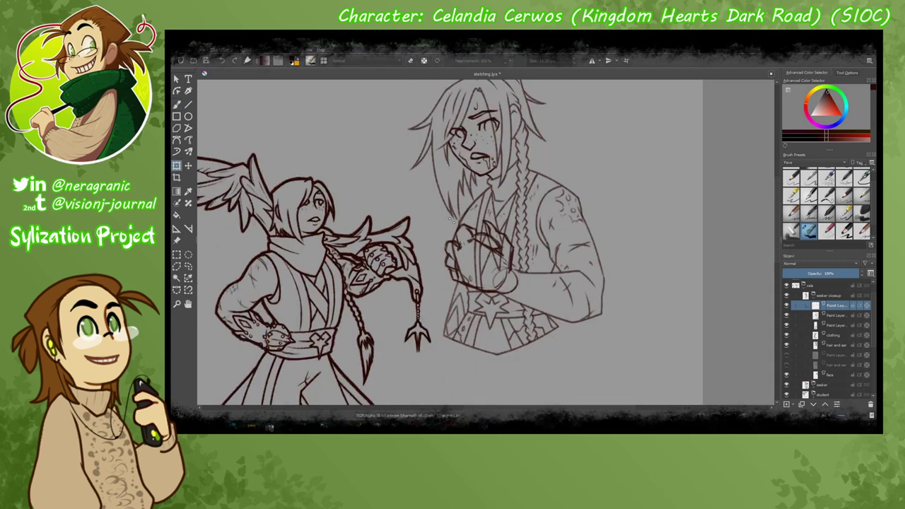
drag(449, 227, 516, 293)
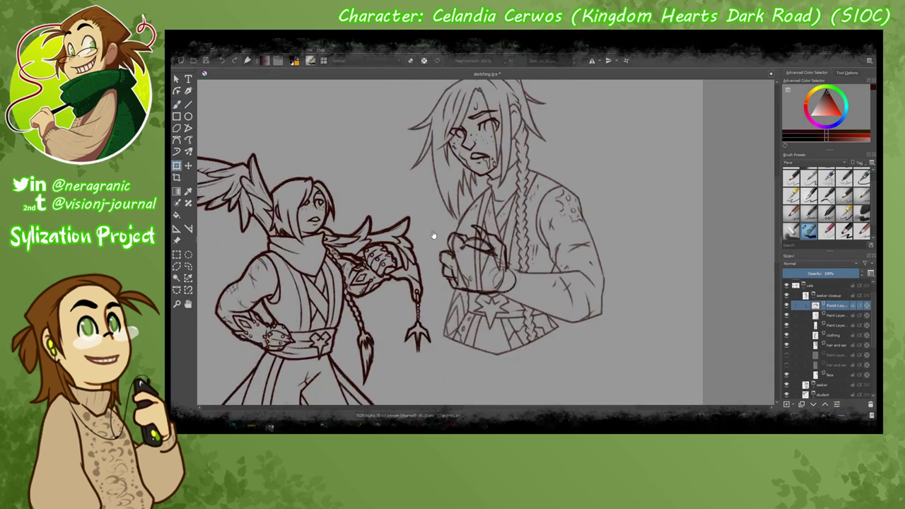
key(plus)
key(ctrl+t)
key(Return)
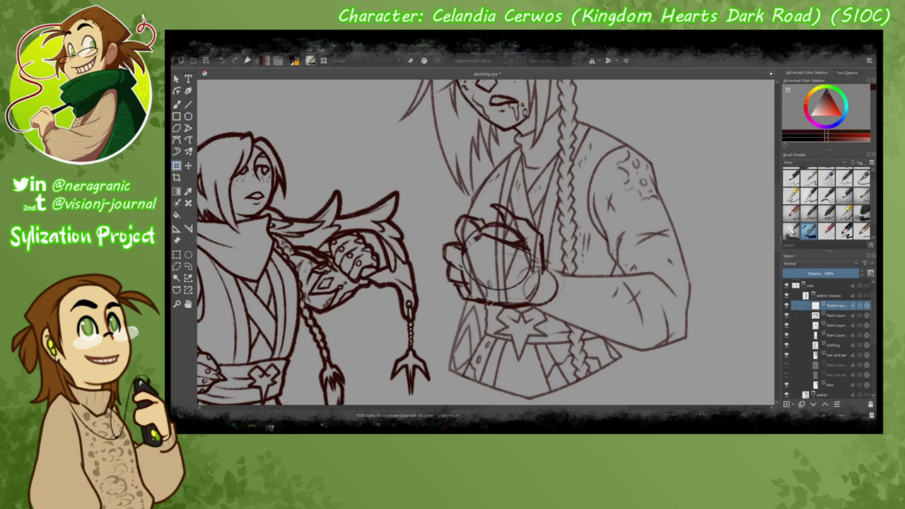
Reduce the guide circle on the palm to a curved arc below the fingertips by deleting its unneeded part.
key(b)
key(Page_Down)
key(Page_Up)
key(j)
drag(463, 227, 534, 297)
key(Delete)
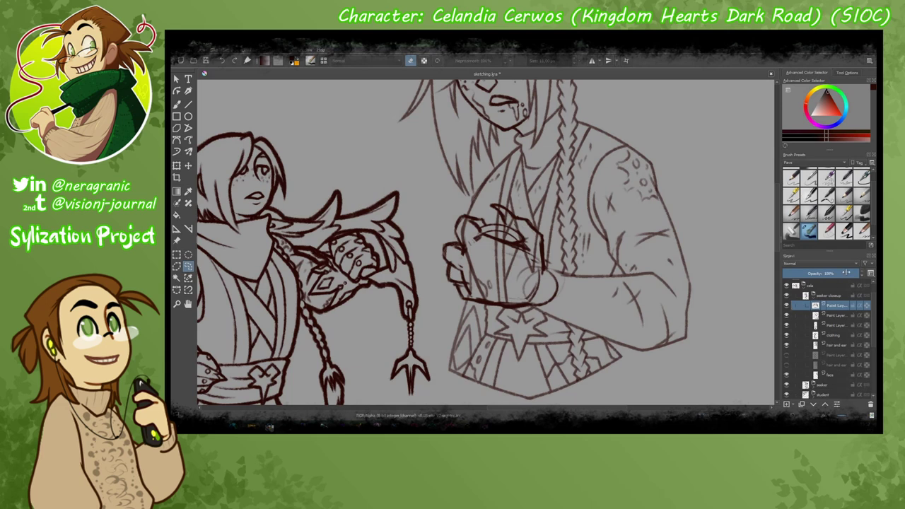
key(ctrl+shift+a)
Draw the gauntlet's wrist edges with a pointed plate and small diamond, and mark the cuff's curve on the forearm.
key(b)
key(plus)
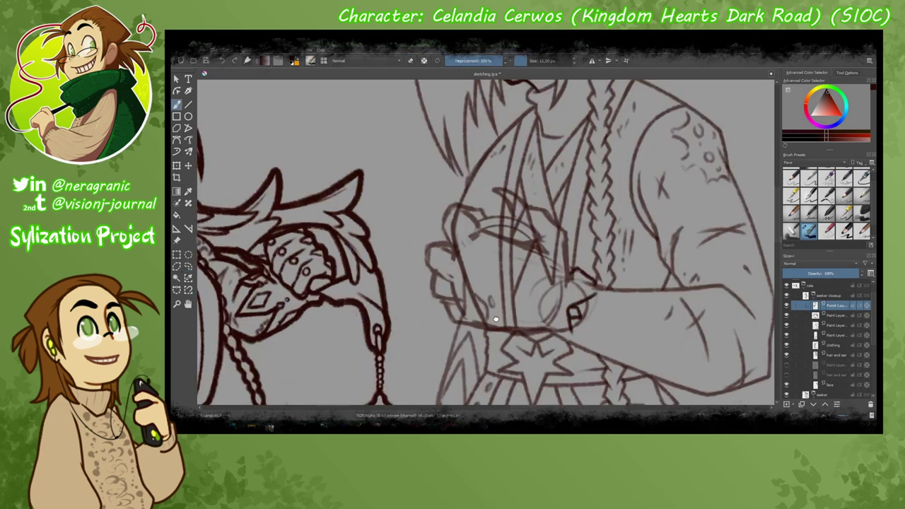
drag(496, 319, 457, 280)
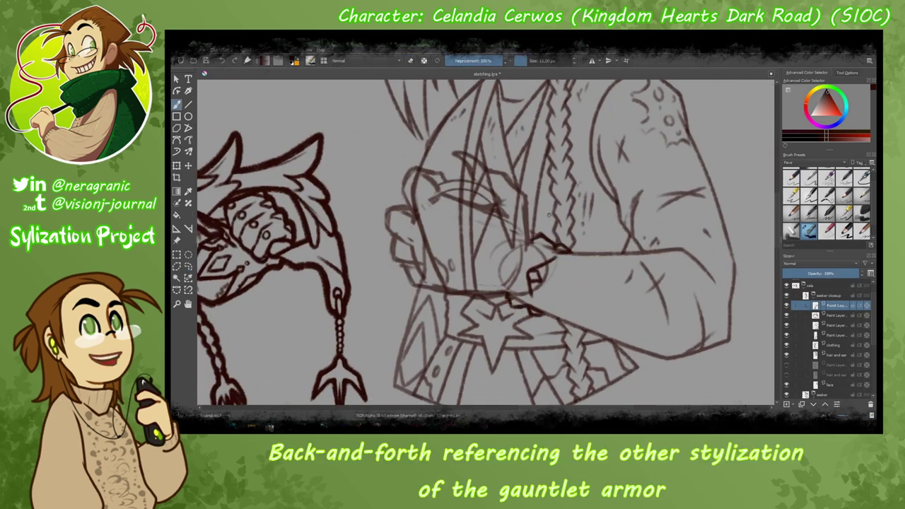
drag(299, 359, 228, 345)
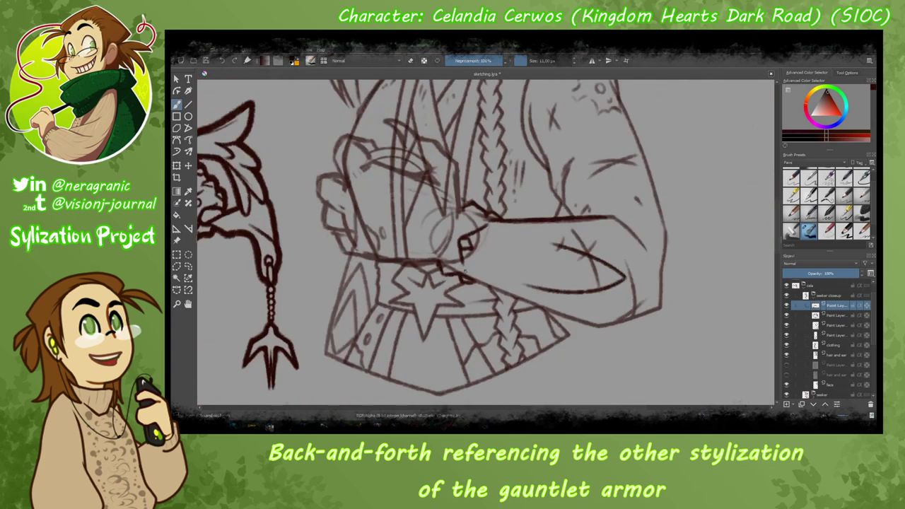
Draw the gauntlet cuff on the forearm with pointed spikes reaching toward the elbow.
key(ctrl+r)
mouse_move(545, 255)
mouse_down()
mouse_move(594, 244)
mouse_move(640, 262)
mouse_move(566, 286)
mouse_up()
key(b)
mouse_move(546, 240)
mouse_down()
mouse_move(600, 238)
mouse_move(642, 264)
mouse_move(582, 283)
mouse_move(588, 320)
mouse_up()
scroll(566, 282, up, 3)
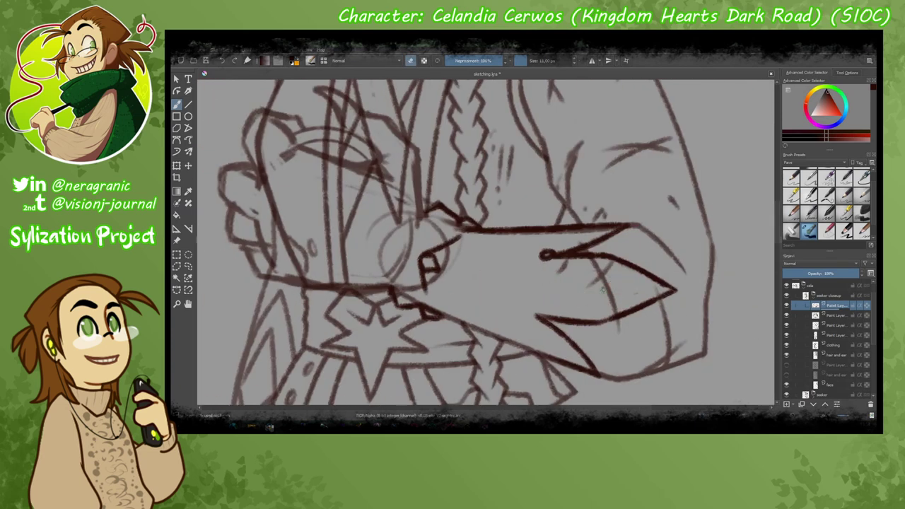
Refine the cuff's central spike with a diamond inset and small ornaments at both of its base ends.
mouse_move(651, 279)
mouse_down()
mouse_move(534, 279)
mouse_move(649, 311)
mouse_up()
mouse_move(603, 290)
mouse_down()
mouse_move(461, 156)
mouse_move(499, 297)
mouse_up()
key(ctrl+r)
mouse_move(495, 233)
mouse_down()
mouse_move(520, 226)
mouse_move(484, 286)
mouse_up()
key(b)
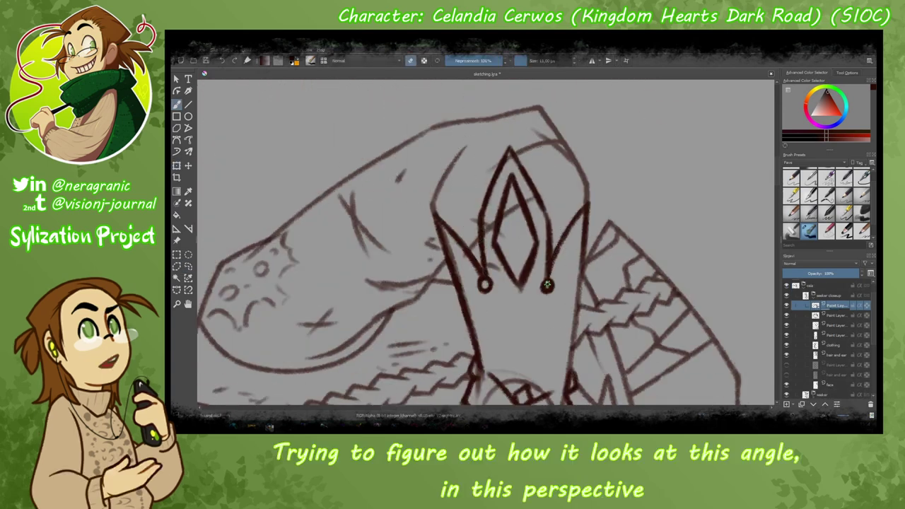
drag(547, 285, 519, 270)
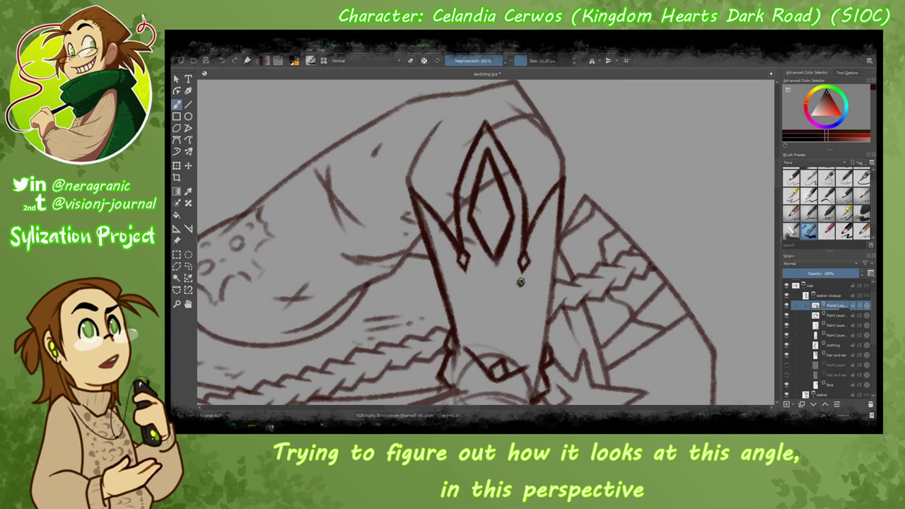
Add round studs beside the cuff ornaments and inner lines to the gauntlet's two side plates.
drag(464, 279, 468, 286)
drag(417, 211, 447, 291)
mouse_move(559, 201)
mouse_down()
mouse_move(538, 280)
mouse_move(543, 355)
mouse_up()
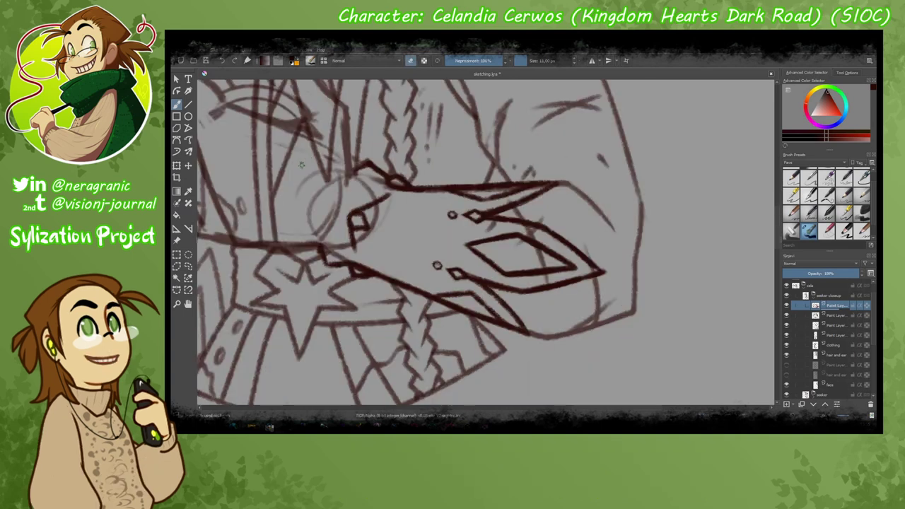
Line the armored thumb from the wrist to its tip, with small joint plates at the knuckles.
key(e)
scroll(467, 209, down, 5)
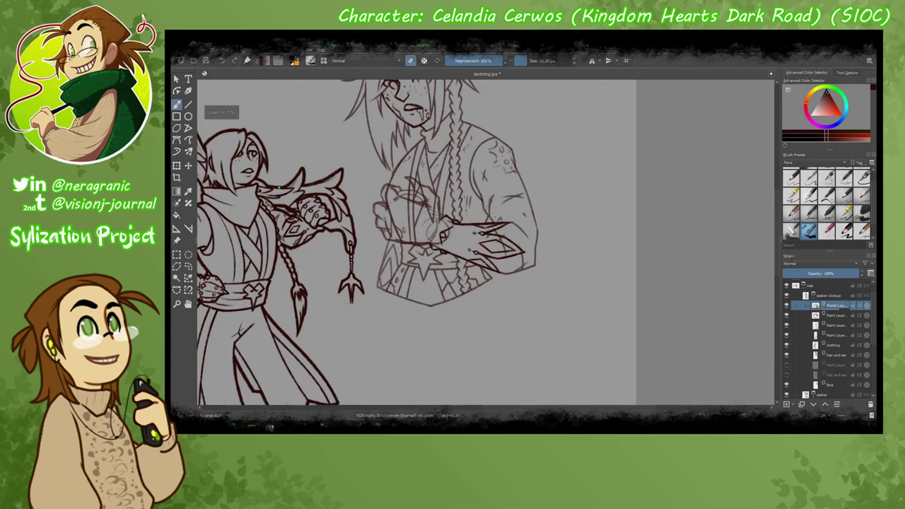
scroll(495, 212, up, 6)
drag(565, 231, 587, 302)
drag(461, 177, 507, 196)
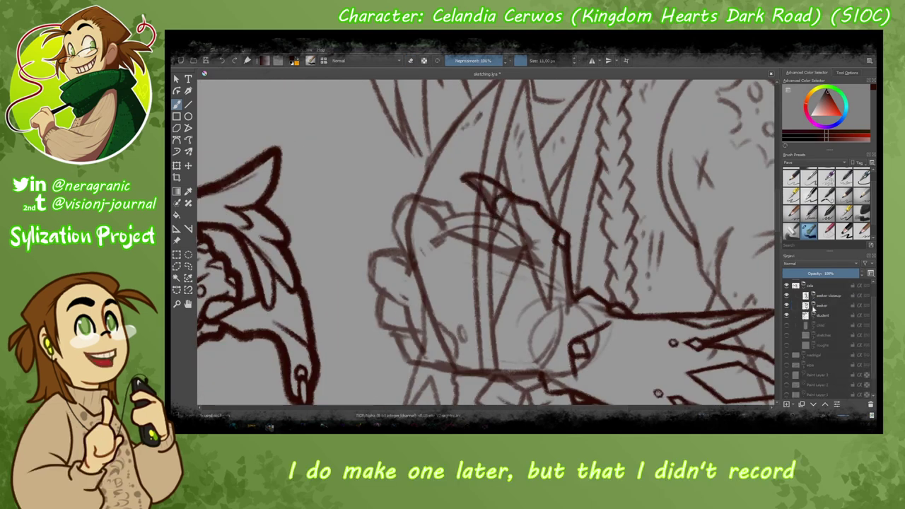
scroll(507, 196, down, 4)
scroll(537, 241, up, 4)
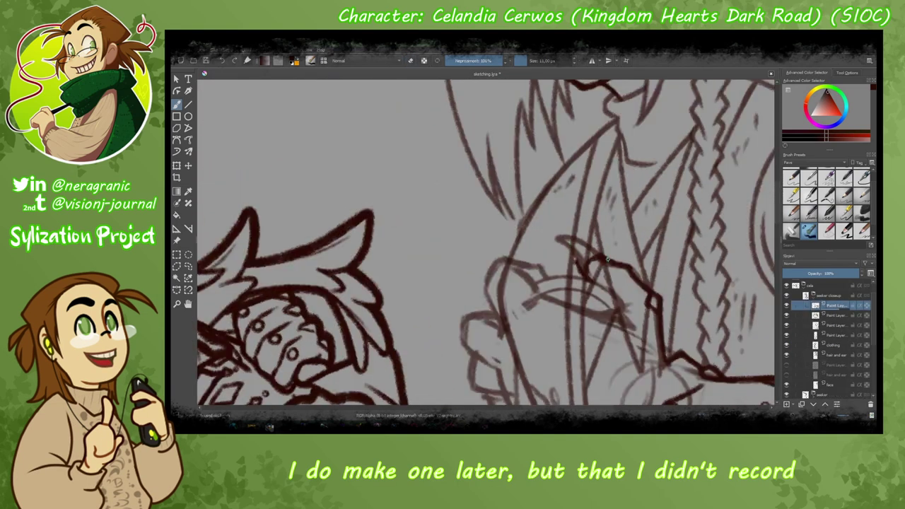
mouse_move(543, 295)
mouse_down()
mouse_move(510, 251)
mouse_move(590, 263)
mouse_up()
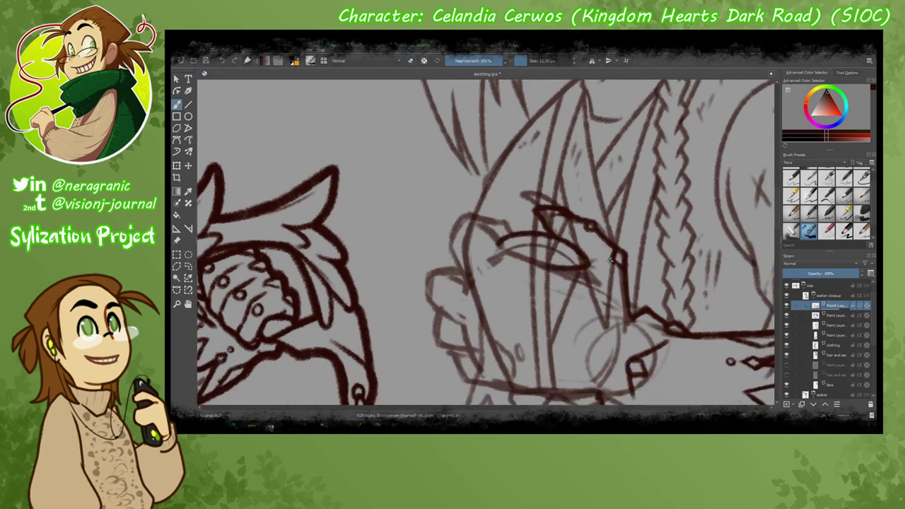
Draw the double-edged oval opening at the top of the palm and the index finger with its diamond plate.
drag(496, 247, 588, 264)
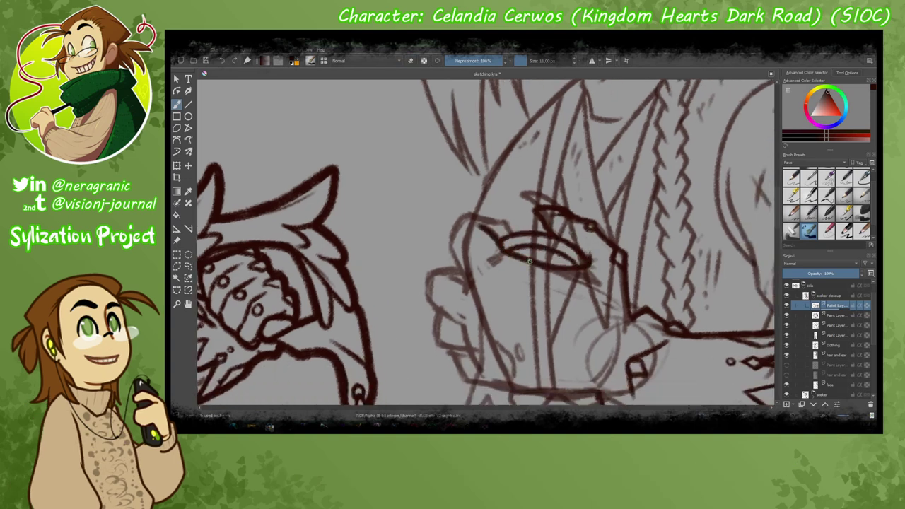
drag(468, 259, 490, 277)
mouse_move(459, 215)
mouse_down()
mouse_move(454, 255)
mouse_move(477, 216)
mouse_move(512, 230)
mouse_up()
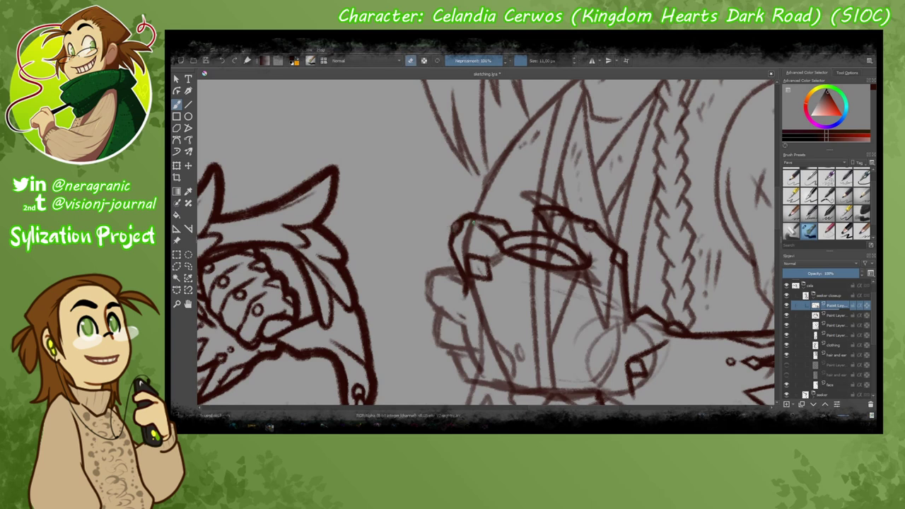
Line the remaining curled fingers with joint and diamond plates, and draw the lower edge of the hand.
mouse_move(457, 221)
mouse_down()
mouse_move(432, 301)
mouse_move(460, 326)
mouse_move(474, 318)
mouse_up()
key(e)
mouse_move(454, 306)
mouse_down()
mouse_move(461, 344)
mouse_move(479, 348)
mouse_move(437, 327)
mouse_move(445, 344)
mouse_move(416, 266)
mouse_up()
key(e)
key(e)
key(e)
drag(433, 296, 569, 320)
scroll(347, 332, down, 5)
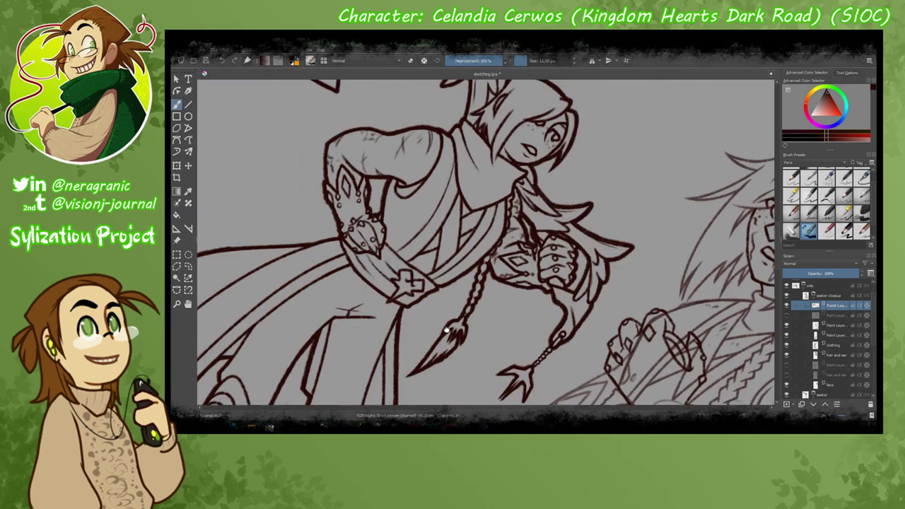
Sketch a crossed circle in the palm and trim it into a detail inside the oval opening.
scroll(347, 333, up, 5)
click(787, 313)
click(787, 314)
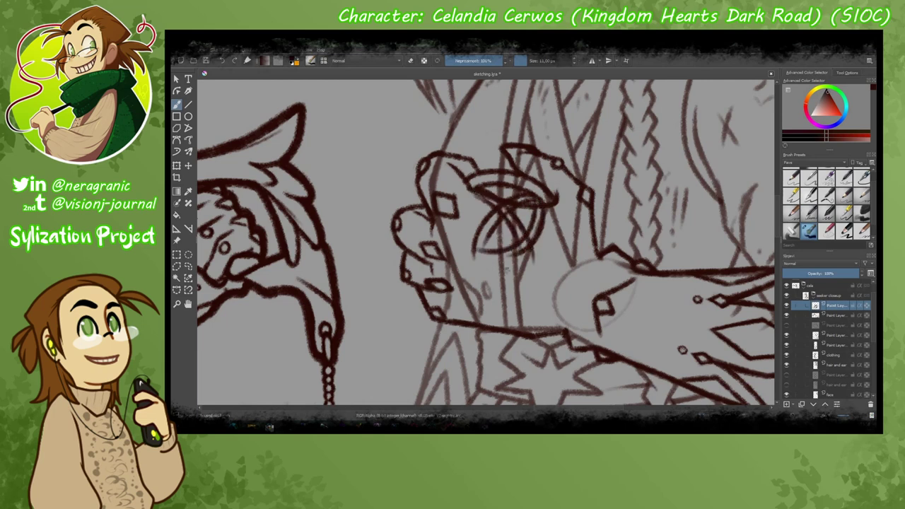
click(787, 325)
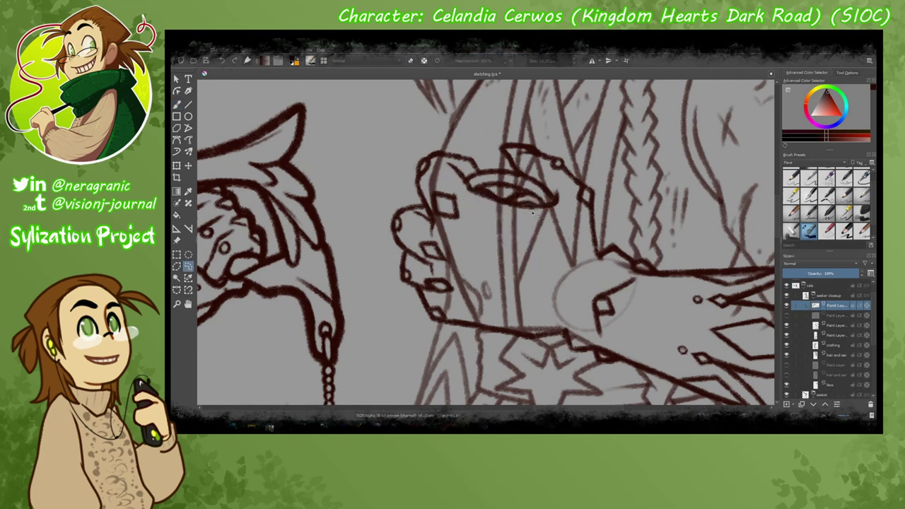
key(minus)
key(ctrl+z)
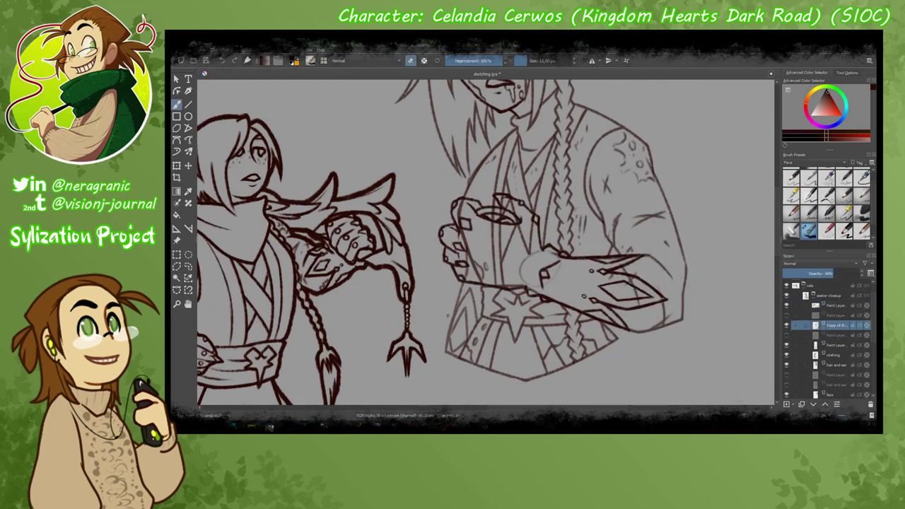
Clear the rough lines inside the gauntlet and forearm, and rename the arm line layer "arm".
scroll(552, 269, up, 5)
mouse_move(301, 219)
mouse_down()
mouse_move(696, 263)
mouse_move(694, 272)
mouse_up()
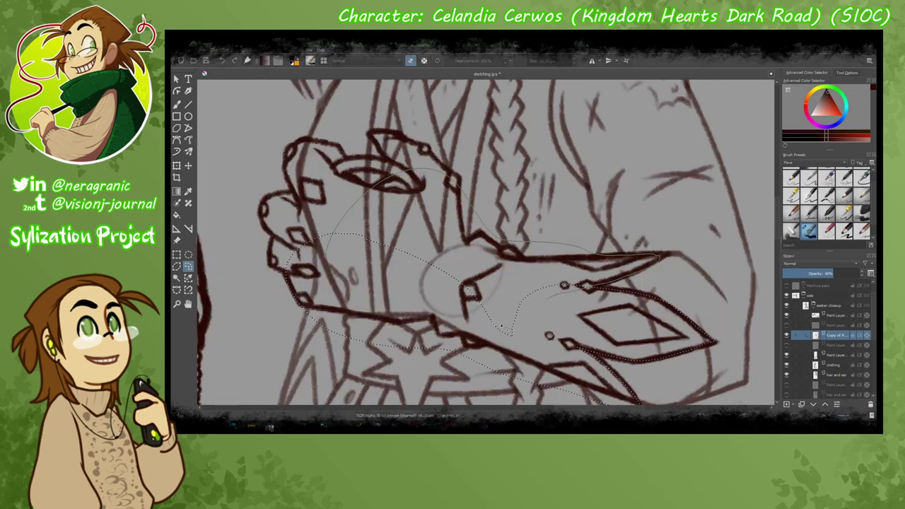
scroll(357, 175, down, 2)
scroll(357, 176, up, 3)
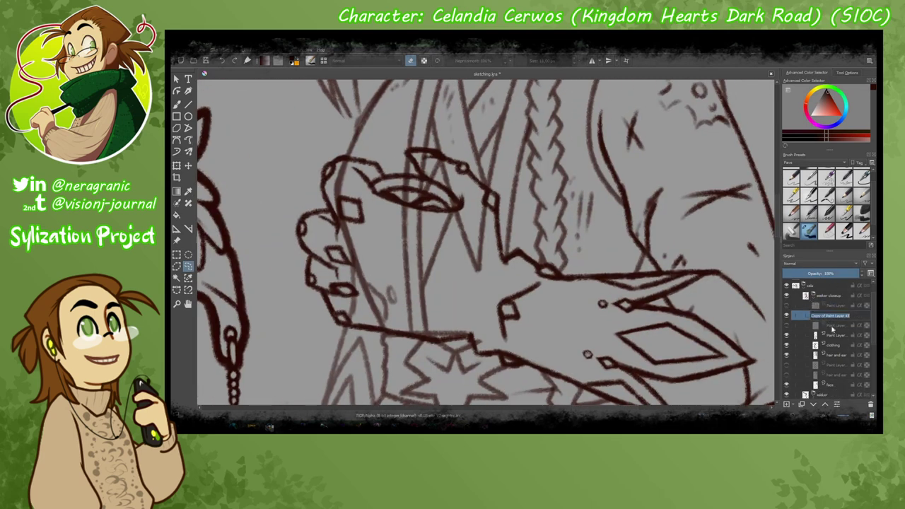
Select the hand's interior along its outline and delete the clothing lines behind it.
click(399, 337)
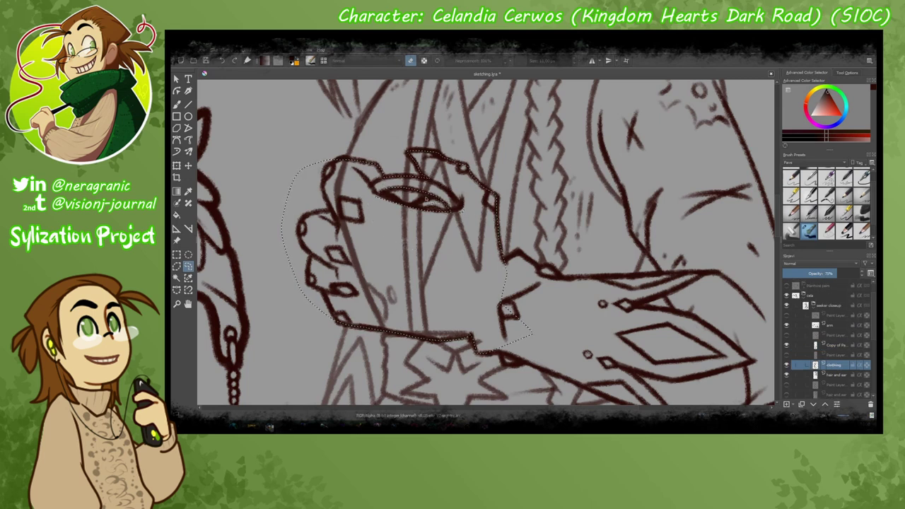
key(Delete)
key(ctrl+shift+a)
Rename the copied paint layer holding the far arm's lines "back arm" and tidy the closeup group's layers.
scroll(259, 160, down, 5)
click(820, 325)
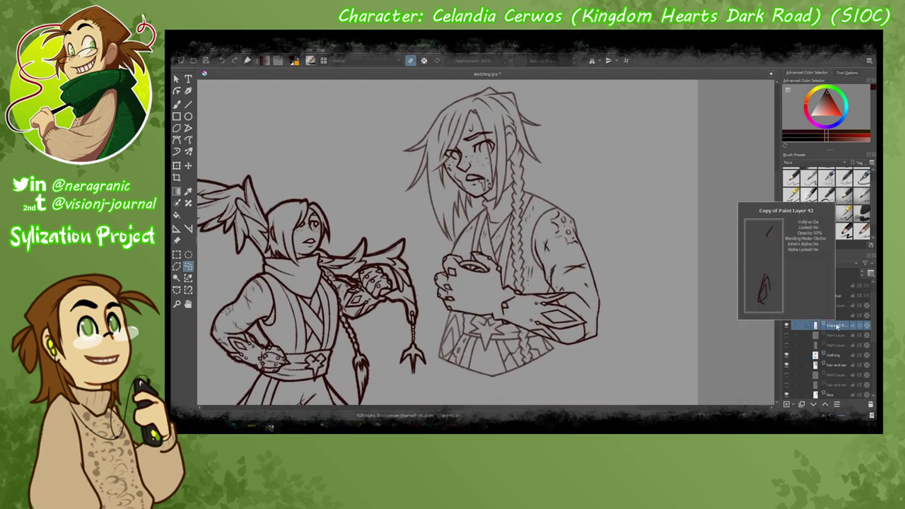
click(832, 326)
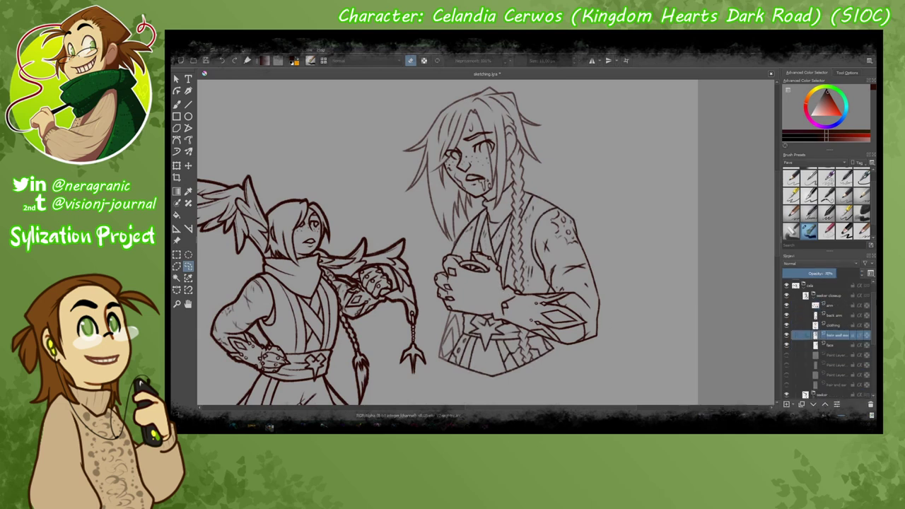
Trace a bold outline around the closeup's torso, belt and bent arm up to the shoulder on a new "outline" layer.
key(b)
scroll(477, 259, up, 5)
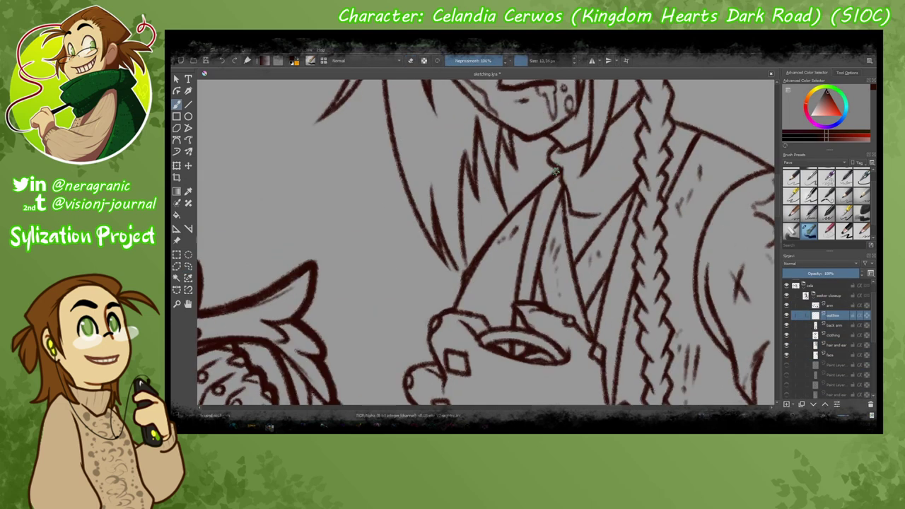
scroll(477, 259, down, 3)
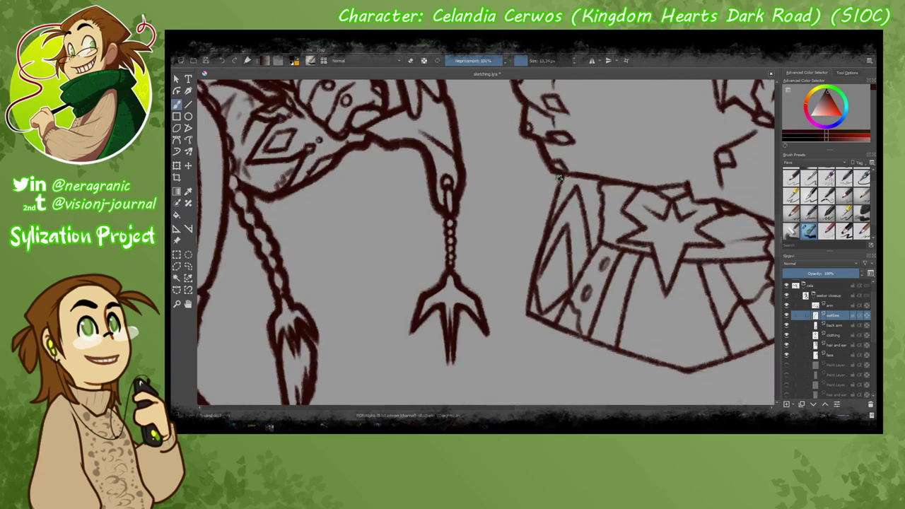
scroll(556, 190, right, 10)
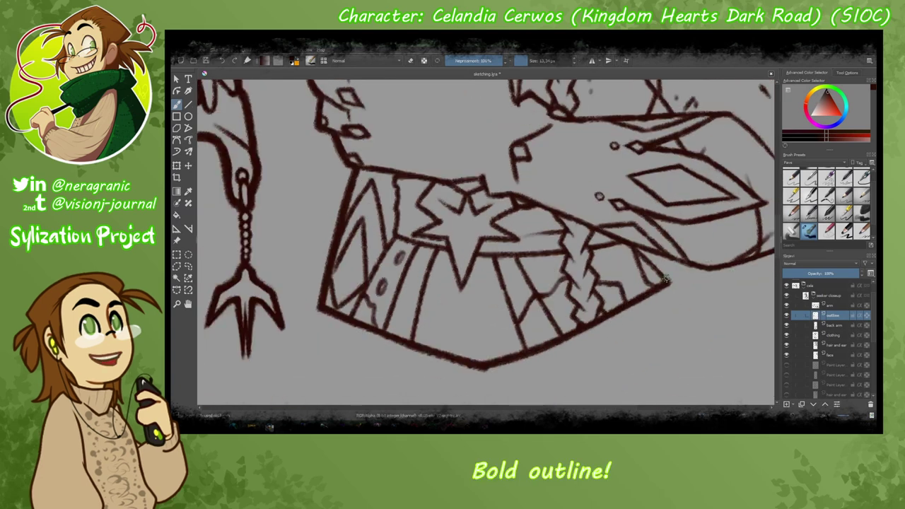
scroll(574, 258, up, 5)
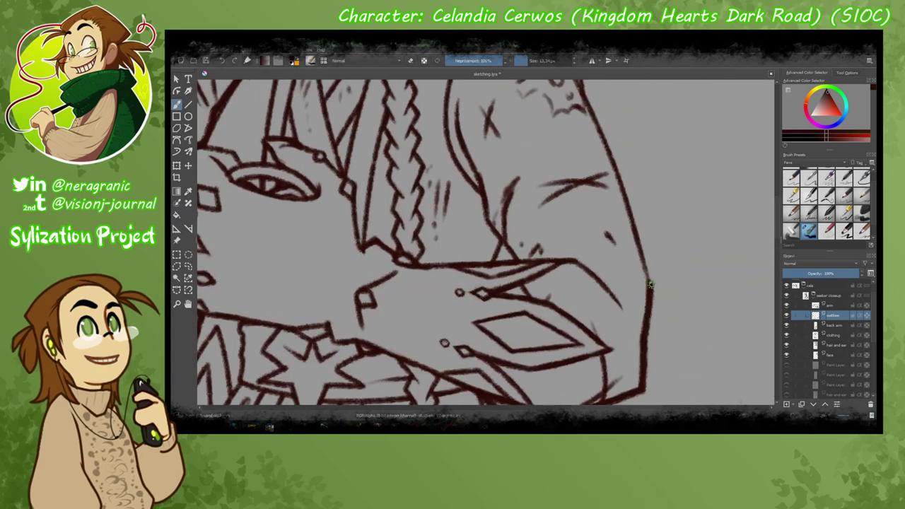
scroll(583, 181, up, 5)
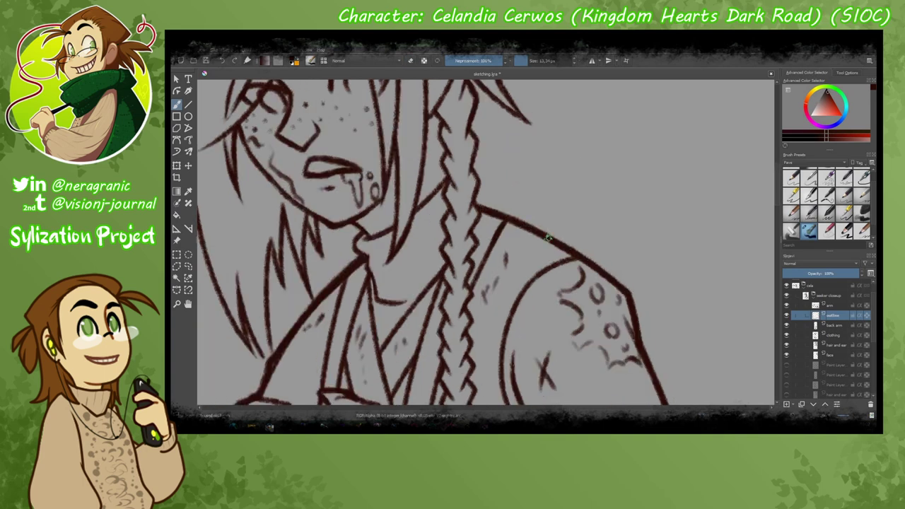
Outline the crown of the head and the outer hair spikes on both sides with bold strokes.
scroll(566, 207, up, 5)
scroll(566, 207, up, 3)
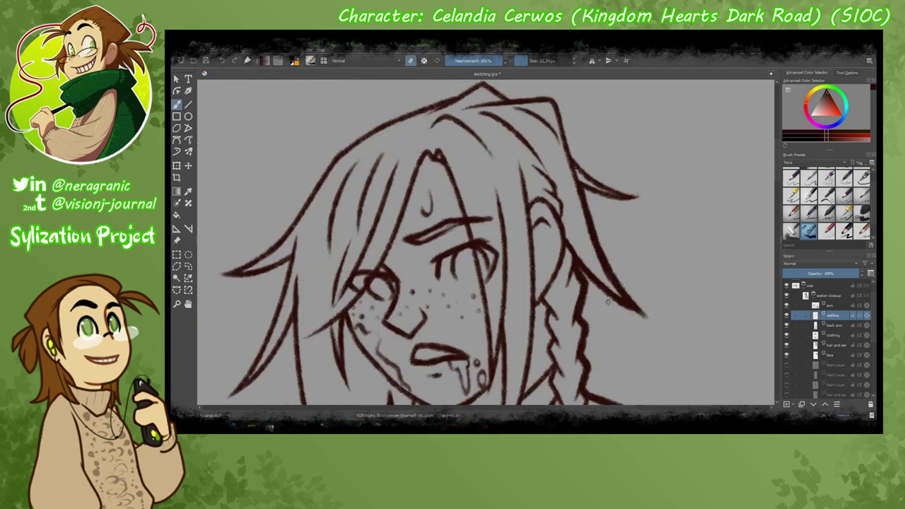
scroll(602, 297, up, 5)
scroll(613, 283, up, 3)
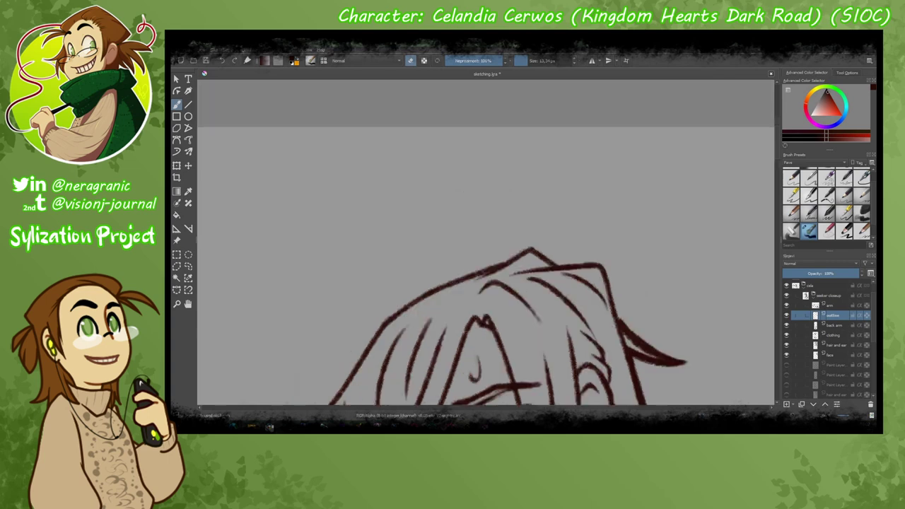
mouse_move(530, 249)
mouse_down()
mouse_move(427, 294)
mouse_move(385, 322)
mouse_up()
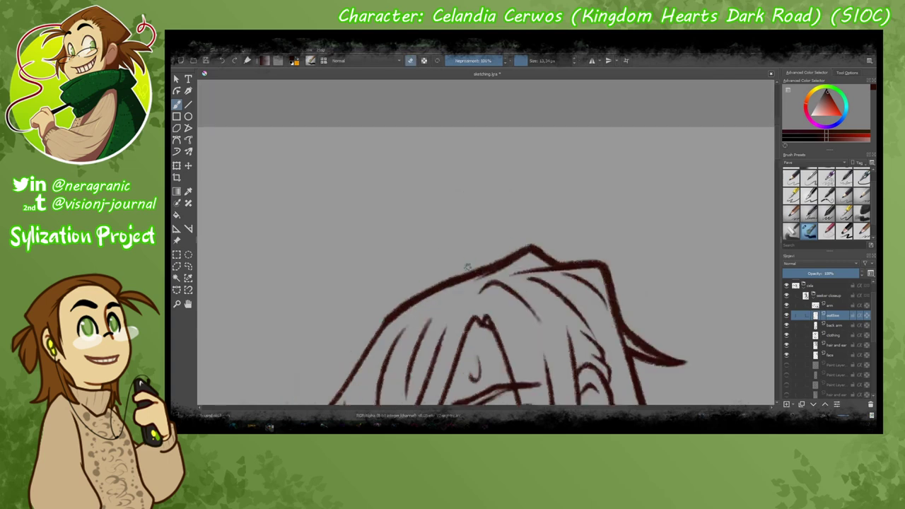
drag(467, 267, 580, 150)
mouse_move(509, 199)
mouse_down()
mouse_move(425, 306)
mouse_move(382, 326)
mouse_up()
mouse_move(458, 329)
mouse_down()
mouse_move(521, 230)
mouse_move(444, 346)
mouse_up()
drag(521, 259, 445, 349)
scroll(527, 145, down, 5)
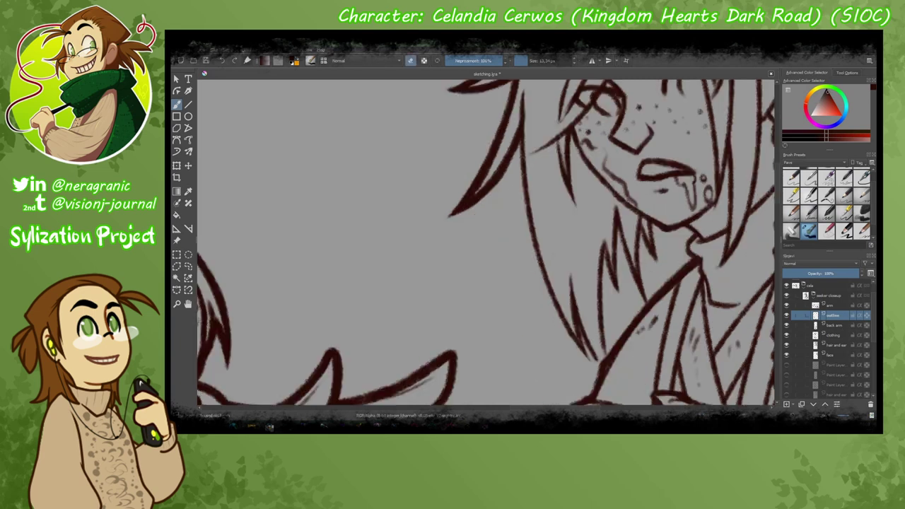
Thicken the outer edge of the long hair lock and extend its pointed tip over the shoulder line.
drag(521, 129, 546, 290)
drag(593, 359, 536, 252)
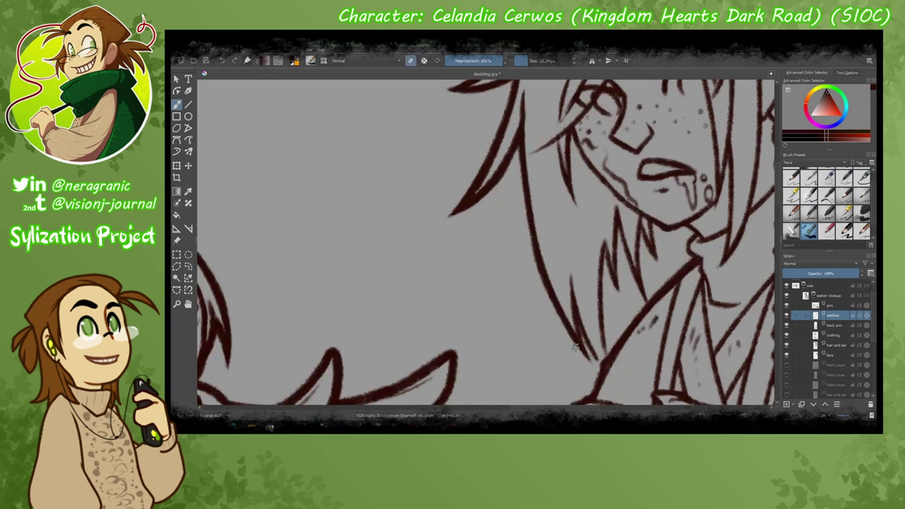
mouse_move(593, 362)
mouse_down()
mouse_move(576, 311)
mouse_move(587, 314)
mouse_up()
mouse_move(615, 382)
mouse_down()
mouse_move(591, 340)
mouse_move(595, 353)
mouse_up()
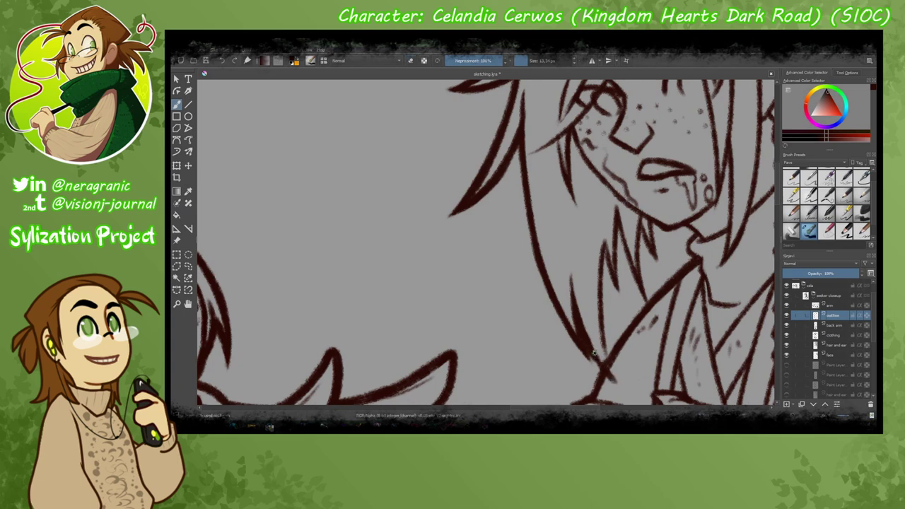
key(Page_Down)
key(Page_Down)
key(Page_Up)
key(Page_Up)
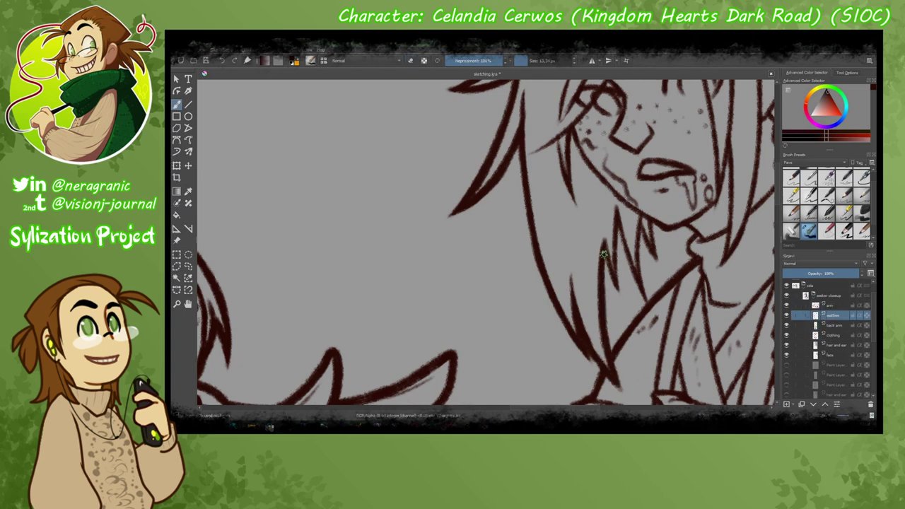
Thicken the jagged hair strands beneath the jaw and the chin and neck edges beside them.
mouse_move(495, 396)
mouse_down()
mouse_move(449, 208)
mouse_move(634, 247)
mouse_move(587, 276)
mouse_up()
drag(596, 226, 580, 312)
drag(591, 236, 566, 306)
drag(569, 245, 561, 303)
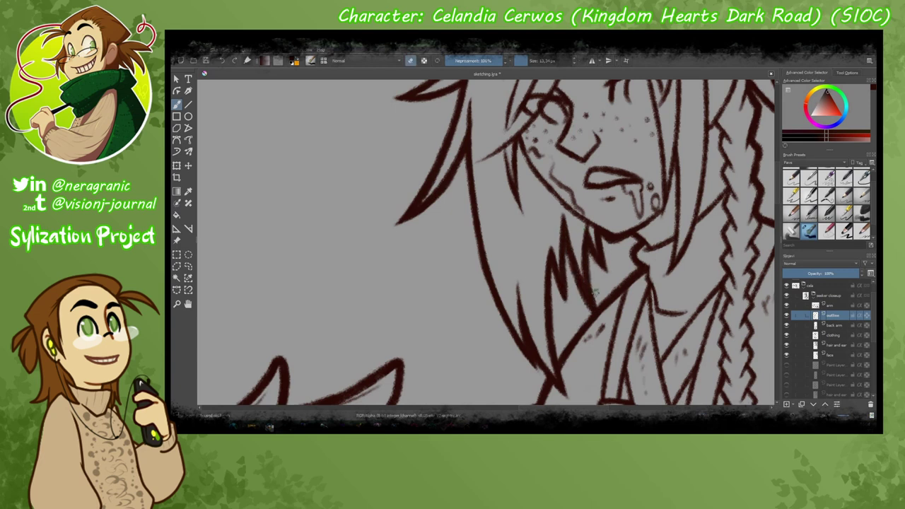
Flip the canvas horizontally and redraw both eyes on a new paint layer above the face layer.
scroll(351, 152, down, 3)
scroll(350, 152, up, 3)
key(Page_Down)
key(Page_Down)
key(Page_Down)
key(Page_Down)
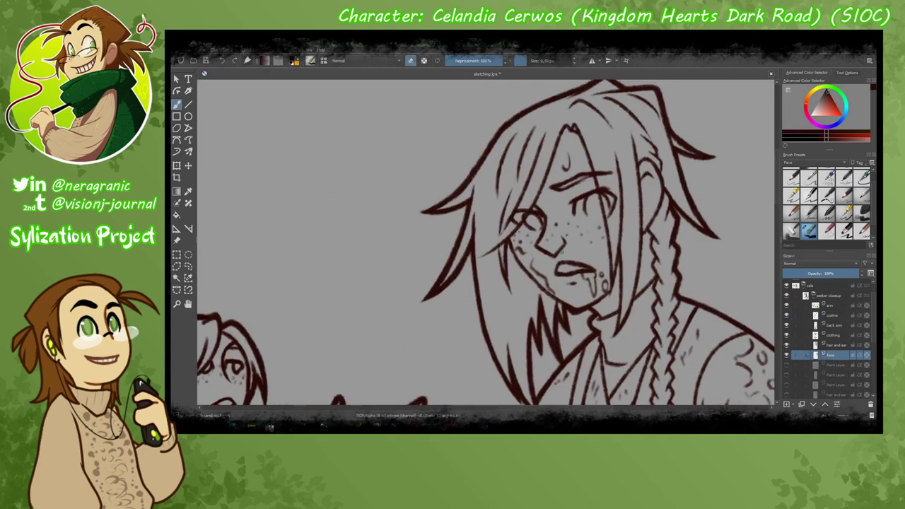
key(m)
drag(457, 225, 620, 257)
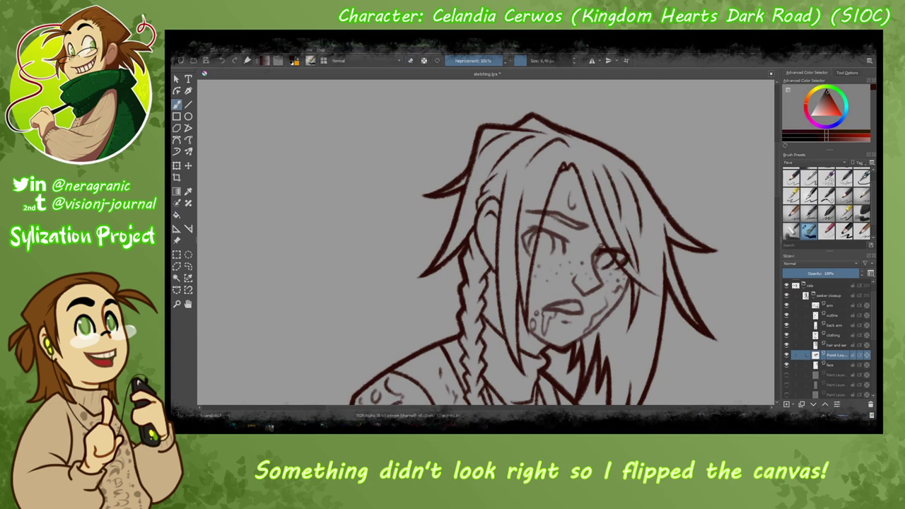
key(plus)
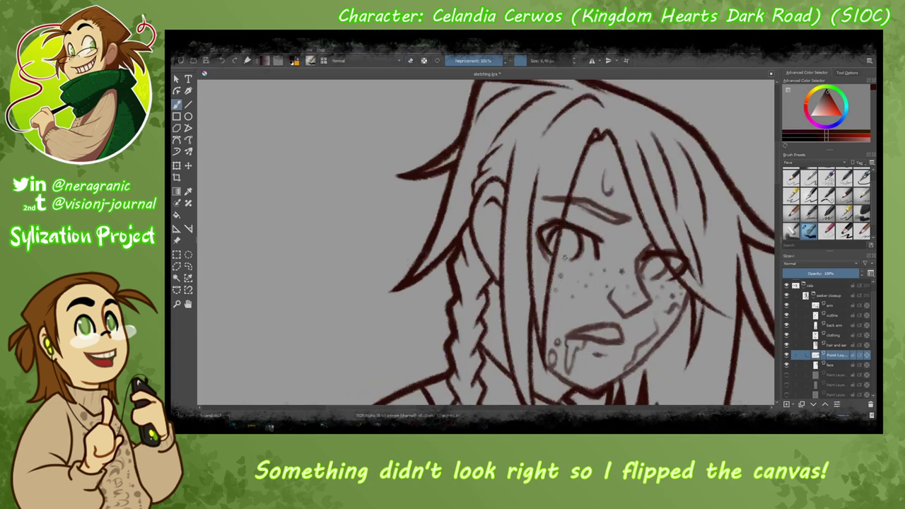
Delete the old eyes from the face layer and refine the upper lid of the redrawn eye.
key(e)
key(Page_Down)
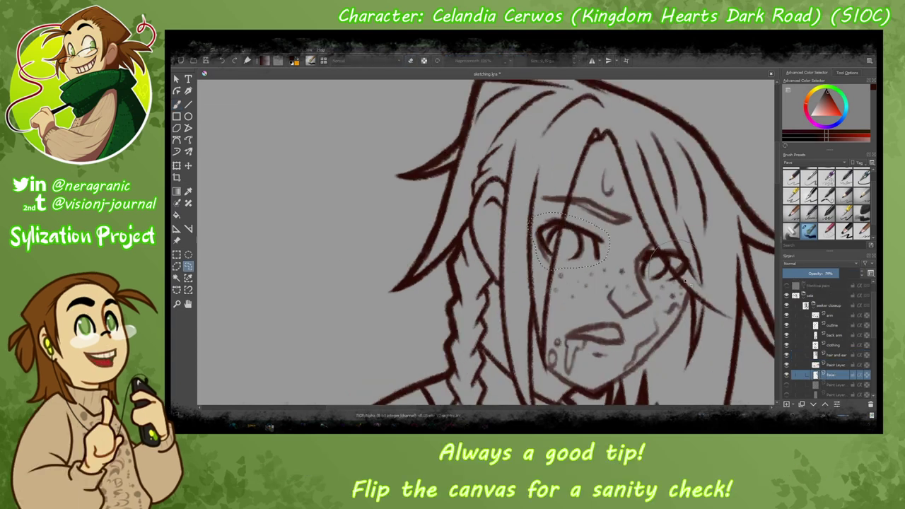
key(Page_Up)
key(e)
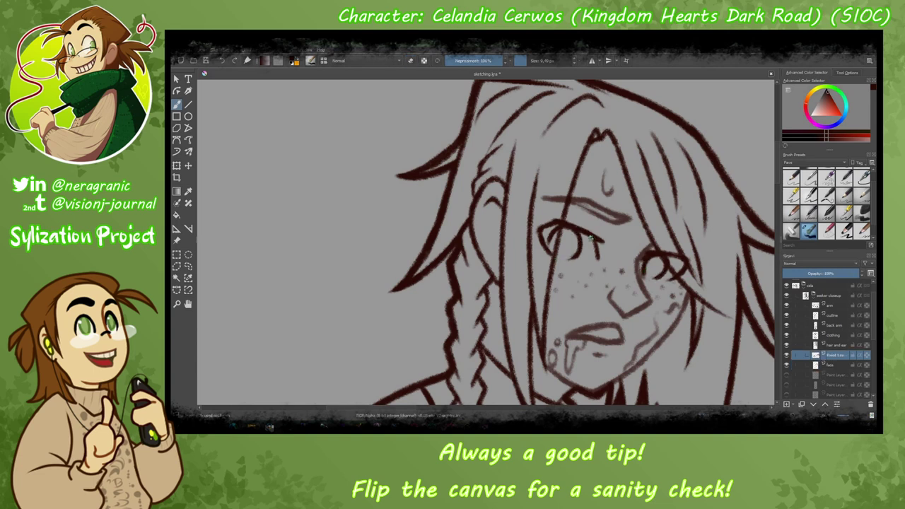
drag(589, 237, 598, 252)
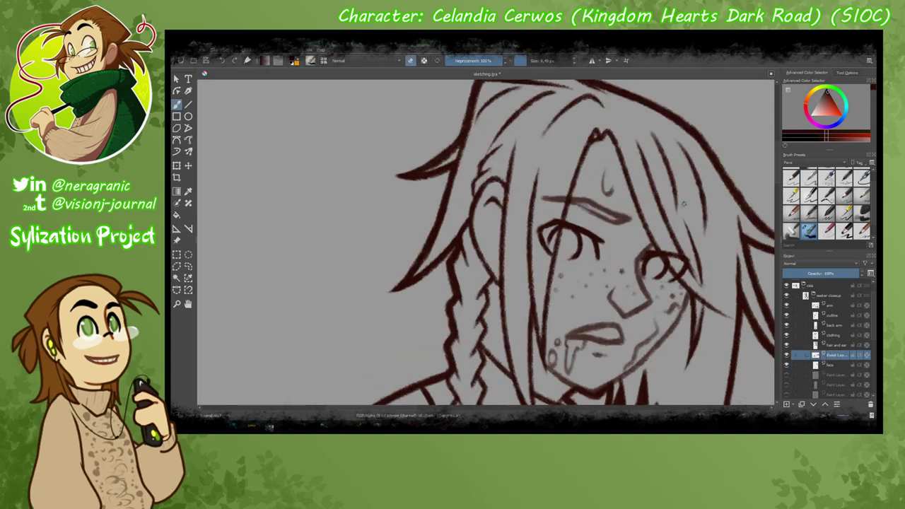
Merge the redrawn eyes into the face layer and remove the brow and eye lines that overlap the hair.
key(ctrl+e)
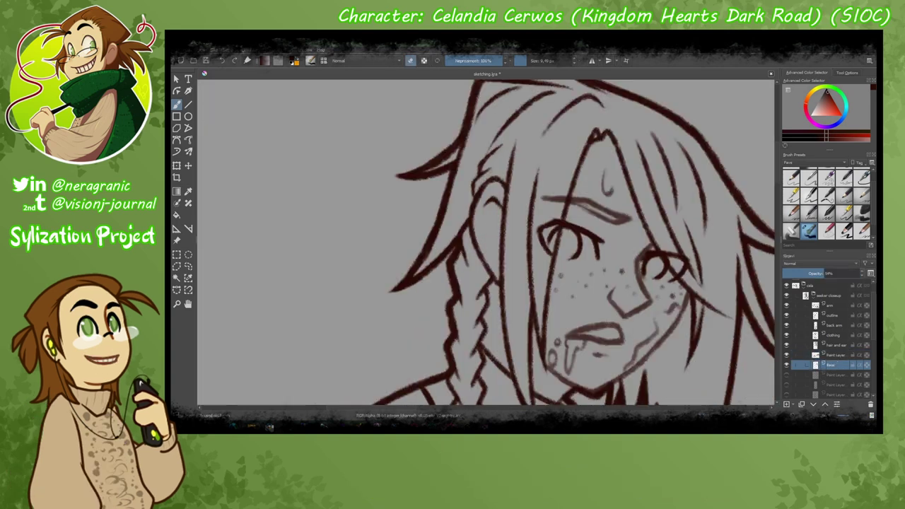
click(188, 266)
drag(538, 135, 514, 281)
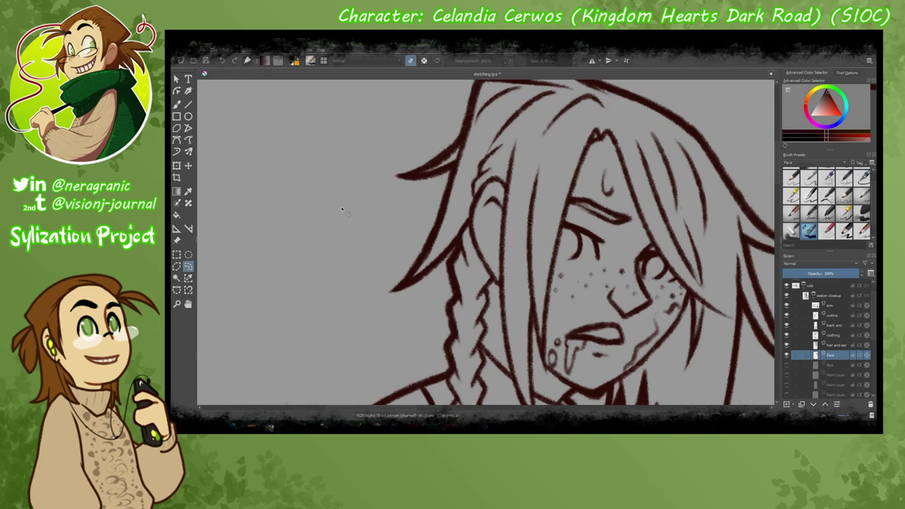
Add an ear detail beside the braid and strengthen the braid's edges on the hair and ear layer.
scroll(360, 237, down, 3)
key(b)
scroll(564, 164, up, 3)
key(Page_Down)
key(Page_Down)
key(Page_Down)
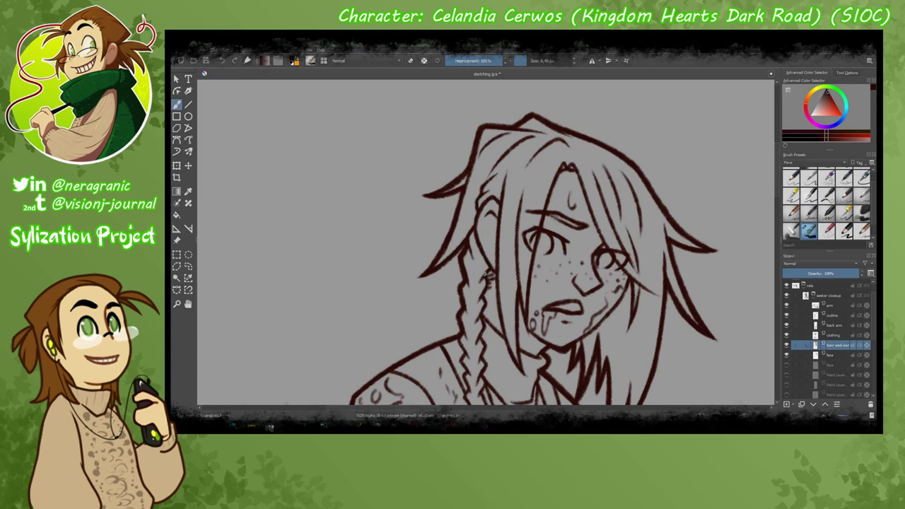
scroll(485, 275, down, 3)
scroll(455, 268, down, 3)
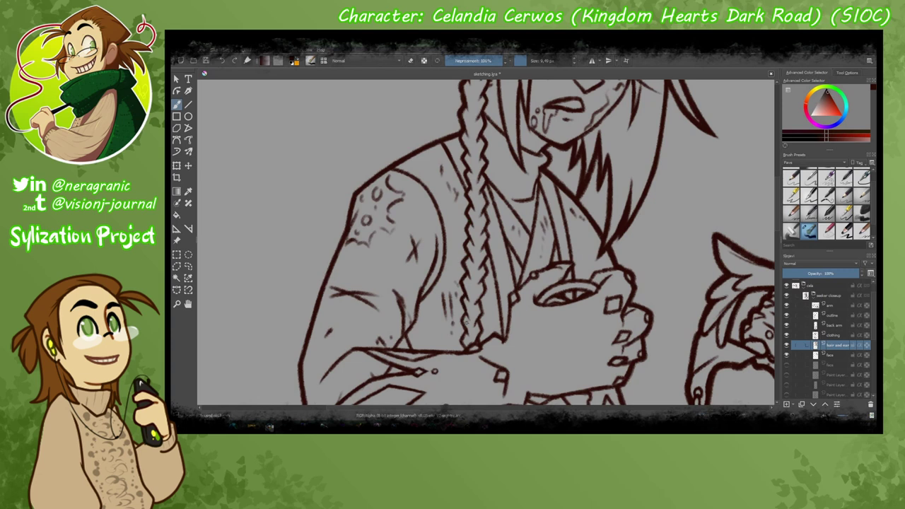
scroll(589, 244, up, 4)
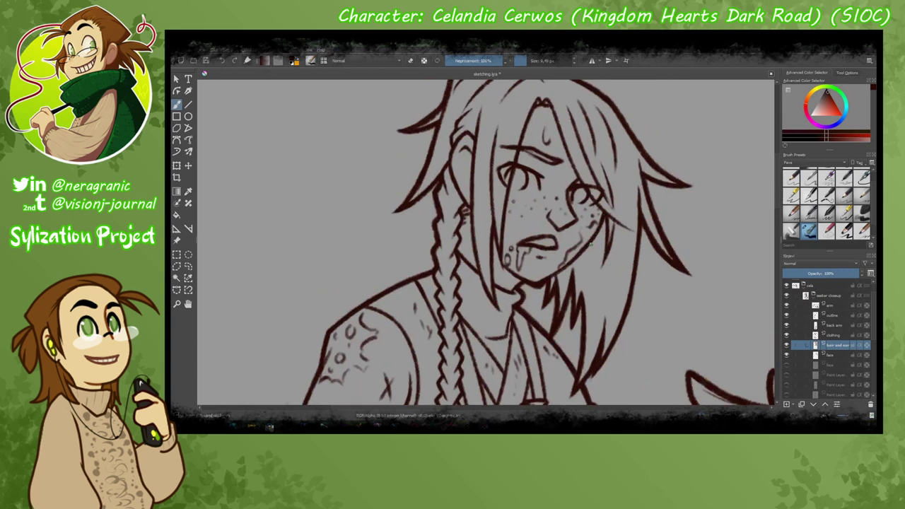
scroll(556, 123, down, 6)
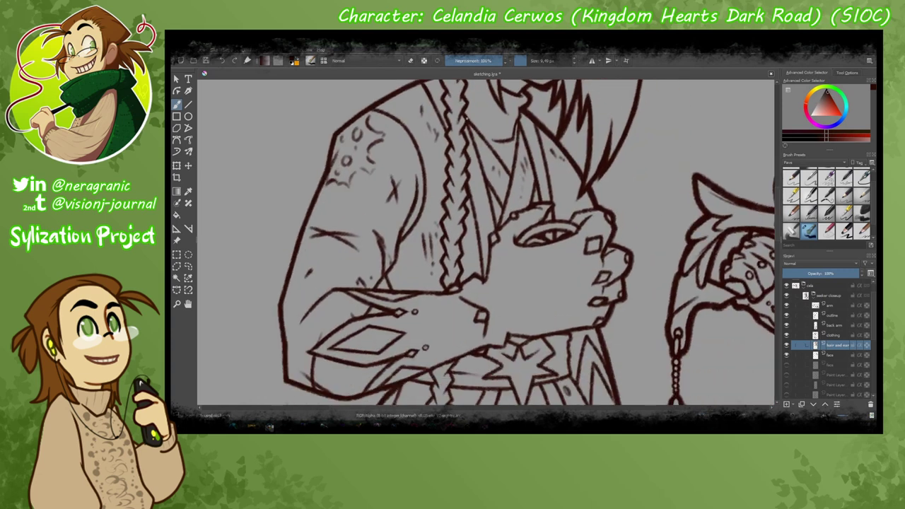
scroll(447, 257, up, 3)
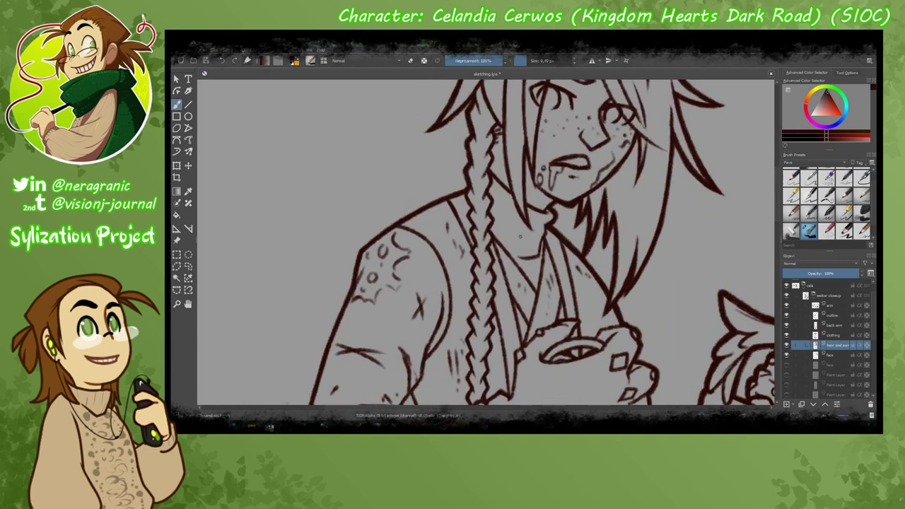
Thicken the sleeve, collar, belt and skirt lines on the clothing layer to separate the overlapping elements.
key(Page_Up)
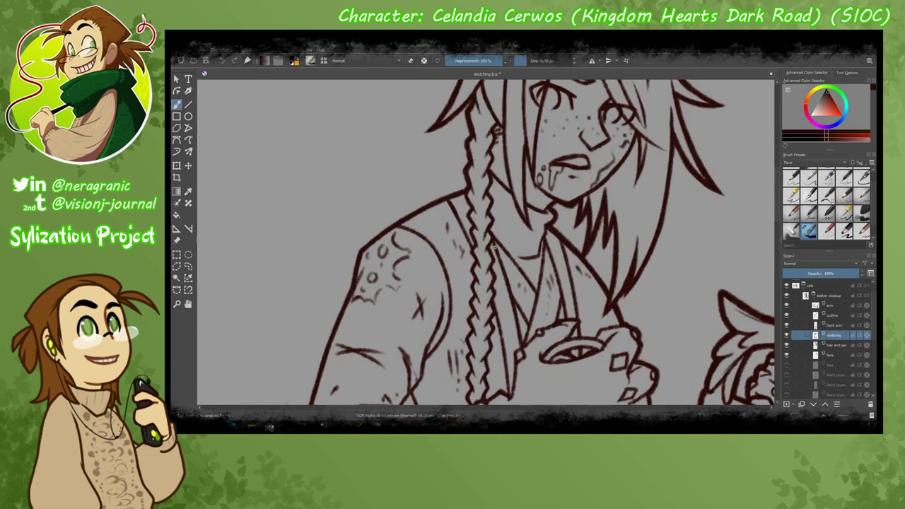
scroll(520, 231, down, 2)
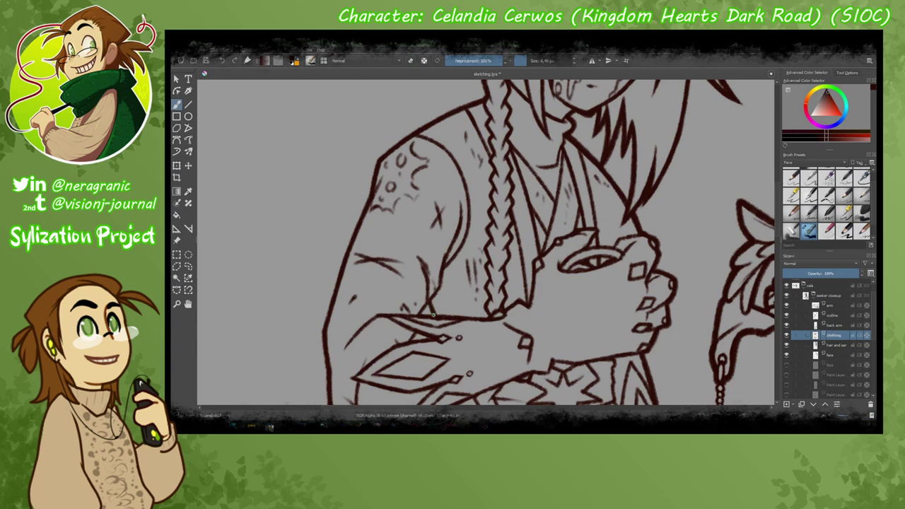
drag(433, 314, 497, 252)
key(Page_Down)
key(Page_Down)
drag(539, 321, 621, 320)
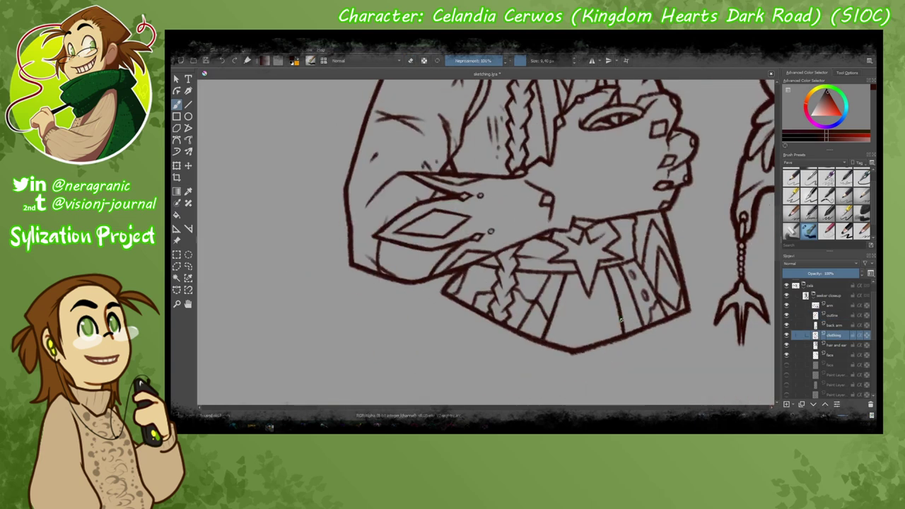
drag(490, 309, 461, 348)
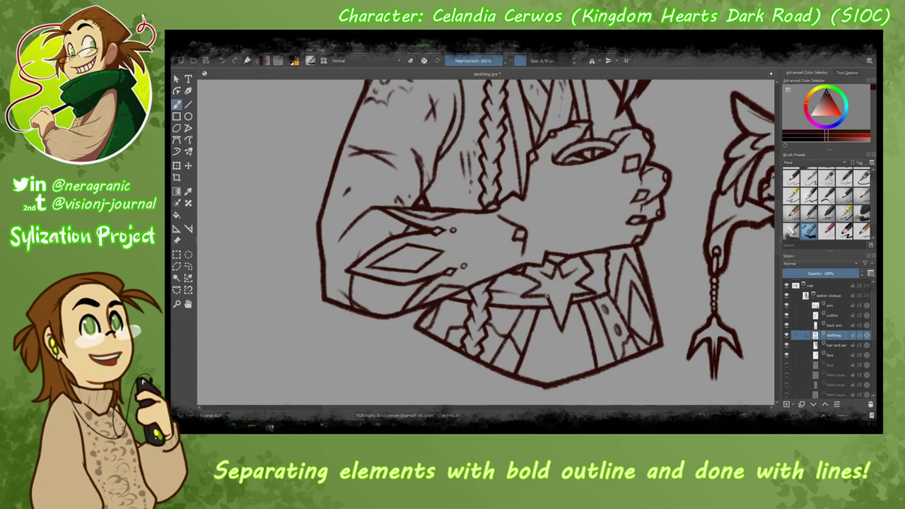
drag(625, 256, 637, 350)
Add a paint layer in a new "Steward" group, hide the seeker closeup group and show the sketches group.
scroll(625, 283, up, 5)
key(minus)
key(minus)
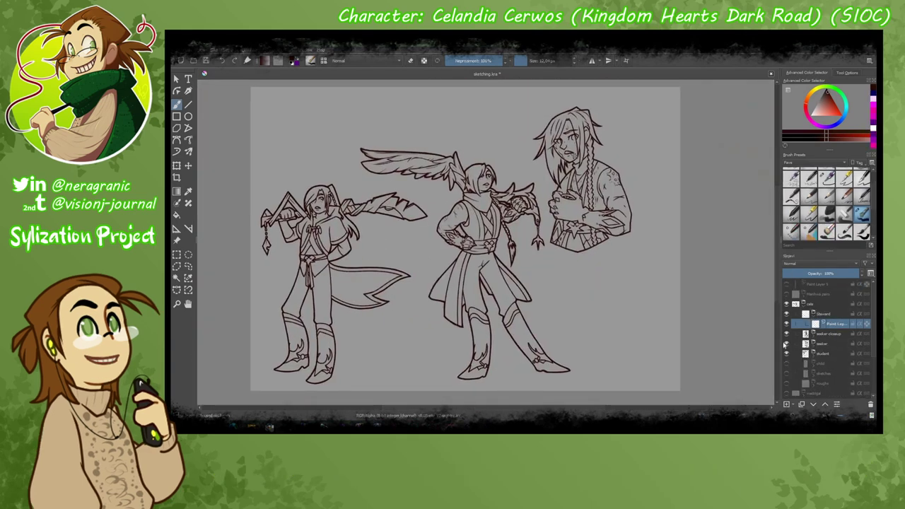
click(786, 375)
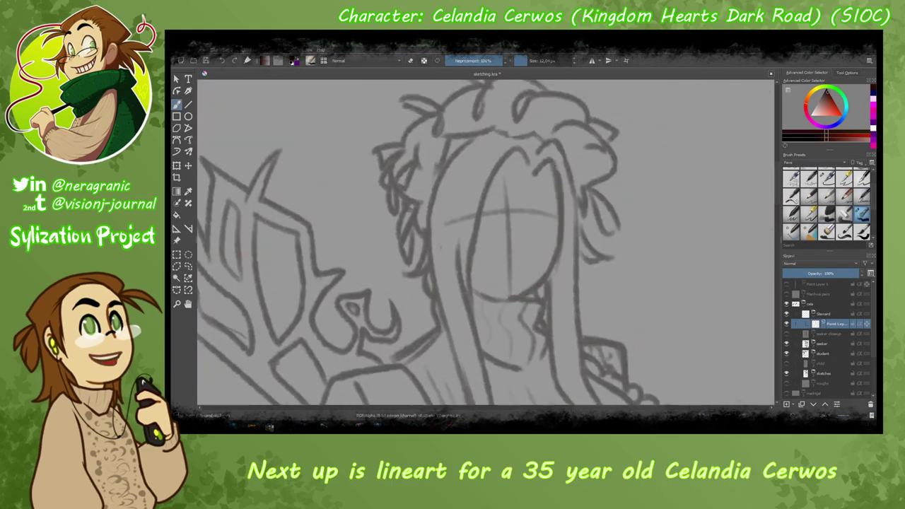
Ink the Steward figure's head outline, jaw and ear over the sketch, and start the side of the neck.
mouse_move(559, 166)
mouse_down()
mouse_move(508, 303)
mouse_move(466, 287)
mouse_move(442, 212)
mouse_up()
mouse_move(474, 136)
mouse_down()
mouse_move(552, 145)
mouse_move(429, 233)
mouse_up()
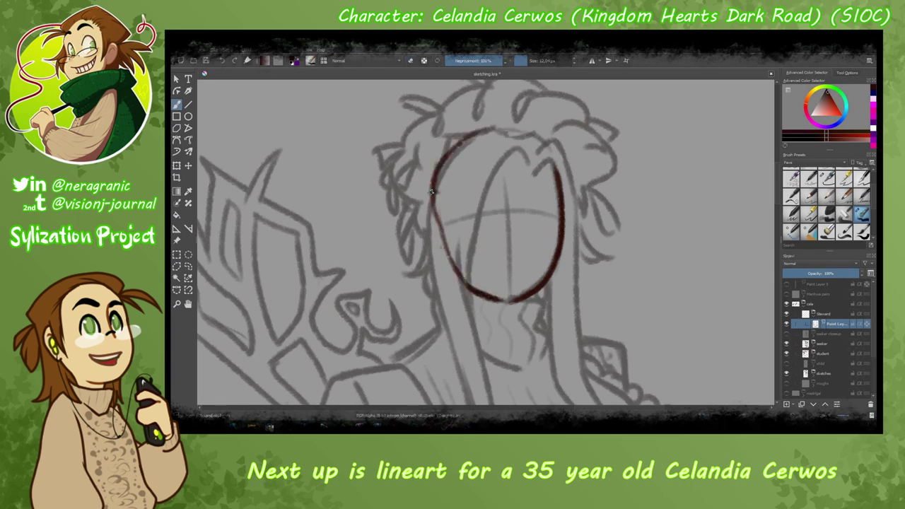
drag(428, 190, 450, 261)
drag(565, 187, 570, 241)
key(ctrl+z)
drag(450, 254, 461, 320)
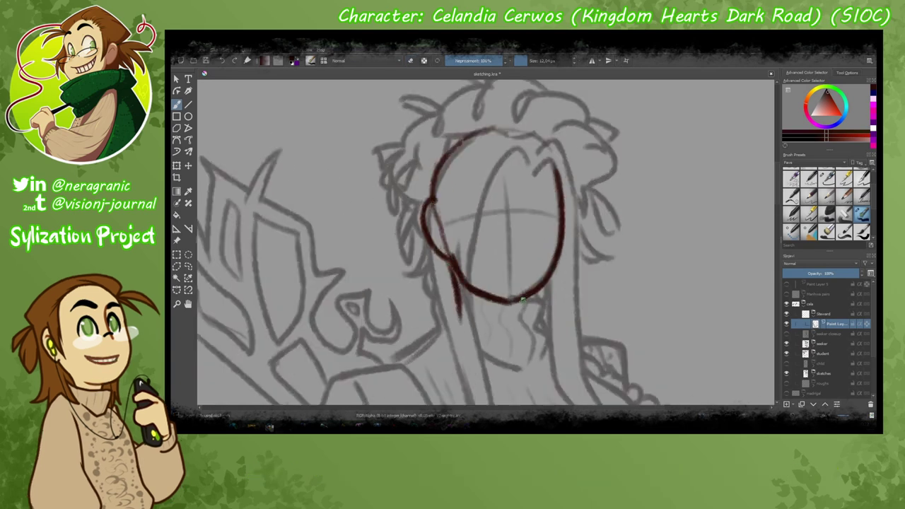
Ink the Steward figure's neck, both shoulders and the start of the upper arm over the sketch.
key(minus)
drag(467, 284, 421, 327)
mouse_move(511, 301)
mouse_down()
mouse_move(579, 322)
mouse_move(587, 352)
mouse_up()
key(ctrl+z)
drag(452, 310, 364, 375)
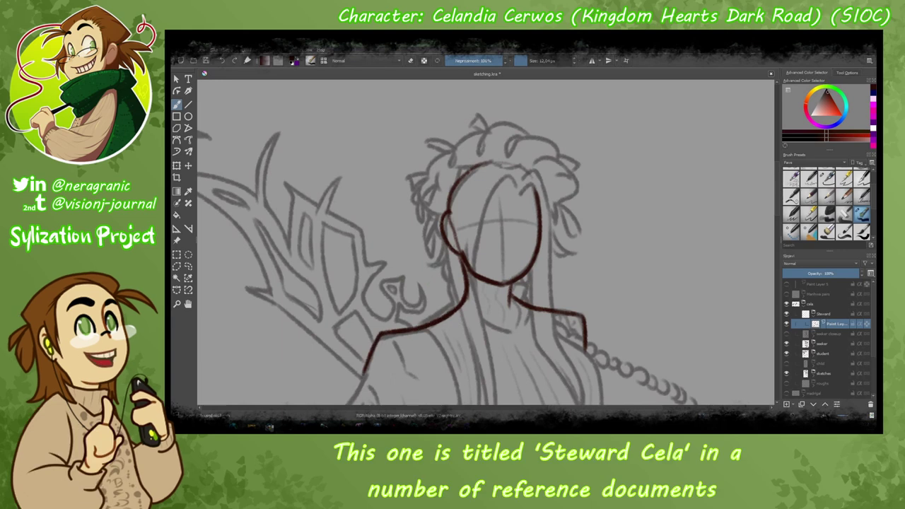
Close the crown of the Steward figure's head outline and clean up the overlapping lines around the ear.
drag(446, 212, 536, 205)
key(e)
drag(453, 233, 459, 213)
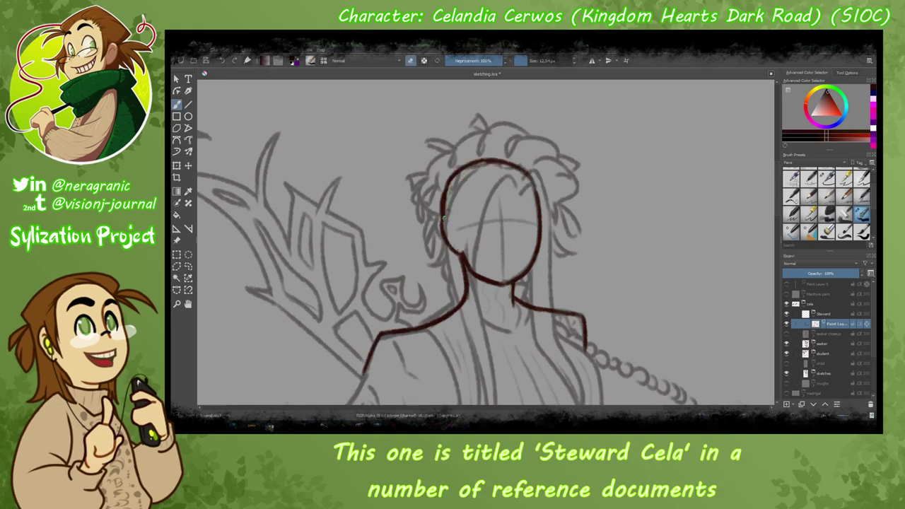
key(e)
key(e)
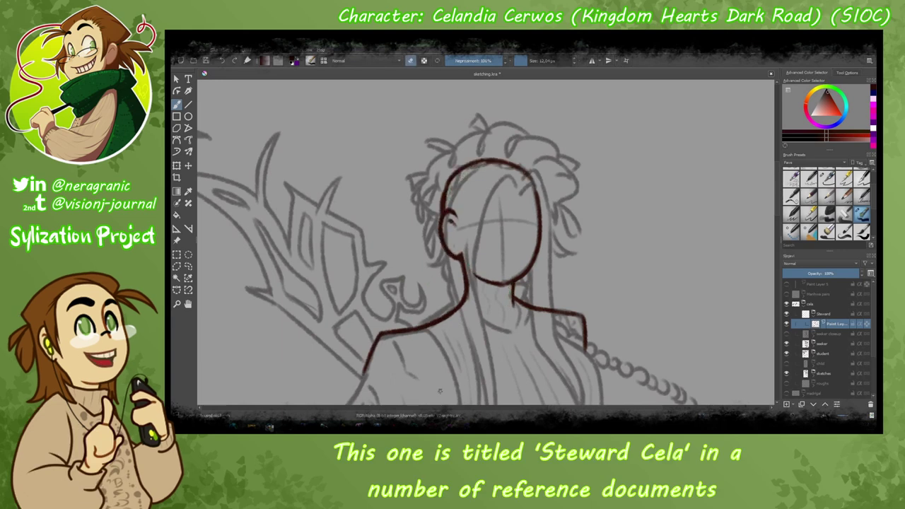
drag(512, 167, 538, 217)
Ink both edges of the Steward's bent upper arm and the side of the waist below the armpit.
key(plus)
drag(471, 194, 440, 266)
drag(457, 232, 381, 344)
drag(462, 284, 520, 334)
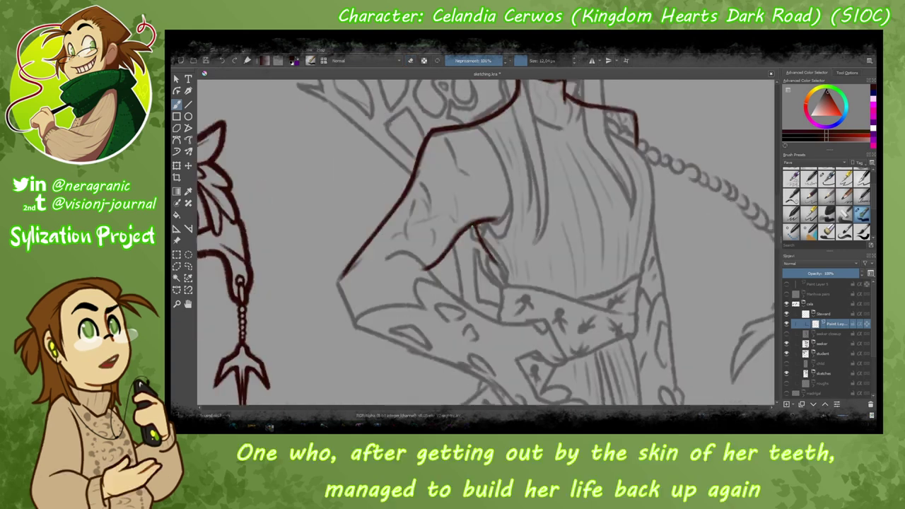
key(ctrl+z)
drag(464, 190, 508, 286)
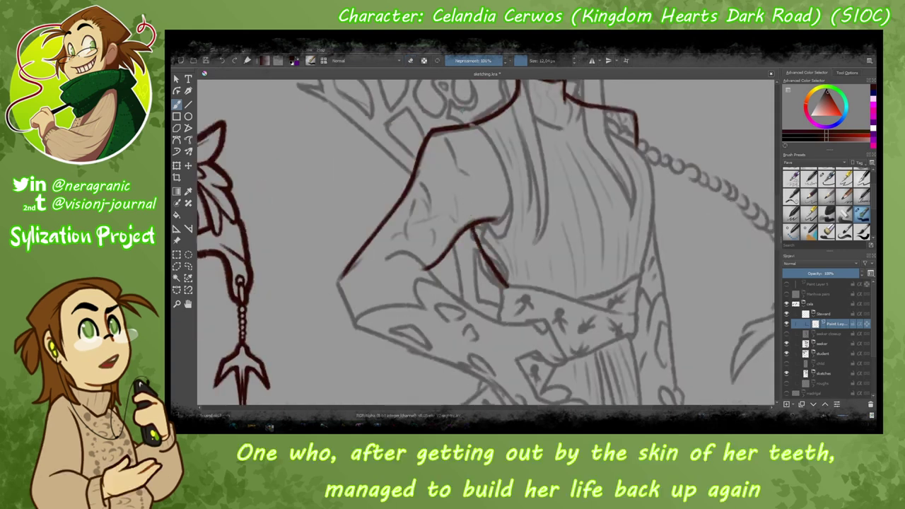
Ink the curved armhole seam and the small folds under the Steward's bent arm.
drag(473, 126, 504, 242)
drag(470, 239, 486, 266)
key(ctrl+z)
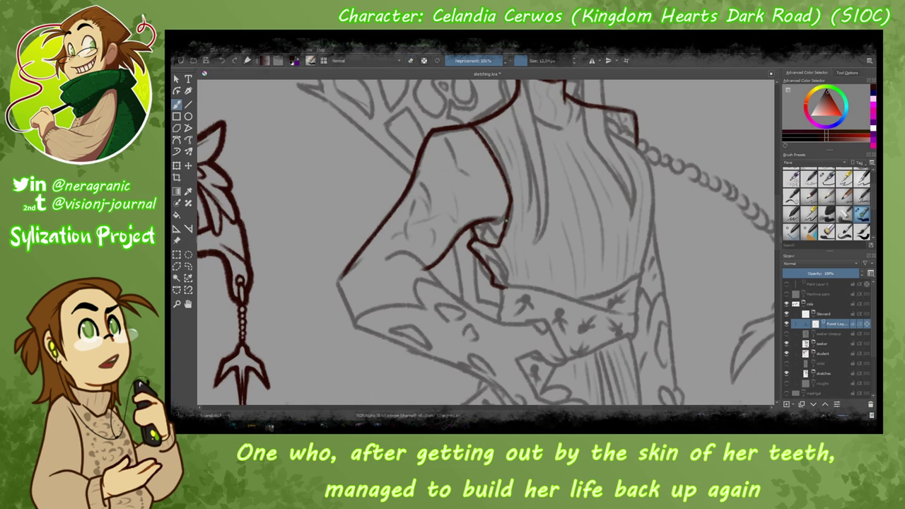
Ink the Steward's collarbones and the far side of the torso from the shoulder down to the waist.
drag(428, 239, 418, 313)
drag(450, 239, 355, 214)
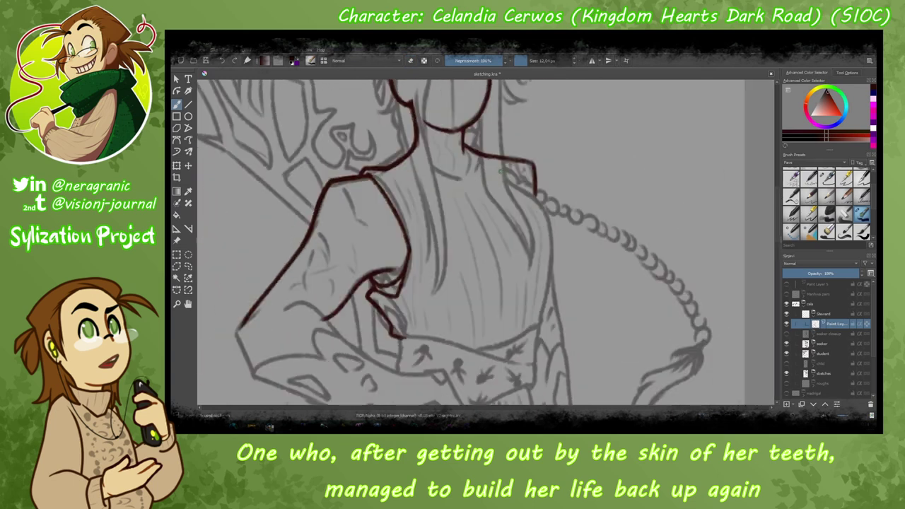
mouse_move(431, 147)
mouse_down()
mouse_move(467, 187)
mouse_move(499, 172)
mouse_move(532, 191)
mouse_up()
key(ctrl+z)
key(ctrl+z)
drag(527, 154, 433, 181)
scroll(433, 181, up, 2)
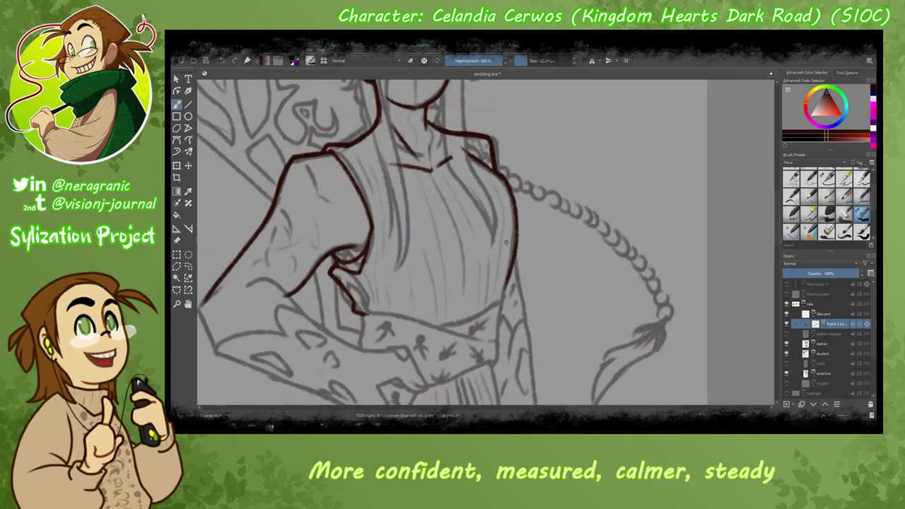
Ink the Steward's elbow, forearm and waistband edges over the sketch.
drag(249, 374, 341, 279)
scroll(442, 245, up, 2)
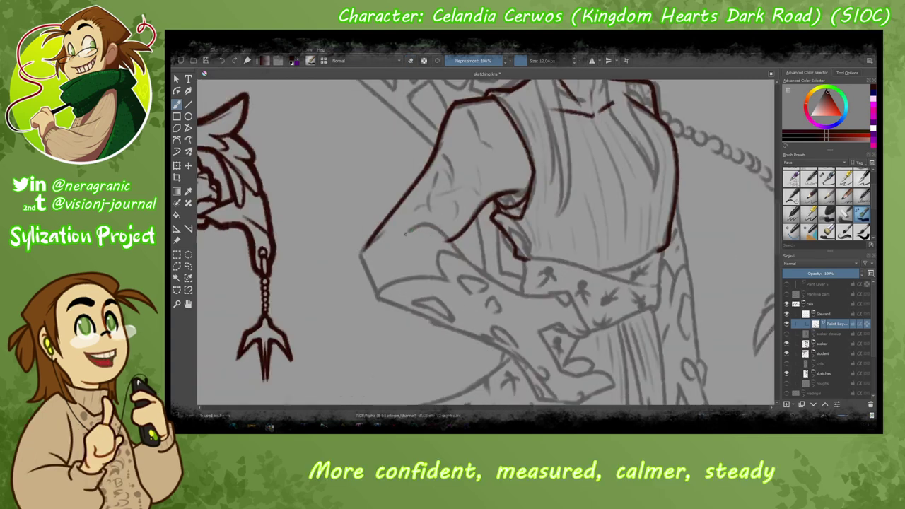
drag(380, 301, 525, 348)
mouse_move(370, 373)
mouse_down()
mouse_move(281, 364)
mouse_move(295, 329)
mouse_up()
mouse_move(437, 248)
mouse_down()
mouse_move(575, 240)
mouse_move(427, 247)
mouse_up()
scroll(486, 245, down, 3)
scroll(486, 245, up, 3)
scroll(481, 242, down, 3)
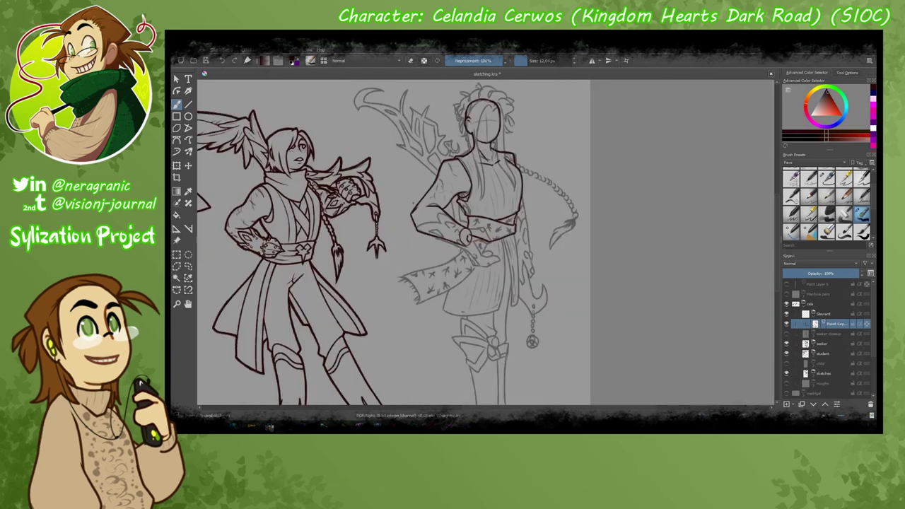
Add a paint layer in the Steward group and ink the first long hip and leg lines on it.
scroll(480, 242, up, 3)
mouse_move(527, 140)
mouse_down()
mouse_move(442, 315)
mouse_move(443, 332)
mouse_up()
drag(527, 163, 524, 353)
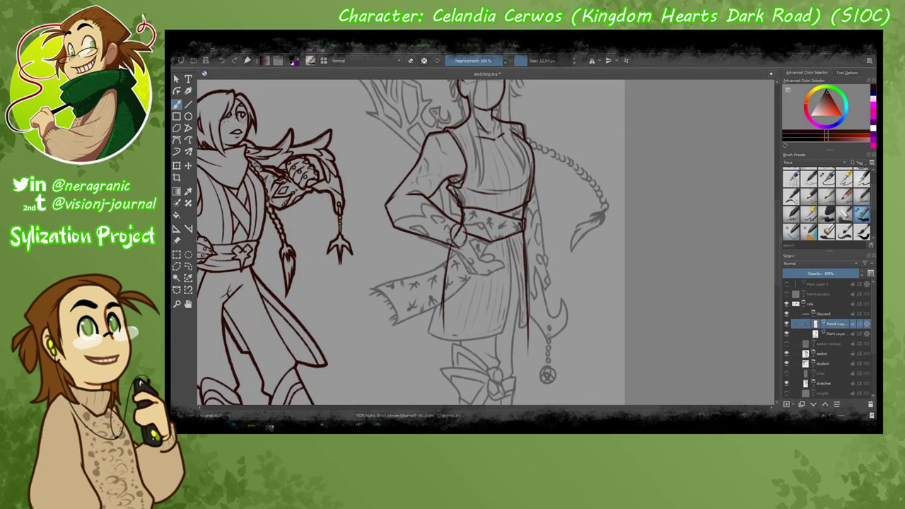
drag(495, 283, 485, 214)
scroll(486, 243, up, 2)
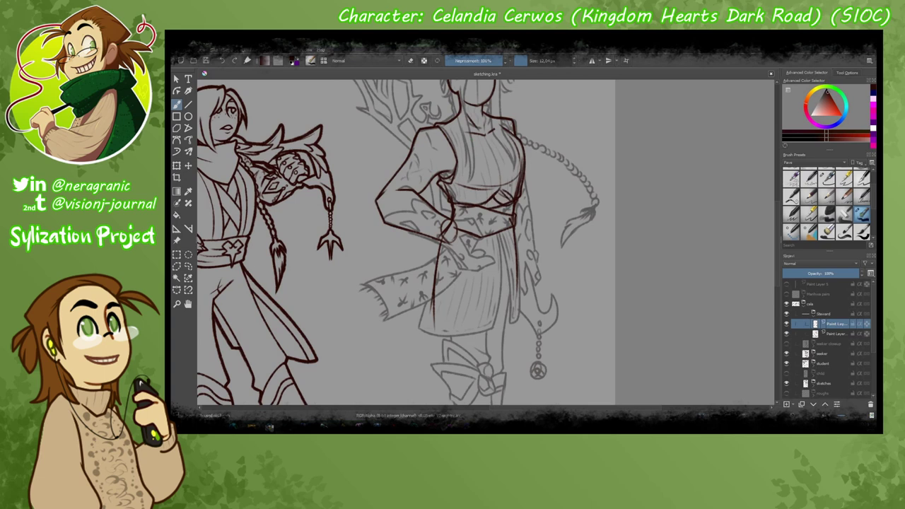
Draw the Steward's hips, crotch, thighs and knee lines under the skirt, erasing stray strokes.
mouse_move(452, 126)
mouse_down()
mouse_move(446, 180)
mouse_move(523, 187)
mouse_up()
mouse_move(456, 227)
mouse_down()
mouse_move(509, 244)
mouse_move(509, 200)
mouse_move(468, 249)
mouse_up()
drag(524, 211, 511, 325)
drag(474, 231, 469, 304)
drag(471, 271, 515, 331)
mouse_move(476, 200)
mouse_down()
mouse_move(463, 283)
mouse_move(519, 208)
mouse_move(509, 333)
mouse_up()
key(e)
key(e)
mouse_move(473, 184)
mouse_down()
mouse_move(525, 212)
mouse_move(469, 276)
mouse_up()
drag(524, 214, 516, 311)
drag(474, 205, 471, 287)
drag(495, 241, 478, 244)
mouse_move(523, 192)
mouse_down()
mouse_move(514, 311)
mouse_move(491, 216)
mouse_up()
drag(458, 225, 466, 309)
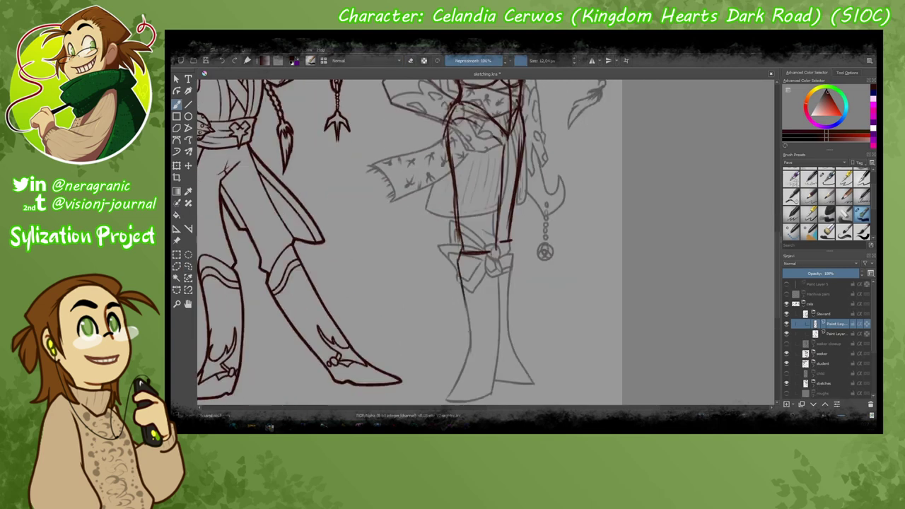
Ink both of the Steward's lower legs from the knees to the ankles and outline the near foot.
drag(464, 256, 468, 354)
drag(502, 249, 500, 355)
scroll(481, 240, up, 2)
scroll(481, 241, up, 3)
mouse_move(428, 173)
mouse_down()
mouse_move(417, 279)
mouse_move(396, 317)
mouse_up()
drag(488, 332, 473, 80)
drag(491, 209, 478, 317)
drag(481, 311, 480, 350)
mouse_move(433, 311)
mouse_down()
mouse_move(481, 312)
mouse_move(477, 354)
mouse_up()
Clean up the near foot's outline and redraw the curved line across its ankle.
key(e)
key(e)
mouse_move(406, 360)
mouse_down()
mouse_move(467, 375)
mouse_move(428, 378)
mouse_up()
key(e)
drag(425, 318, 494, 254)
drag(457, 294, 425, 323)
key(e)
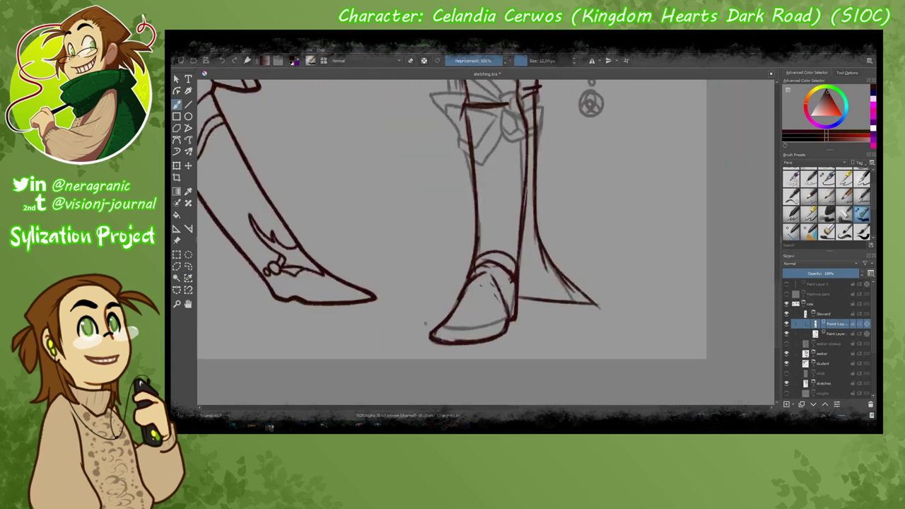
Rework the near shoe's instep, toe and sole lines, erasing the rough construction strokes.
mouse_move(484, 273)
mouse_down()
mouse_move(447, 321)
mouse_move(470, 269)
mouse_up()
key(e)
drag(480, 275, 448, 312)
drag(498, 277, 463, 312)
key(e)
drag(495, 279, 433, 339)
key(e)
mouse_move(495, 344)
mouse_down()
mouse_move(429, 342)
mouse_move(498, 338)
mouse_up()
key(e)
key(e)
mouse_move(498, 300)
mouse_down()
mouse_move(454, 309)
mouse_move(495, 334)
mouse_up()
key(e)
key(e)
drag(511, 316, 503, 336)
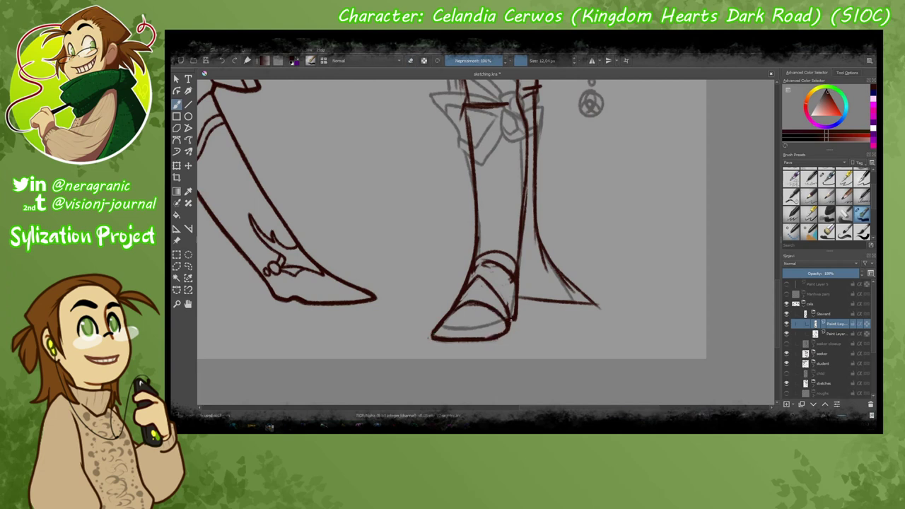
Ink the far shoe's pointed toe, sole and instep, and erase its stray lines.
drag(523, 300, 613, 305)
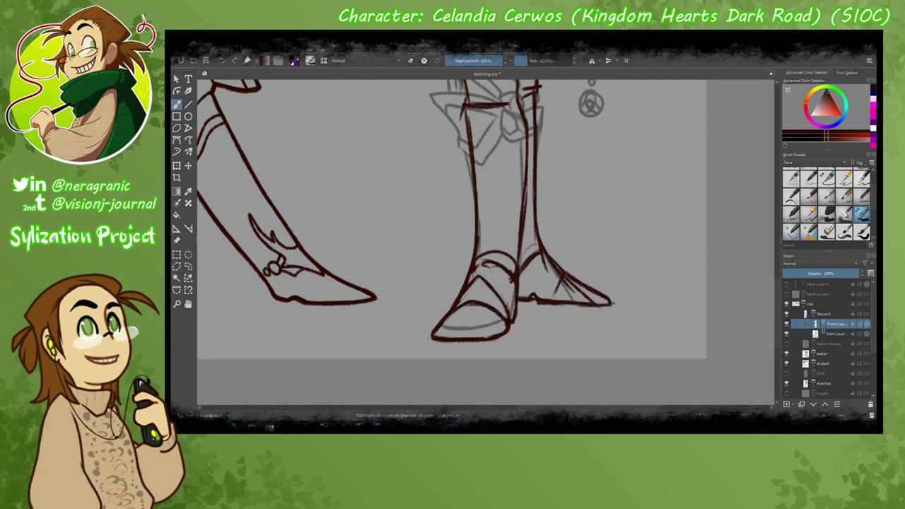
key(e)
drag(552, 276, 608, 304)
key(e)
key(e)
scroll(495, 283, down, 5)
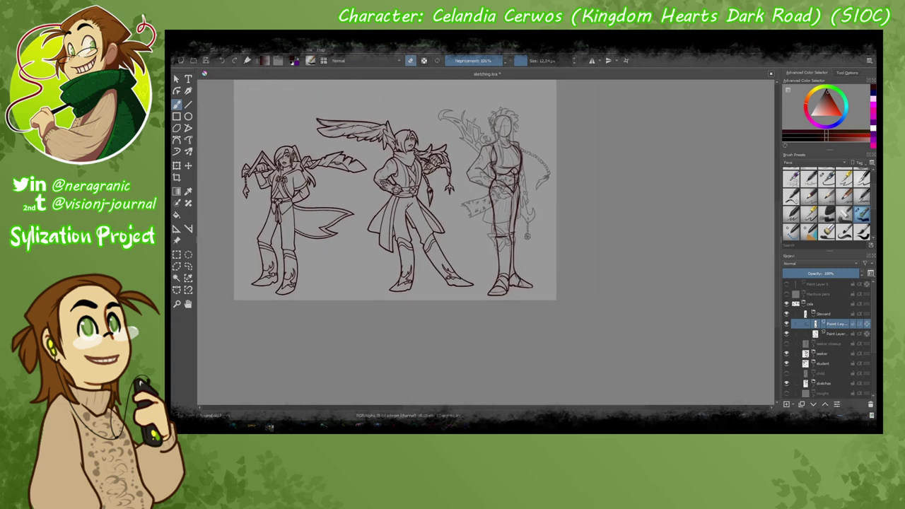
Clear the inked wrist and hand from the body lineart layer and ink the overlapping folds of the waist sash.
scroll(406, 184, up, 6)
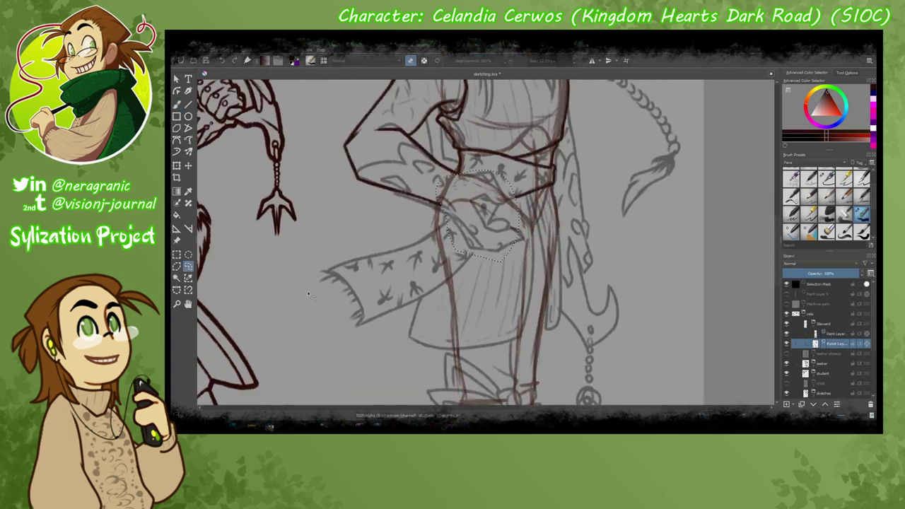
scroll(451, 243, up, 3)
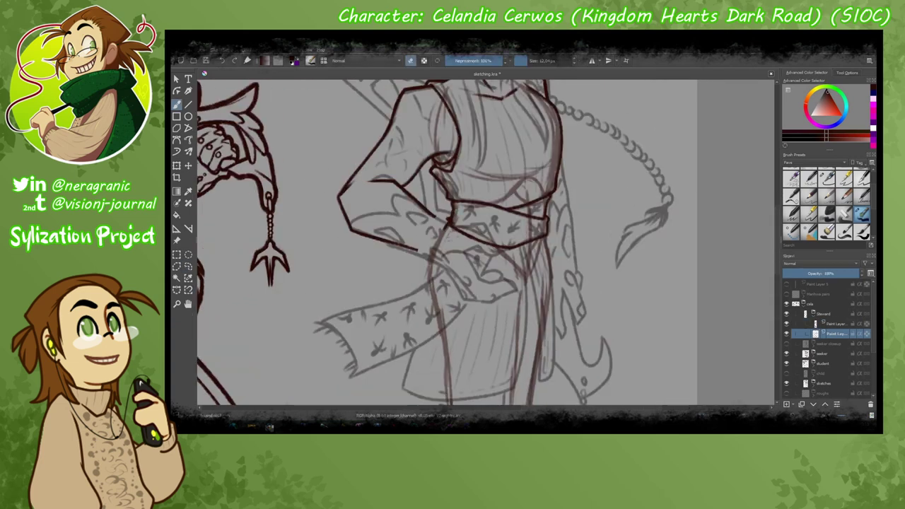
key(e)
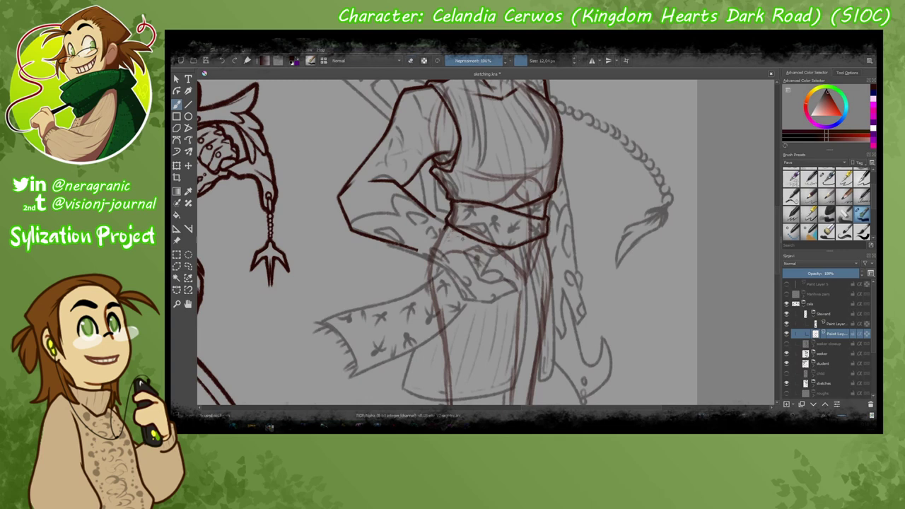
mouse_move(363, 386)
mouse_down()
mouse_move(394, 328)
mouse_move(388, 340)
mouse_move(606, 329)
mouse_move(359, 386)
mouse_move(365, 333)
mouse_up()
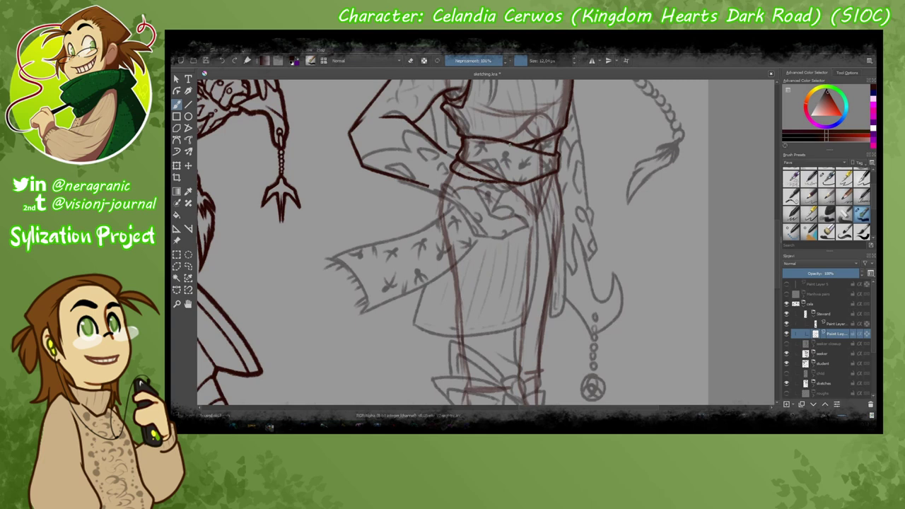
drag(495, 188, 453, 297)
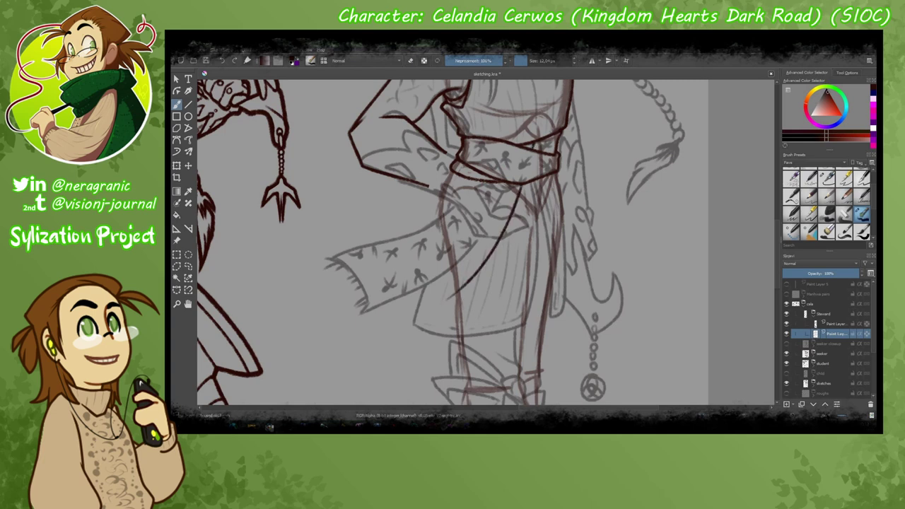
key(ctrl+z)
drag(523, 185, 489, 290)
key(ctrl+z)
mouse_move(360, 294)
mouse_down()
mouse_move(506, 186)
mouse_move(364, 333)
mouse_up()
key(ctrl+z)
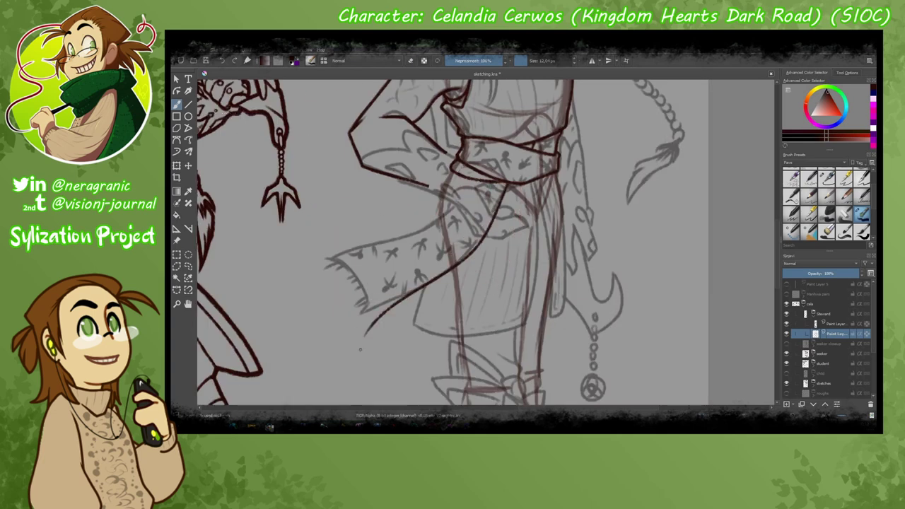
key(ctrl+z)
Ink the scarf tail sweeping back from the sash, with its frayed end.
drag(495, 185, 364, 263)
mouse_move(364, 263)
mouse_down()
mouse_move(385, 310)
mouse_move(495, 212)
mouse_up()
mouse_move(336, 278)
mouse_down()
mouse_move(311, 333)
mouse_move(331, 274)
mouse_up()
Ink the Steward's skirt outline on a separate paint layer and add a dashed stitch line along its hem.
drag(527, 180, 530, 341)
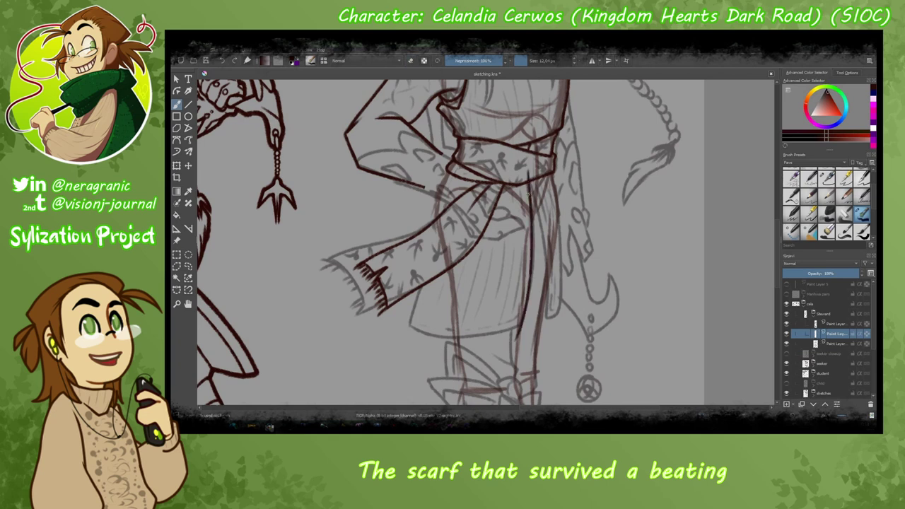
key(ctrl+z)
drag(446, 171, 408, 327)
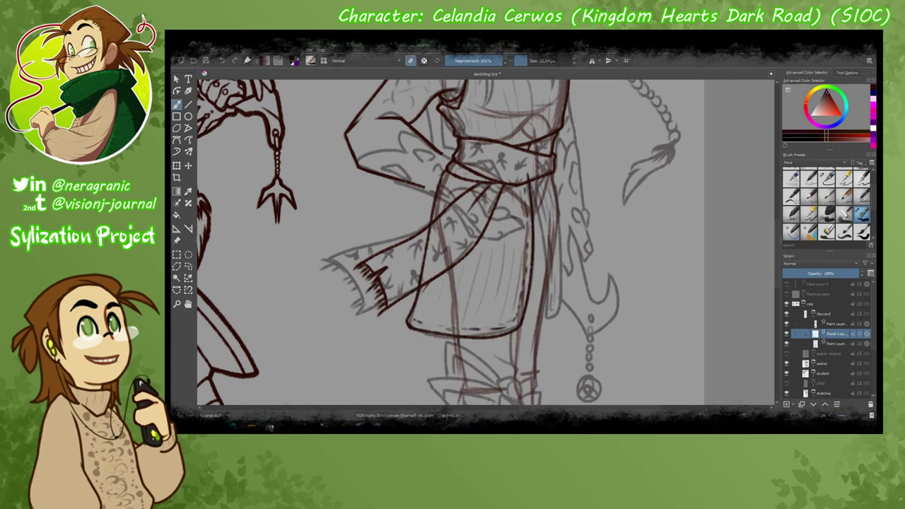
Ink the narrow cloth panel hanging from the sash beside the skirt, including its fold lines.
key(e)
drag(550, 181, 533, 314)
drag(563, 201, 562, 301)
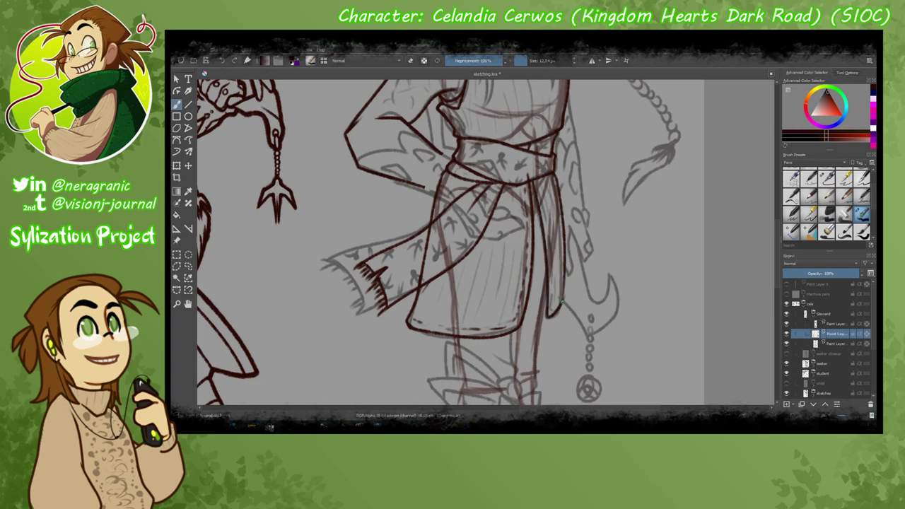
key(e)
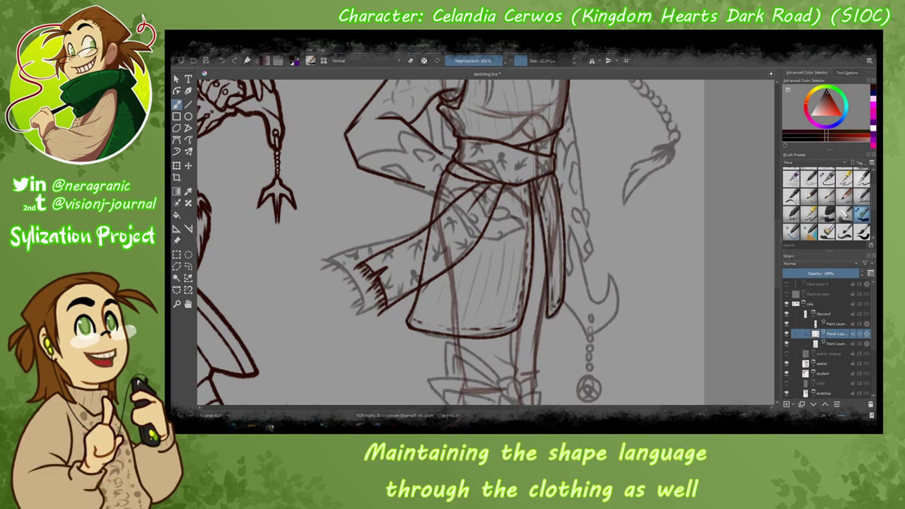
Draw the thin pleat lines running down the skirt from the sash to the hem.
key(e)
mouse_move(512, 194)
mouse_down()
mouse_move(504, 314)
mouse_move(482, 323)
mouse_up()
drag(473, 228, 460, 319)
drag(454, 260, 444, 319)
drag(439, 278, 429, 310)
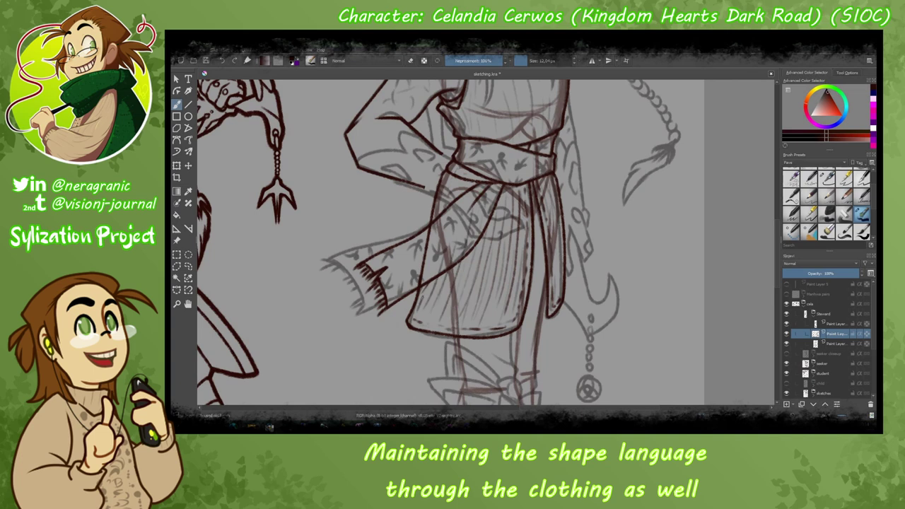
Ink the Steward's high collar and draw fabric fold lines across the chest of the top.
drag(327, 266, 322, 404)
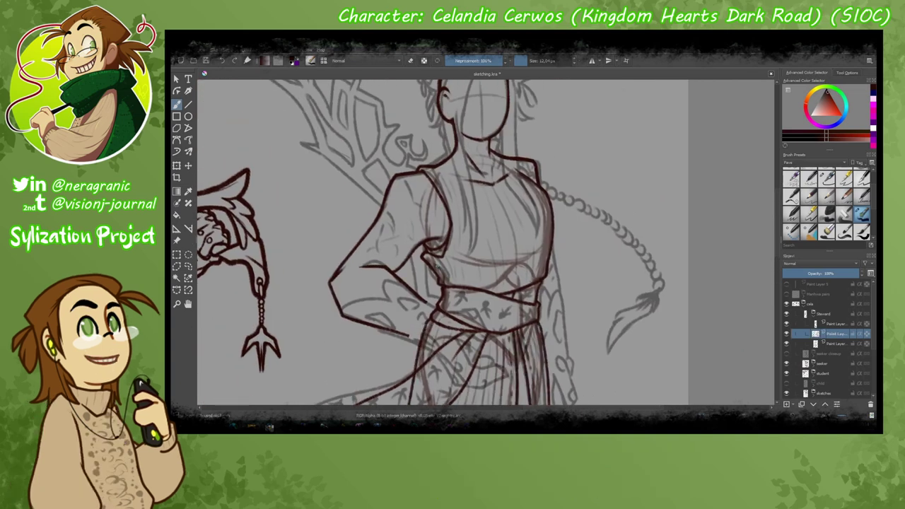
click(786, 343)
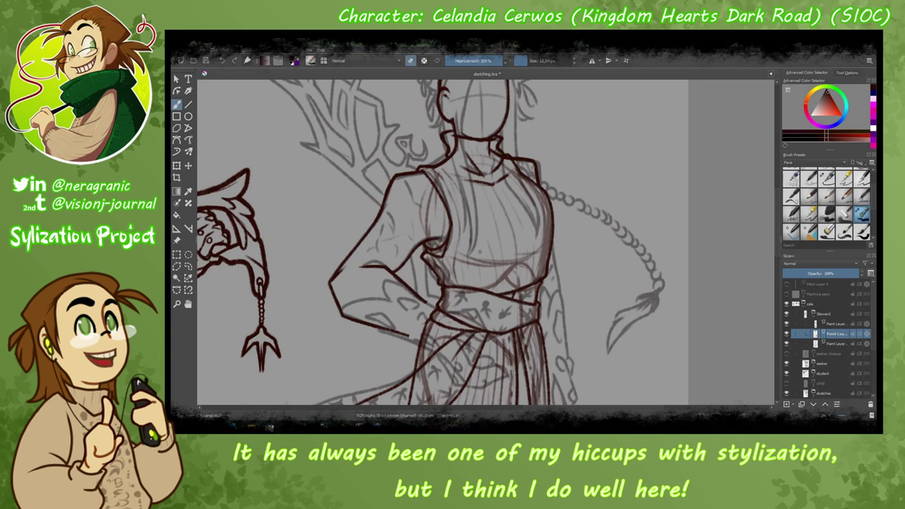
key(e)
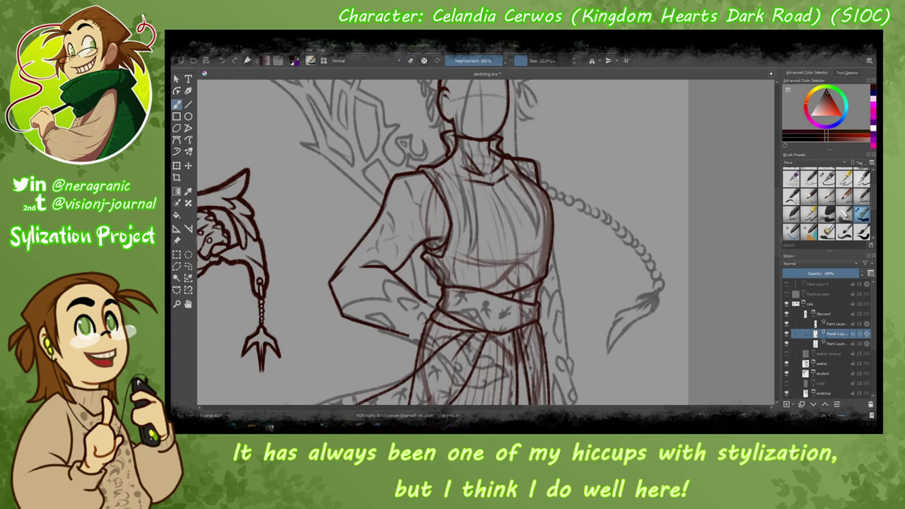
drag(546, 176, 527, 228)
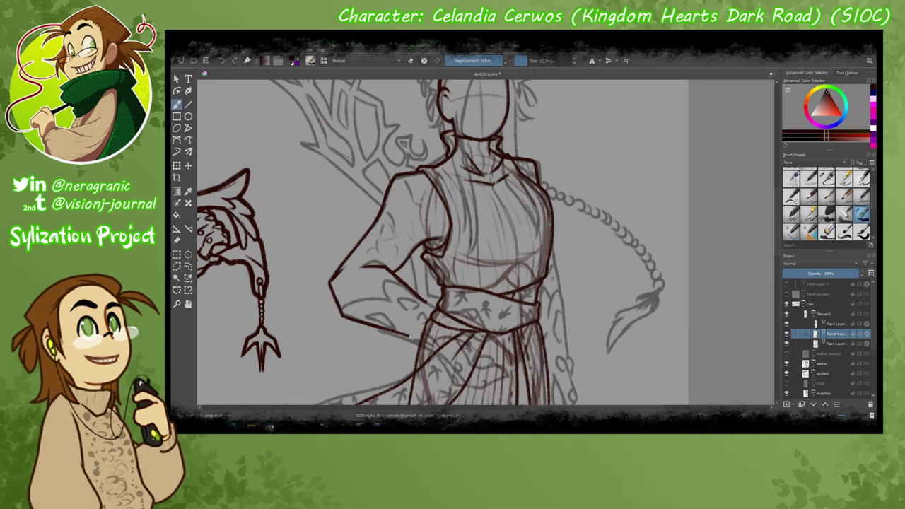
Duplicate the Steward's body lineart layer, hide the original and remove the copy's neck lines covered by the collar.
click(830, 346)
key(ctrl+j)
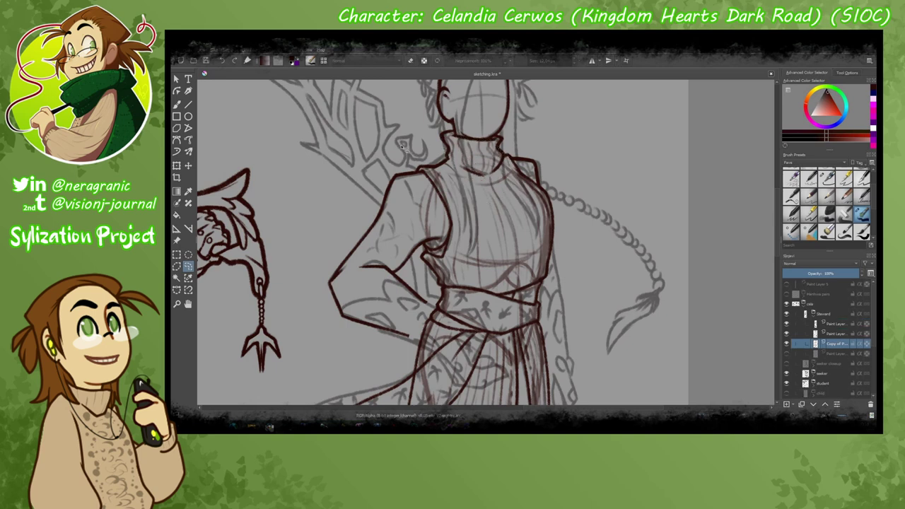
drag(313, 213, 327, 205)
click(788, 337)
drag(333, 318, 367, 254)
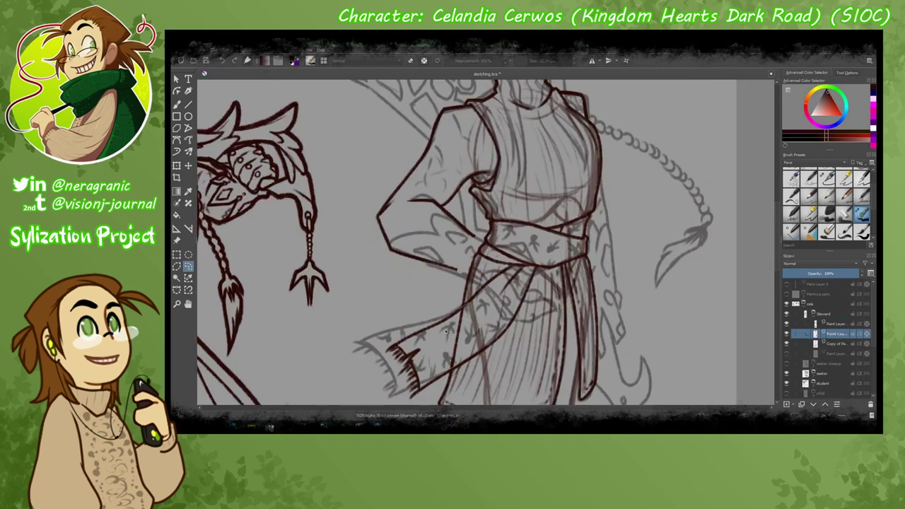
Delete the overlapping lines around the sash and merge the clothing layer into the copied body lineart layer.
mouse_move(495, 311)
mouse_down()
mouse_move(435, 354)
mouse_move(527, 295)
mouse_up()
key(Delete)
scroll(467, 242, down, 1)
key(ctrl+shift+a)
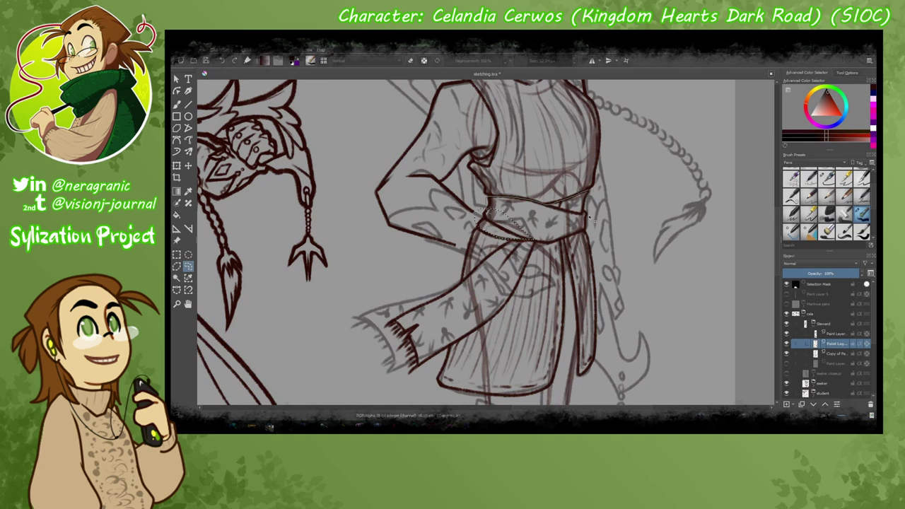
click(787, 344)
click(788, 343)
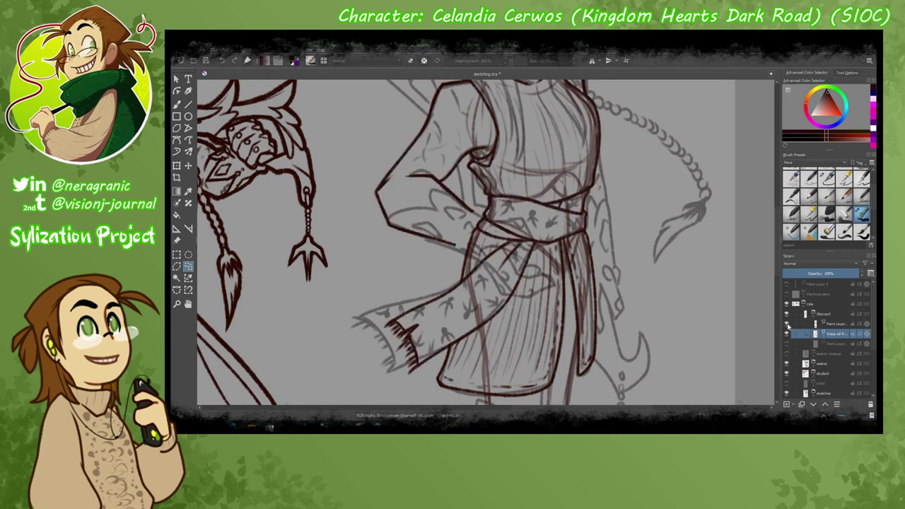
Add a new layer and ink the Steward's thigh lines from beneath the skirt down to the knees.
scroll(353, 307, up, 3)
scroll(353, 307, down, 6)
key(Insert)
key(b)
scroll(396, 318, up, 2)
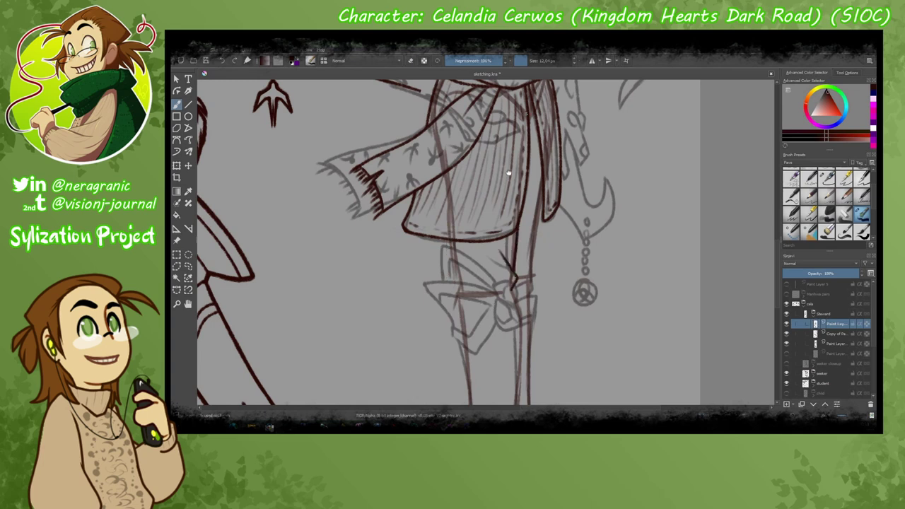
scroll(508, 174, up, 2)
drag(524, 186, 516, 275)
drag(543, 235, 535, 317)
key(ctrl+z)
drag(543, 222, 530, 341)
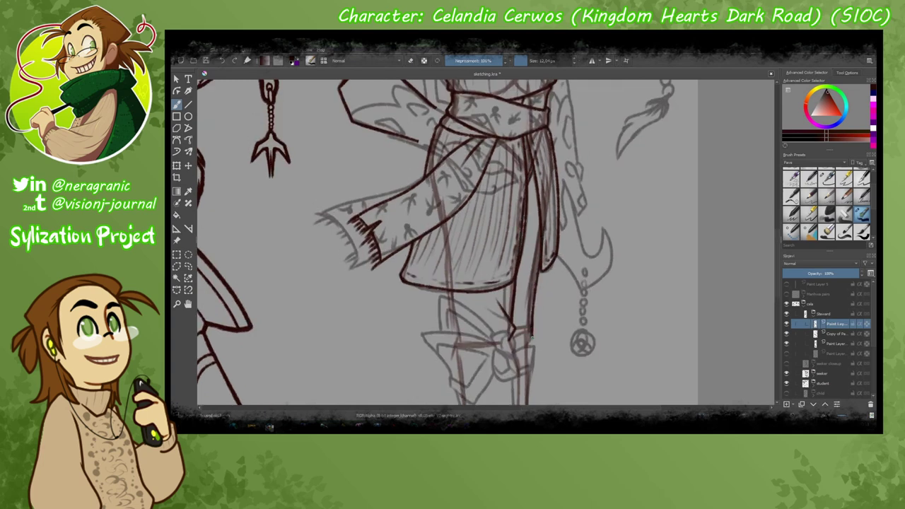
drag(456, 274, 447, 345)
Ink the curved top edge of the front boot at the knee and the boot's outer shin line.
scroll(418, 250, down, 4)
drag(433, 225, 441, 256)
drag(447, 237, 495, 244)
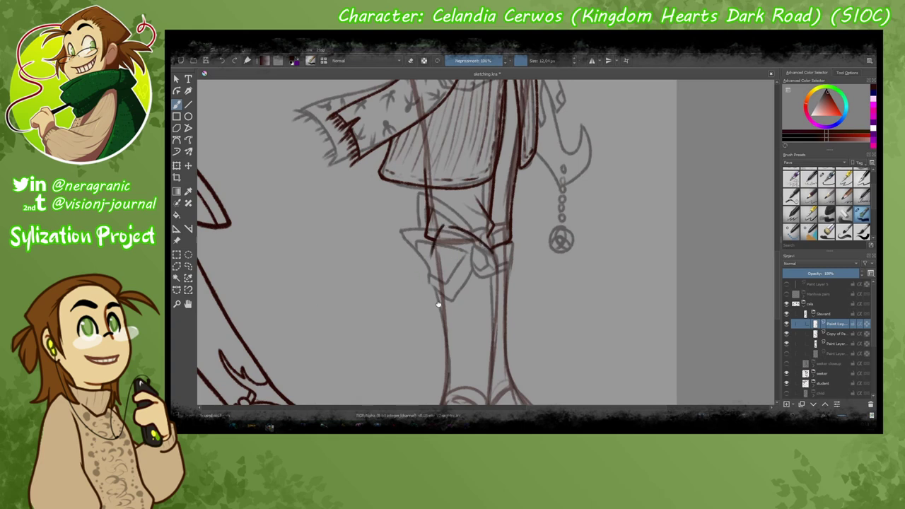
drag(439, 304, 490, 281)
drag(484, 224, 499, 362)
key(ctrl+z)
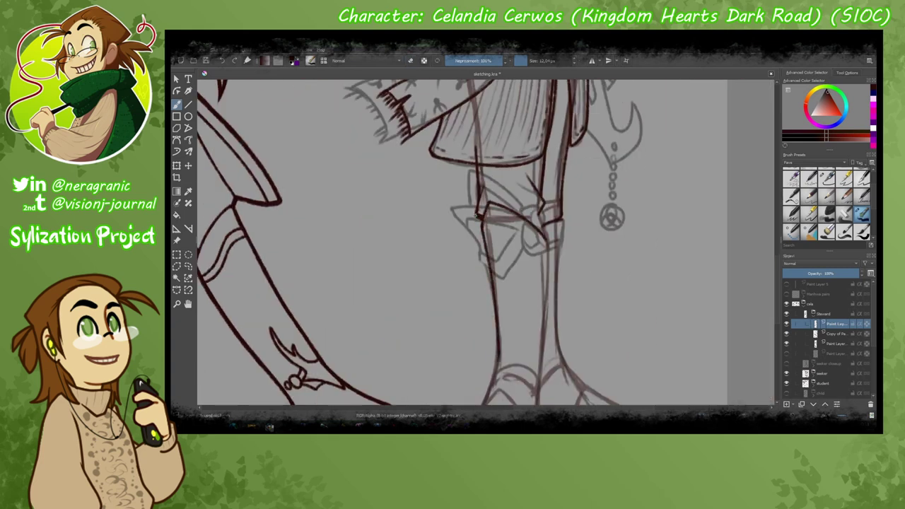
Ink the remaining boot shaft outlines and both pointed feet with their soles.
scroll(467, 240, down, 3)
drag(552, 173, 535, 366)
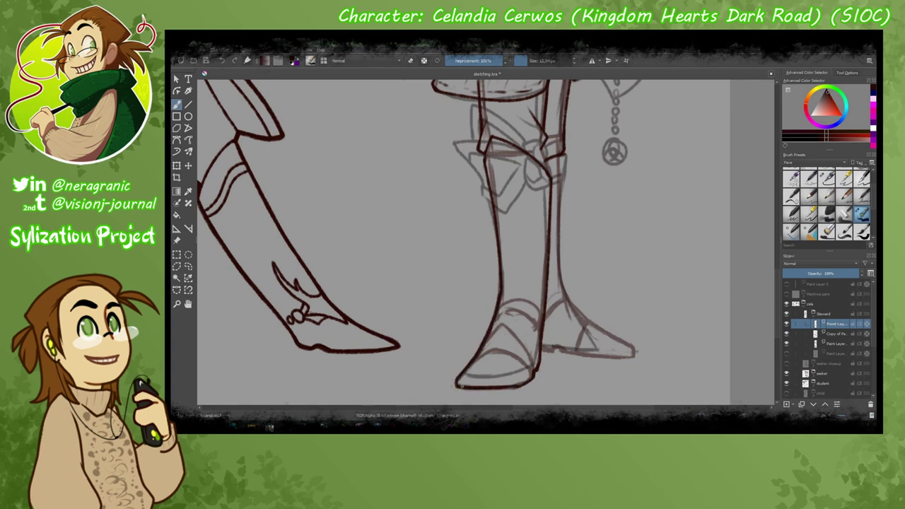
key(ctrl+z)
drag(551, 347, 637, 351)
drag(566, 155, 557, 300)
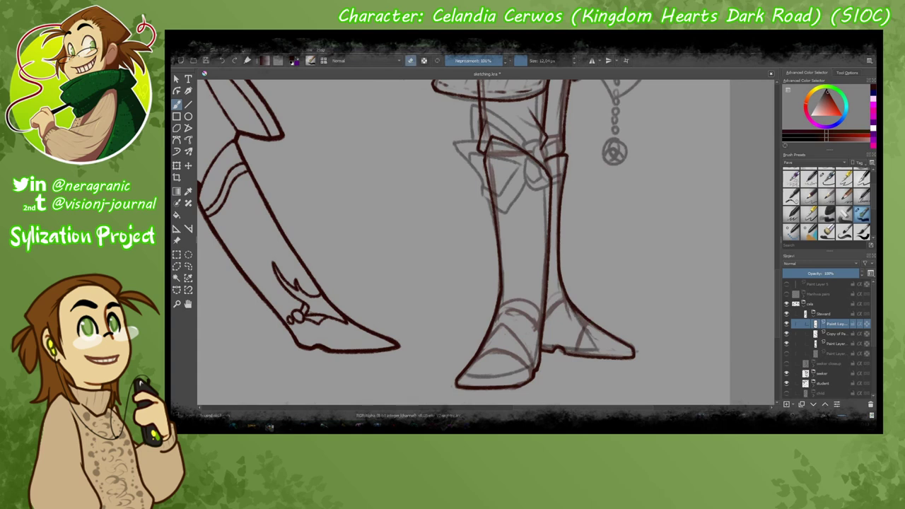
Clean up the leg lines overlapping the skirt and sash, and hide the base body lineart layer.
scroll(520, 294, down, 1)
scroll(453, 283, up, 4)
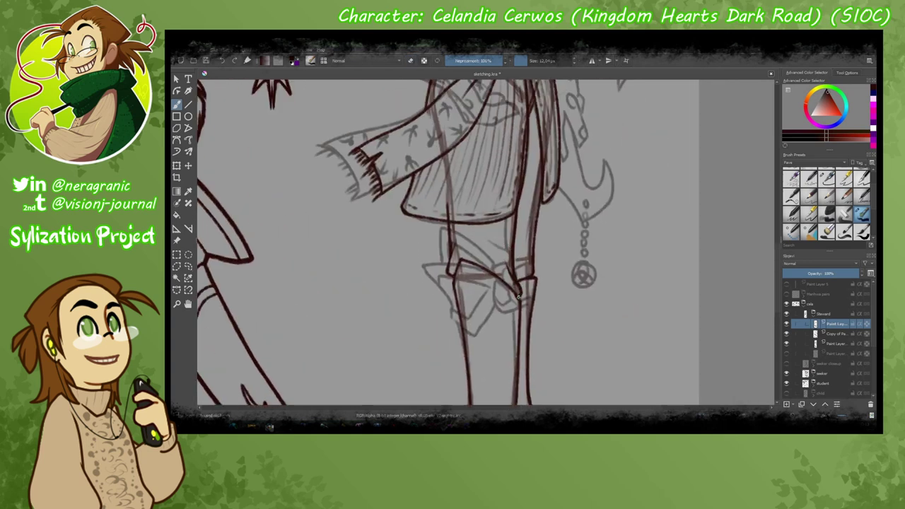
key(ctrl+r)
scroll(527, 276, up, 3)
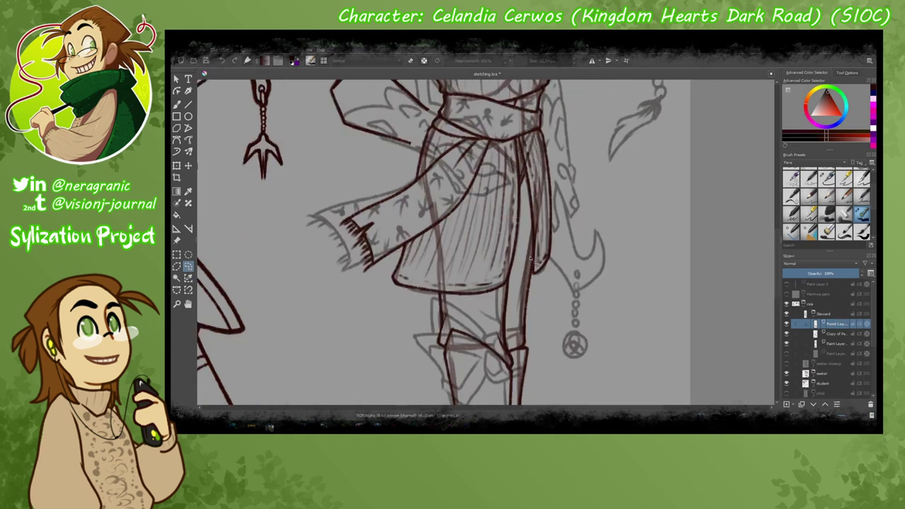
scroll(425, 258, down, 3)
scroll(459, 229, down, 3)
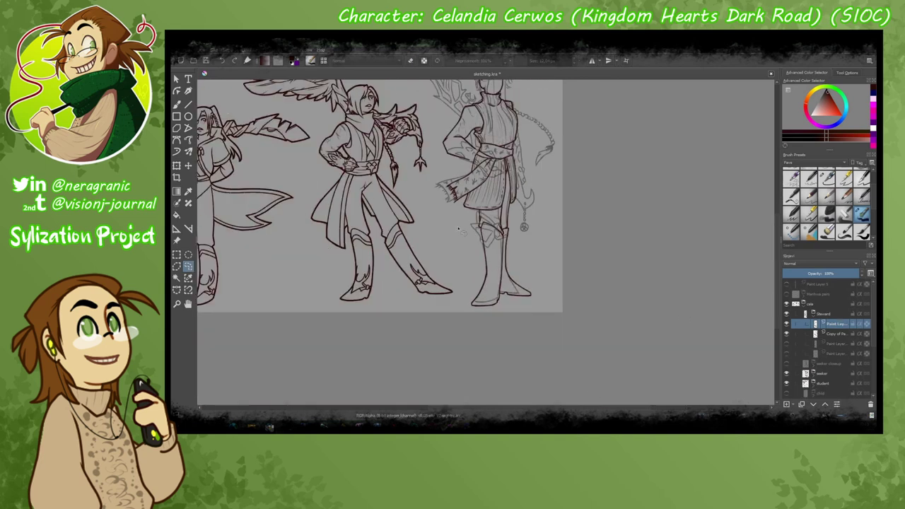
Draw the curved cuff bands below the boot tops on new layers and merge them into the boot lineart.
scroll(459, 229, up, 5)
key(b)
drag(835, 212, 555, 262)
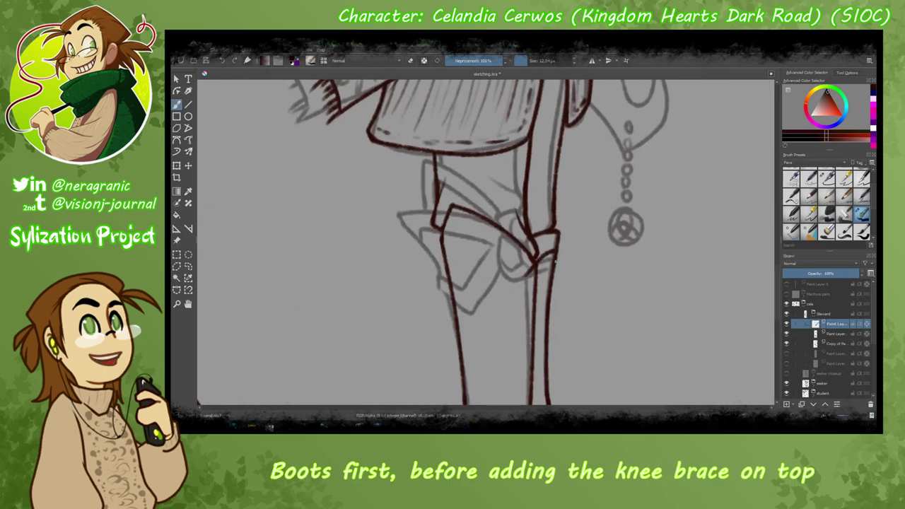
key(Insert)
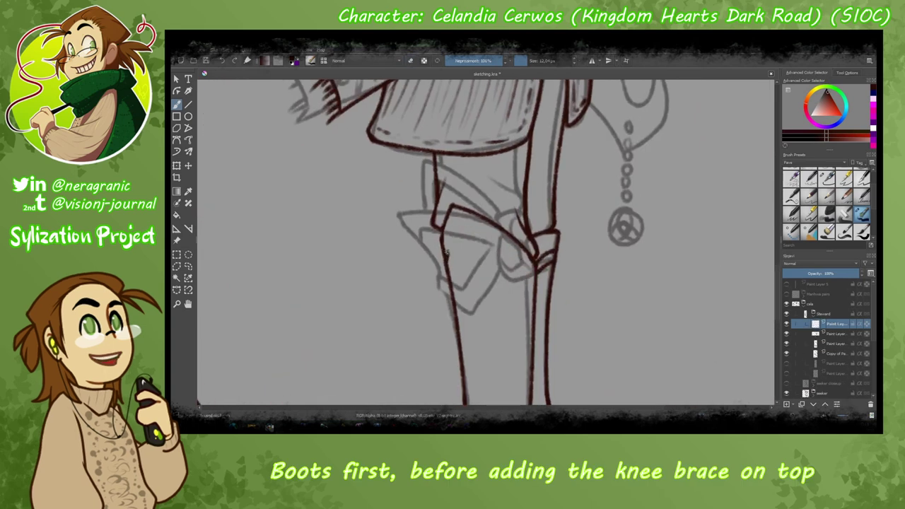
mouse_move(445, 234)
mouse_down()
mouse_move(534, 285)
mouse_move(539, 304)
mouse_move(532, 296)
mouse_up()
key(ctrl+t)
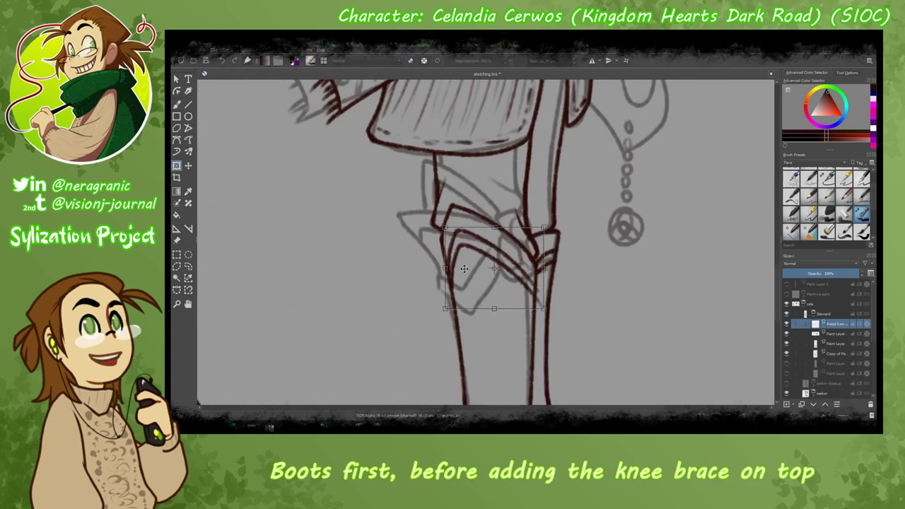
key(b)
key(ctrl+e)
key(ctrl+e)
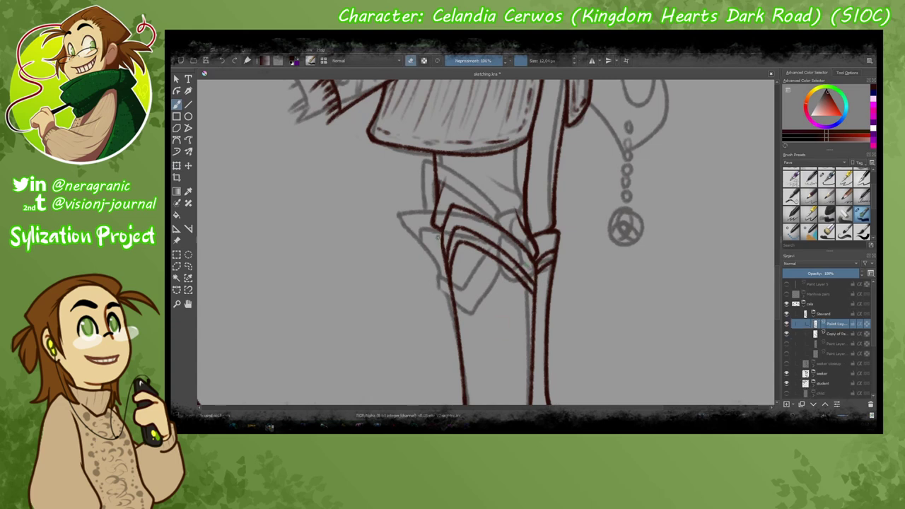
Add a new layer and draw the double-lined, V-shaped lower edge of the front knee brace plate.
scroll(487, 243, down, 3)
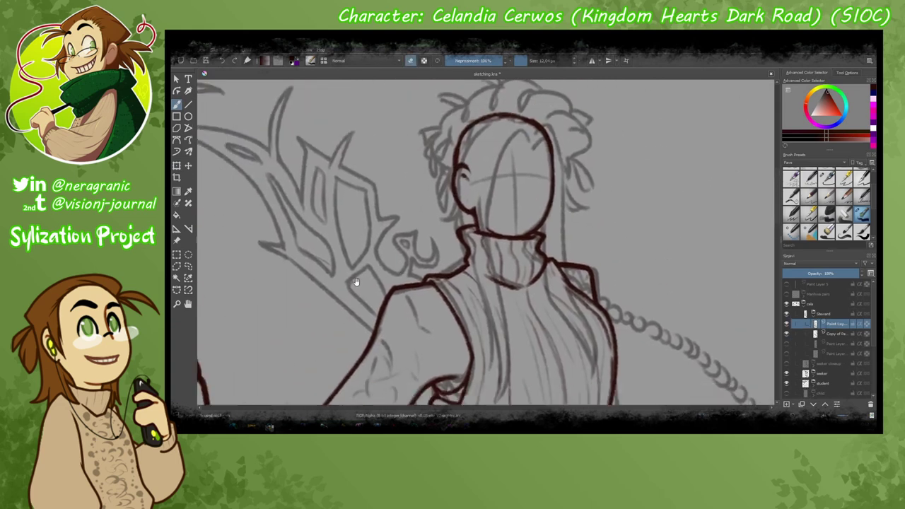
scroll(428, 201, up, 3)
scroll(452, 227, up, 2)
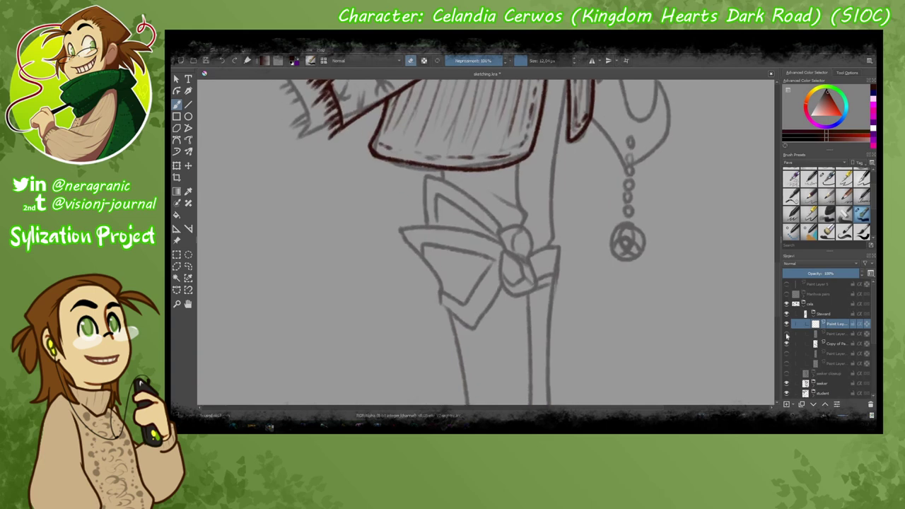
drag(439, 233, 559, 251)
drag(423, 177, 426, 226)
key(ctrl+z)
mouse_move(525, 268)
mouse_down()
mouse_move(511, 308)
mouse_move(471, 346)
mouse_up()
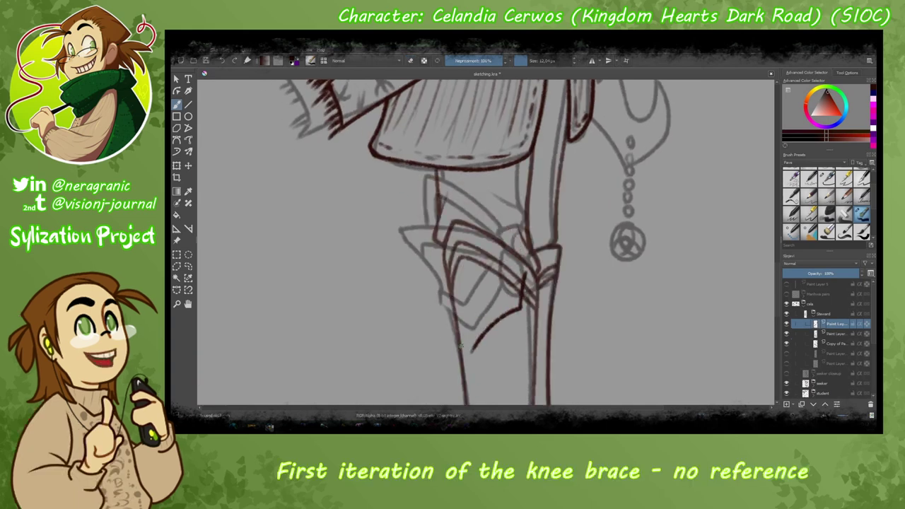
mouse_move(444, 304)
mouse_down()
mouse_move(470, 333)
mouse_move(520, 273)
mouse_up()
key(e)
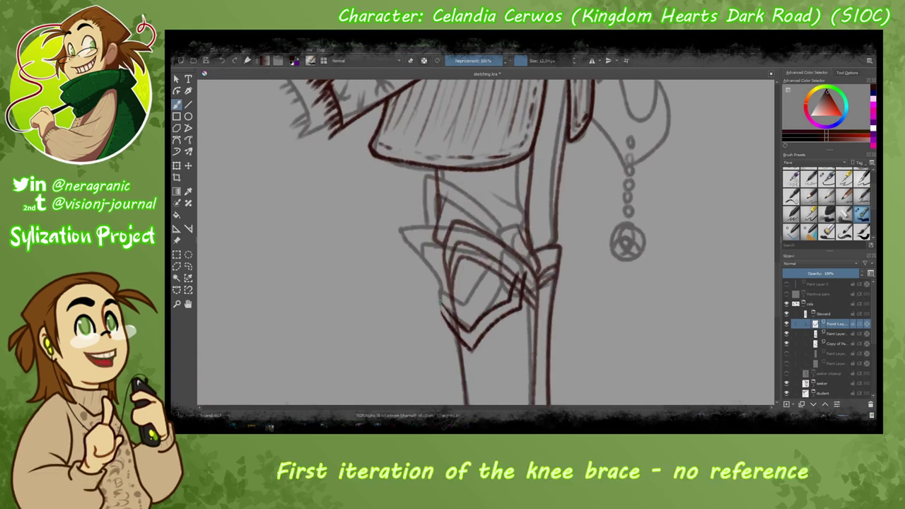
mouse_move(442, 302)
mouse_down()
mouse_move(452, 332)
mouse_move(465, 336)
mouse_up()
key(e)
key(e)
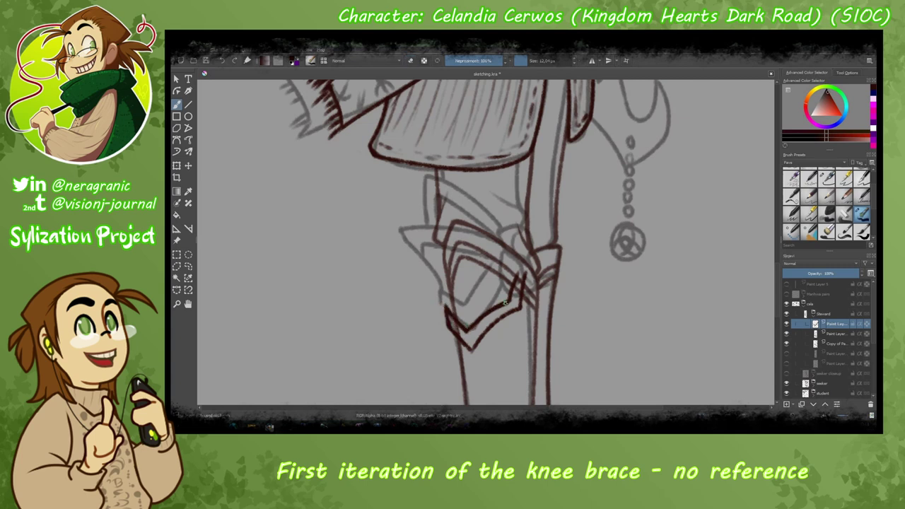
Close the front knee brace plate with a pointed, double-lined upper outline reaching up towards the skirt.
drag(444, 306, 453, 333)
key(ctrl+z)
mouse_move(519, 274)
mouse_down()
mouse_move(424, 312)
mouse_move(438, 260)
mouse_up()
key(ctrl+z)
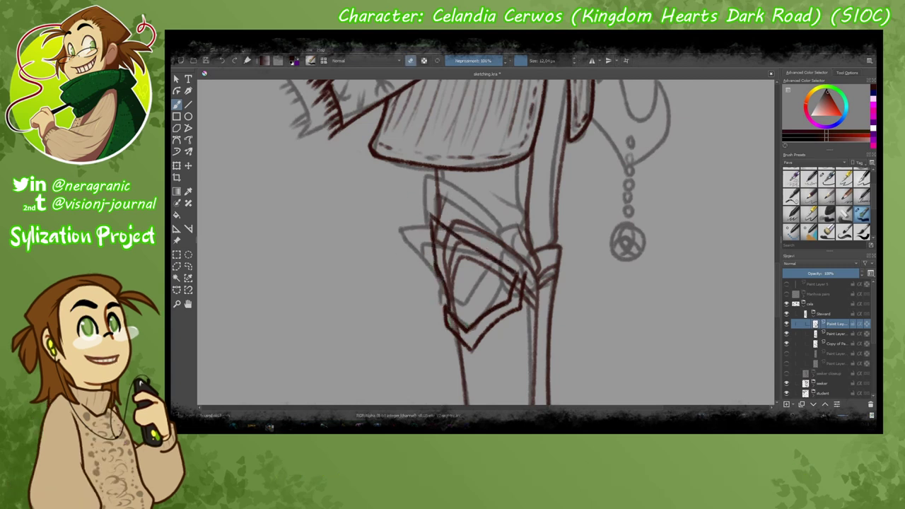
key(e)
drag(429, 205, 437, 274)
key(e)
mouse_move(524, 271)
mouse_down()
mouse_move(427, 198)
mouse_move(430, 256)
mouse_up()
key(e)
drag(424, 197, 428, 259)
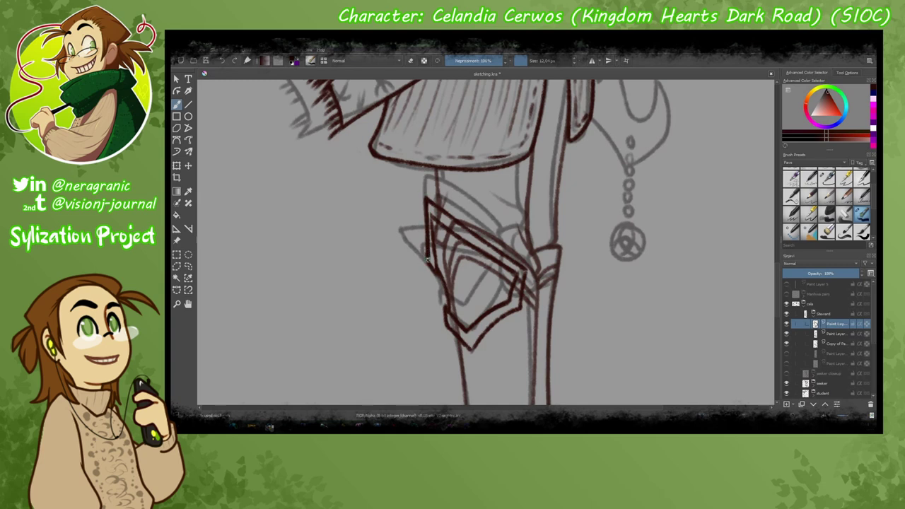
Rework the inner border line along the upper edge of the front knee brace plate.
mouse_move(430, 212)
mouse_down()
mouse_move(496, 240)
mouse_move(476, 245)
mouse_up()
key(ctrl+z)
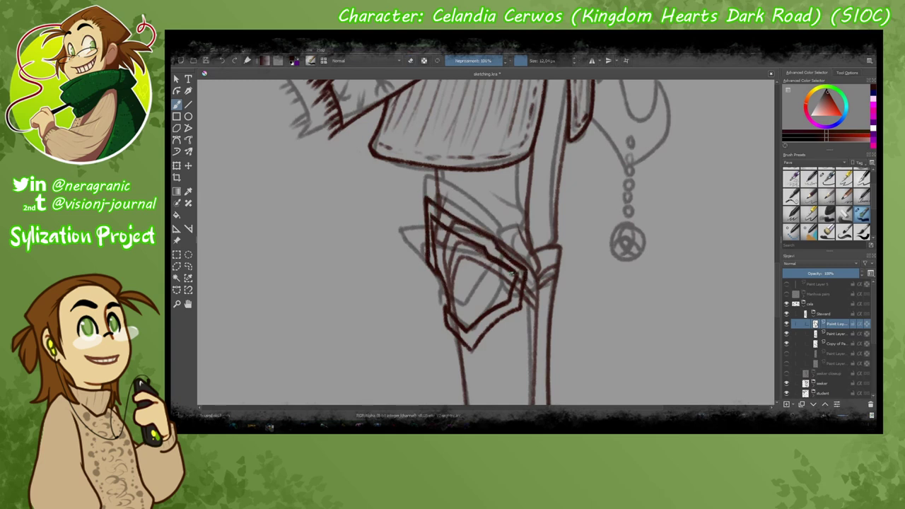
drag(429, 202, 438, 266)
key(e)
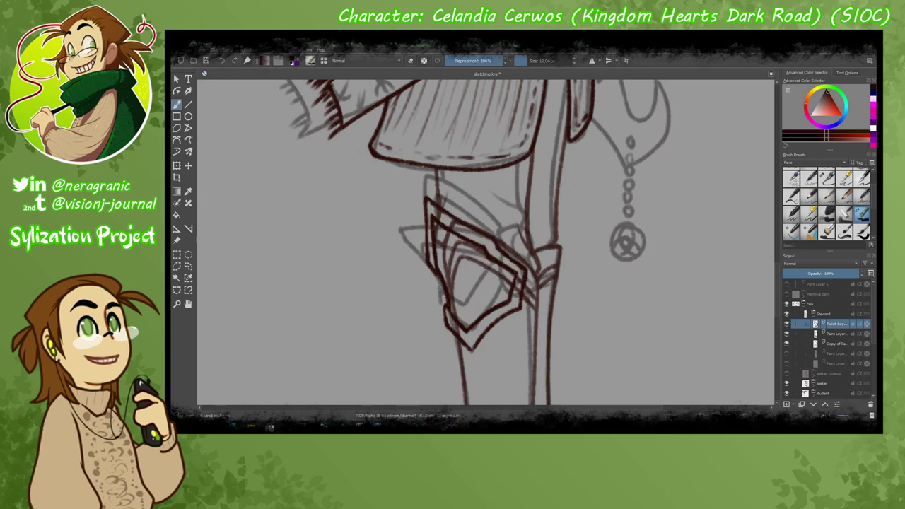
Draw the small angular side plate and the pointed rear plate behind the front knee brace plate.
key(e)
drag(518, 244, 538, 283)
key(ctrl+z)
mouse_move(429, 177)
mouse_down()
mouse_move(513, 249)
mouse_move(447, 174)
mouse_up()
key(ctrl+z)
key(ctrl+z)
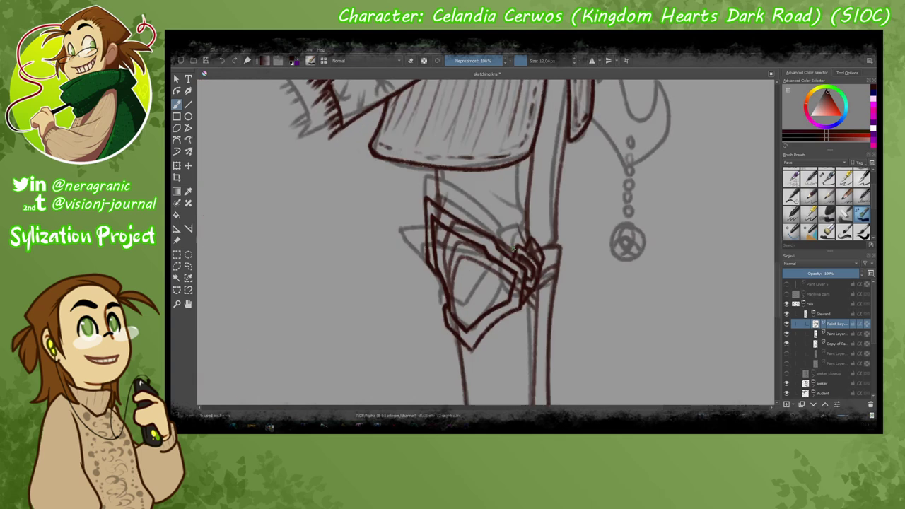
drag(516, 248, 442, 185)
key(ctrl+z)
mouse_move(476, 213)
mouse_down()
mouse_move(443, 187)
mouse_move(501, 243)
mouse_up()
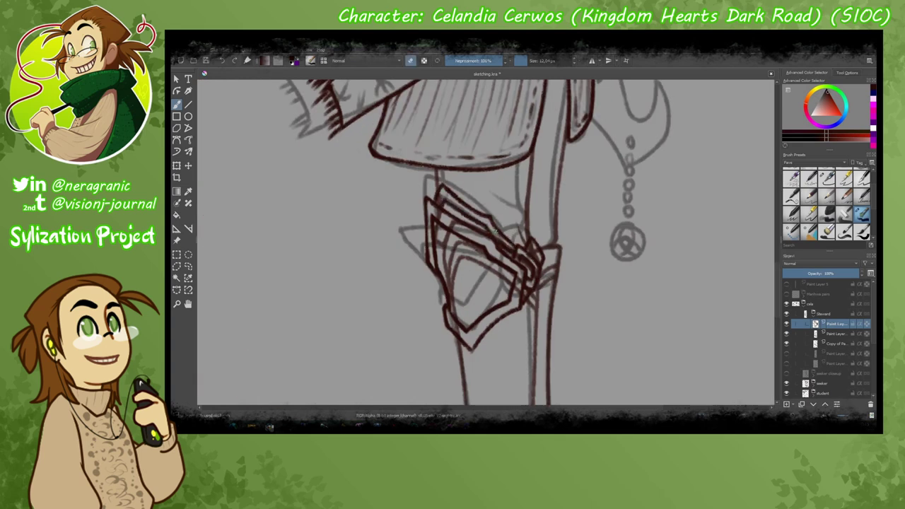
Lower the opacity of the boot lineart and the first knee brace draft, and add a new layer above them.
scroll(431, 318, down, 3)
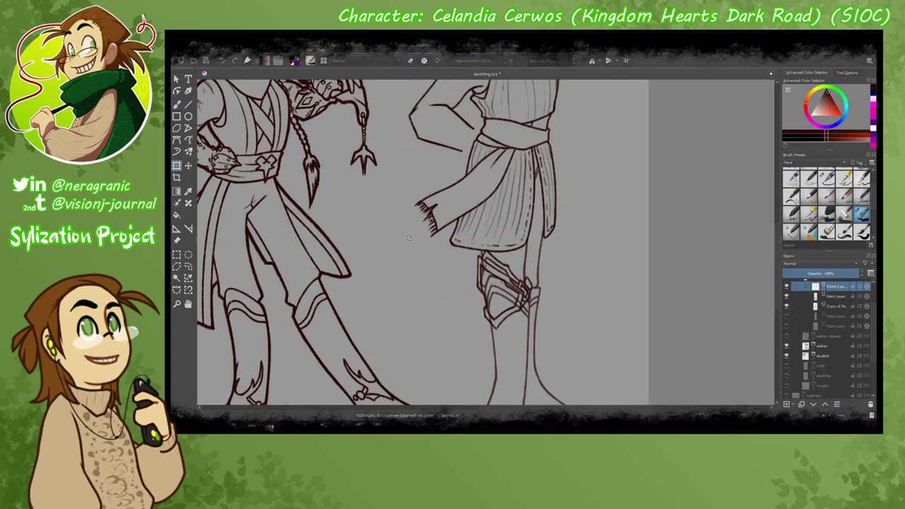
key(ctrl+t)
key(Return)
scroll(390, 208, up, 3)
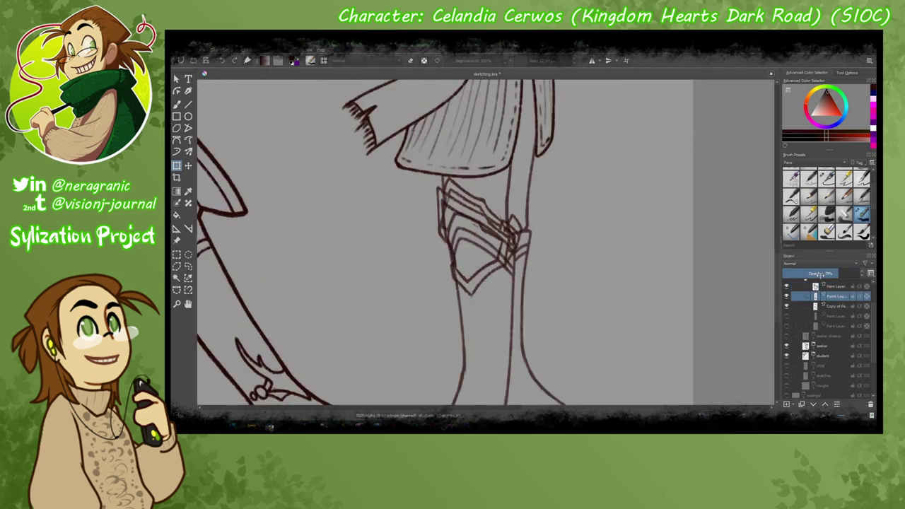
key(b)
scroll(430, 271, up, 2)
scroll(429, 271, down, 4)
scroll(429, 271, up, 1)
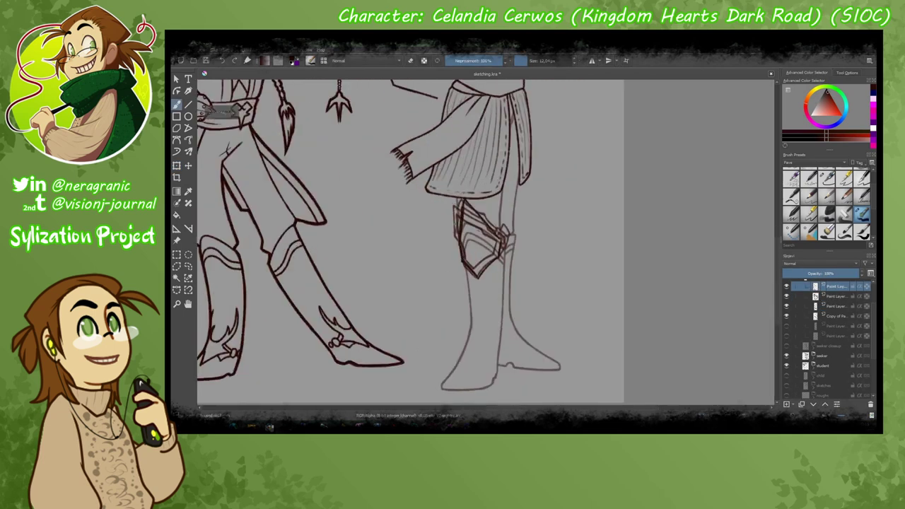
drag(862, 273, 846, 273)
Redraw the front knee brace plate as a cleaner double-lined pointed shape and hide the first brace draft.
mouse_move(519, 240)
mouse_down()
mouse_move(459, 203)
mouse_move(434, 268)
mouse_up()
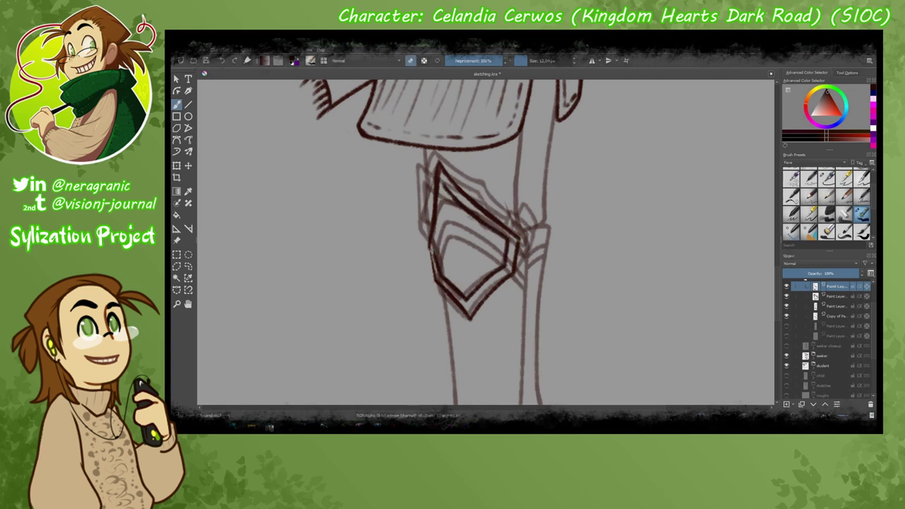
key(e)
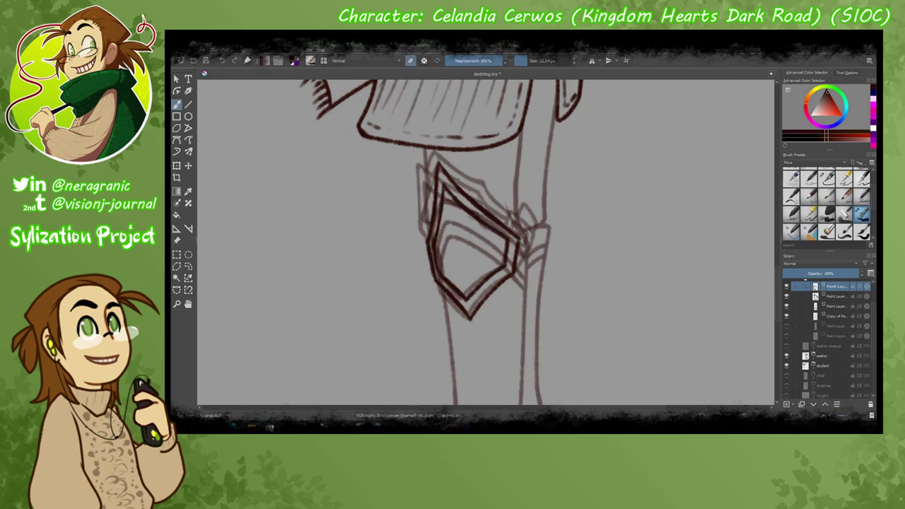
key(minus)
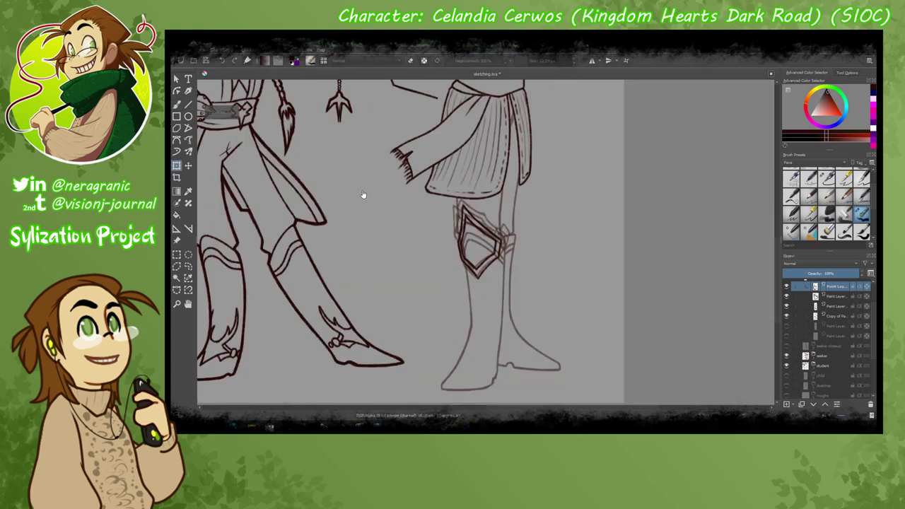
scroll(504, 231, down, 3)
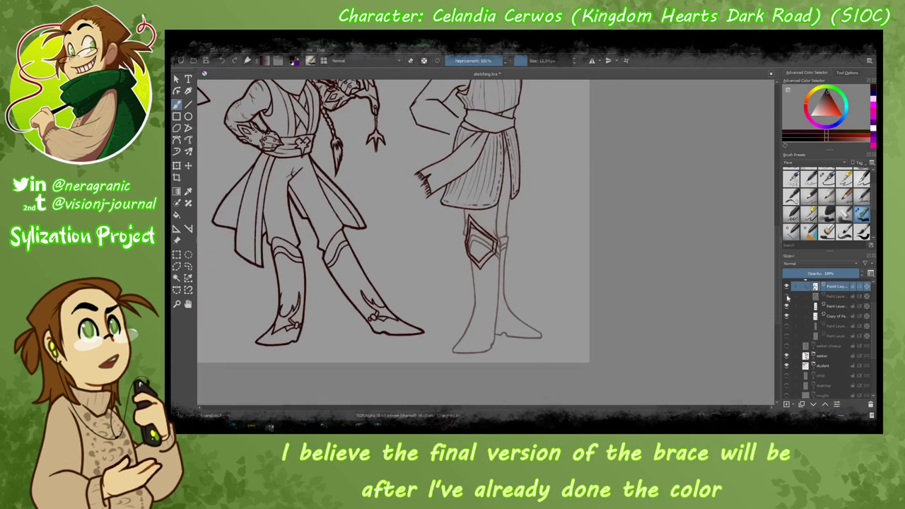
Draw the rear and side plates of the new knee brace on another layer and merge them with the front plate.
scroll(503, 231, up, 6)
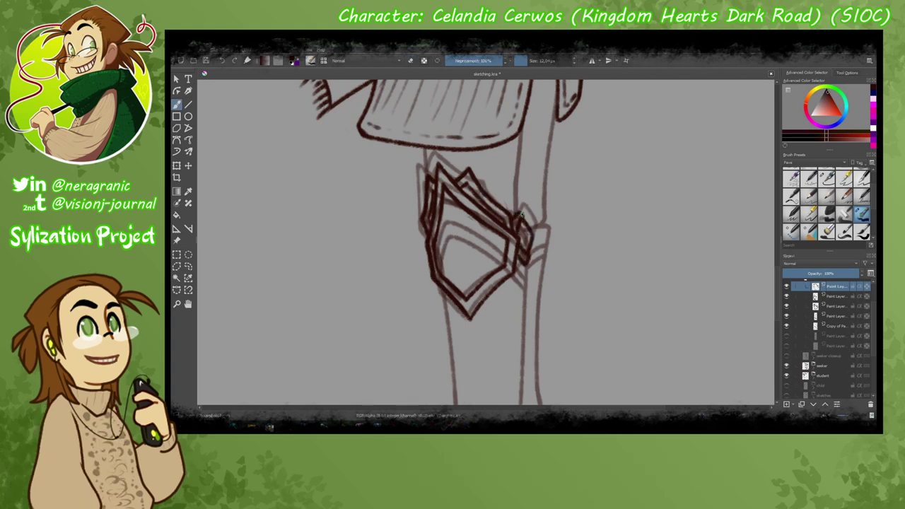
key(e)
key(ctrl+e)
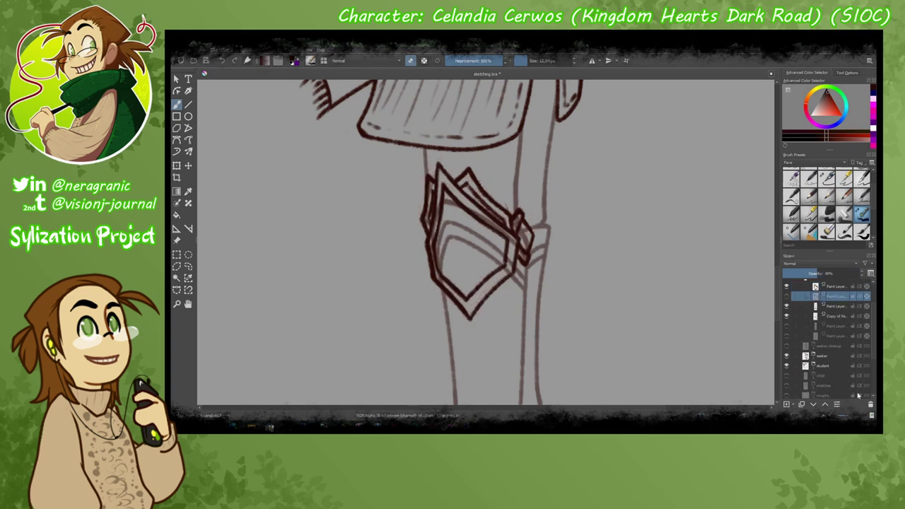
Delete the first-draft brace layer and transform the redrawn knee brace over the front knee.
key(ctrl+e)
scroll(495, 254, down, 3)
scroll(468, 285, up, 3)
scroll(415, 251, down, 3)
key(ctrl+r)
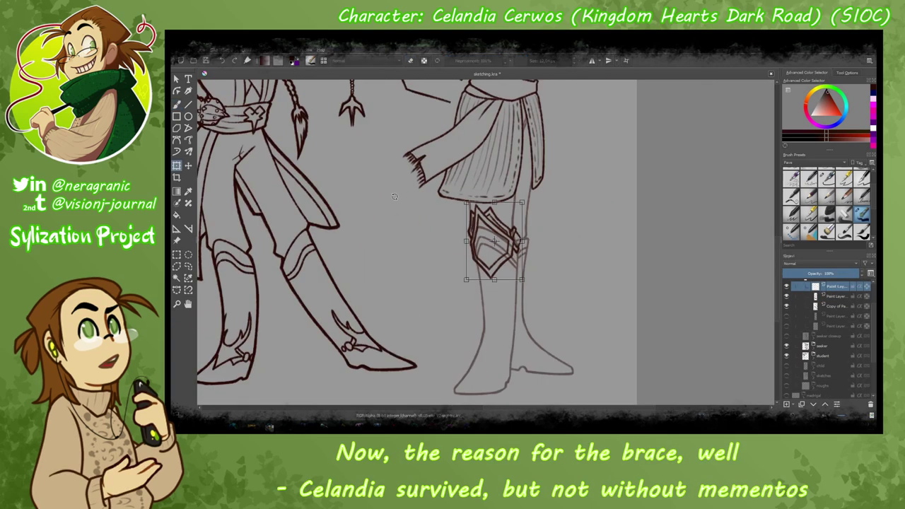
Erase the leg lines lying inside the front knee brace and merge the brace into the leg lineart.
key(Page_Down)
scroll(551, 309, up, 5)
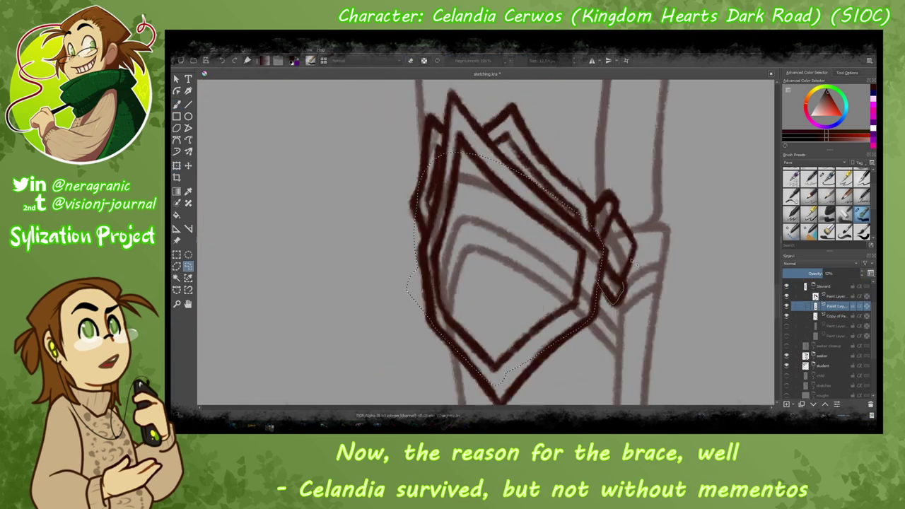
drag(445, 141, 406, 332)
key(Page_Up)
key(ctrl+e)
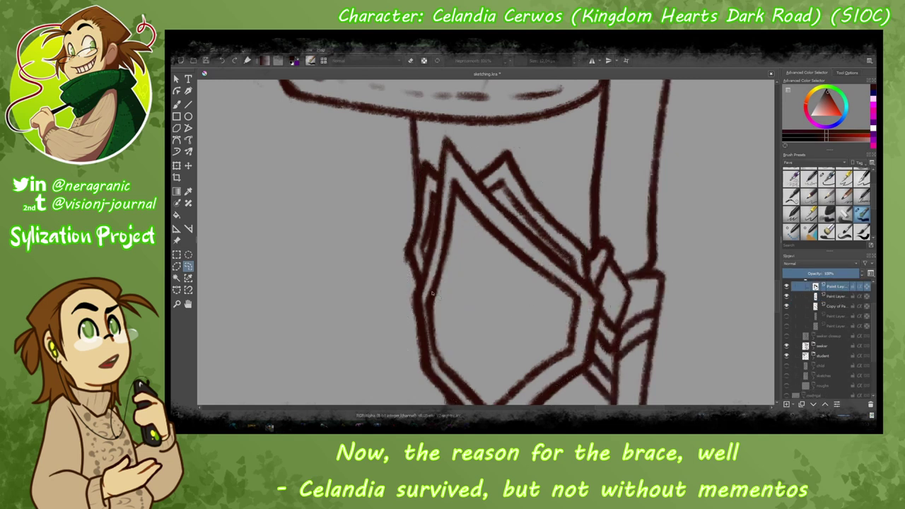
Redraw the outer and inner edges along the knee brace plate's rear side on a new layer.
scroll(370, 219, down, 3)
scroll(728, 380, up, 2)
key(Insert)
key(b)
drag(467, 192, 563, 316)
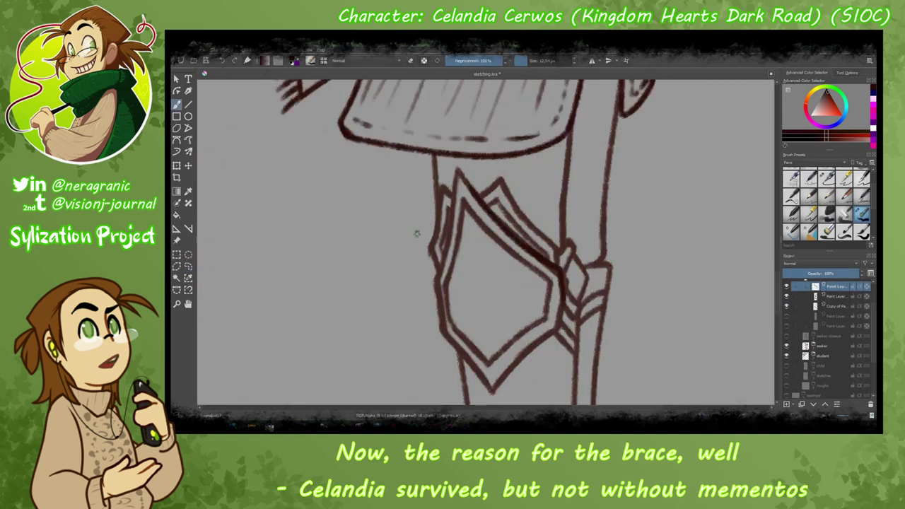
drag(510, 233, 566, 329)
drag(467, 205, 550, 296)
Erase the old plate lines beneath the redrawn rear edges and merge the redraw down.
key(Page_Down)
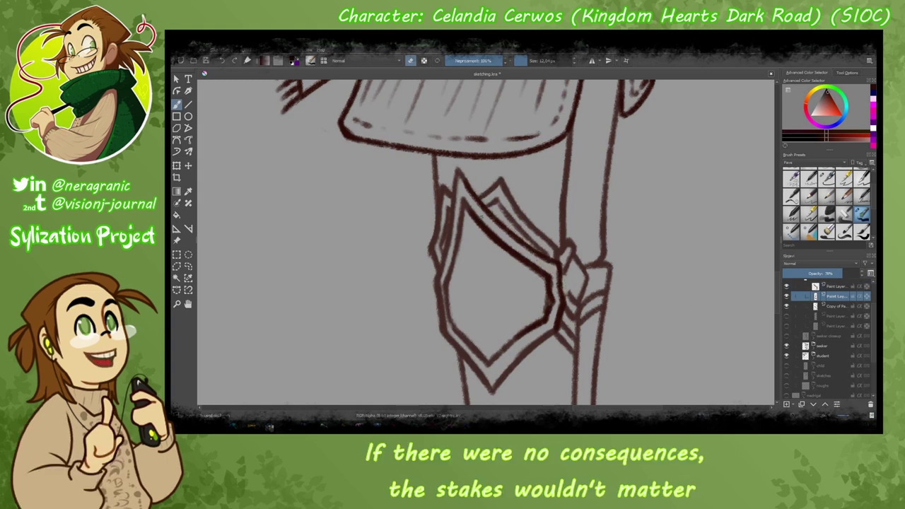
key(ctrl+z)
key(ctrl+z)
key(ctrl+e)
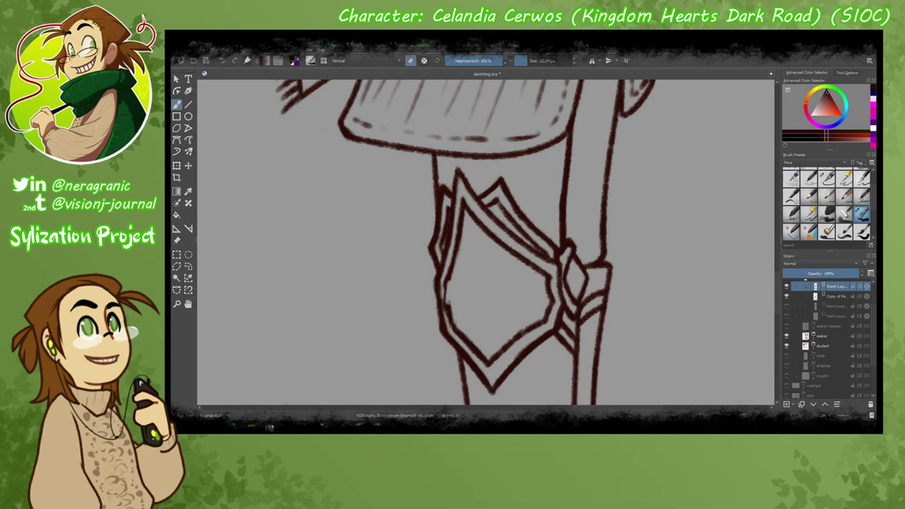
Show the sketches group again and ink the lowered arm and hand up to the shoulder.
scroll(432, 341, down, 3)
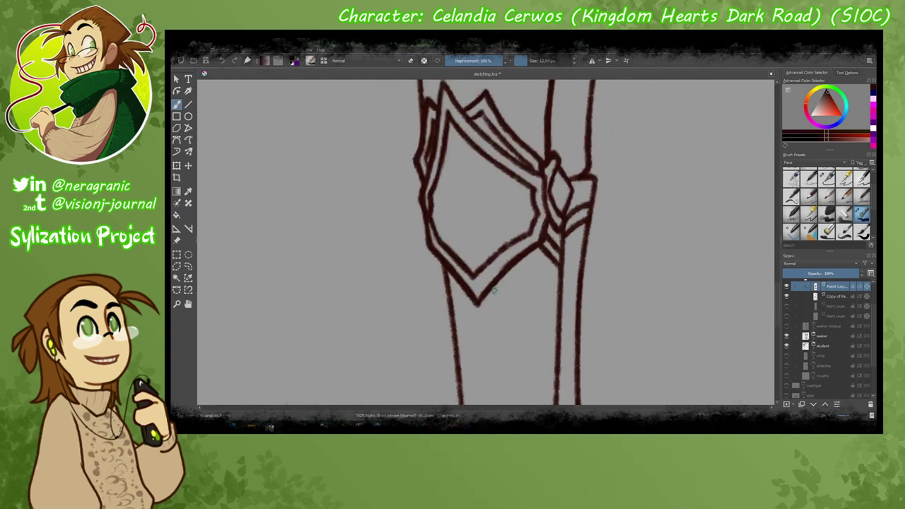
scroll(466, 278, down, 5)
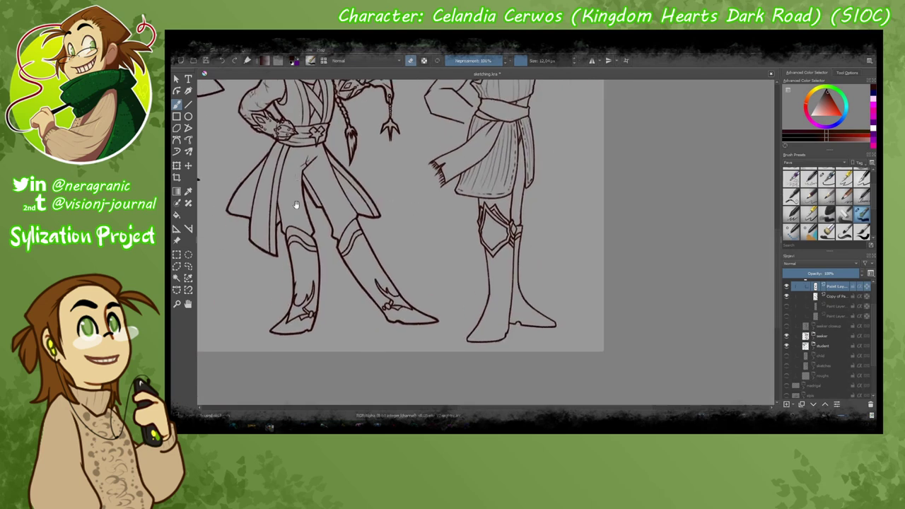
scroll(466, 278, up, 2)
scroll(467, 278, up, 5)
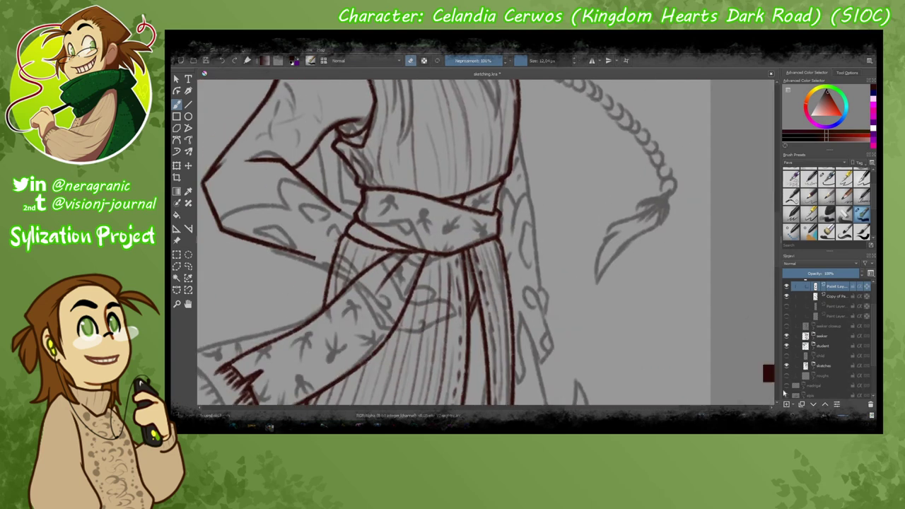
scroll(555, 320, down, 2)
scroll(554, 320, up, 1)
scroll(554, 319, down, 3)
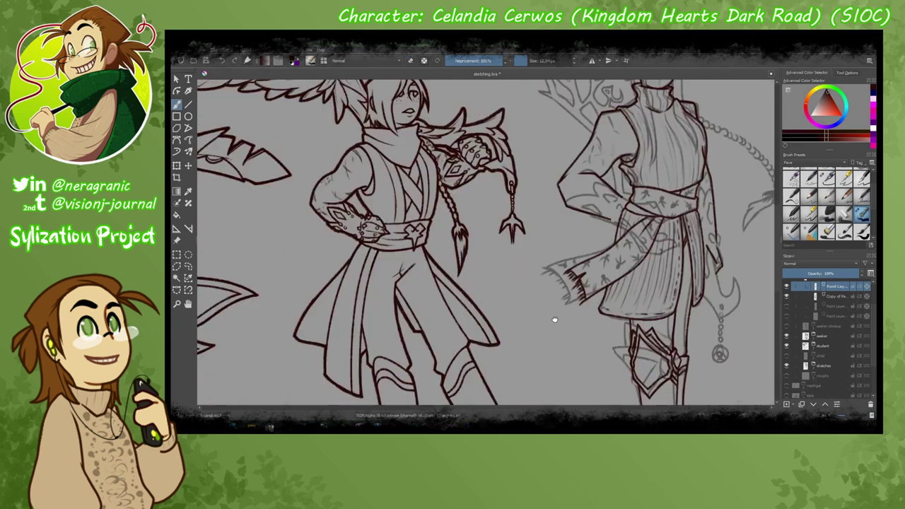
scroll(555, 320, up, 4)
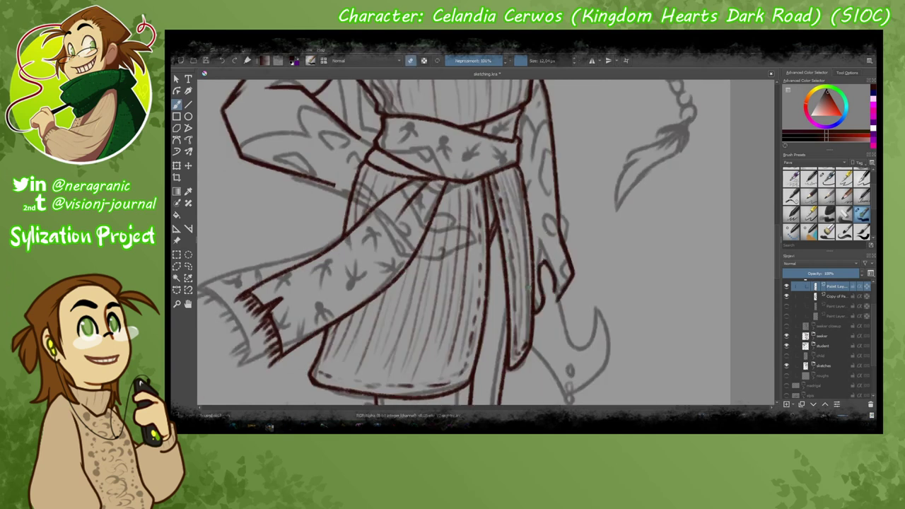
scroll(545, 300, up, 4)
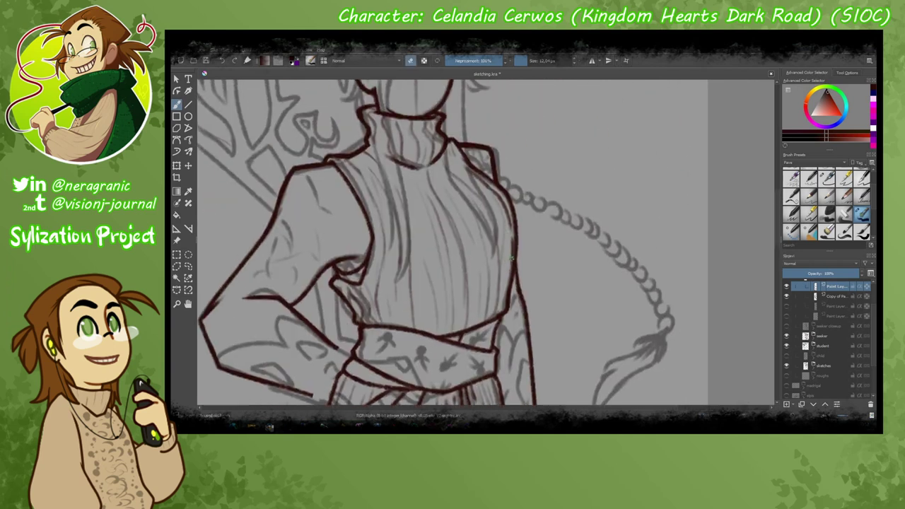
scroll(512, 259, down, 3)
Draft the sash's hanging tail with a frayed end behind the skirt on a new layer.
scroll(309, 210, up, 2)
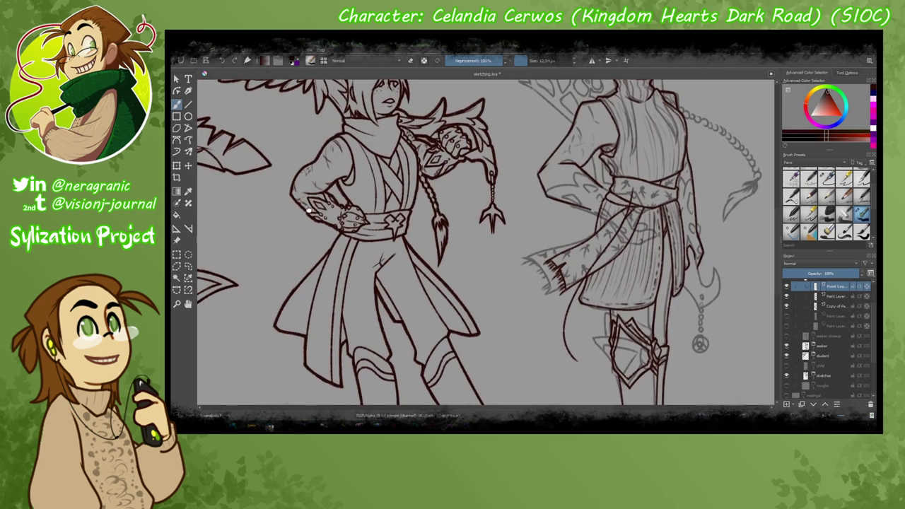
scroll(309, 210, down, 2)
scroll(309, 210, down, 2)
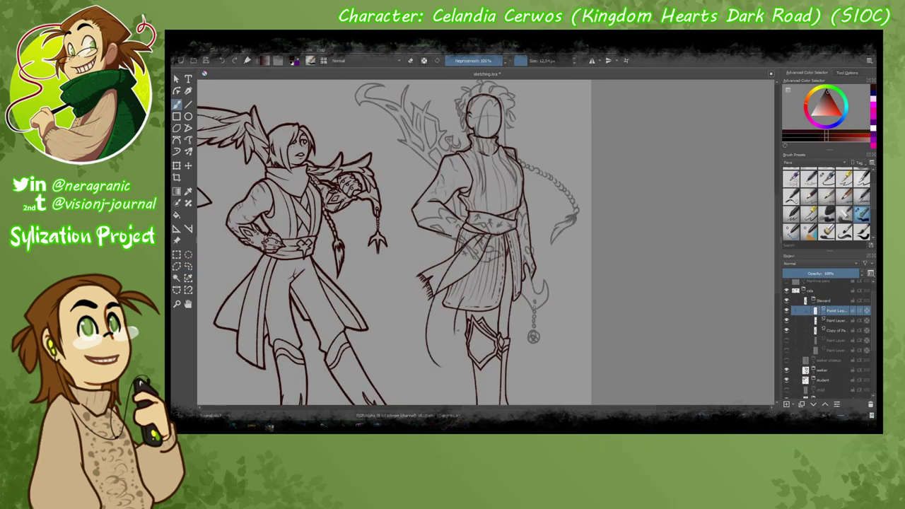
mouse_move(415, 247)
mouse_down()
mouse_move(461, 279)
mouse_move(454, 308)
mouse_up()
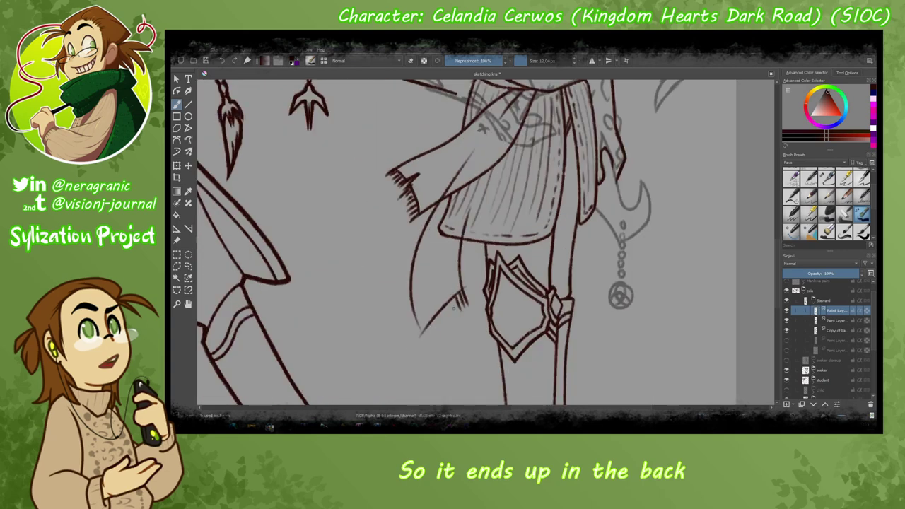
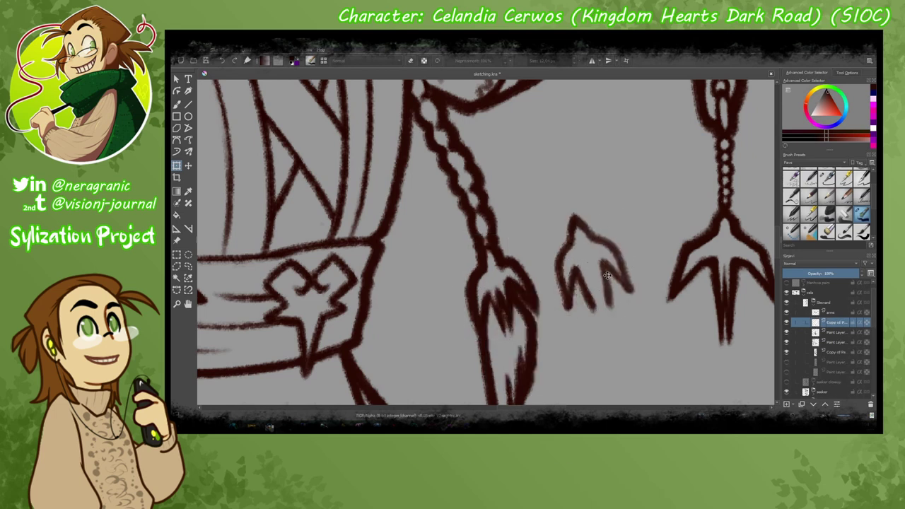
Draw the middle points of the small claw-shaped hair tie and transform it onto the braid's end.
drag(584, 263, 600, 322)
drag(581, 281, 597, 319)
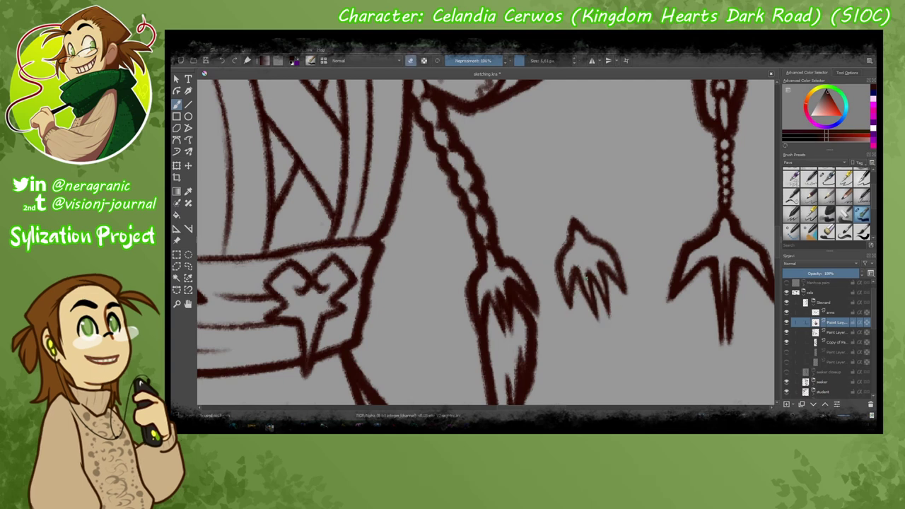
scroll(486, 243, down, 3)
scroll(487, 243, up, 3)
key(ctrl+t)
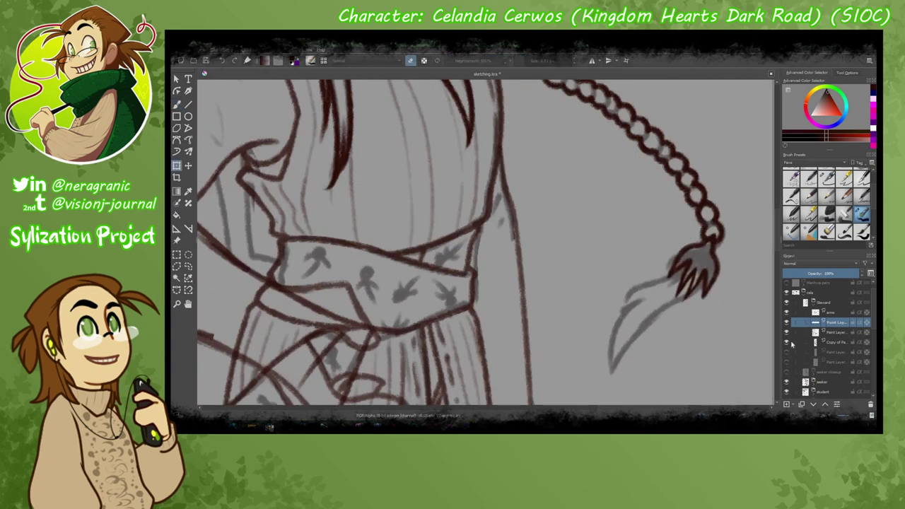
Ink the pointed hair tuft below the braid's tie on a new layer, following the sketch.
key(b)
mouse_move(701, 245)
mouse_down()
mouse_move(663, 242)
mouse_move(579, 292)
mouse_up()
key(Insert)
mouse_move(649, 296)
mouse_down()
mouse_move(572, 363)
mouse_move(594, 286)
mouse_move(606, 288)
mouse_up()
key(e)
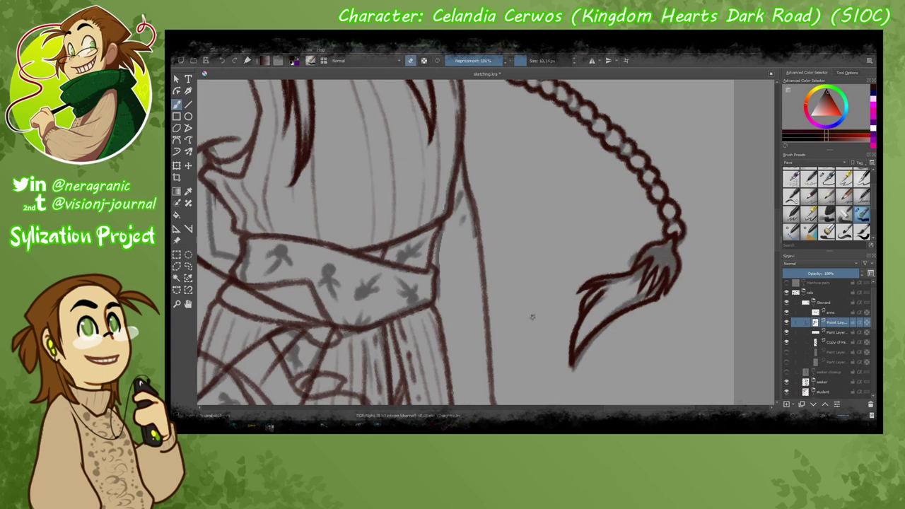
Erase the sketched braid from the sketch layer inside a freehand selection around the inked braid.
key(minus)
key(plus)
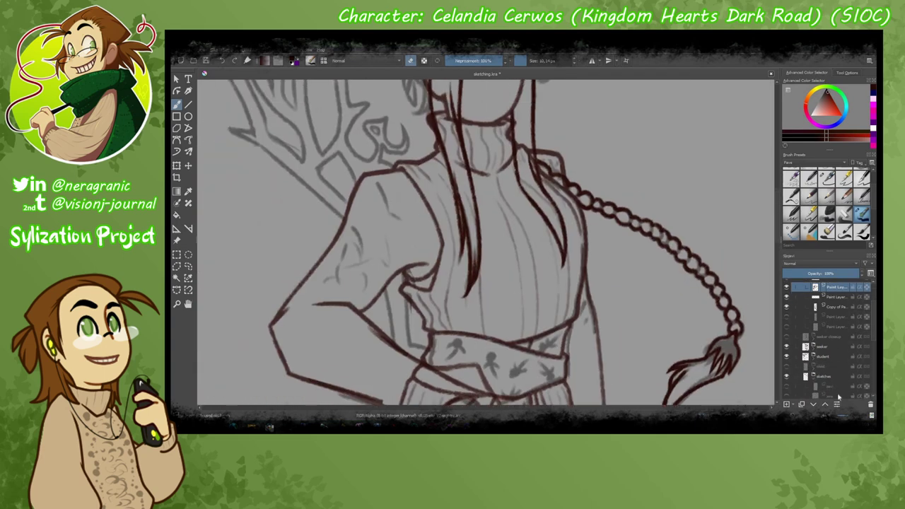
click(837, 362)
key(j)
drag(422, 79, 681, 359)
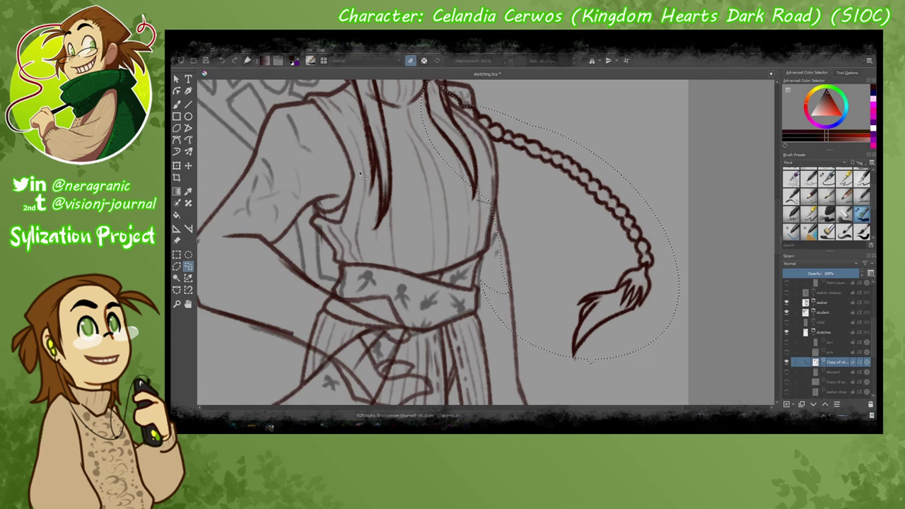
key(ctrl+shift+a)
Merge the hair tuft into the braid layer and clean up the braid's lines up to the shoulder.
click(835, 306)
click(835, 315)
key(b)
key(plus)
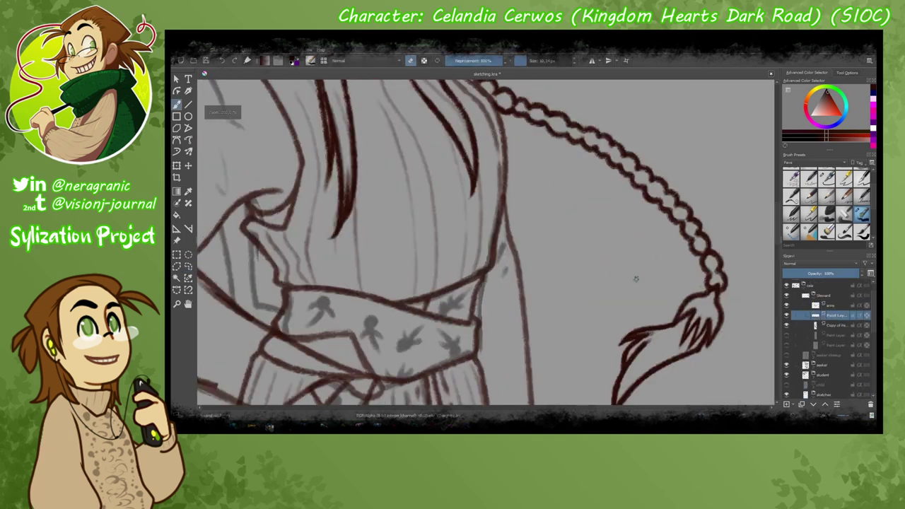
scroll(718, 269, up, 3)
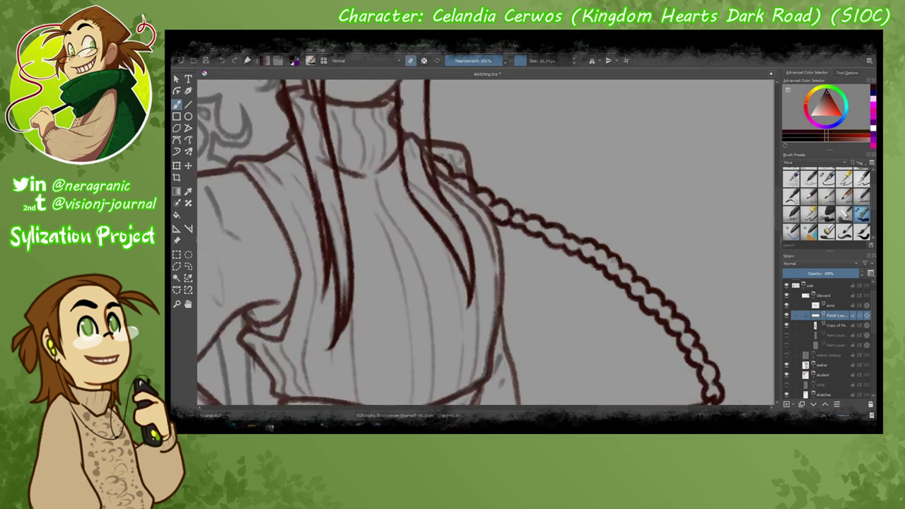
scroll(575, 281, up, 2)
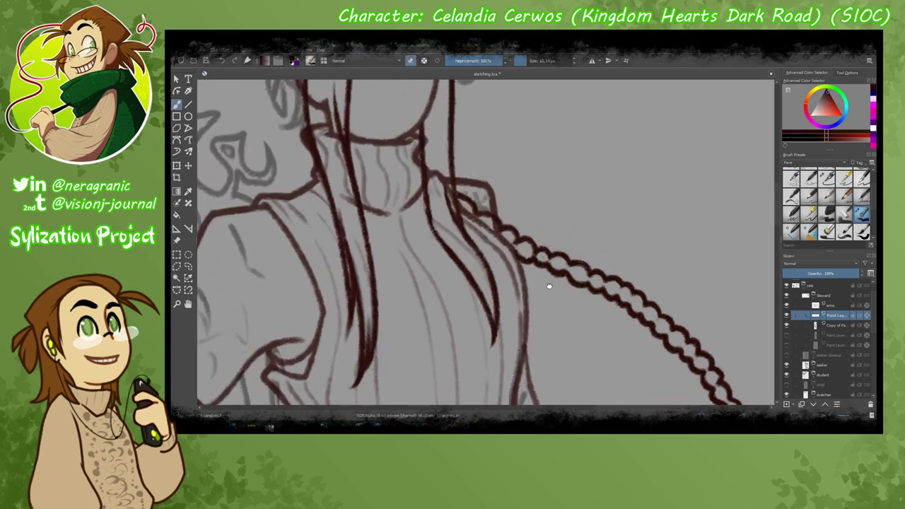
scroll(549, 285, up, 2)
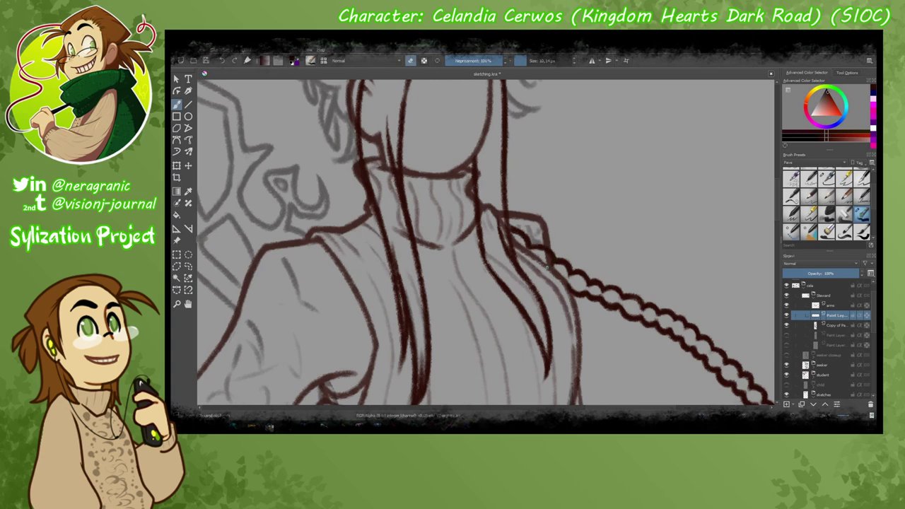
scroll(547, 268, up, 2)
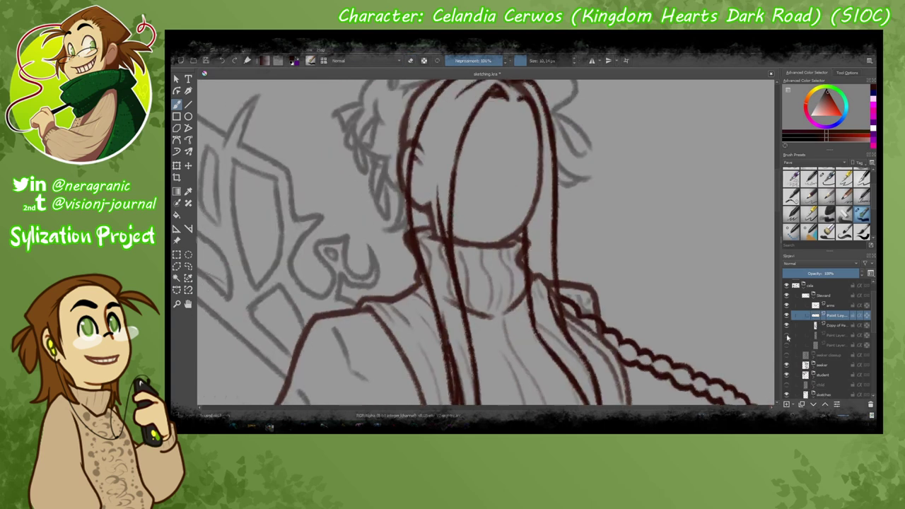
Duplicate the body lineart layer, hide the original, and erase the body lines beneath the front hair strands.
scroll(458, 280, right, 2)
scroll(481, 247, up, 2)
scroll(481, 248, left, 1)
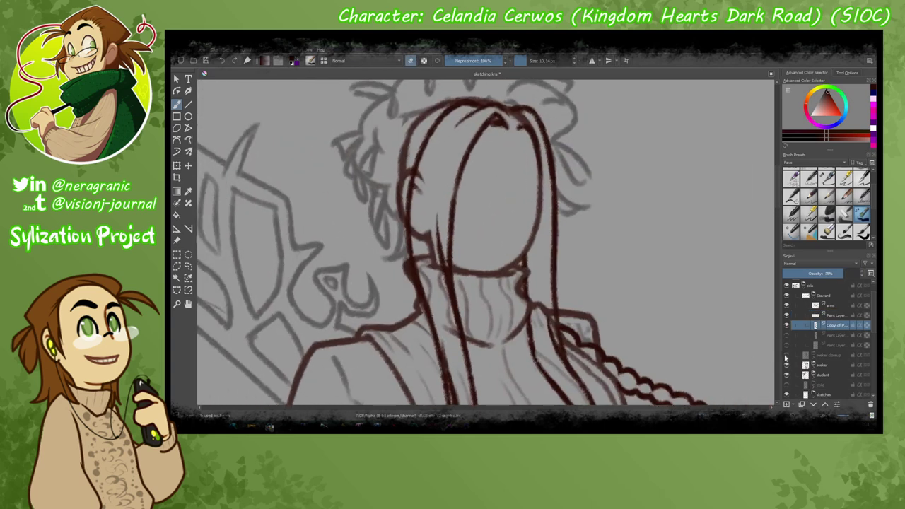
click(188, 266)
mouse_move(453, 353)
mouse_down()
mouse_move(443, 318)
mouse_move(453, 354)
mouse_up()
scroll(453, 340, up, 2)
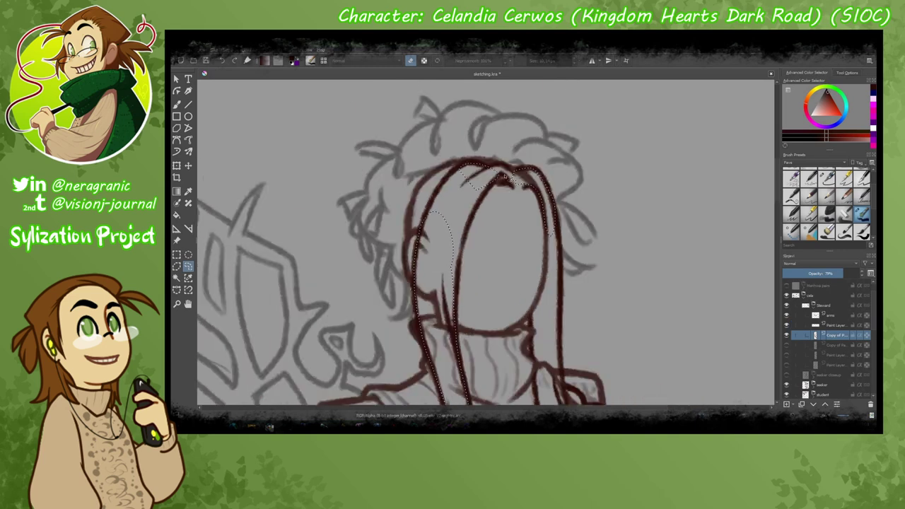
scroll(452, 340, down, 6)
mouse_move(442, 244)
mouse_down()
mouse_move(473, 333)
mouse_move(463, 339)
mouse_up()
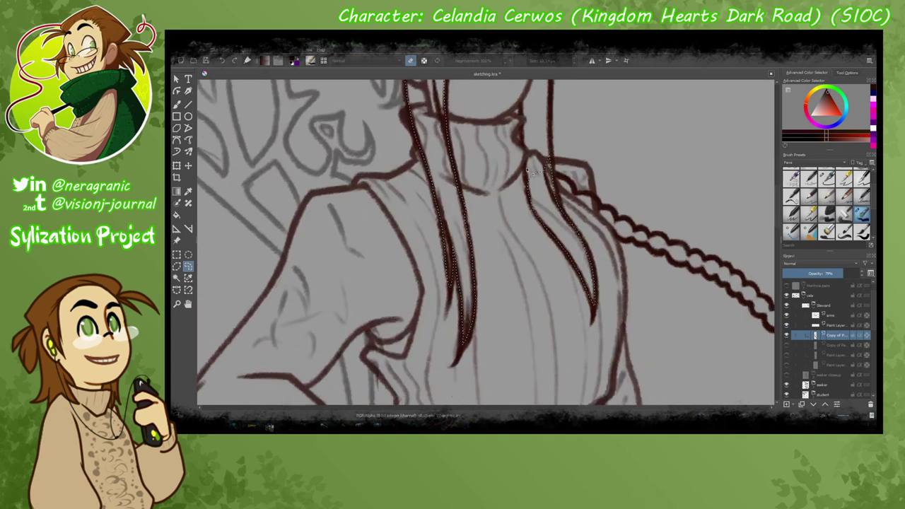
scroll(496, 283, up, 2)
key(b)
scroll(398, 212, up, 2)
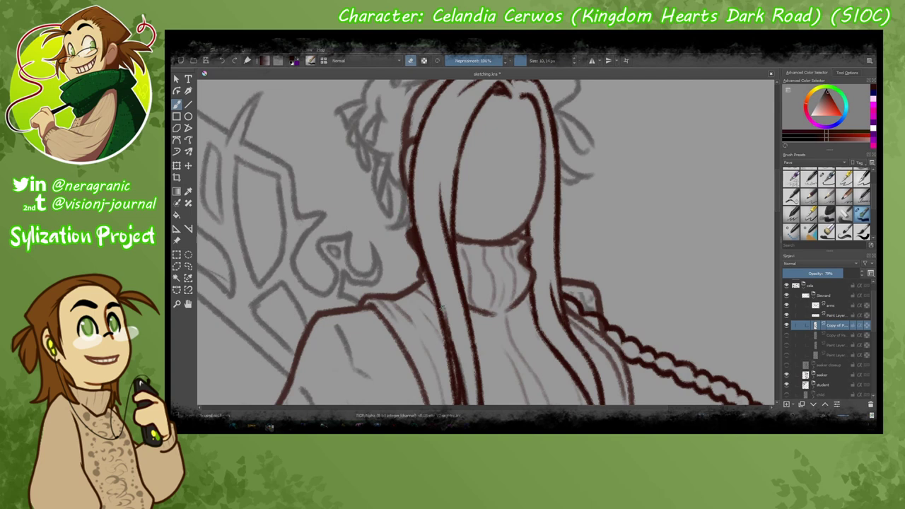
Touch up the long front hair strands and the braid's start at the shoulder on the hair layer.
scroll(443, 308, down, 4)
scroll(384, 293, up, 4)
key(Page_Up)
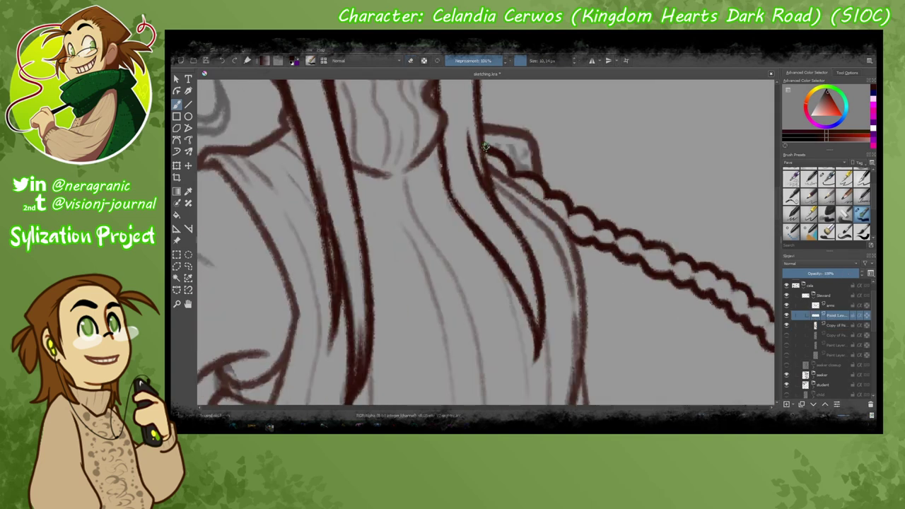
scroll(501, 196, up, 5)
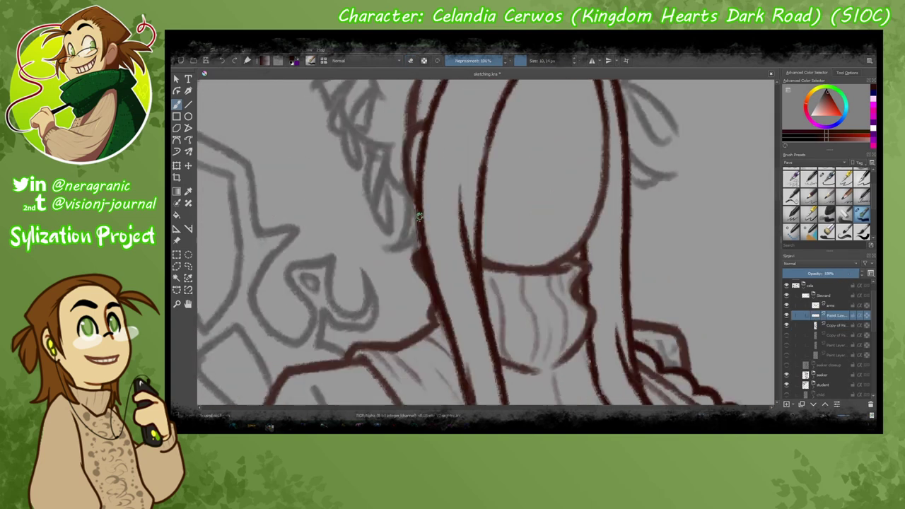
scroll(424, 212, down, 5)
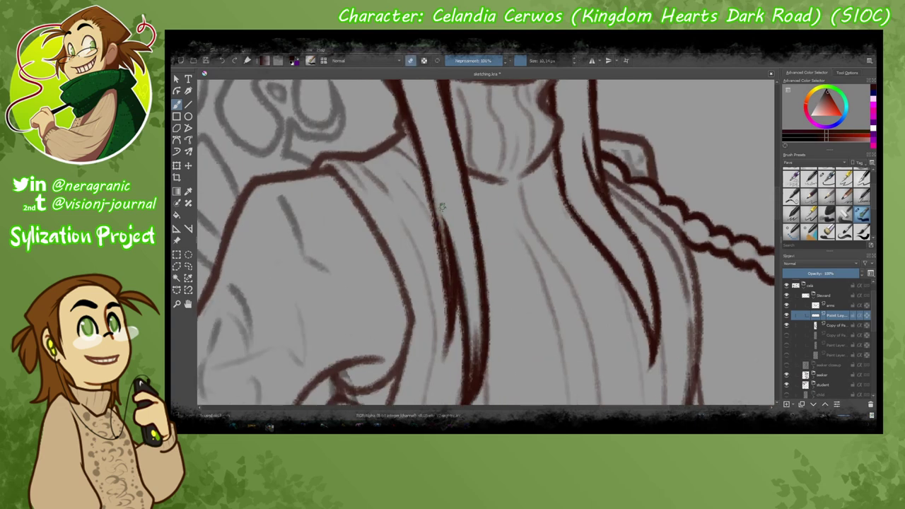
scroll(410, 290, down, 2)
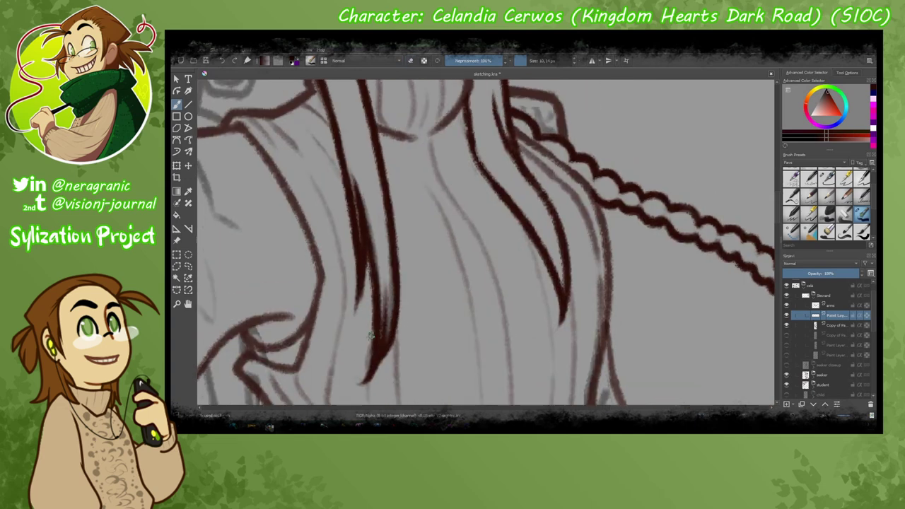
Add a new layer above the front hair and ink the large piled-up braid crown over the head sketch.
scroll(380, 327, down, 3)
scroll(416, 203, up, 2)
key(Insert)
scroll(356, 177, up, 4)
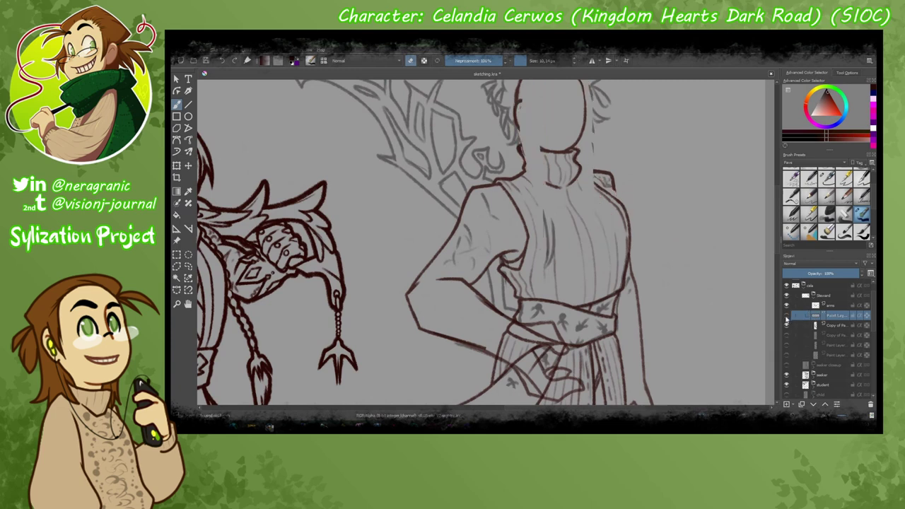
mouse_move(598, 174)
mouse_down()
mouse_move(540, 188)
mouse_move(506, 174)
mouse_move(423, 196)
mouse_move(462, 217)
mouse_move(466, 311)
mouse_move(420, 216)
mouse_up()
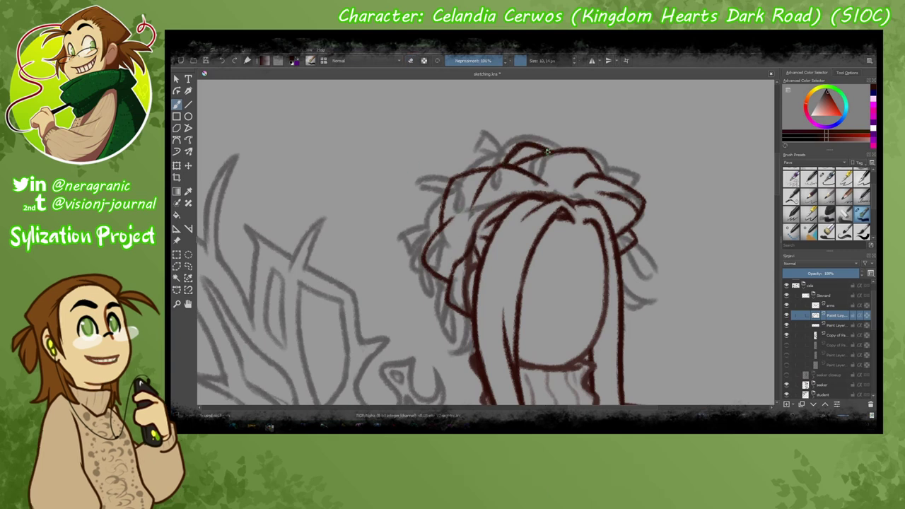
drag(608, 180, 618, 233)
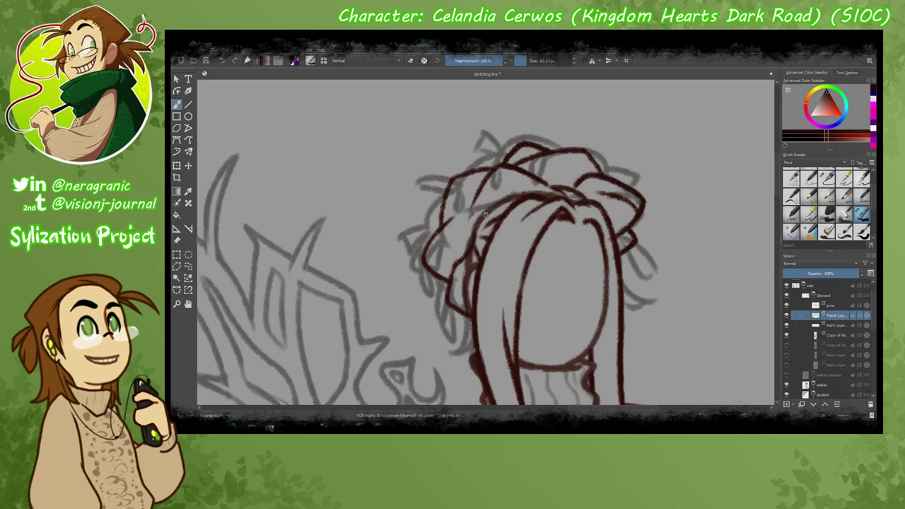
drag(448, 302, 437, 341)
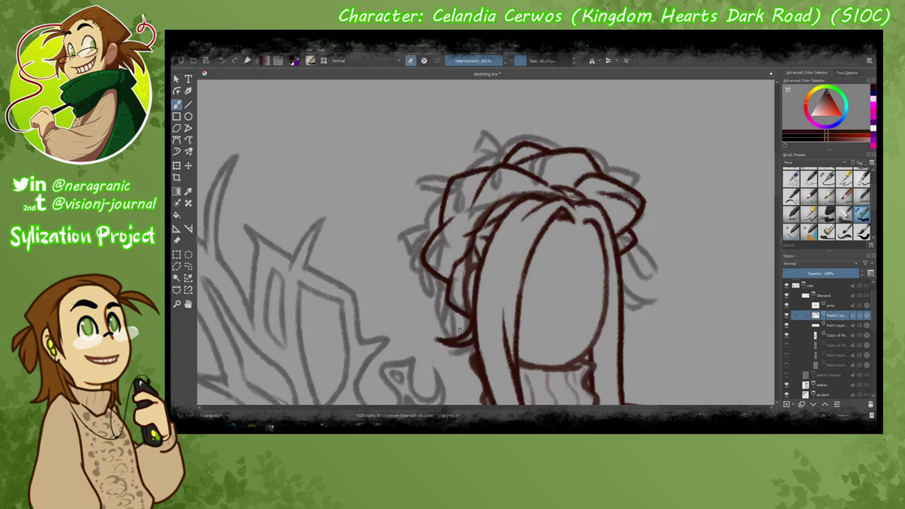
key(e)
drag(433, 201, 421, 244)
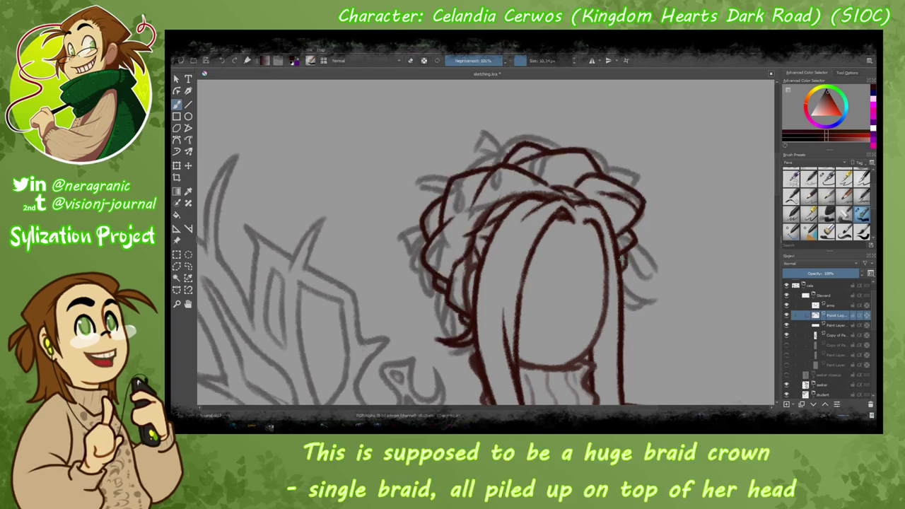
Ink the ribbons and strings sticking out around the braid crown on a separate new layer.
drag(501, 158, 457, 150)
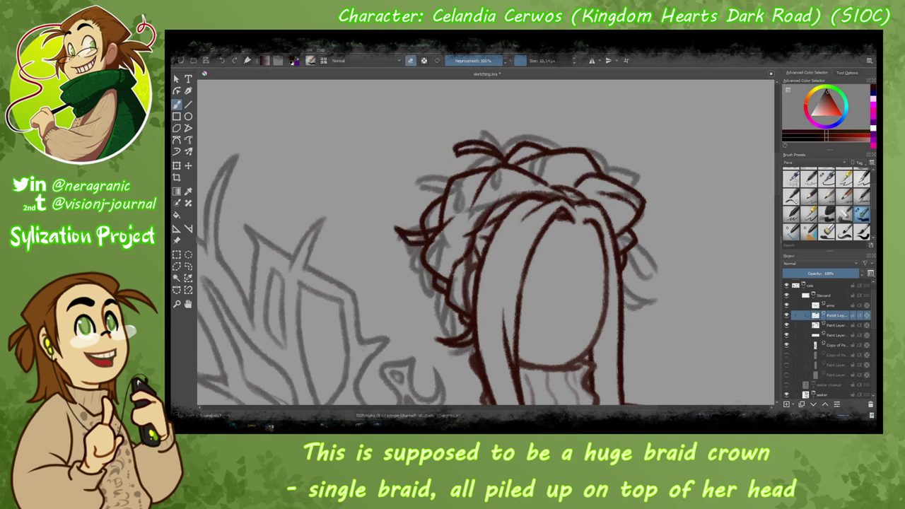
key(e)
drag(444, 293, 429, 319)
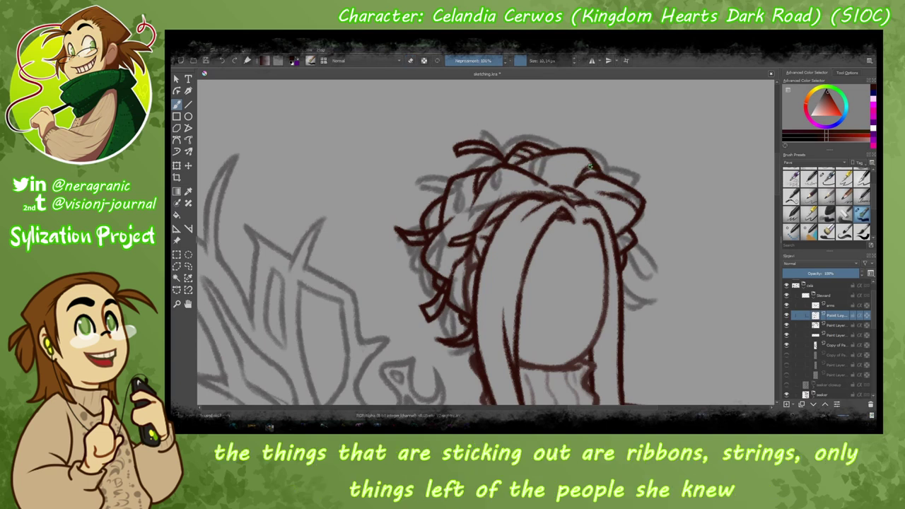
drag(632, 227, 654, 251)
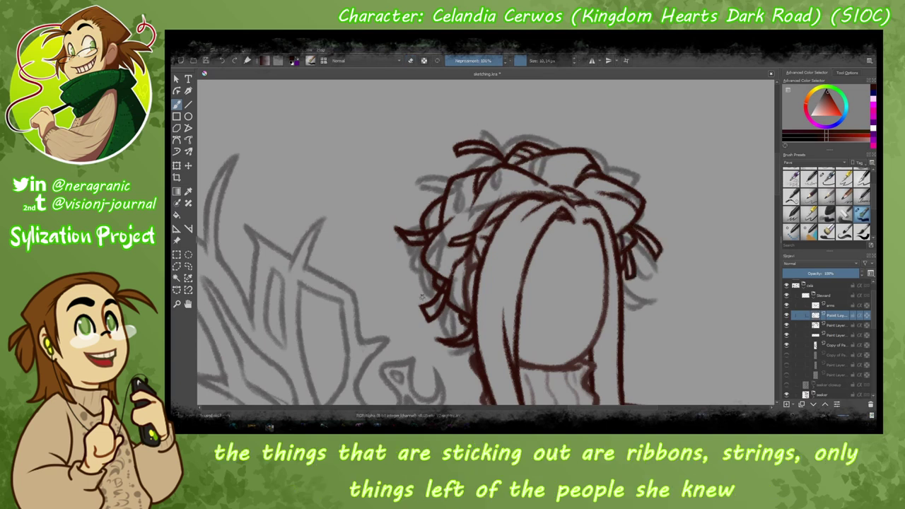
drag(423, 297, 429, 272)
Erase the sketched hair from the sketch layer inside a freehand selection around the inked head.
click(834, 359)
click(188, 266)
drag(523, 346, 535, 329)
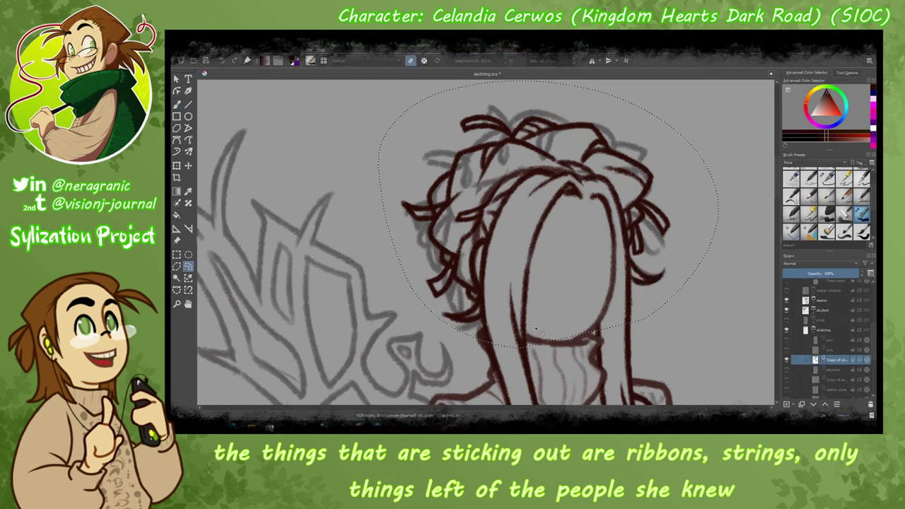
key(Delete)
key(ctrl+shift+a)
key(b)
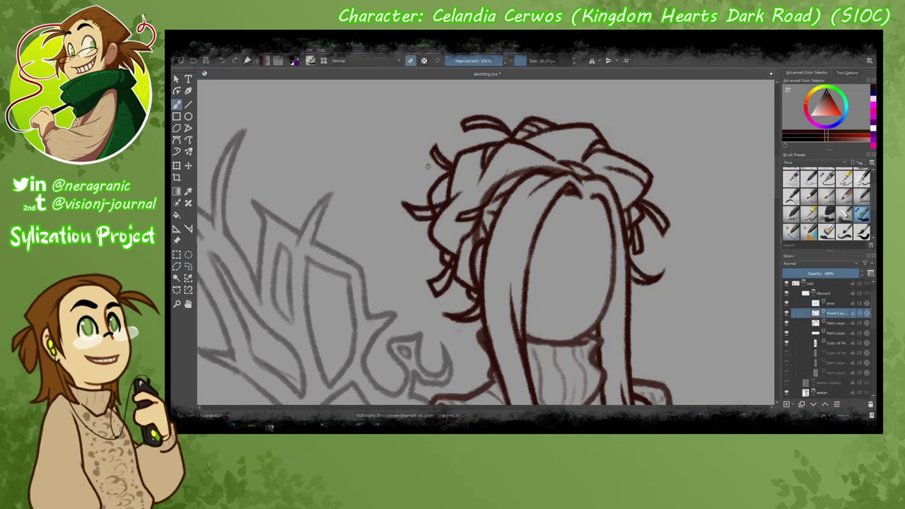
Select the outer edge of the front hair strand beside the neck and clean it up on the front hair layer.
drag(427, 165, 439, 169)
click(188, 266)
drag(499, 312, 511, 364)
click(832, 343)
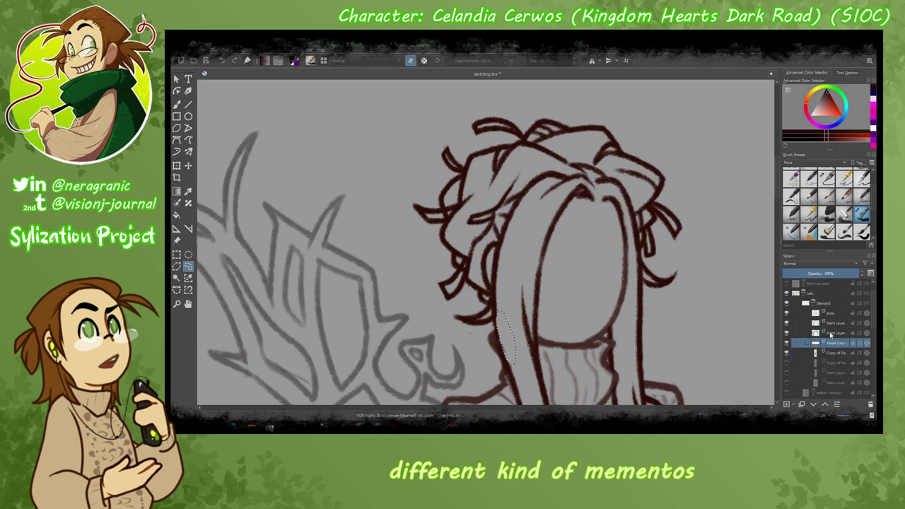
click(835, 323)
key(ctrl+shift+a)
key(b)
Clean up the crown lines where they meet the front hair and merge the ribbon layer into the crown layer.
drag(421, 271, 428, 299)
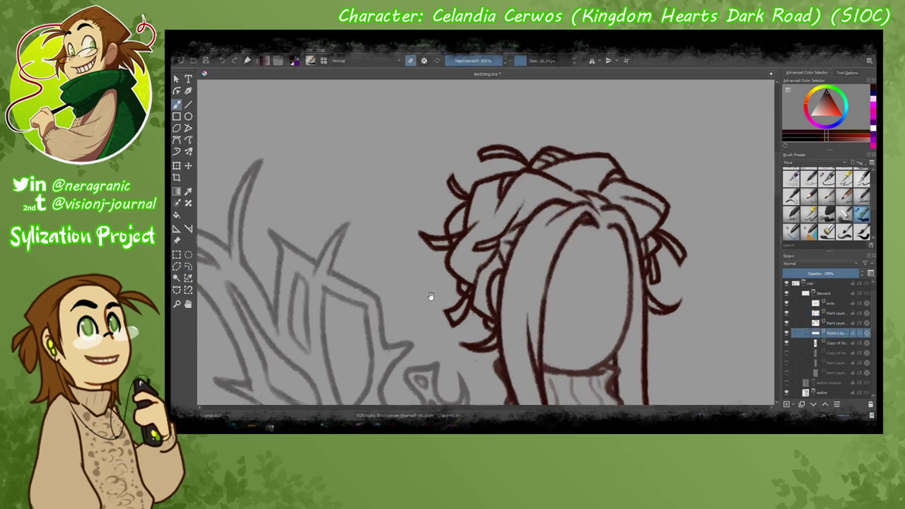
key(Page_Down)
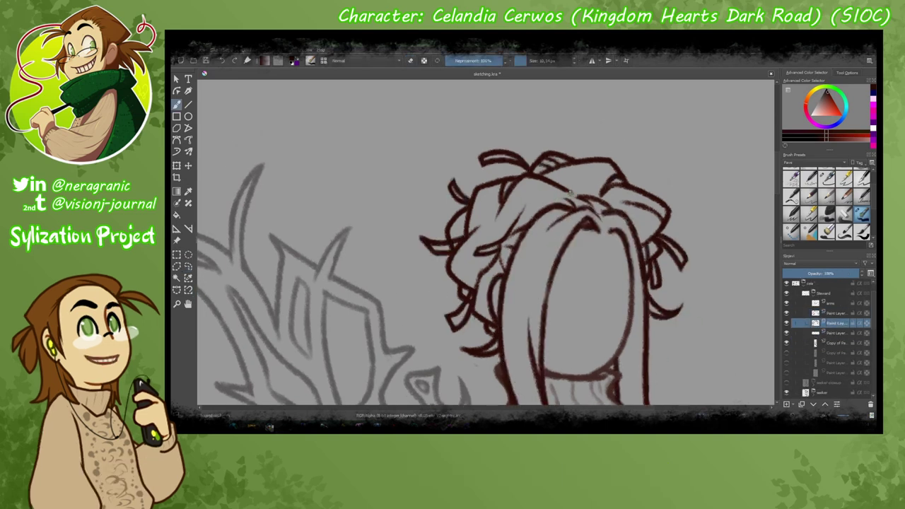
scroll(385, 267, down, 2)
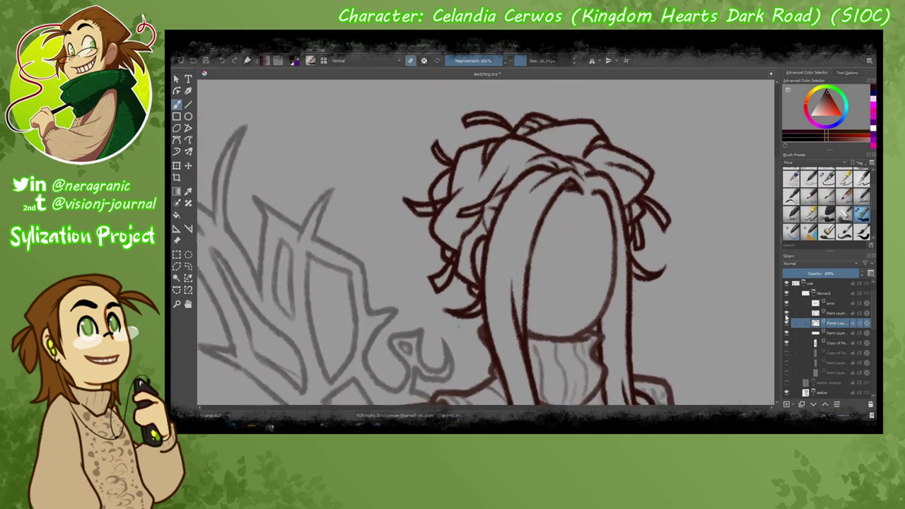
key(shift+Delete)
drag(384, 163, 389, 190)
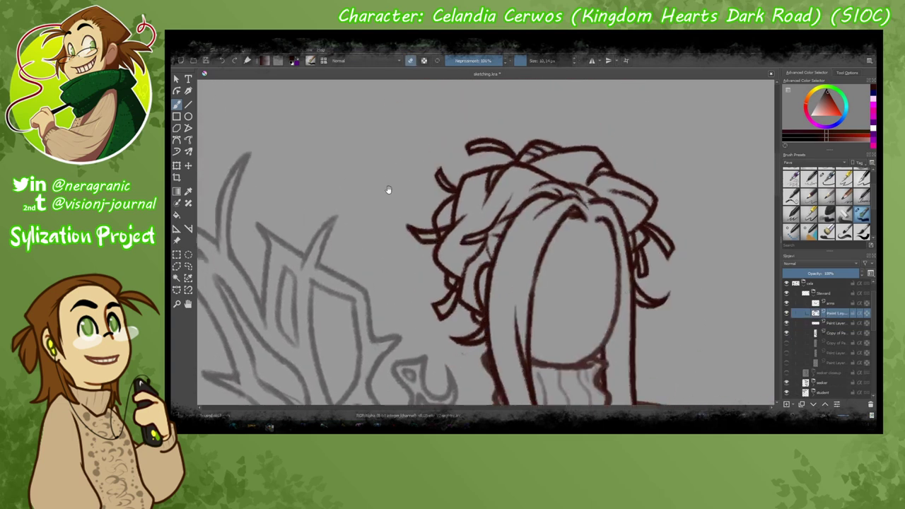
key(ctrl+z)
Clear the leftover sketched hair strands over the torso from the sketch layer, hiding the front hair while working.
scroll(440, 269, down, 5)
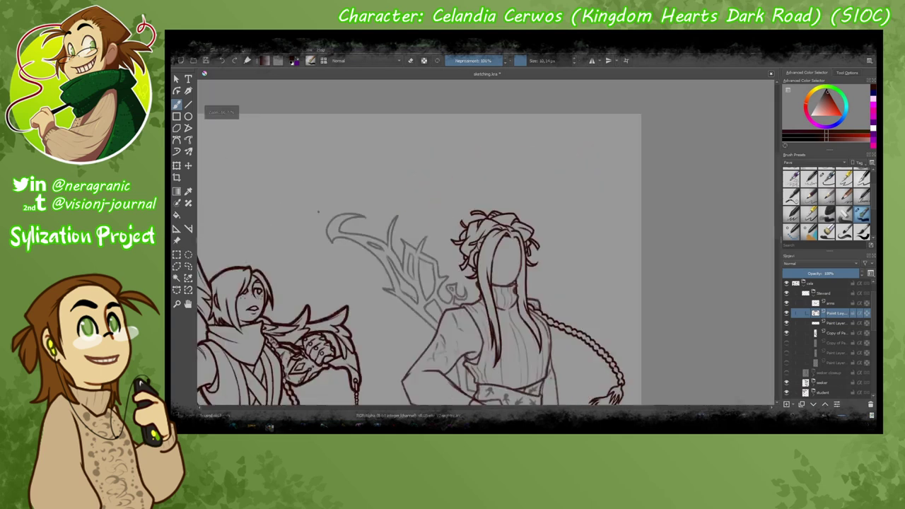
scroll(364, 273, up, 4)
drag(364, 273, 366, 292)
scroll(532, 281, up, 1)
drag(531, 281, 538, 315)
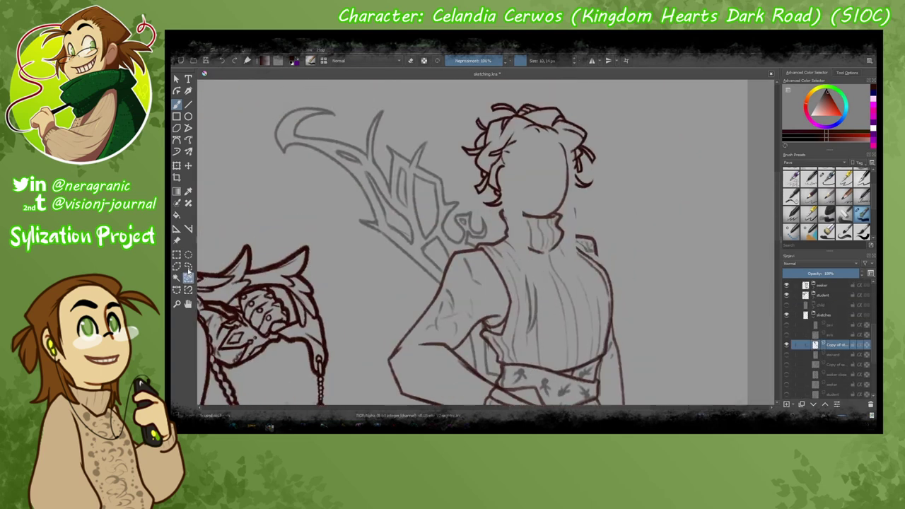
click(787, 308)
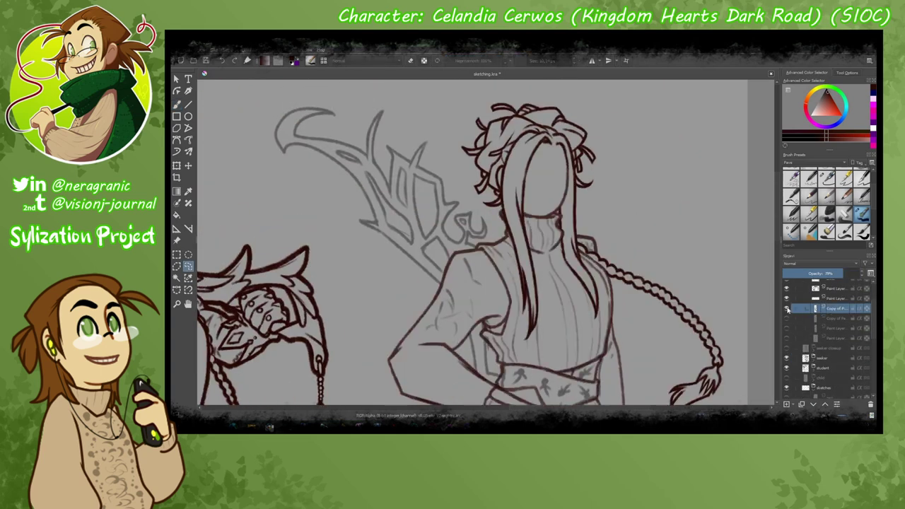
Check the hair layers by toggling their visibility and merge them into the copied body lineart layer.
drag(346, 281, 326, 229)
click(787, 300)
click(787, 300)
click(788, 299)
click(787, 299)
click(787, 300)
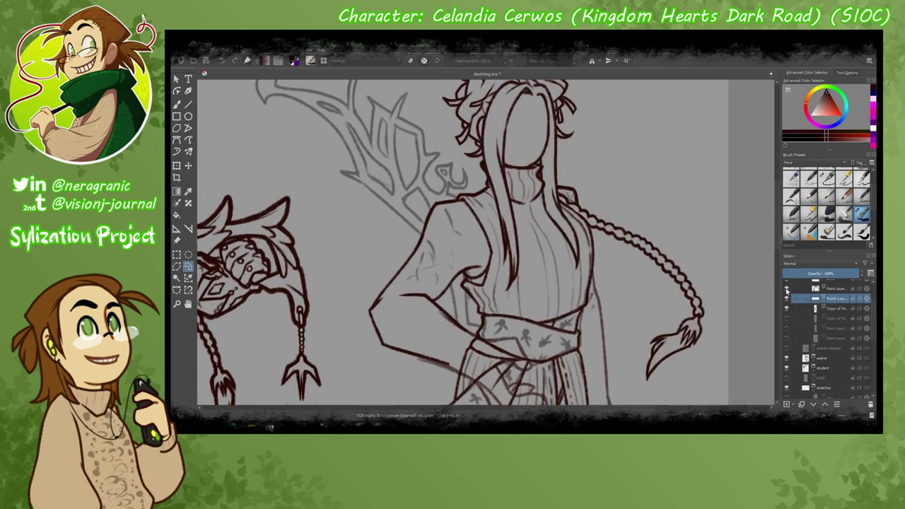
click(828, 308)
Add a new layer above the arms and ink the protective hand gear along the fingers of the hand on the hip.
key(Insert)
key(b)
scroll(668, 268, up, 5)
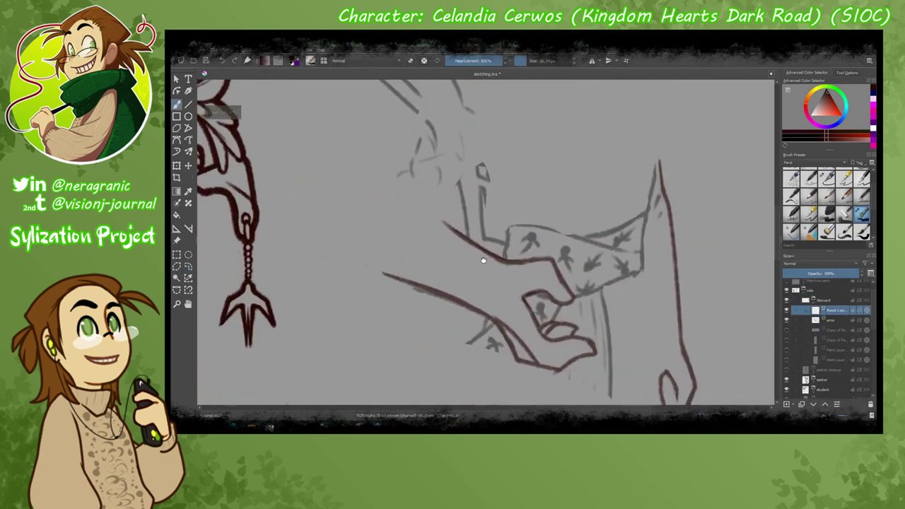
mouse_move(677, 286)
mouse_down()
mouse_move(627, 327)
mouse_move(718, 353)
mouse_up()
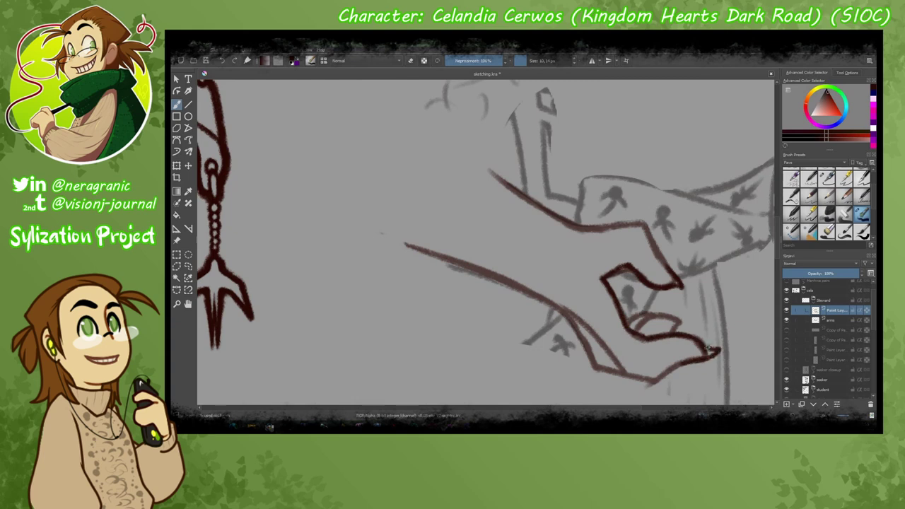
mouse_move(664, 262)
mouse_down()
mouse_move(415, 346)
mouse_move(590, 299)
mouse_move(561, 242)
mouse_move(589, 300)
mouse_move(568, 307)
mouse_move(566, 233)
mouse_up()
mouse_move(499, 268)
mouse_down()
mouse_move(551, 326)
mouse_move(495, 212)
mouse_move(514, 292)
mouse_move(551, 337)
mouse_move(510, 282)
mouse_move(555, 339)
mouse_up()
key(ctrl+z)
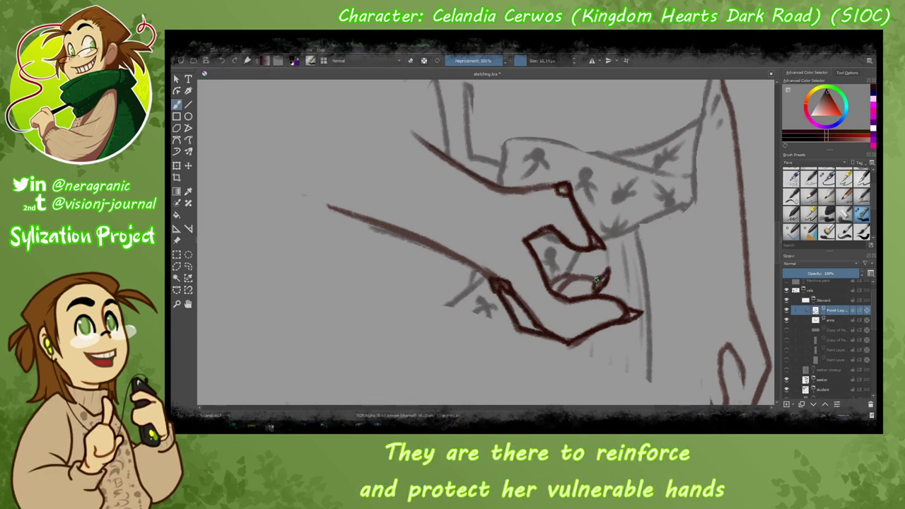
mouse_move(586, 258)
mouse_down()
mouse_move(448, 324)
mouse_move(525, 253)
mouse_move(524, 286)
mouse_move(453, 297)
mouse_move(587, 344)
mouse_move(600, 380)
mouse_up()
Ink the wrist cuff and its small rivet on the bent arm, erasing the overlapping line parts.
scroll(600, 380, down, 3)
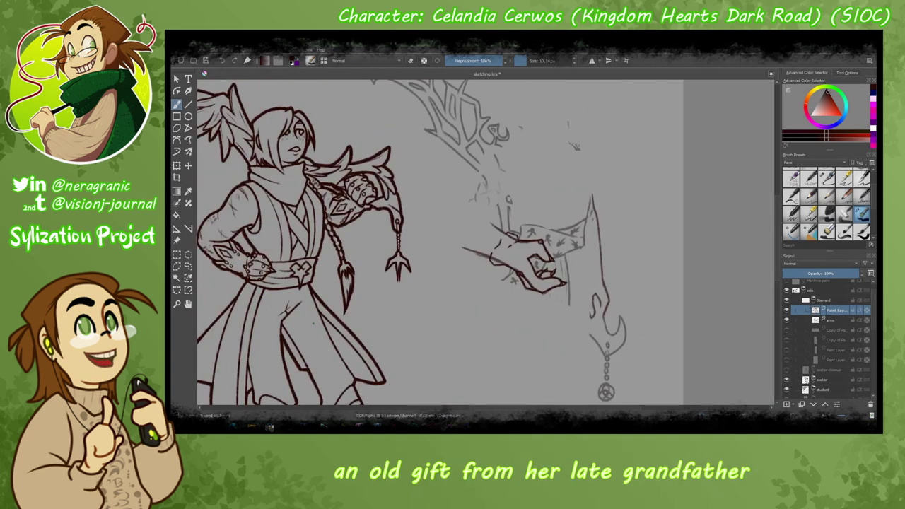
scroll(514, 279, up, 5)
drag(584, 253, 579, 264)
scroll(324, 323, down, 5)
scroll(382, 239, up, 5)
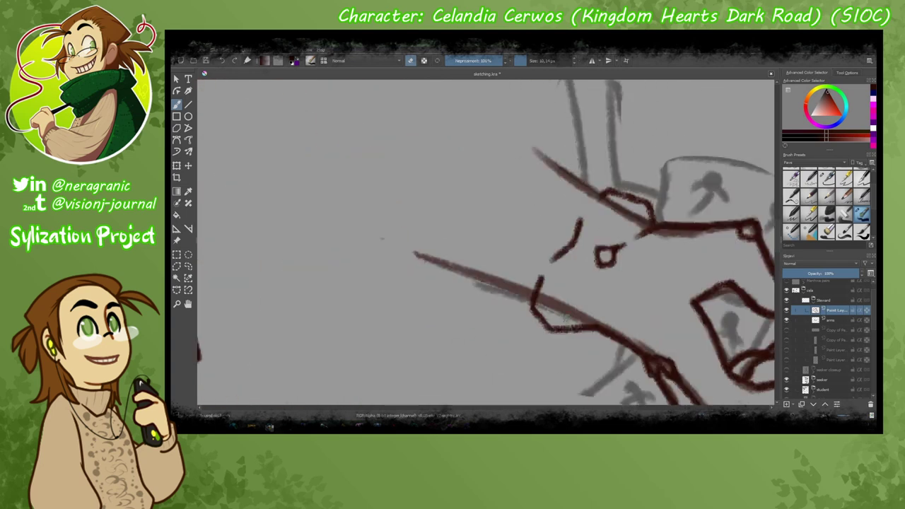
key(e)
drag(601, 330, 564, 325)
key(e)
drag(544, 272, 512, 297)
key(e)
Ink the pointed outline of the forearm guard on the bent arm and trim its corner near the elbow.
scroll(602, 239, down, 3)
scroll(621, 279, up, 3)
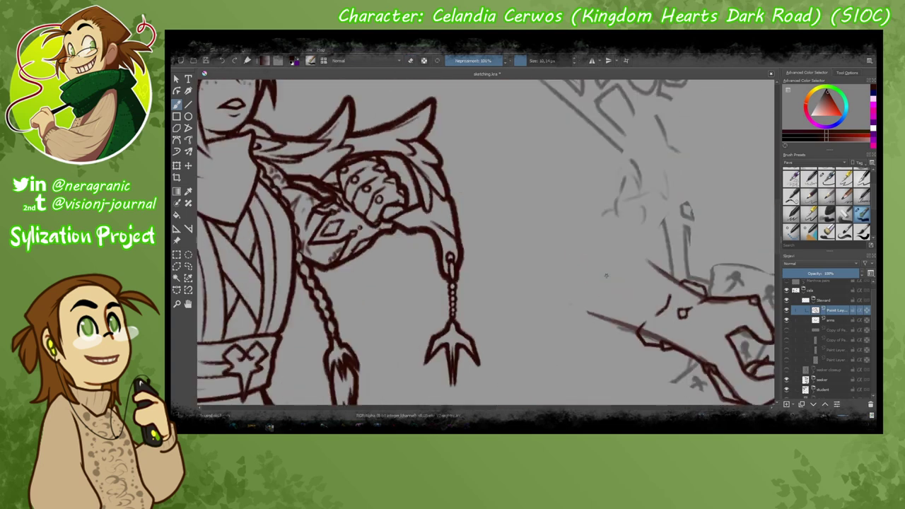
mouse_move(621, 280)
mouse_down()
mouse_move(589, 254)
mouse_move(609, 299)
mouse_move(638, 280)
mouse_move(475, 308)
mouse_move(475, 261)
mouse_up()
scroll(601, 283, down, 3)
scroll(495, 269, up, 3)
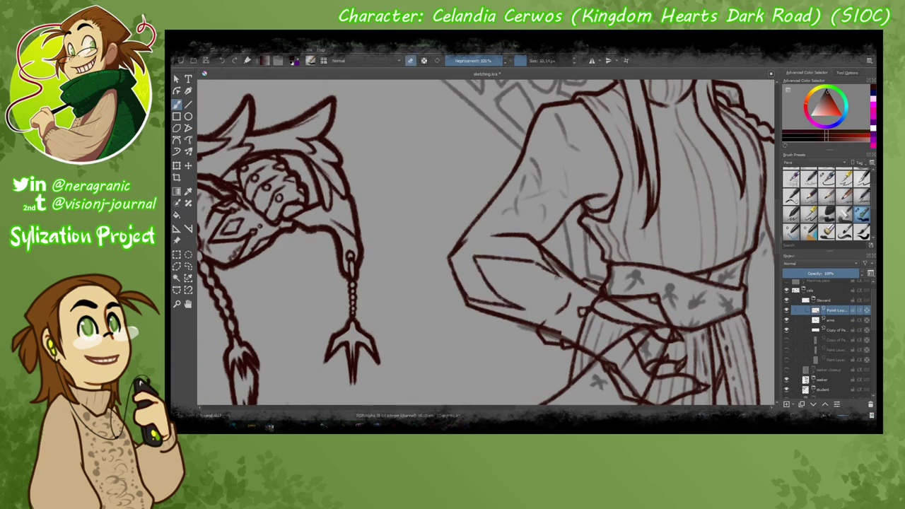
drag(499, 295, 472, 255)
key(e)
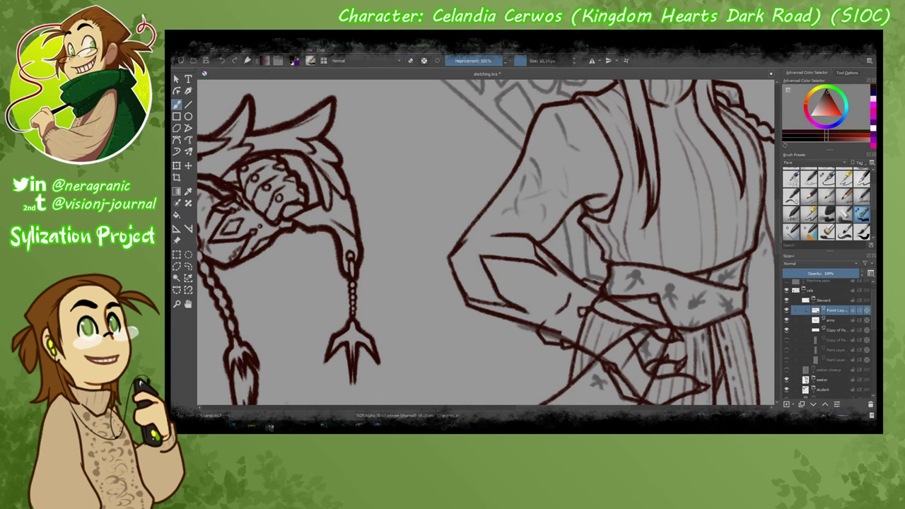
Add the diamond ornament, edge plates and small rivets to the bent arm's forearm guard.
scroll(495, 302, down, 3)
scroll(672, 259, up, 3)
scroll(566, 283, down, 3)
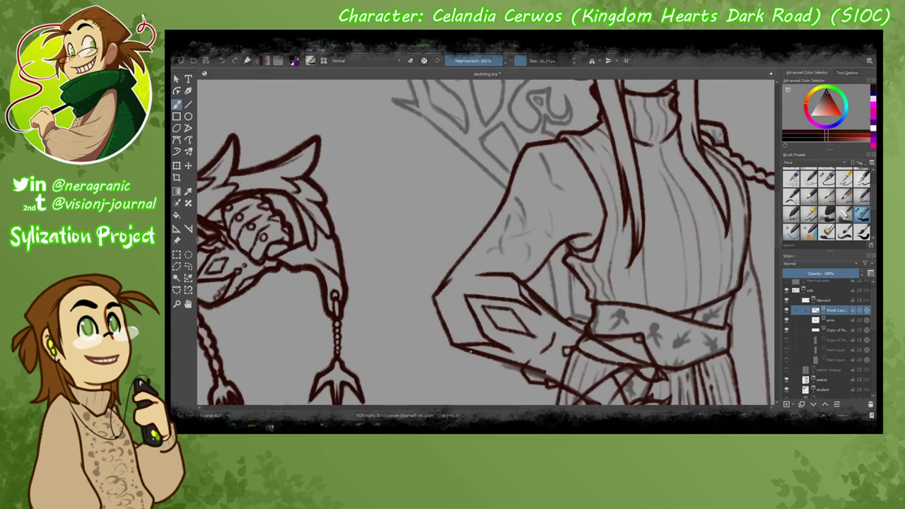
scroll(462, 334, up, 3)
key(e)
scroll(462, 334, right, 5)
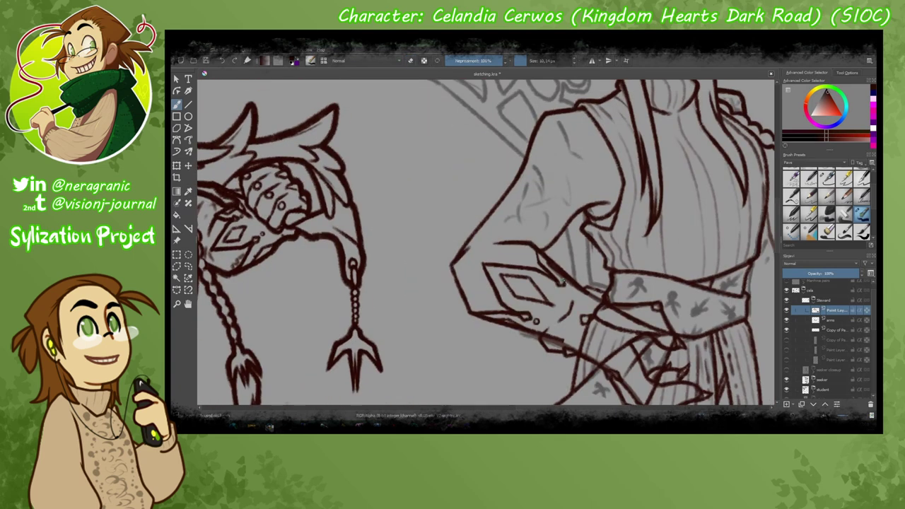
scroll(390, 322, down, 3)
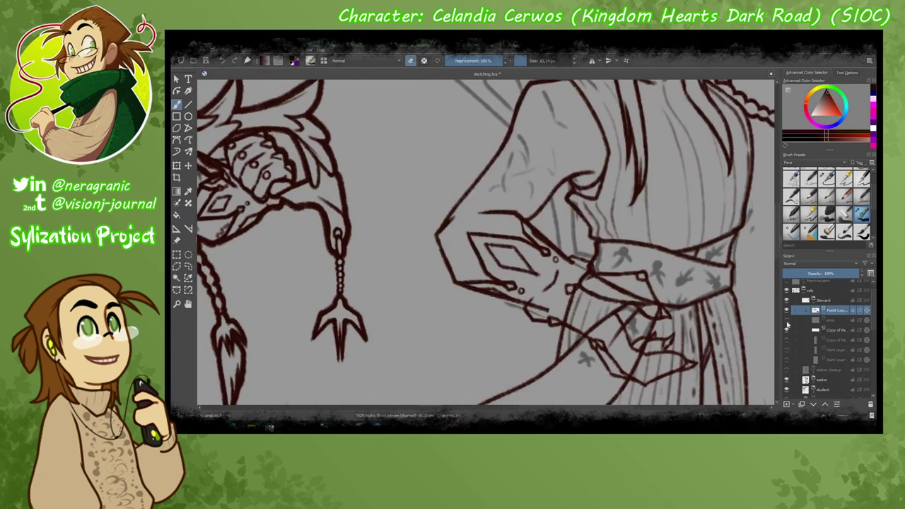
Ink the matching forearm guard, rivets and wrist cuff on the arm hanging at the side.
click(836, 330)
click(836, 310)
scroll(617, 303, down, 3)
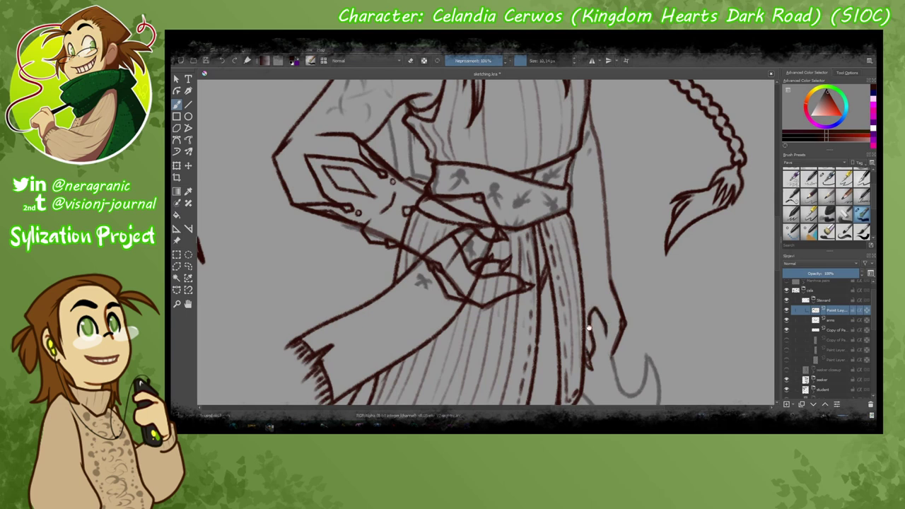
scroll(588, 327, up, 2)
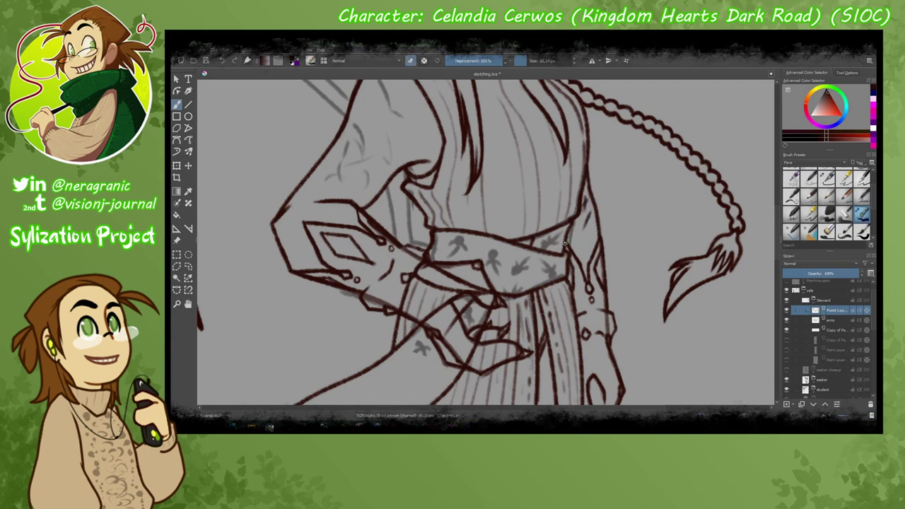
Ink the scars on the shoulder and upper arm of the bent arm.
scroll(566, 244, down, 3)
scroll(602, 225, up, 5)
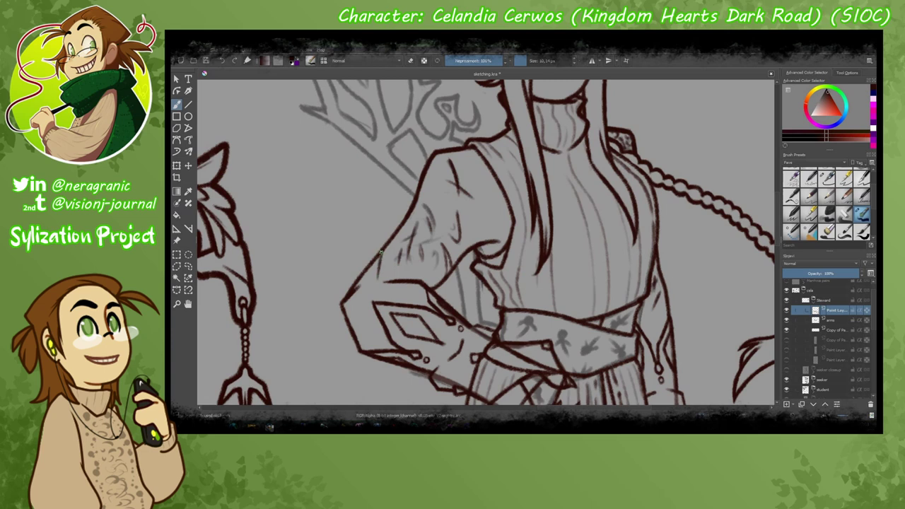
scroll(333, 343, down, 3)
Name a copy of the clothing lineart layer "body" and remove its lines that cross the bent arm's hand and wrist.
click(854, 328)
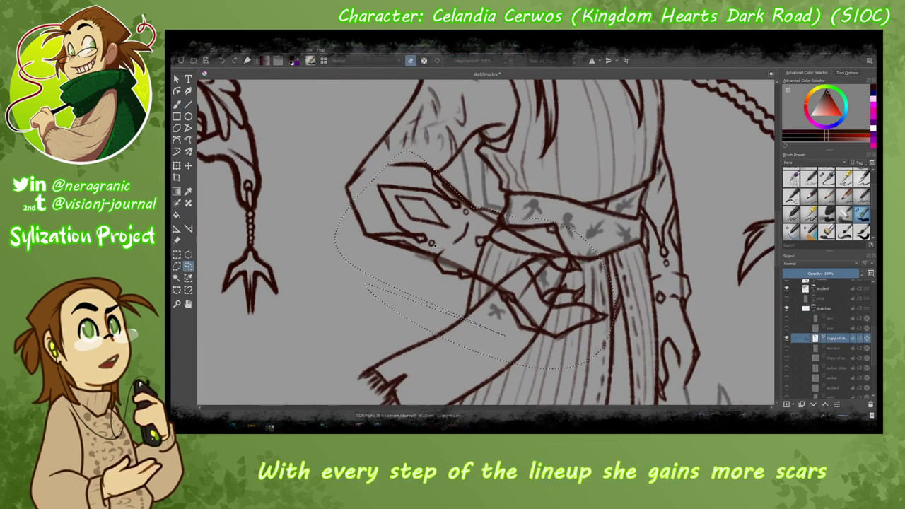
double_click(854, 323)
text(bo)
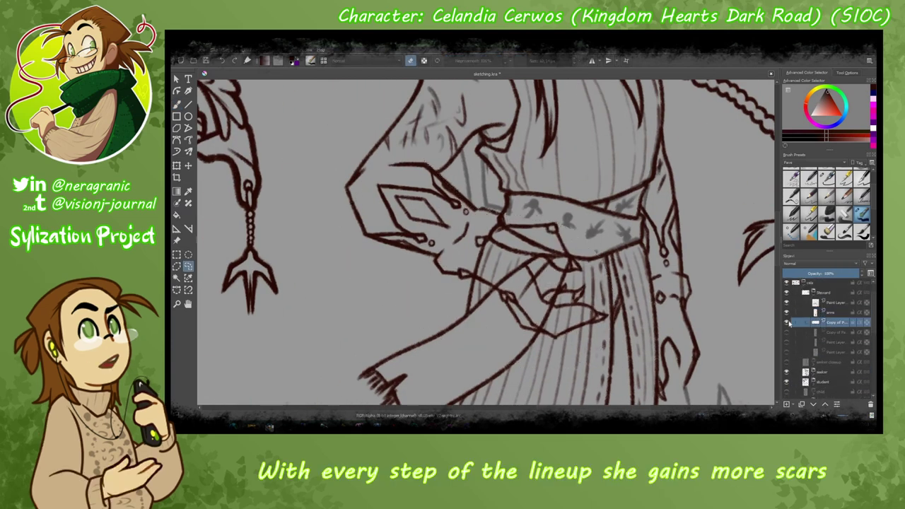
text(dy)
mouse_move(595, 312)
mouse_down()
mouse_move(558, 334)
mouse_move(506, 301)
mouse_move(444, 227)
mouse_move(496, 290)
mouse_move(595, 315)
mouse_move(573, 262)
mouse_move(504, 221)
mouse_up()
key(ctrl+shift+a)
key(b)
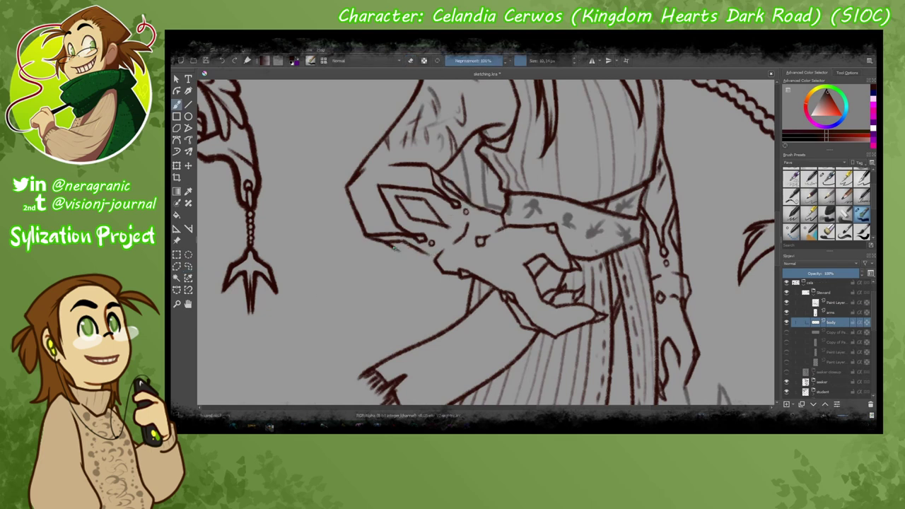
Clean up the body lines around the bent arm's forearm guard and delete the arms layer.
drag(487, 212, 434, 233)
drag(517, 291, 433, 241)
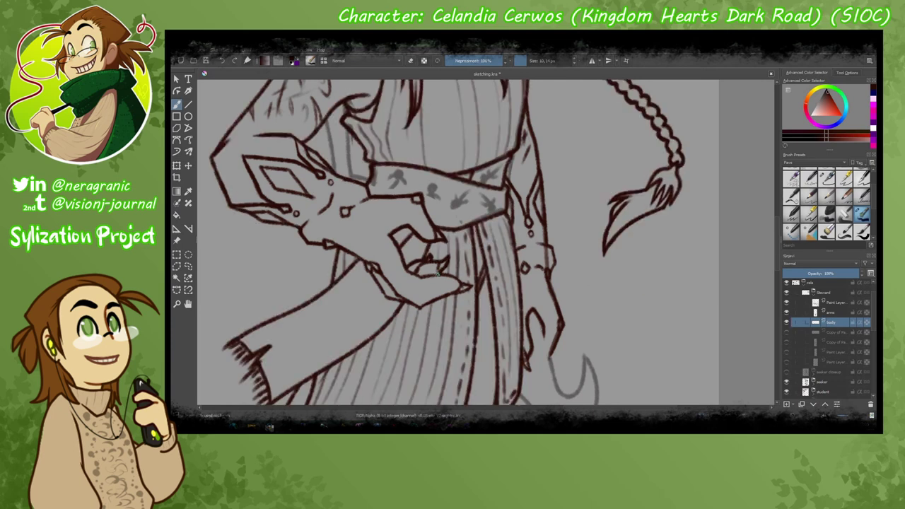
drag(389, 296, 357, 251)
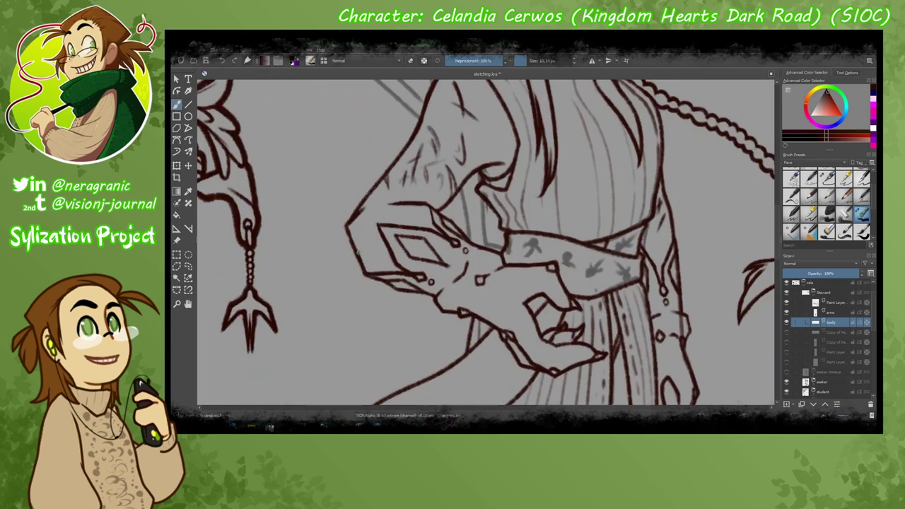
drag(556, 358, 390, 294)
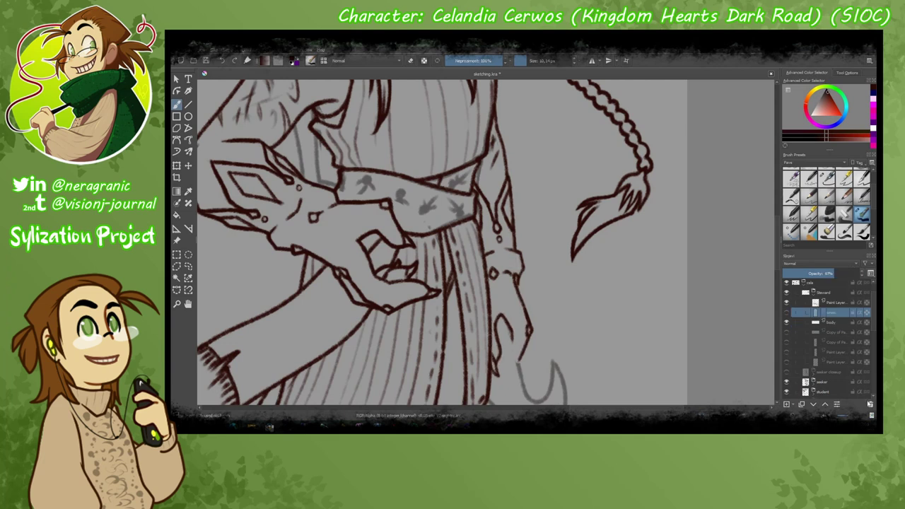
key(shift+Delete)
drag(516, 247, 529, 338)
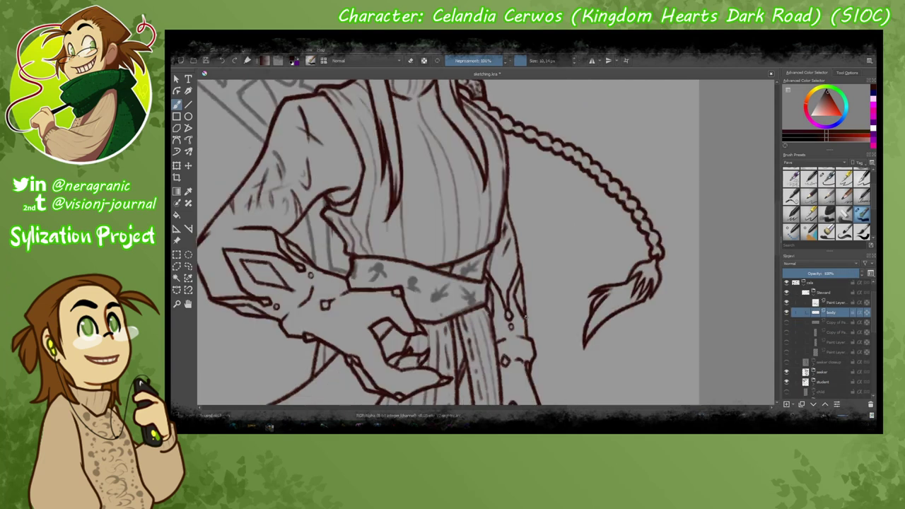
Erase stray marks on the arm details layer and merge it down into the body layer.
key(Page_Up)
key(e)
mouse_move(501, 171)
mouse_down()
mouse_move(520, 192)
mouse_move(509, 178)
mouse_up()
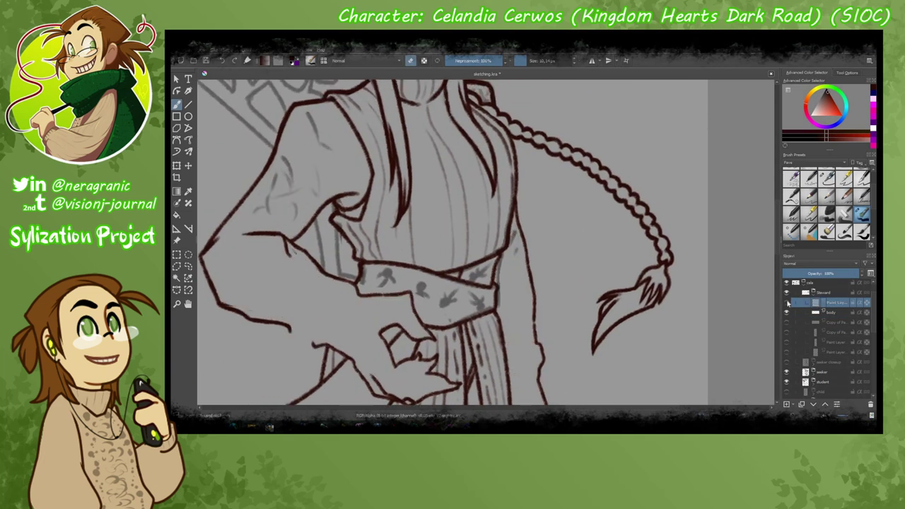
key(ctrl+e)
Add a new paint layer above the body layer and enlarge the brush to about 14 px.
key(minus)
key(minus)
key(minus)
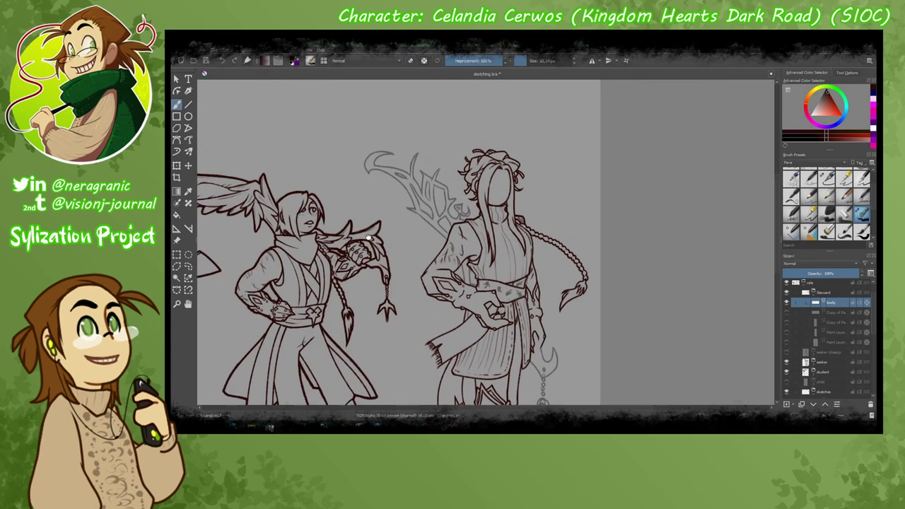
key(Insert)
key(plus)
key(plus)
key(plus)
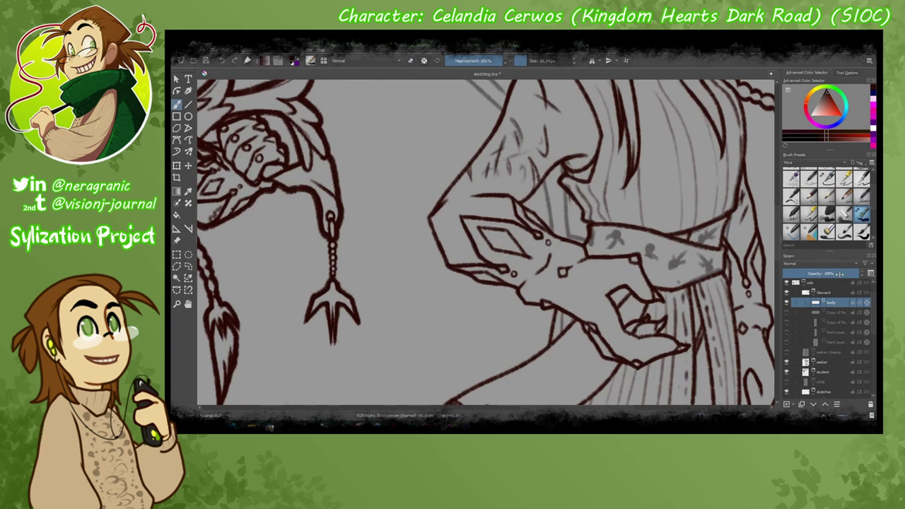
key(ctrl+e)
key(e)
key(minus)
key(minus)
key(minus)
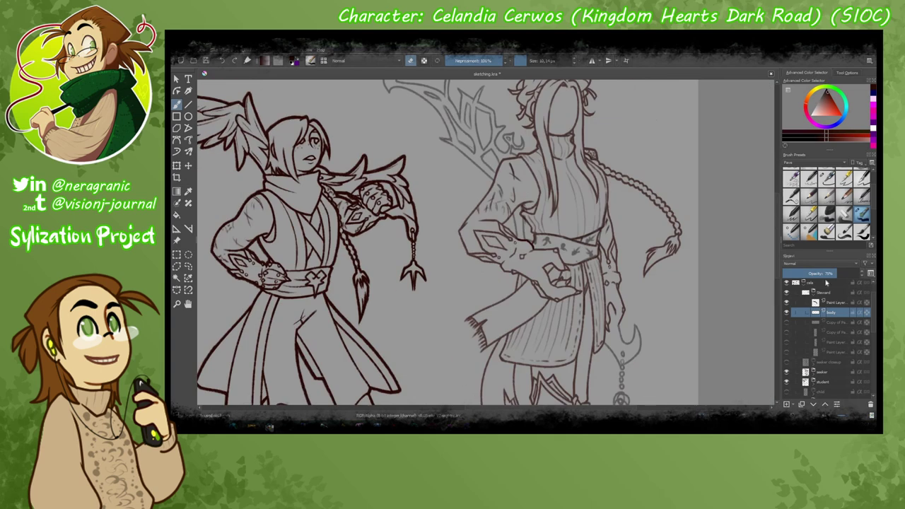
key(plus)
key(plus)
key(plus)
key(Insert)
key(plus)
key(plus)
key(plus)
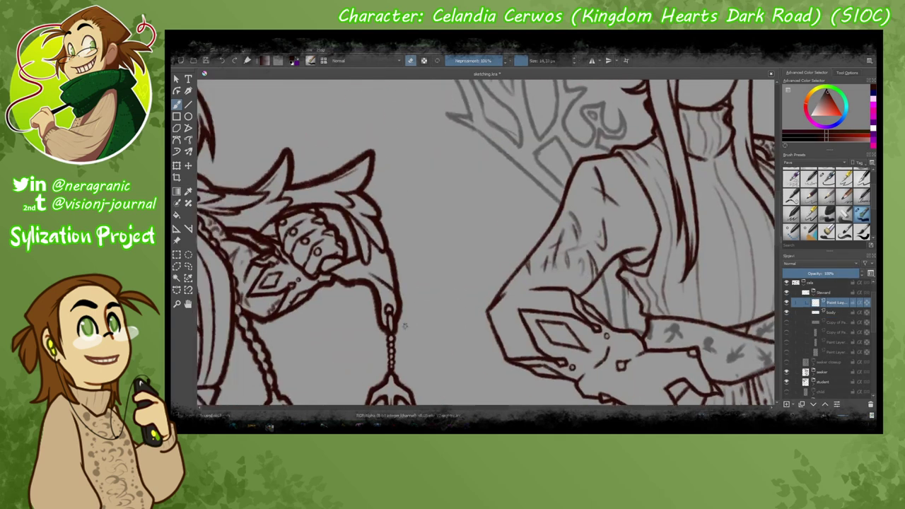
Trace a thicker outer contour along the Steward's bent arm, forearm guard, hand, waist and loose sash end.
drag(618, 299, 552, 240)
drag(524, 268, 595, 318)
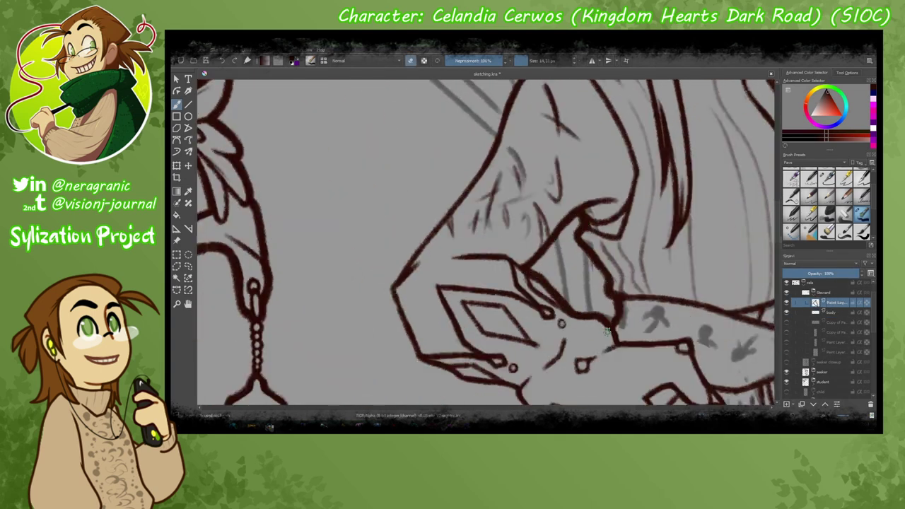
drag(559, 166, 512, 240)
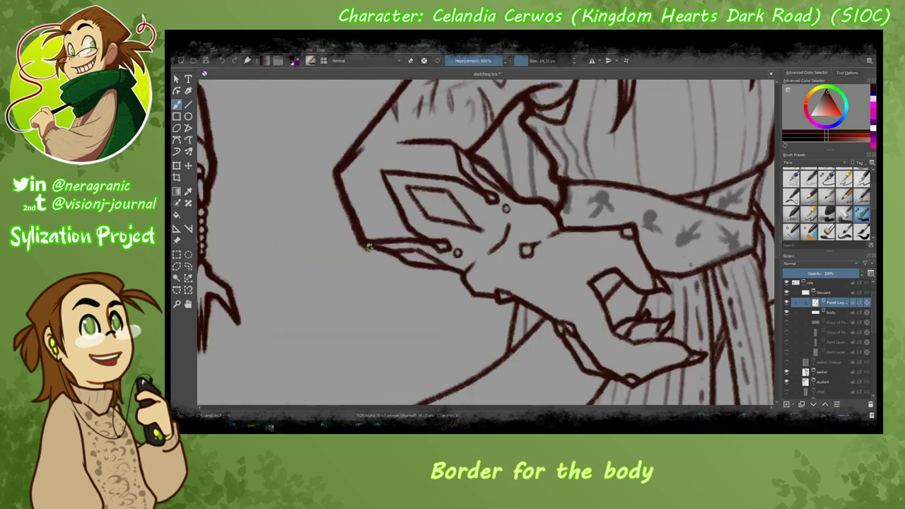
mouse_move(365, 246)
mouse_down()
mouse_move(455, 272)
mouse_move(504, 300)
mouse_up()
mouse_move(554, 209)
mouse_down()
mouse_move(638, 230)
mouse_move(660, 289)
mouse_move(591, 284)
mouse_move(639, 301)
mouse_move(666, 330)
mouse_up()
drag(654, 372, 549, 322)
mouse_move(548, 212)
mouse_down()
mouse_move(458, 281)
mouse_move(435, 322)
mouse_up()
drag(495, 286, 482, 313)
mouse_move(524, 120)
mouse_down()
mouse_move(495, 346)
mouse_move(583, 238)
mouse_up()
drag(477, 203, 475, 297)
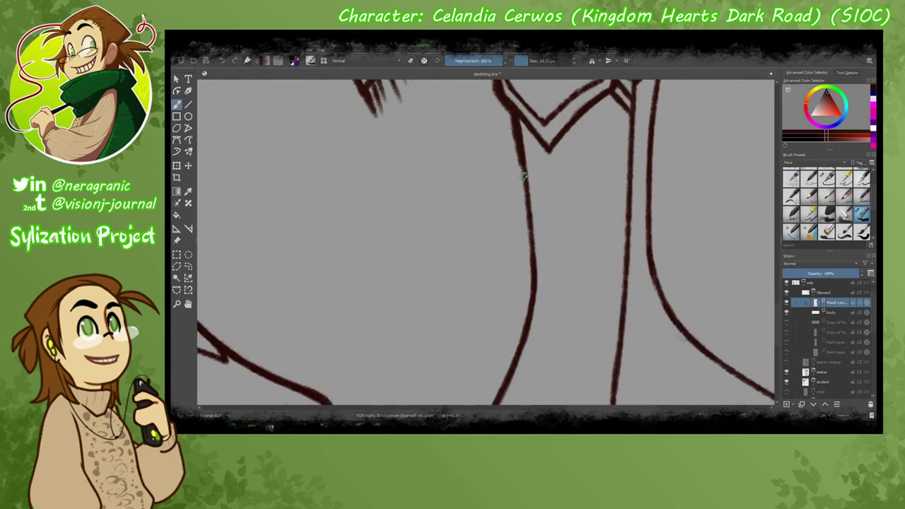
Thicken the outer contour of both legs and boots, continuing up the leg to the skirt.
drag(522, 170, 532, 345)
mouse_move(576, 178)
mouse_down()
mouse_move(498, 335)
mouse_move(614, 336)
mouse_move(668, 294)
mouse_up()
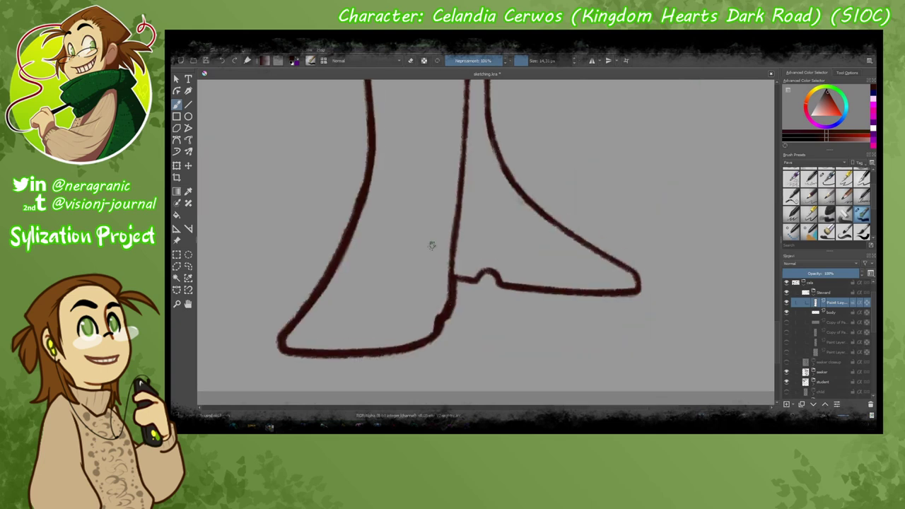
drag(460, 279, 641, 294)
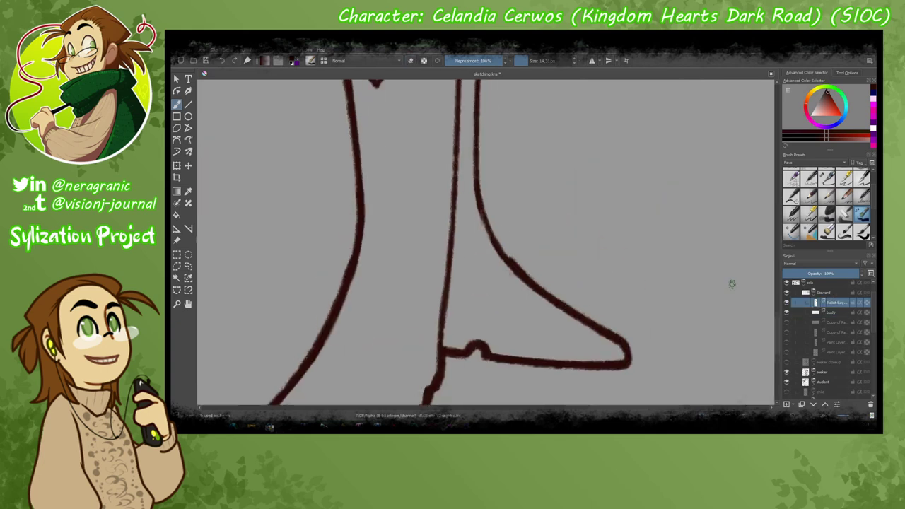
drag(481, 82, 486, 321)
mouse_move(487, 322)
mouse_down()
mouse_move(495, 212)
mouse_move(509, 169)
mouse_move(520, 272)
mouse_up()
scroll(526, 316, up, 2)
mouse_move(526, 316)
mouse_down()
mouse_move(541, 281)
mouse_move(552, 201)
mouse_up()
key(ctrl+z)
drag(543, 249, 559, 194)
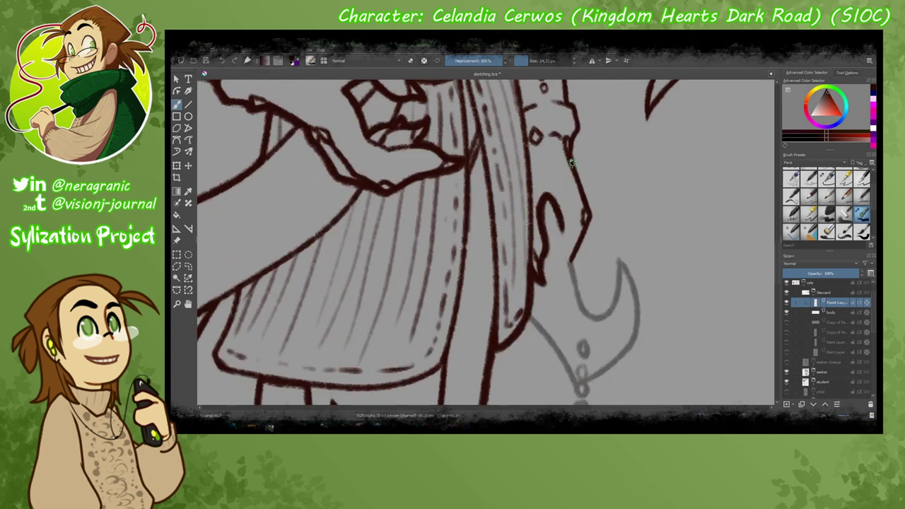
Thicken the outer contour of the hanging hand, wrist cuff and arm, continuing up the side of the torso.
drag(587, 263, 575, 161)
mouse_move(572, 141)
mouse_down()
mouse_move(579, 198)
mouse_move(556, 270)
mouse_move(552, 233)
mouse_move(555, 286)
mouse_move(559, 227)
mouse_up()
drag(523, 120, 549, 322)
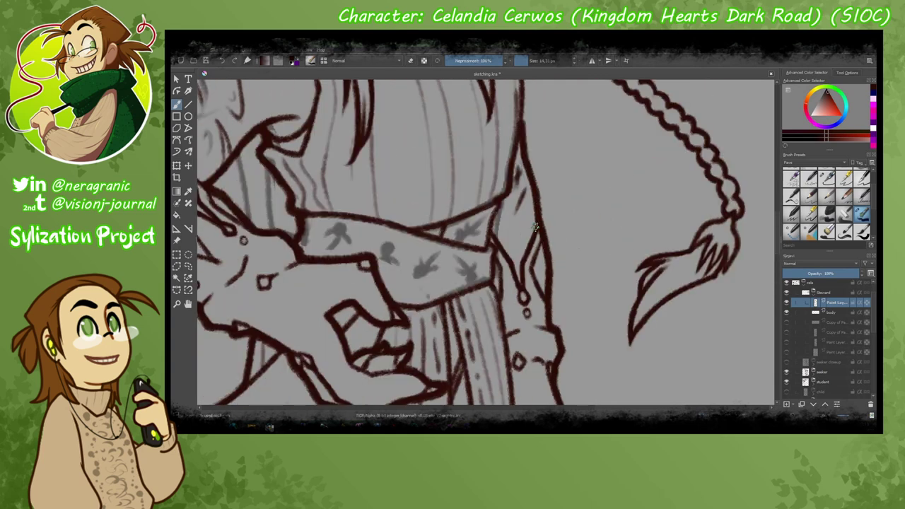
drag(538, 234, 504, 251)
scroll(494, 266, down, 3)
scroll(520, 308, down, 3)
mouse_move(520, 191)
mouse_down()
mouse_move(520, 308)
mouse_move(515, 199)
mouse_up()
scroll(510, 247, up, 3)
scroll(510, 248, up, 3)
mouse_move(509, 192)
mouse_down()
mouse_move(475, 160)
mouse_move(489, 298)
mouse_up()
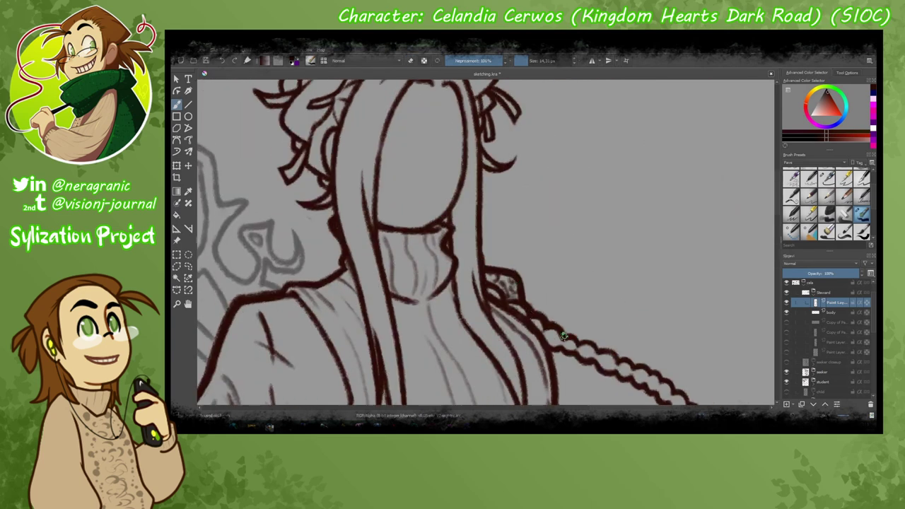
Thicken the outline of the long braid from the shoulder to its tuft and sharpen the tuft's tips.
drag(563, 336, 440, 256)
drag(510, 285, 495, 224)
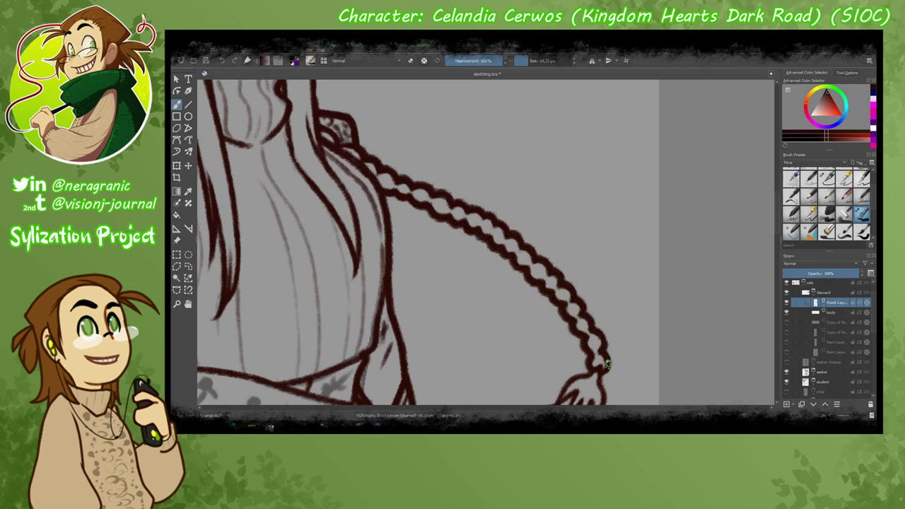
drag(607, 362, 575, 207)
mouse_move(566, 209)
mouse_down()
mouse_move(527, 240)
mouse_move(470, 332)
mouse_up()
drag(492, 262, 464, 343)
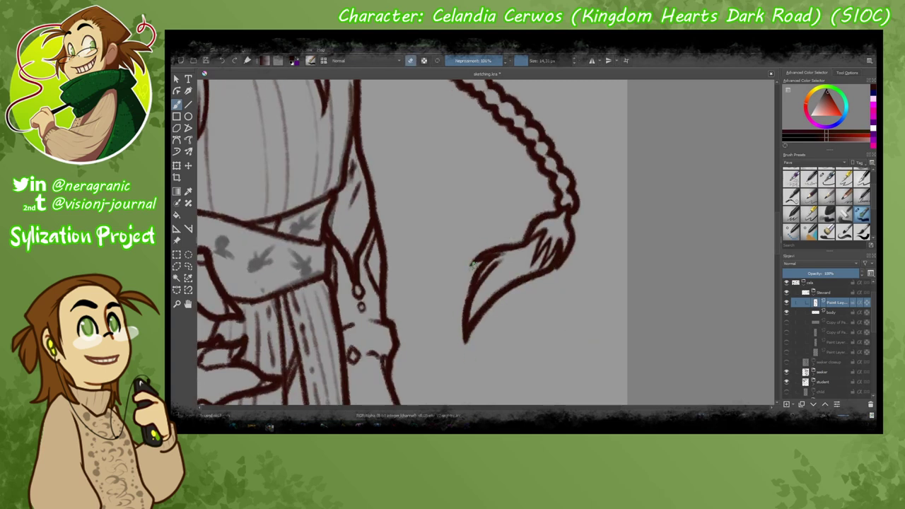
drag(529, 232, 553, 256)
drag(502, 271, 488, 255)
key(e)
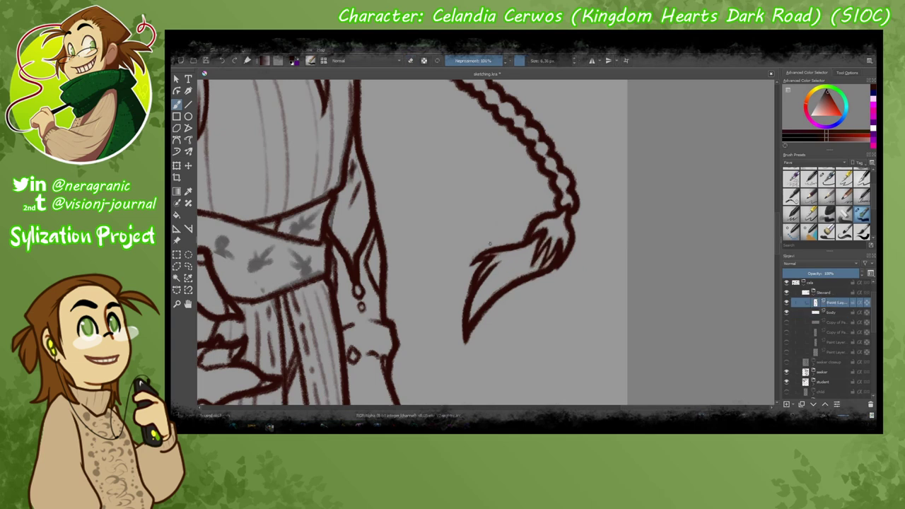
Outline the braid crown, loose hair strands and neck edges with a thinner brush of about 13 px.
scroll(436, 188, up, 5)
scroll(425, 280, down, 3)
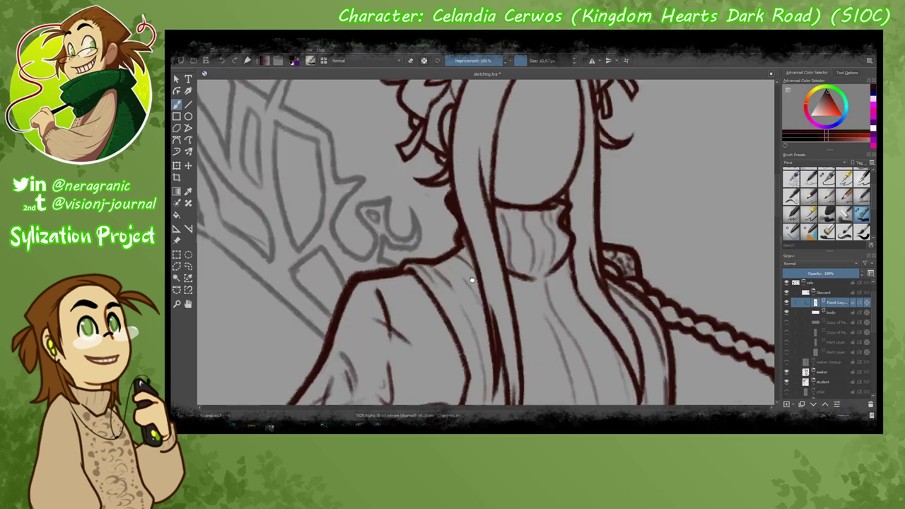
scroll(460, 247, up, 4)
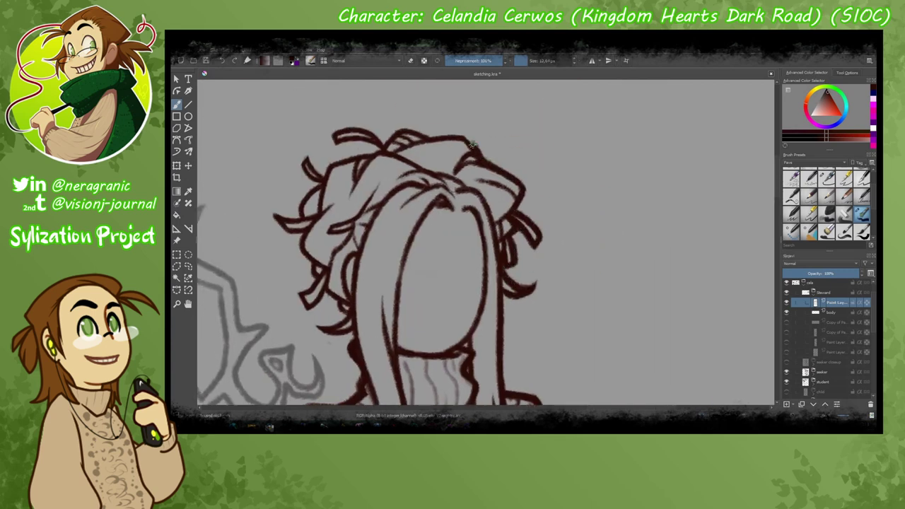
scroll(403, 258, up, 3)
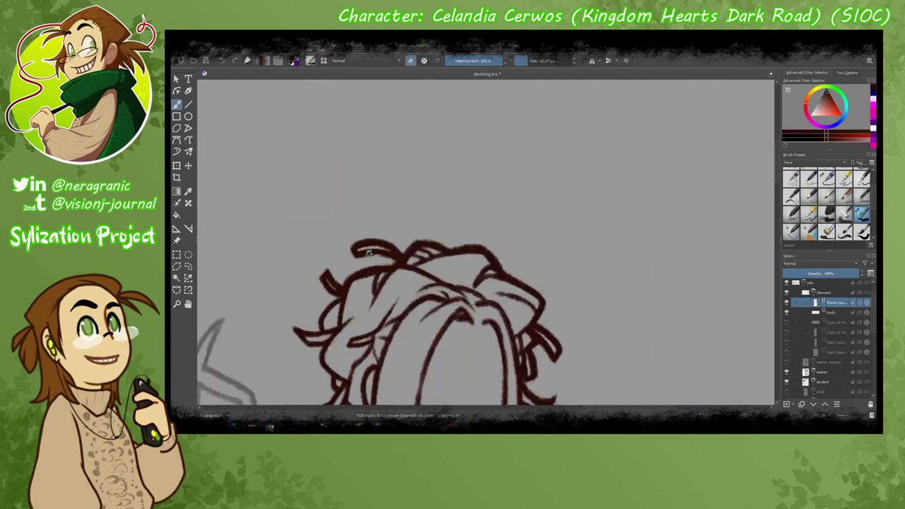
scroll(380, 235, down, 2)
drag(333, 216, 468, 191)
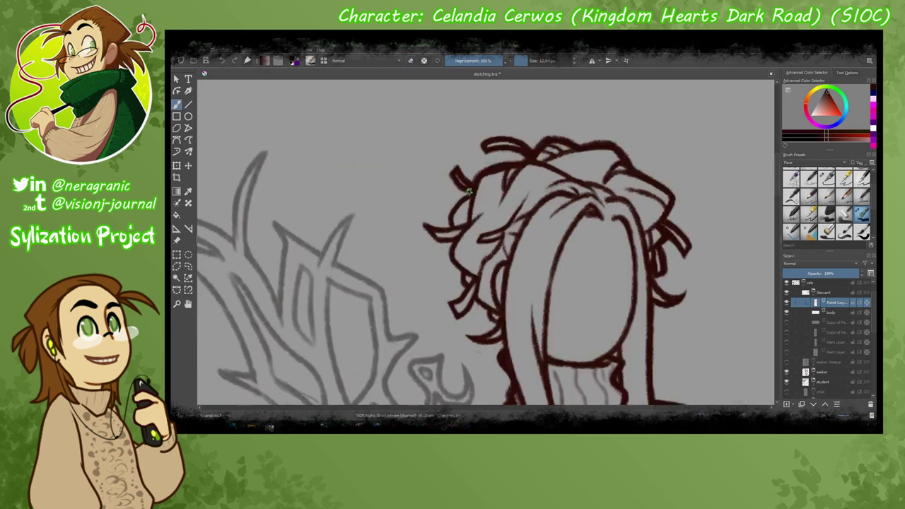
key(e)
key(e)
scroll(474, 290, down, 2)
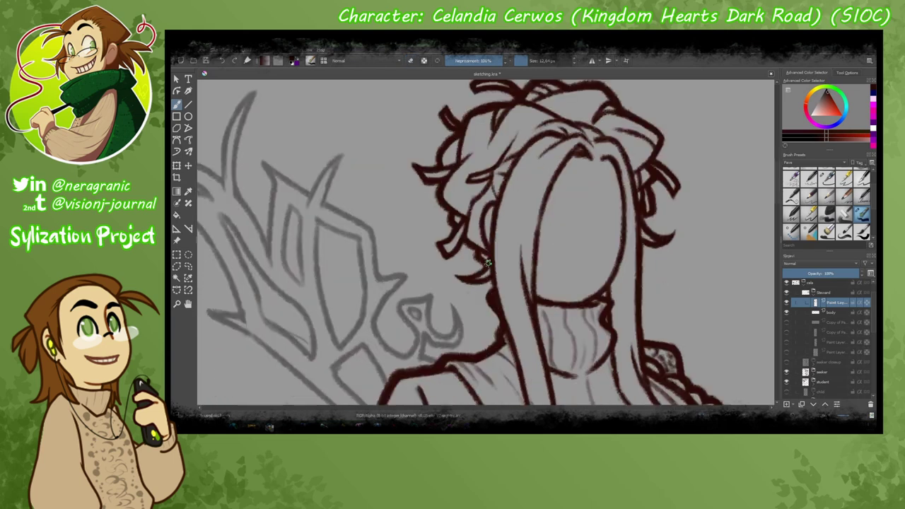
scroll(444, 288, down, 5)
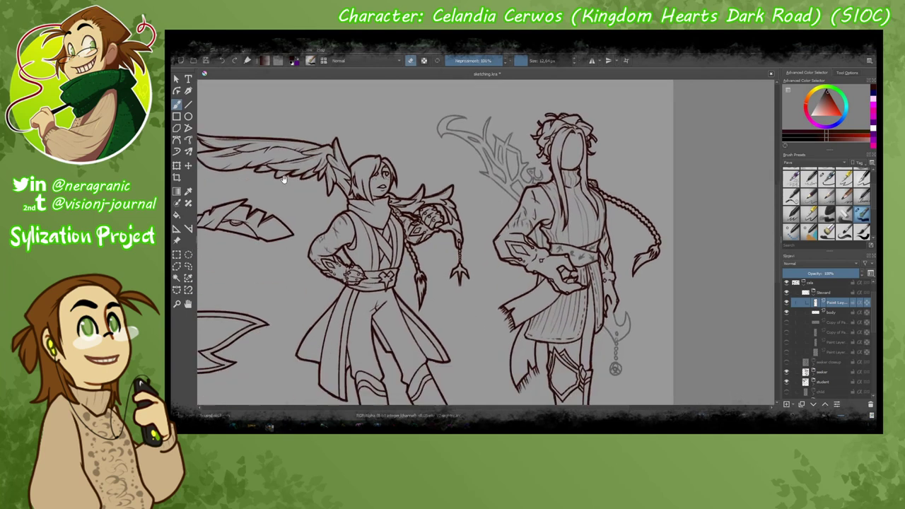
Check the Steward's contour at the waist, arms and knee guard against the neighbouring character version.
drag(541, 324, 318, 311)
scroll(596, 309, up, 5)
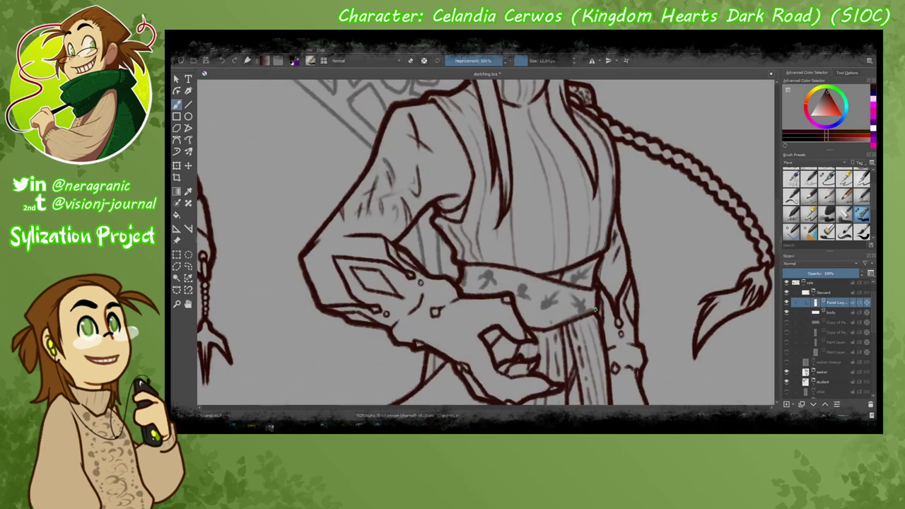
scroll(409, 330, down, 3)
scroll(439, 297, down, 5)
scroll(475, 339, up, 3)
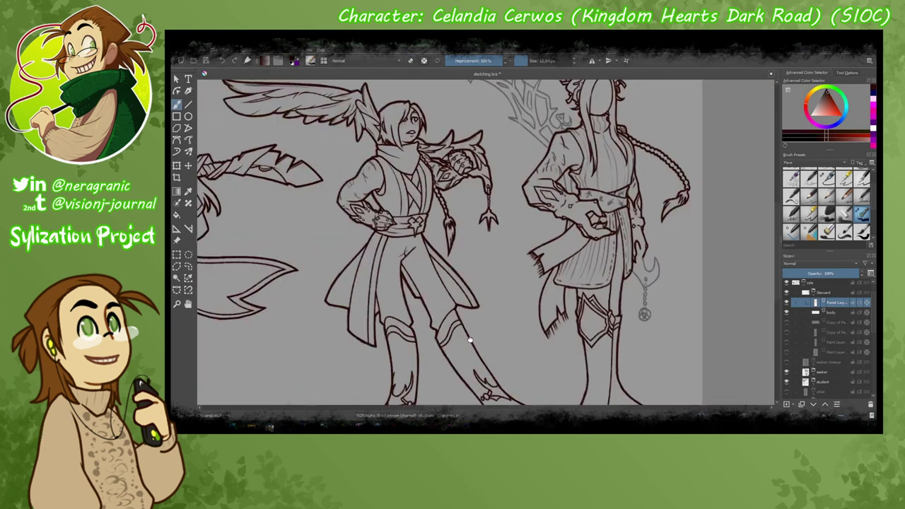
scroll(442, 275, up, 3)
scroll(441, 275, down, 4)
scroll(436, 297, up, 4)
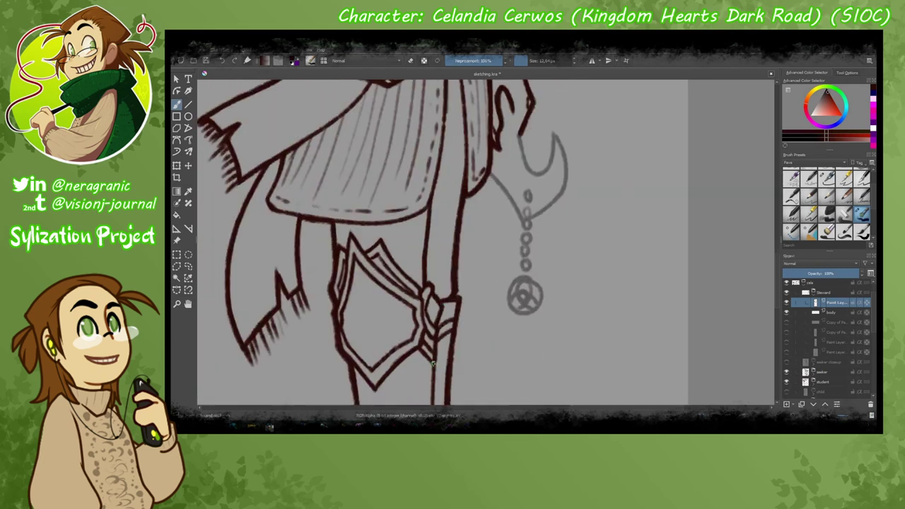
scroll(365, 250, down, 4)
scroll(396, 254, up, 3)
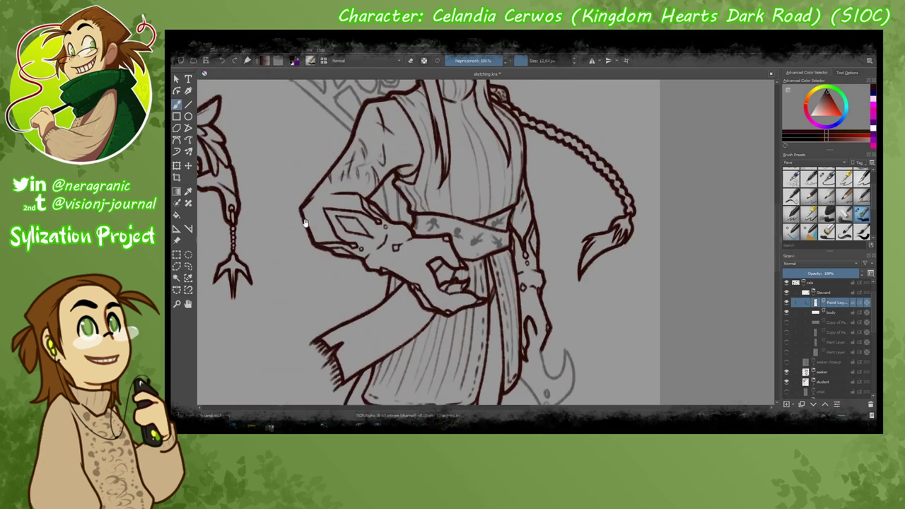
scroll(424, 269, down, 2)
Save the drawing, name the contour layer "outline" and add a new paint layer between it and the body layer.
key(ctrl+s)
key(Insert)
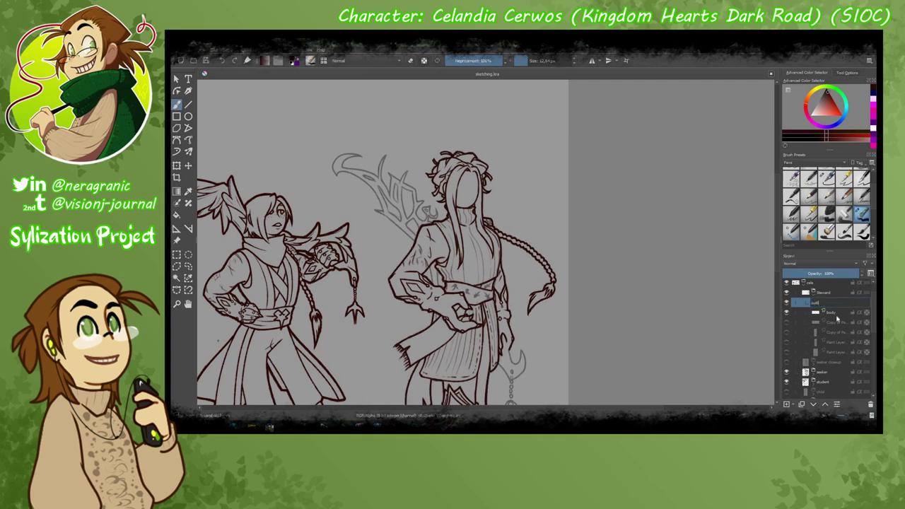
scroll(367, 285, up, 4)
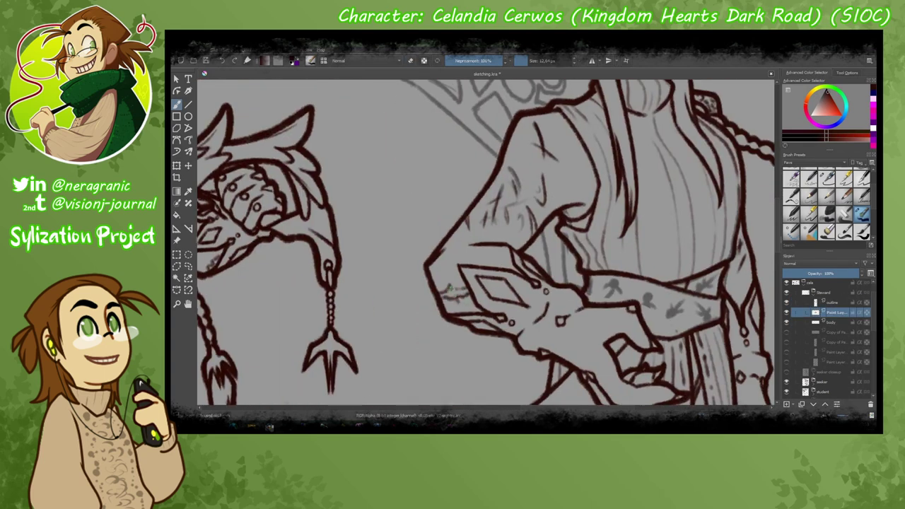
Draw the extra scars on the Steward's bent arm around the shoulder, sleeve and elbow, erasing stray marks.
key(e)
scroll(507, 326, down, 4)
scroll(445, 295, up, 4)
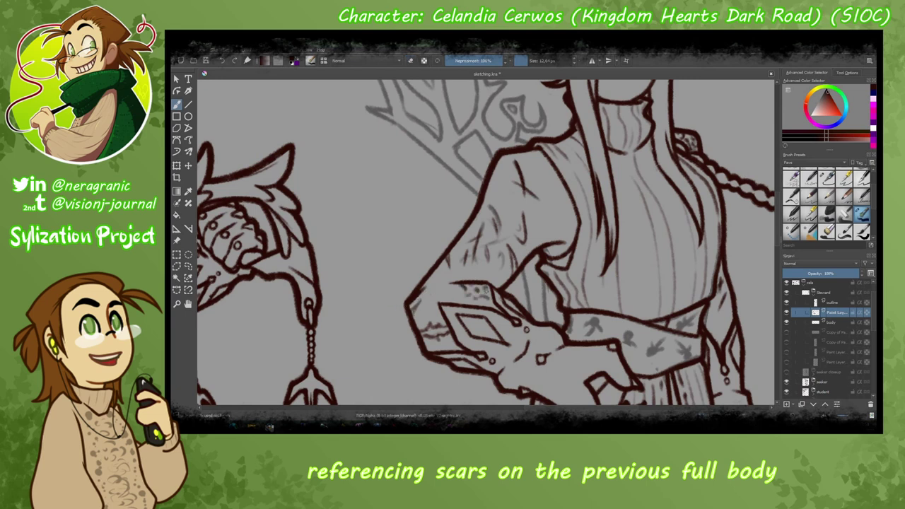
drag(453, 300, 420, 280)
mouse_move(459, 355)
mouse_down()
mouse_move(698, 360)
mouse_move(637, 438)
mouse_up()
mouse_move(392, 370)
mouse_down()
mouse_move(343, 359)
mouse_move(474, 164)
mouse_move(463, 241)
mouse_up()
drag(595, 283, 471, 252)
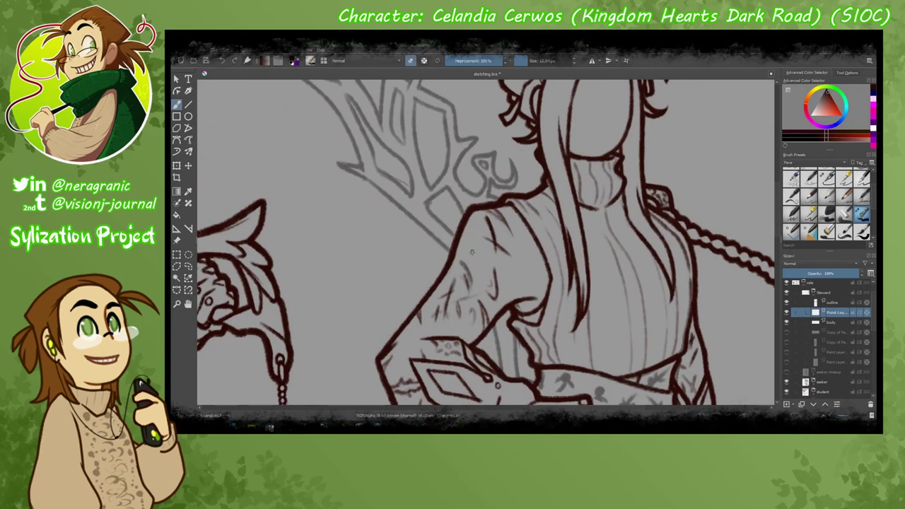
mouse_move(539, 262)
mouse_down()
mouse_move(339, 282)
mouse_move(323, 267)
mouse_move(333, 222)
mouse_move(367, 269)
mouse_move(364, 205)
mouse_move(379, 134)
mouse_move(388, 246)
mouse_move(607, 273)
mouse_move(445, 314)
mouse_move(448, 350)
mouse_move(473, 399)
mouse_up()
Name the scar layer "extra scars" and add a new paint layer above it for the face.
key(Page_Up)
key(Page_Down)
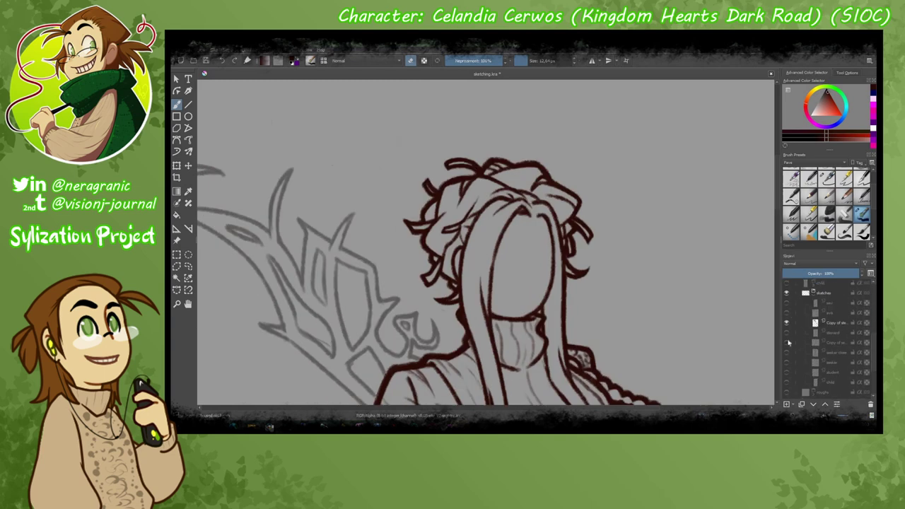
click(787, 344)
click(787, 344)
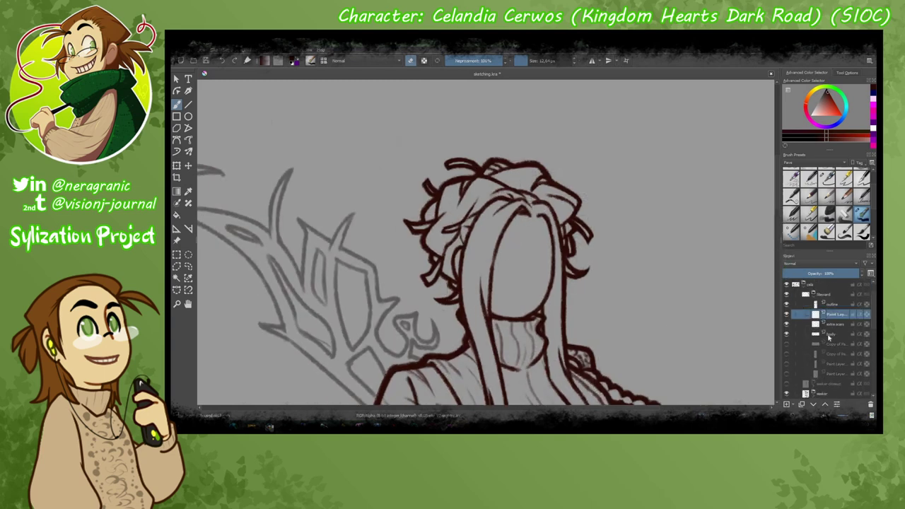
Sketch a guide cross over the blank face and draw the nose line and far eyebrow on a separate layer.
drag(527, 213, 536, 315)
mouse_move(463, 256)
mouse_down()
mouse_move(566, 255)
mouse_move(657, 289)
mouse_move(550, 226)
mouse_up()
scroll(537, 255, down, 3)
scroll(537, 255, up, 4)
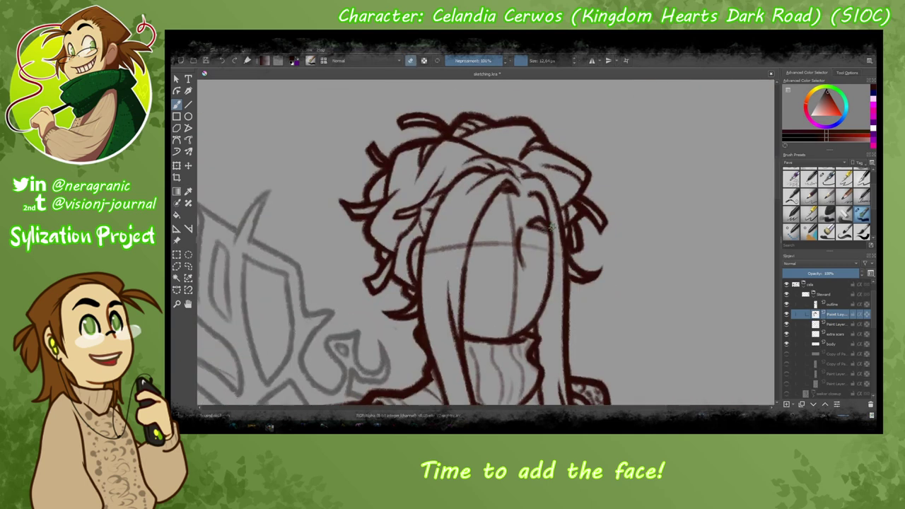
Draw the slightly open mouth with its lower-lip mark and the eyebrow beside the long front strand.
mouse_move(530, 297)
mouse_down()
mouse_move(490, 303)
mouse_move(498, 306)
mouse_up()
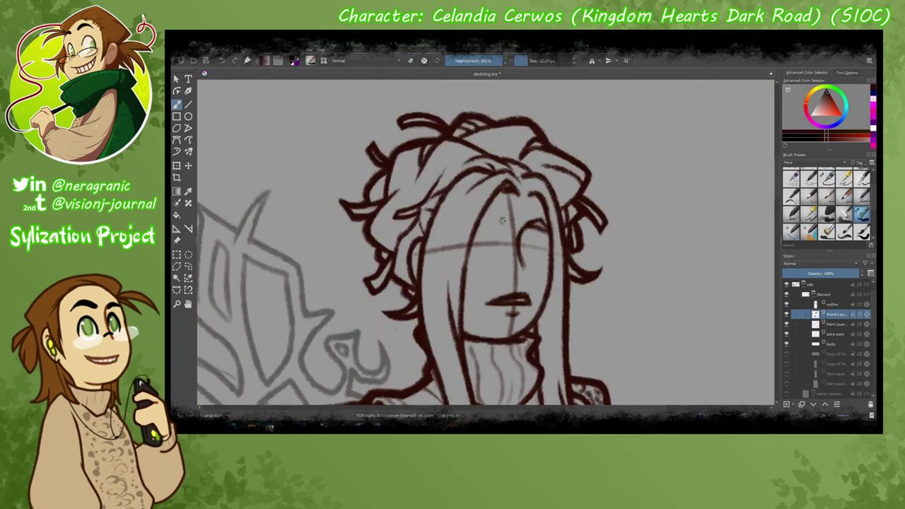
drag(503, 220, 455, 216)
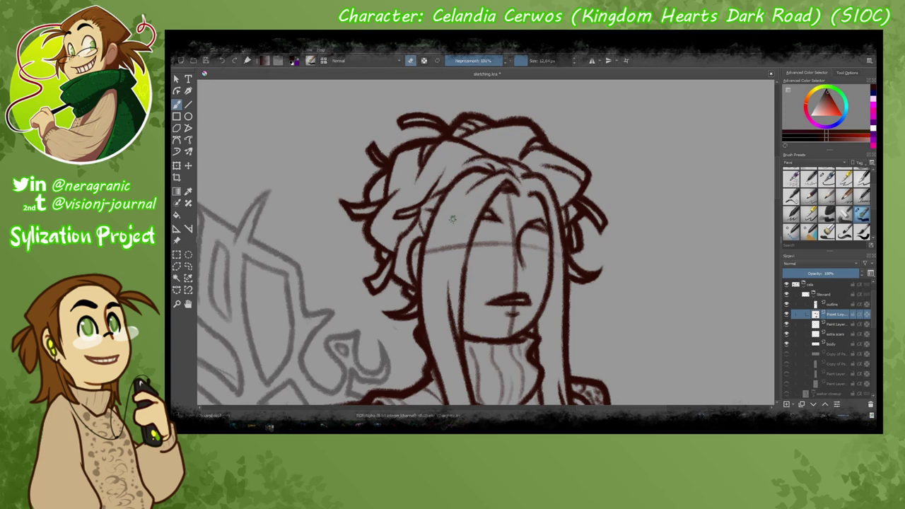
scroll(480, 205, up, 2)
drag(510, 201, 456, 211)
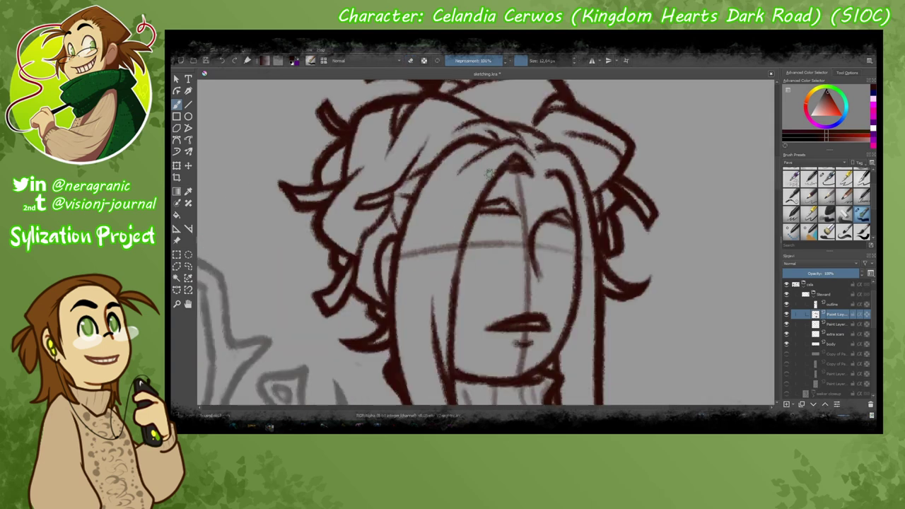
Try out upper eyelid lines for both eyes on a new layer with a thinner brush.
scroll(495, 213, down, 4)
scroll(484, 251, up, 4)
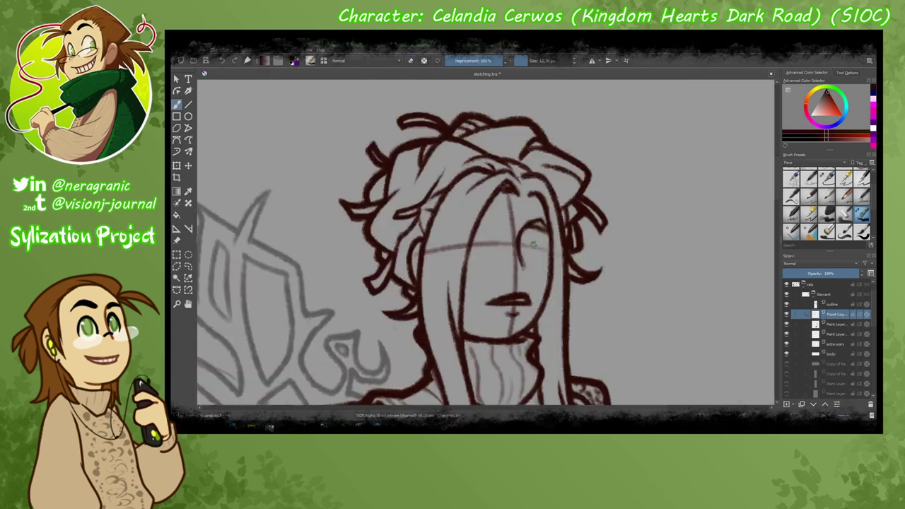
drag(505, 230, 467, 246)
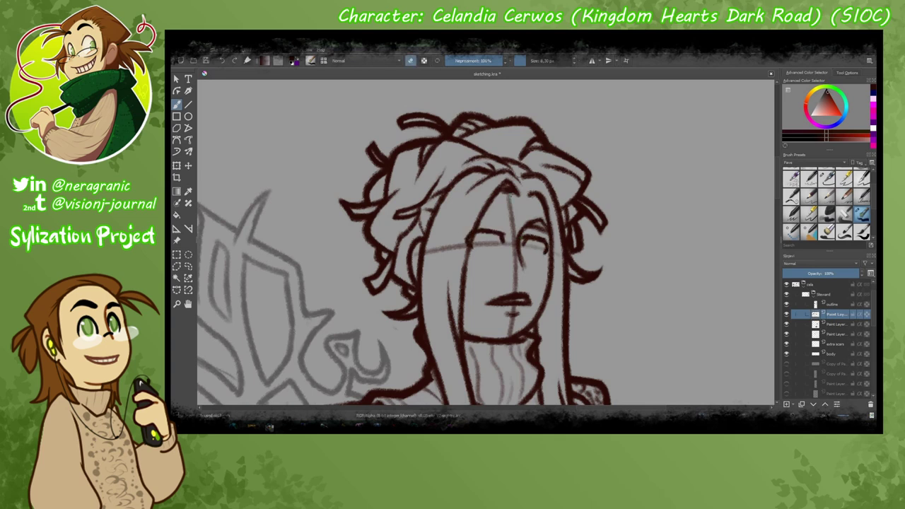
mouse_move(206, 427)
mouse_down()
mouse_move(323, 344)
mouse_move(232, 344)
mouse_up()
scroll(484, 244, down, 3)
scroll(485, 244, up, 3)
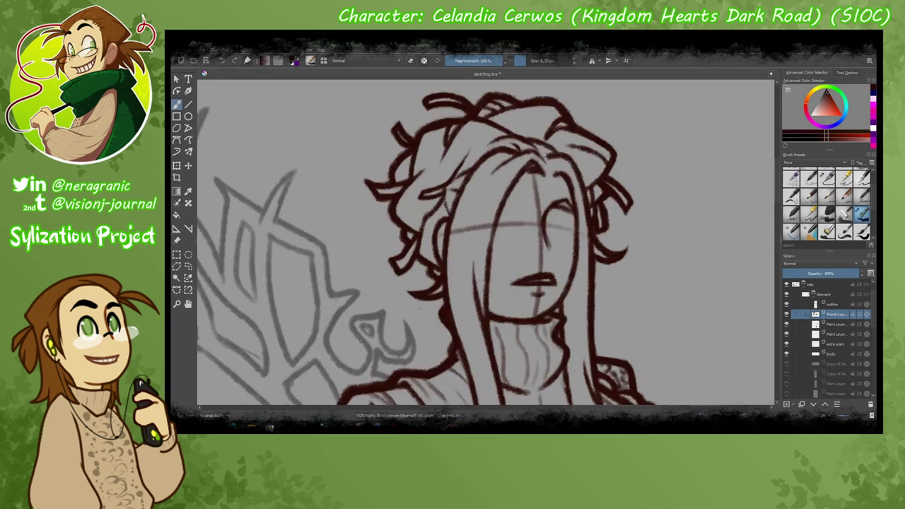
Refine the mouth and eyebrow, draw the upper eyelids on a new layer, hide the guide cross and check the face mirrored.
mouse_move(529, 199)
mouse_down()
mouse_move(479, 207)
mouse_move(366, 297)
mouse_move(554, 255)
mouse_move(566, 263)
mouse_up()
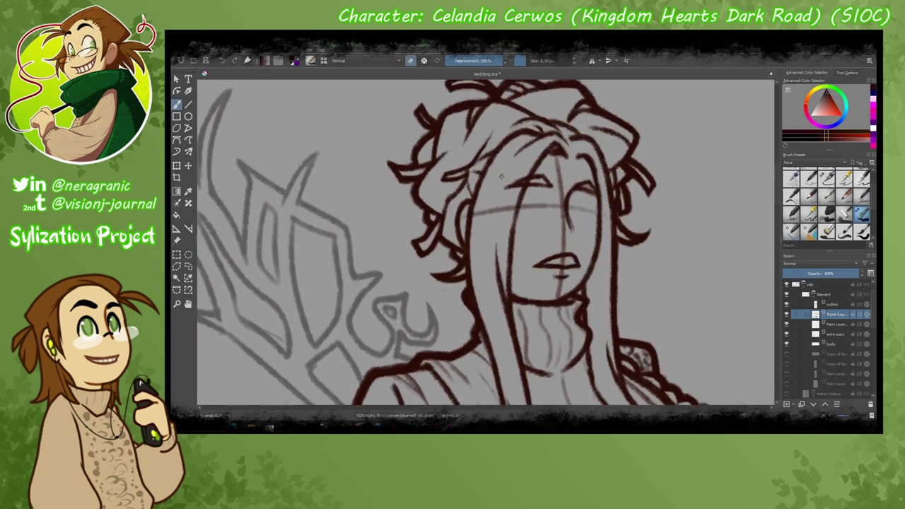
drag(567, 201, 596, 215)
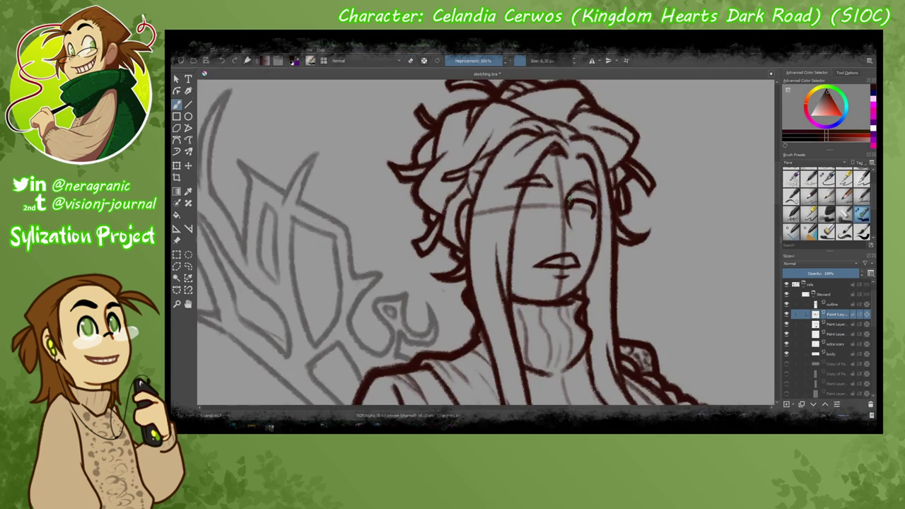
key(m)
click(787, 334)
key(m)
key(e)
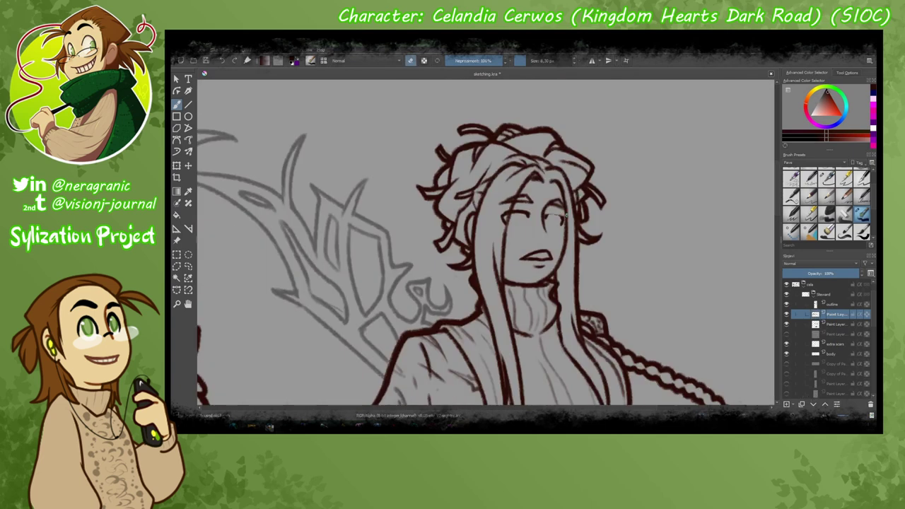
Draw the round irises under both eyelids and delete the guide cross layer.
key(e)
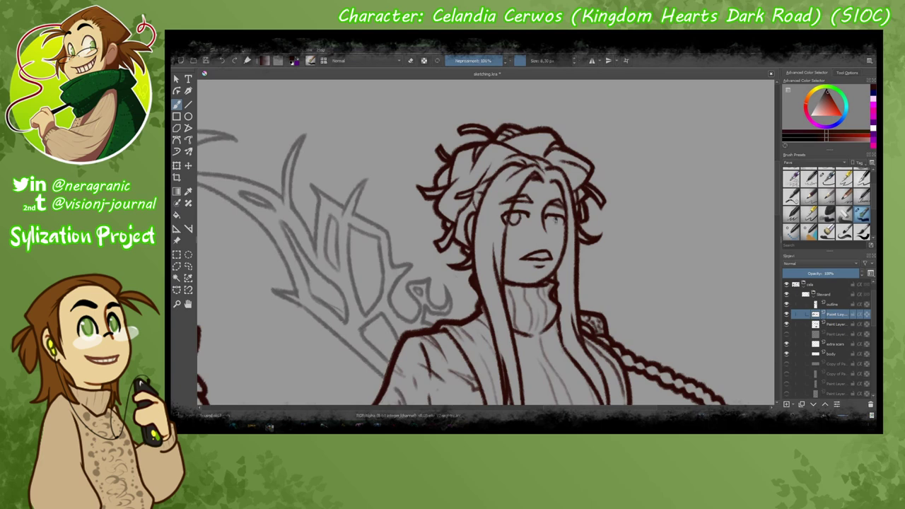
key(plus)
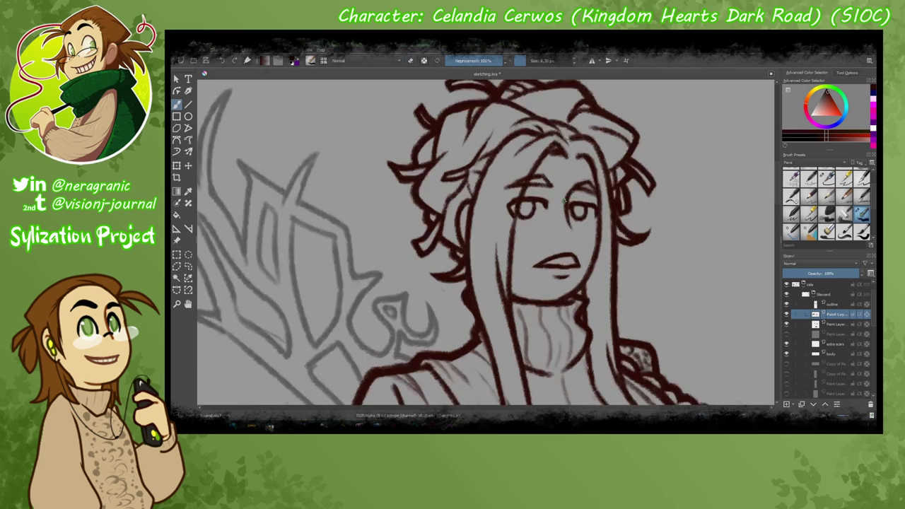
key(minus)
key(minus)
key(plus)
key(plus)
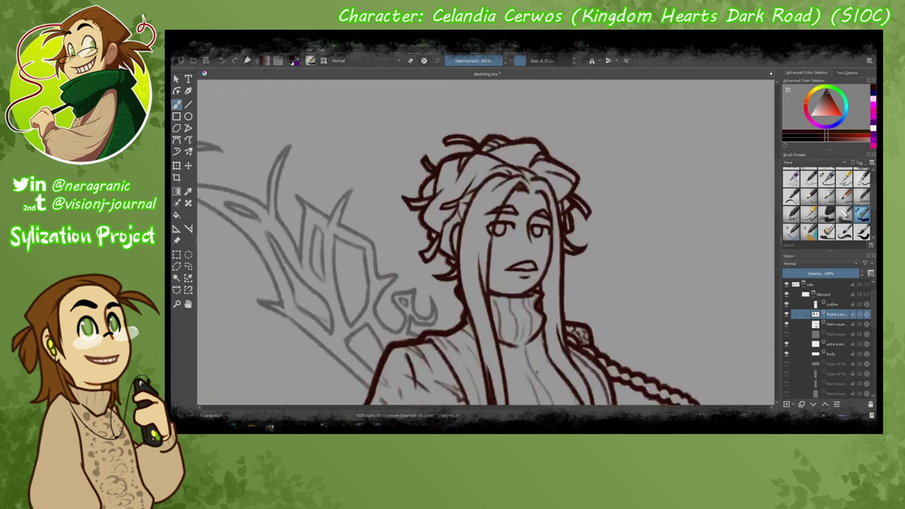
click(787, 340)
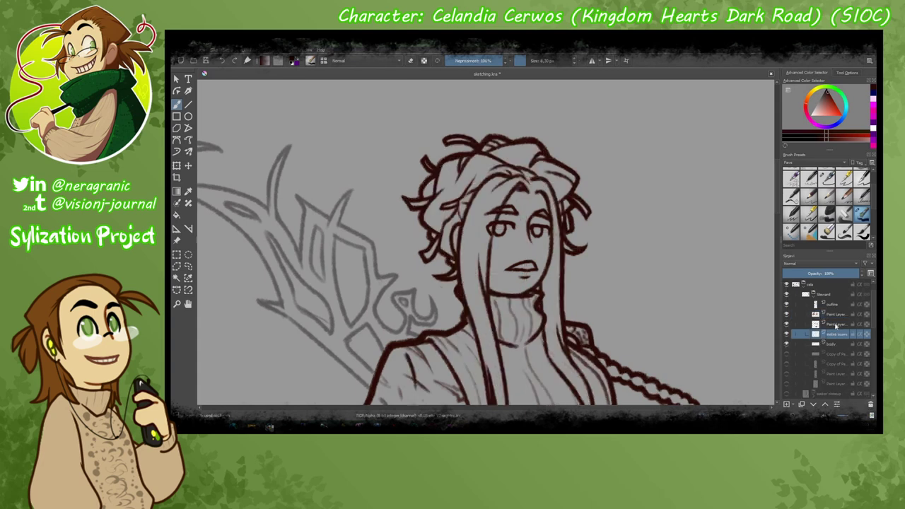
Merge the facial feature layers into one and dot freckles across the nose and cheeks.
key(minus)
key(minus)
key(plus)
key(plus)
key(minus)
key(minus)
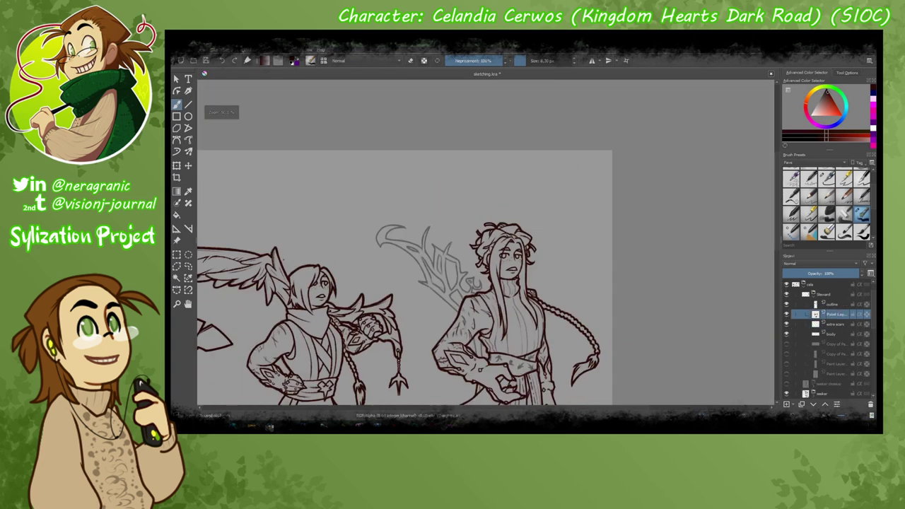
Adjust the facial features' placement with a freehand selection and the Transform tool.
key(ctrl+t)
key(plus)
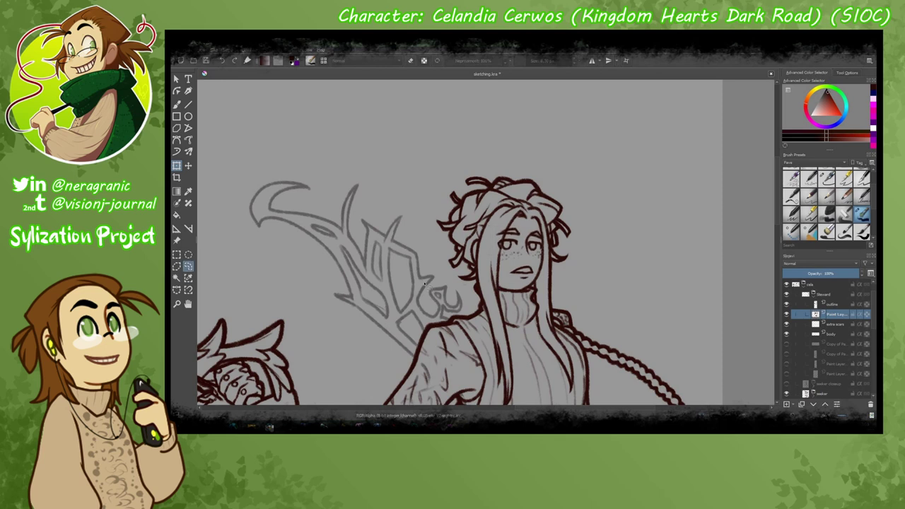
key(minus)
key(minus)
key(plus)
key(plus)
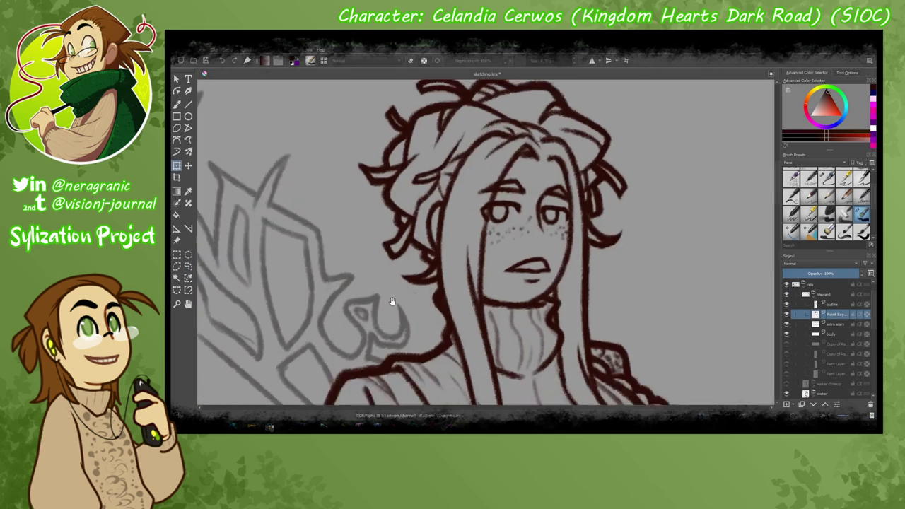
Refine the eyebrows and upper eyelids with the brush and eraser, adding thin creases above the eyes.
key(b)
key(minus)
key(plus)
key(plus)
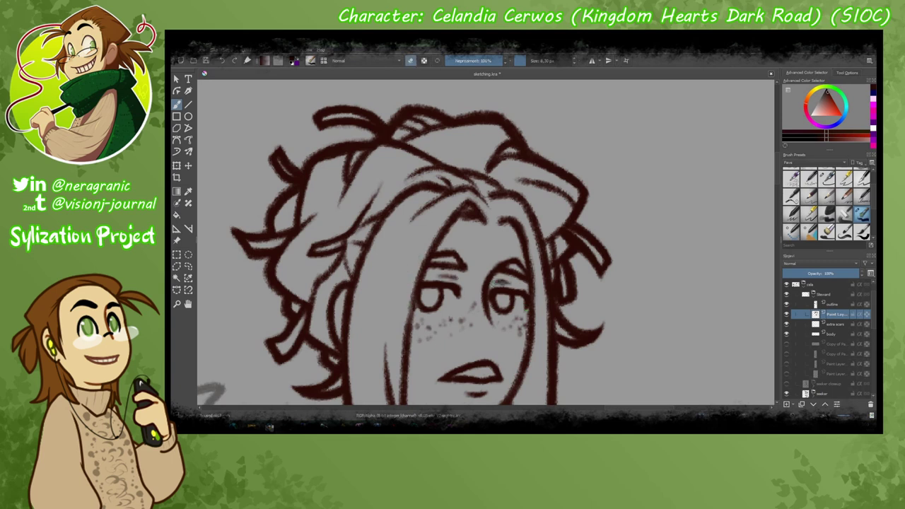
key(minus)
key(minus)
key(plus)
key(plus)
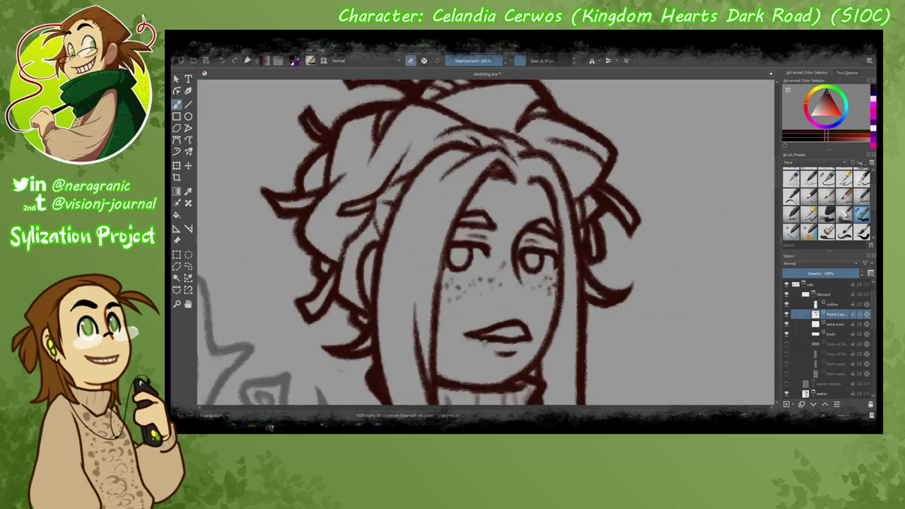
Reshape the mouth's corner and lower lip into a slight smile.
drag(464, 331, 494, 340)
mouse_move(522, 337)
mouse_down()
mouse_move(512, 315)
mouse_move(534, 335)
mouse_move(476, 341)
mouse_up()
key(e)
key(minus)
key(minus)
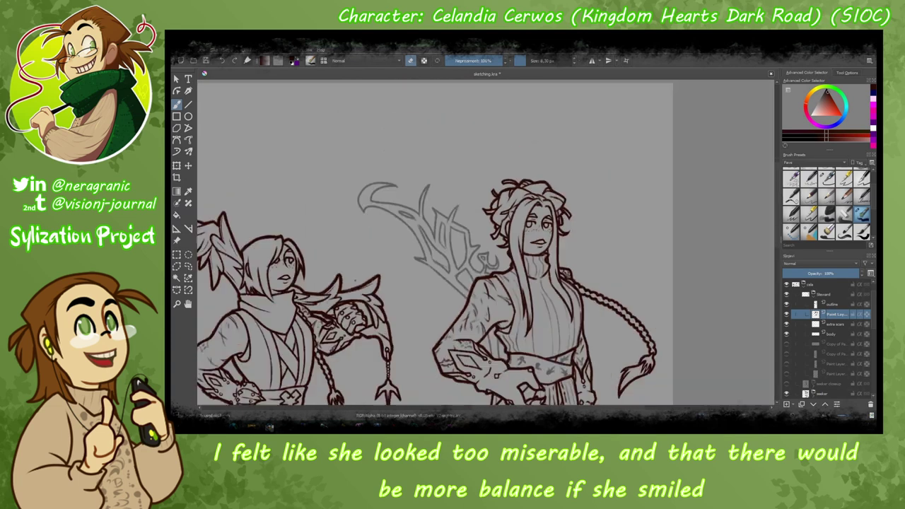
Compare the face with the neighbouring version and add small scars on the forehead and jaw on the "extra scars" layer.
key(plus)
key(minus)
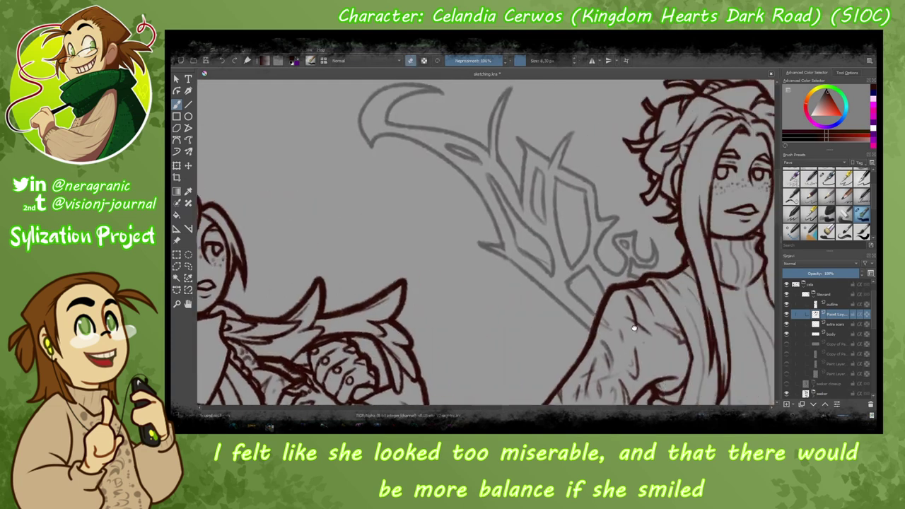
key(plus)
key(plus)
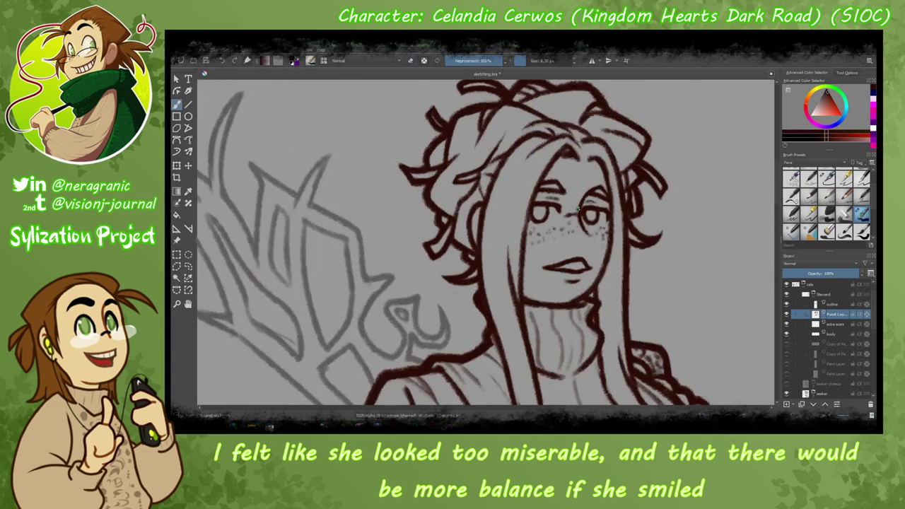
mouse_move(539, 277)
mouse_down()
mouse_move(529, 297)
mouse_move(534, 290)
mouse_up()
key(Page_Down)
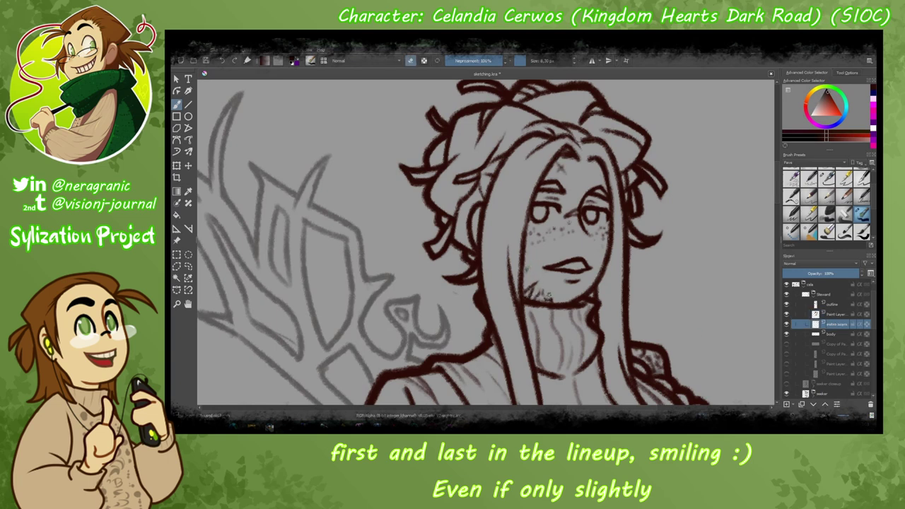
Name the facial feature layer "face" and add a new paint layer above the outline layer.
scroll(517, 275, down, 5)
scroll(396, 226, up, 2)
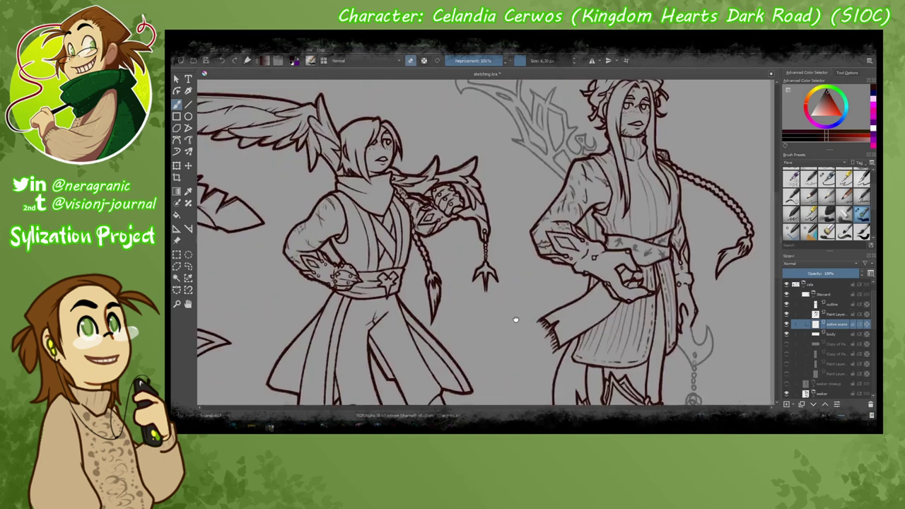
scroll(516, 318, down, 2)
drag(382, 273, 397, 284)
key(Insert)
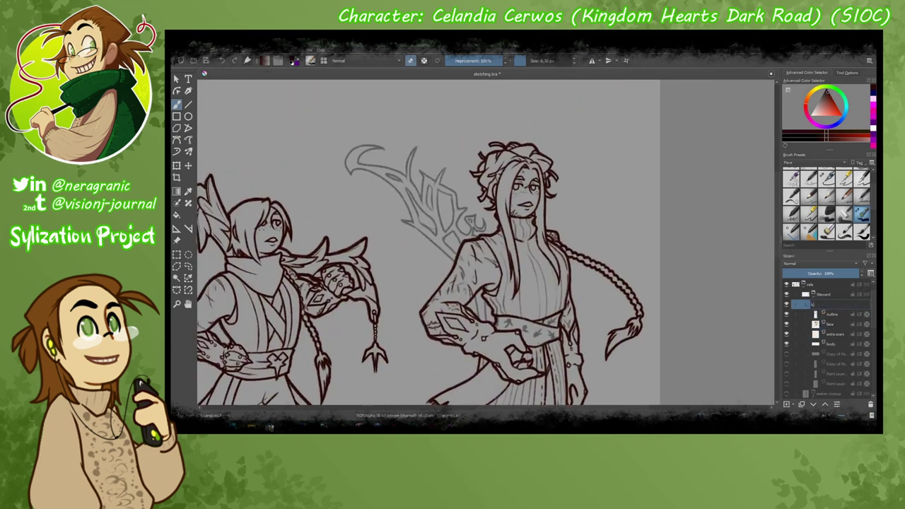
Name the new layer "keyblade", move it above the Steward group and fade the Steward group's lines.
scroll(411, 293, down, 3)
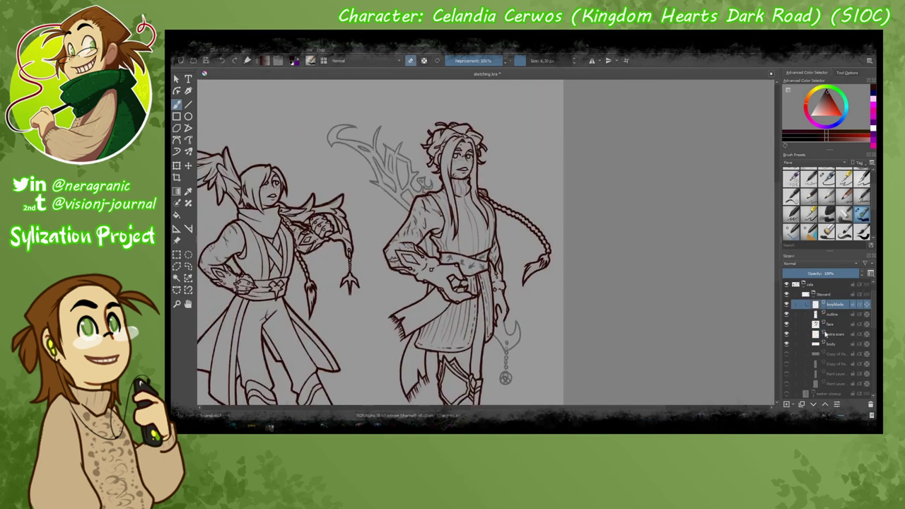
click(831, 344)
scroll(833, 303, up, 2)
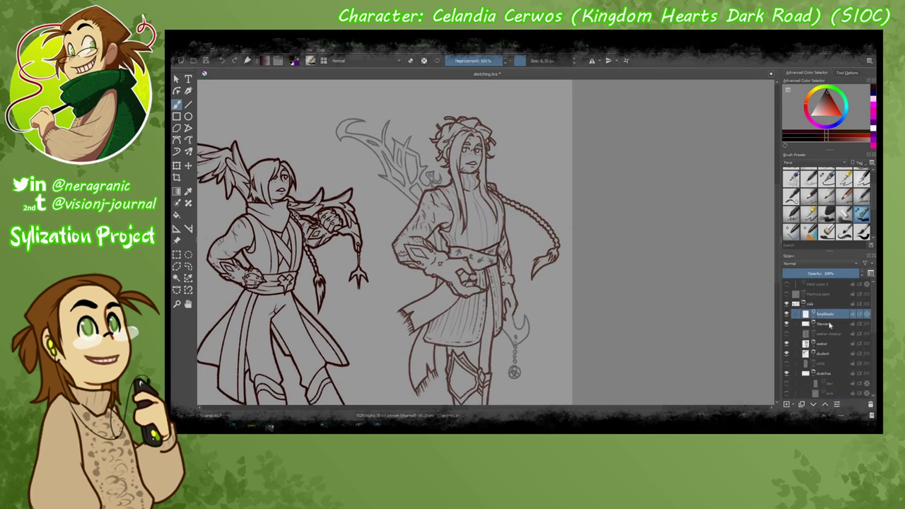
Draw the keyblade's hooked pommel below the lowered hand and its hanging chain with a round charm.
drag(513, 325, 503, 301)
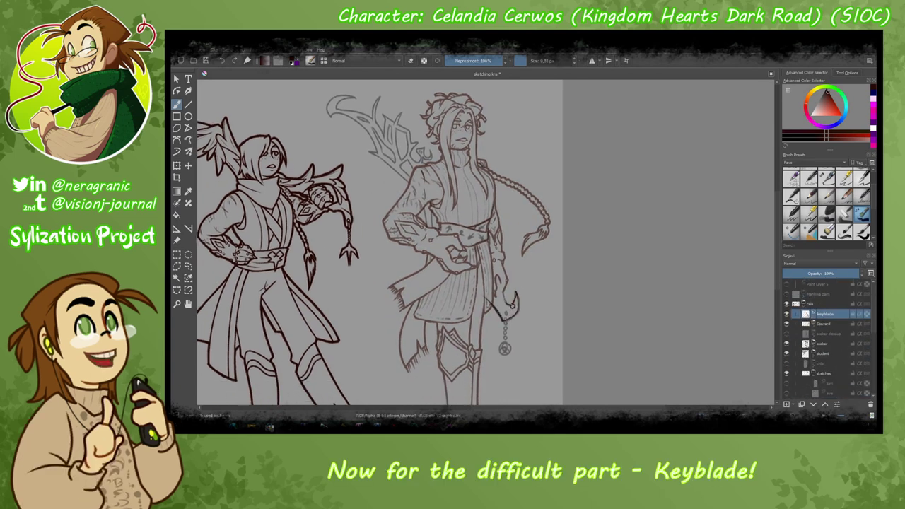
key(ctrl+z)
key(ctrl+z)
drag(508, 338, 511, 354)
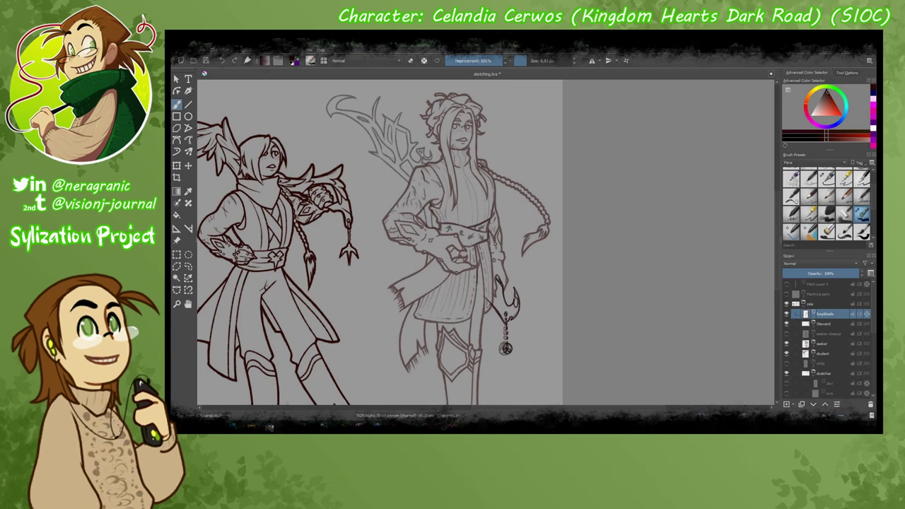
Sketch the keyblade's shaft diagonally across the torso, with its curved head rising beside the shoulder.
mouse_move(484, 256)
mouse_down()
mouse_move(497, 278)
mouse_move(449, 180)
mouse_up()
scroll(380, 244, up, 1)
mouse_move(423, 244)
mouse_down()
mouse_move(373, 192)
mouse_move(467, 270)
mouse_up()
drag(368, 180, 382, 124)
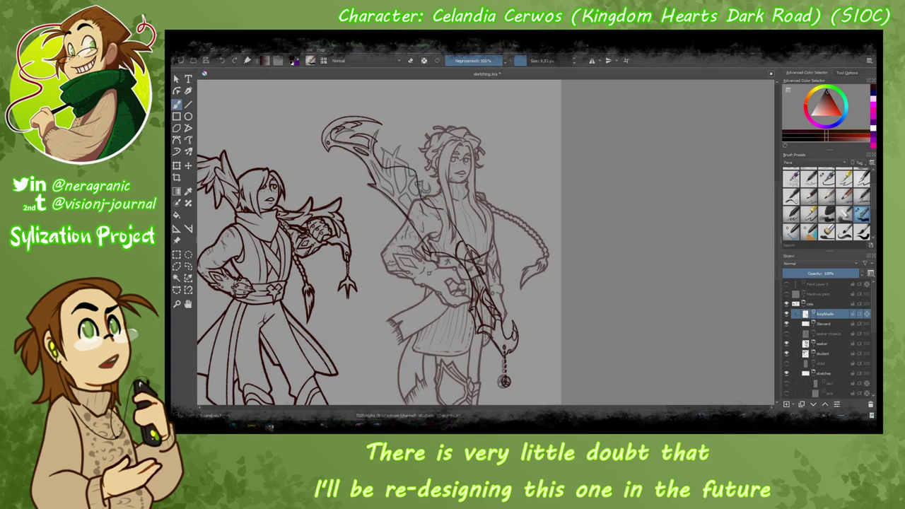
Sketch the keyblade's angular teeth and the segmented bands along its upper shaft.
drag(396, 166, 438, 212)
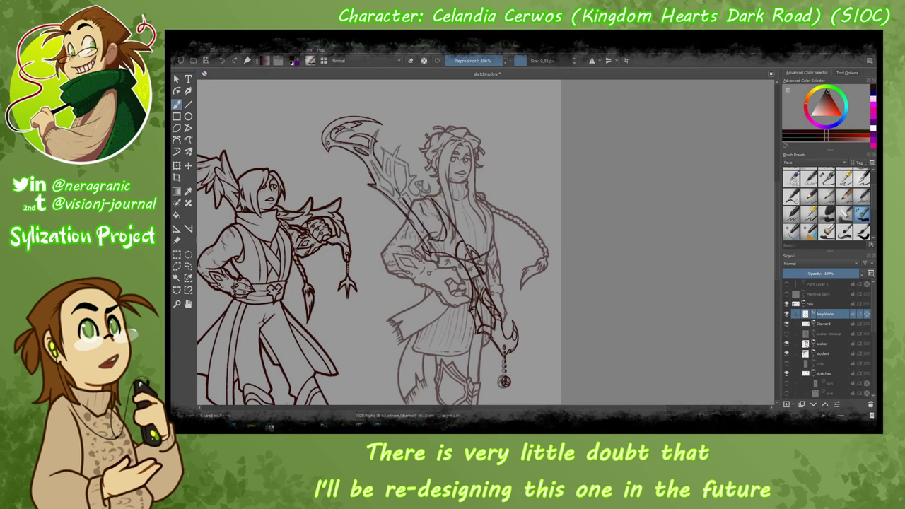
mouse_move(400, 146)
mouse_down()
mouse_move(393, 197)
mouse_move(388, 176)
mouse_up()
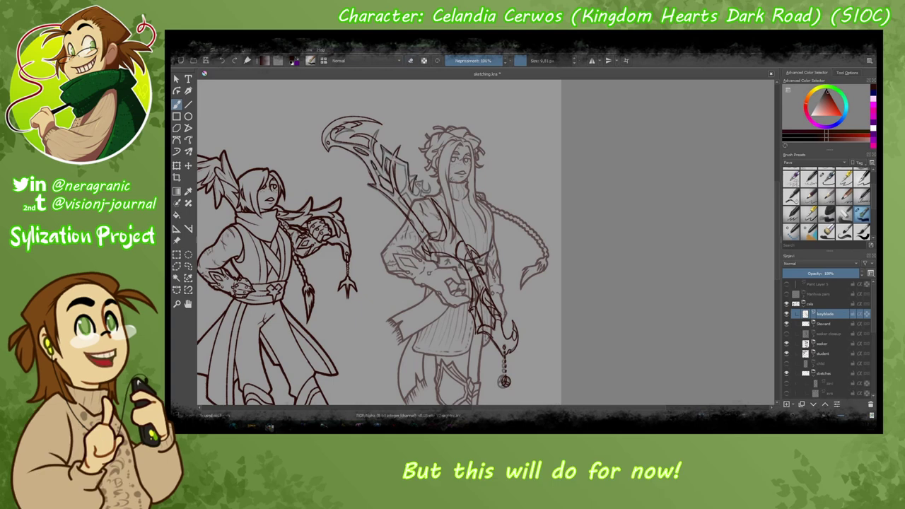
drag(414, 167, 408, 195)
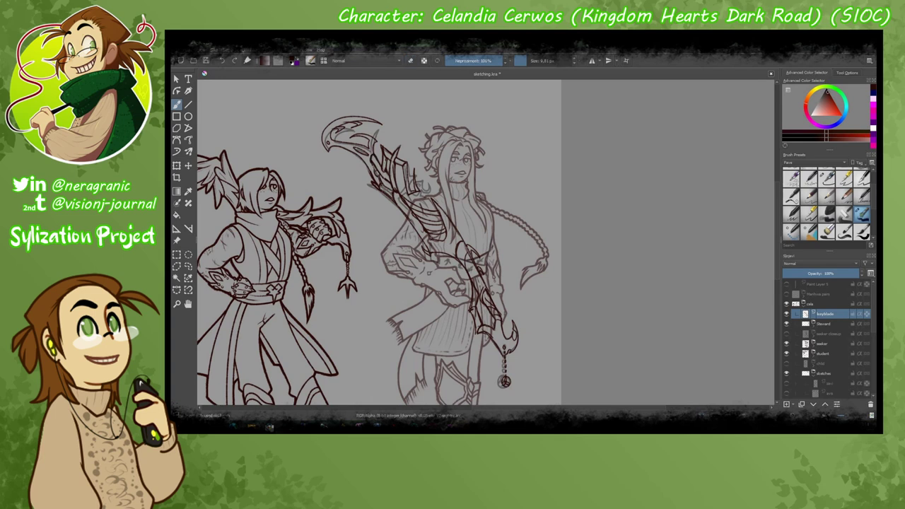
Erase the keyblade's crescent head and redraw it as a large, rounded, segmented hook that suits the perspective.
key(e)
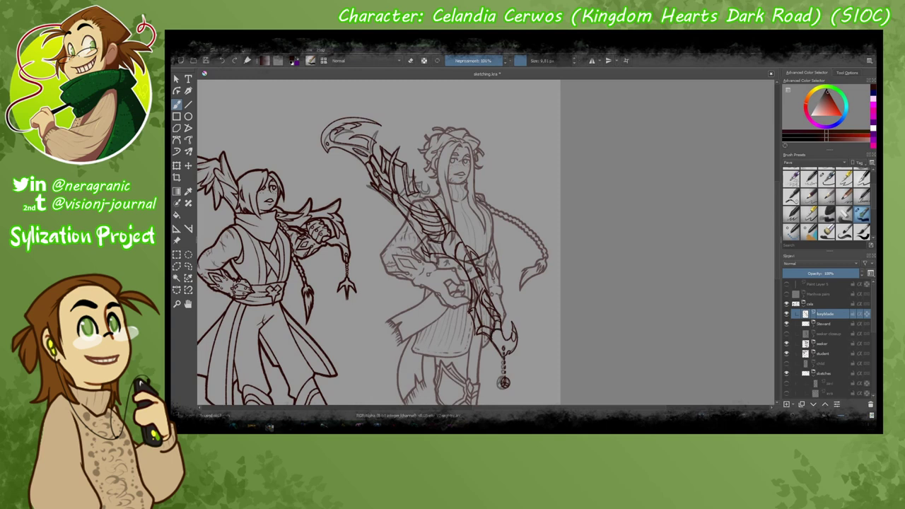
drag(408, 191, 422, 253)
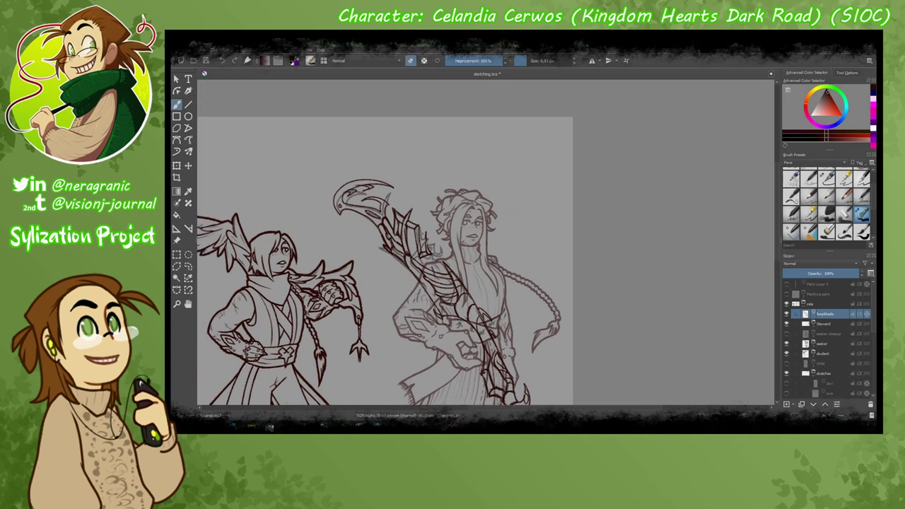
drag(386, 198, 362, 197)
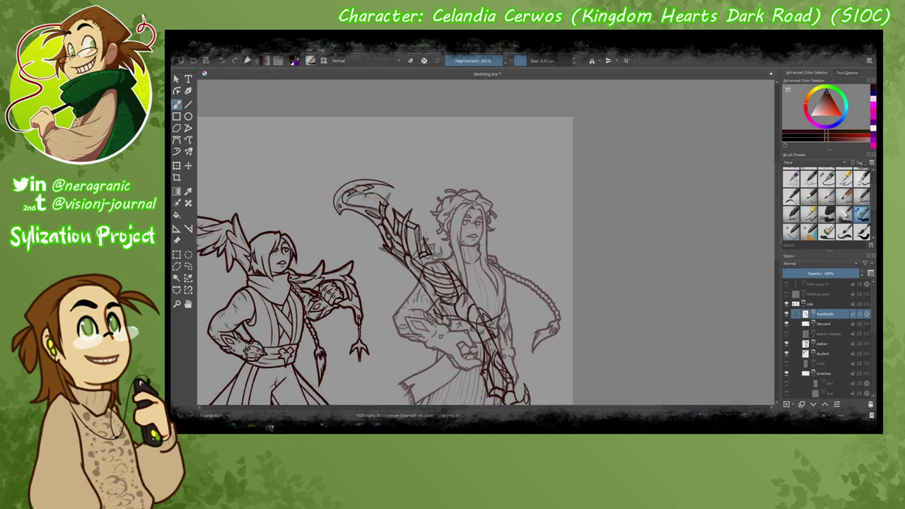
key(e)
key(e)
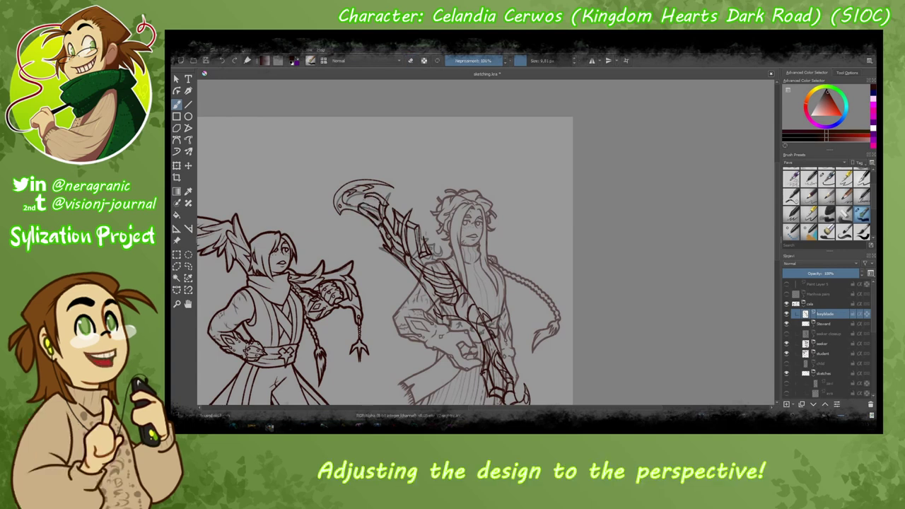
key(ctrl+z)
key(e)
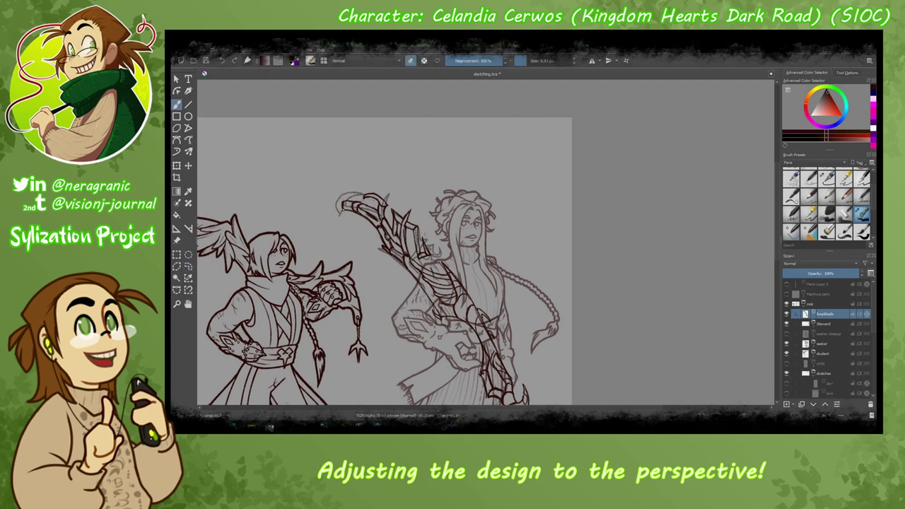
key(e)
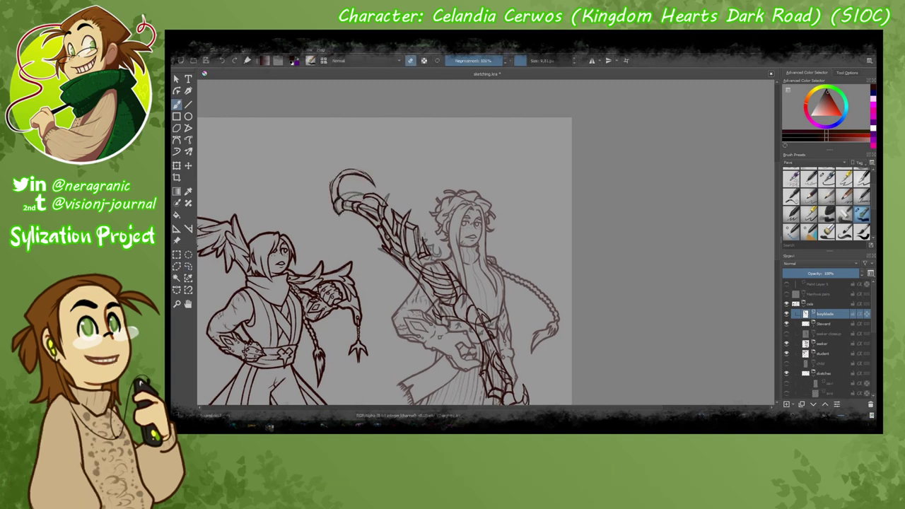
key(e)
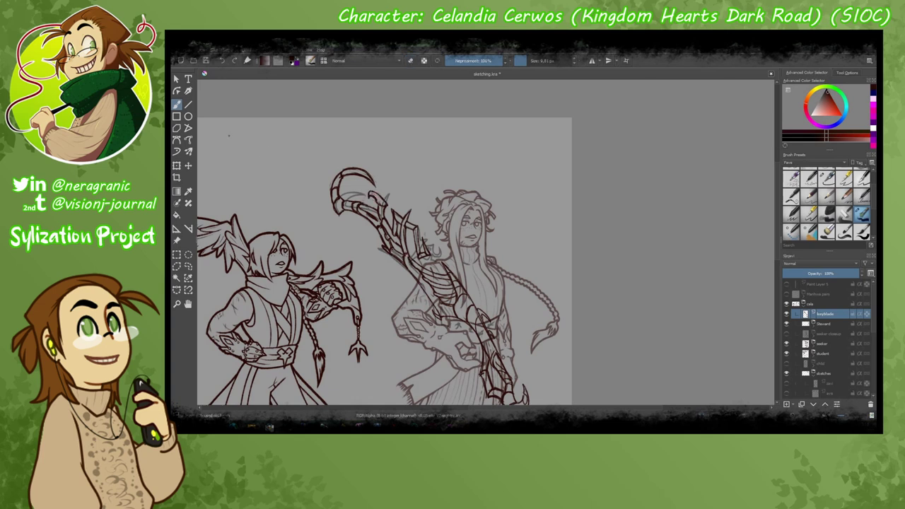
Fade the keyblade sketch to 60% opacity and move it into the Steward group below the body layer.
drag(229, 135, 168, 54)
drag(396, 212, 467, 259)
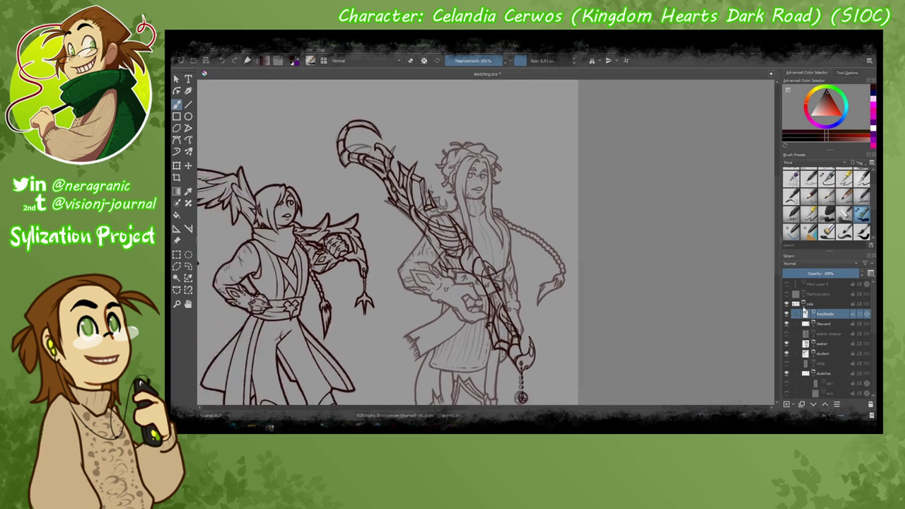
drag(324, 325, 373, 325)
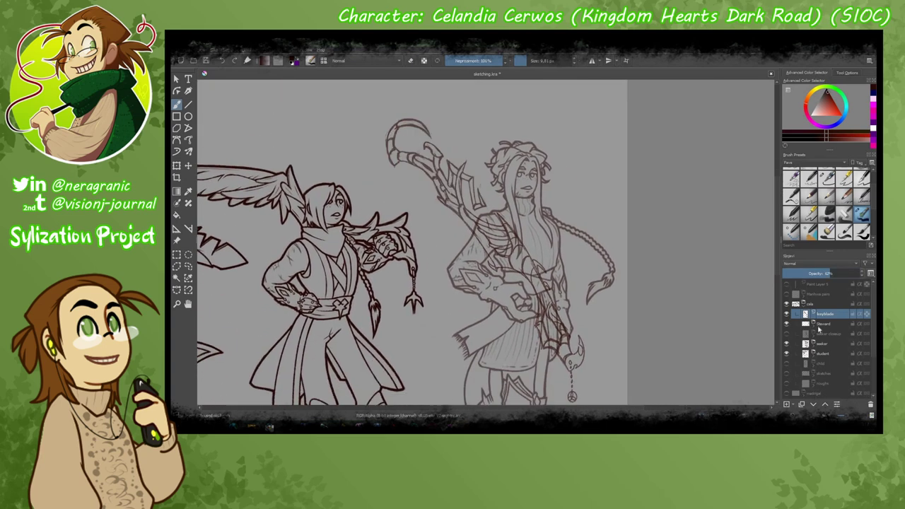
click(831, 333)
Hide the outline layer, fade the body lines and select the empty paint layer above the face layer.
scroll(509, 184, up, 5)
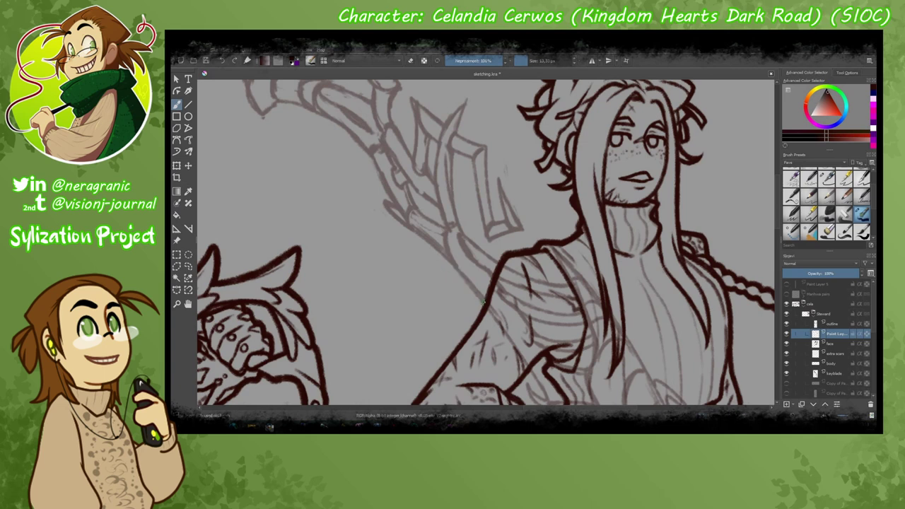
drag(495, 283, 495, 142)
click(831, 363)
click(787, 323)
click(831, 333)
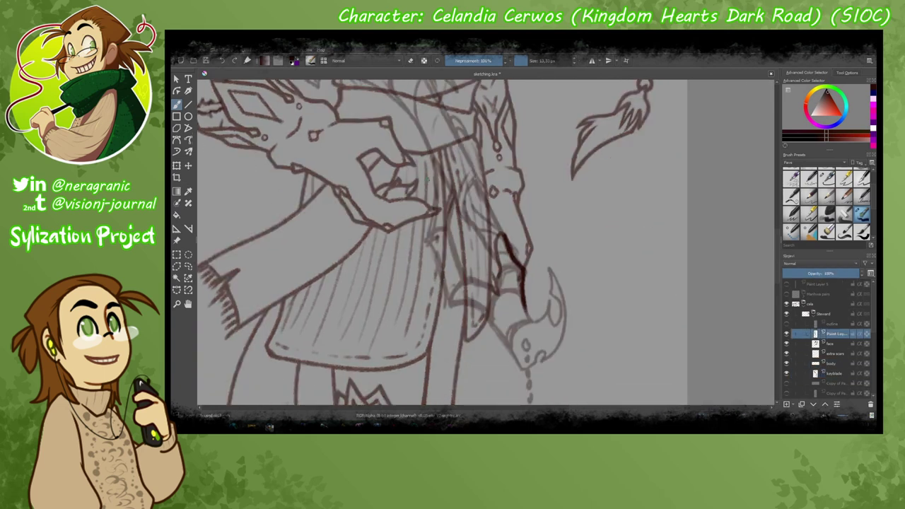
Ink the keyblade's hooked pommel around the lowered fingers and the links of its hanging chain.
mouse_move(502, 237)
mouse_down()
mouse_move(541, 318)
mouse_move(539, 351)
mouse_up()
drag(537, 266, 526, 365)
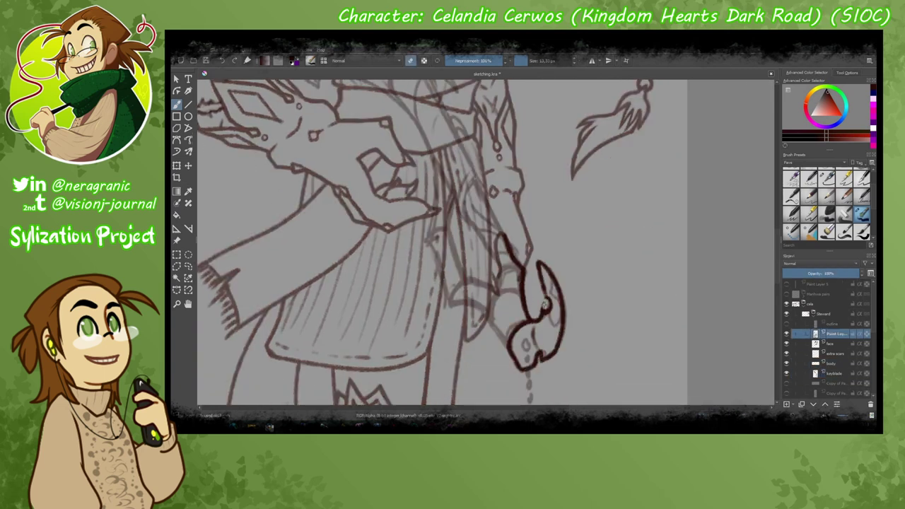
mouse_move(536, 261)
mouse_down()
mouse_move(527, 362)
mouse_move(515, 290)
mouse_move(524, 352)
mouse_up()
drag(476, 255, 485, 300)
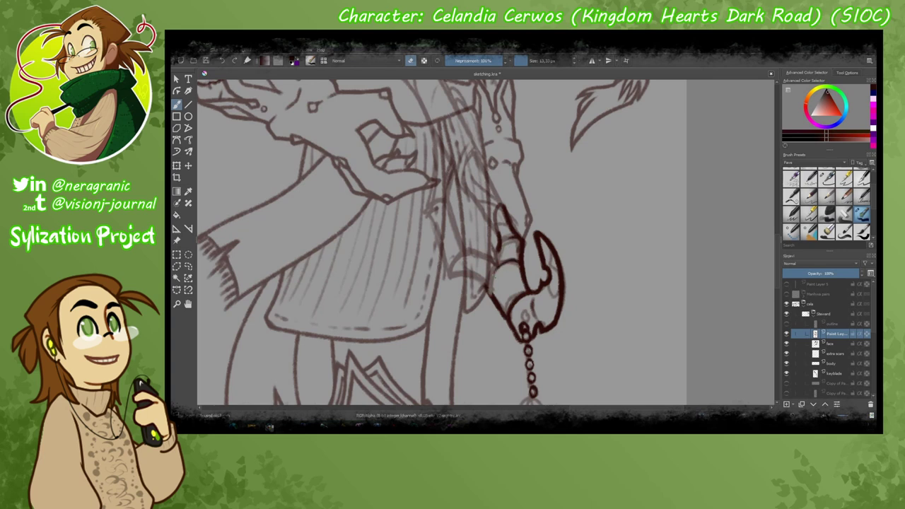
Ink the shaft's lower edge from the shoulder up to the pointed barb.
drag(419, 208, 531, 455)
mouse_move(450, 291)
mouse_down()
mouse_move(424, 303)
mouse_move(404, 265)
mouse_move(446, 296)
mouse_move(495, 421)
mouse_up()
drag(348, 216, 375, 269)
key(e)
key(e)
key(e)
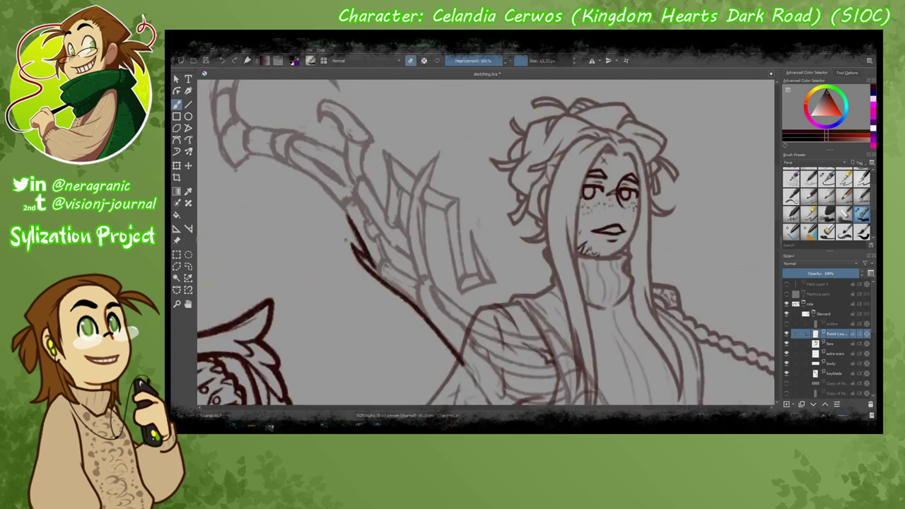
Ink the shaft's inner edges near the shoulder and extend its lower contour to the base of the hook.
drag(378, 237, 421, 278)
key(e)
drag(353, 297, 318, 266)
drag(424, 255, 382, 287)
drag(439, 287, 399, 315)
key(e)
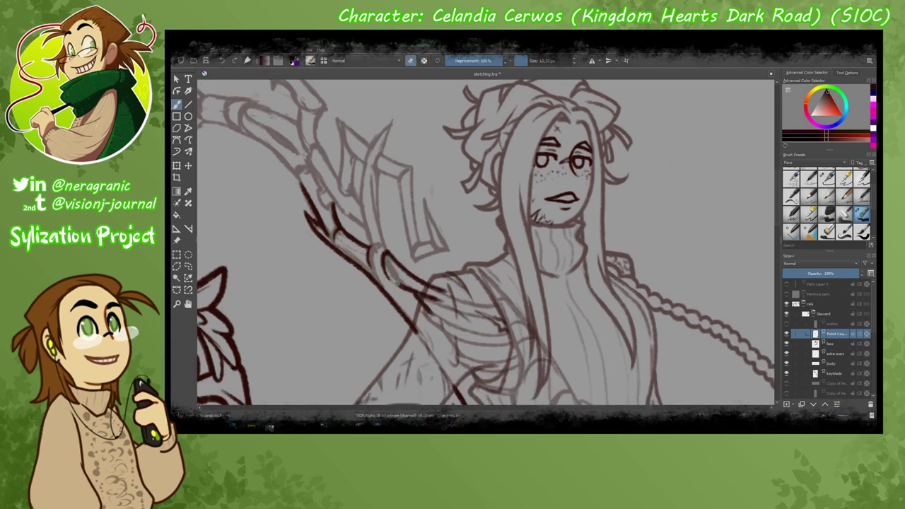
drag(389, 254, 438, 294)
mouse_move(305, 212)
mouse_down()
mouse_move(334, 175)
mouse_move(325, 258)
mouse_move(374, 318)
mouse_up()
drag(330, 228, 404, 309)
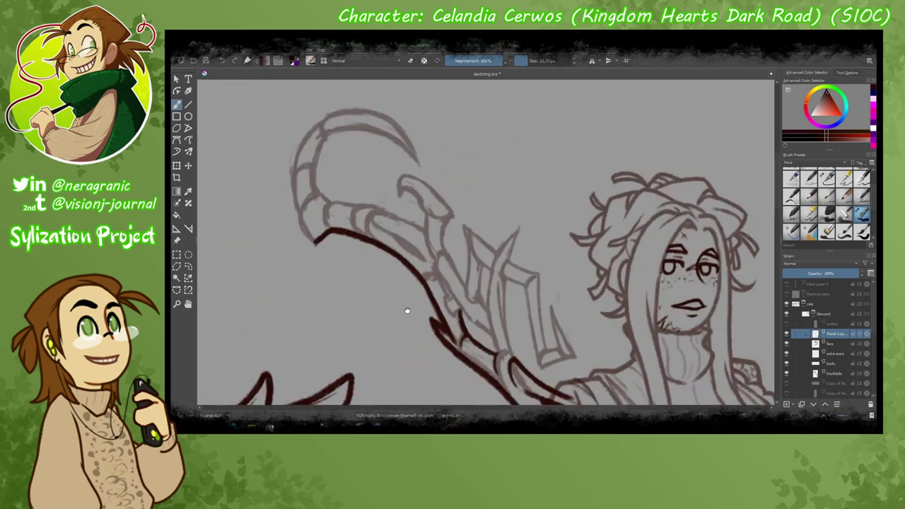
Ink the hook's outer and inner curves and the joints of its lower segments.
scroll(404, 309, up, 1)
mouse_move(388, 263)
mouse_down()
mouse_move(383, 217)
mouse_move(494, 220)
mouse_move(427, 186)
mouse_move(501, 220)
mouse_up()
drag(414, 190, 500, 221)
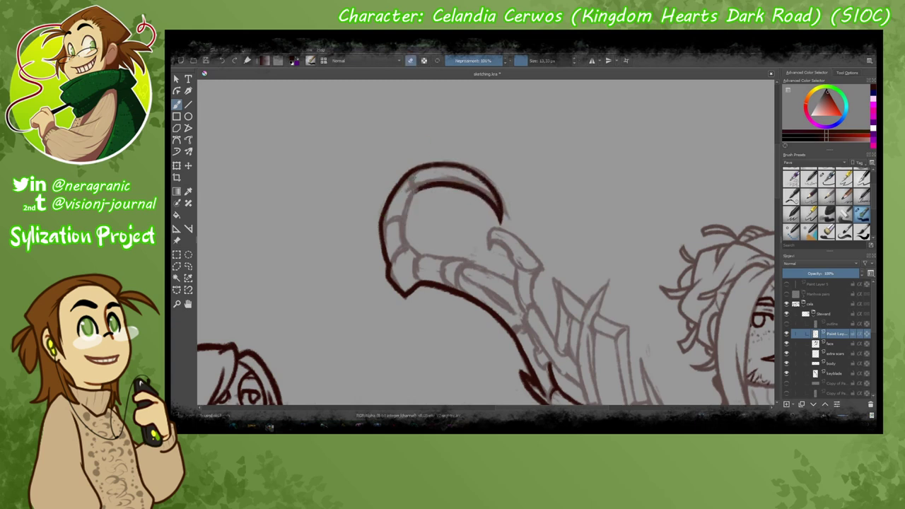
mouse_move(417, 183)
mouse_down()
mouse_move(404, 228)
mouse_move(421, 265)
mouse_move(514, 282)
mouse_up()
mouse_move(508, 284)
mouse_down()
mouse_move(479, 287)
mouse_move(496, 286)
mouse_move(501, 309)
mouse_move(461, 288)
mouse_up()
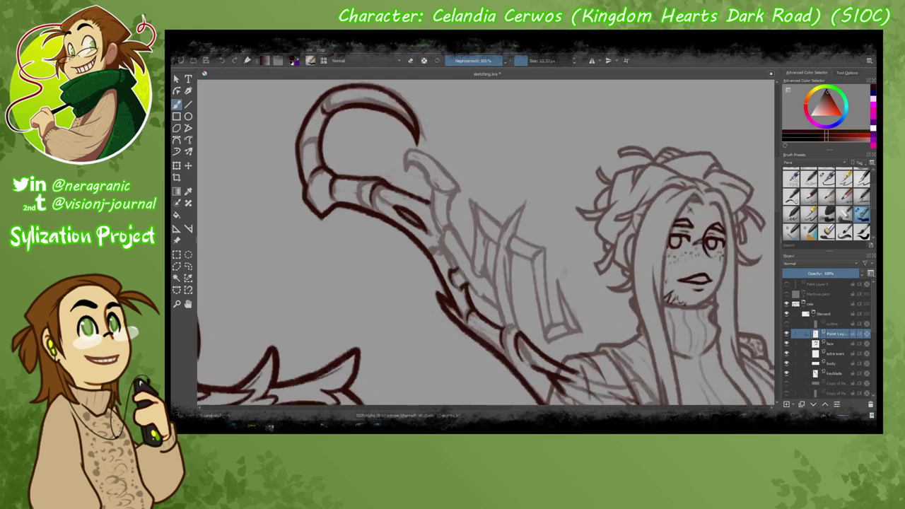
Ink the upper shaft's inner struts and gaps and the long curved spike of the key teeth.
mouse_move(441, 241)
mouse_down()
mouse_move(464, 277)
mouse_move(474, 263)
mouse_up()
drag(469, 286, 505, 330)
drag(469, 259, 480, 277)
drag(481, 297, 499, 323)
mouse_move(471, 204)
mouse_down()
mouse_move(479, 263)
mouse_move(456, 275)
mouse_up()
mouse_move(484, 235)
mouse_down()
mouse_move(471, 328)
mouse_move(446, 278)
mouse_up()
drag(490, 192, 458, 236)
drag(491, 194, 475, 229)
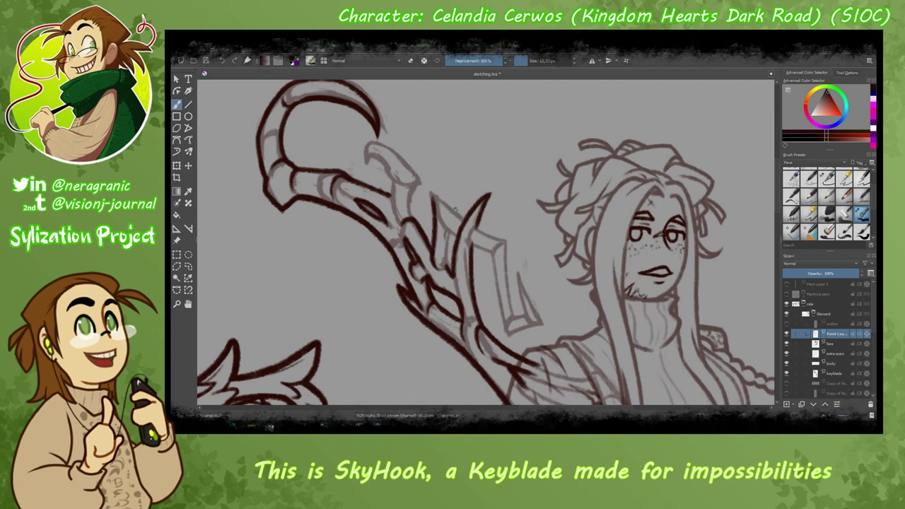
Ink the remaining angular key teeth and the small hooked prong beneath the keyblade's tip.
mouse_move(430, 192)
mouse_down()
mouse_move(464, 216)
mouse_move(453, 267)
mouse_move(507, 254)
mouse_up()
drag(505, 253, 508, 320)
drag(470, 243, 503, 332)
drag(504, 332, 528, 324)
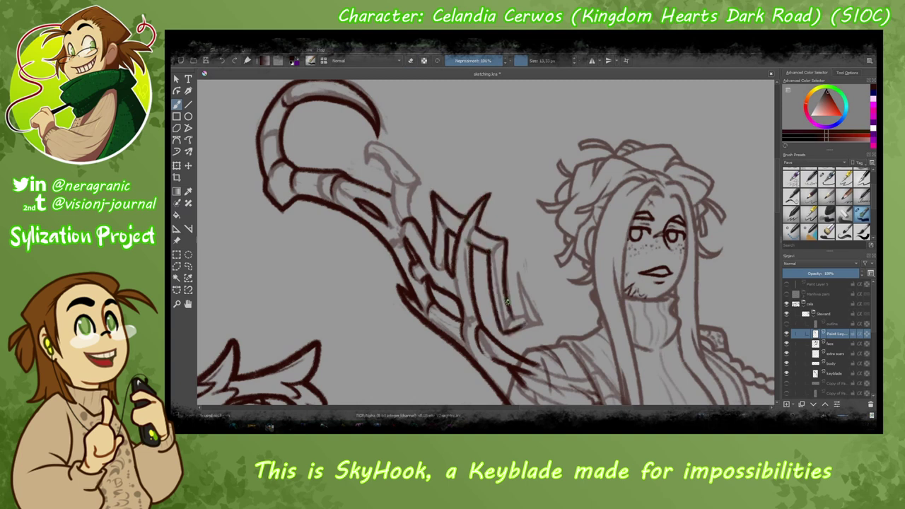
mouse_move(511, 272)
mouse_down()
mouse_move(528, 324)
mouse_move(510, 320)
mouse_move(524, 320)
mouse_up()
drag(521, 266, 511, 292)
key(e)
mouse_move(507, 236)
mouse_down()
mouse_move(495, 256)
mouse_move(537, 346)
mouse_up()
mouse_move(399, 218)
mouse_down()
mouse_move(435, 262)
mouse_move(426, 291)
mouse_up()
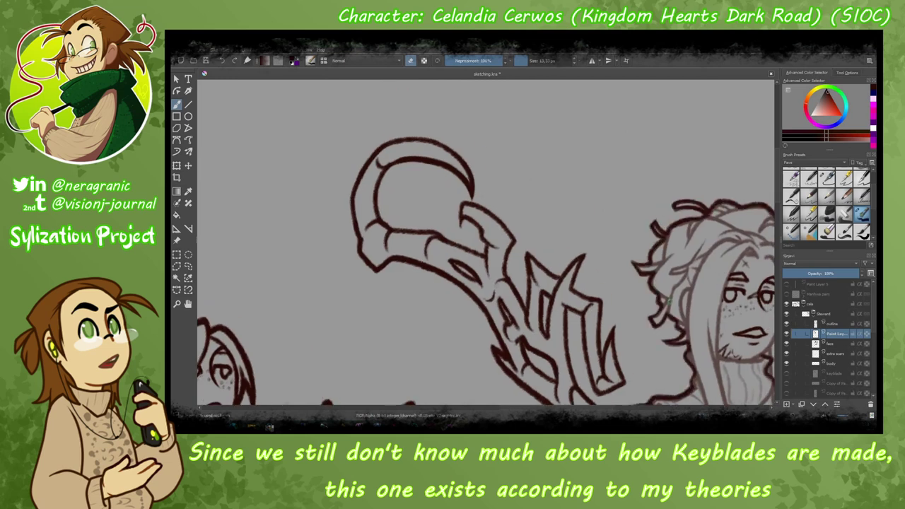
Restore the body and outline lines with the keyblade sketch hidden, and thicken the keyblade's outer contour with a larger brush.
click(821, 363)
click(833, 333)
key(e)
mouse_move(403, 152)
mouse_down()
mouse_move(375, 195)
mouse_move(458, 244)
mouse_up()
drag(516, 298, 445, 251)
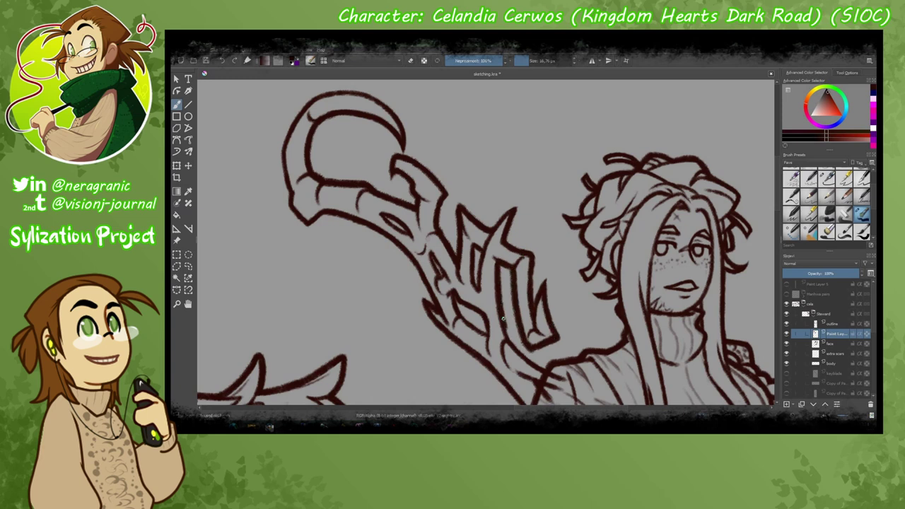
drag(436, 309, 443, 218)
drag(452, 127, 467, 274)
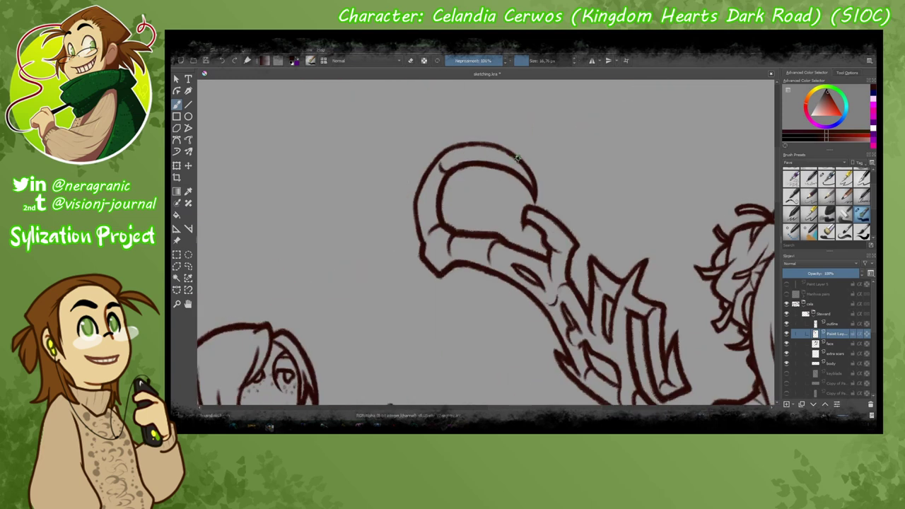
drag(429, 159, 715, 247)
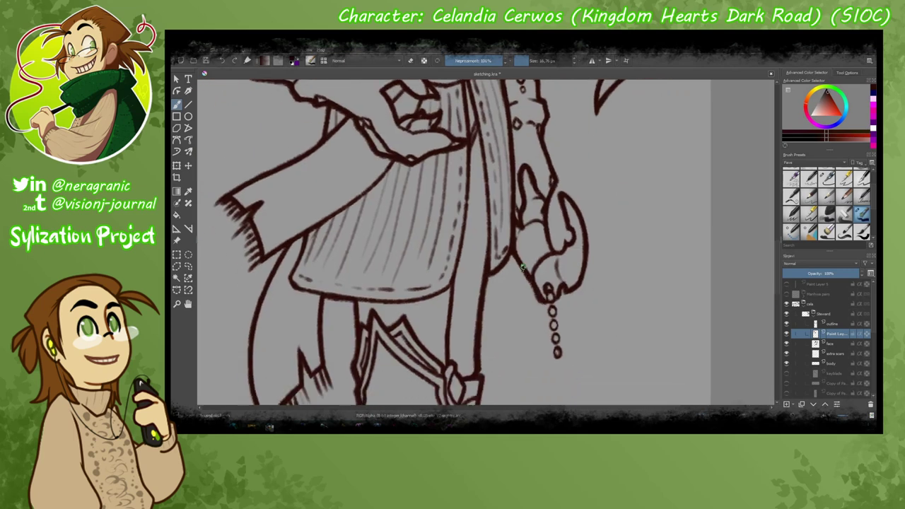
Show the keyblade sketch again and ink the round charm at the end of the chain on a new layer.
drag(453, 283, 438, 231)
key(e)
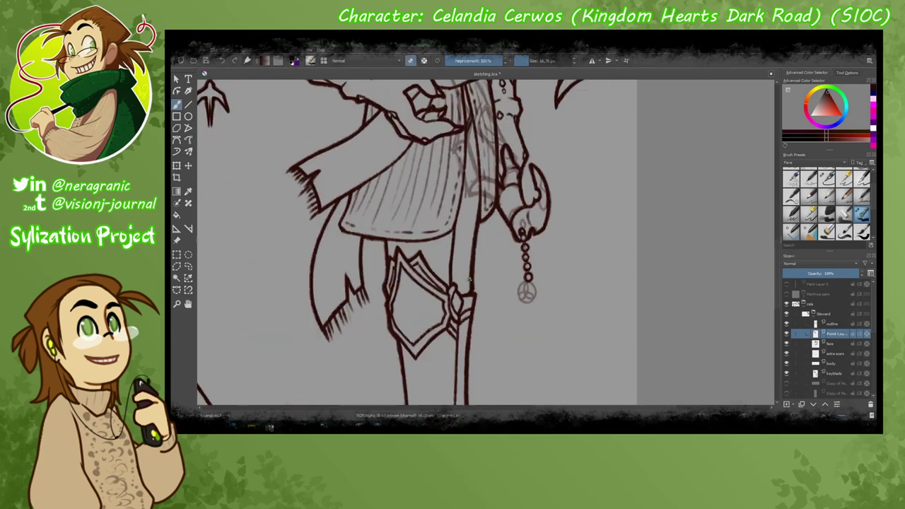
key(e)
drag(536, 304, 553, 326)
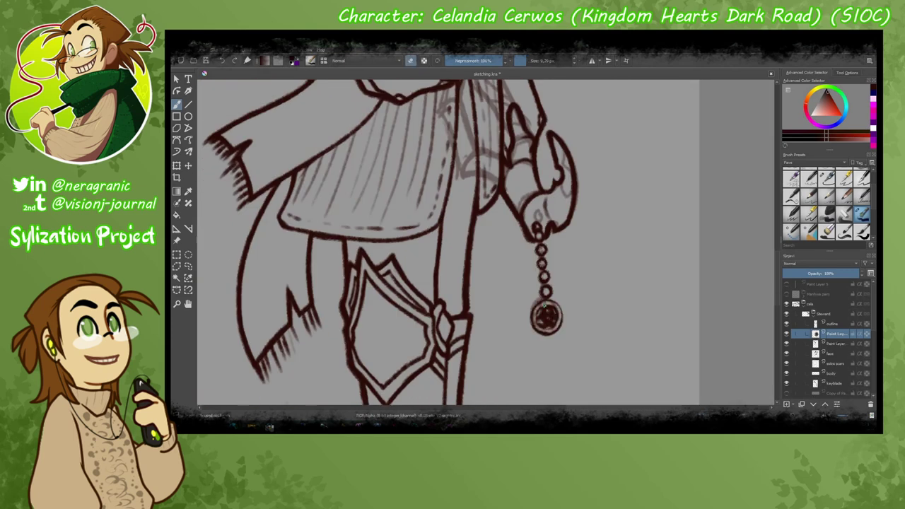
key(e)
scroll(546, 319, down, 5)
scroll(347, 229, up, 3)
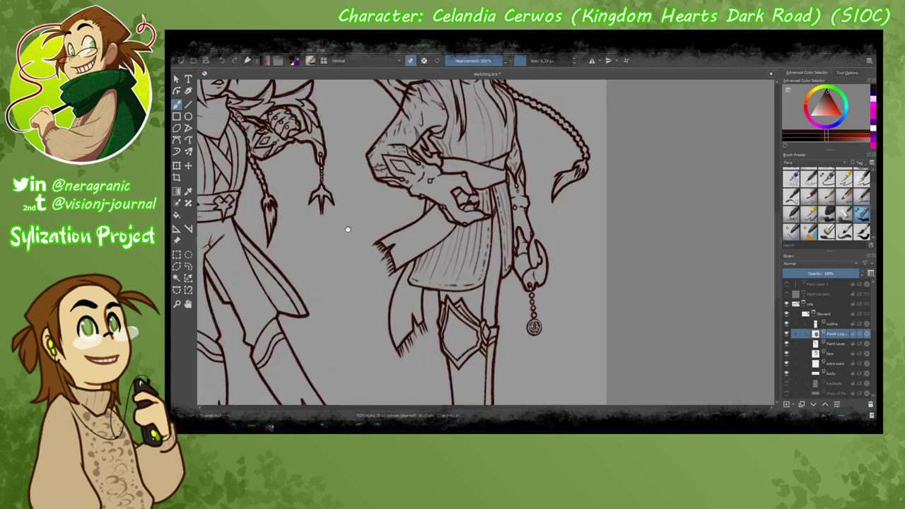
Refine the emblem inside the round charm and merge its layer into the keyblade lineart layer.
mouse_move(348, 228)
mouse_down()
mouse_move(424, 297)
mouse_move(469, 250)
mouse_up()
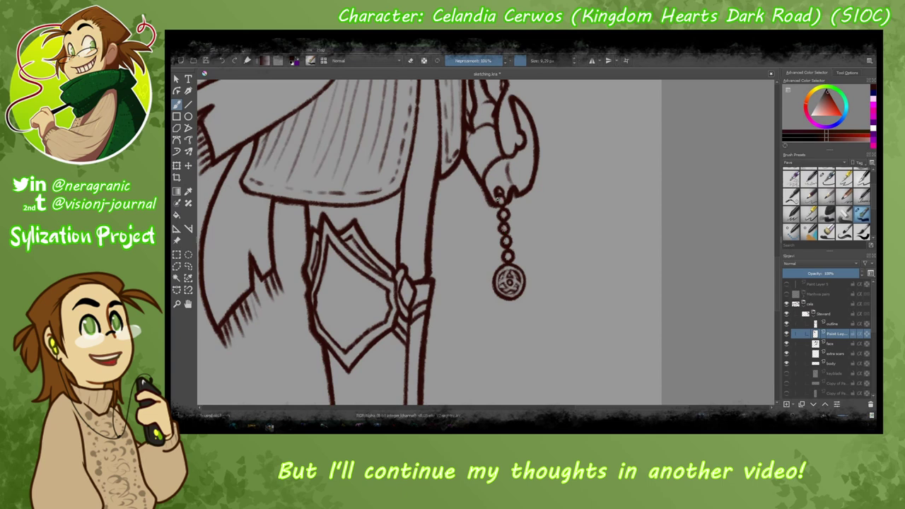
scroll(500, 200, down, 3)
scroll(455, 238, up, 2)
key(e)
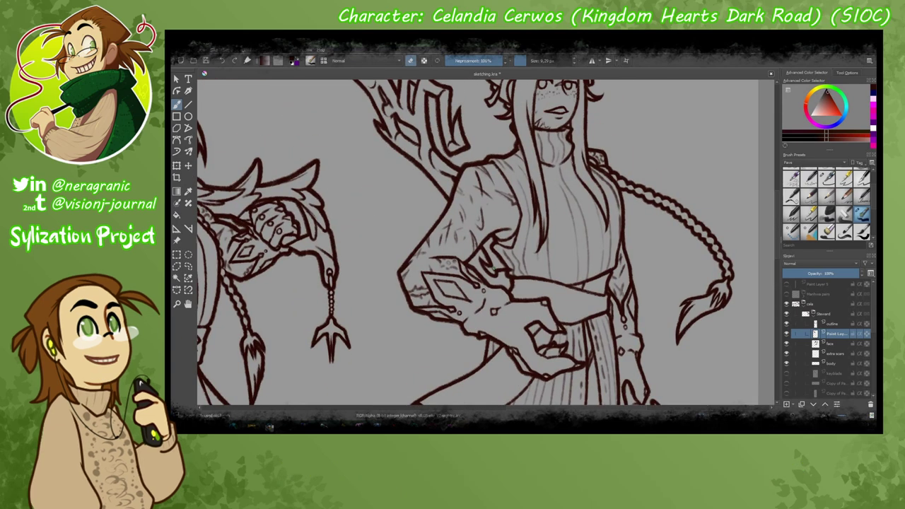